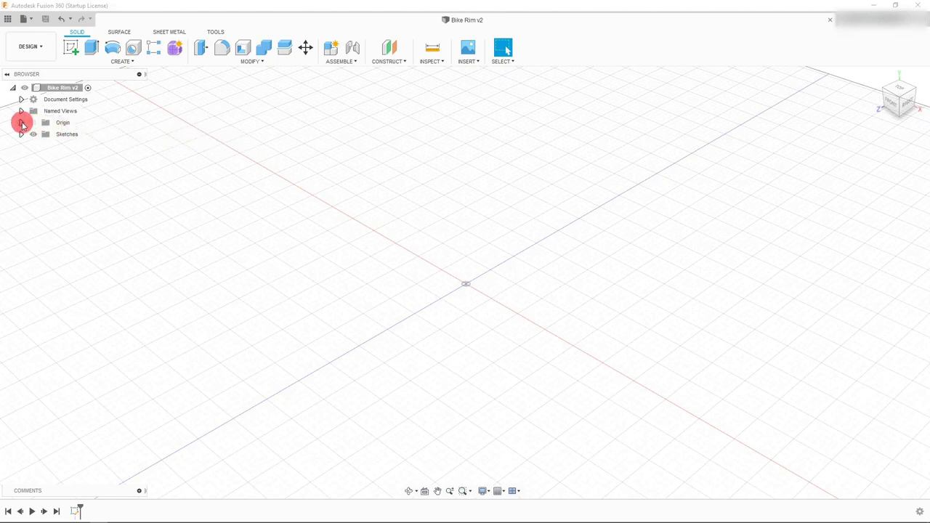
Step: Start a new sketch on the YZ origin plane, viewed from the right side
click(21, 122)
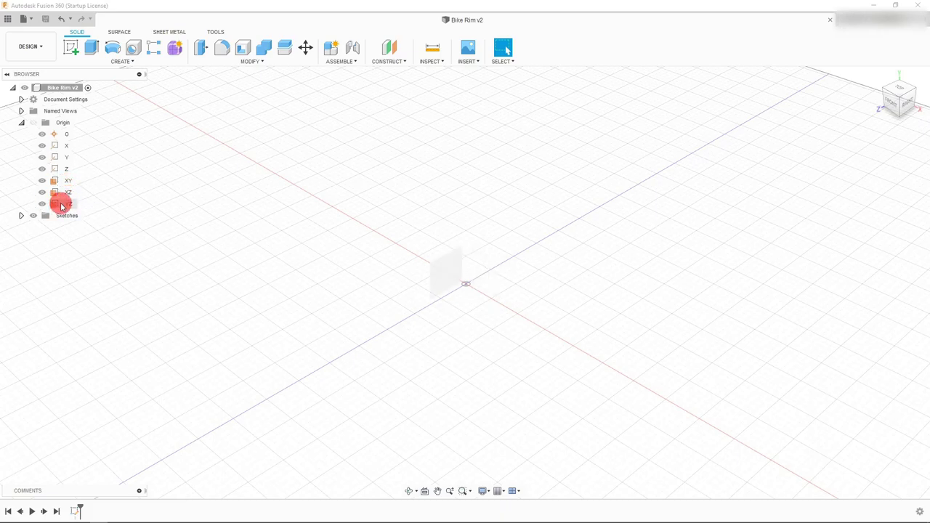
click(61, 205)
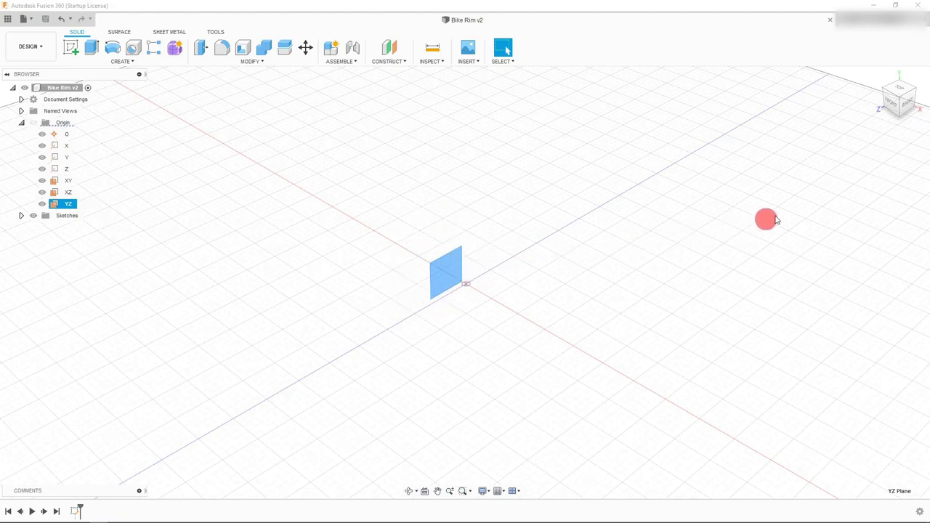
click(912, 105)
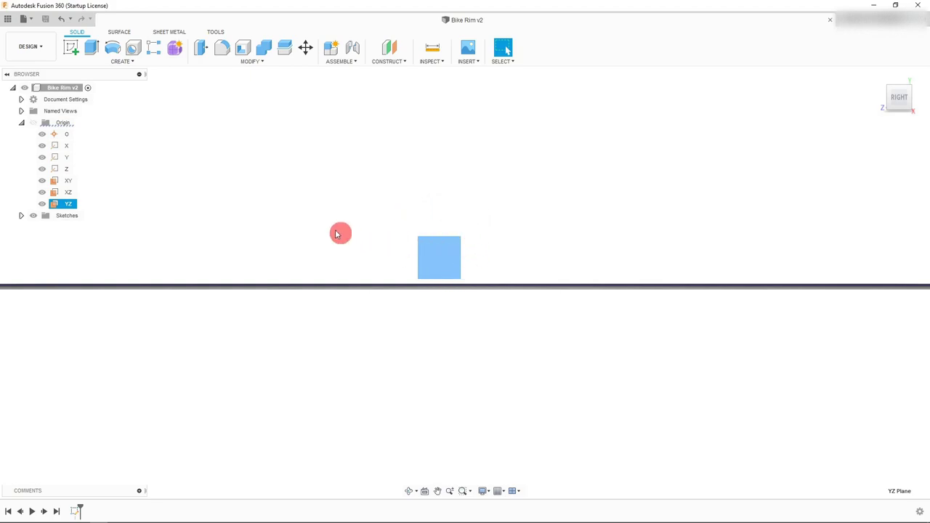
click(72, 53)
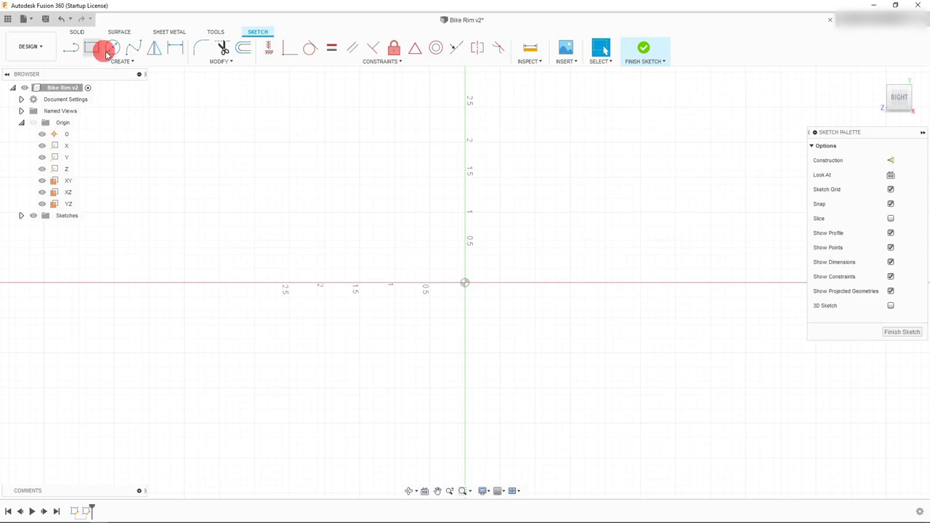
Step: Draw a center rectangle on the origin, 23 mm wide and 38 mm high
click(122, 61)
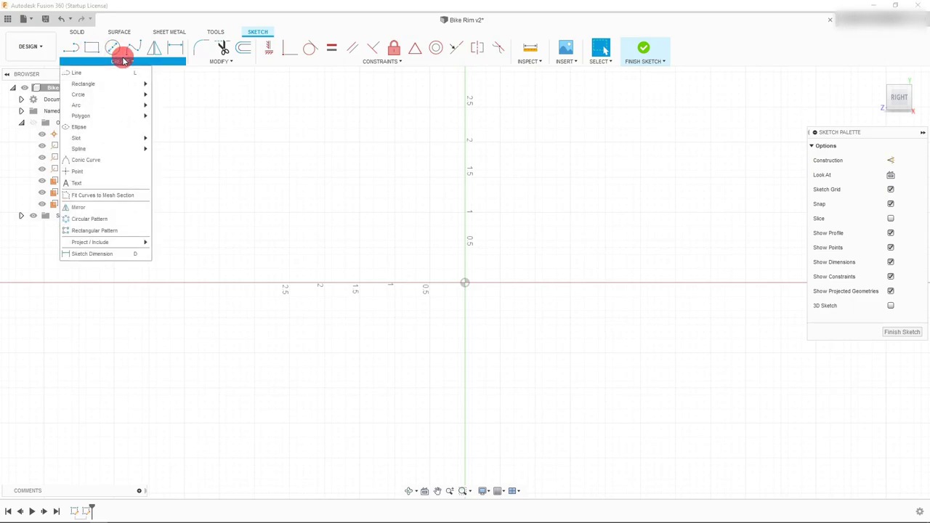
mouse_move(120, 87)
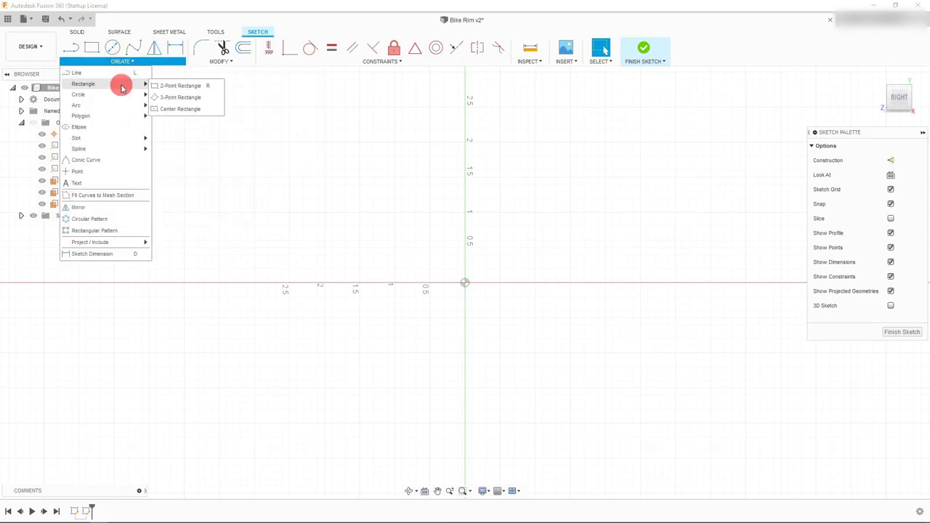
click(186, 109)
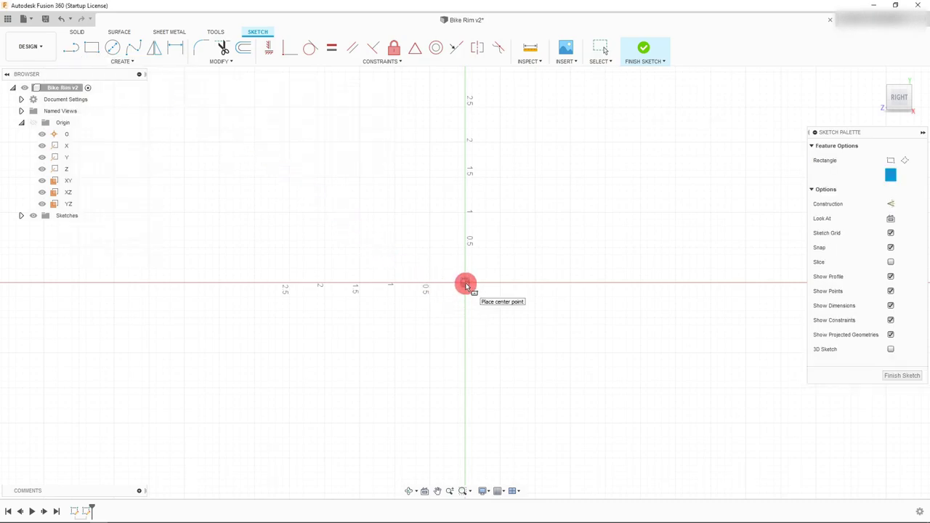
click(465, 283)
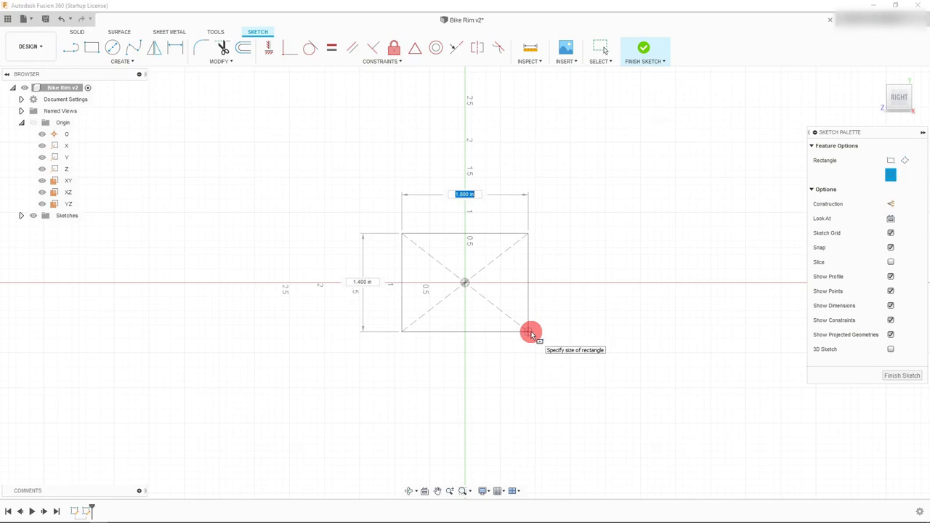
key(Tab)
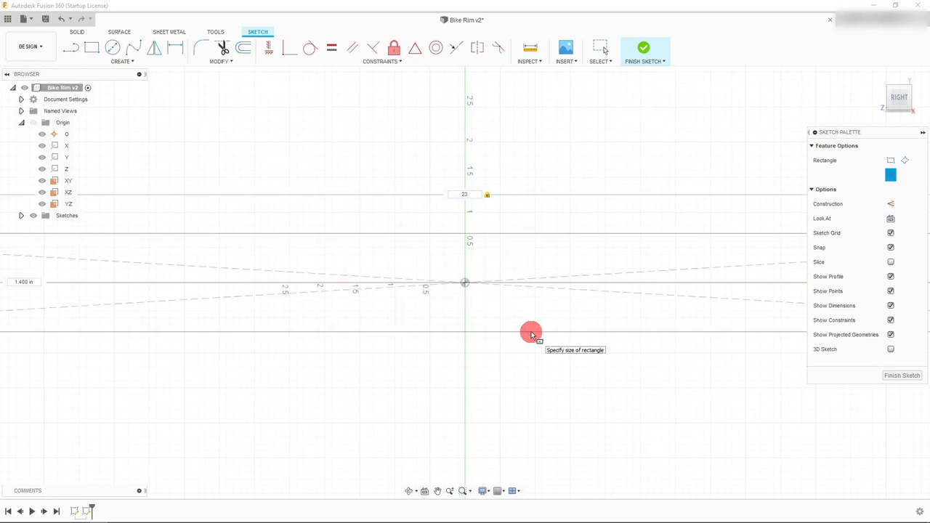
key(Tab)
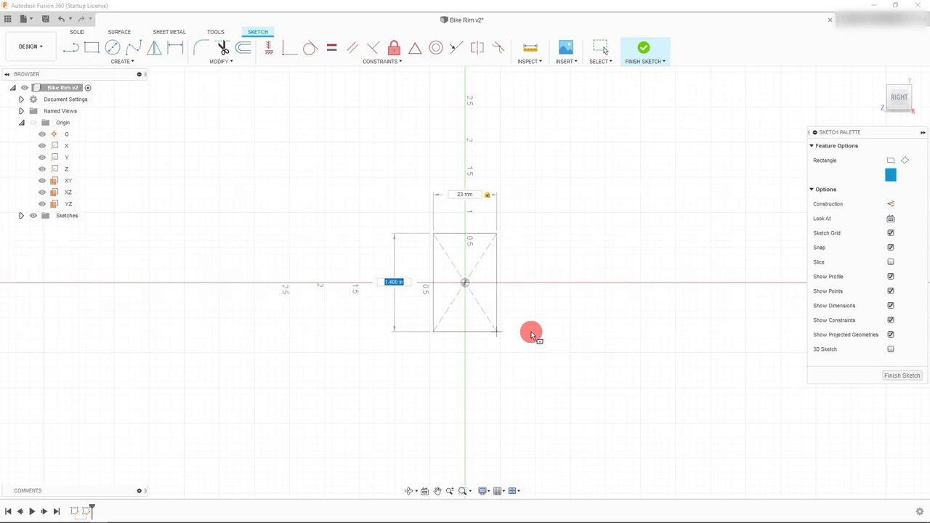
text(38)
key(Tab)
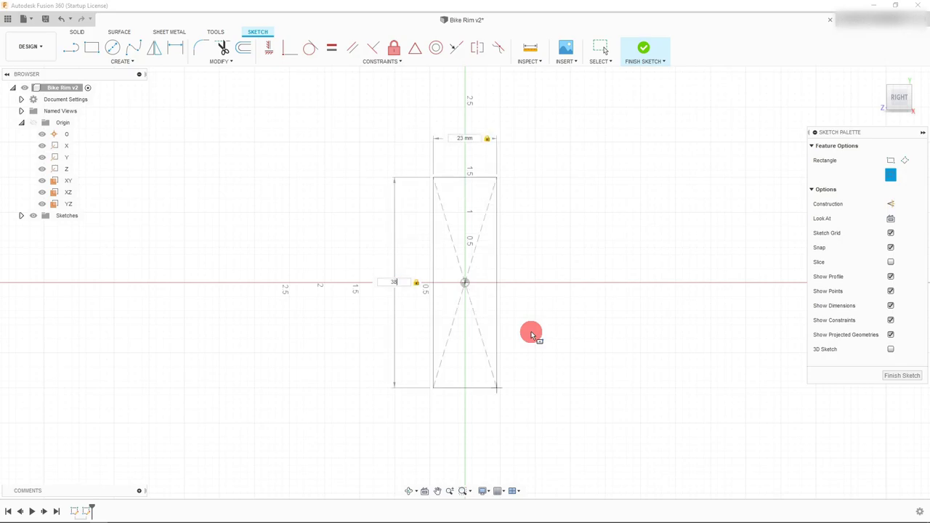
text(mm)
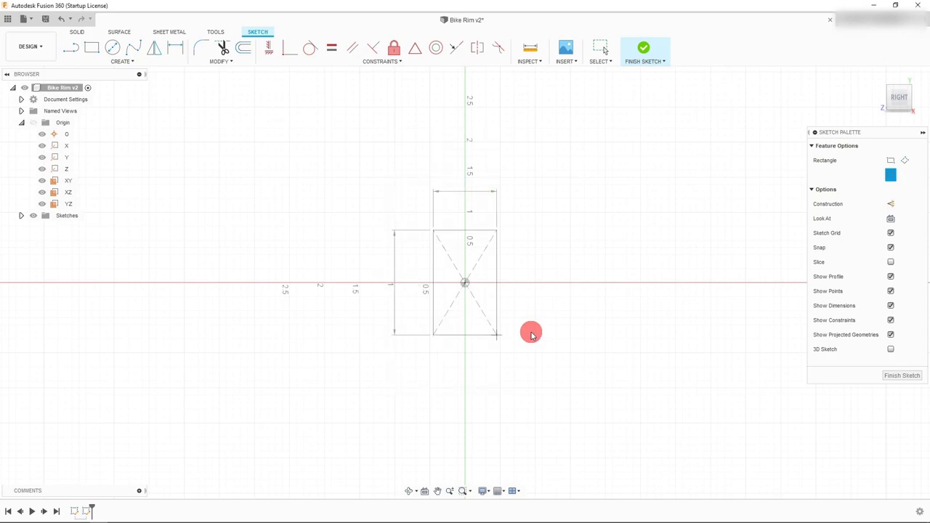
key(Return)
key(Escape)
scroll(457, 284, up, 3)
scroll(457, 289, up, 2)
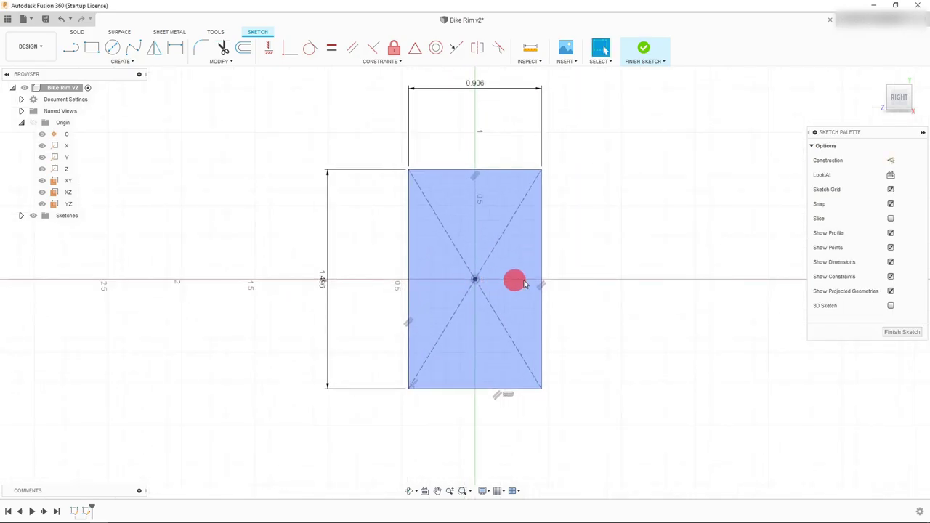
scroll(661, 291, down, 1)
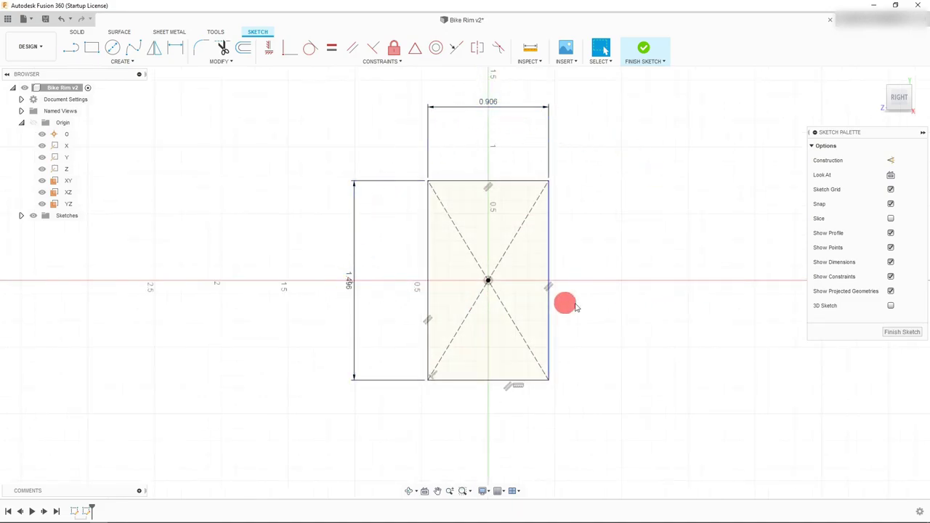
Step: Check the values entered for the rectangle's width and height dimensions without changing them
double_click(491, 107)
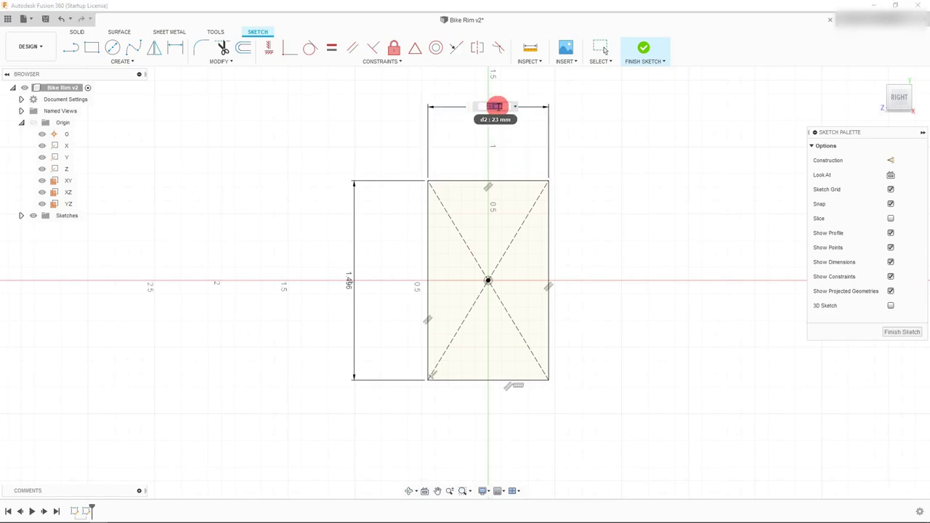
click(349, 286)
click(351, 286)
click(351, 285)
key(Escape)
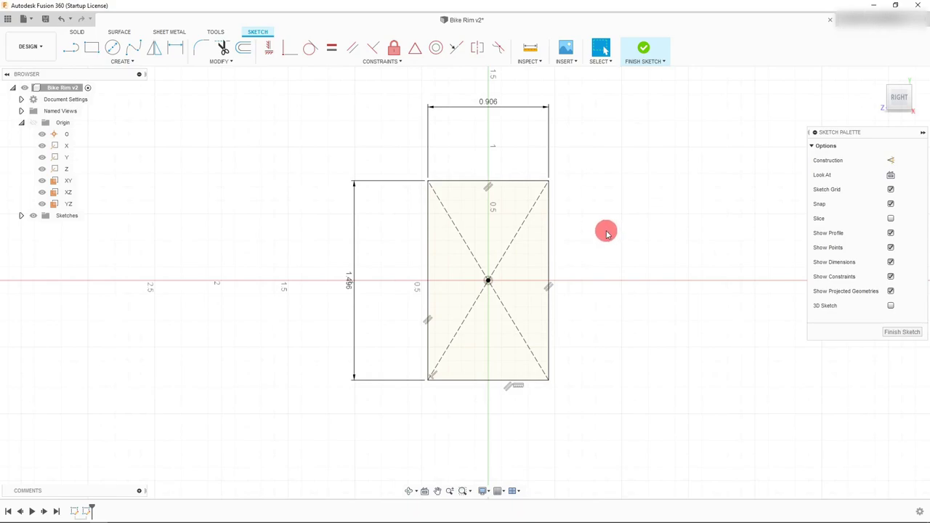
Step: Convert all four sides of the rectangle to construction lines
click(525, 182)
shift+click(549, 218)
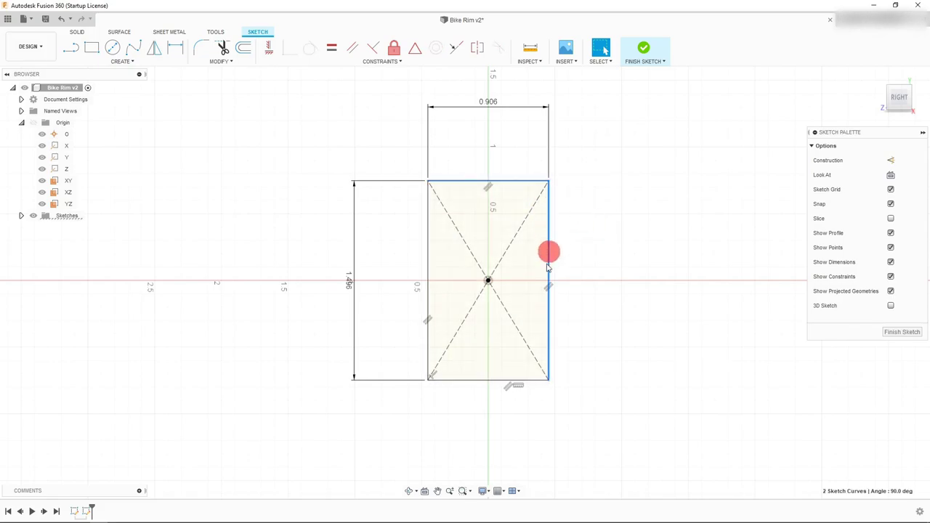
shift+click(475, 378)
shift+click(428, 292)
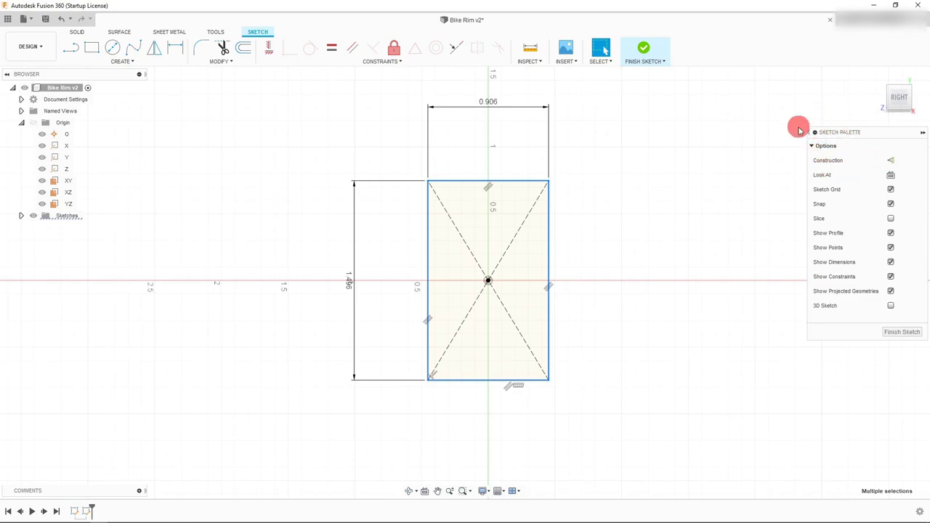
click(891, 163)
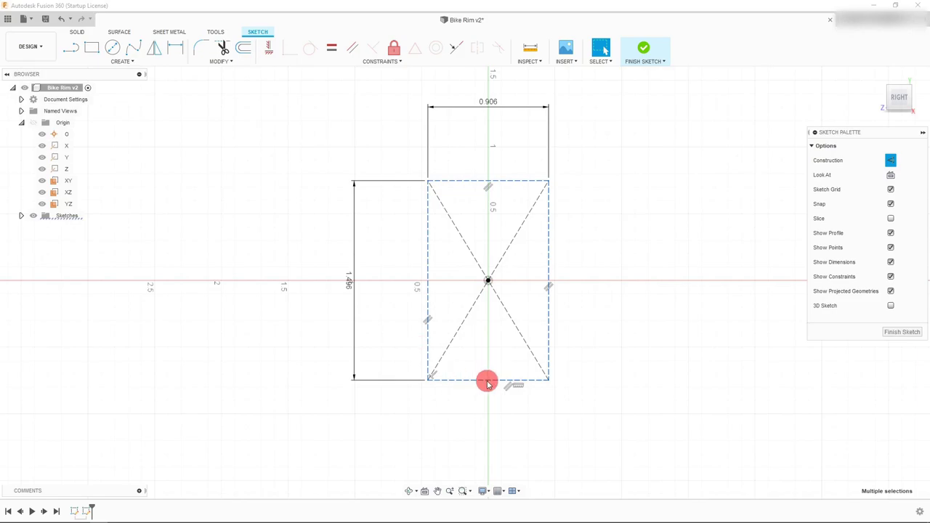
click(589, 324)
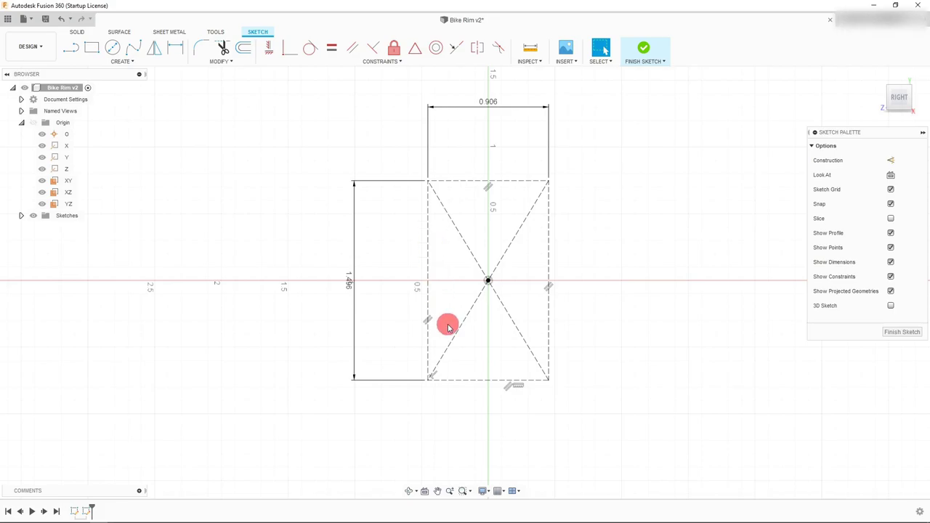
Step: Draw a short horizontal line along the rectangle's top edge, ending at its upper-right corner
click(75, 48)
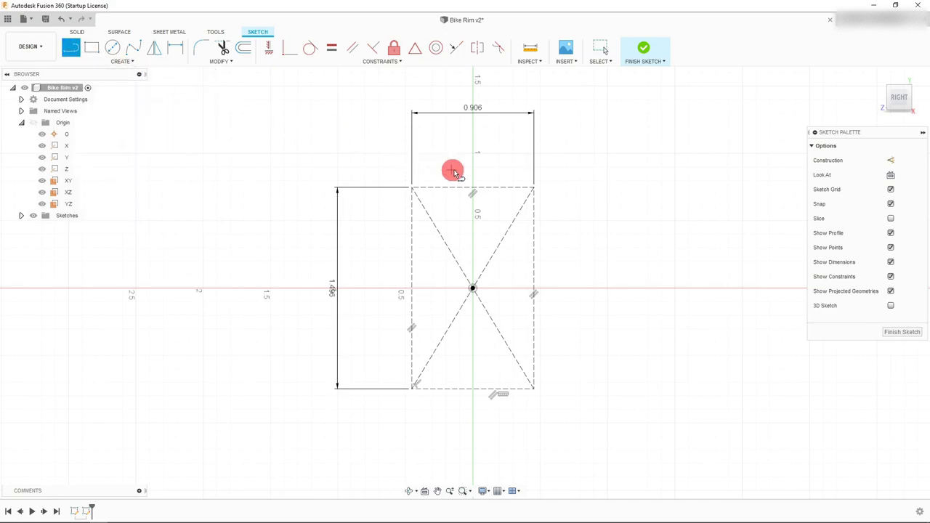
scroll(512, 186, up, 1)
scroll(512, 187, up, 1)
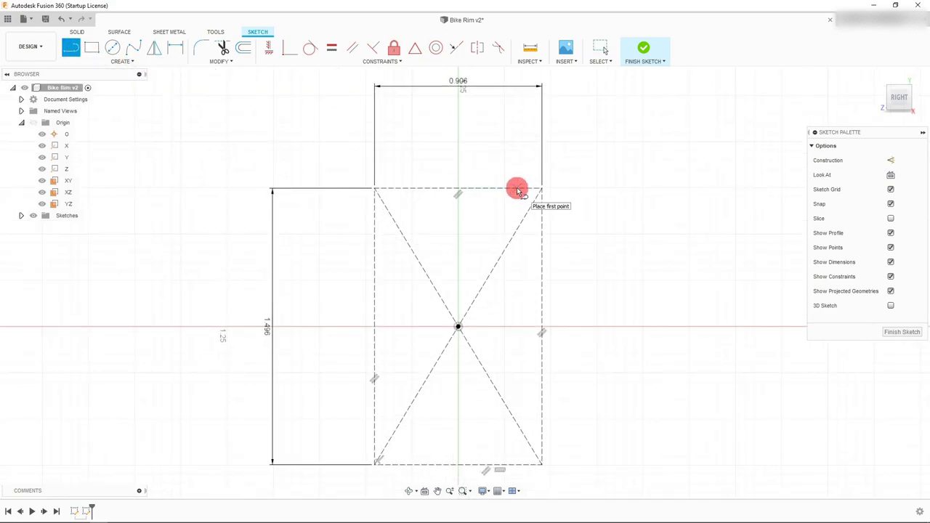
click(517, 190)
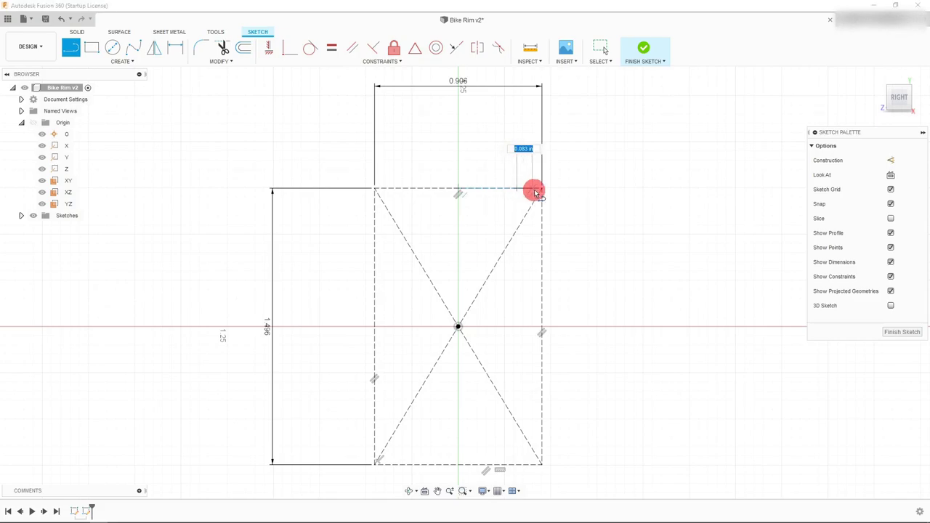
double_click(542, 190)
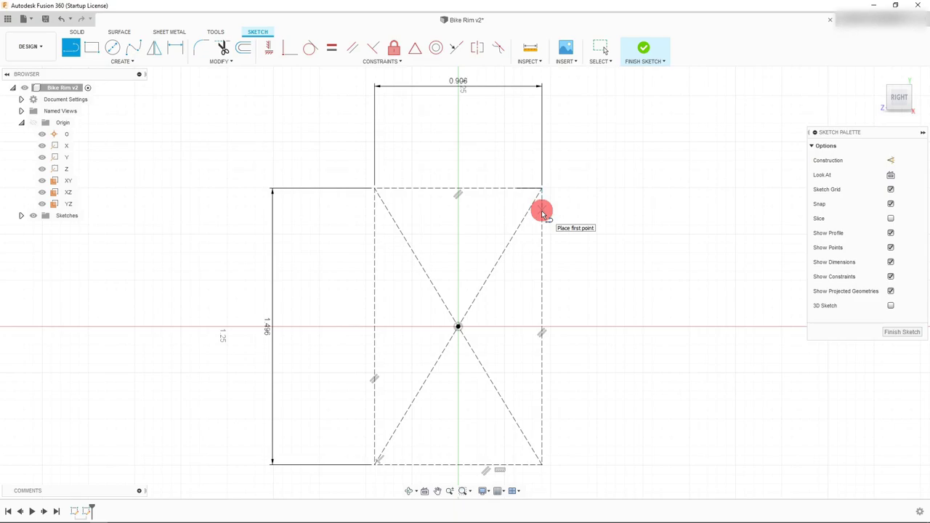
click(543, 239)
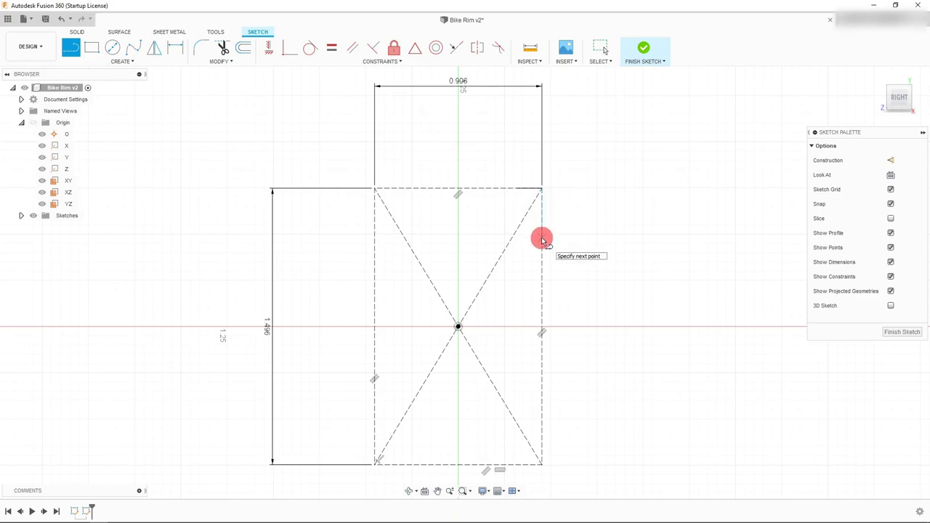
double_click(541, 242)
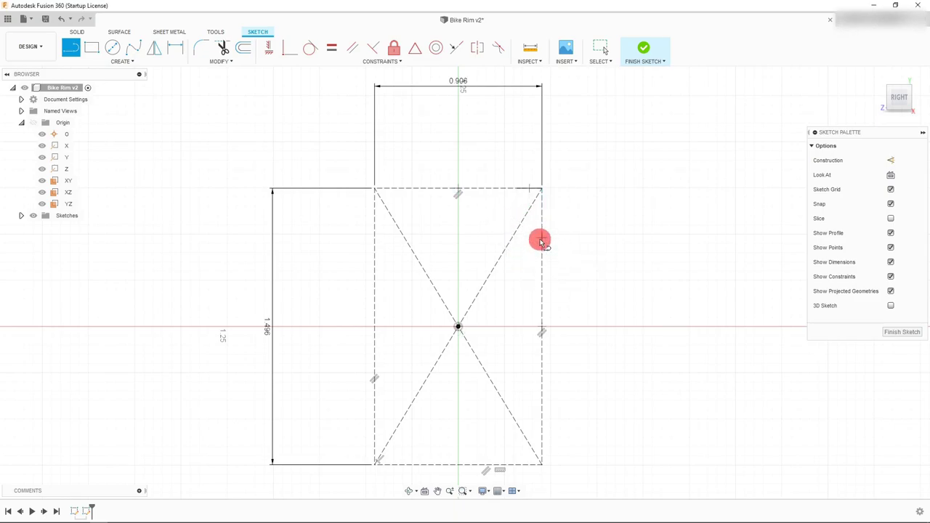
click(544, 240)
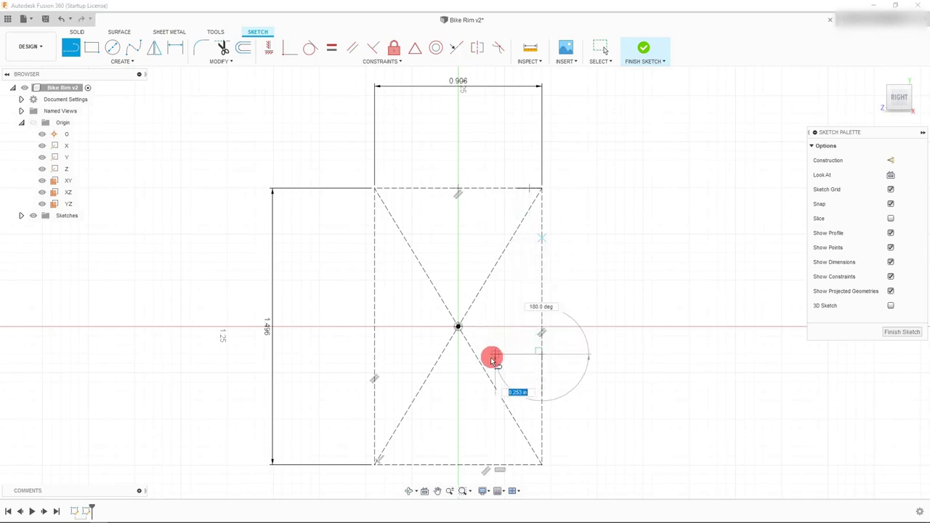
click(546, 198)
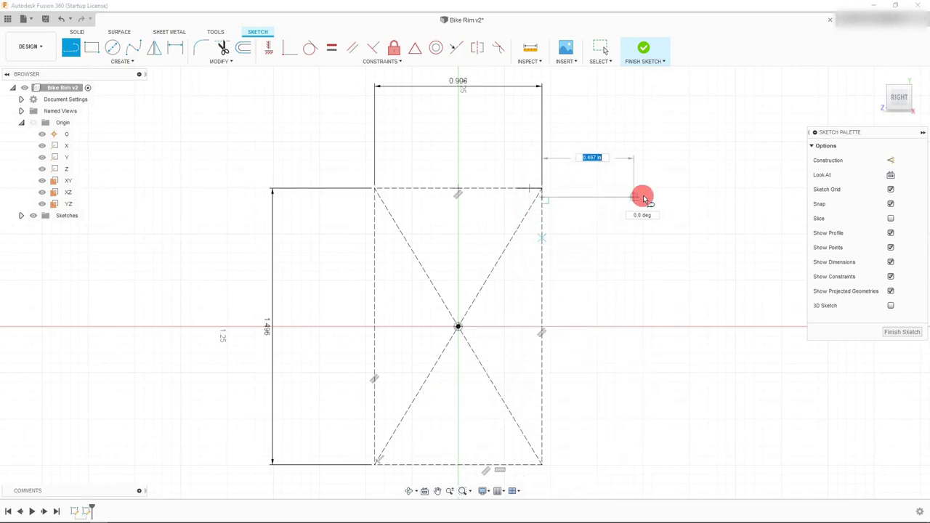
click(613, 230)
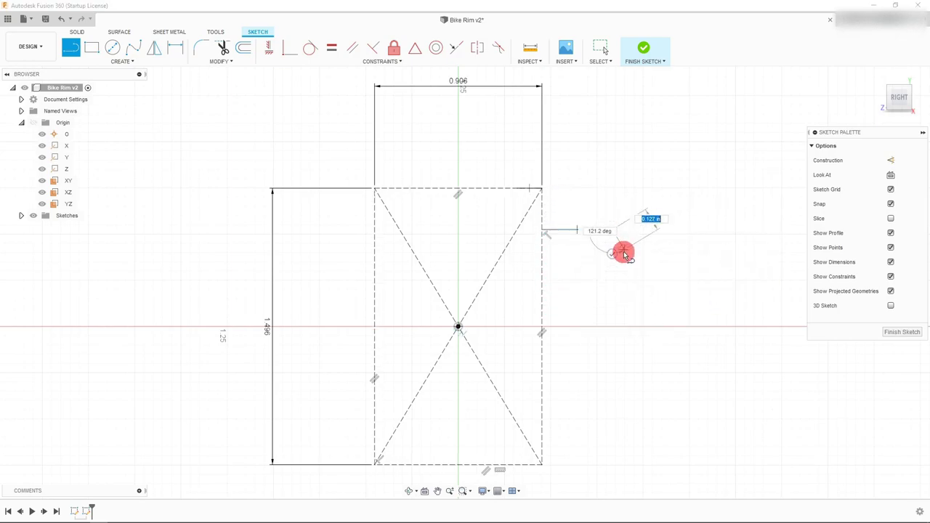
key(Escape)
click(587, 231)
key(Delete)
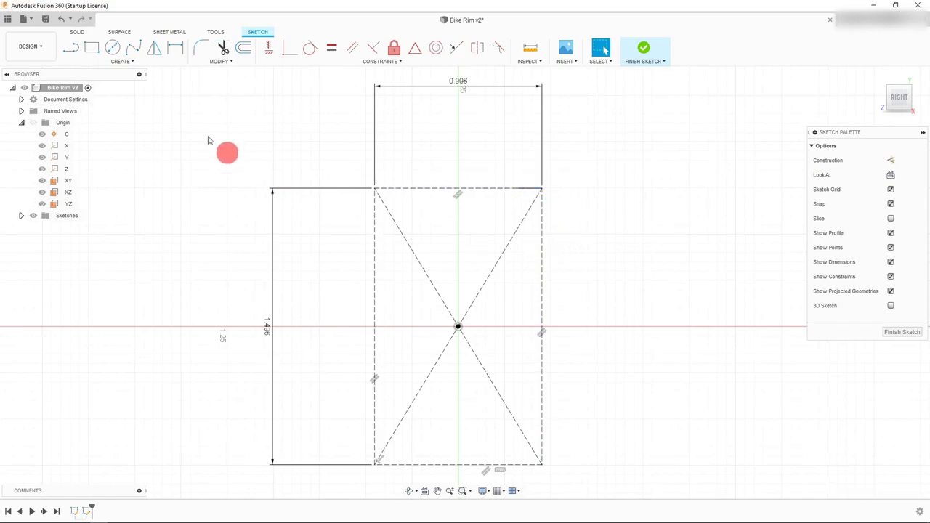
Step: Draw a short vertical line from the rectangle's upper-right corner down along its right side
click(73, 51)
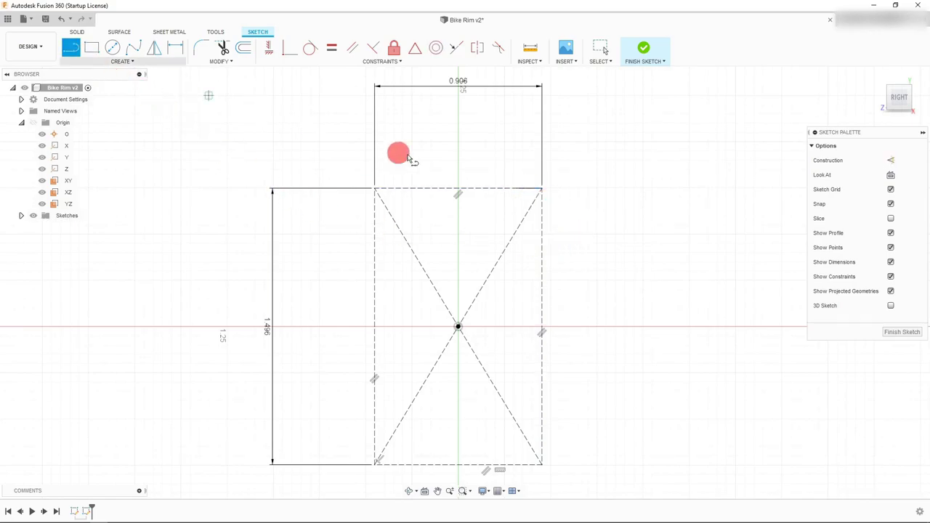
click(541, 191)
click(543, 234)
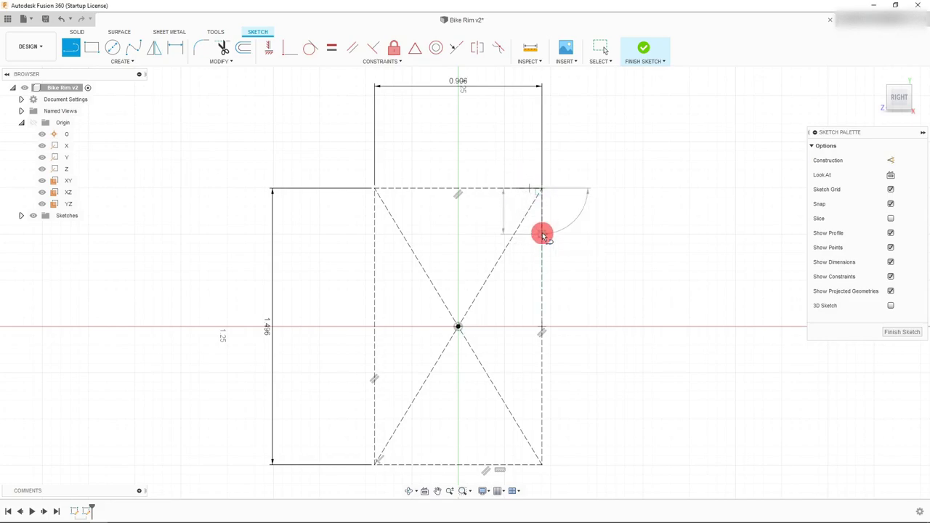
key(Escape)
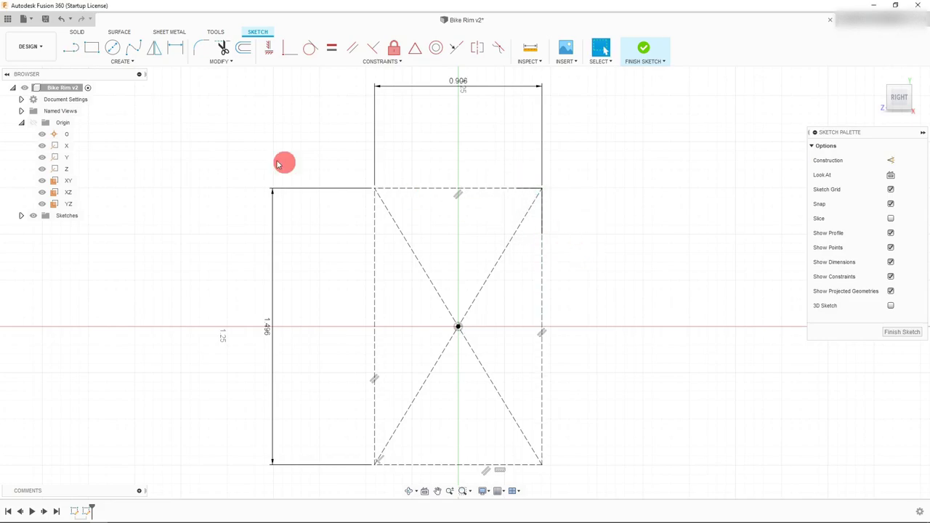
Step: Draw a three-point arc from the lower end of the short vertical line, curving inward to a point near the rectangle's lower diagonal
click(122, 61)
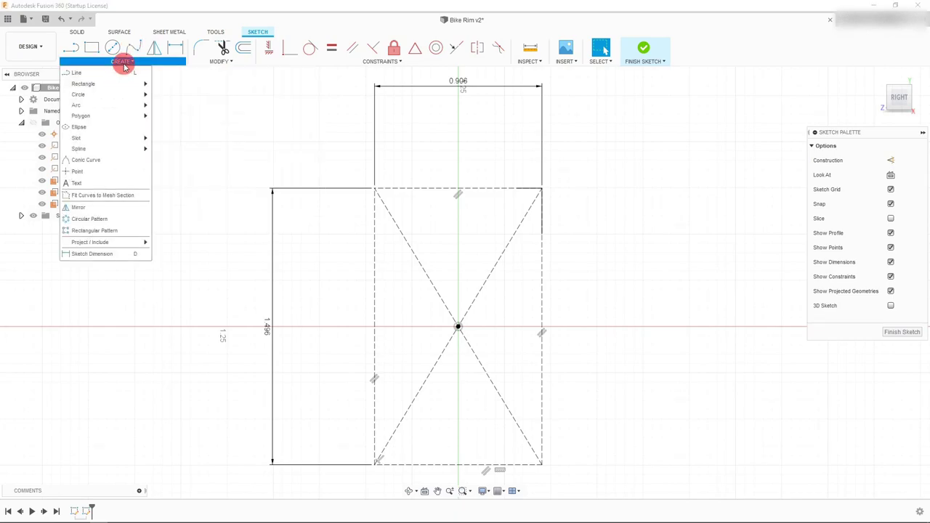
mouse_move(122, 108)
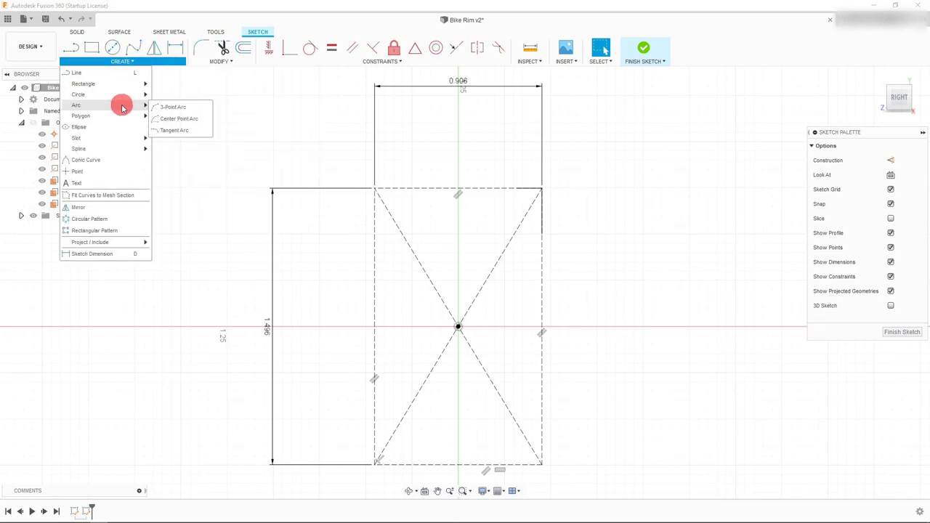
click(167, 107)
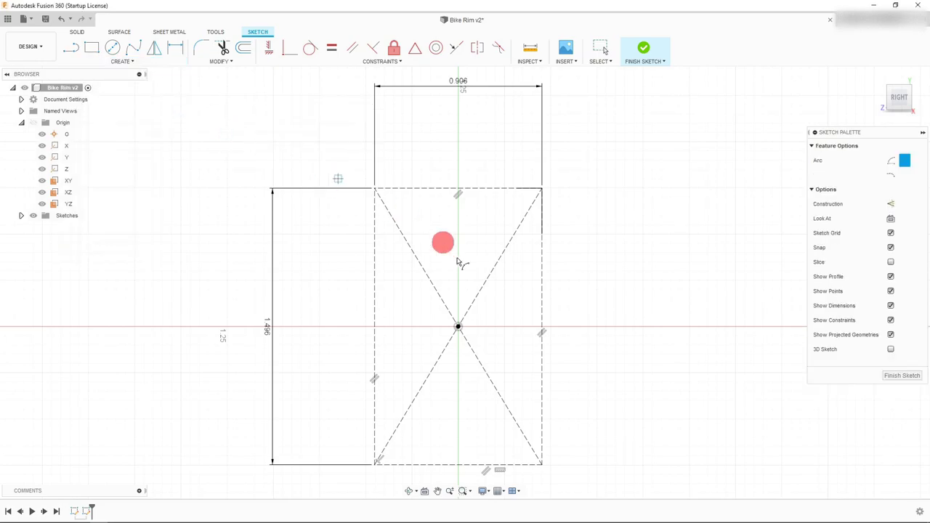
click(541, 235)
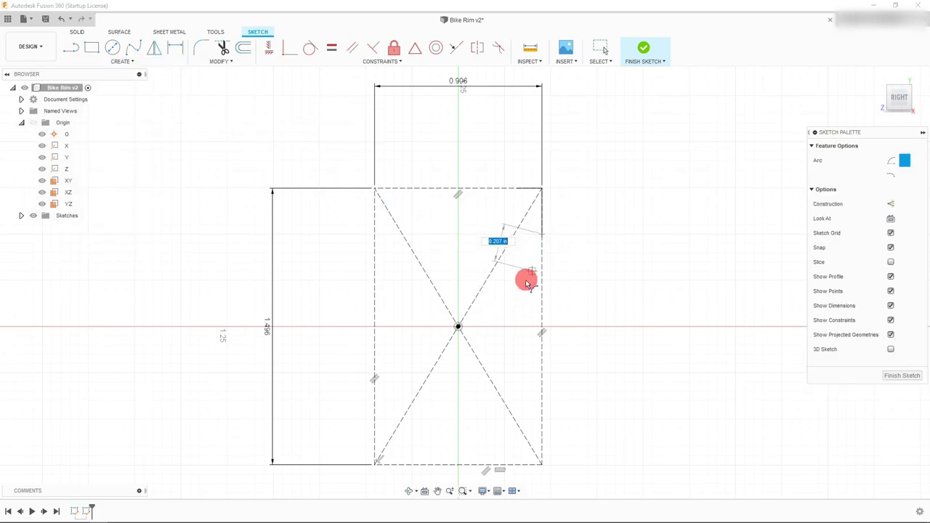
click(490, 423)
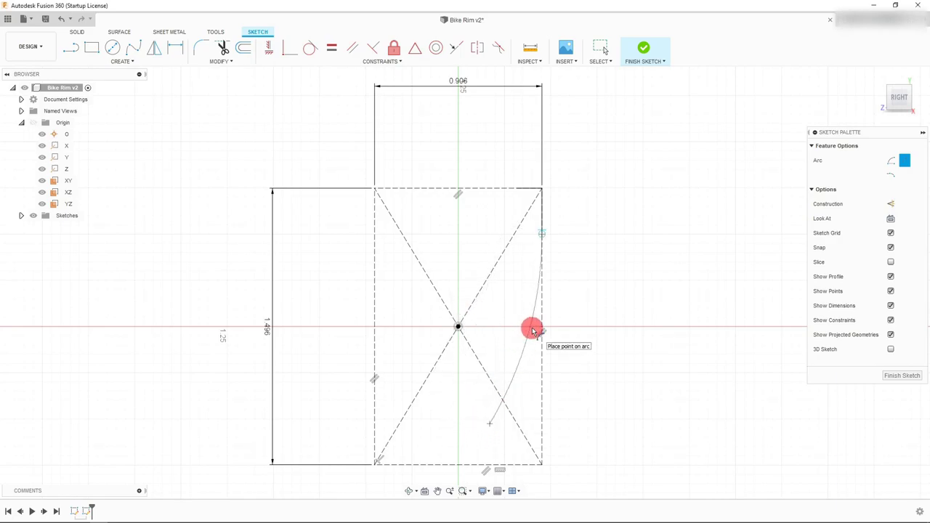
click(533, 333)
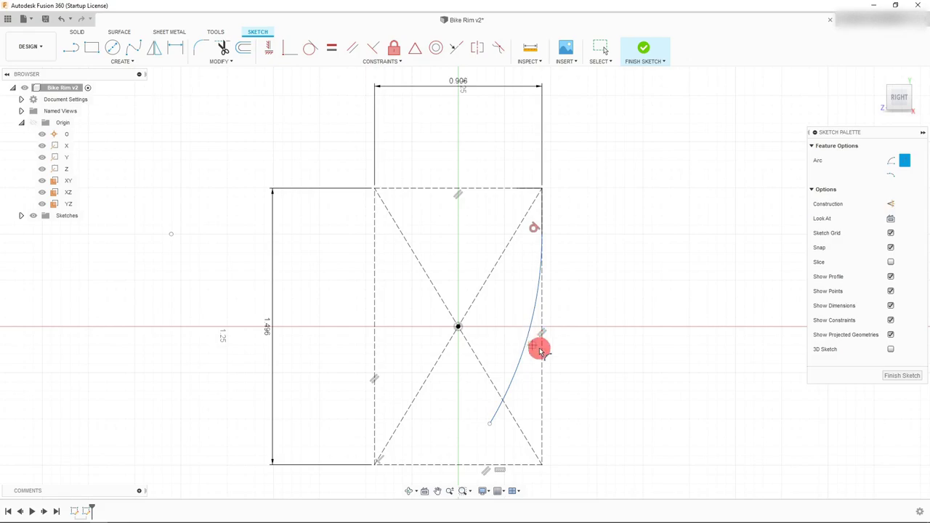
Step: Check the tangent constraint joining the short vertical line and the arc by highlighting its two curves
click(535, 228)
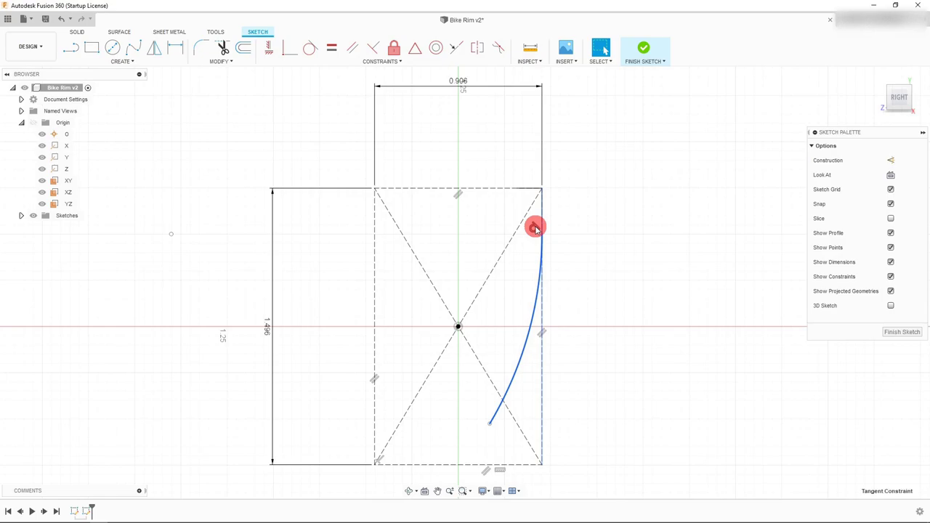
click(616, 235)
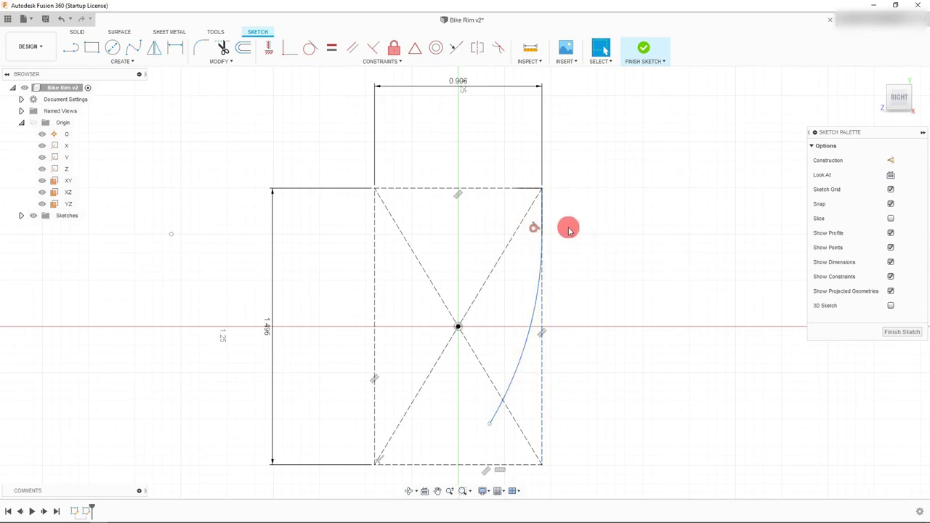
scroll(567, 228, up, 1)
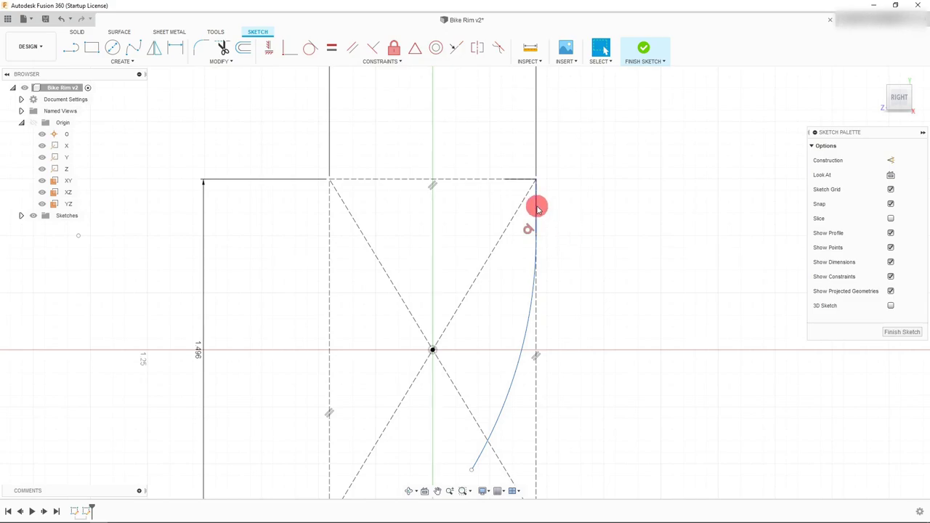
click(526, 347)
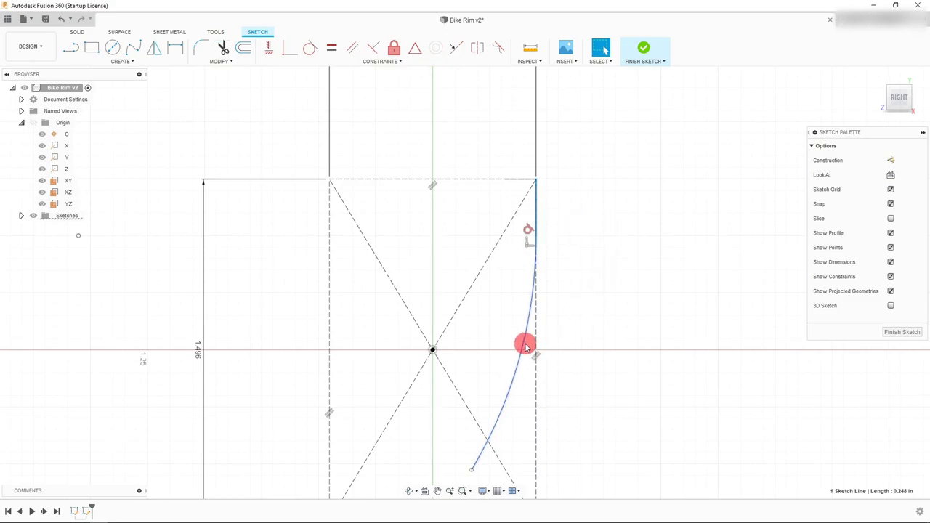
shift+click(523, 341)
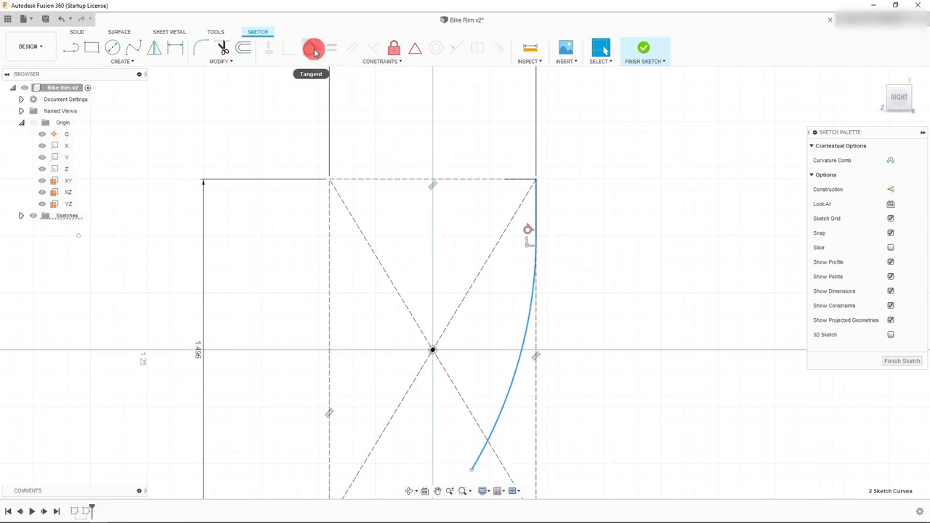
click(582, 159)
scroll(584, 168, down, 1)
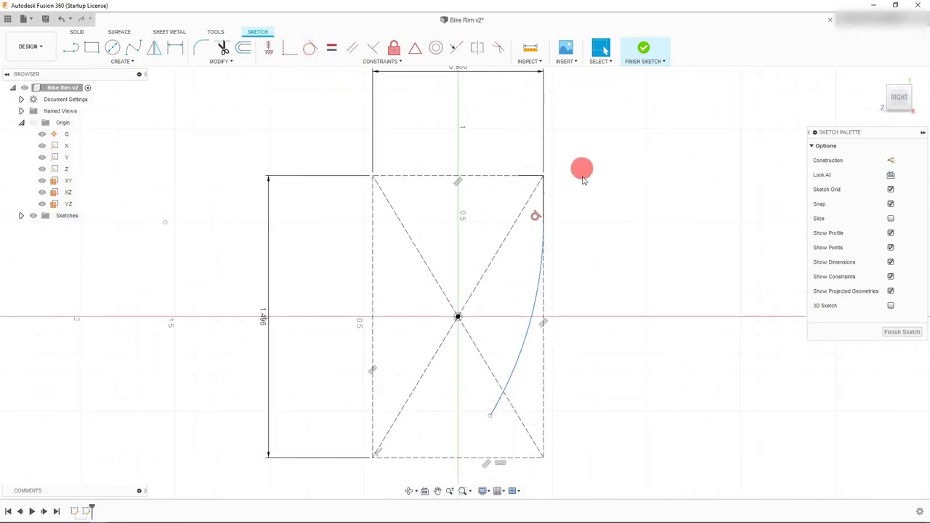
Step: Adjust the arc's curvature by moving its free lower endpoint slightly up and outward
drag(490, 414, 493, 426)
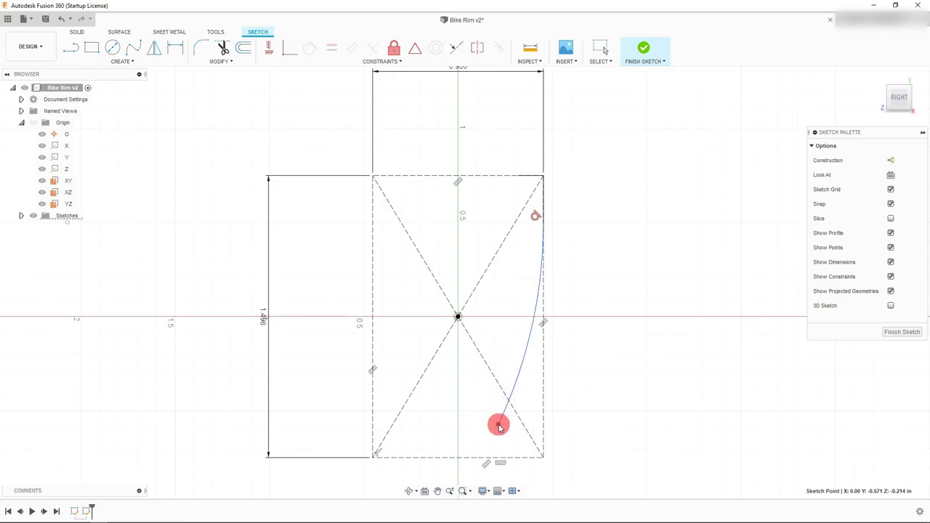
double_click(501, 416)
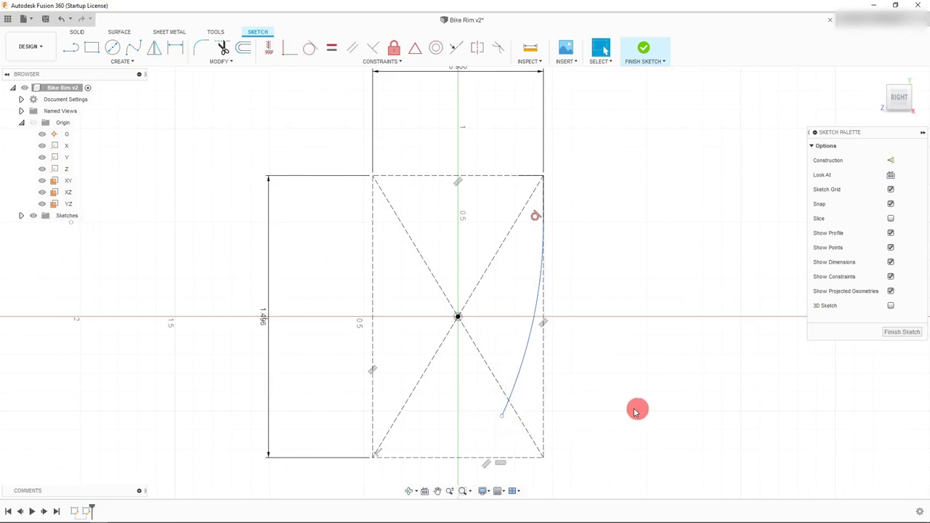
click(501, 416)
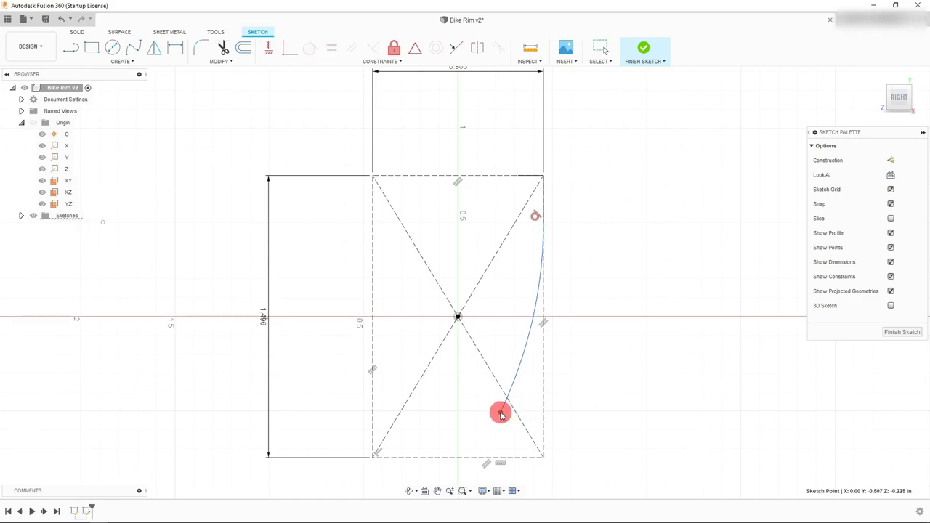
key(Escape)
Step: Draw a second three-point arc from the first arc's lower endpoint, sweeping past the vertical axis near the rectangle's bottom
click(134, 62)
mouse_move(133, 107)
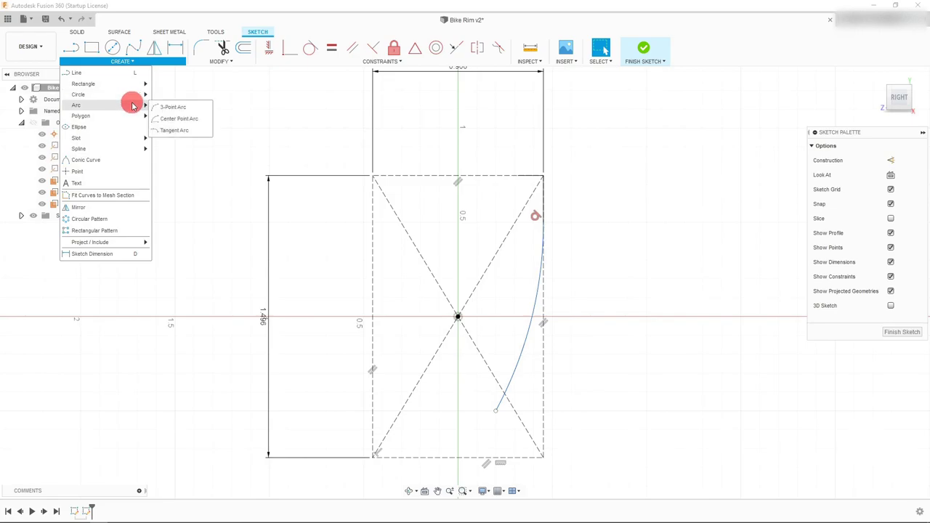
click(172, 107)
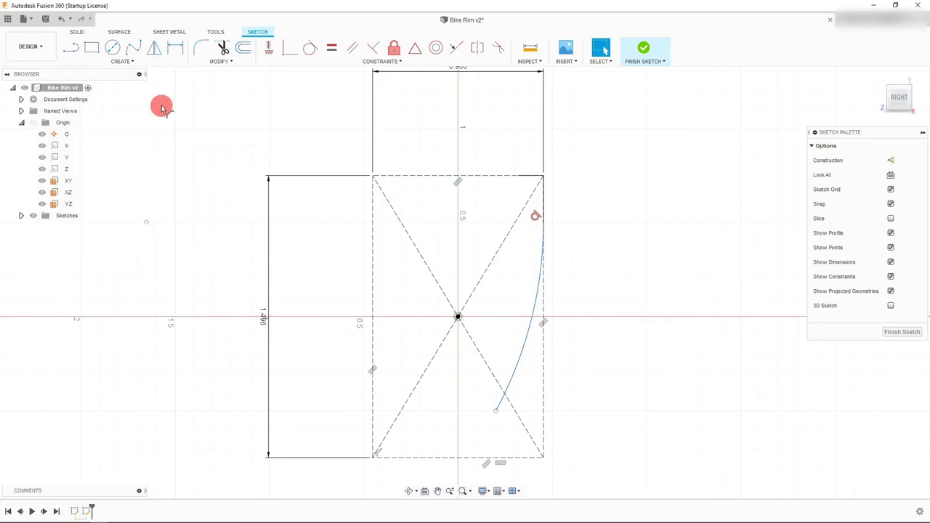
click(496, 411)
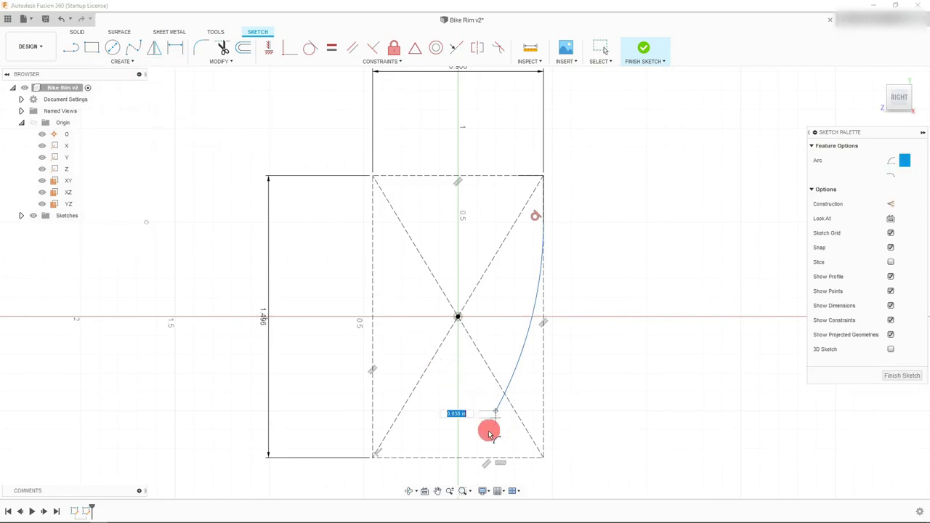
click(426, 432)
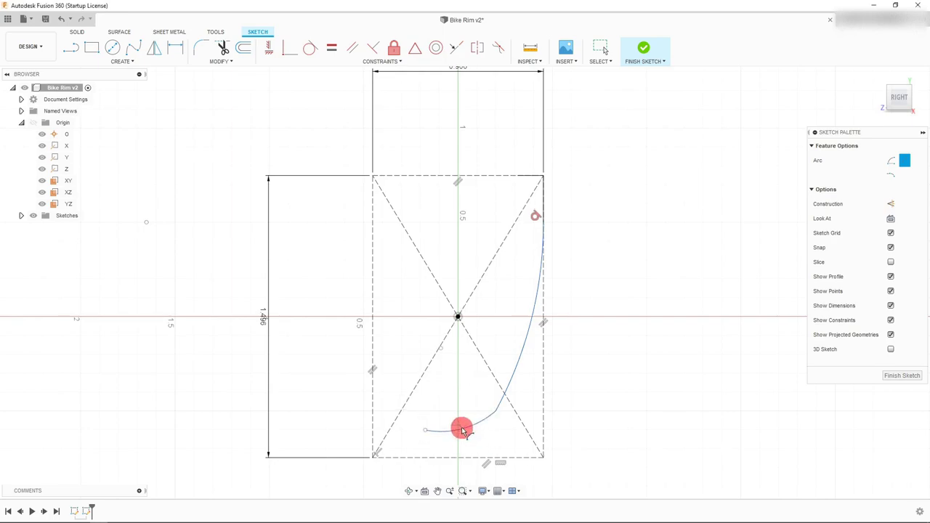
click(462, 430)
Step: Apply a tangent constraint between the lower arc and the large side arc
click(469, 431)
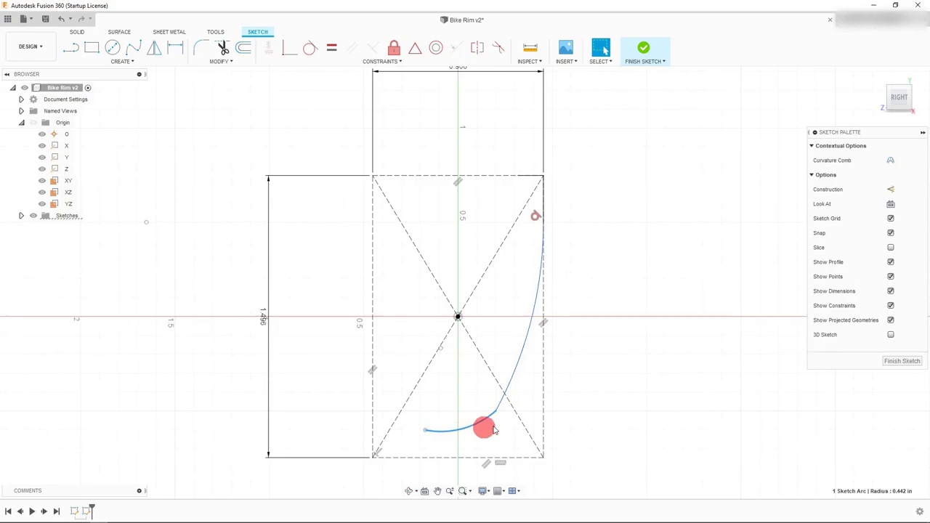
click(498, 405)
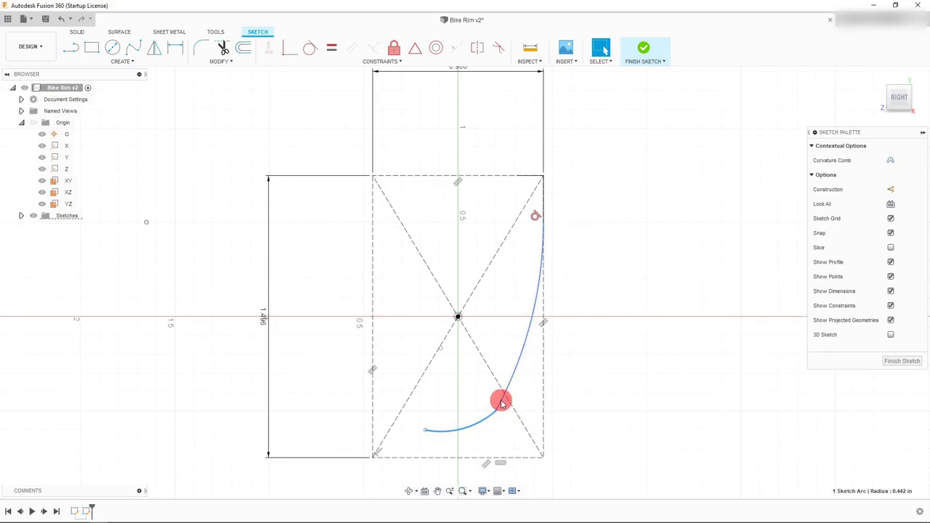
click(309, 50)
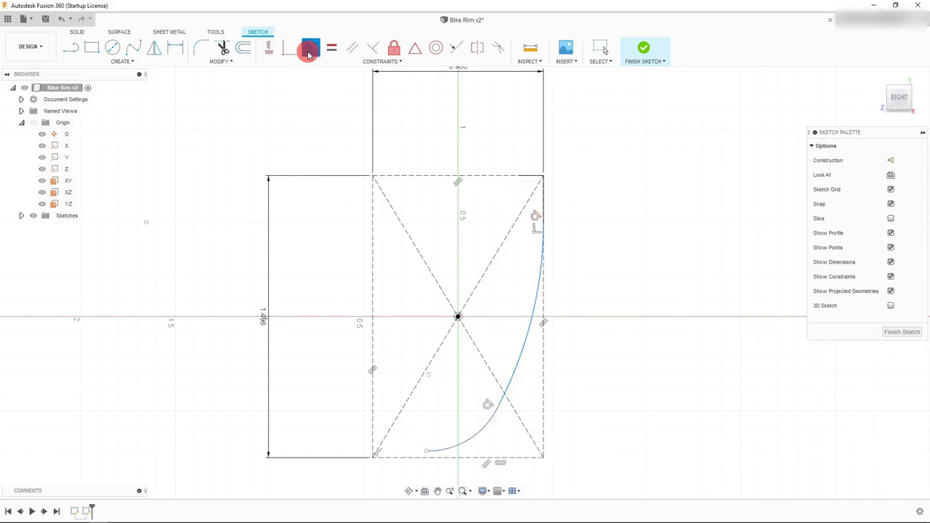
Step: Move the lower arc's free endpoint close to the vertical axis and constrain it vertically in line with the origin
drag(427, 453, 458, 444)
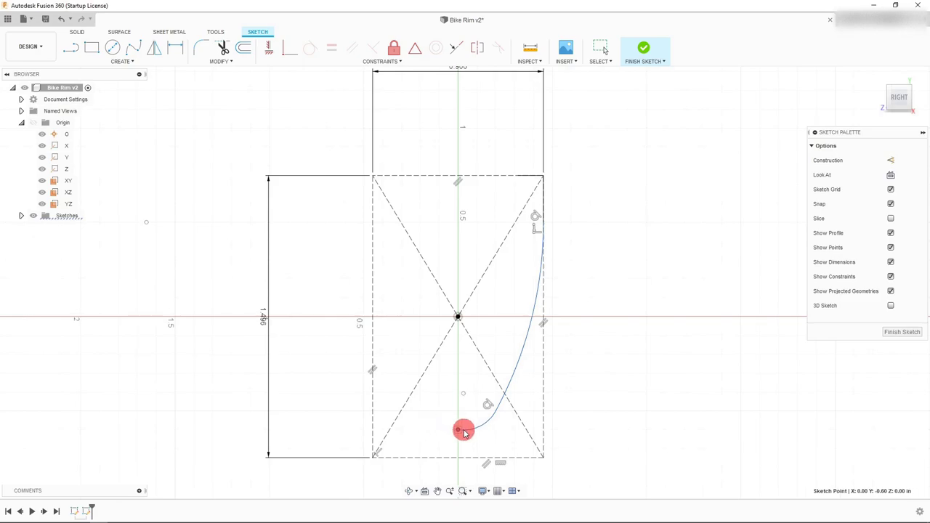
mouse_move(458, 432)
mouse_down()
mouse_move(465, 428)
mouse_move(467, 467)
mouse_move(462, 427)
mouse_up()
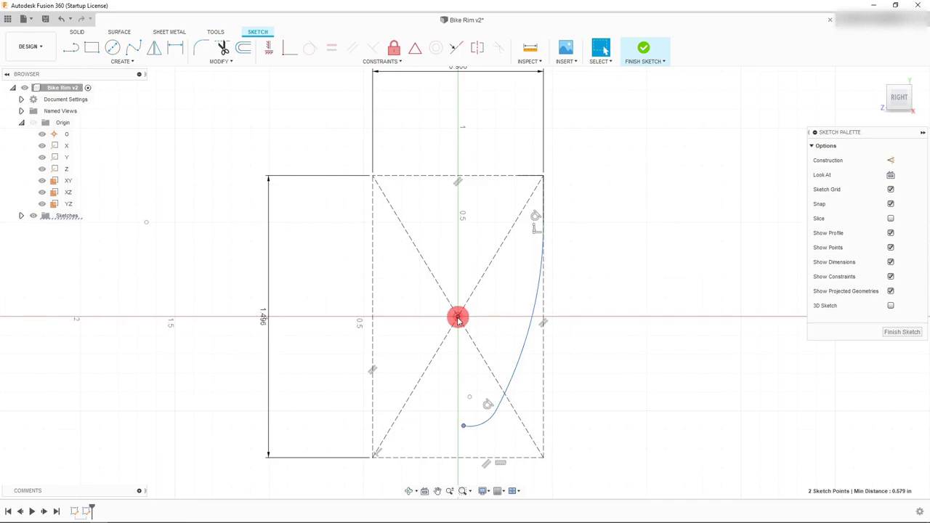
click(269, 49)
click(458, 317)
click(463, 426)
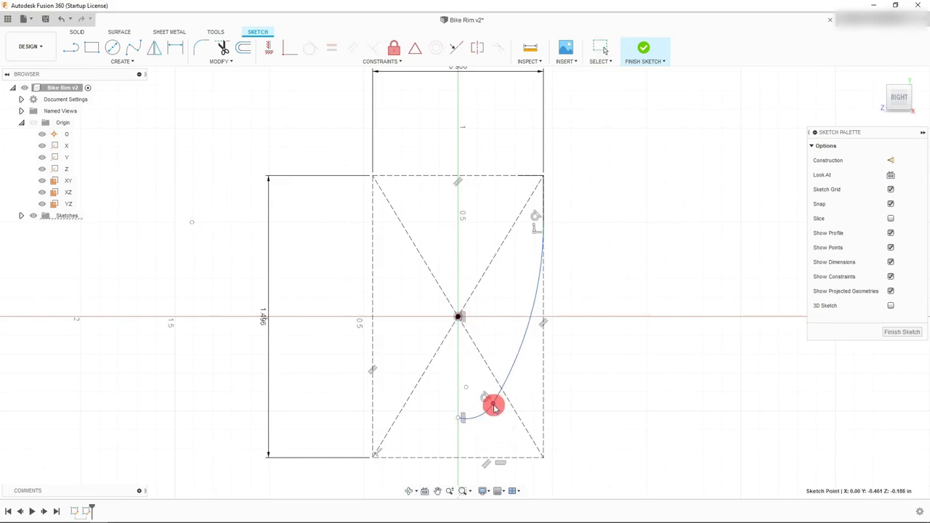
click(490, 410)
click(453, 369)
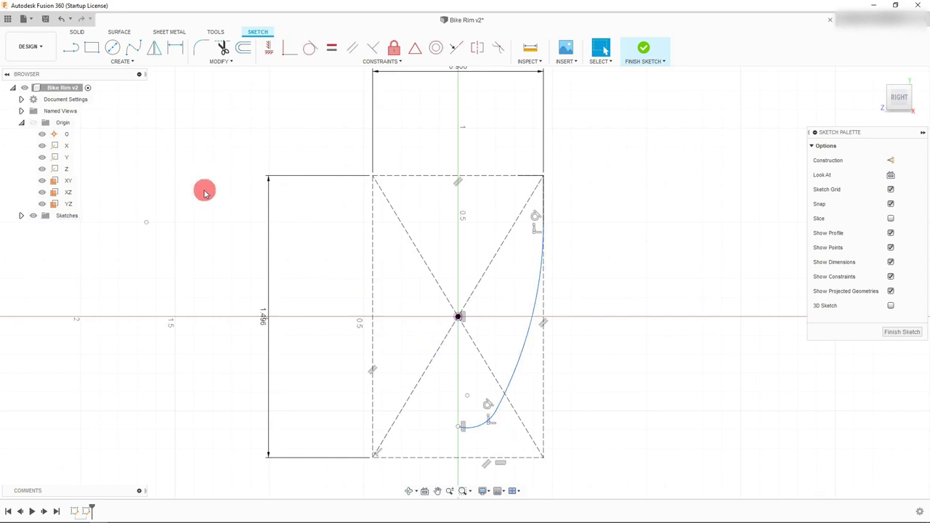
Step: Draw a short horizontal line leftward from the lower arc's endpoint on the vertical axis
click(74, 48)
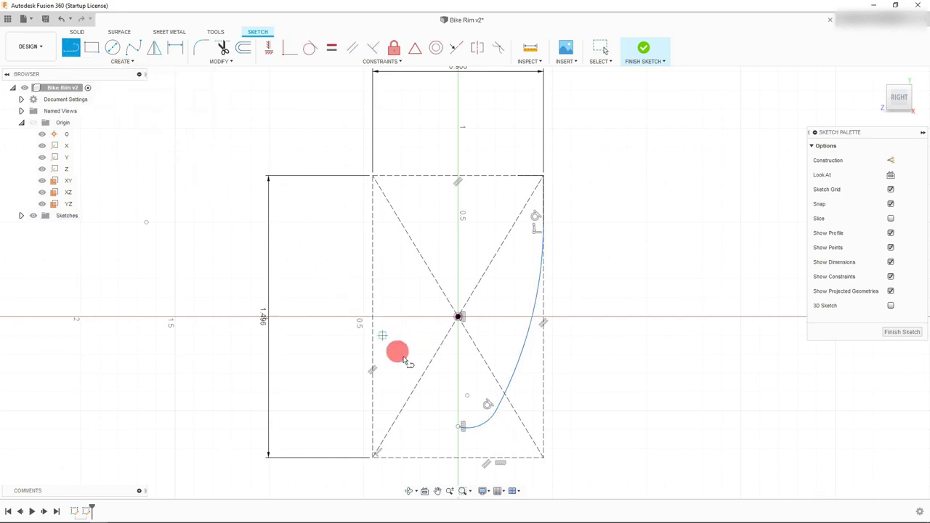
drag(460, 427, 411, 429)
key(Escape)
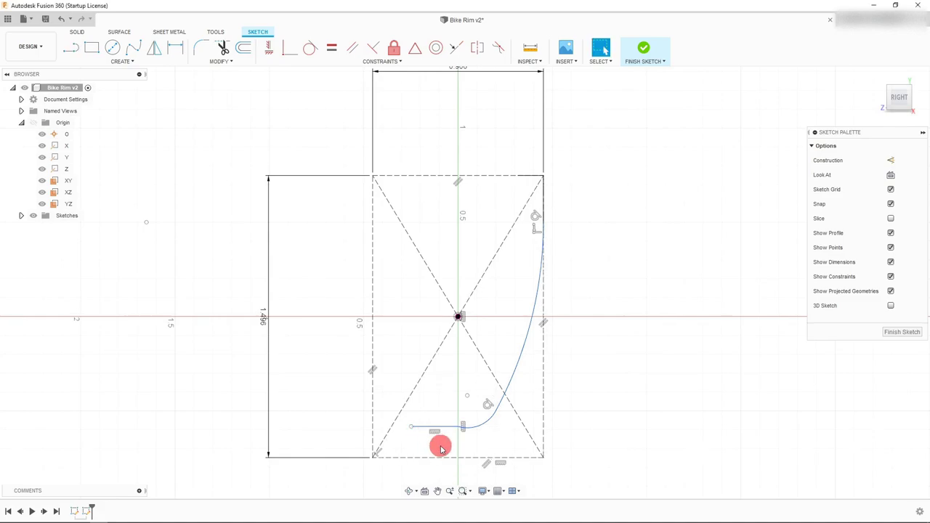
Step: Make the horizontal line tangent to the lower arc, then shift the junction of the two arcs slightly upward
click(441, 429)
shift+click(481, 429)
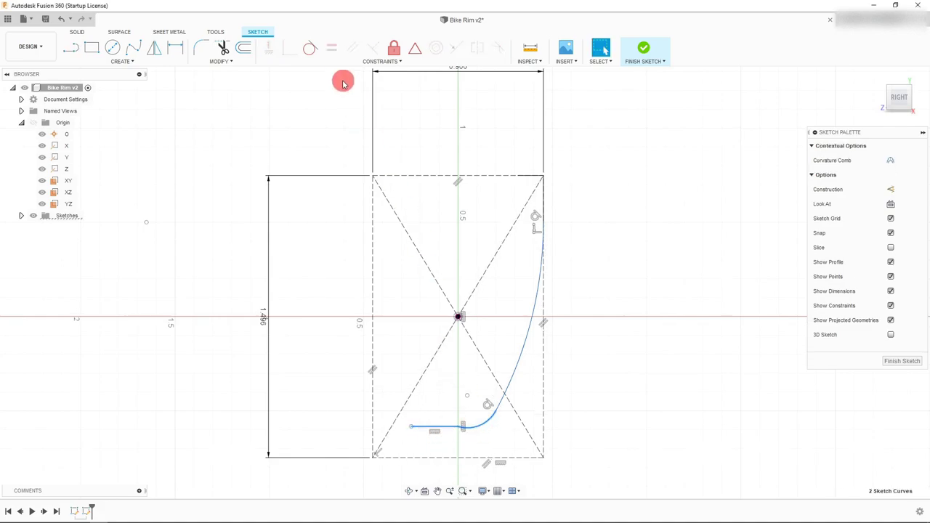
click(314, 49)
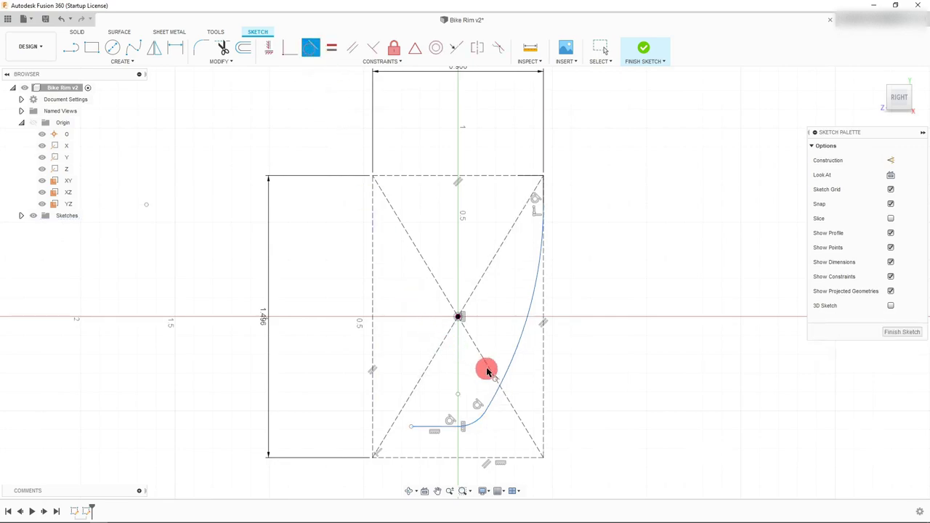
mouse_move(485, 416)
mouse_down()
mouse_move(497, 414)
mouse_move(486, 409)
mouse_up()
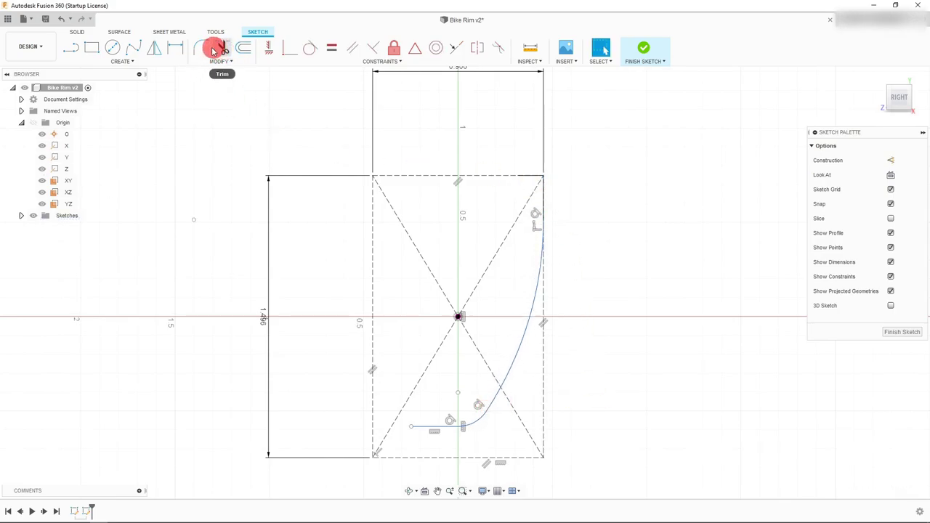
click(177, 48)
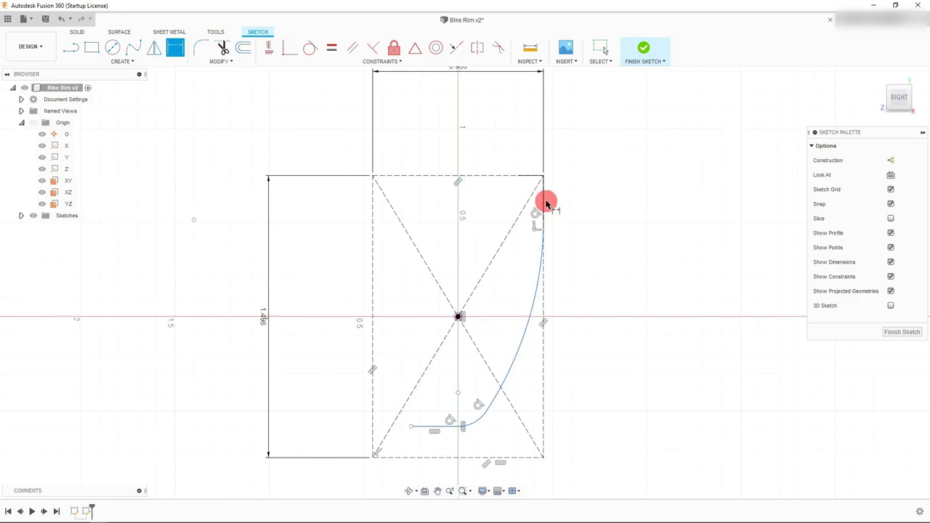
click(544, 205)
click(172, 53)
key(Escape)
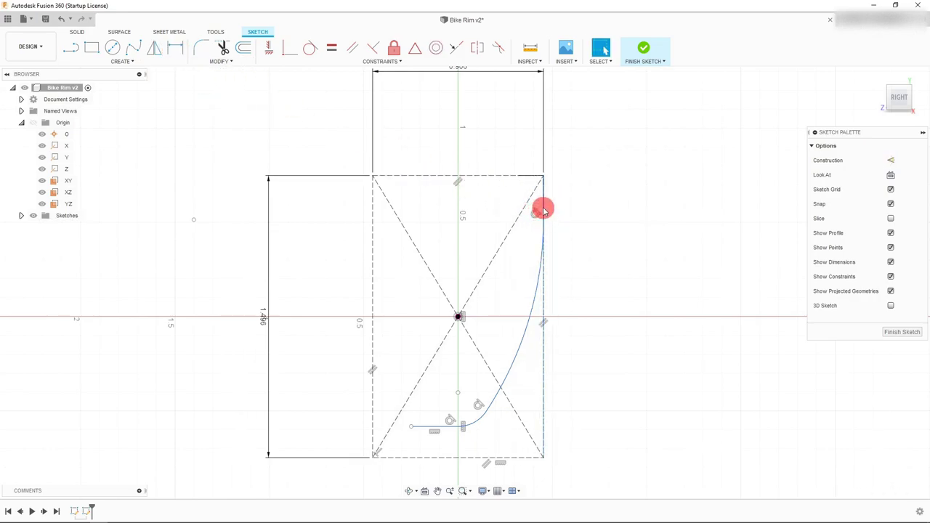
Step: Dimension the short vertical line at the rectangle's upper right corner to 0.4 in
click(178, 52)
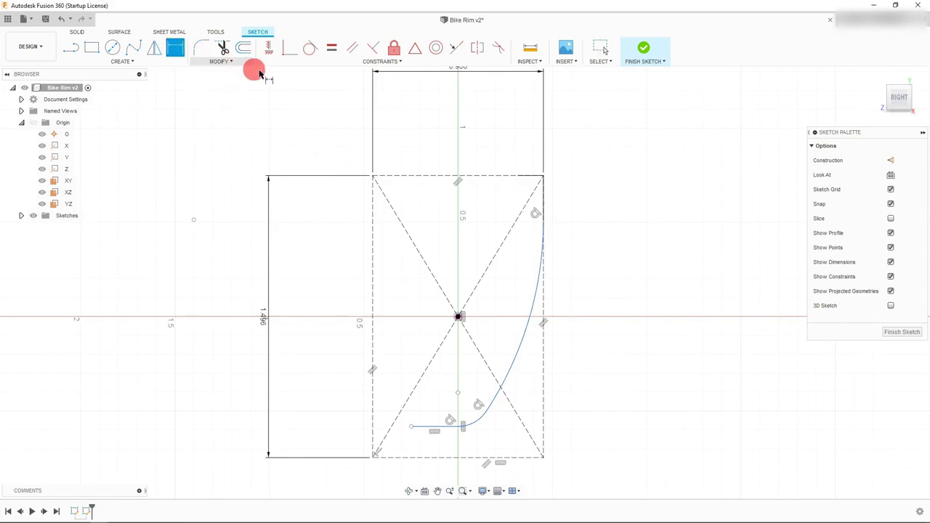
click(543, 195)
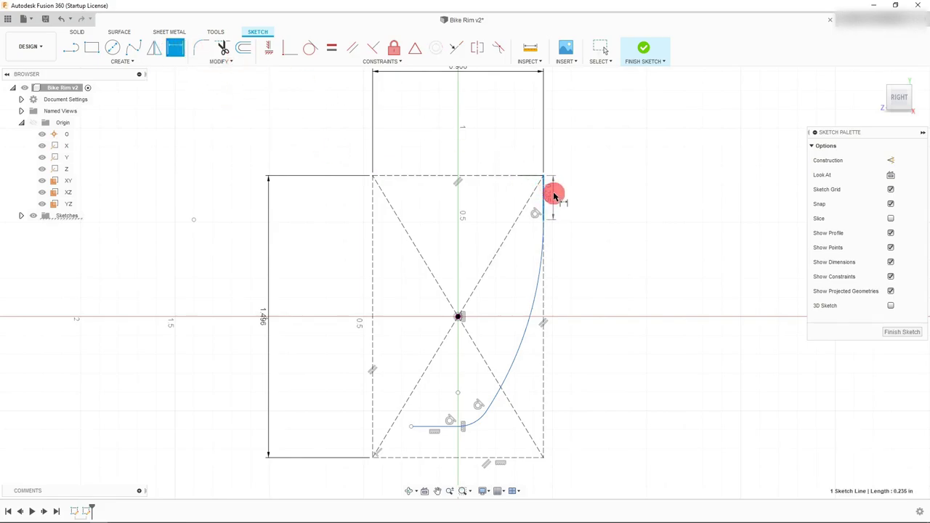
click(571, 194)
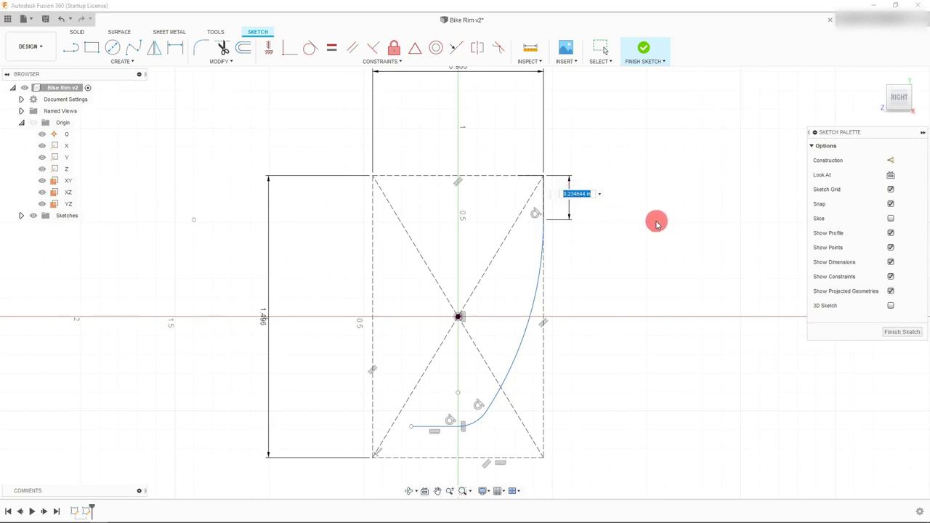
text(.4)
key(Return)
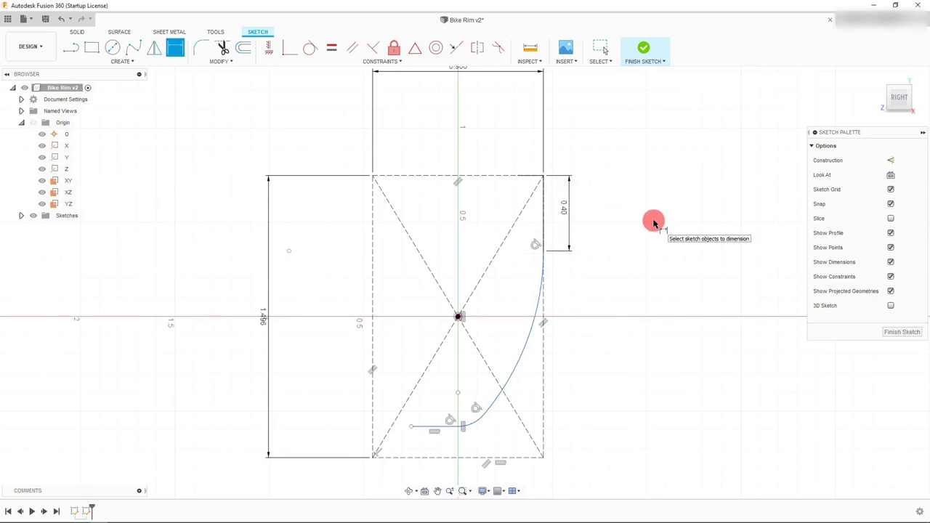
key(Escape)
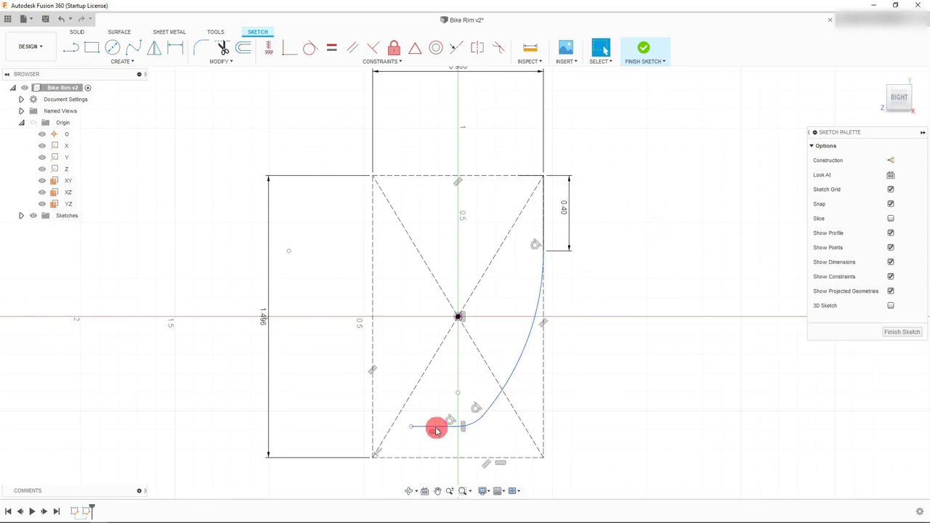
Step: Make the short horizontal line at the lower arc collinear with the construction rectangle's bottom edge
mouse_move(426, 427)
mouse_down()
mouse_move(428, 450)
mouse_move(426, 437)
mouse_up()
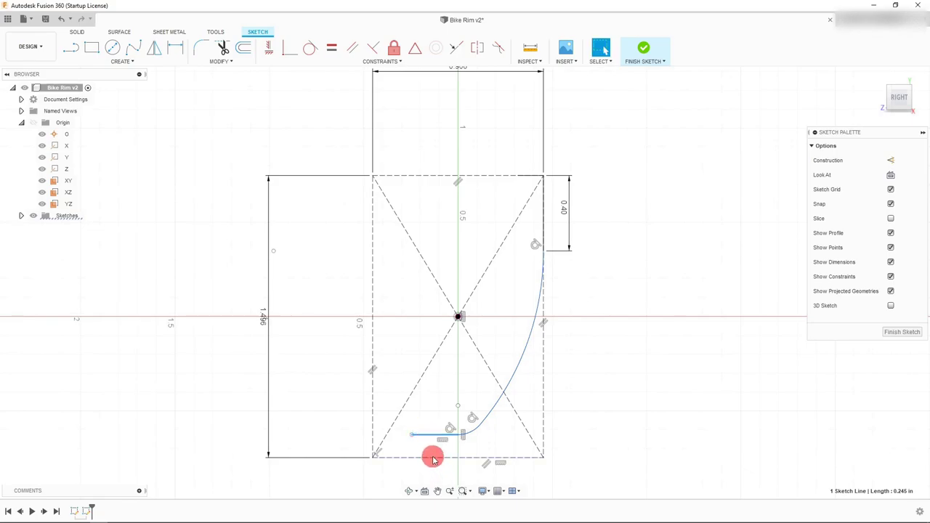
click(433, 458)
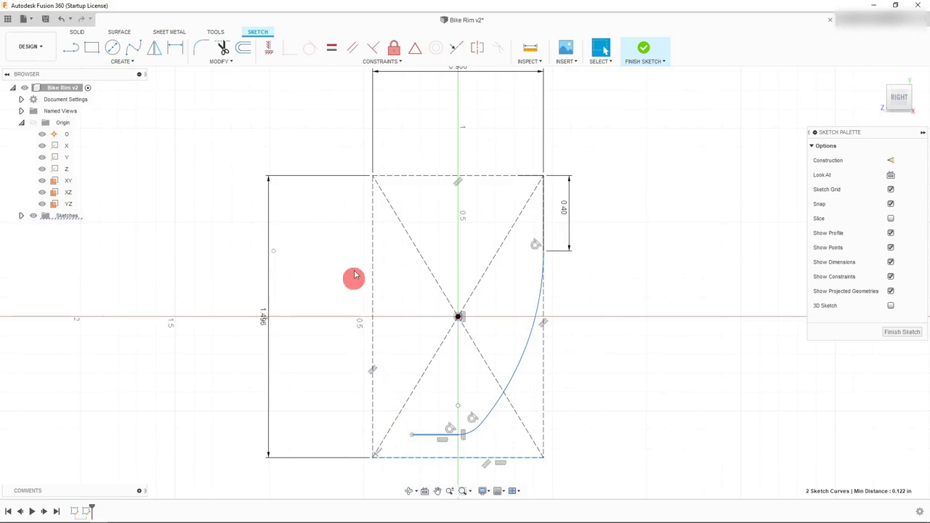
click(459, 50)
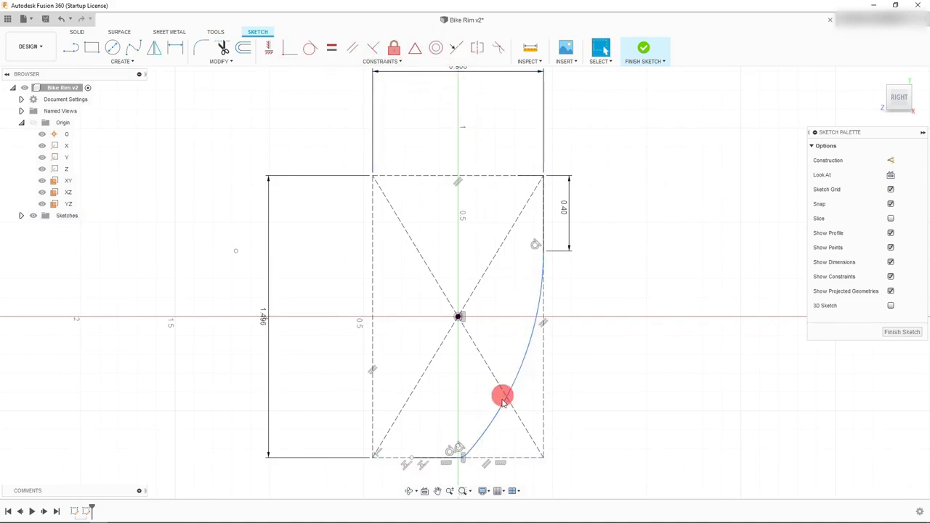
Step: Reshape the lower arc by moving its junction with the large side arc upward and outward from the rectangle's bottom edge
mouse_move(480, 455)
mouse_down()
mouse_move(465, 452)
mouse_move(488, 434)
mouse_move(501, 388)
mouse_move(476, 414)
mouse_move(485, 439)
mouse_move(443, 449)
mouse_move(450, 443)
mouse_up()
click(596, 424)
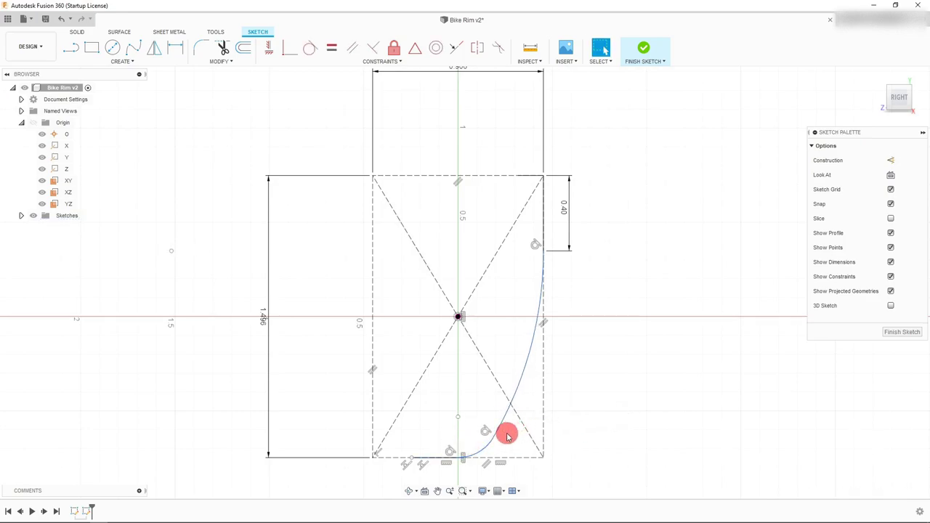
scroll(524, 409, down, 1)
scroll(568, 402, up, 1)
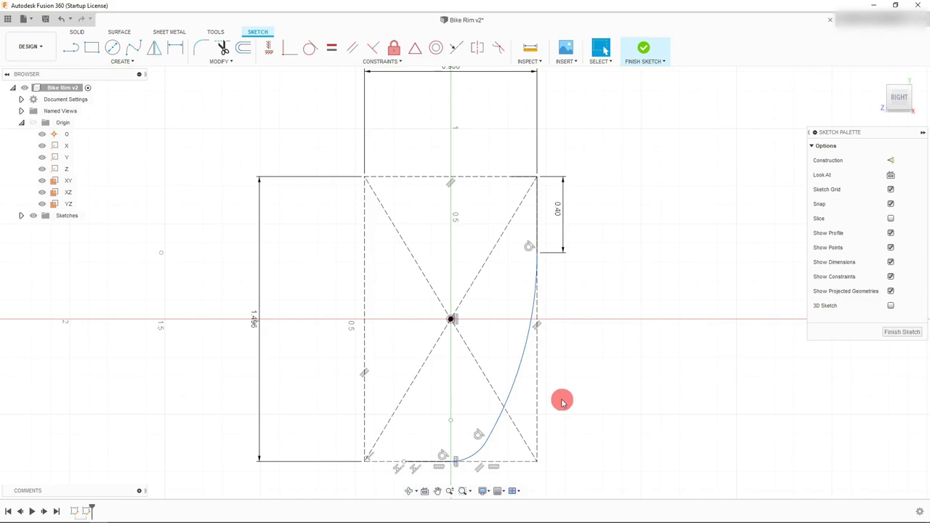
click(488, 442)
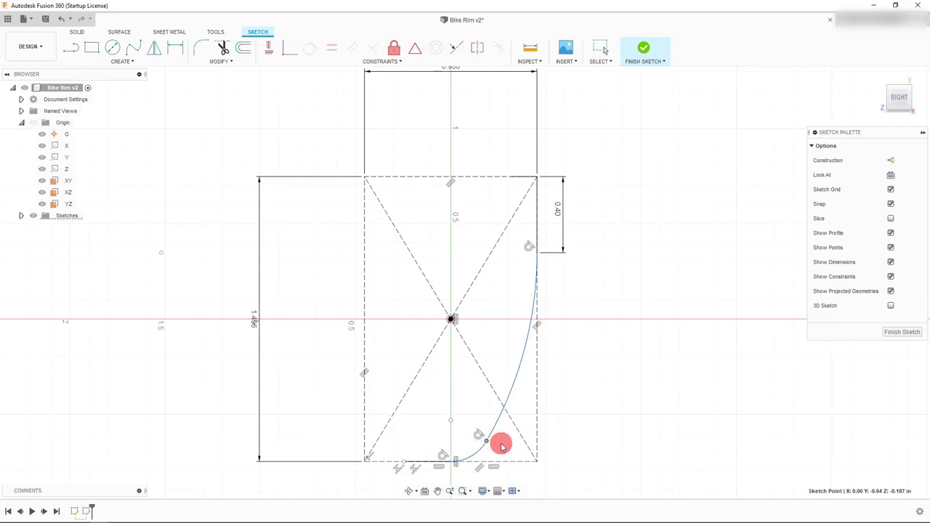
mouse_move(486, 440)
mouse_down()
mouse_move(495, 447)
mouse_move(482, 441)
mouse_up()
key(Escape)
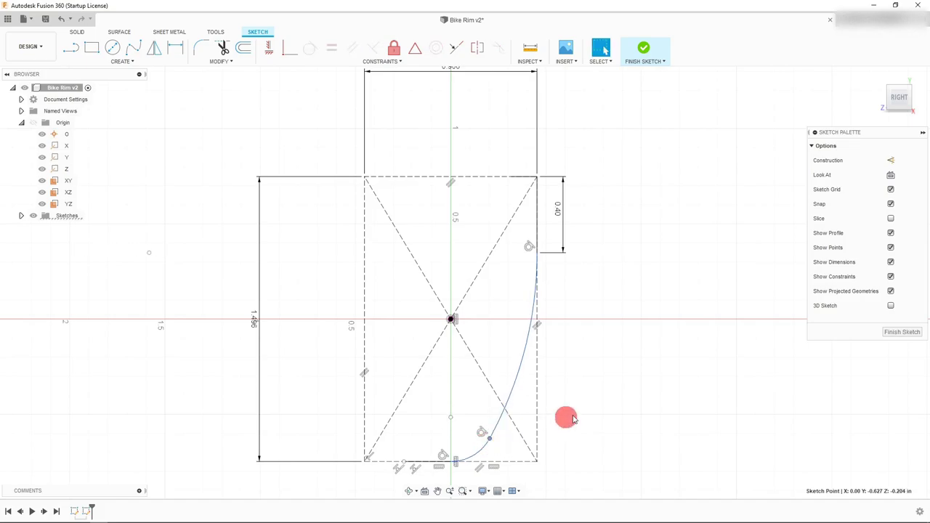
Step: Adjust the free end of the short line along the rectangle's upper edge to about Z -0.35 in
scroll(516, 175, up, 2)
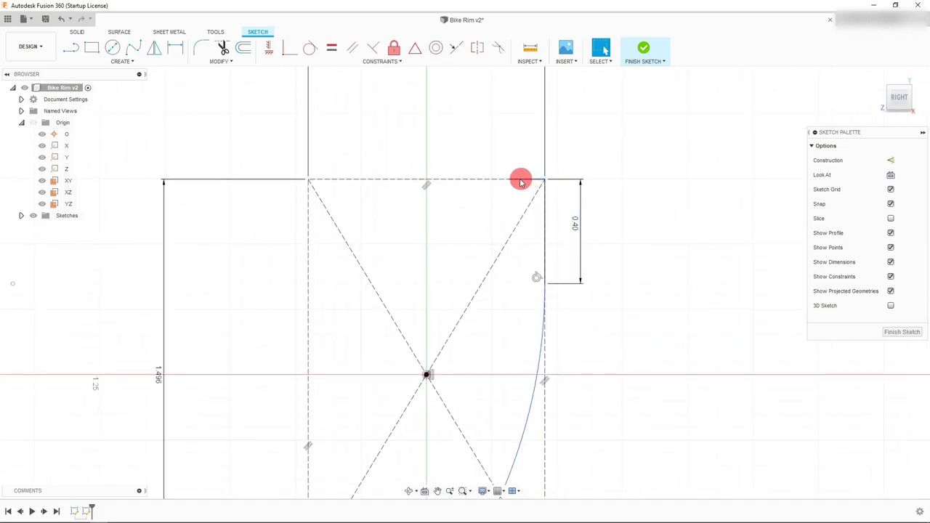
click(523, 179)
mouse_move(529, 183)
mouse_down()
mouse_move(506, 181)
mouse_move(515, 181)
mouse_up()
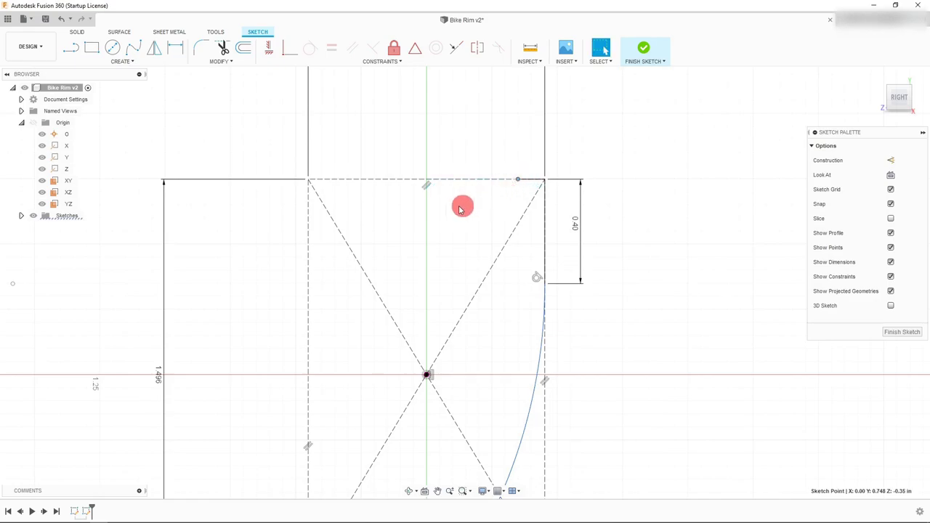
Step: Draw a 0.06 in vertical line straight down from the free end of the short upper-edge line
click(71, 48)
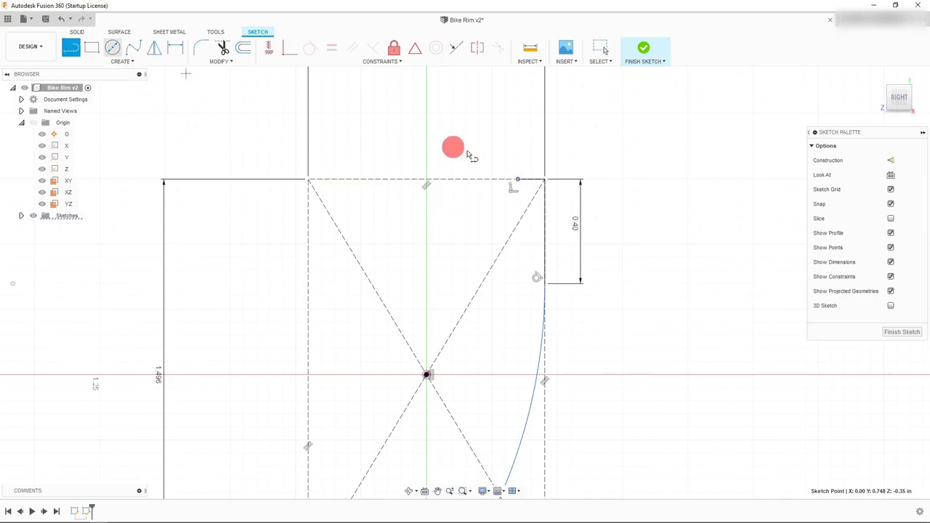
click(517, 182)
scroll(517, 184, up, 5)
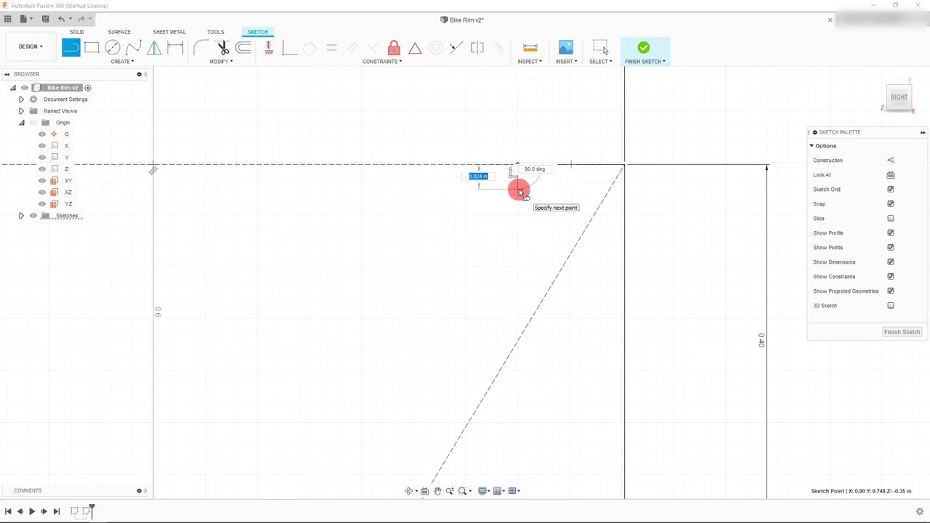
text(.06)
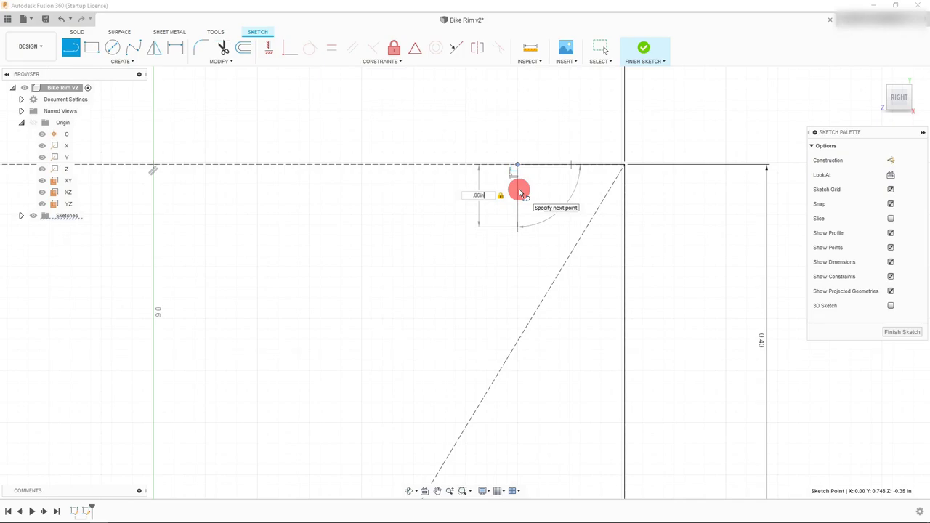
key(Return)
key(Escape)
scroll(522, 175, down, 5)
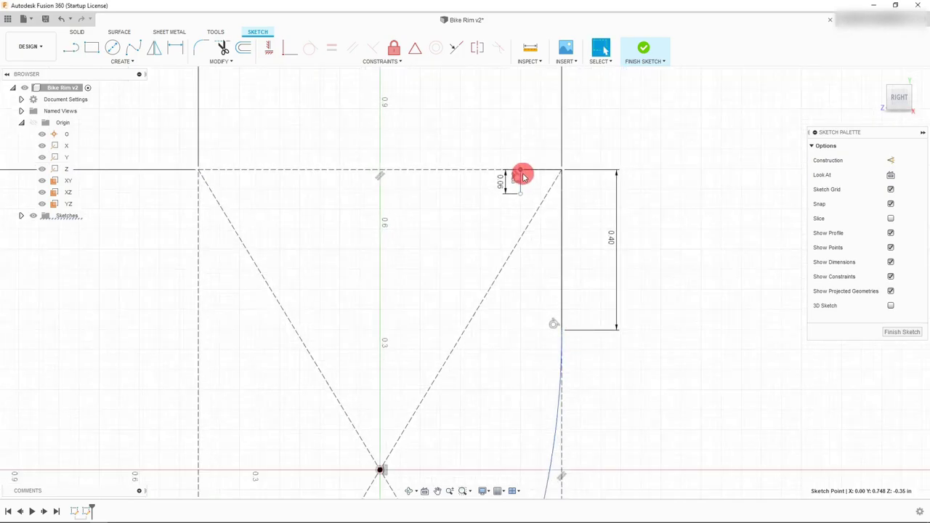
scroll(524, 178, up, 5)
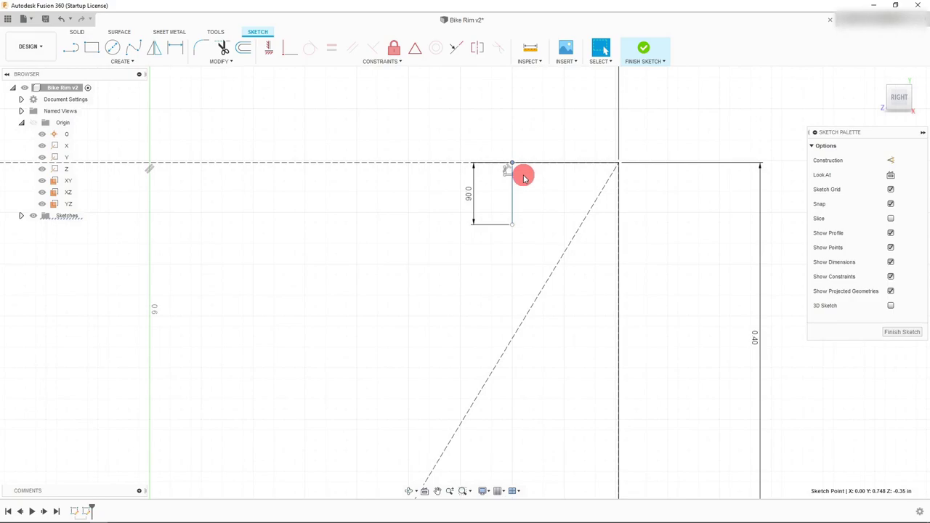
double_click(472, 194)
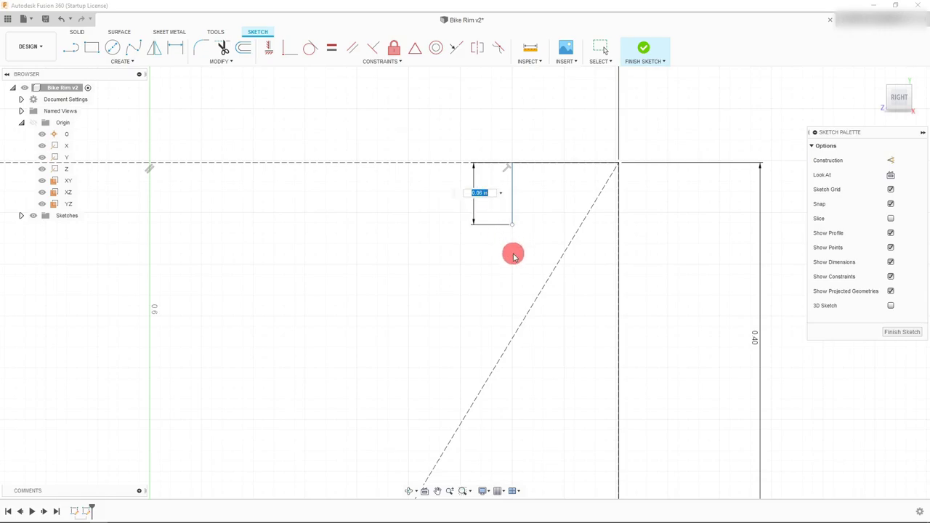
Step: Continue from the 0.06 in line's lower end with a short horizontal line toward the outer wall and a vertical line down about 0.4 in
scroll(523, 251, down, 3)
scroll(535, 244, up, 3)
click(73, 48)
click(511, 226)
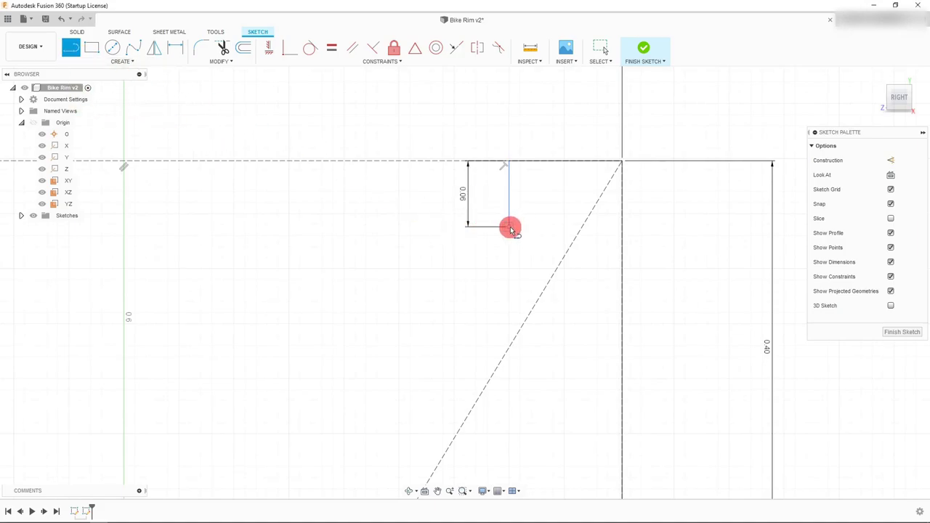
scroll(564, 227, down, 7)
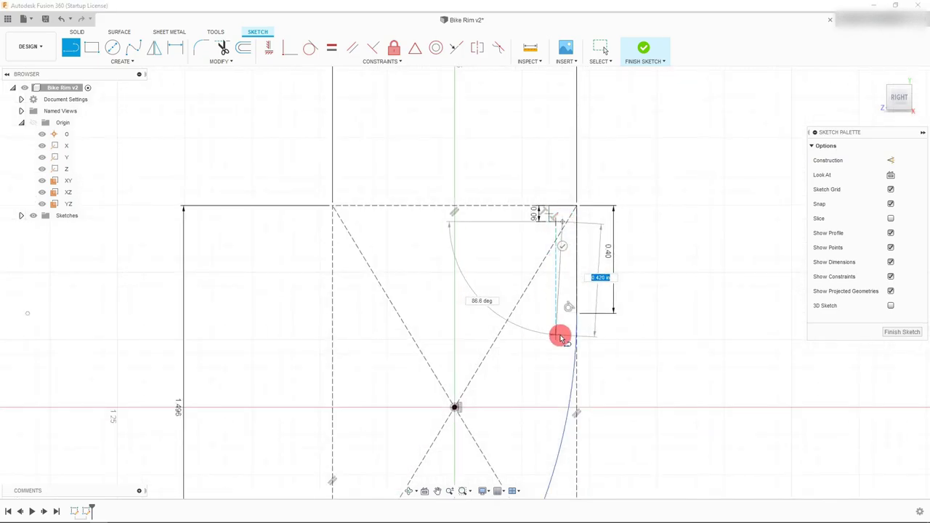
click(562, 339)
key(Escape)
scroll(574, 208, up, 6)
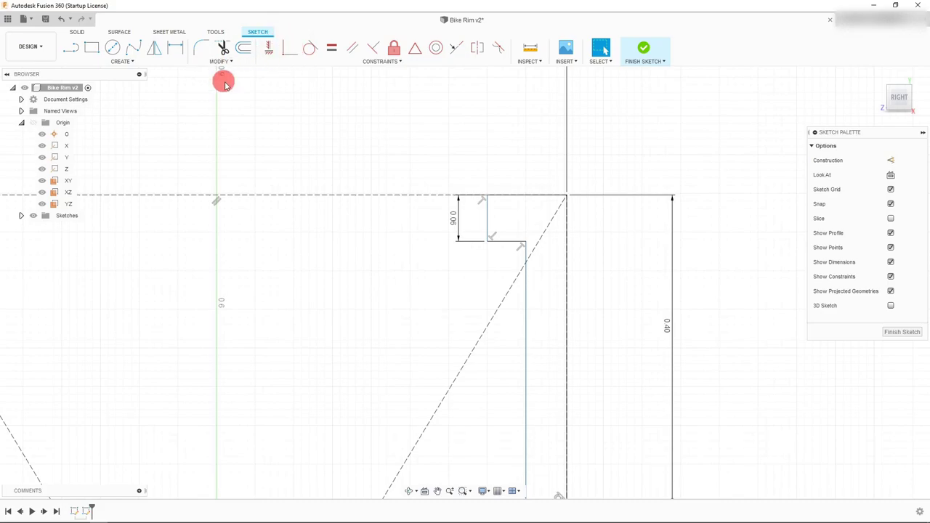
click(179, 48)
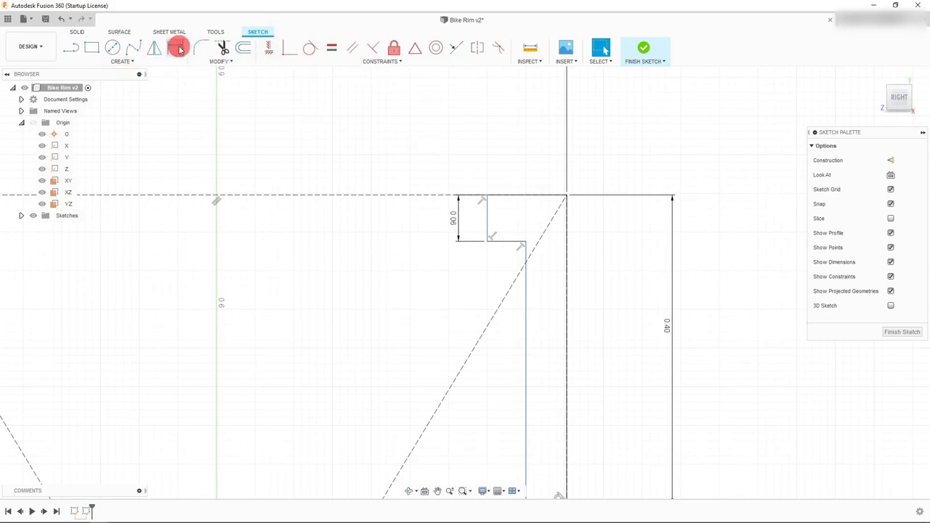
click(509, 242)
click(510, 197)
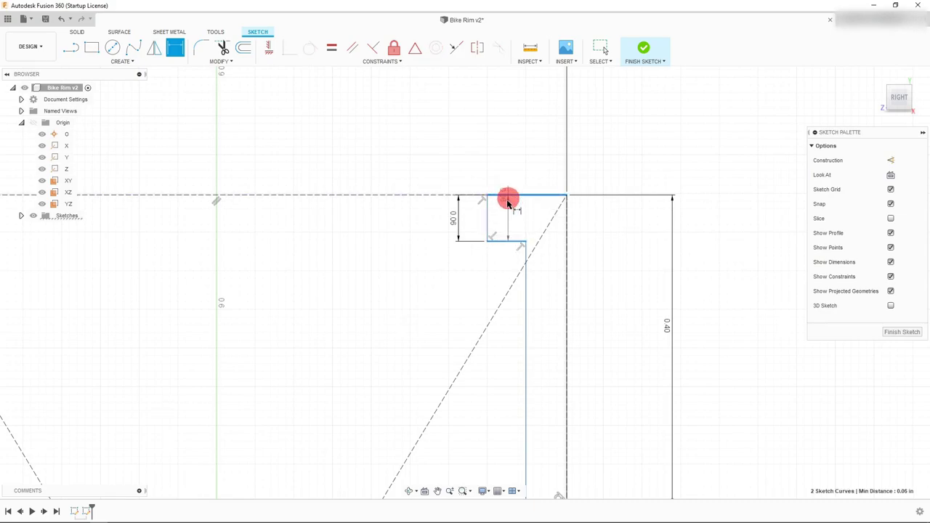
click(466, 224)
key(Escape)
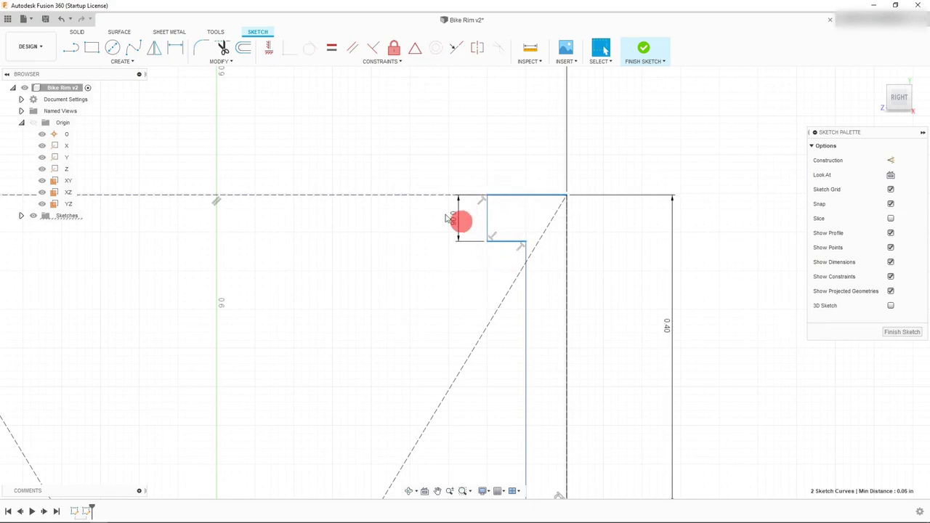
click(176, 48)
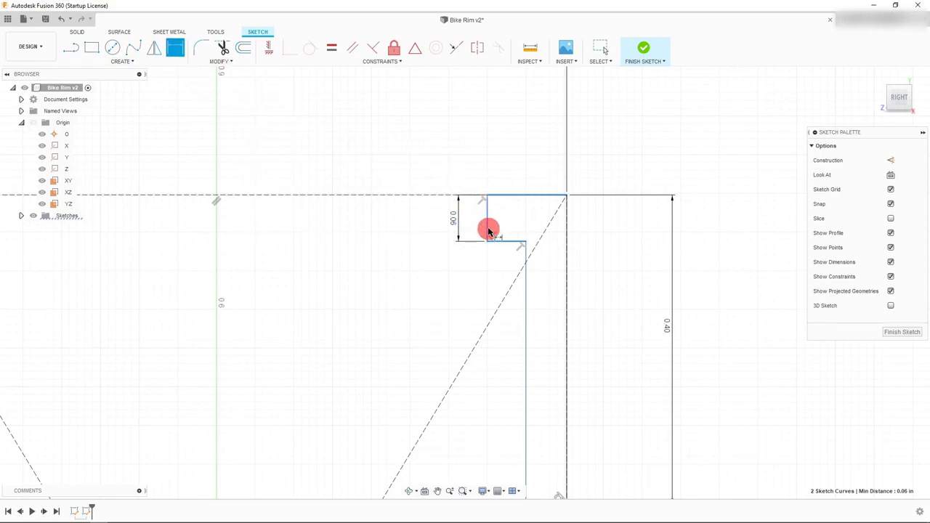
key(Escape)
Step: Dimension the distance between the short lip line and the long inner vertical line, linking it to the lip's 0.06 in height dimension
click(179, 50)
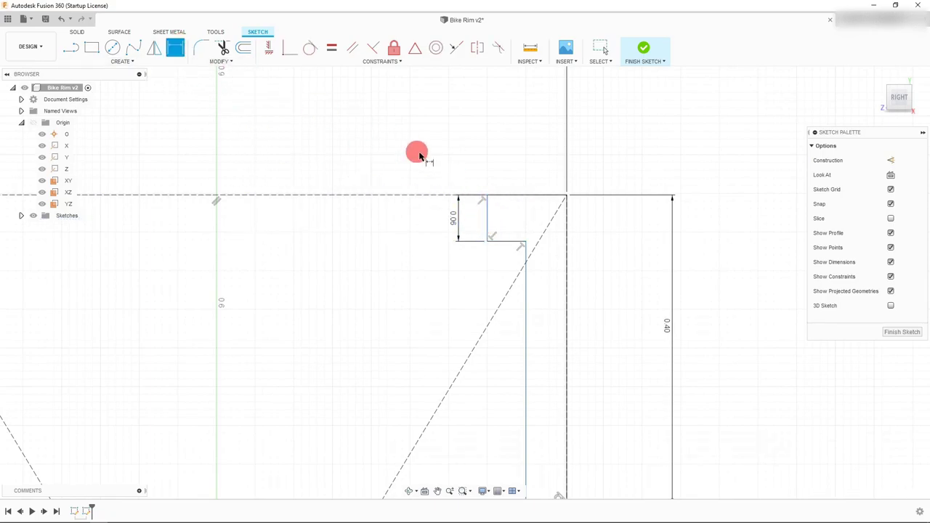
click(488, 224)
click(527, 283)
click(514, 219)
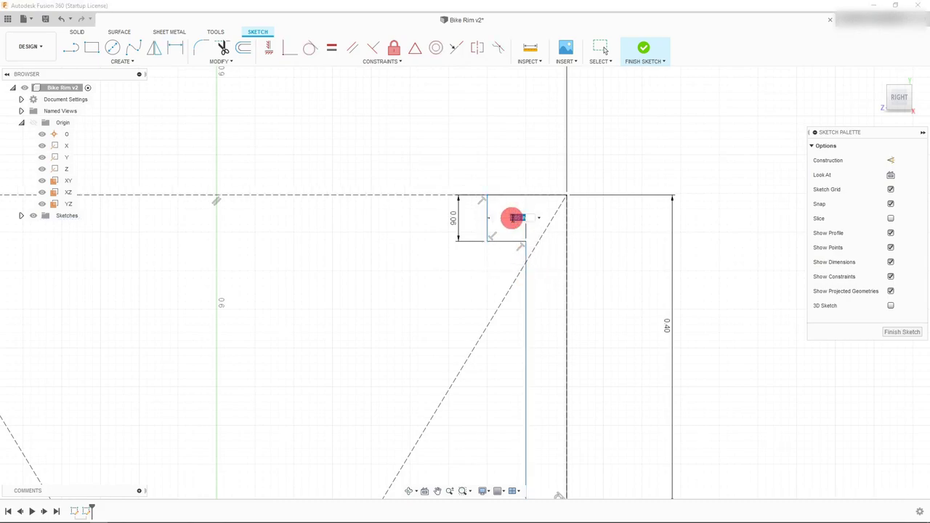
click(457, 218)
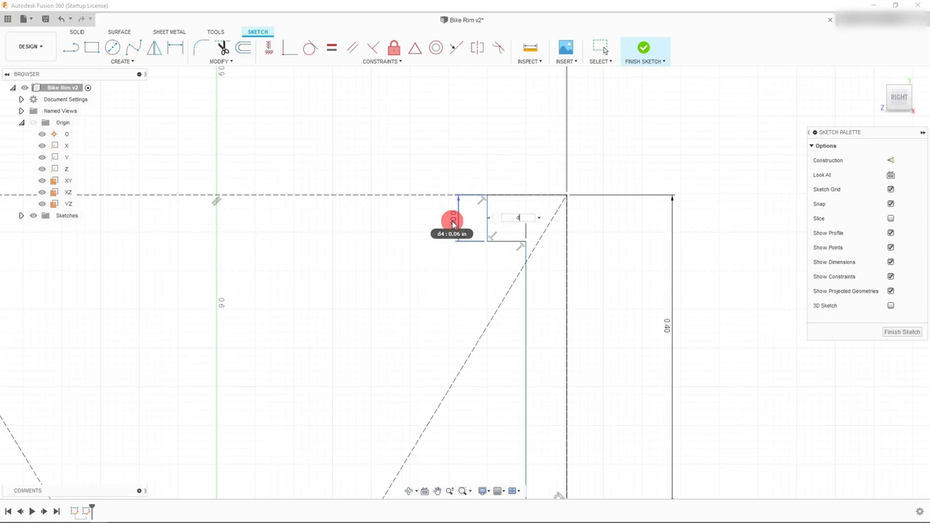
key(Return)
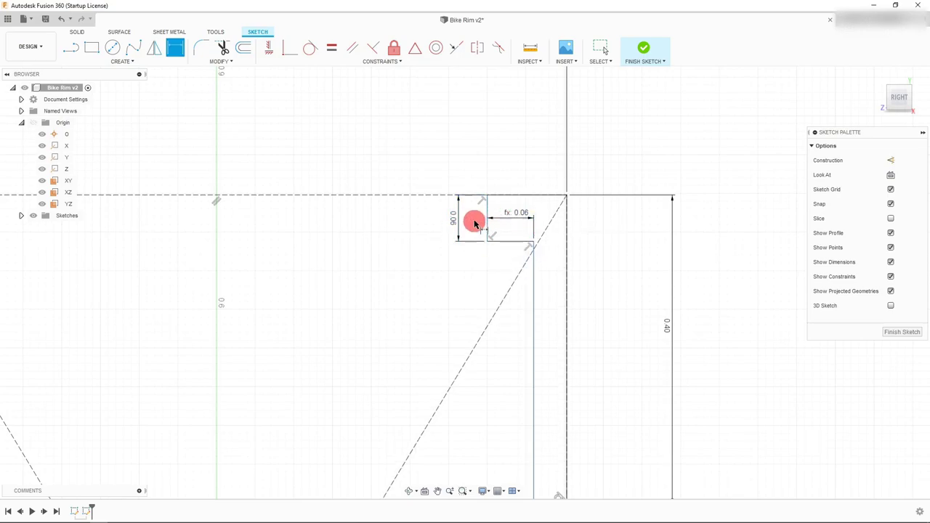
Step: Dimension the wall thickness between the long inner vertical line and the outer vertical line, linking it to dimension d4 (0.06 in)
click(531, 268)
click(567, 271)
click(550, 276)
click(454, 220)
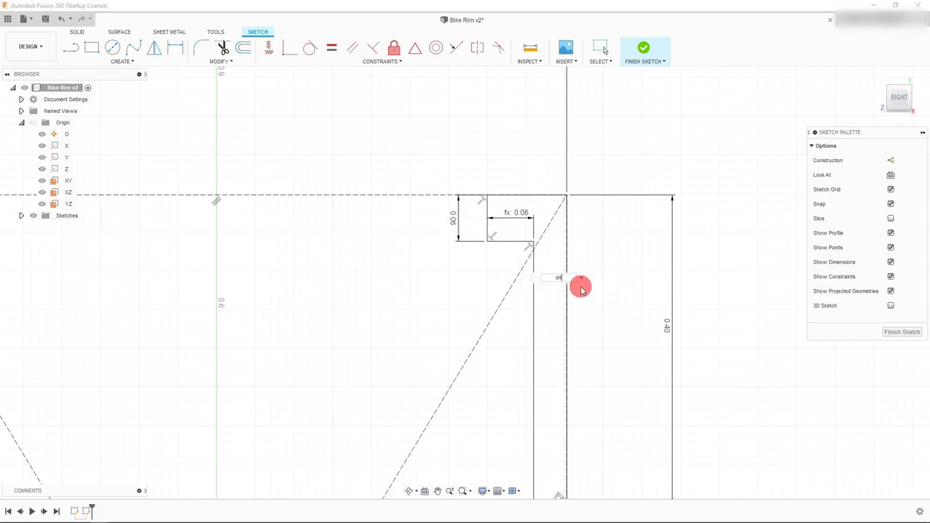
key(Return)
scroll(528, 167, down, 5)
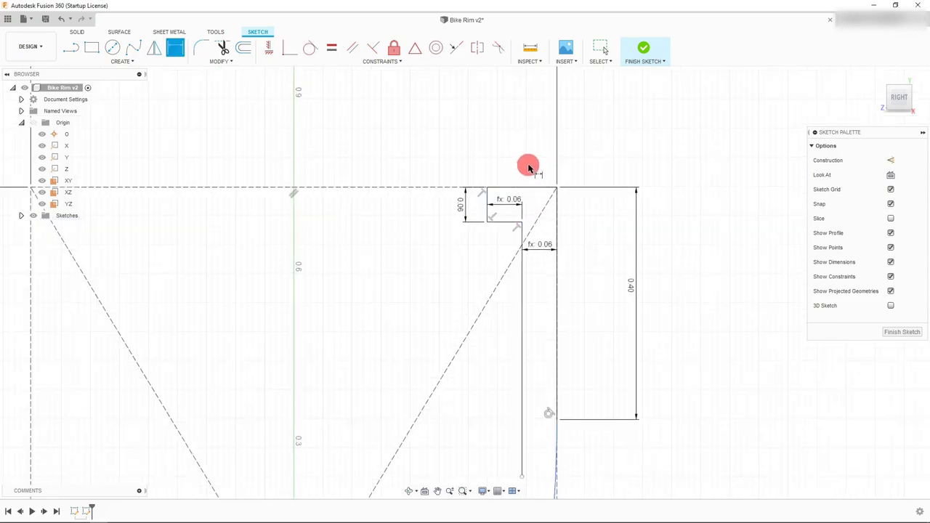
scroll(575, 283, down, 1)
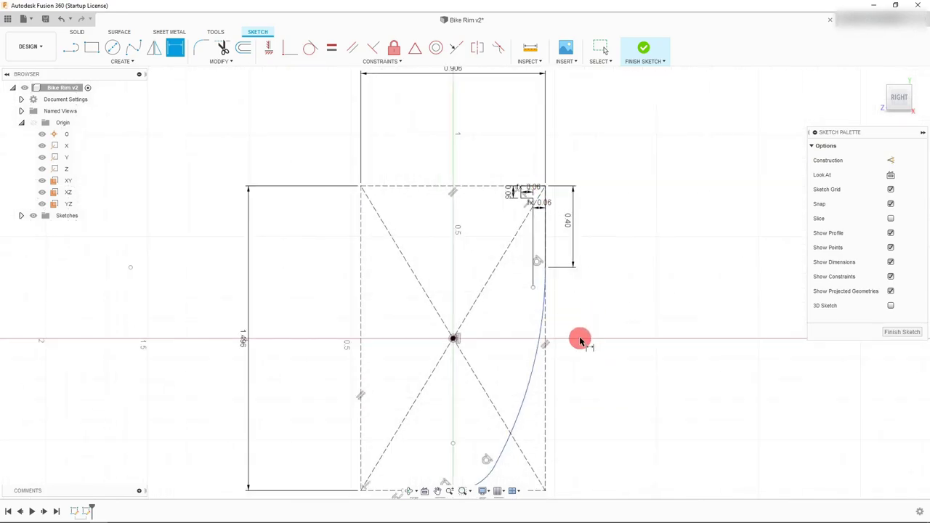
scroll(567, 288, up, 4)
scroll(525, 212, down, 2)
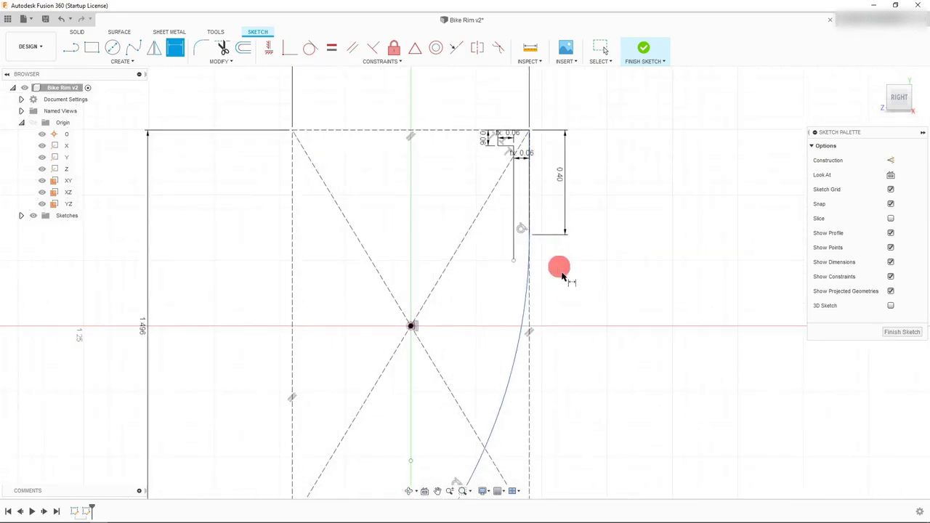
Step: Align the lower end of the inner vertical line horizontally with the lower end of the outer vertical line
key(Escape)
scroll(542, 240, up, 2)
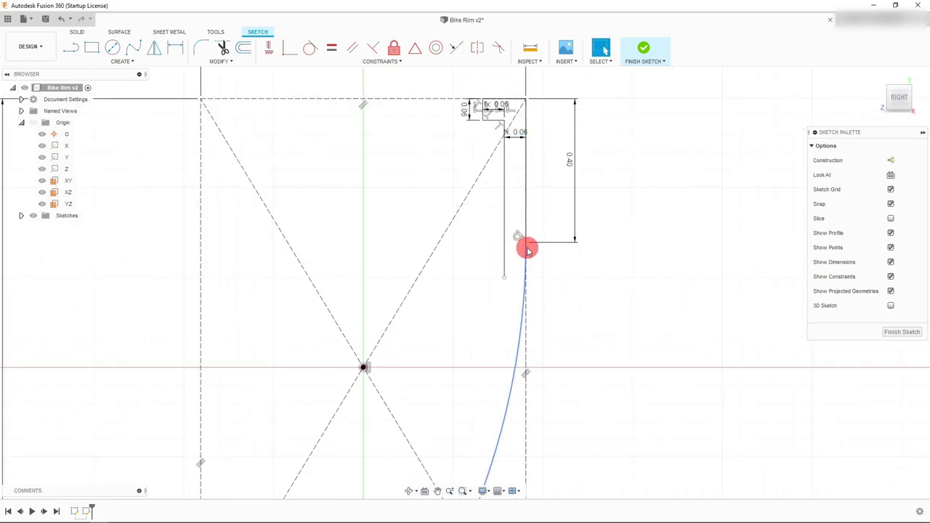
click(504, 278)
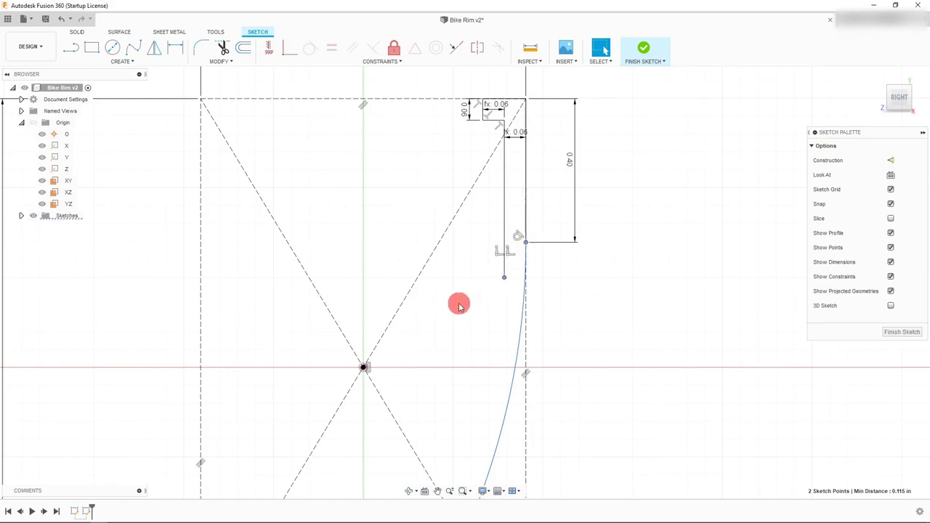
click(268, 52)
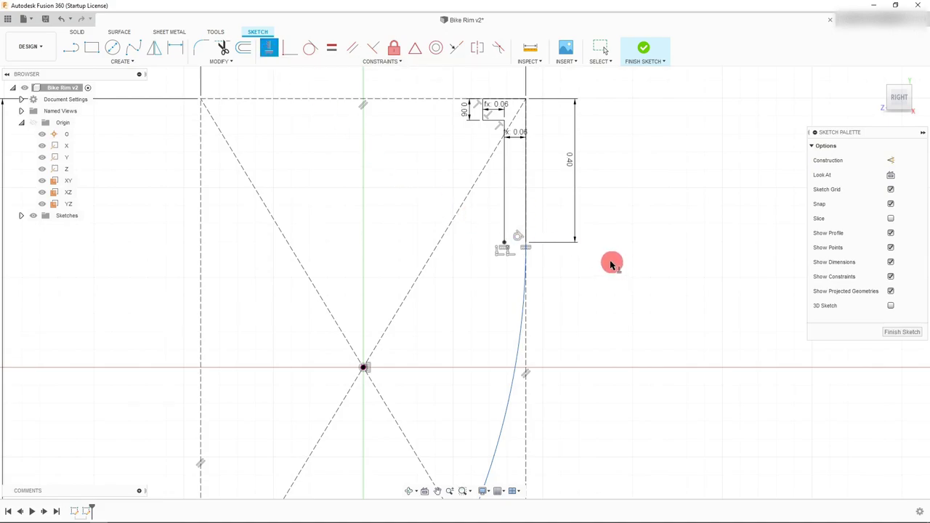
key(Escape)
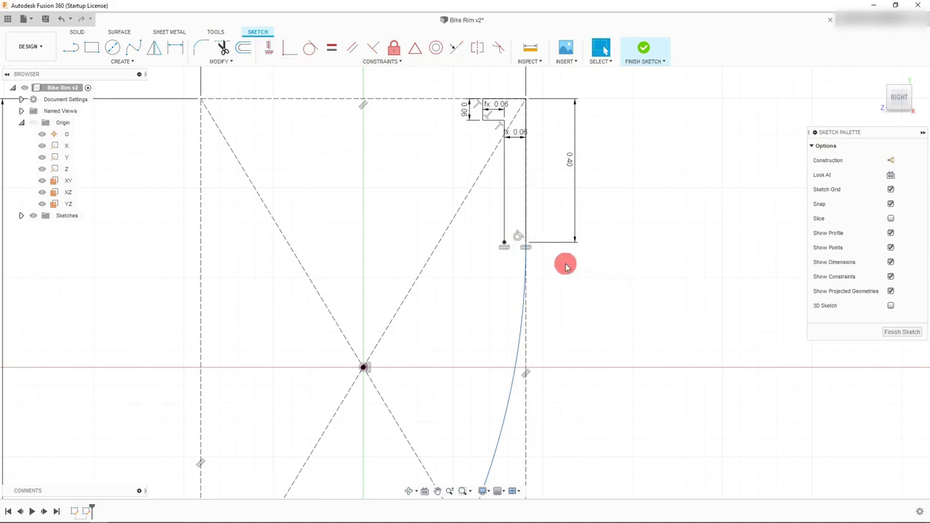
scroll(541, 240, up, 2)
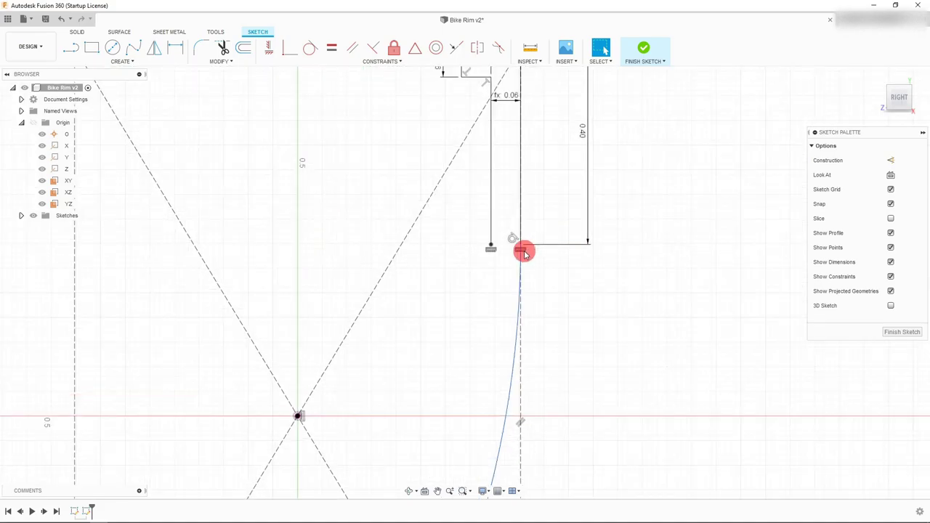
click(487, 253)
click(526, 250)
Step: Offset the two outer arcs and the short bottom line inward by 0.06 in, linking the distance to an existing dimension
scroll(602, 252, down, 2)
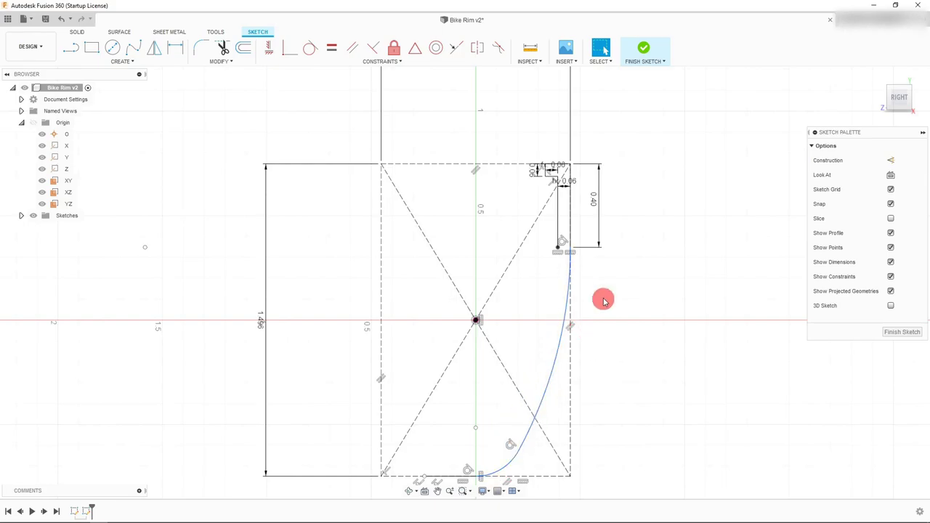
scroll(565, 270, up, 1)
scroll(565, 271, up, 1)
scroll(582, 209, down, 2)
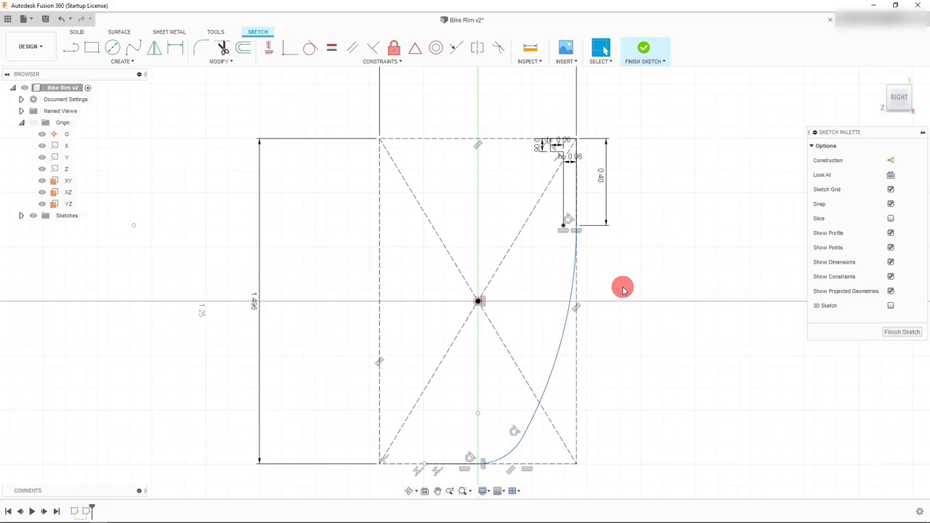
scroll(611, 311, up, 1)
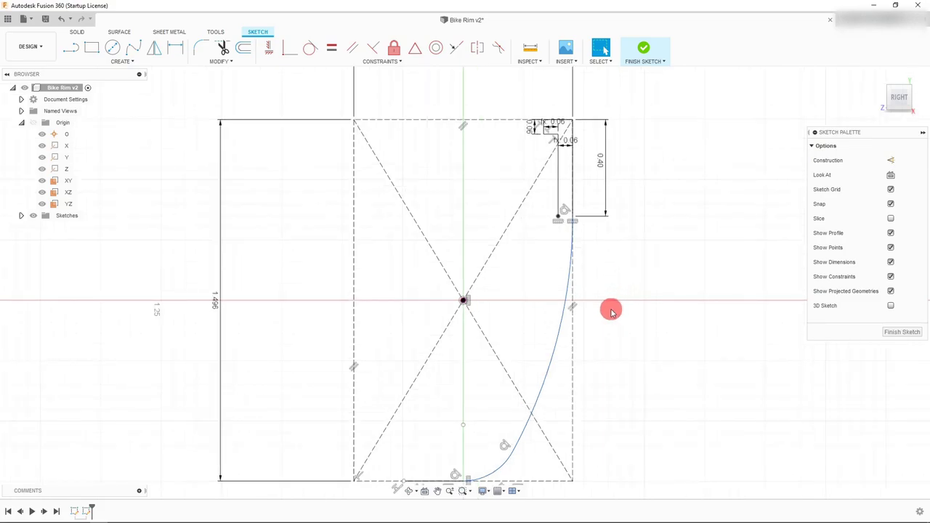
click(555, 368)
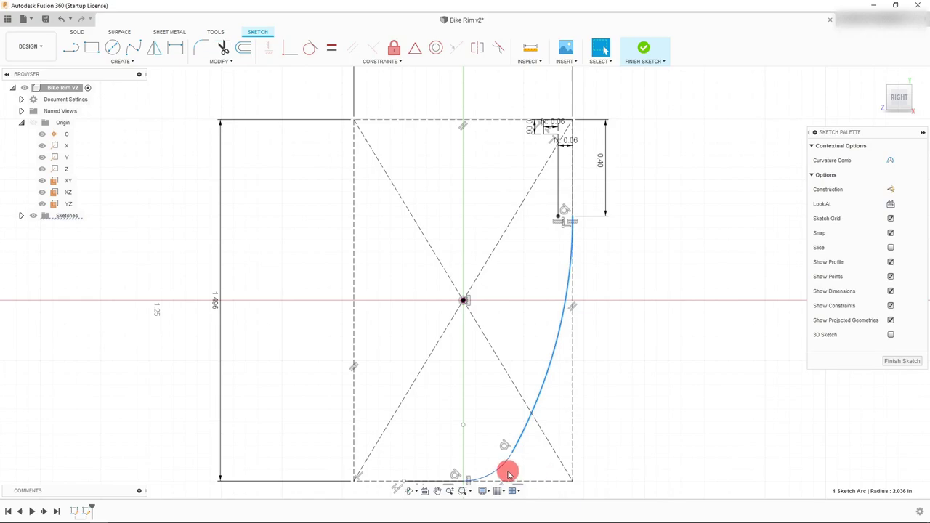
drag(503, 467, 493, 393)
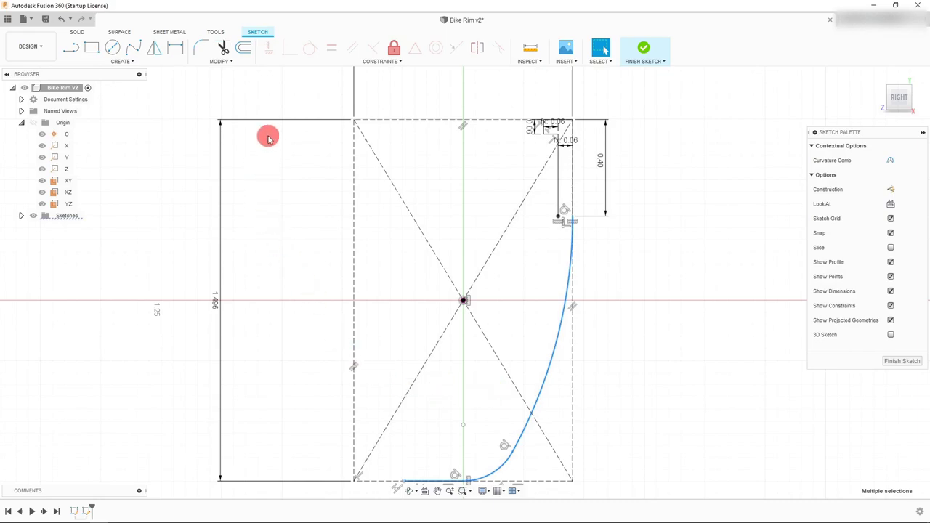
click(245, 51)
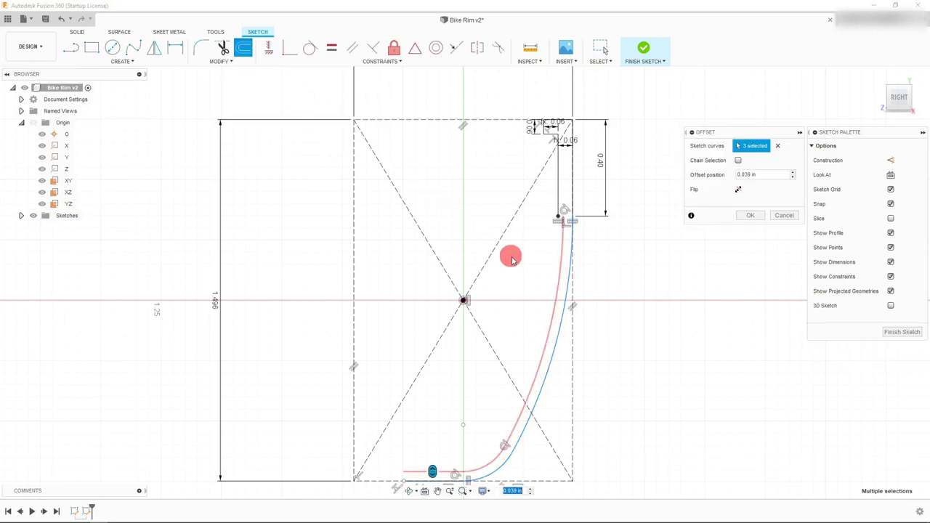
click(768, 174)
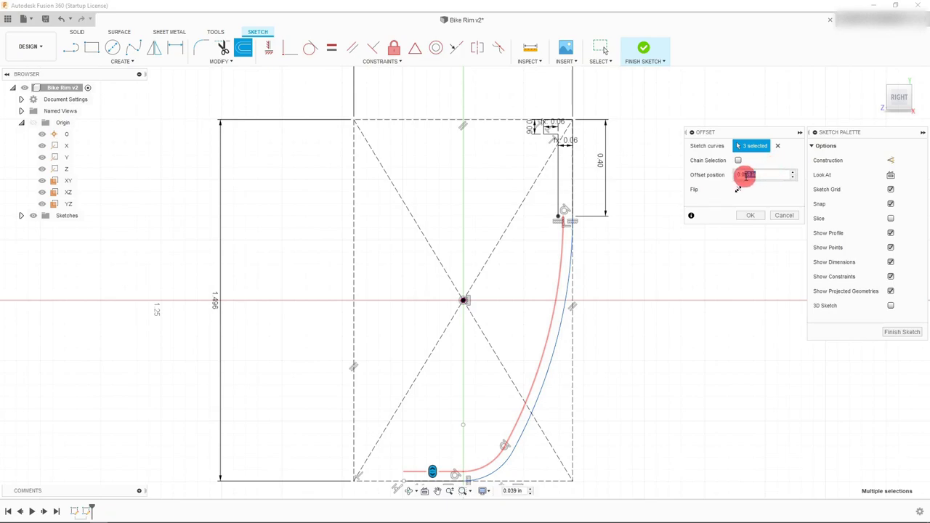
mouse_move(748, 175)
mouse_down()
mouse_move(789, 171)
mouse_move(756, 178)
mouse_up()
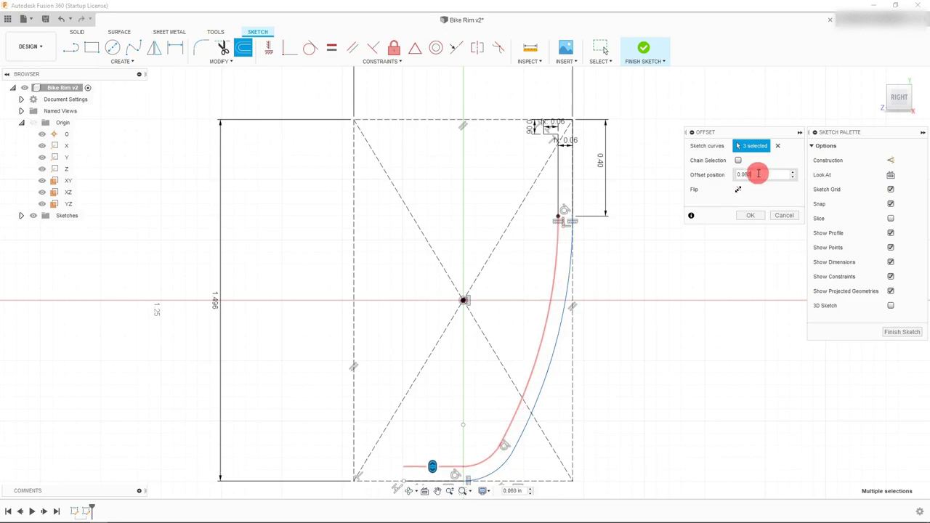
drag(758, 173, 734, 173)
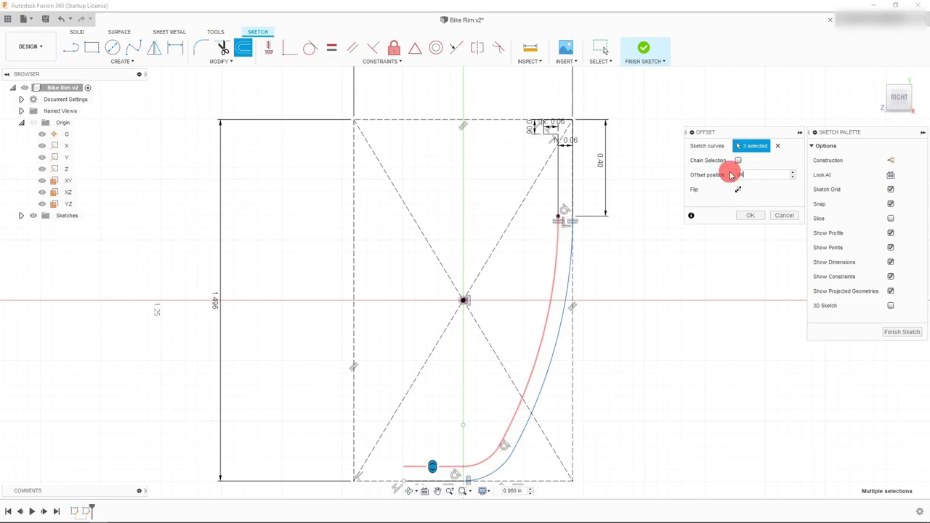
click(752, 215)
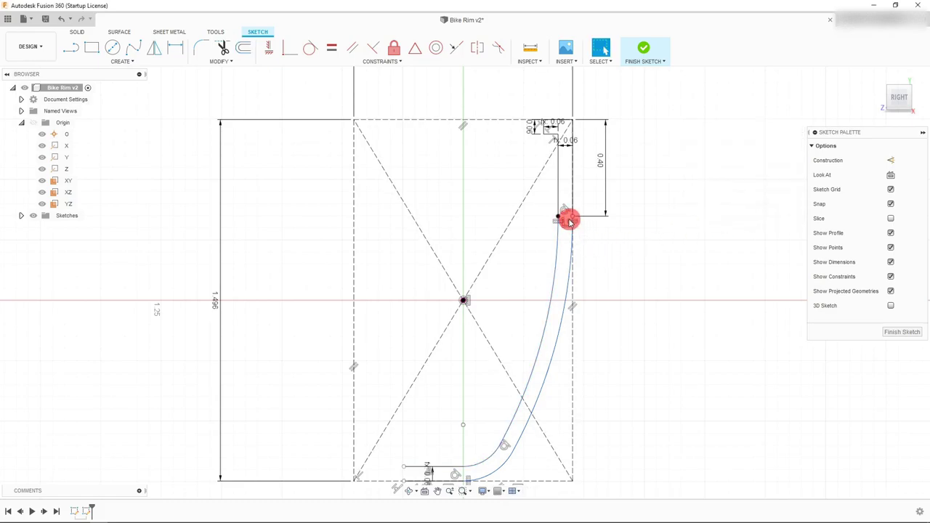
Step: Convert the short horizontal line at the profile's bottom and its offset copy to construction lines
scroll(567, 218, up, 5)
scroll(569, 220, up, 2)
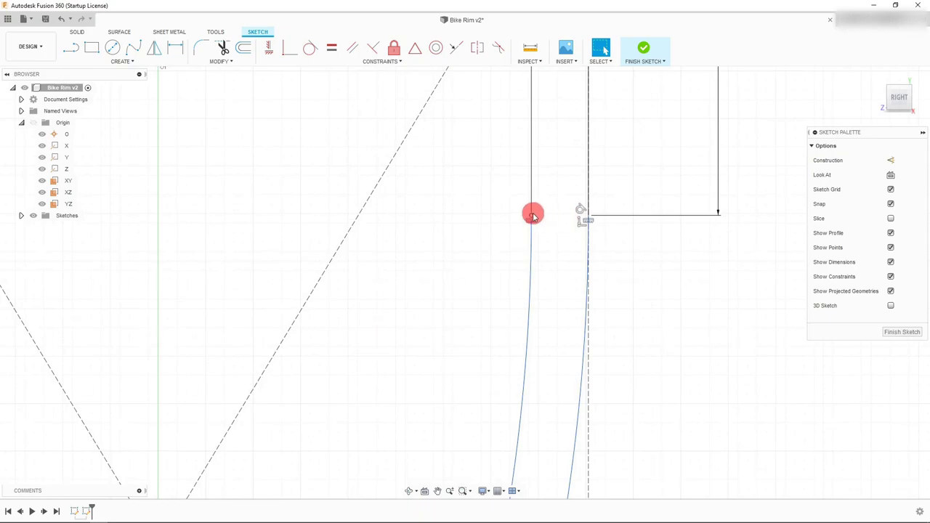
scroll(550, 211, down, 6)
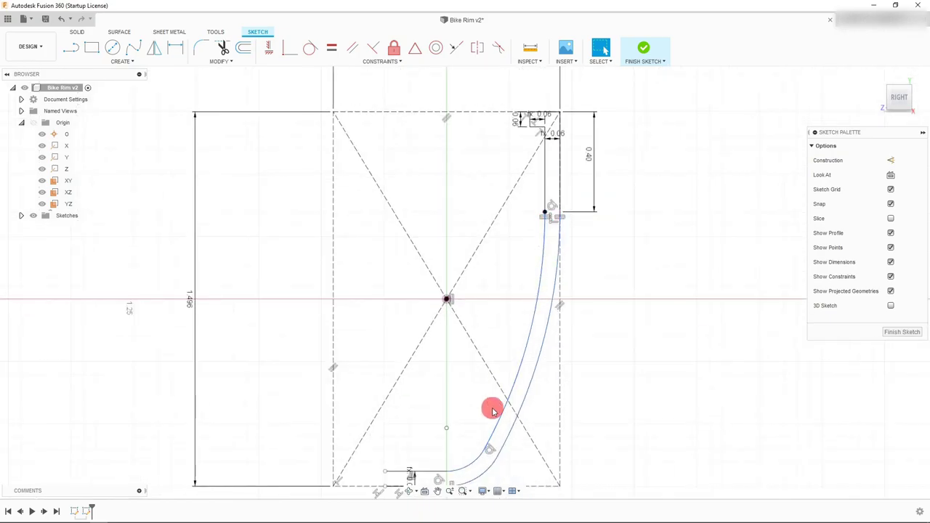
scroll(461, 471, up, 5)
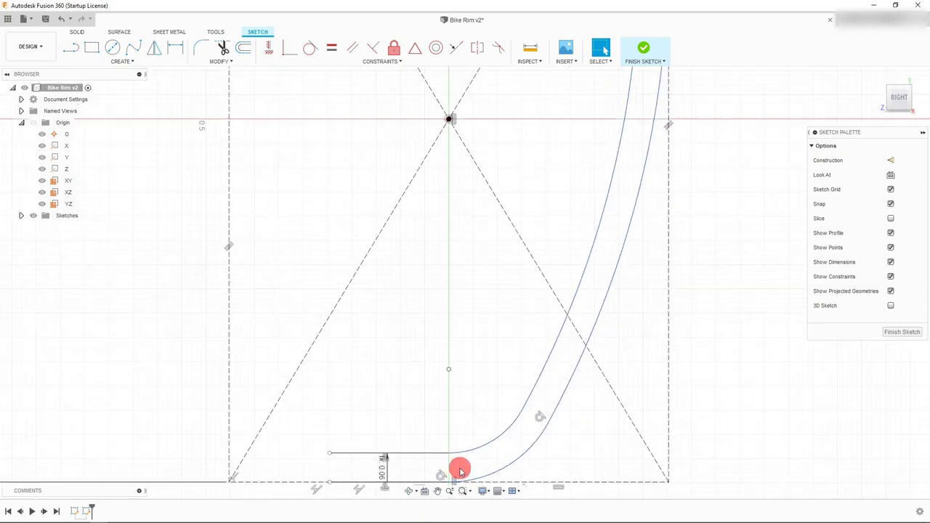
scroll(473, 388, down, 3)
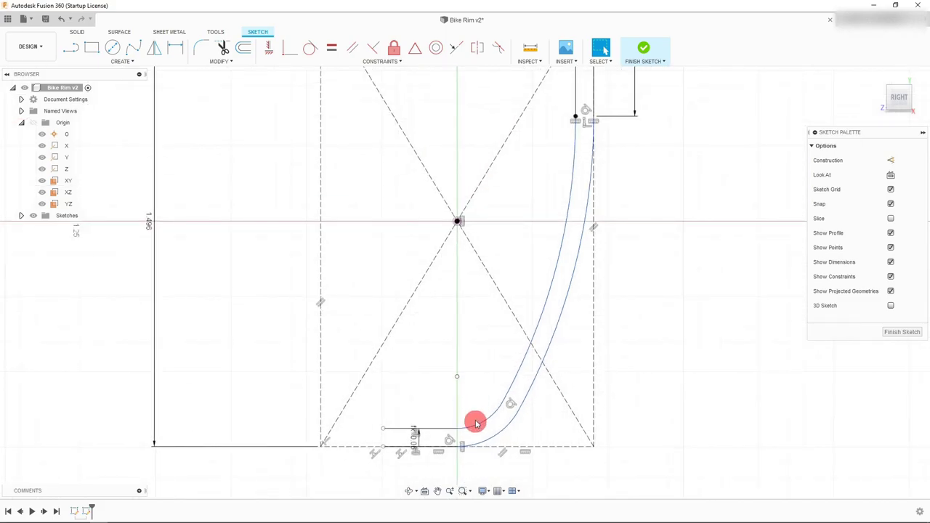
scroll(445, 426, up, 2)
click(439, 427)
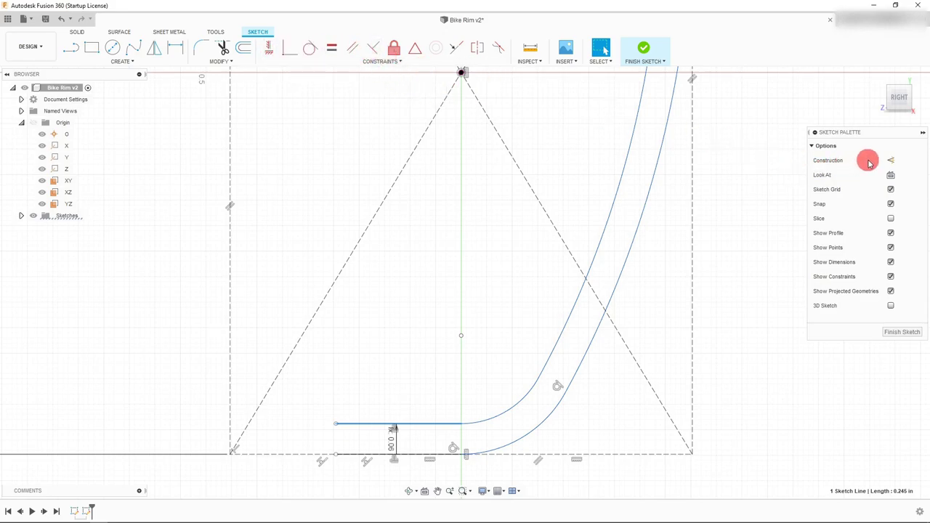
click(890, 160)
click(421, 456)
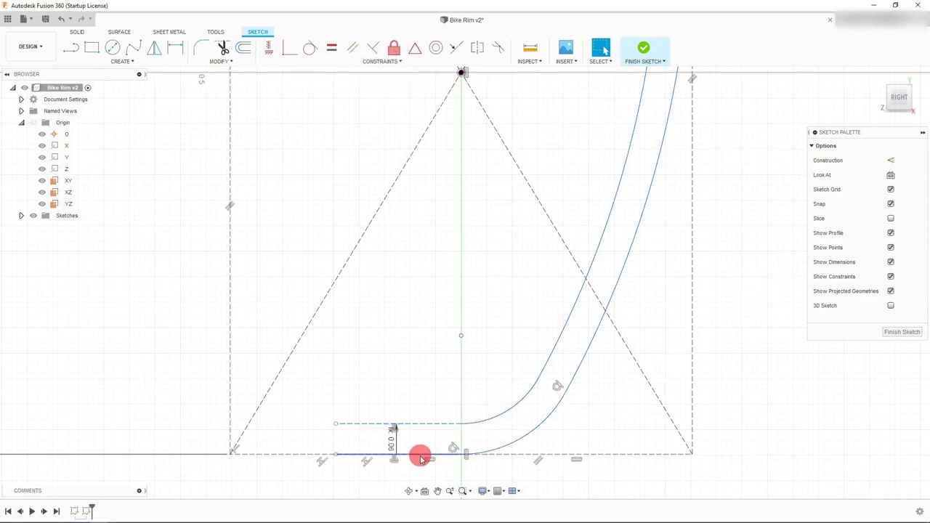
click(890, 159)
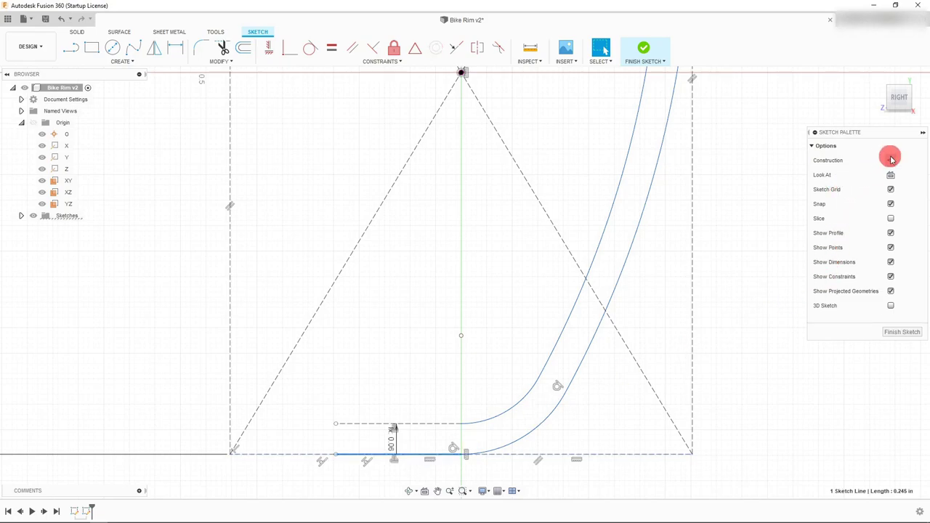
click(582, 426)
Step: Close the profile with a 0.06 in vertical line joining the lower ends of the inner and outer arcs on the vertical axis
scroll(581, 426, down, 5)
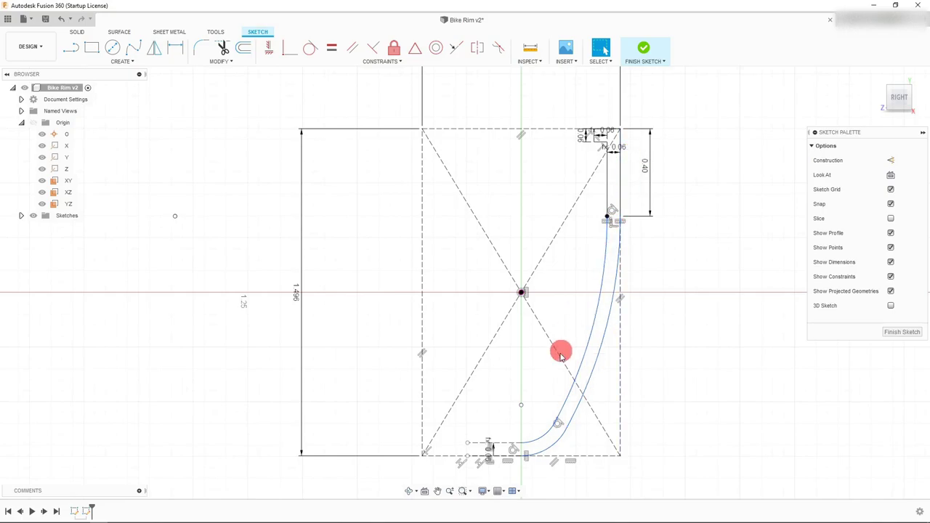
scroll(535, 460, up, 2)
scroll(535, 460, up, 3)
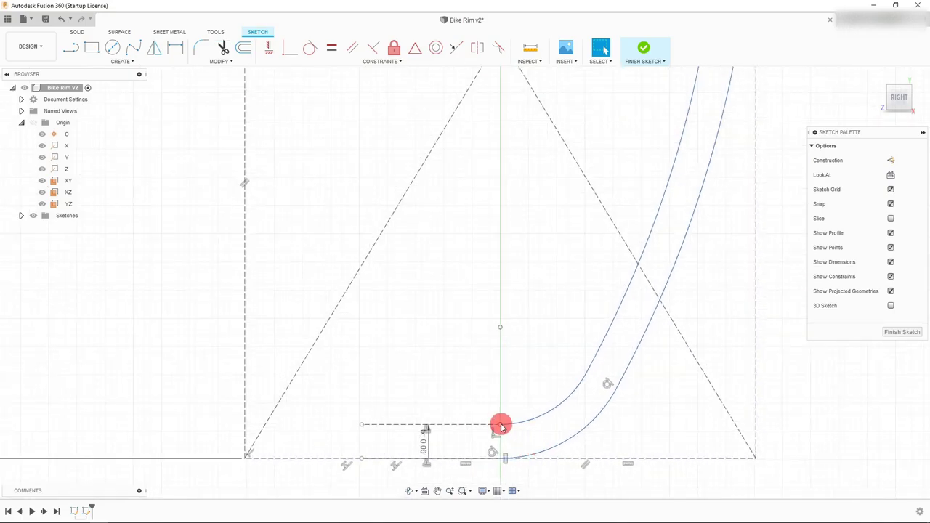
scroll(501, 428, down, 5)
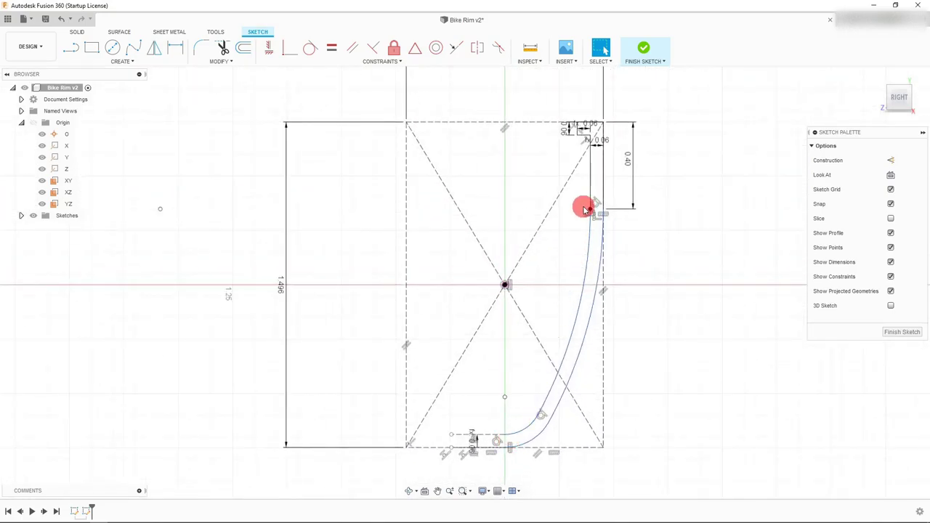
scroll(586, 209, up, 1)
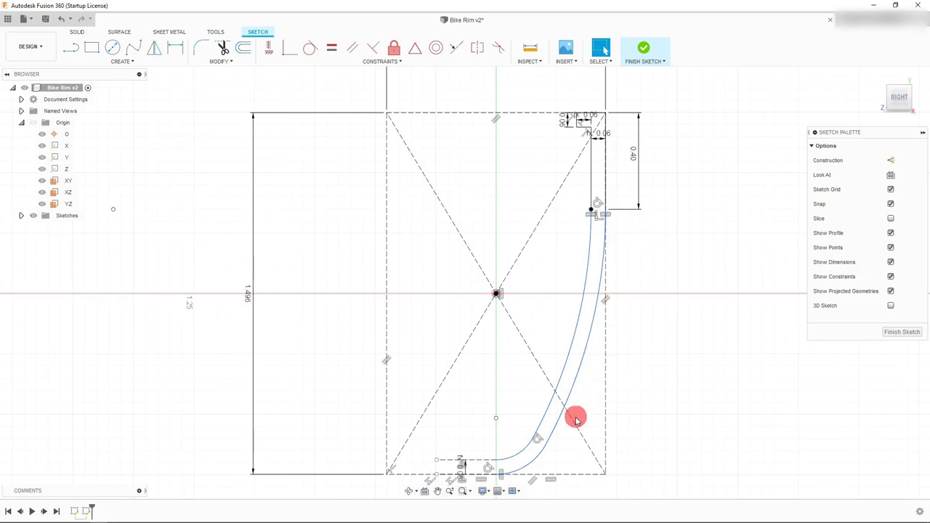
scroll(509, 469, up, 4)
click(74, 51)
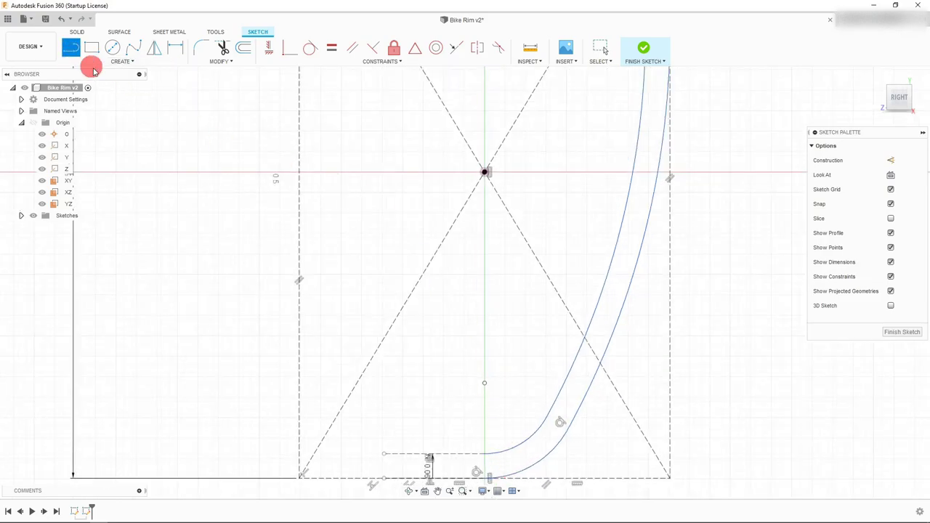
click(484, 461)
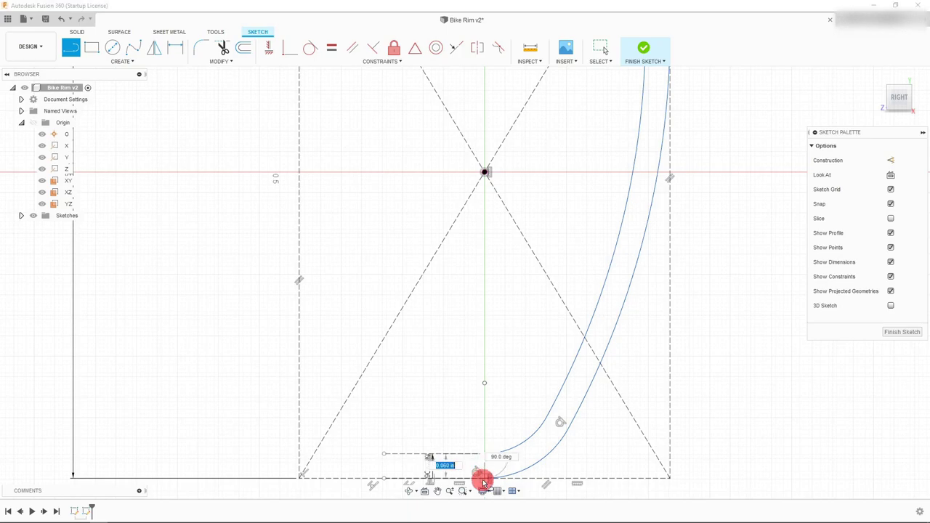
click(485, 477)
key(Escape)
scroll(499, 465, down, 3)
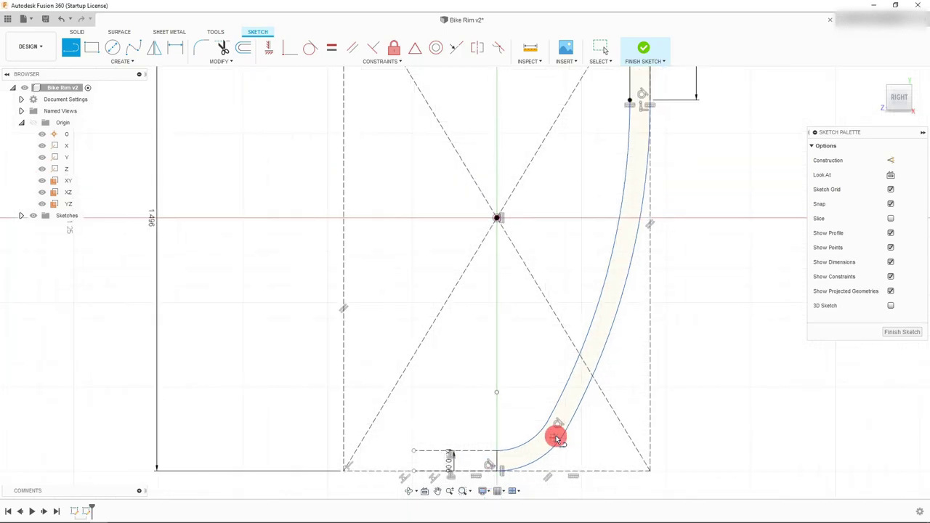
scroll(556, 438, down, 1)
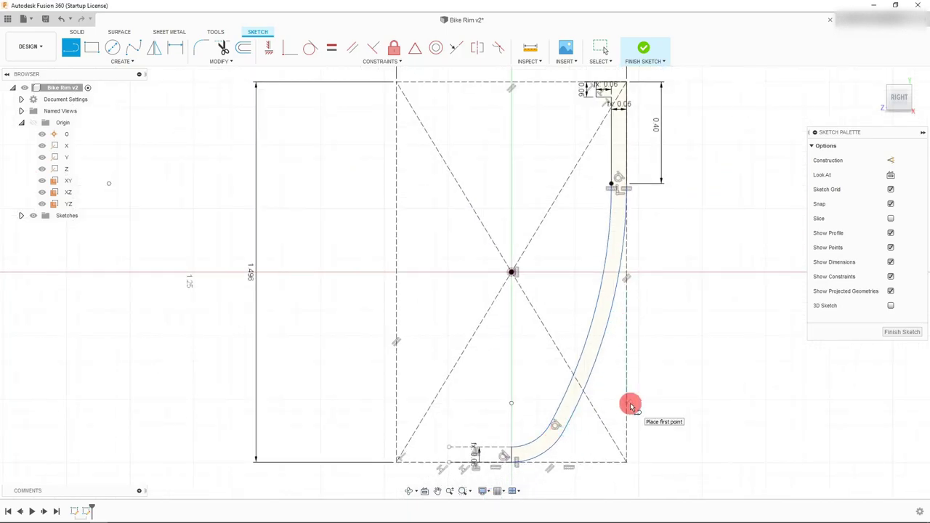
key(Escape)
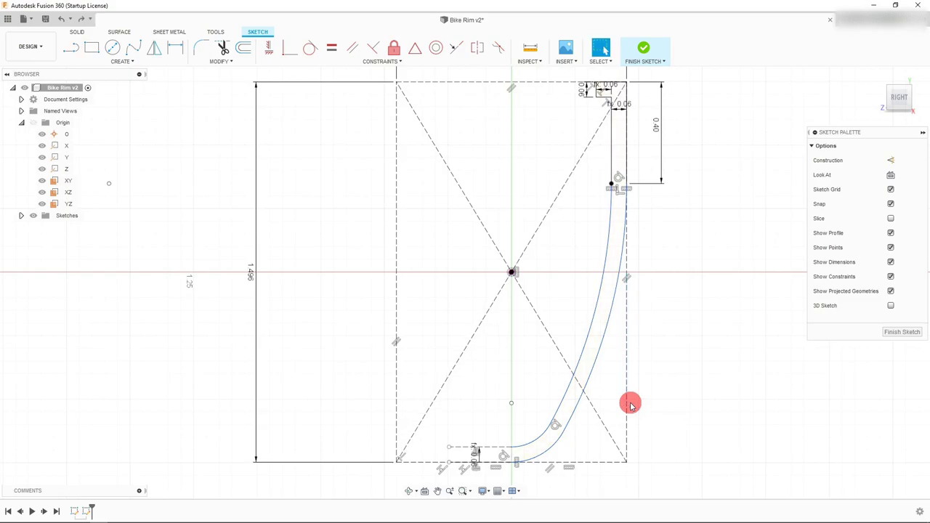
Step: Save the bike rim design as a new version
scroll(630, 393, down, 1)
scroll(640, 333, up, 1)
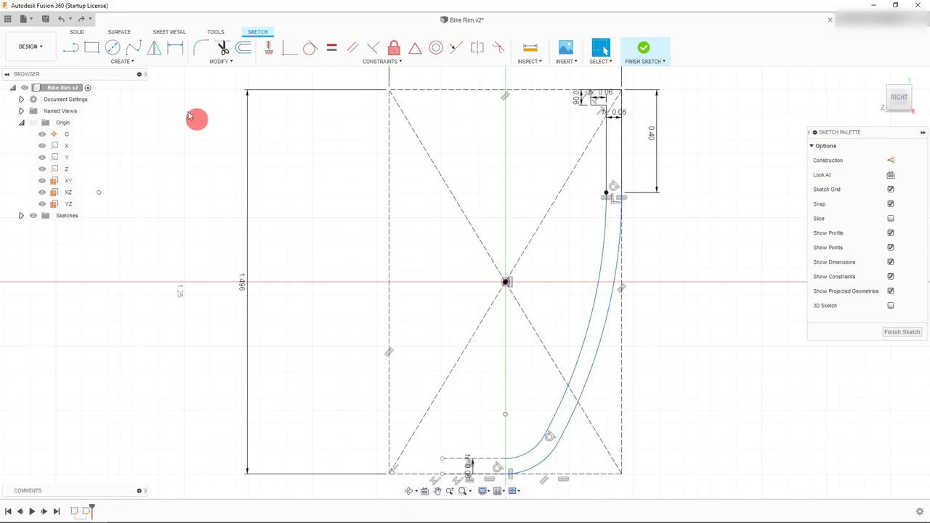
click(46, 18)
click(458, 274)
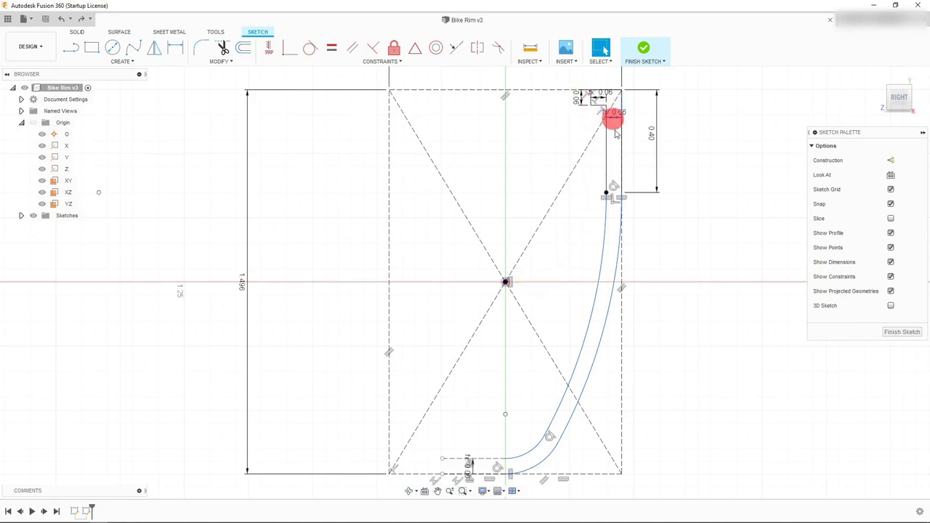
scroll(675, 267, down, 2)
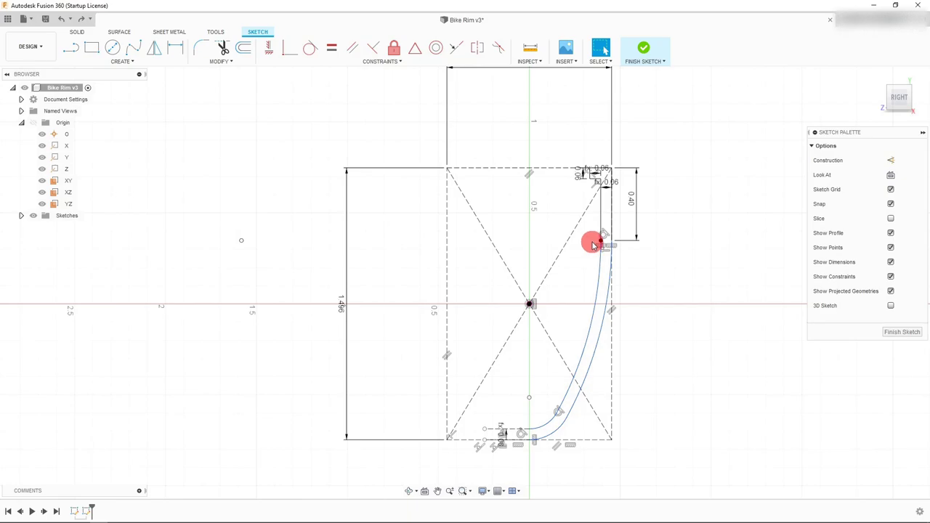
scroll(594, 242, up, 3)
scroll(609, 193, up, 2)
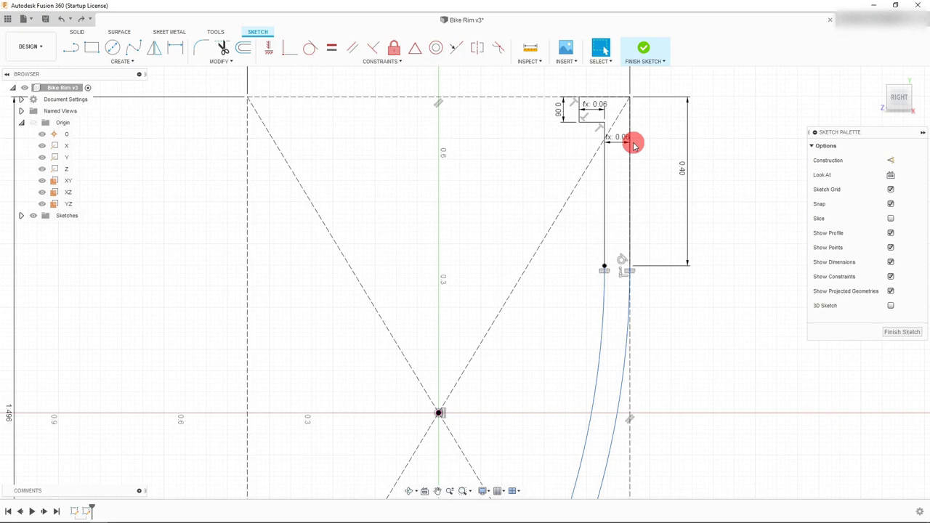
Step: Draw a 0.1 in horizontal line inward from the lower end of the inner vertical wall line
click(75, 49)
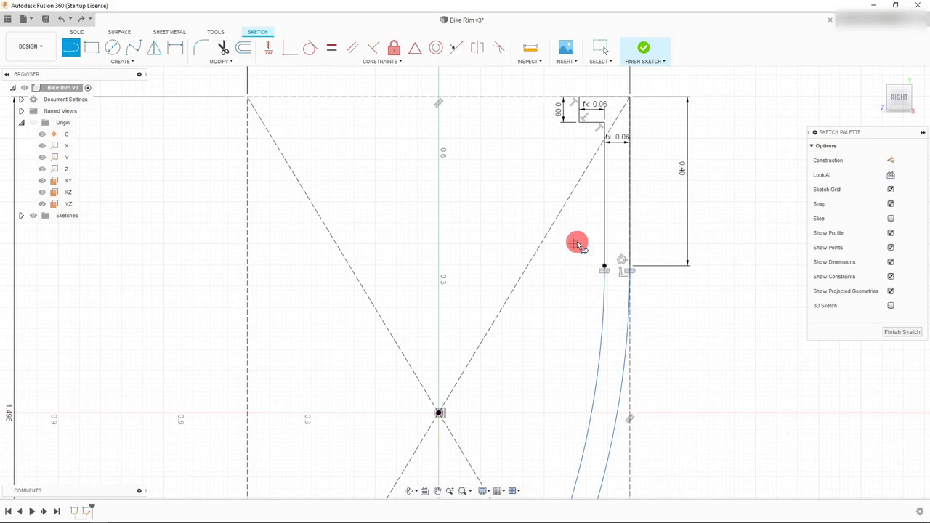
click(604, 266)
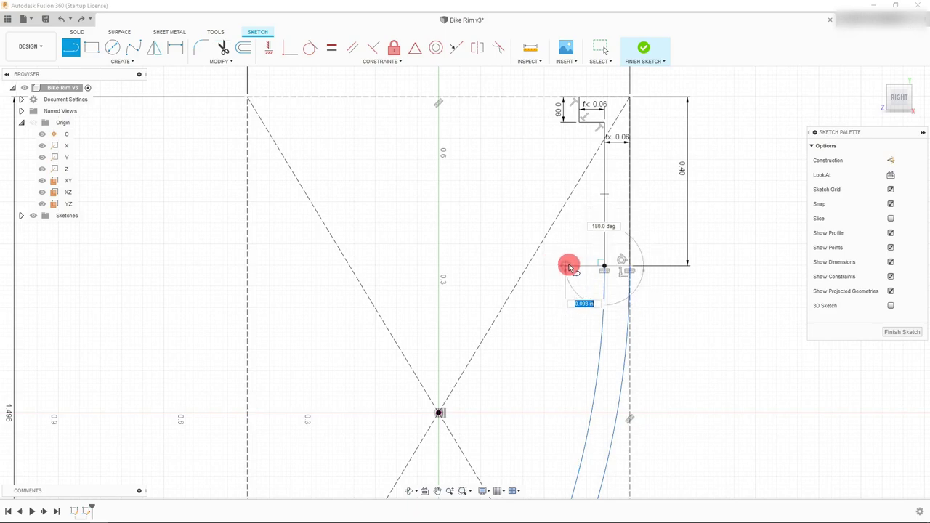
text(.1)
key(Tab)
click(570, 267)
key(Escape)
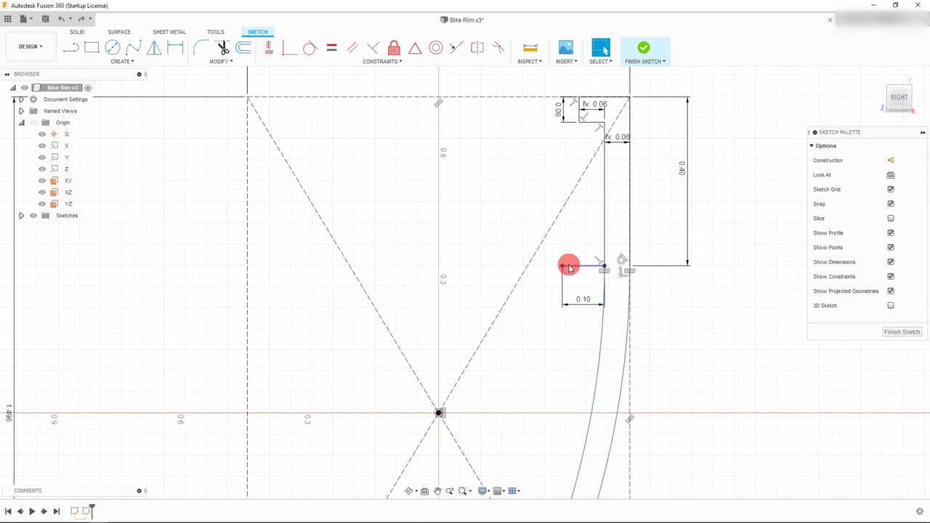
Step: Draw a downward-bulging three-point arc from the free end of the 0.10 in line to the vertical axis above the origin
click(97, 62)
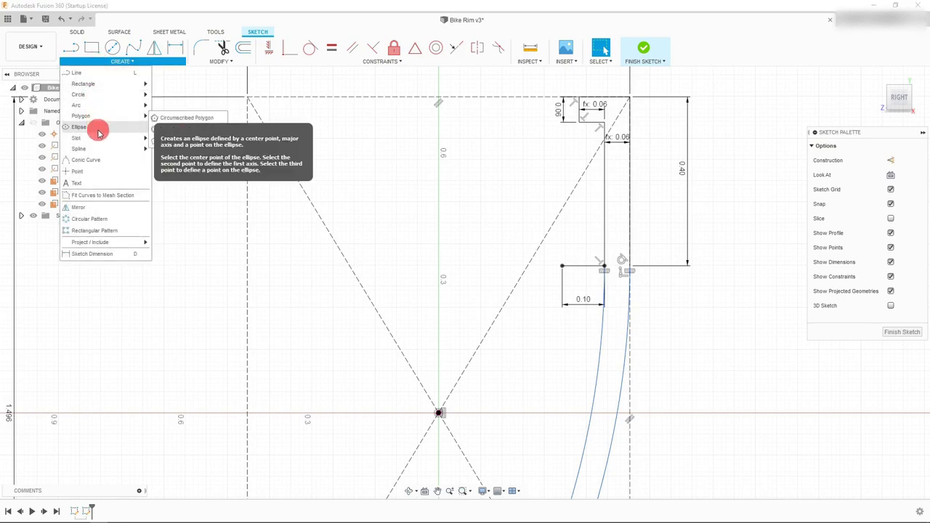
mouse_move(98, 105)
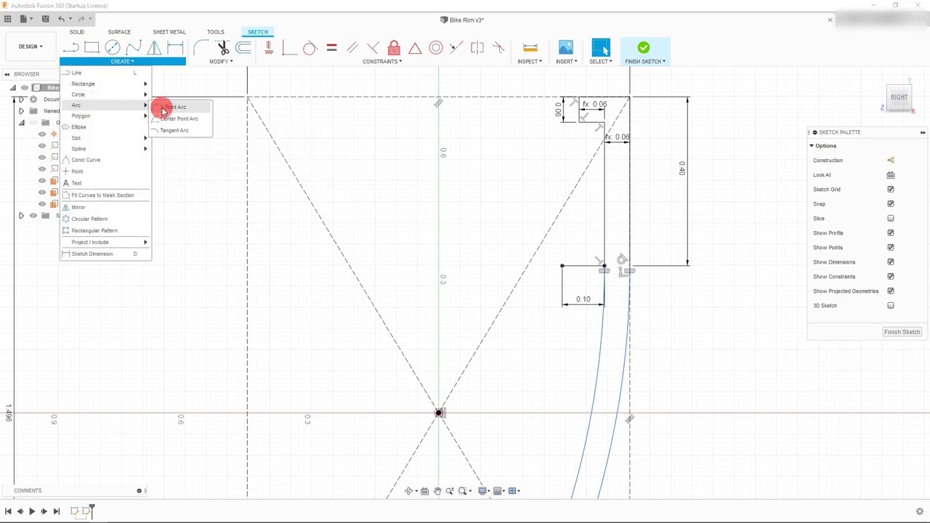
click(163, 109)
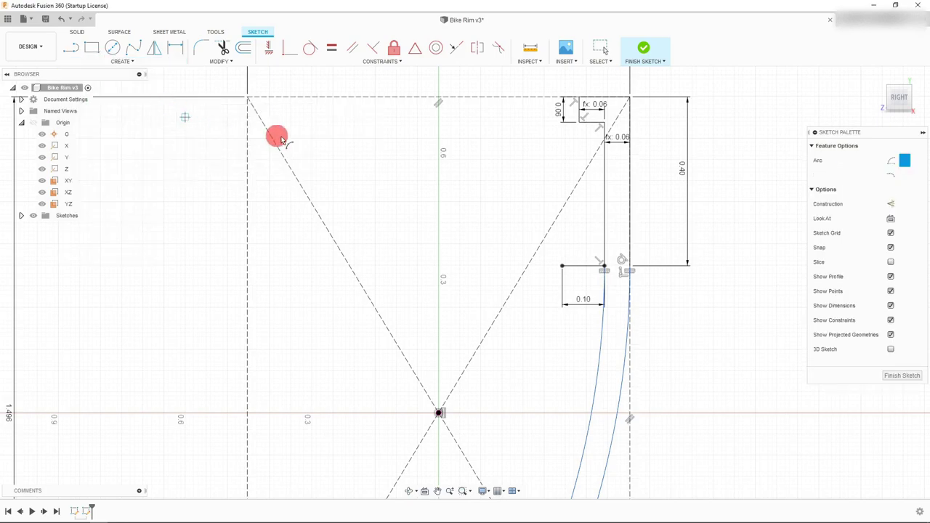
click(561, 266)
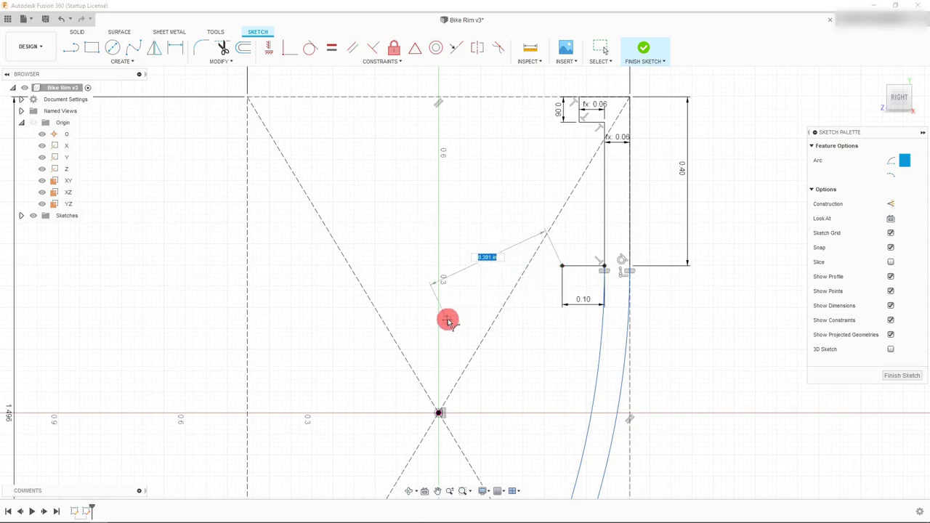
click(440, 320)
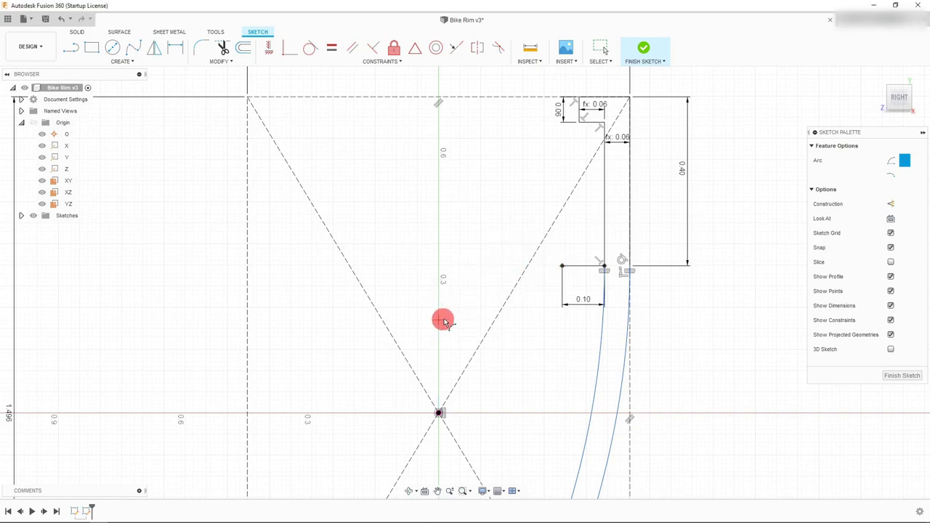
click(514, 306)
key(Escape)
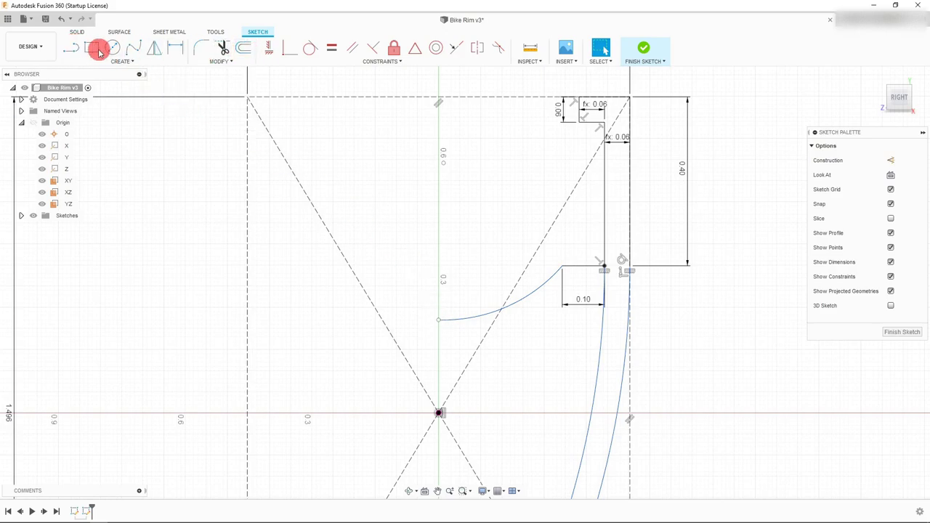
Step: Draw a line about 0.26 in long from the arc's lower end away from the arc, and constrain it horizontal
click(71, 47)
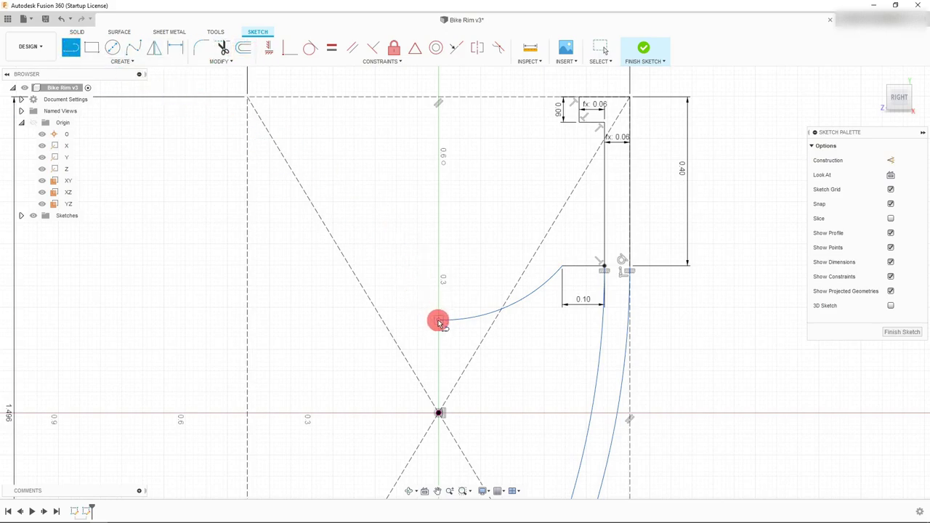
click(439, 321)
click(328, 317)
key(Escape)
click(402, 322)
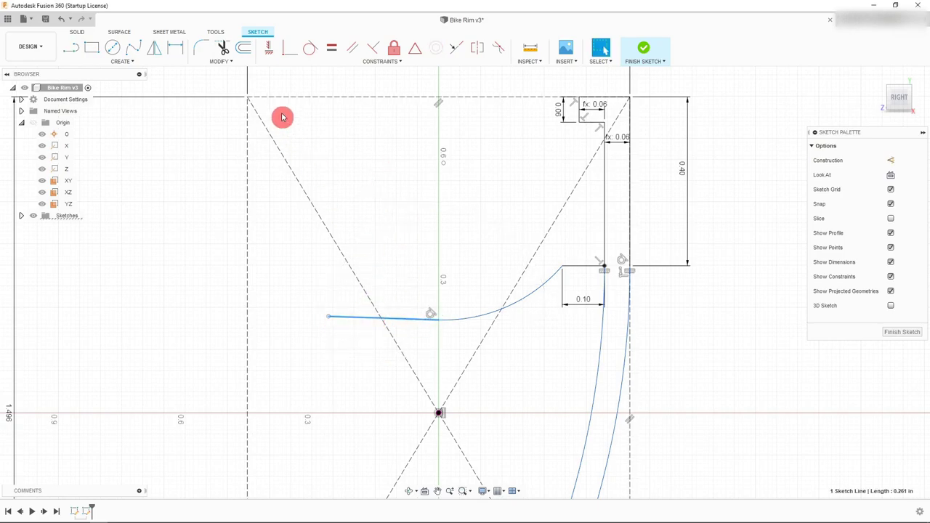
click(268, 52)
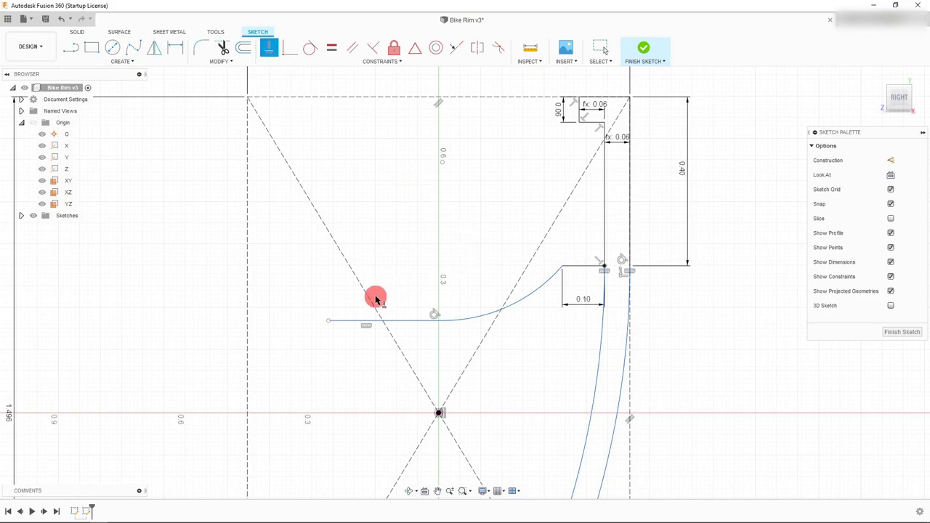
key(Escape)
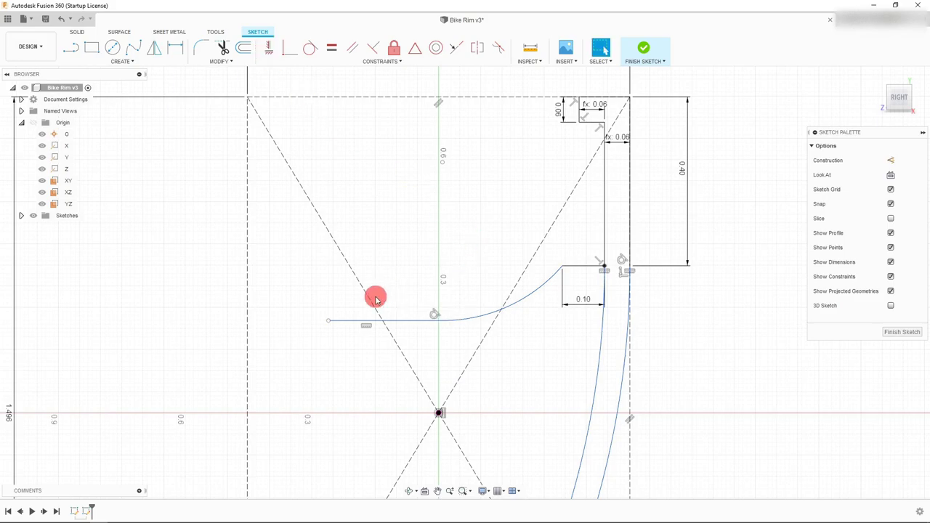
Step: Try moving the joint between the arc and its tangent line off the vertical axis to test whether it is constrained
click(407, 323)
click(419, 221)
click(439, 320)
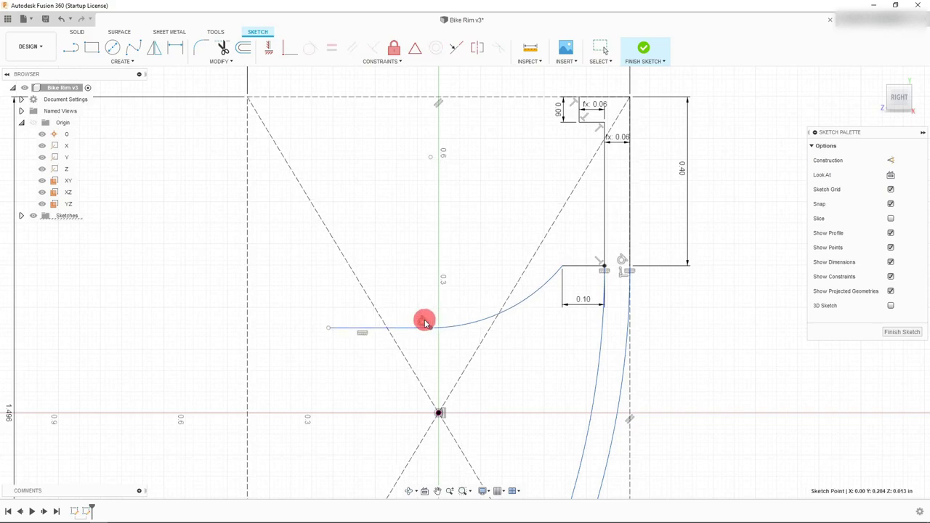
drag(447, 317, 480, 313)
Step: Draw a vertical line about 1.05 in long upward from the origin and convert it to a construction line
scroll(479, 312, down, 1)
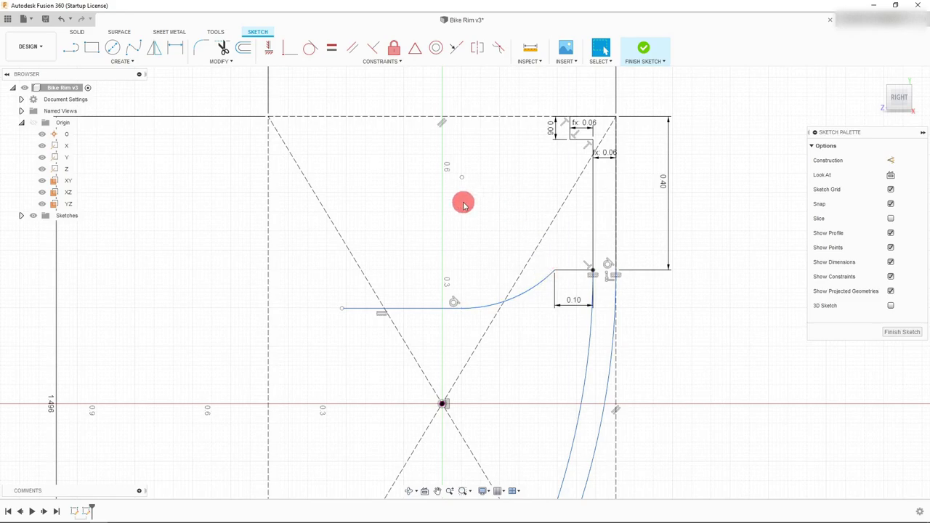
scroll(470, 208, down, 1)
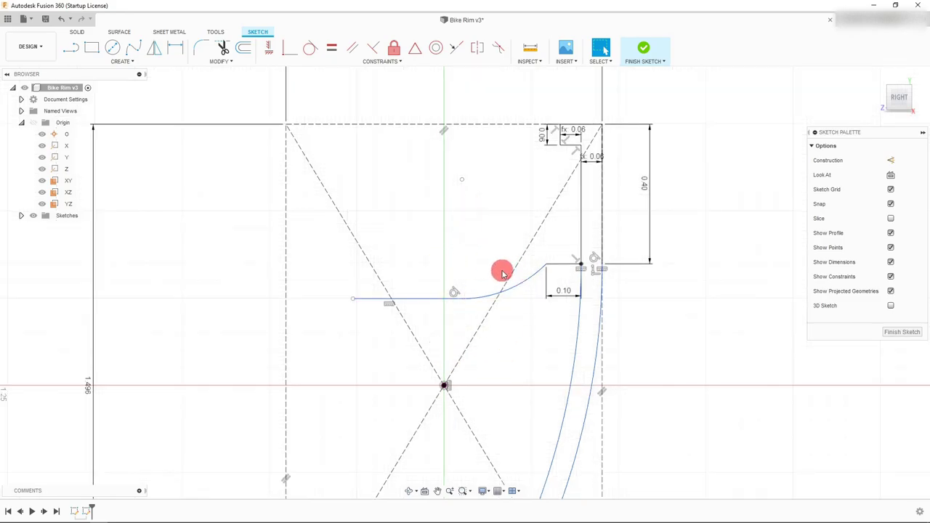
scroll(500, 275, down, 1)
scroll(501, 280, up, 1)
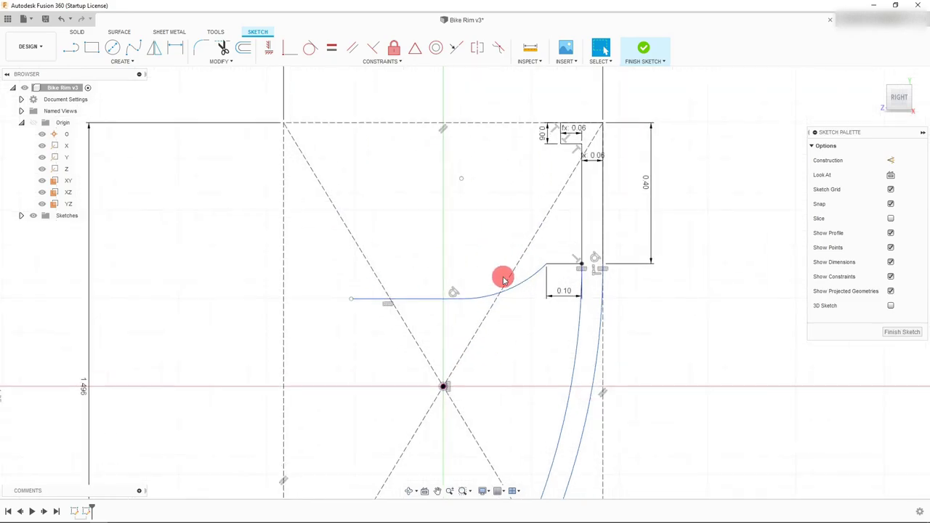
click(74, 50)
click(446, 390)
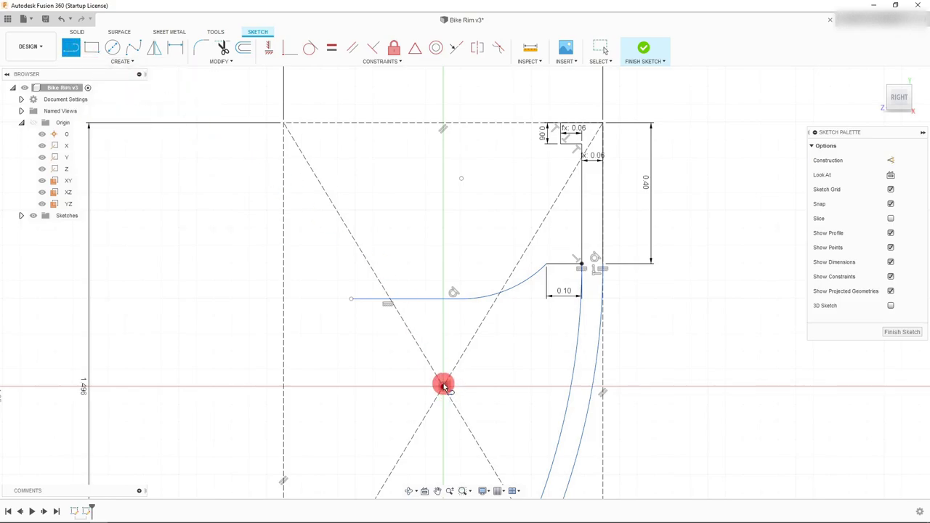
scroll(465, 391, down, 2)
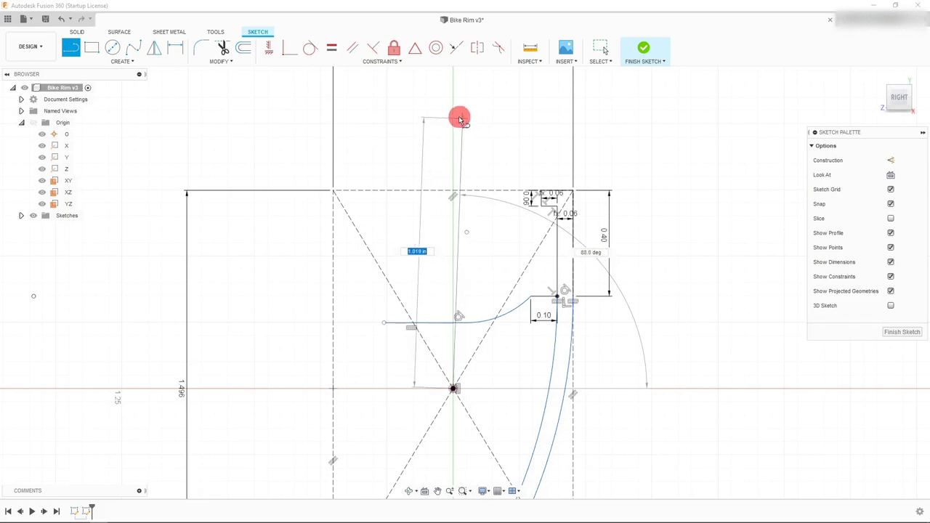
click(453, 111)
key(Escape)
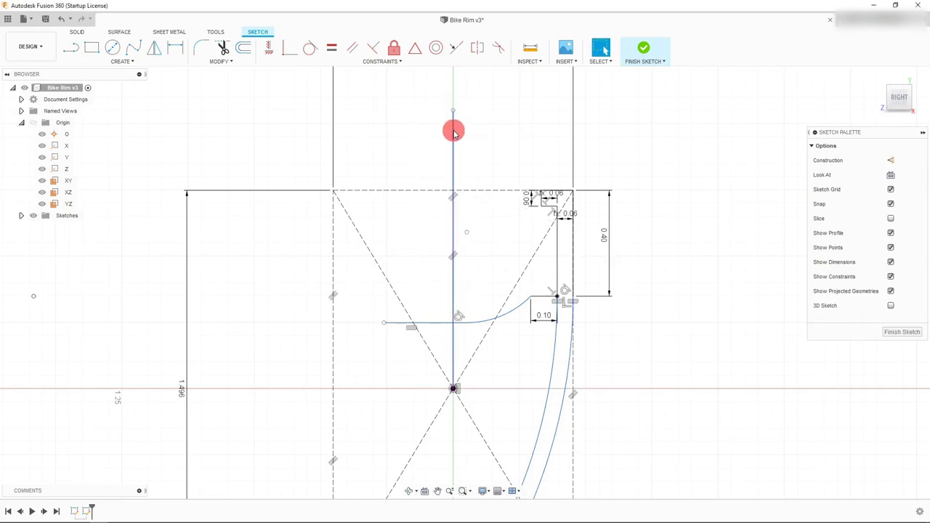
click(453, 131)
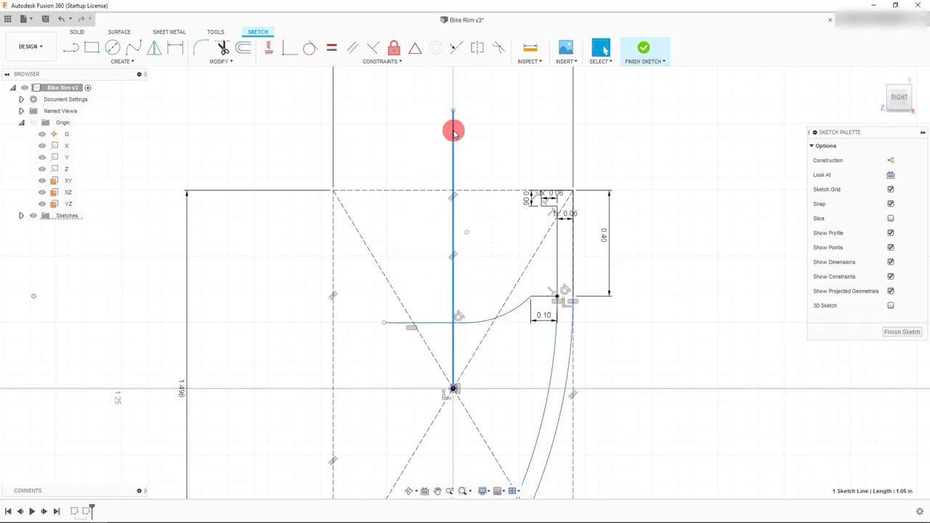
click(892, 161)
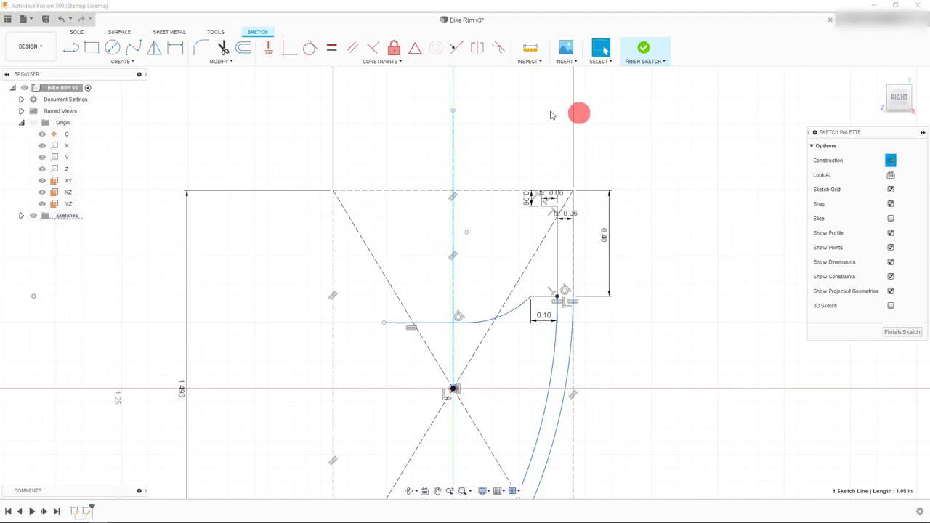
click(522, 149)
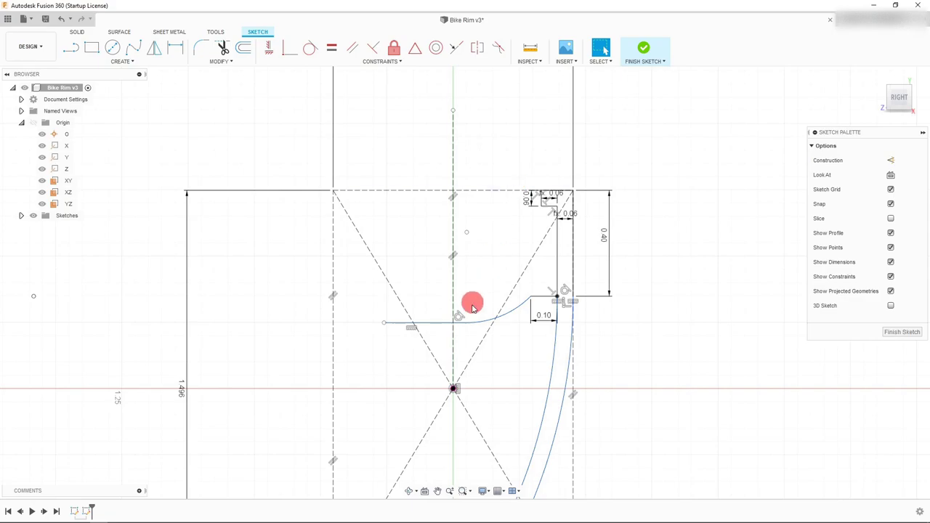
Step: Constrain the joint between the arc and its tangent line coincident with the vertical construction line
scroll(469, 329, up, 1)
scroll(469, 330, up, 2)
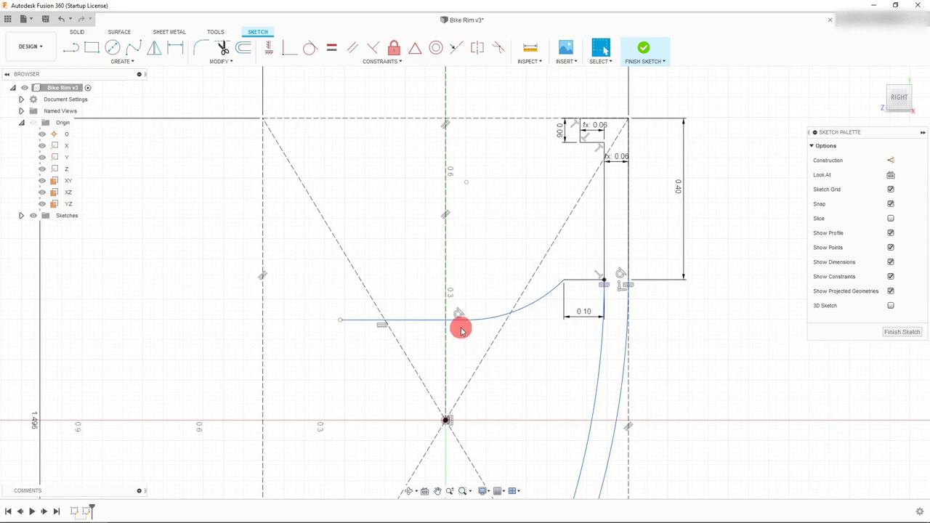
click(466, 321)
shift+click(446, 357)
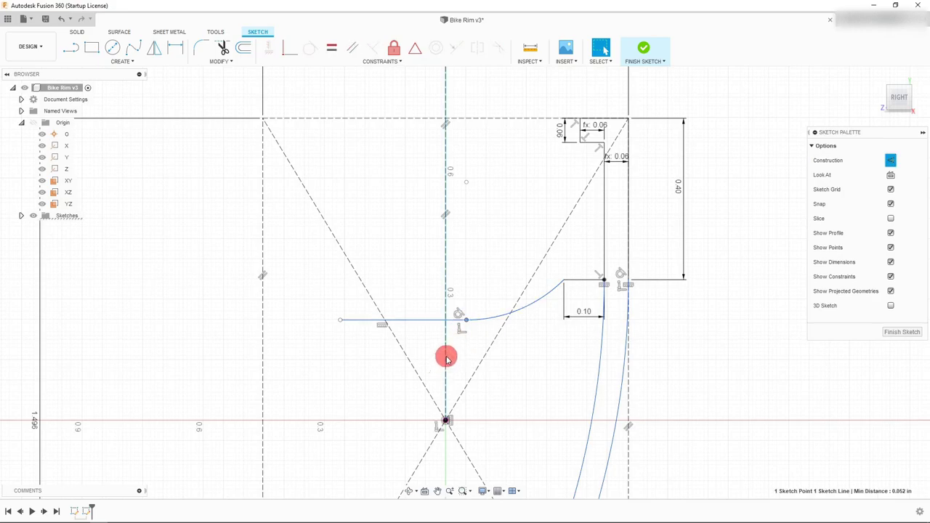
click(290, 53)
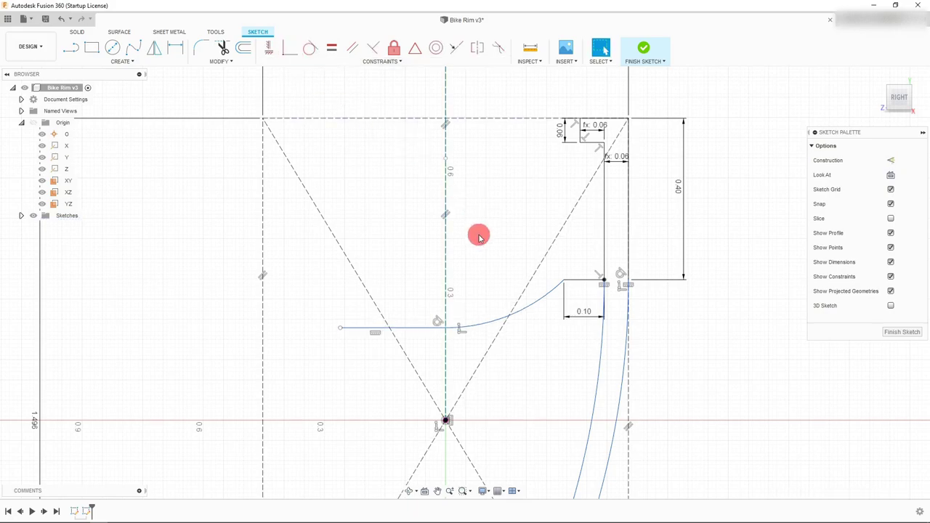
Step: Lower the horizontal tangent line toward the origin to deepen the arc, and convert that line to construction
mouse_move(417, 328)
mouse_down()
mouse_move(427, 389)
mouse_move(421, 339)
mouse_move(427, 365)
mouse_up()
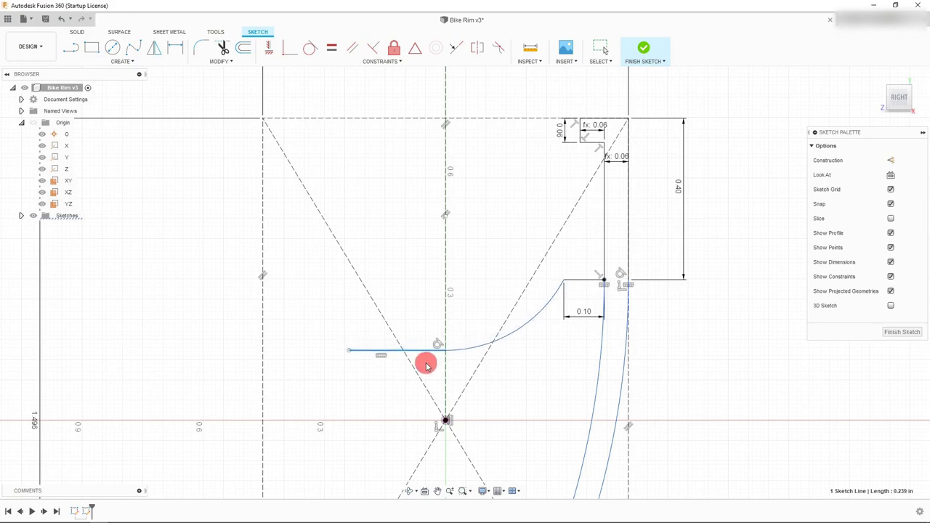
scroll(542, 227, down, 5)
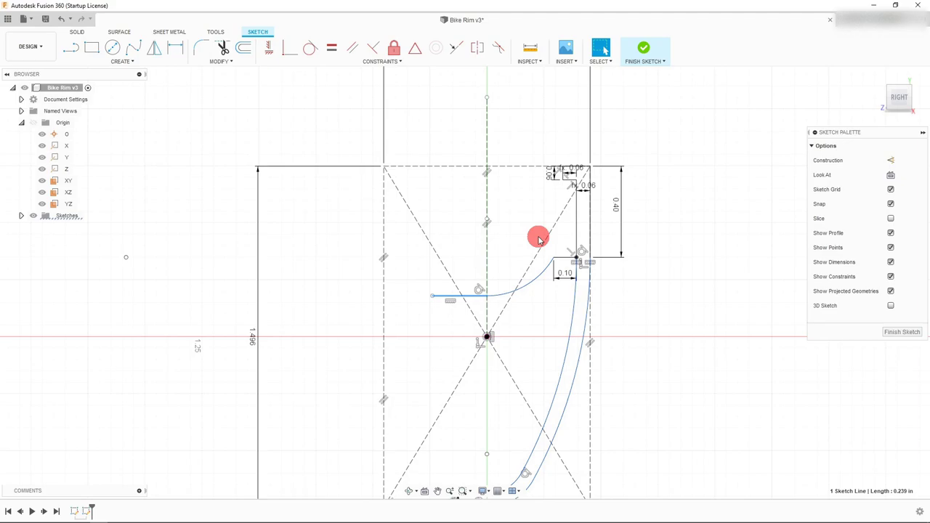
scroll(500, 282, up, 3)
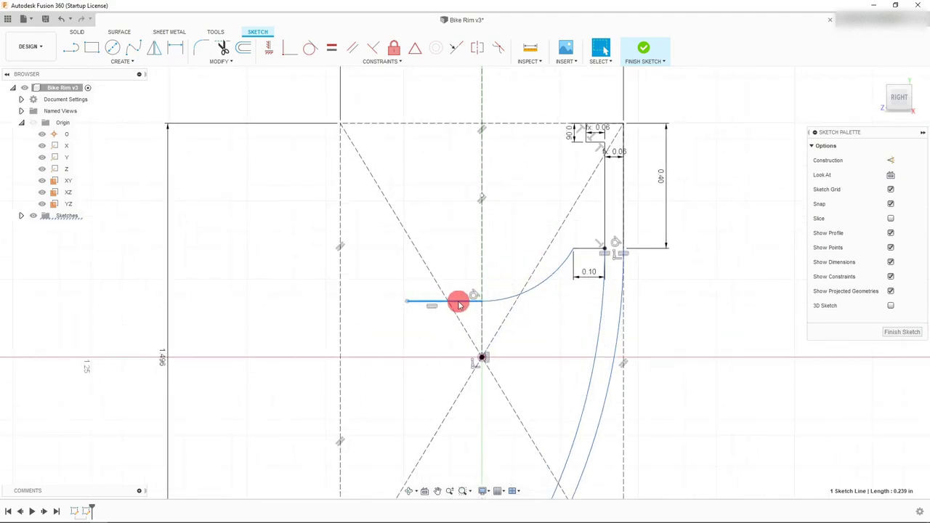
click(891, 160)
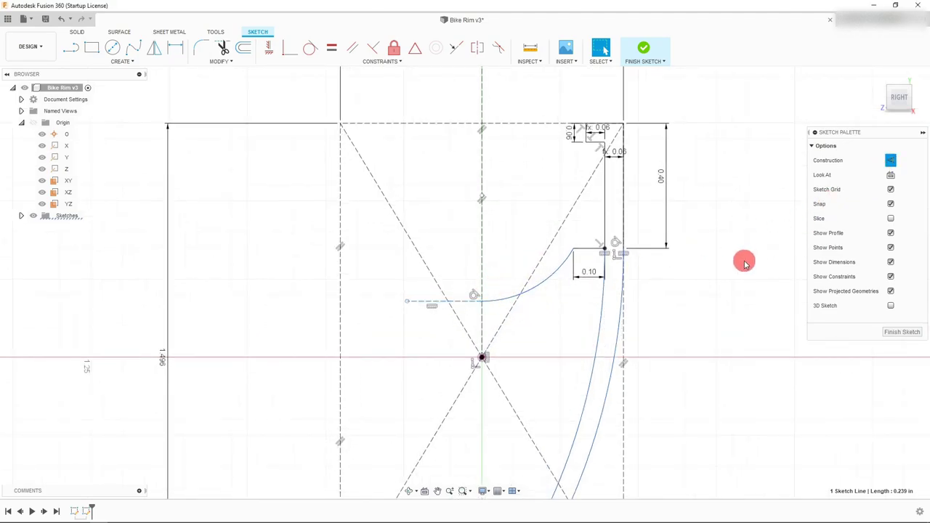
click(528, 252)
Step: Draw a second three-point arc from the first arc's lower end up to the opposite side of the vertical construction line
scroll(528, 252, up, 1)
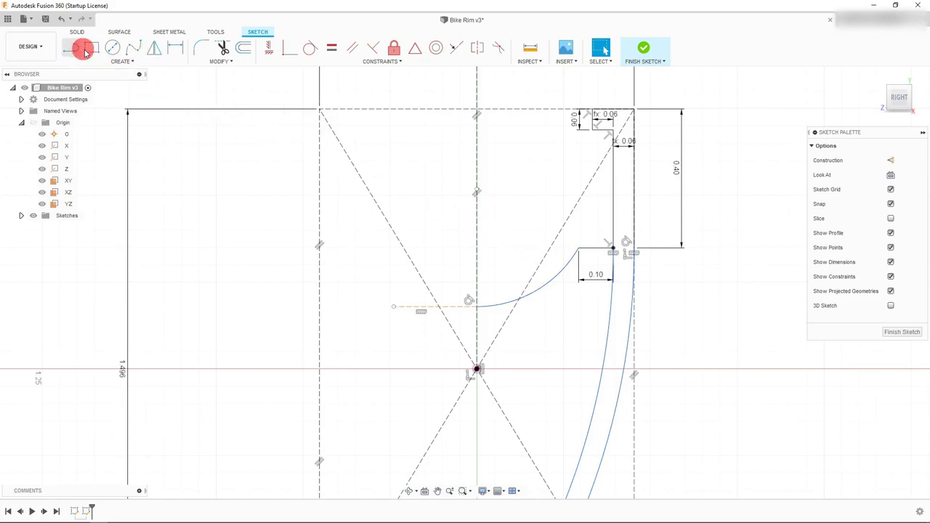
click(116, 61)
mouse_move(112, 98)
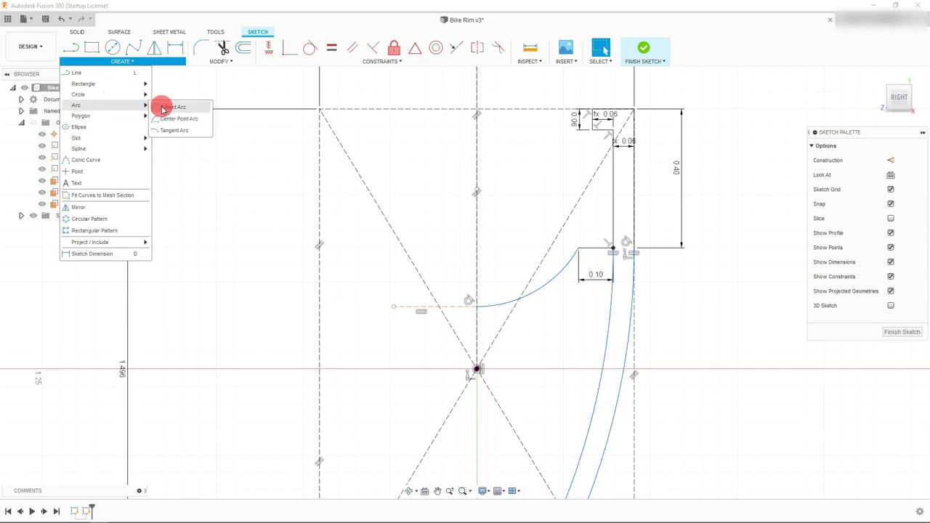
click(168, 107)
drag(478, 309, 365, 249)
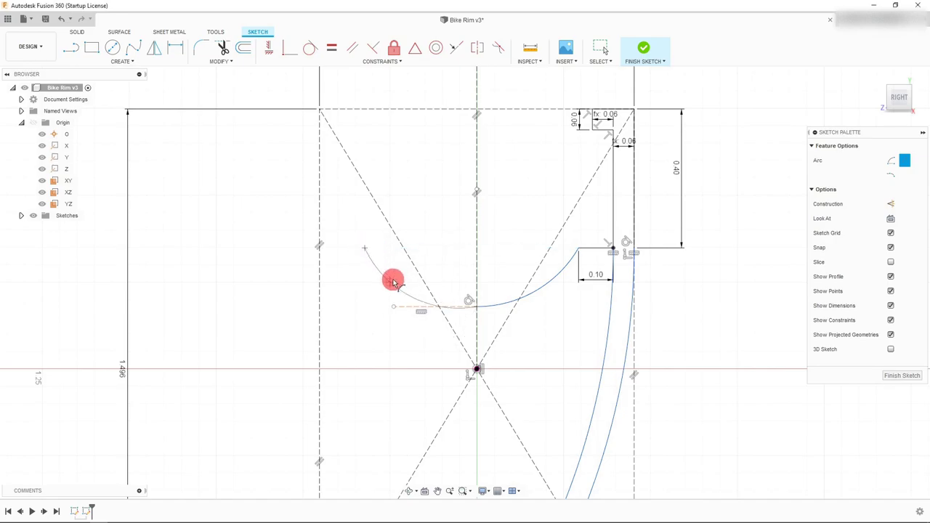
drag(393, 282, 399, 277)
key(Escape)
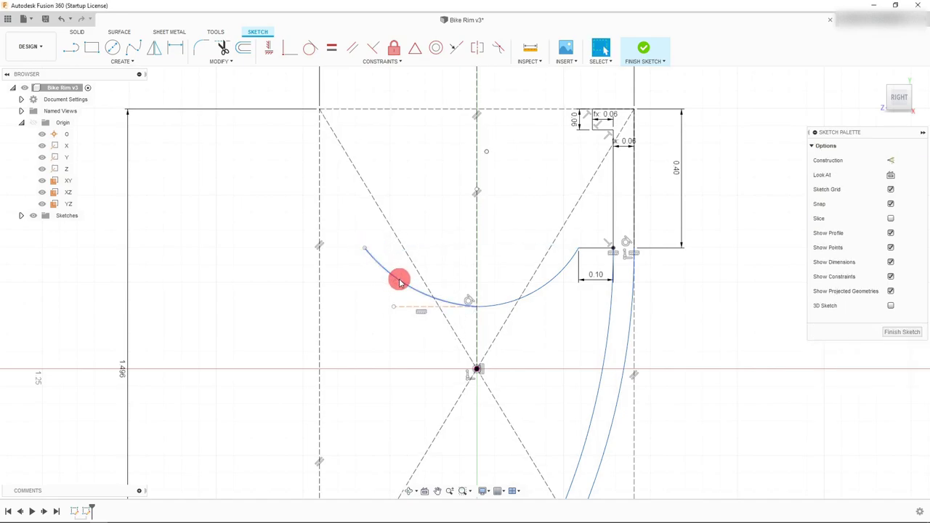
Step: Make the two bed arcs tangent and draw a horizontal line about 0.115 in from the second arc's free end to the rectangle's side
click(525, 301)
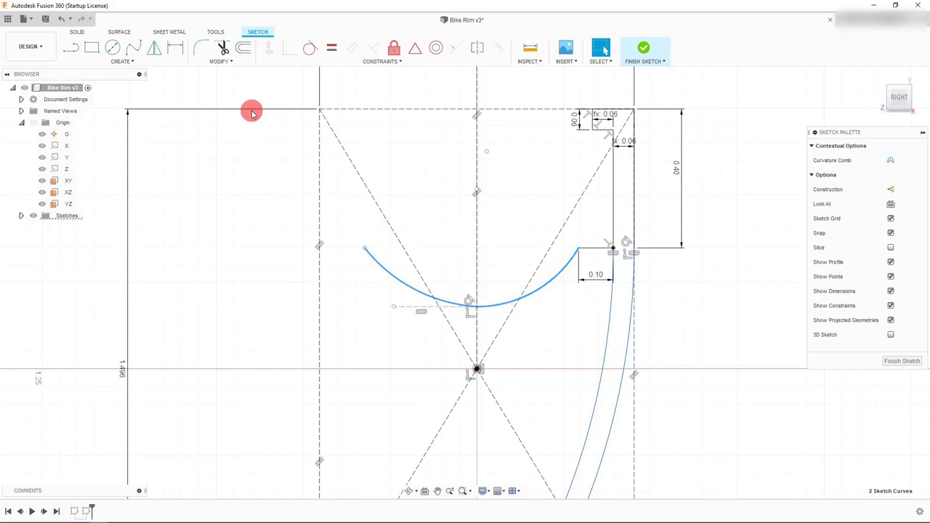
click(313, 51)
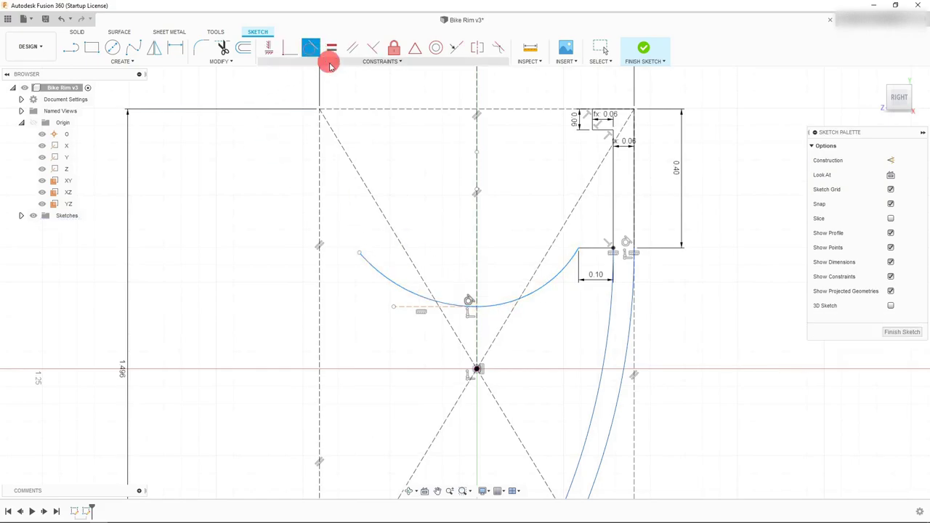
click(71, 48)
drag(359, 255, 320, 253)
key(Escape)
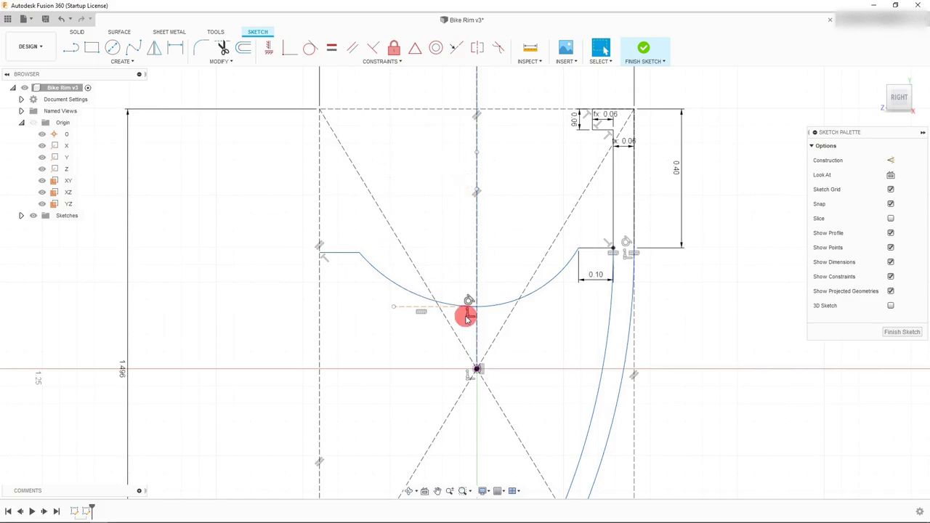
Step: Delete the second bed arc and the short horizontal line joining it to the rectangle's side
scroll(493, 240, up, 1)
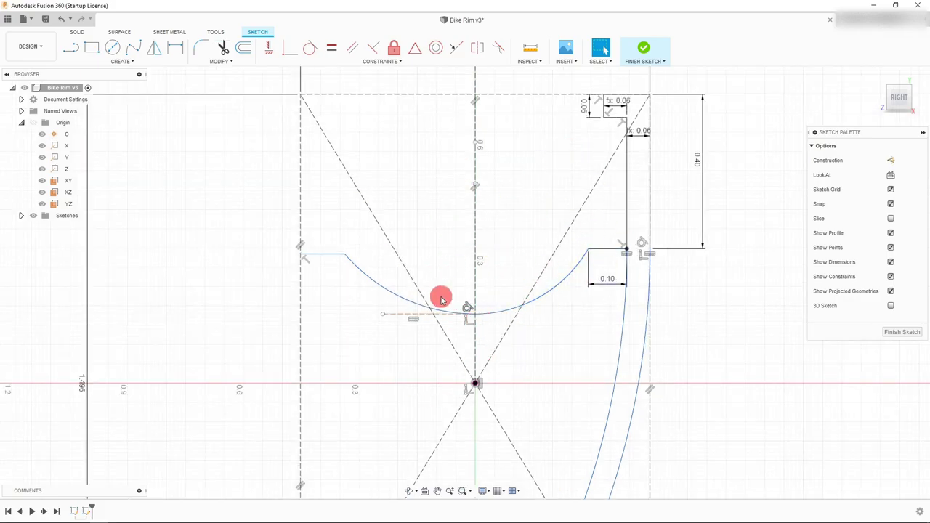
click(405, 303)
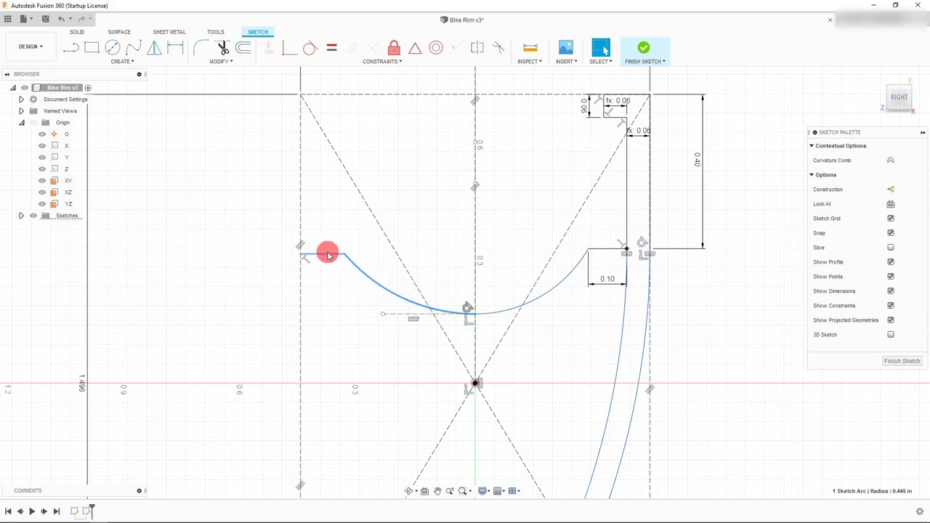
click(346, 268)
scroll(490, 259, down, 3)
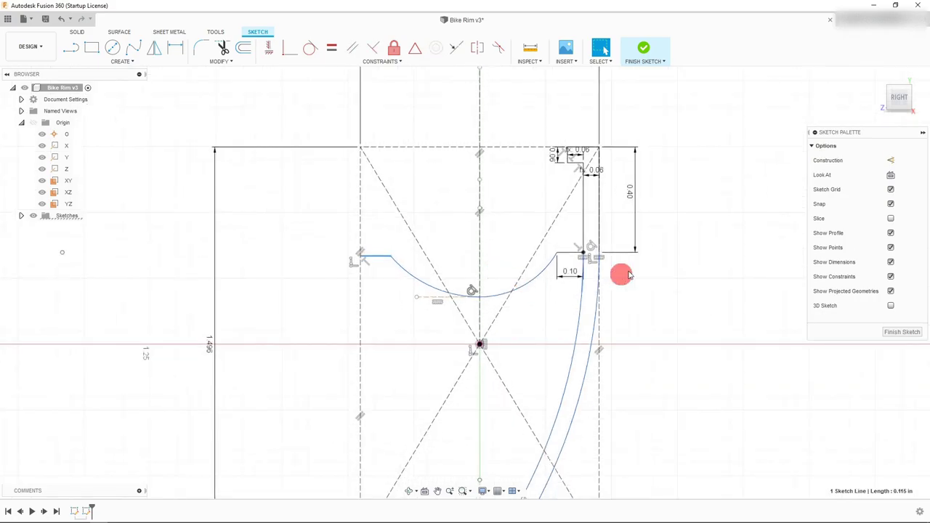
scroll(451, 203, down, 2)
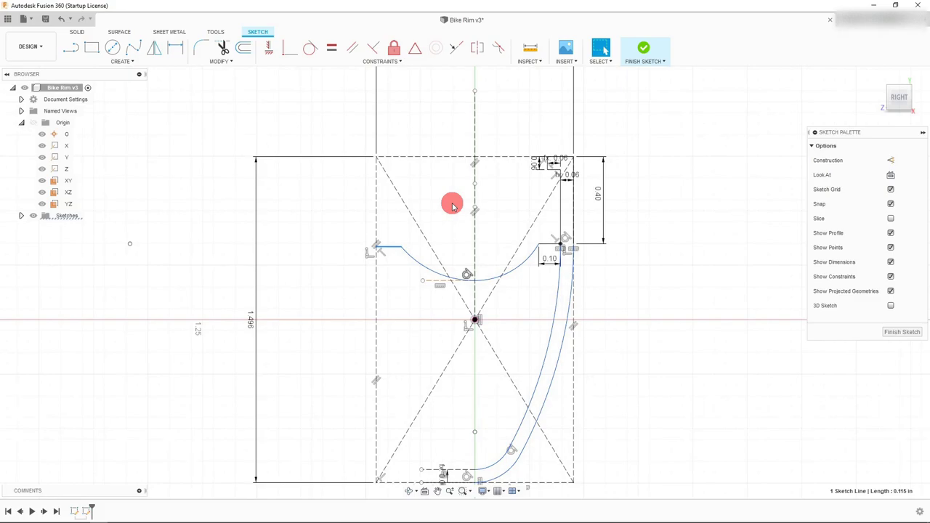
scroll(457, 253, up, 3)
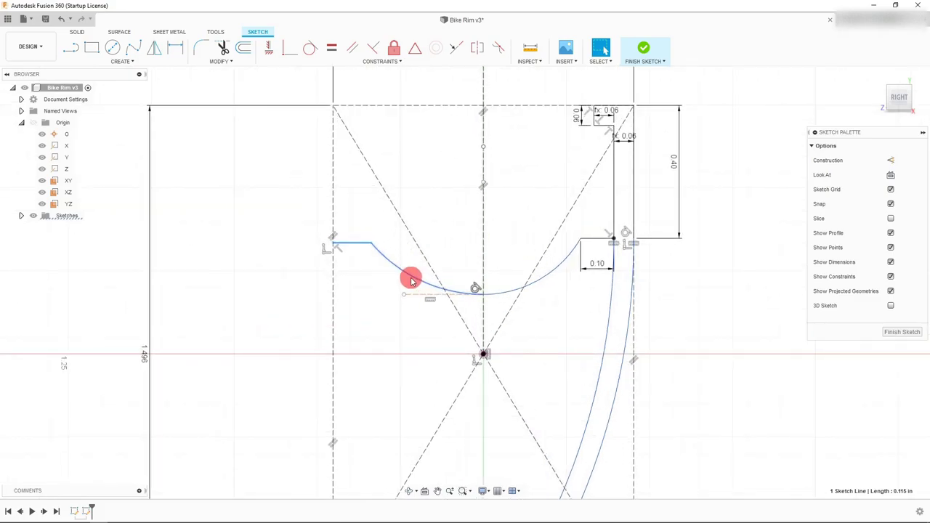
click(411, 280)
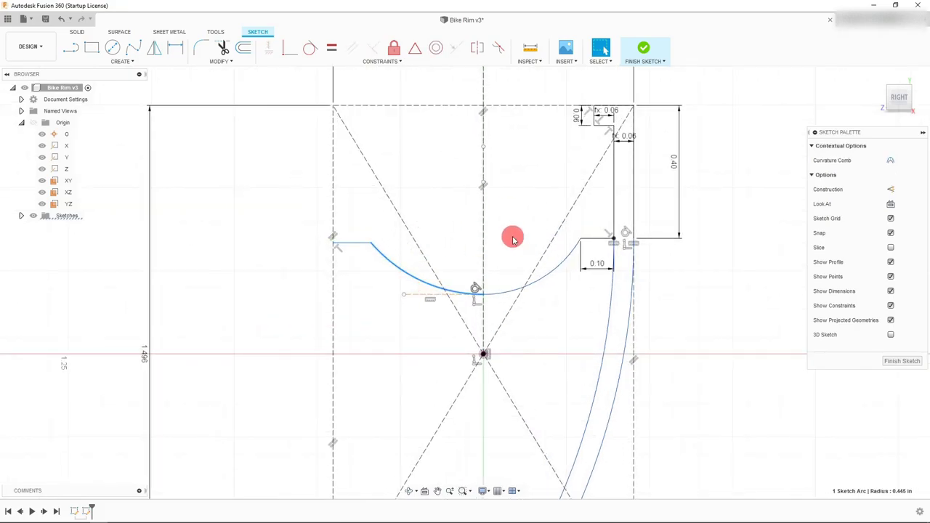
key(Delete)
key(Delete)
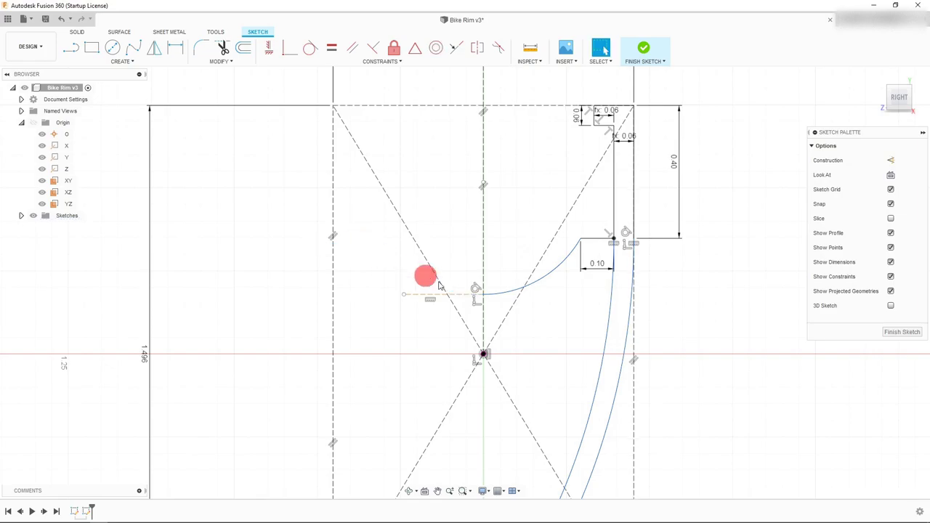
scroll(588, 287, down, 2)
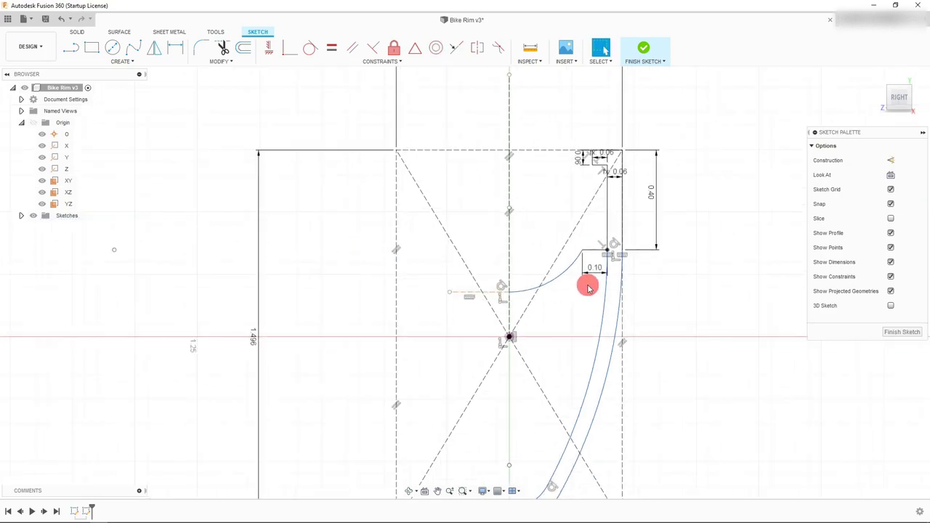
scroll(614, 234, up, 2)
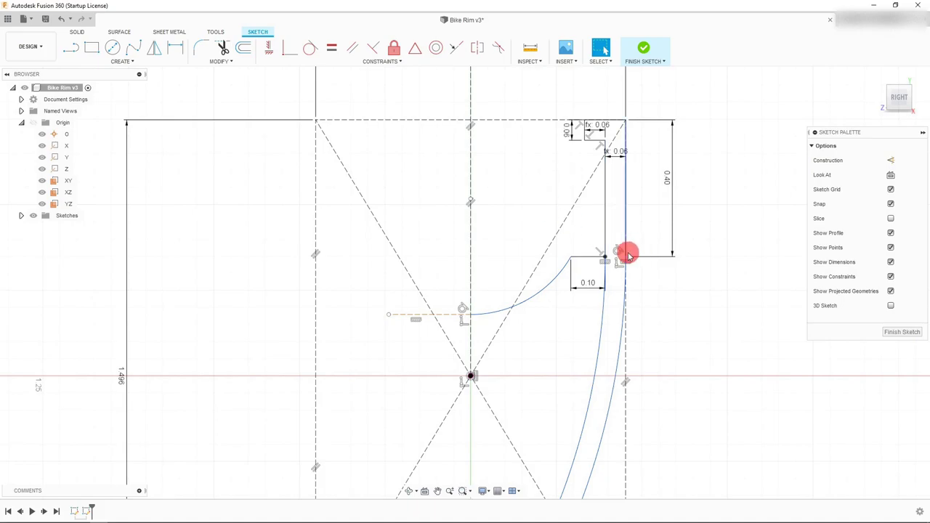
click(247, 52)
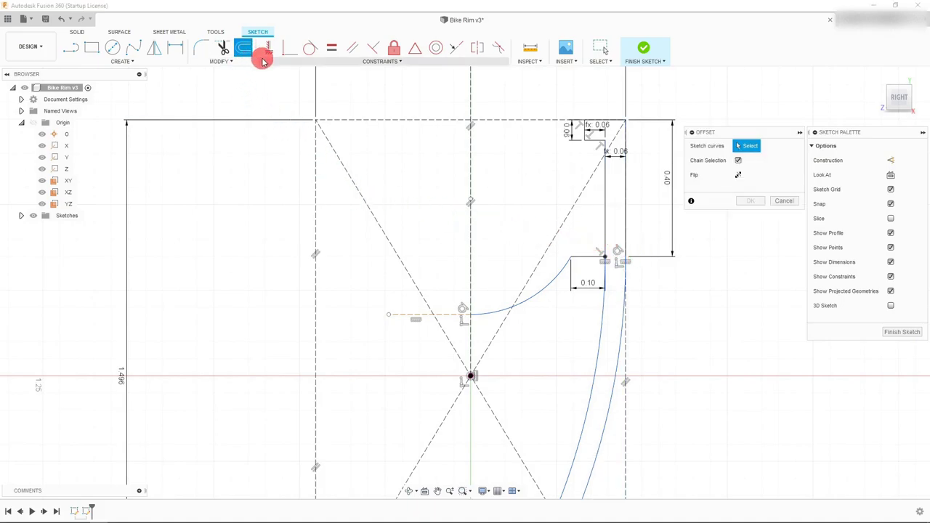
click(586, 260)
key(Escape)
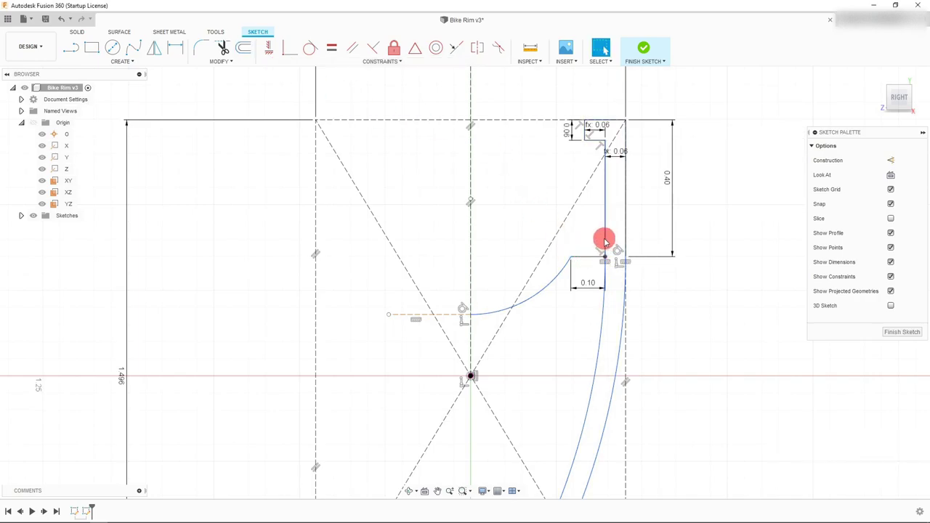
Step: Offset the 0.10 in ledge line and the remaining bed arc upward, away from the origin, by the wall-thickness parameter d4
click(586, 258)
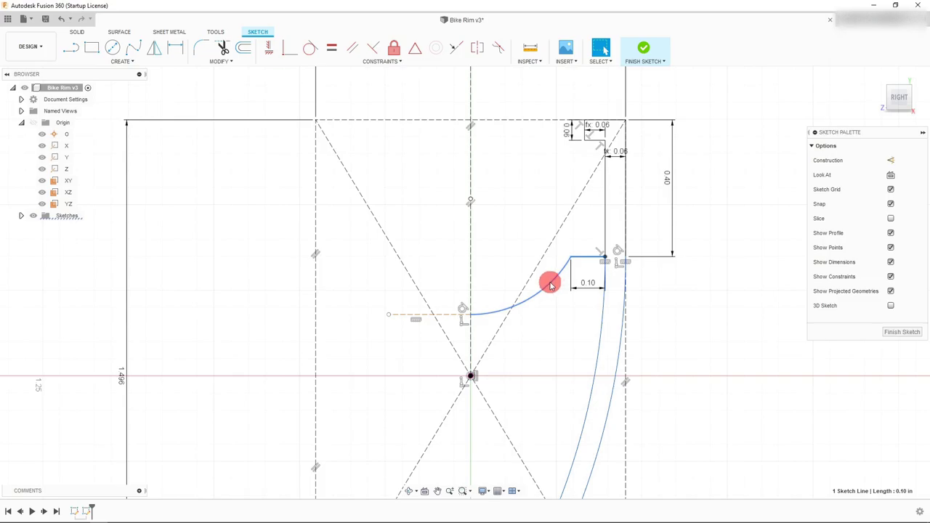
shift+click(551, 285)
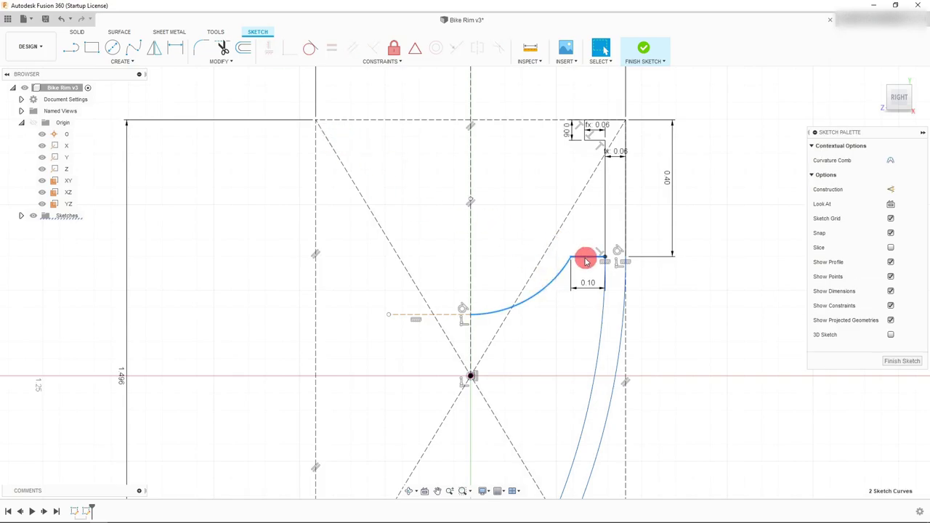
click(244, 47)
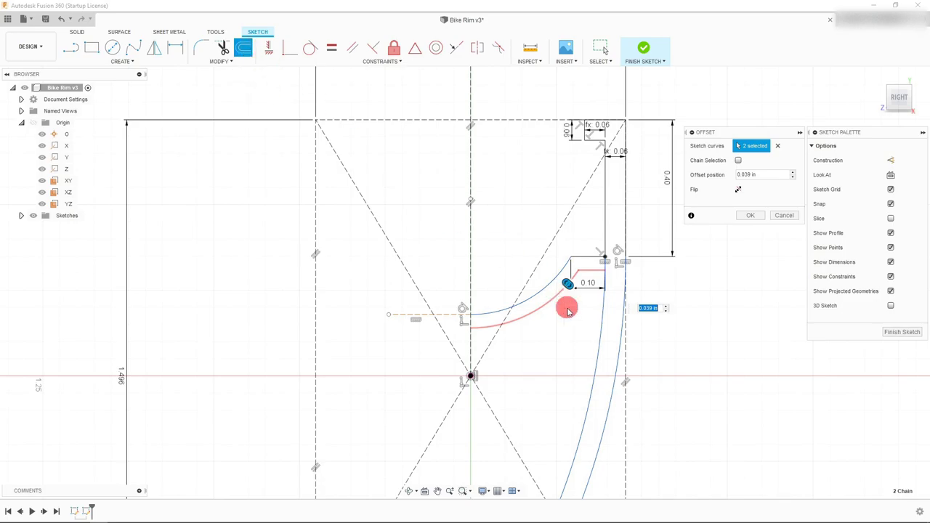
click(760, 175)
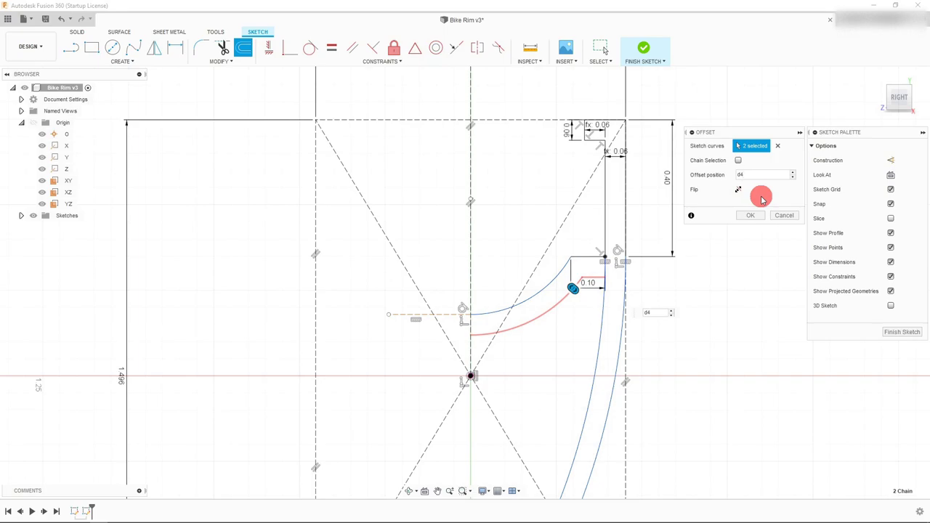
click(736, 166)
click(738, 189)
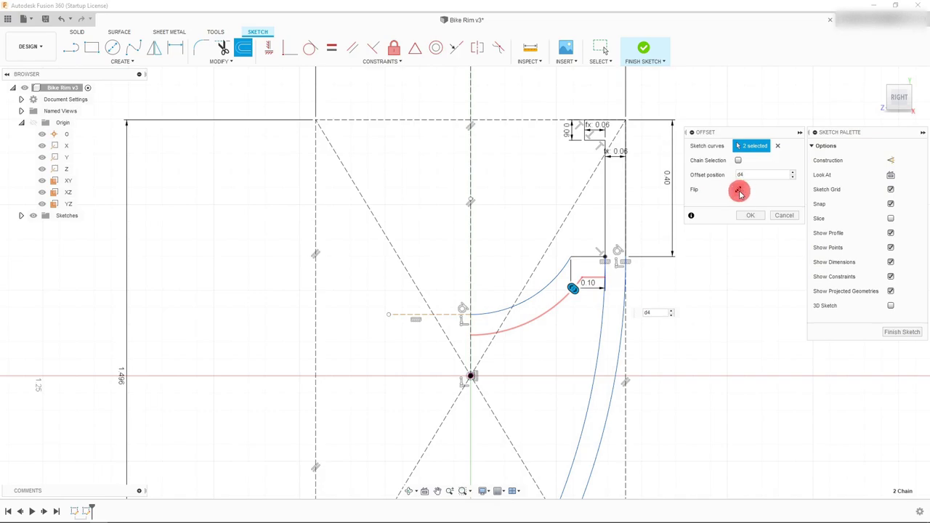
click(739, 190)
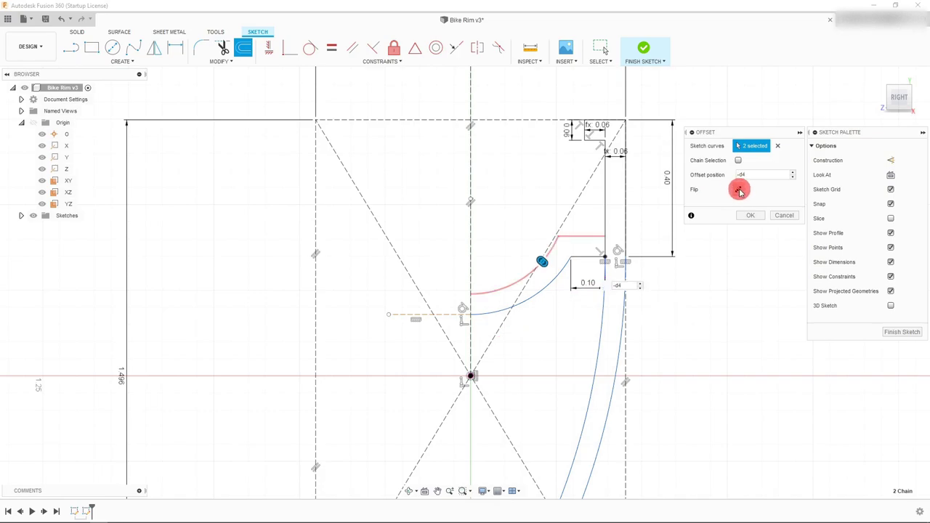
scroll(567, 206, down, 4)
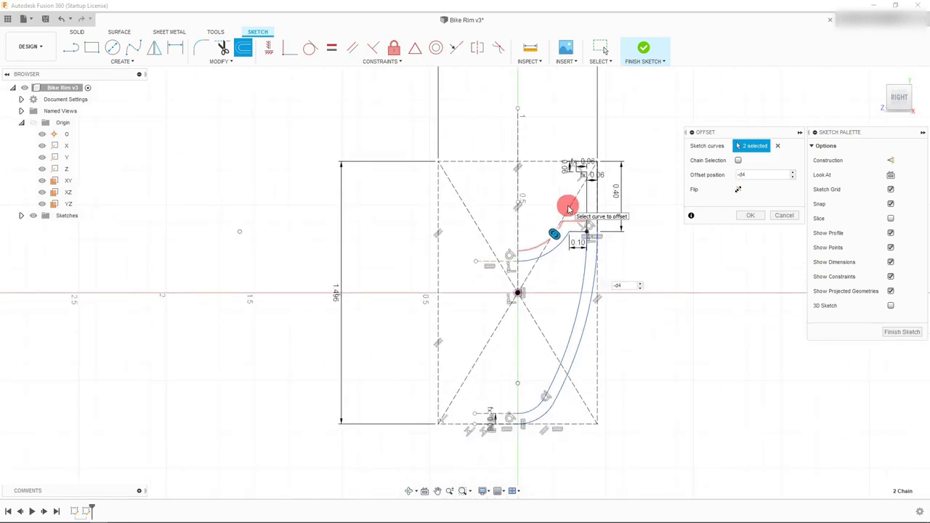
scroll(567, 208, up, 4)
click(741, 215)
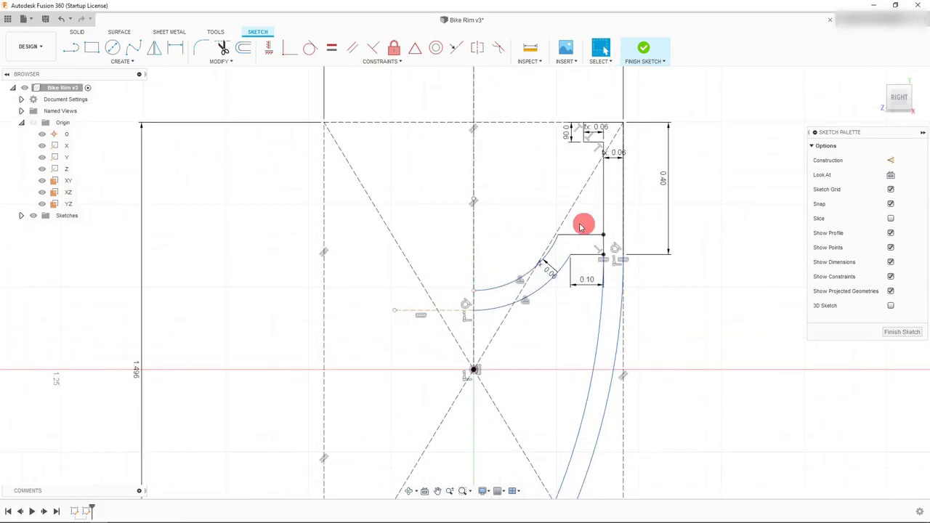
scroll(512, 267, up, 2)
scroll(520, 258, down, 3)
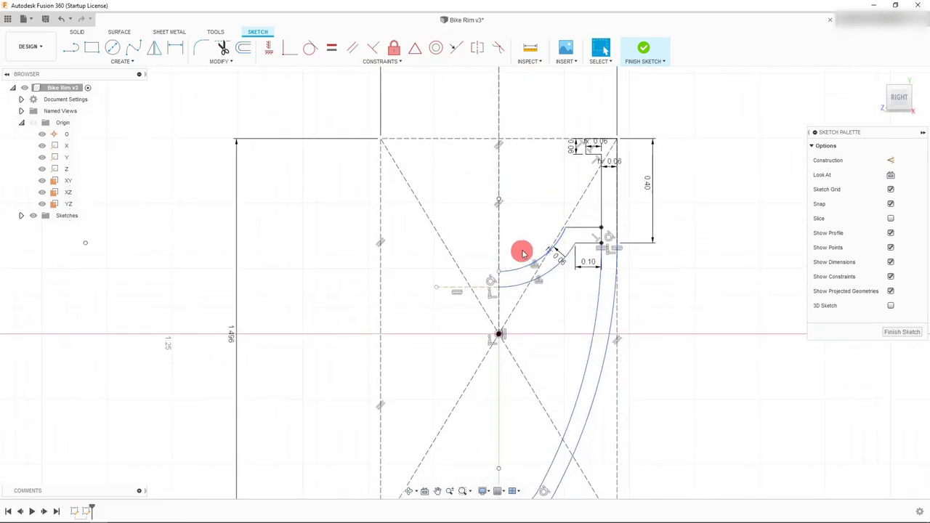
click(70, 49)
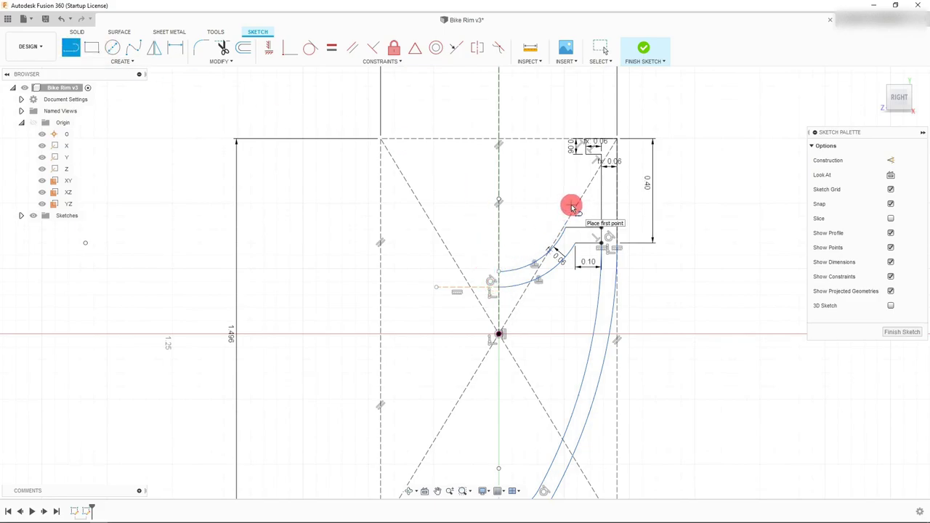
key(Escape)
scroll(572, 207, down, 3)
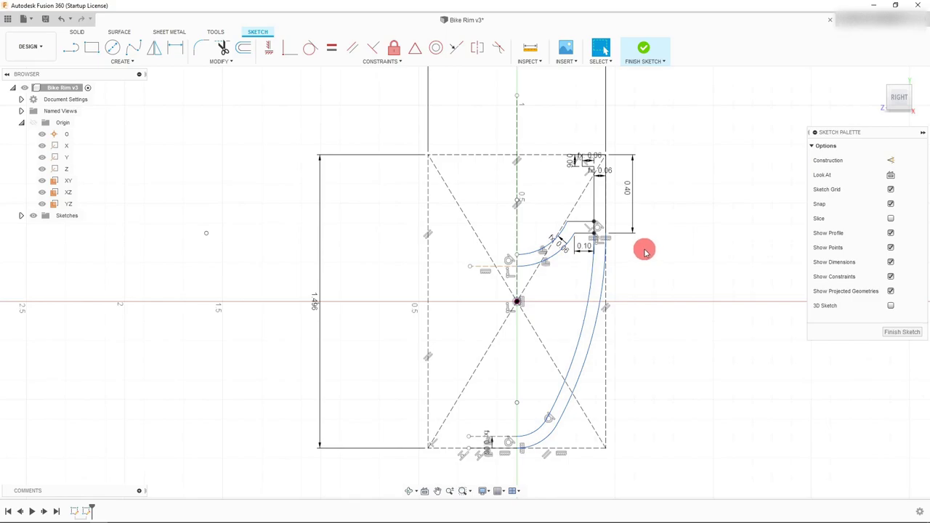
Step: Start a sketch Mirror and select the inner and outer bottom arcs and both long curved wall profiles as objects
click(128, 62)
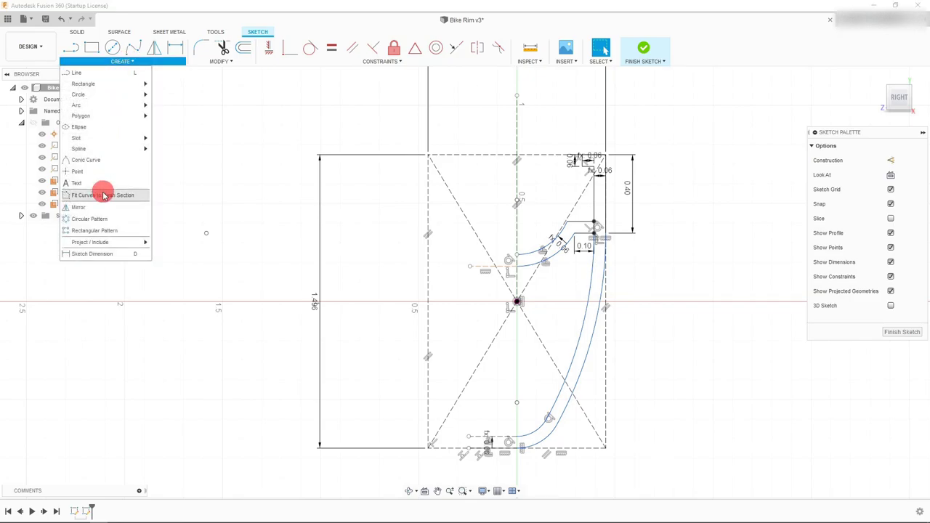
click(78, 207)
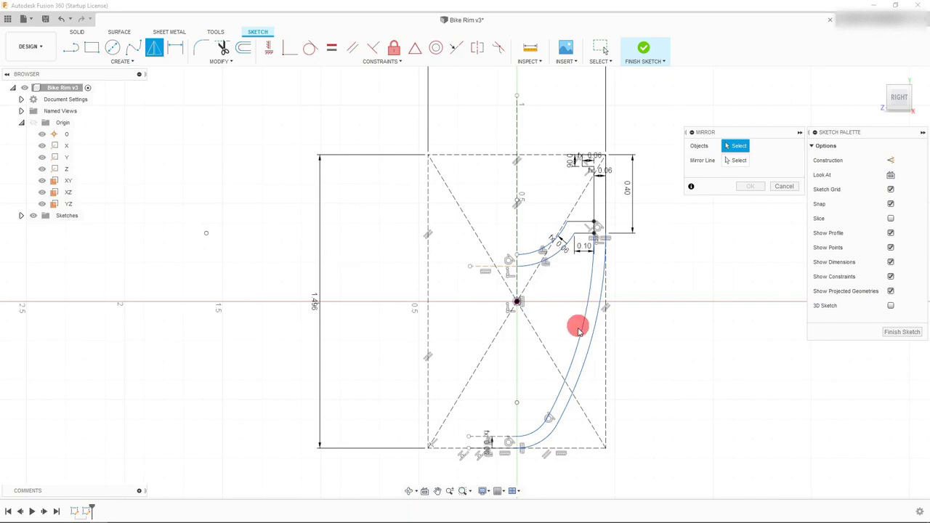
scroll(522, 448, up, 3)
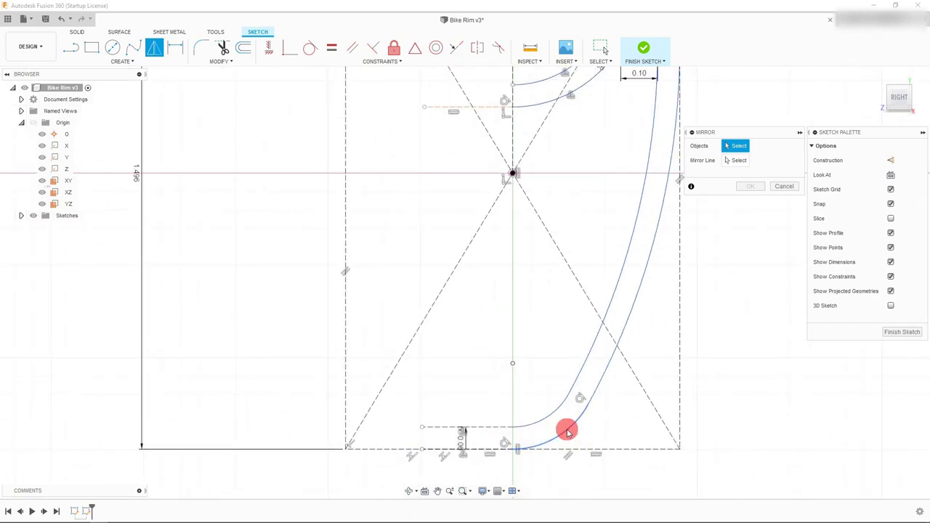
click(569, 432)
click(557, 410)
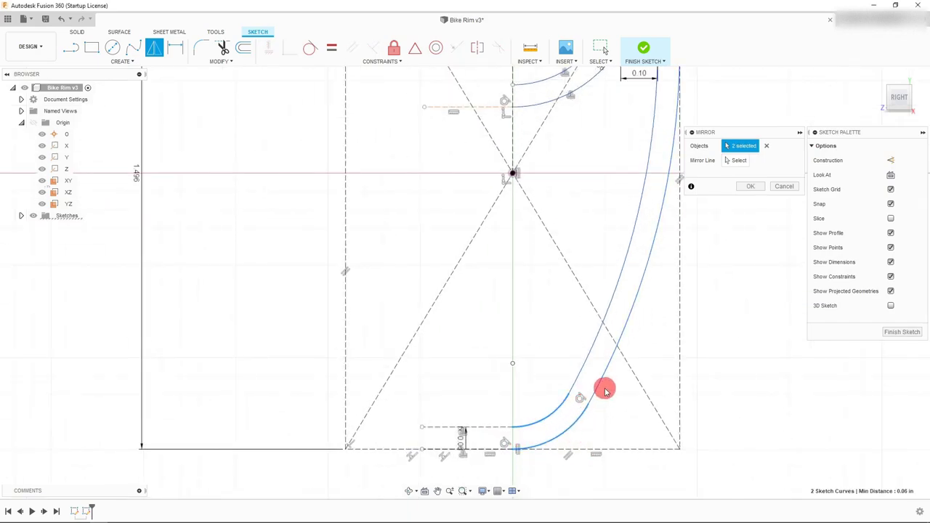
click(581, 374)
click(603, 416)
Step: Add both horizontal ledge lines and both curved bed arcs to the mirror objects
scroll(658, 307, down, 2)
scroll(646, 166, up, 2)
scroll(646, 165, up, 3)
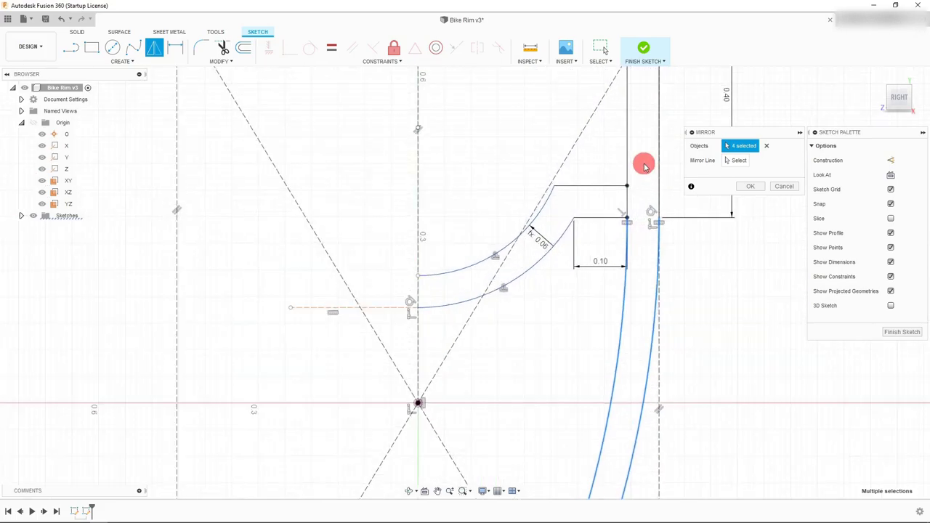
click(594, 194)
click(599, 241)
click(529, 264)
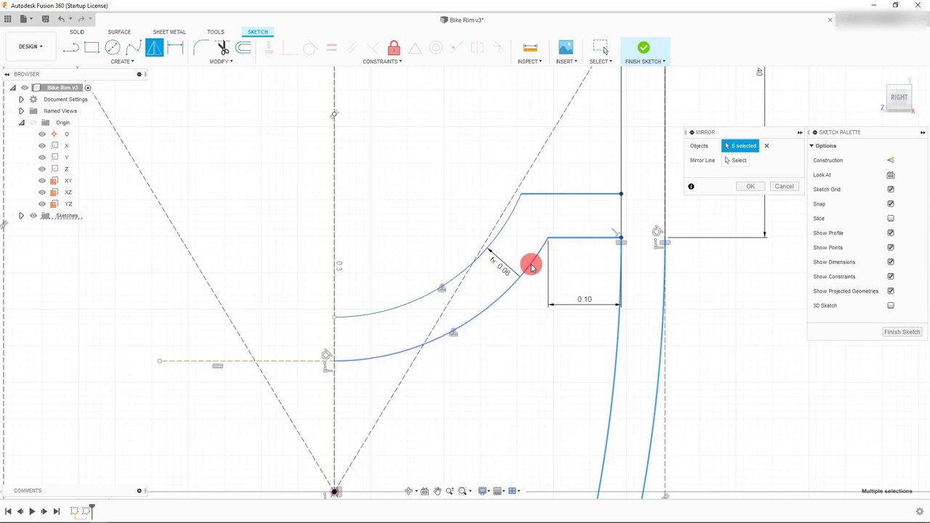
click(502, 233)
Step: Add the three lip lines at the rim's upper edge and the straight inner and outer wall lines to the mirror objects
scroll(536, 340, down, 2)
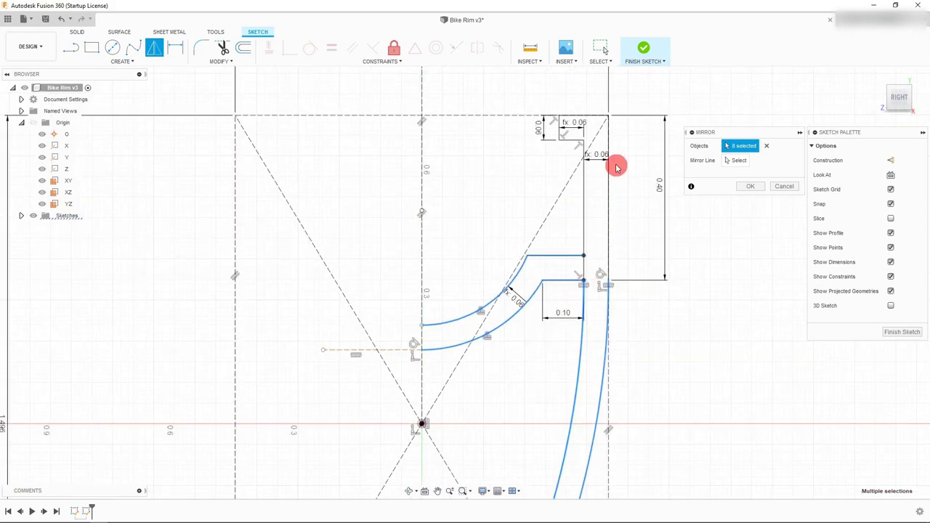
scroll(615, 162, up, 2)
click(546, 140)
click(533, 131)
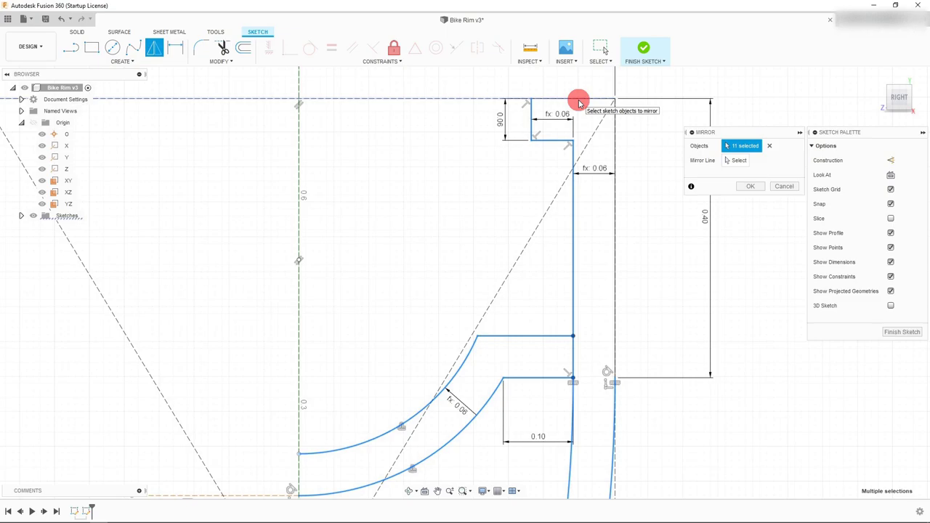
click(579, 100)
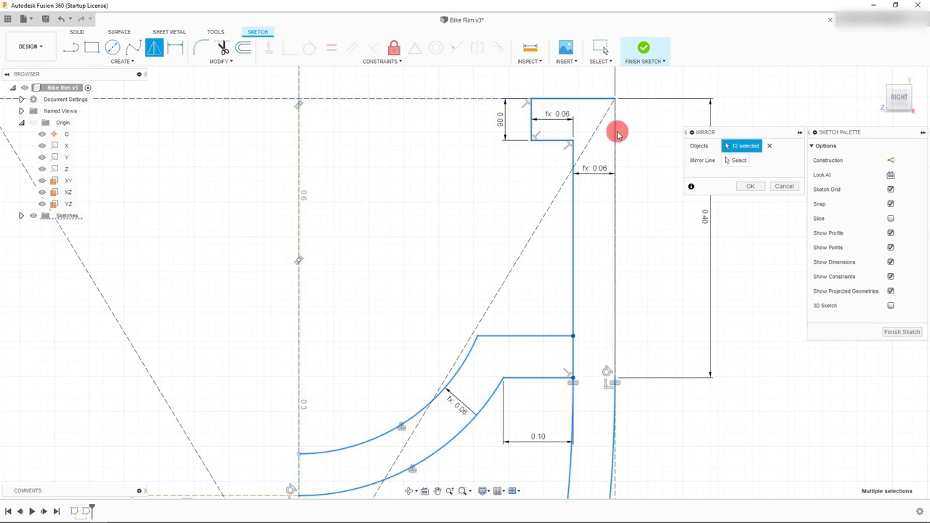
click(615, 138)
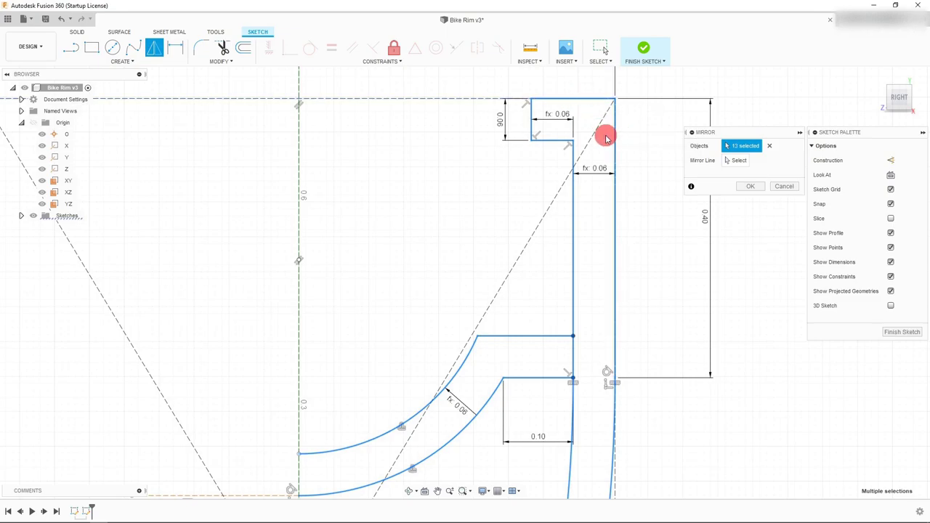
Step: Mirror the selected half profile about the vertical centerline through the origin
scroll(610, 138, down, 3)
scroll(607, 138, down, 3)
scroll(608, 135, up, 1)
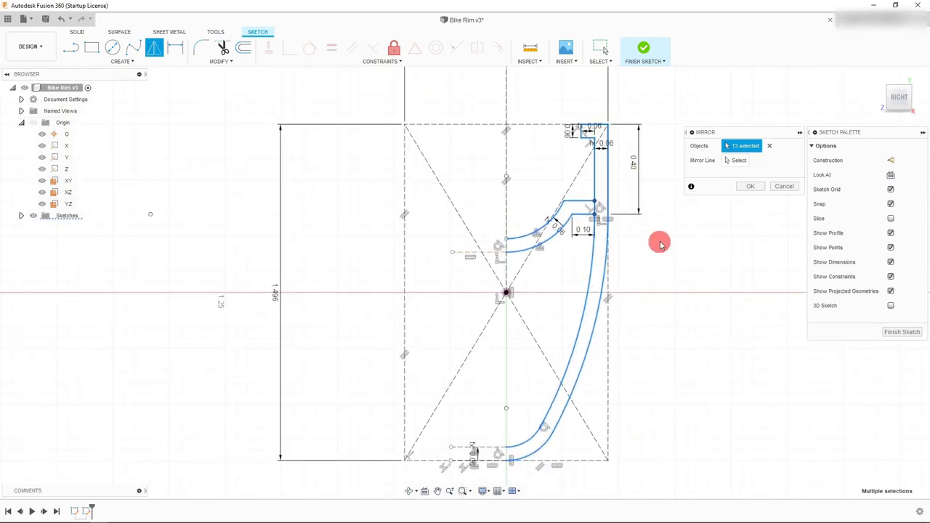
click(741, 161)
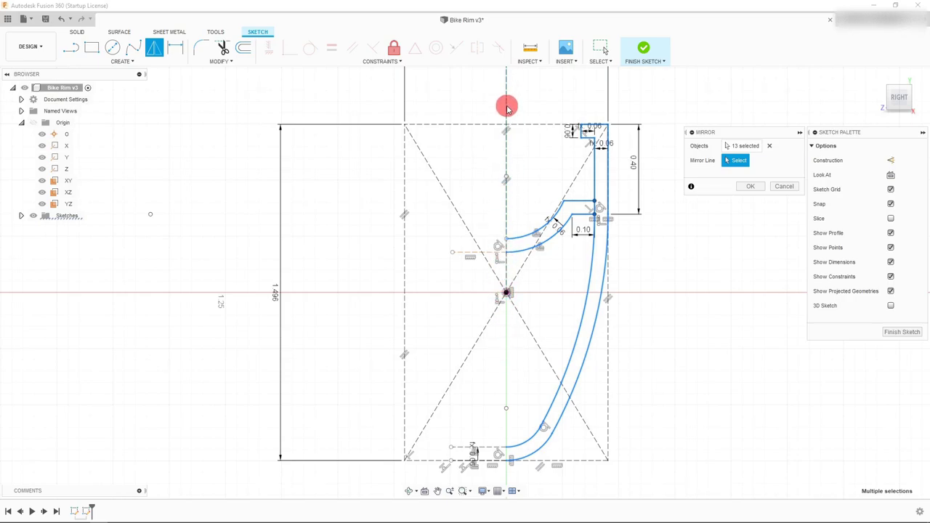
click(507, 155)
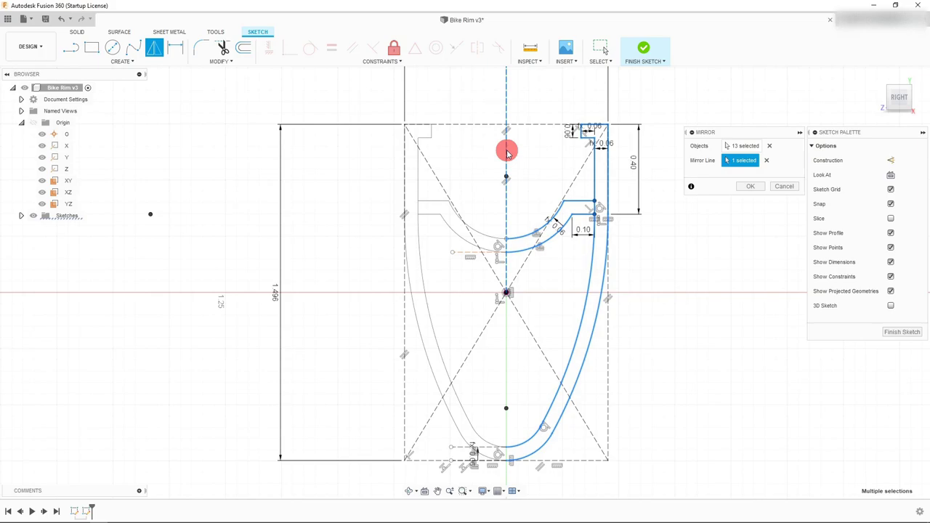
scroll(520, 209, down, 1)
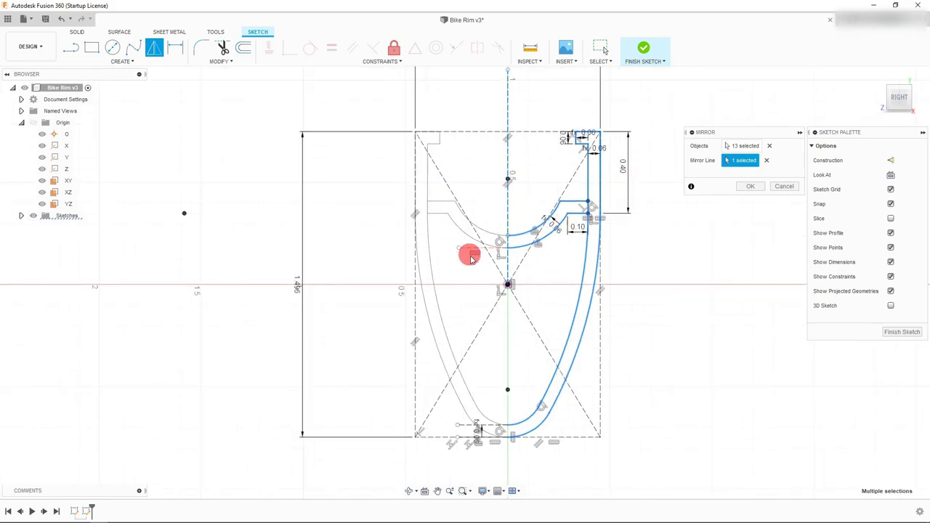
click(752, 188)
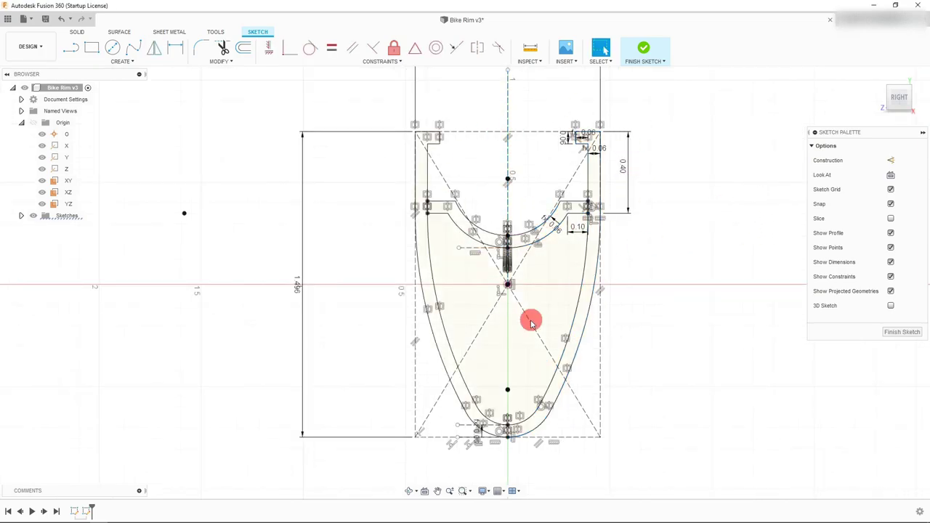
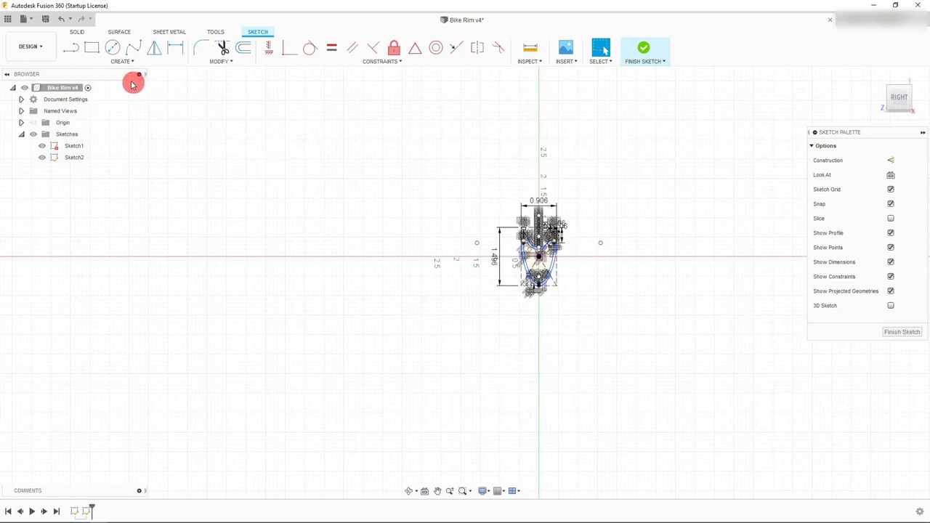
Step: Sketch a horizontal line about 6.60 in long well below the rim profile and convert it to a construction line
click(74, 50)
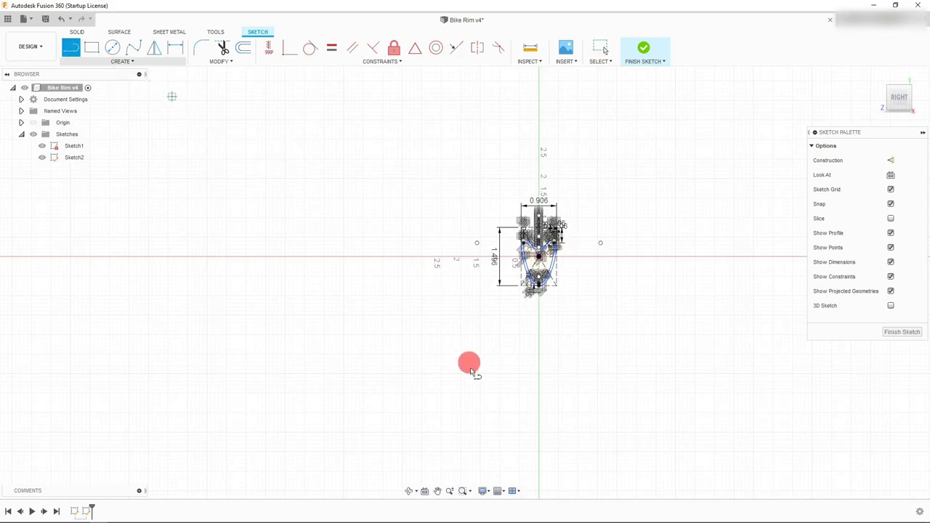
click(421, 423)
click(682, 425)
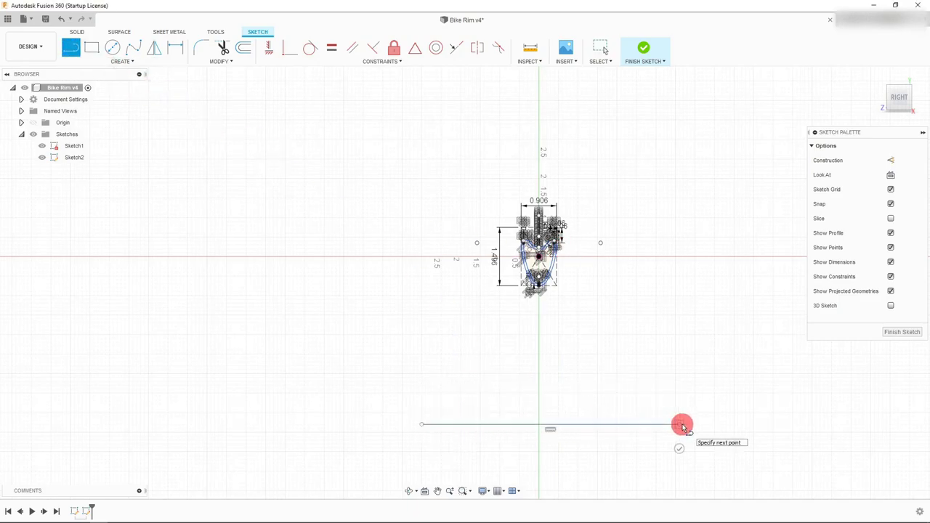
key(Escape)
click(664, 426)
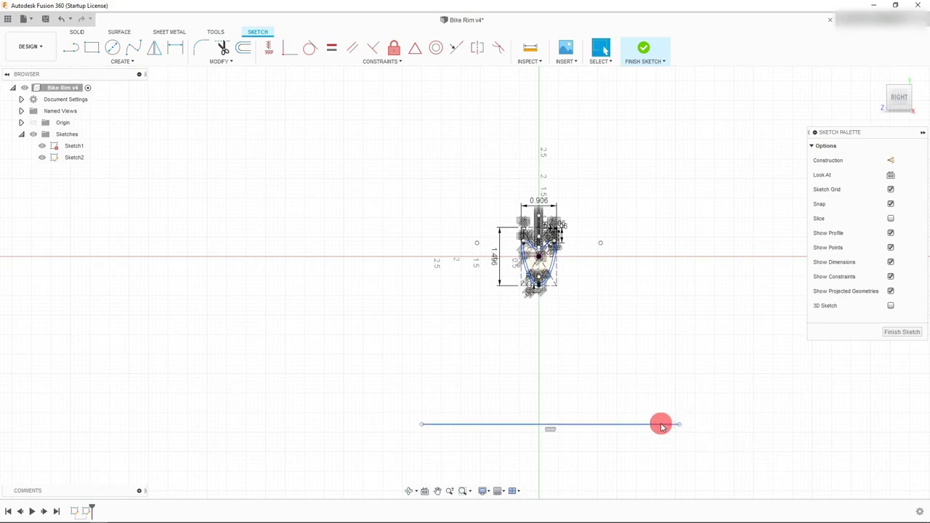
click(662, 427)
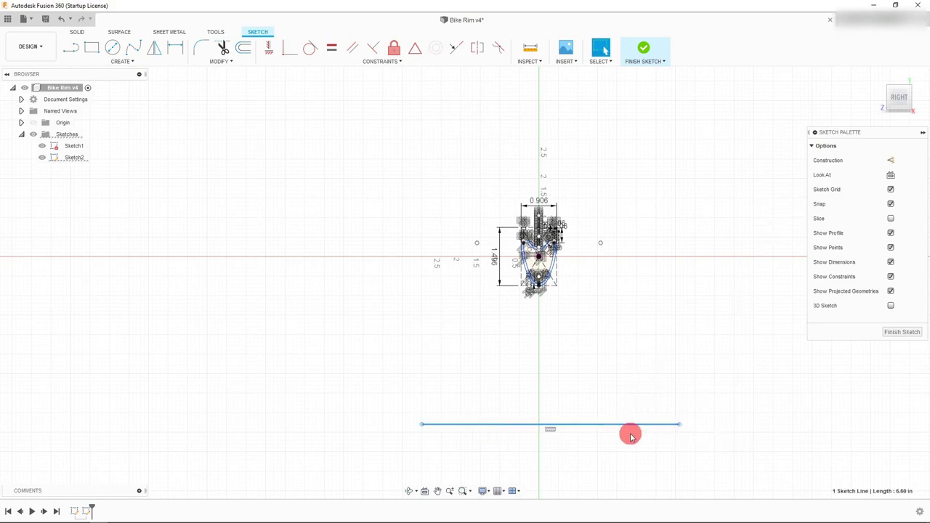
click(892, 160)
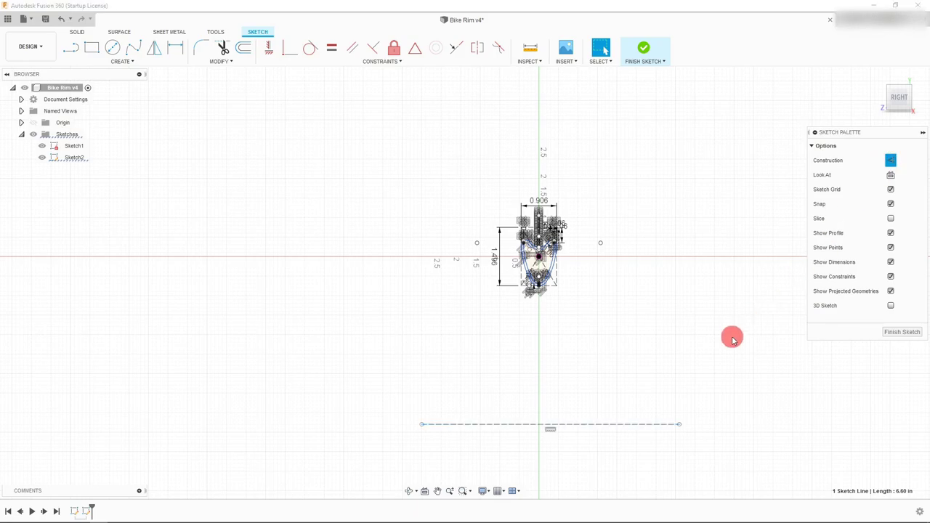
Step: Dimension the distance from the construction rectangle's lower edge to the horizontal construction line as 557 mm
scroll(596, 418, up, 1)
scroll(599, 402, down, 1)
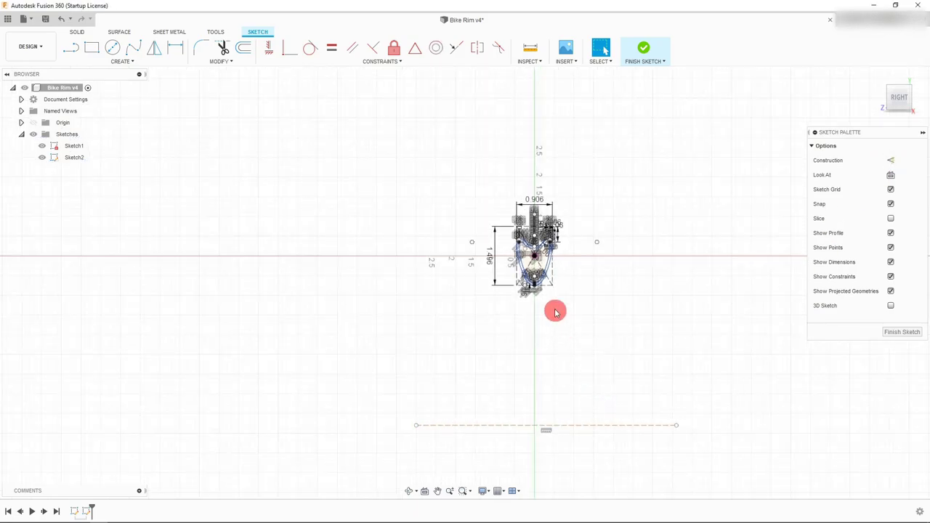
scroll(548, 291, up, 1)
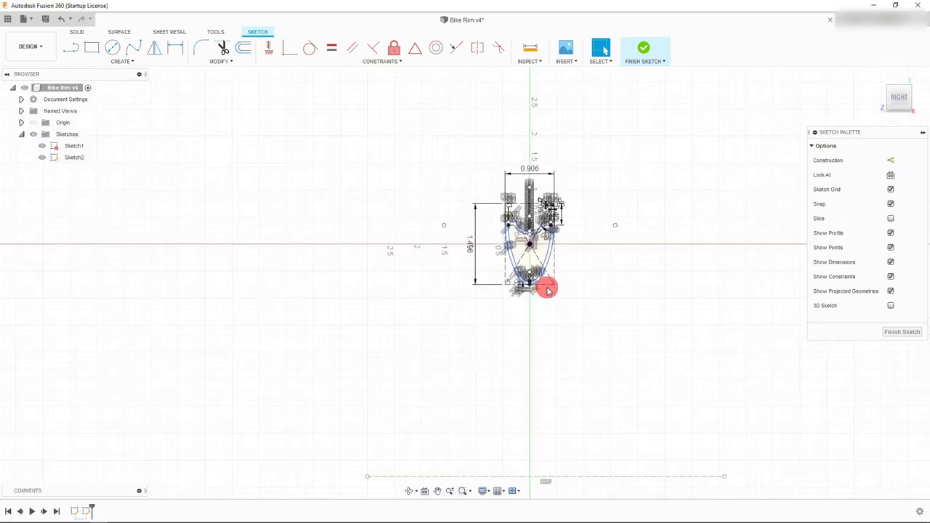
click(183, 53)
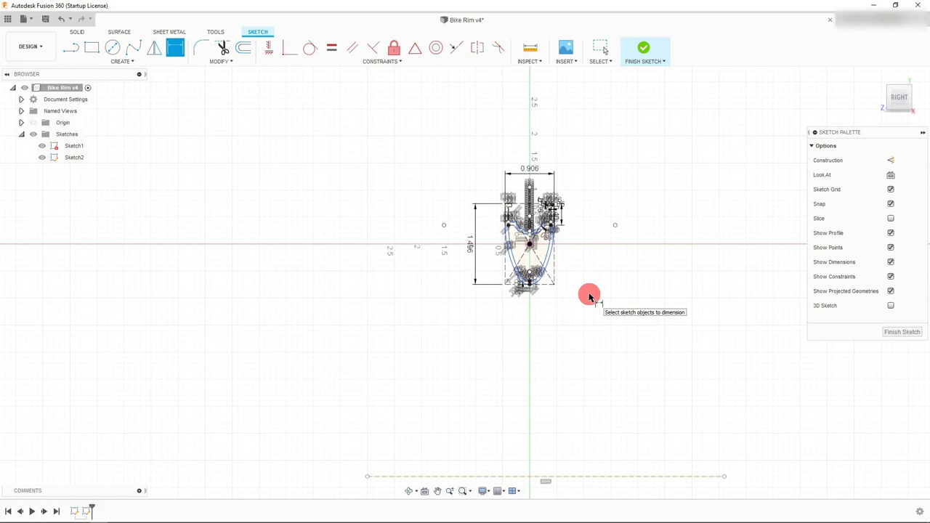
scroll(550, 218, up, 3)
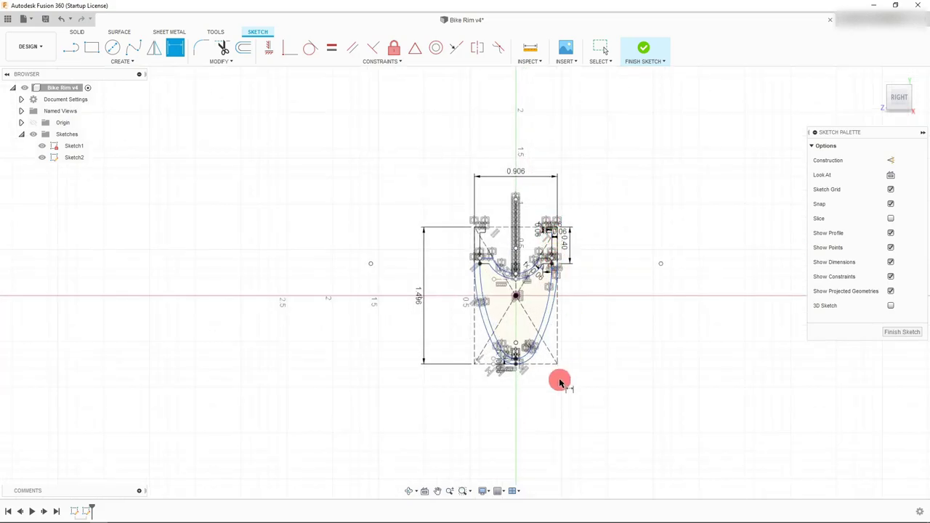
scroll(557, 374, up, 1)
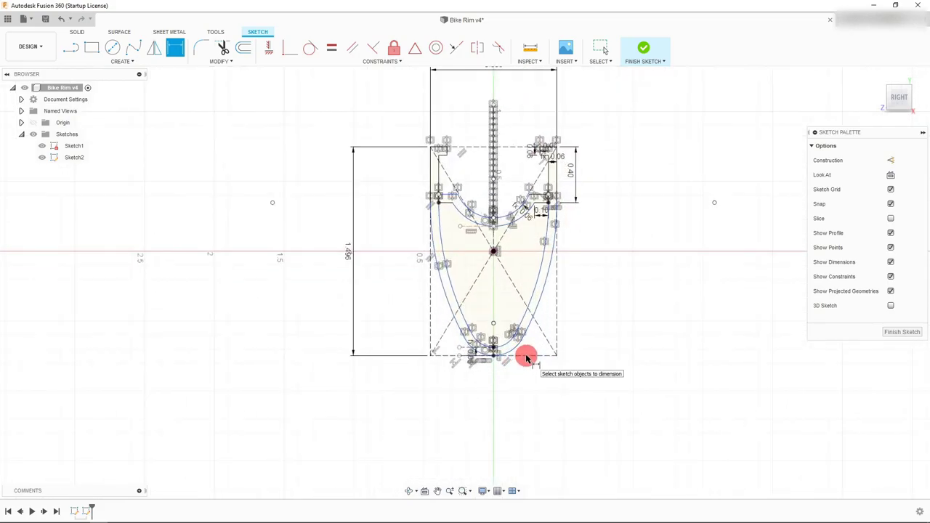
click(527, 357)
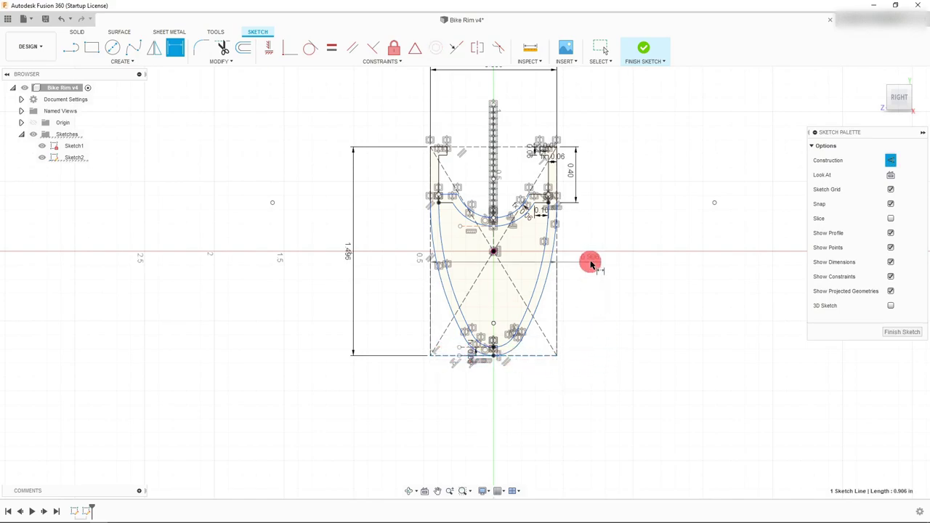
scroll(592, 264, down, 4)
scroll(612, 288, down, 1)
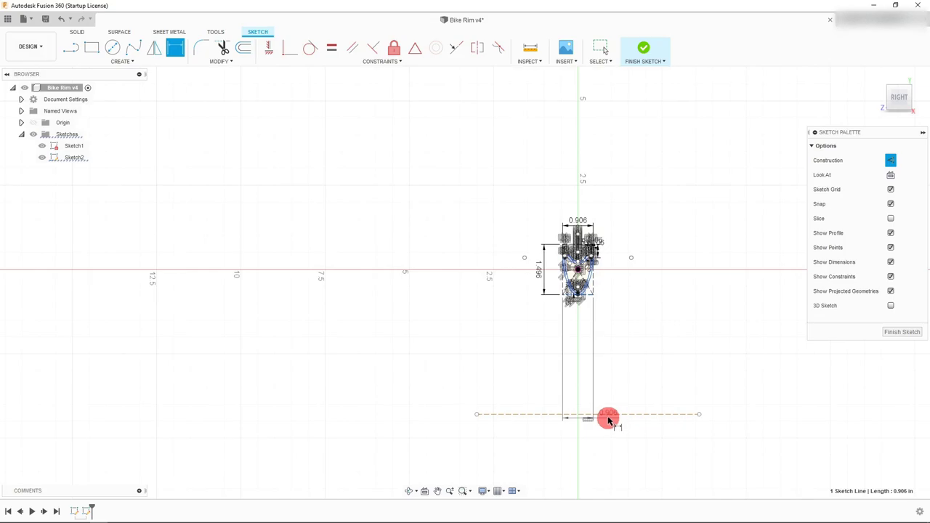
click(609, 416)
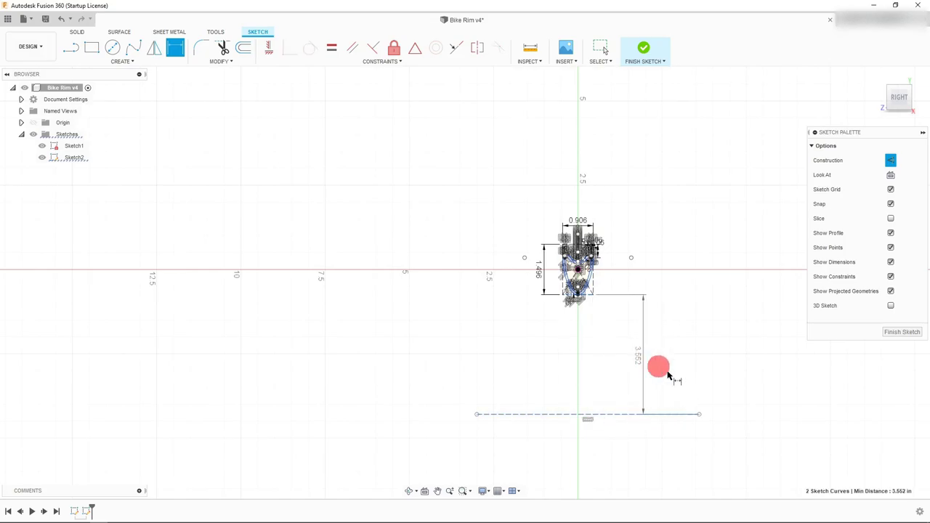
click(669, 374)
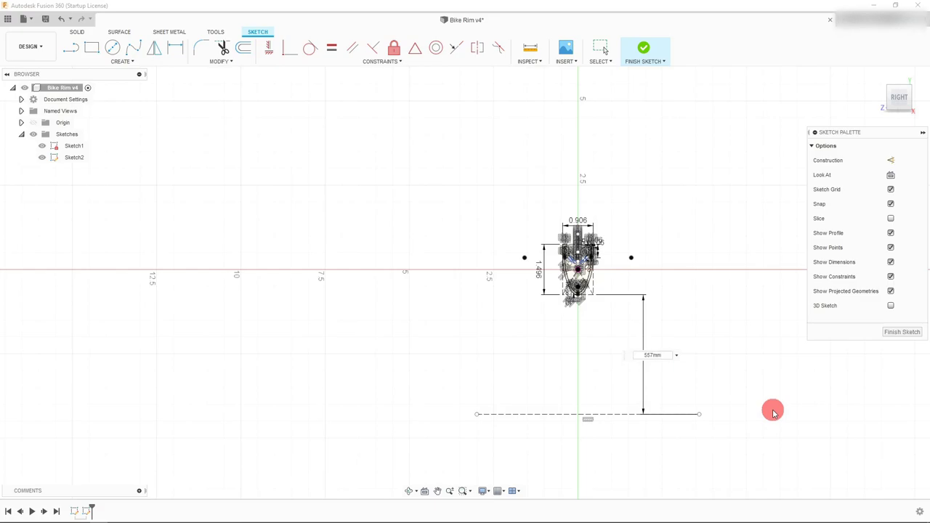
key(Return)
Step: Examine the mirrored rim profile and the placement of the construction line relative to its lower edge
scroll(635, 266, down, 5)
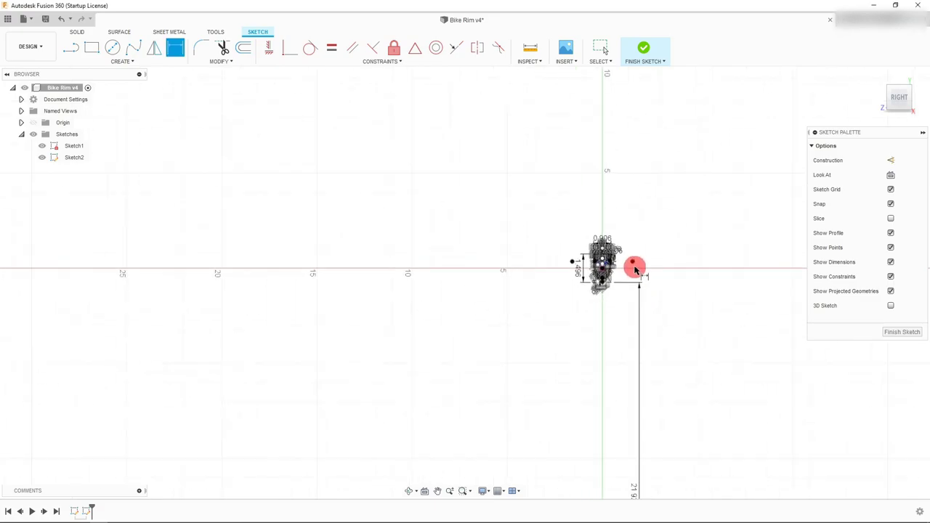
scroll(685, 366, down, 3)
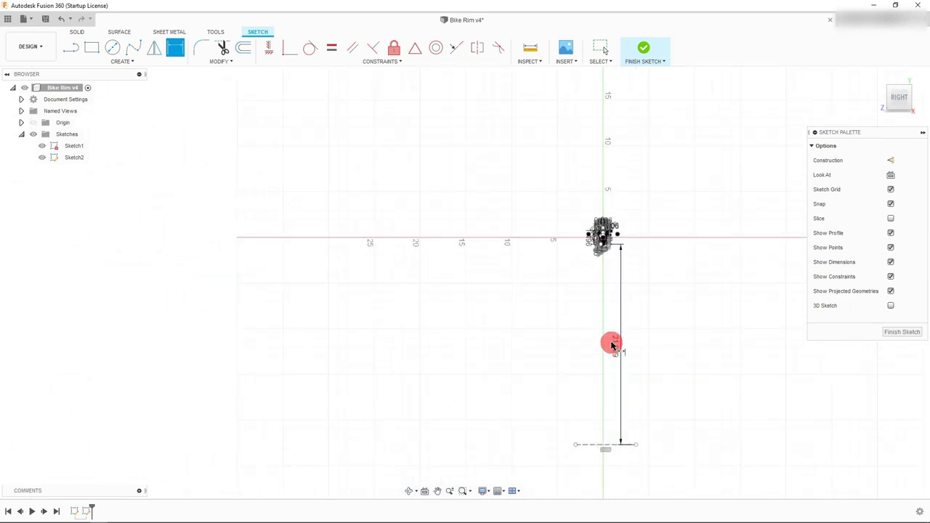
scroll(623, 234, up, 3)
scroll(591, 242, up, 5)
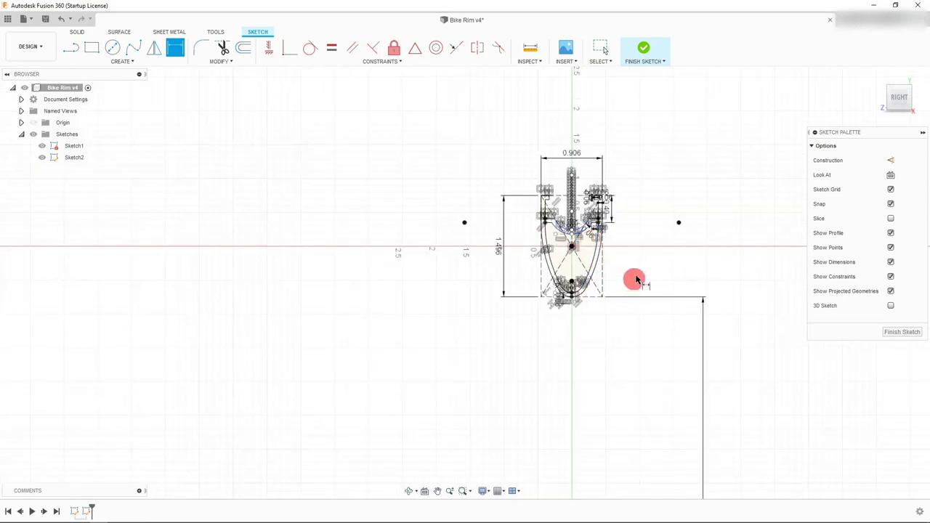
scroll(622, 265, up, 2)
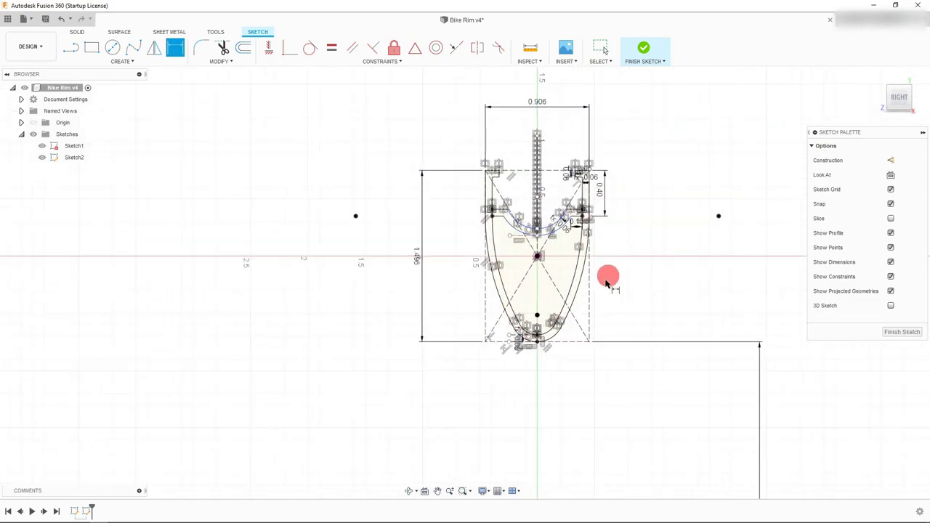
scroll(608, 325, up, 4)
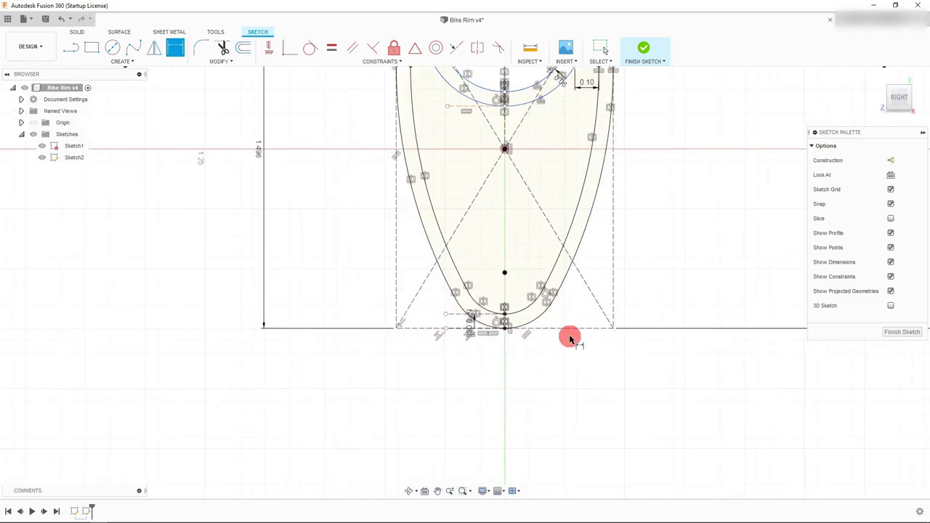
scroll(529, 365, down, 2)
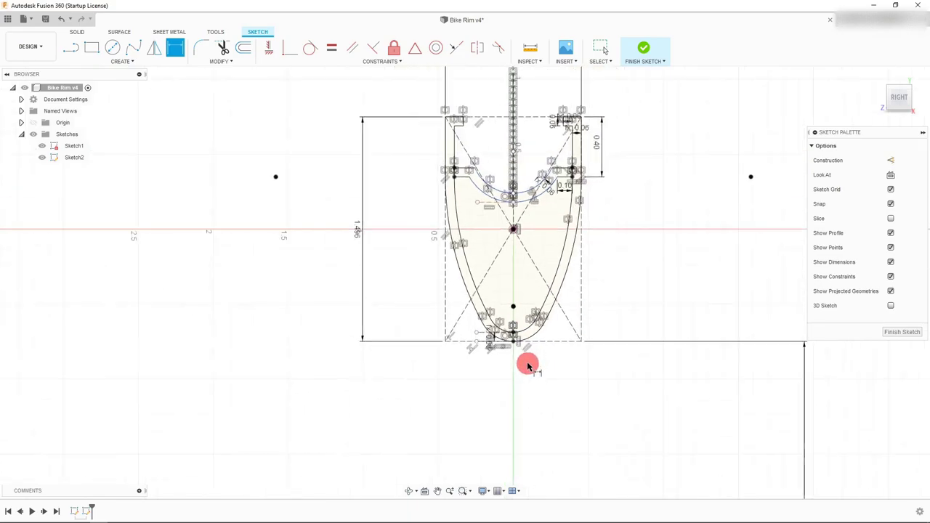
scroll(596, 328, up, 1)
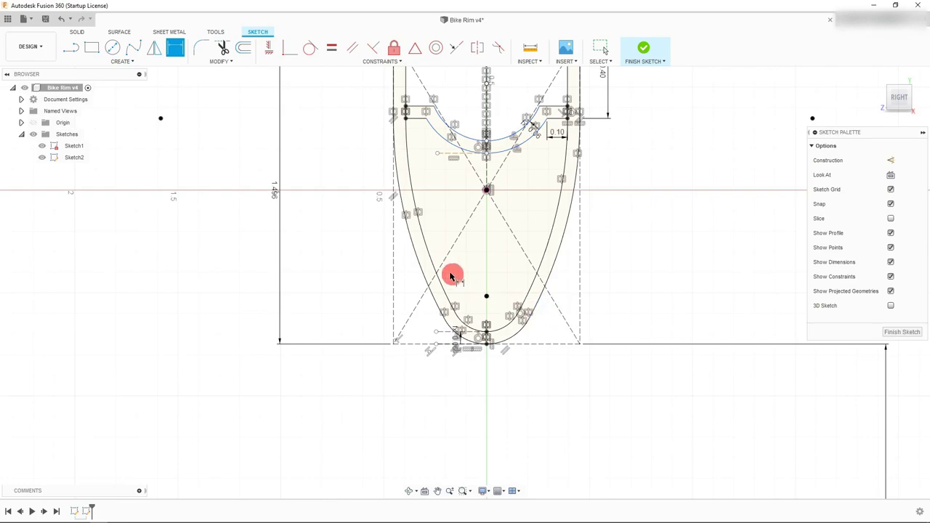
scroll(509, 258, down, 2)
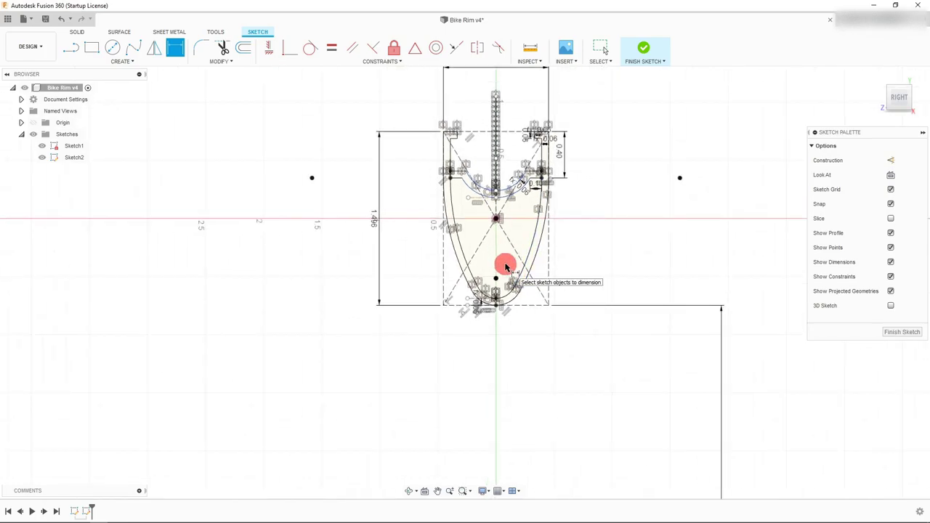
scroll(523, 283, down, 2)
scroll(574, 241, down, 3)
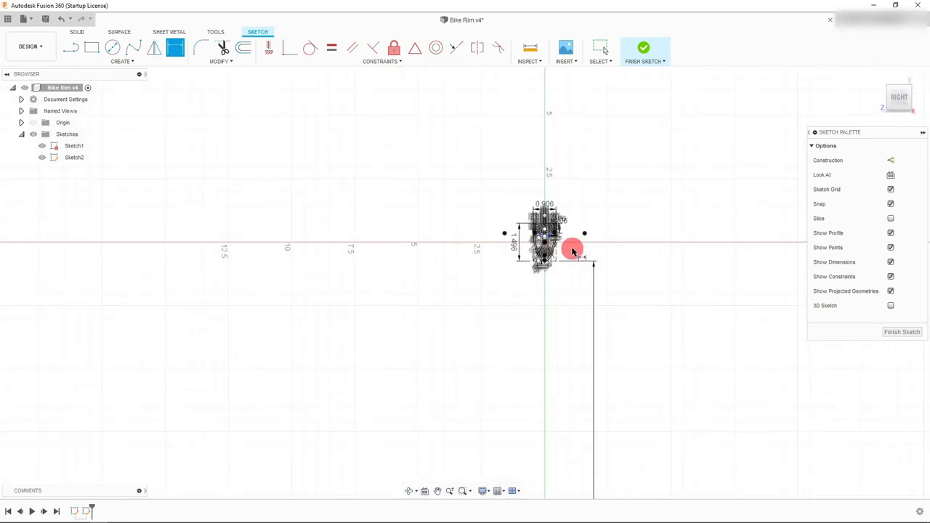
scroll(582, 260, down, 1)
scroll(594, 283, down, 1)
scroll(607, 324, down, 1)
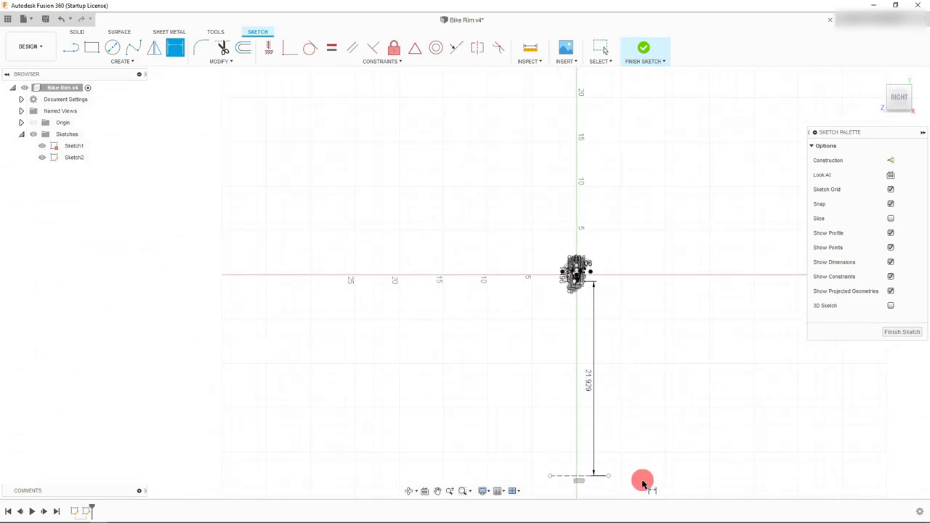
scroll(641, 487, up, 1)
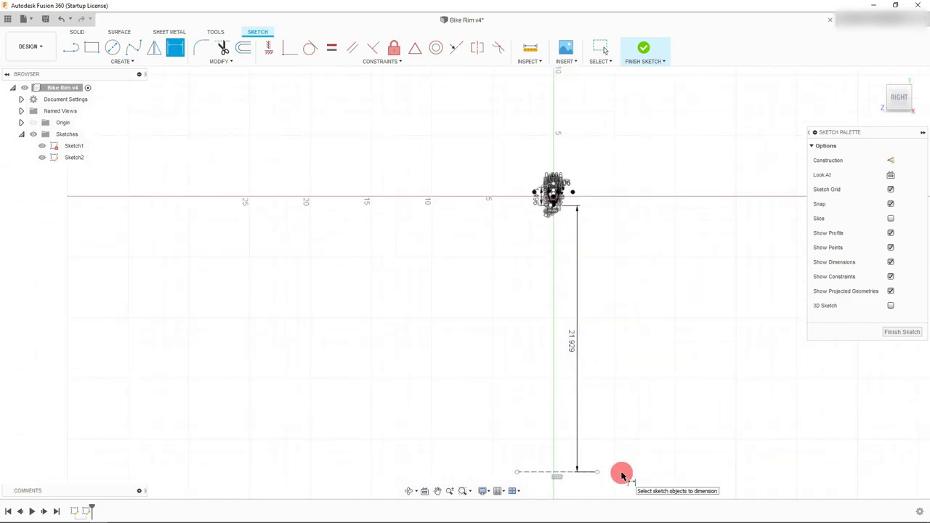
Step: Leave the dimension command and finish the rim profile sketch
key(Escape)
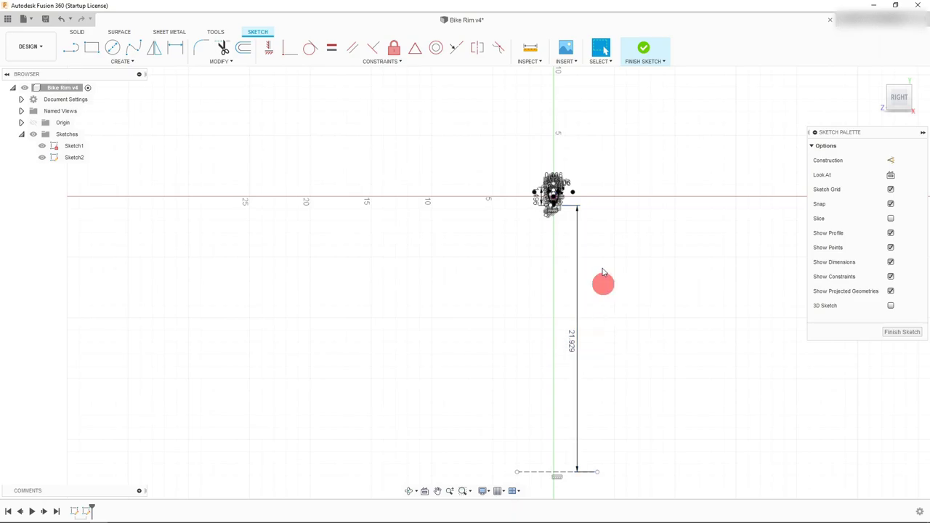
scroll(521, 395, down, 1)
scroll(632, 434, up, 1)
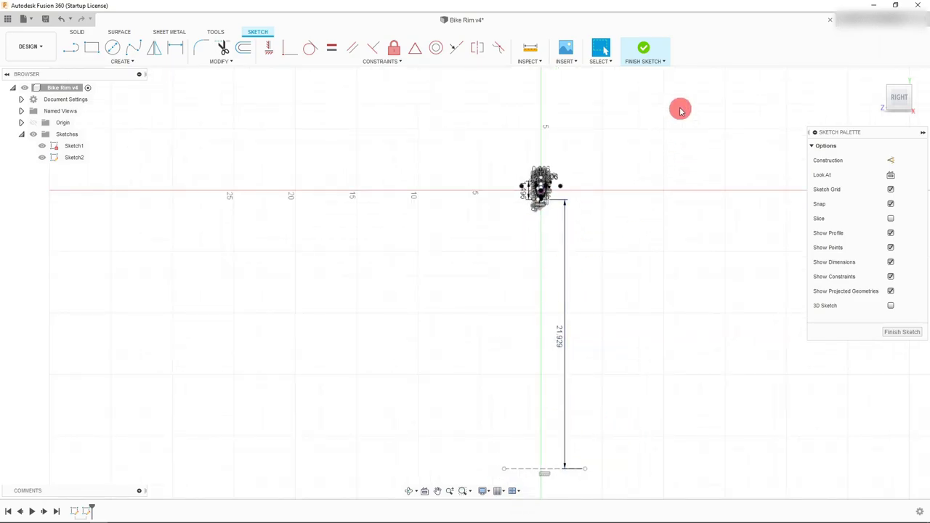
click(647, 54)
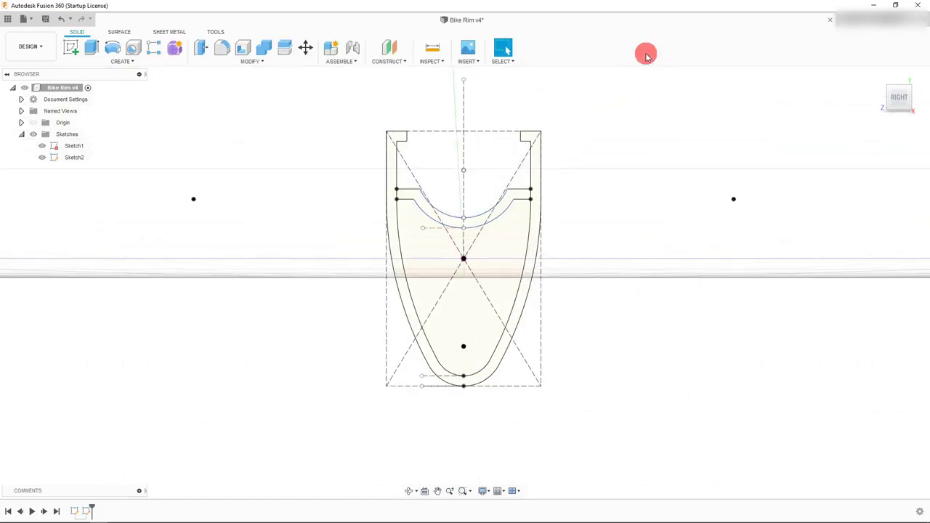
Step: Start a Revolve with the outer rim wall and the curved inner bridge as its two profiles
scroll(489, 166, down, 3)
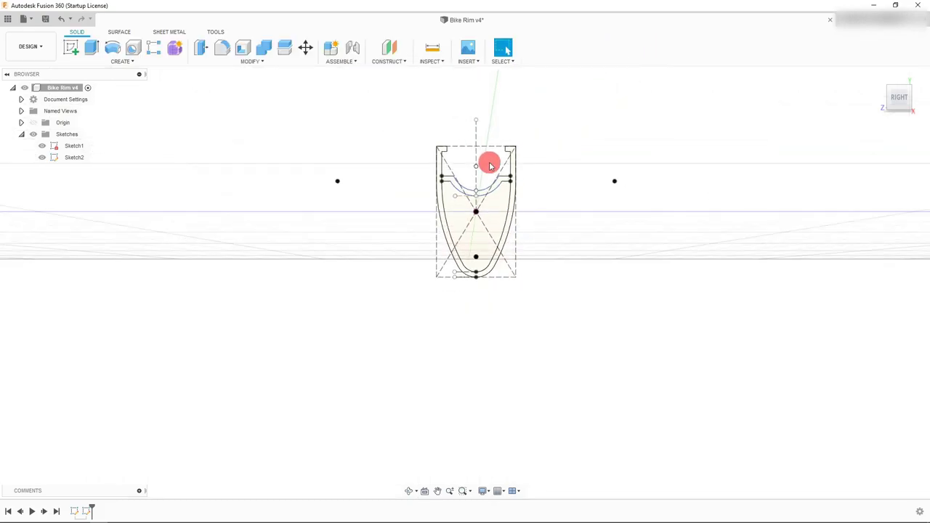
click(114, 51)
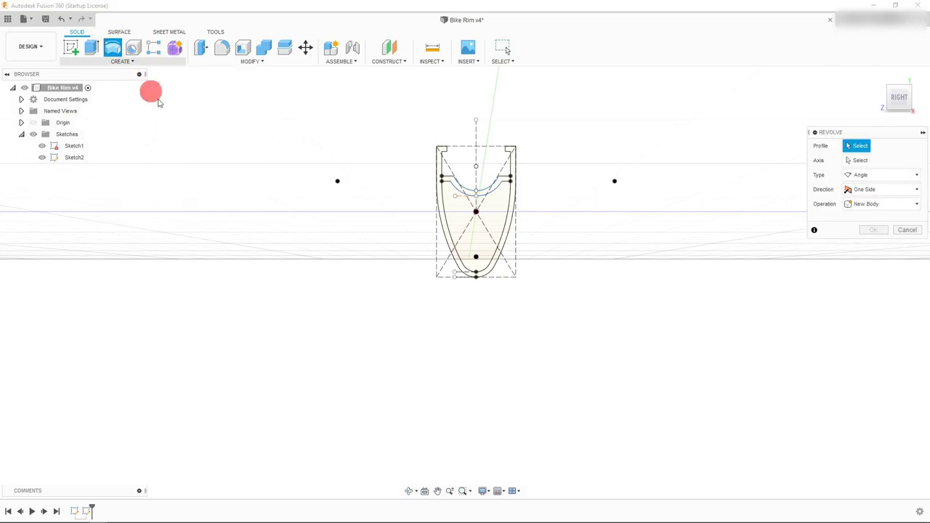
scroll(494, 197, up, 3)
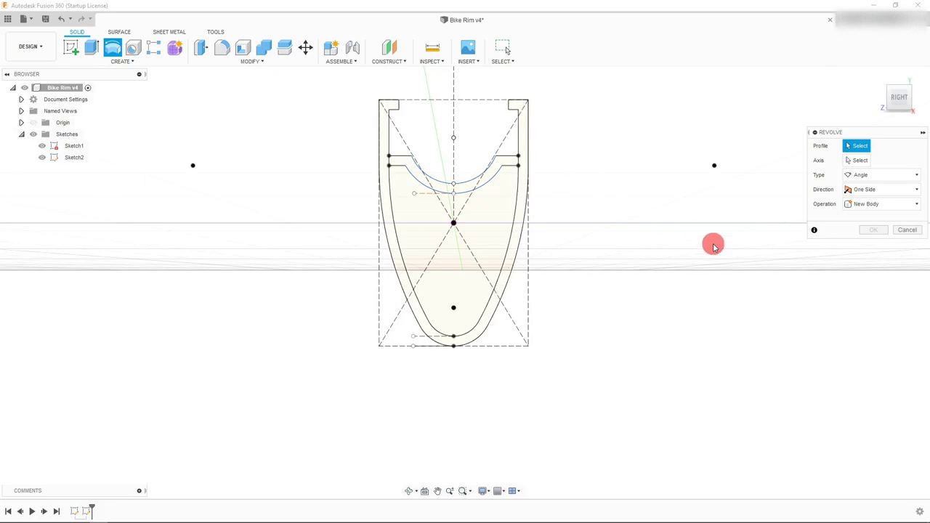
click(527, 146)
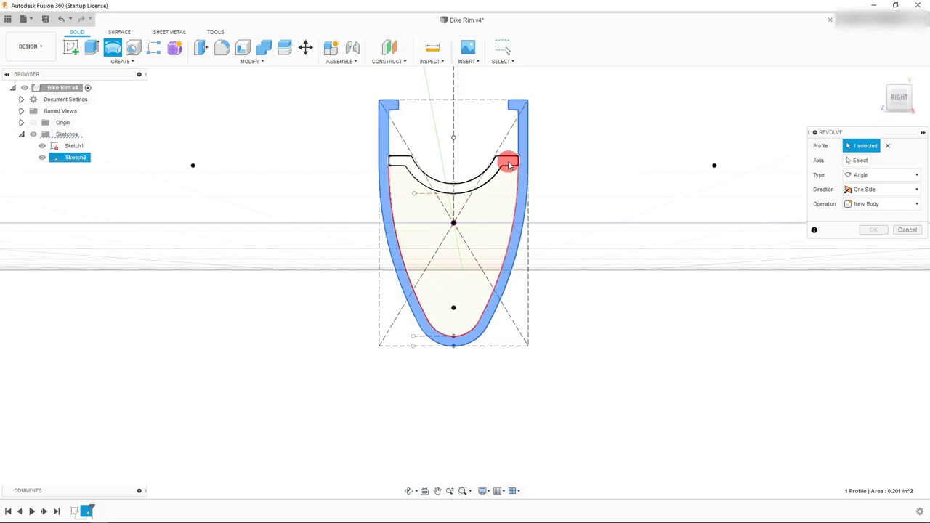
click(509, 164)
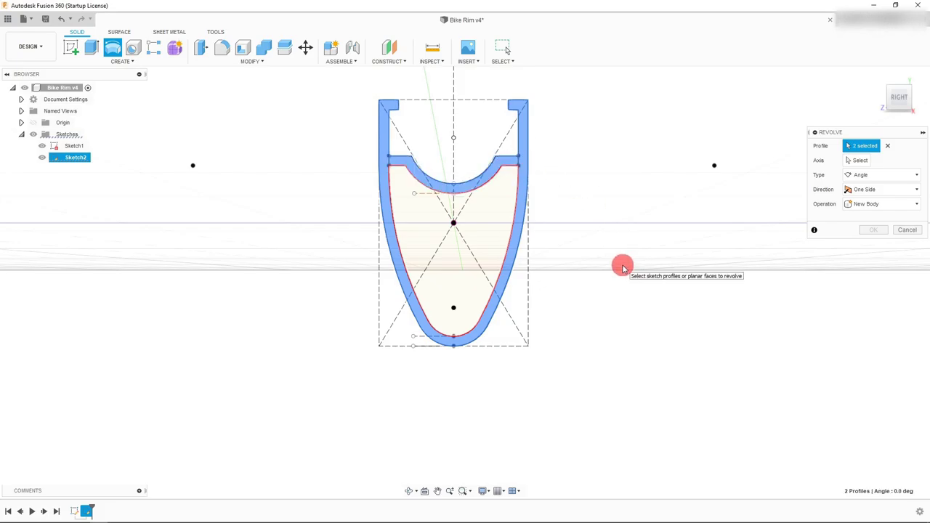
Step: Set the horizontal construction line far below the rim profile as the axis of the Revolve
middle_drag(671, 205, 769, 199)
click(867, 163)
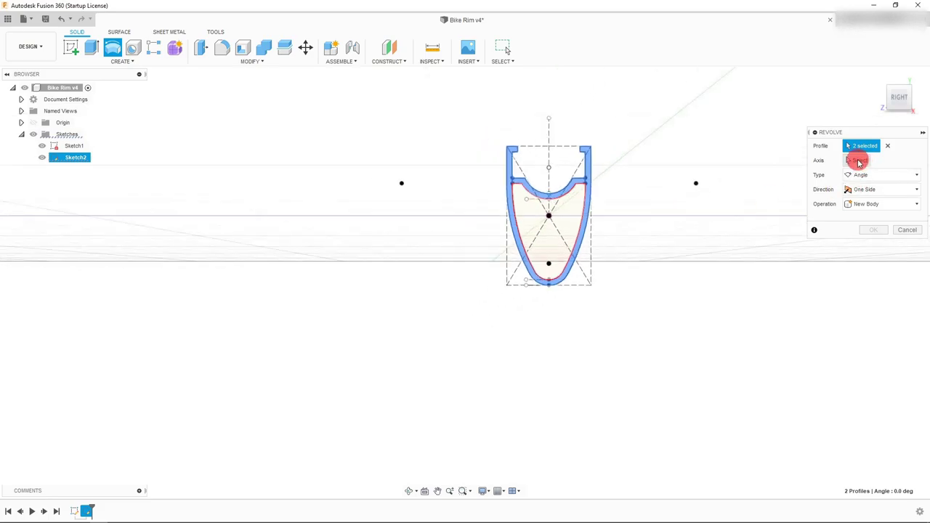
scroll(675, 191, down, 5)
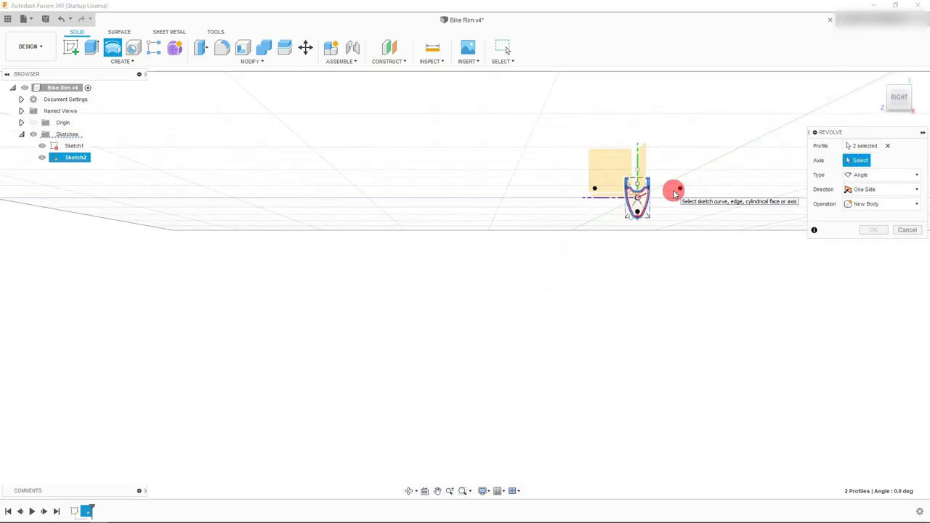
shift+middle_drag(548, 231, 525, 284)
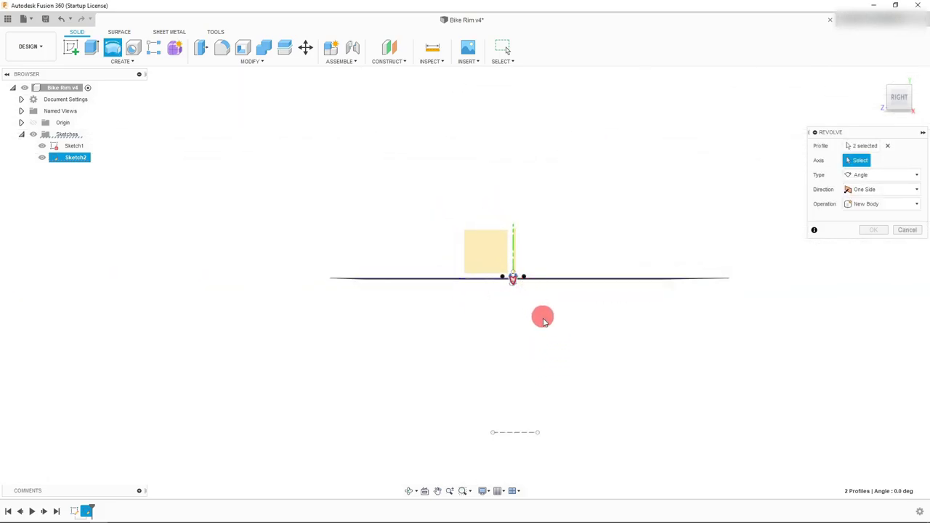
shift+middle_drag(517, 425, 534, 436)
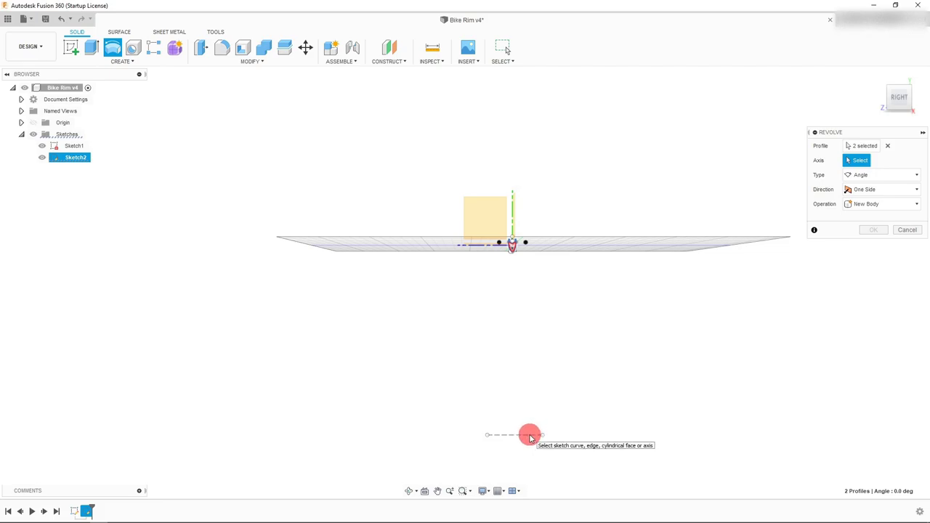
click(530, 436)
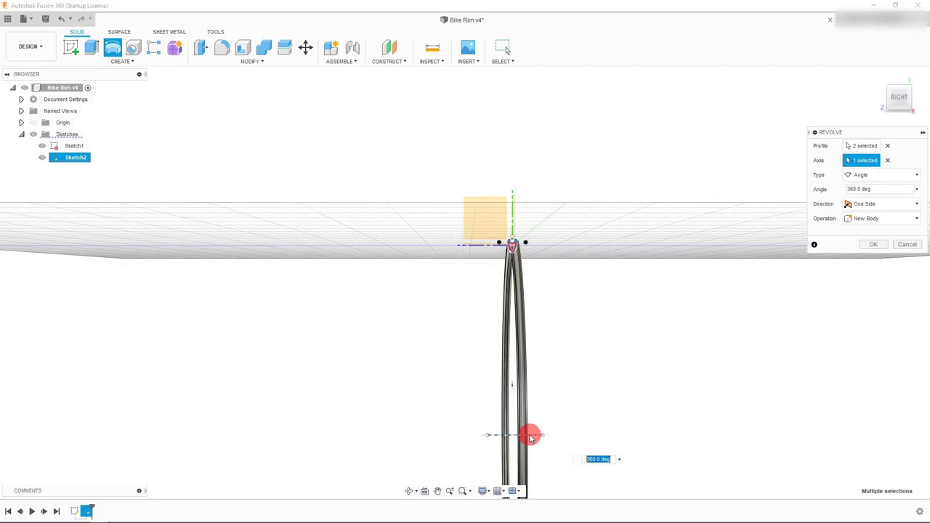
Step: Check the full rim preview from several views and complete the 360-degree, one-sided Revolve as a new body
shift+middle_drag(530, 434, 632, 328)
click(899, 108)
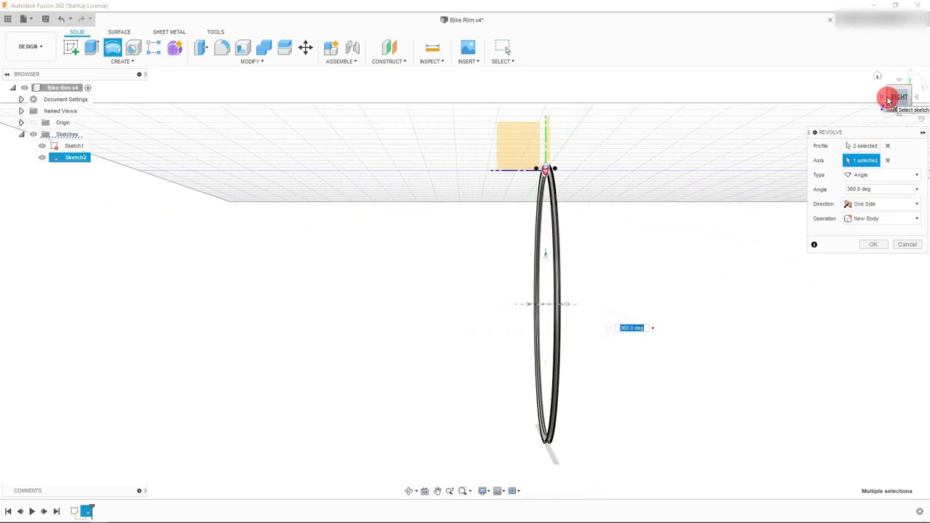
click(893, 101)
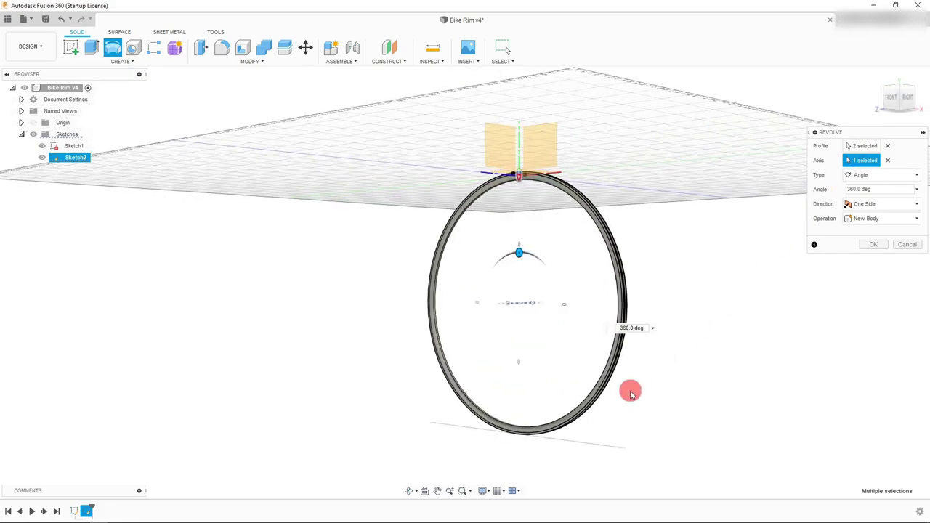
scroll(618, 401, up, 5)
scroll(609, 363, up, 2)
scroll(596, 407, down, 4)
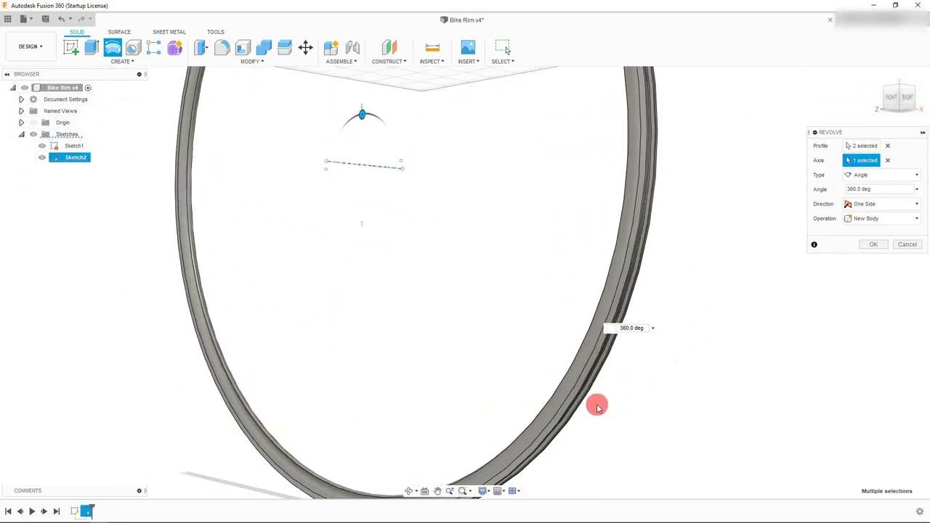
scroll(633, 213, up, 5)
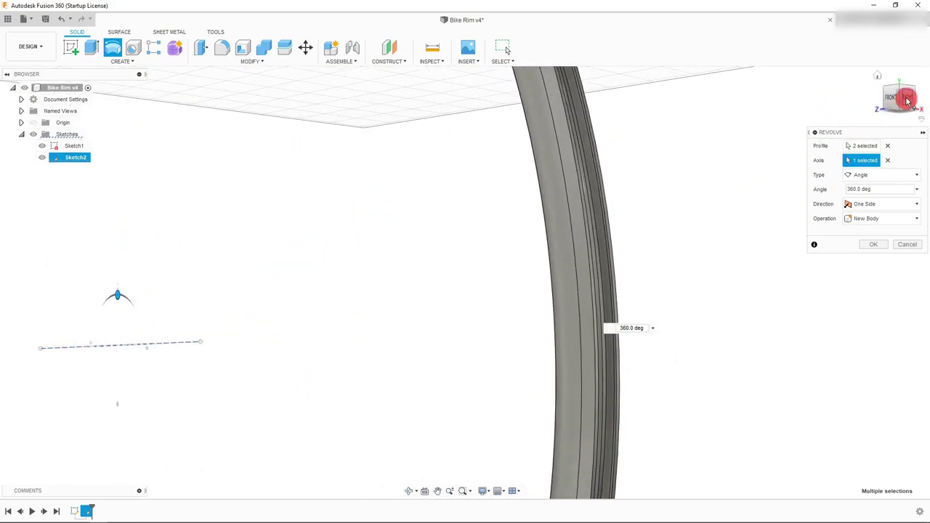
click(905, 100)
scroll(546, 269, down, 8)
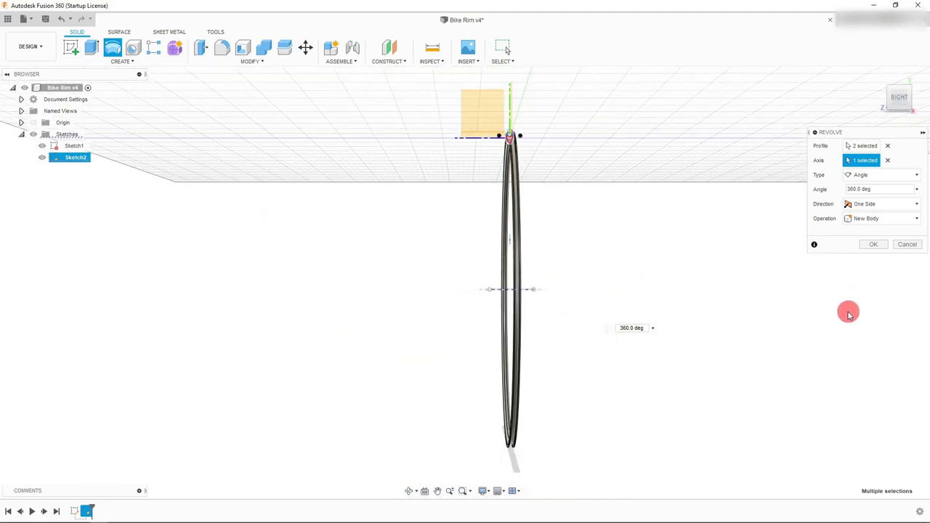
click(870, 245)
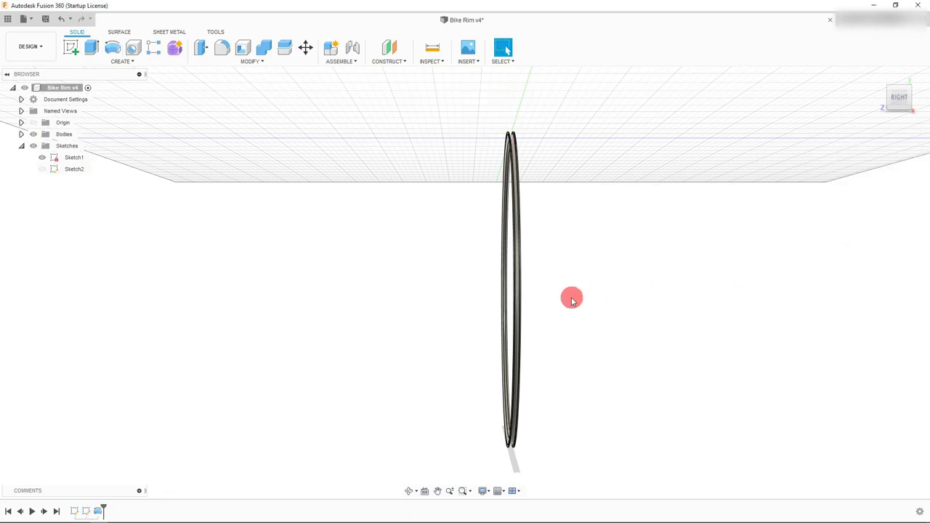
Step: Inspect the revolved rim body from different angles with Free Orbit
click(416, 494)
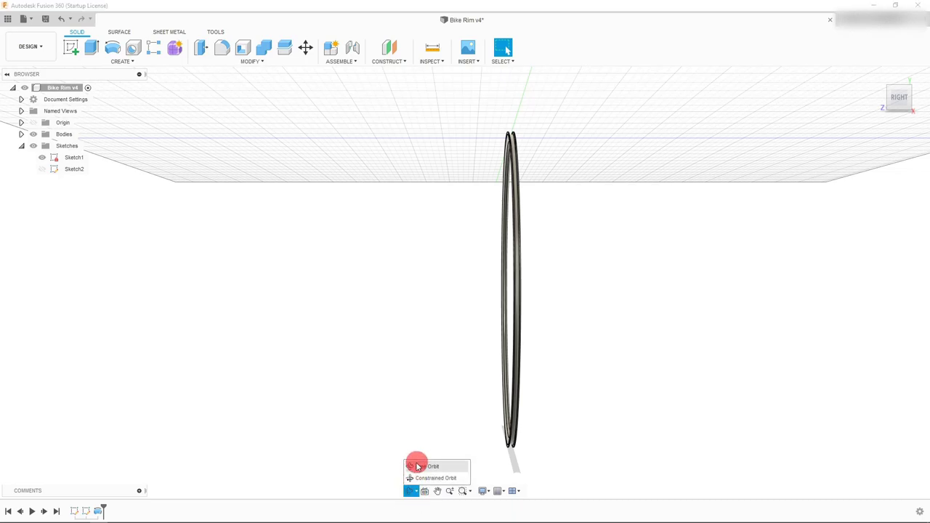
click(418, 468)
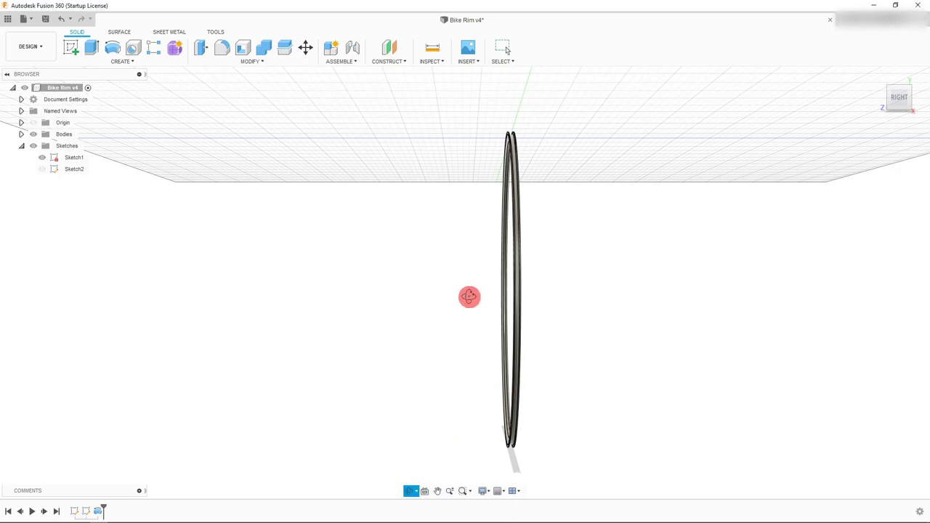
drag(469, 297, 429, 392)
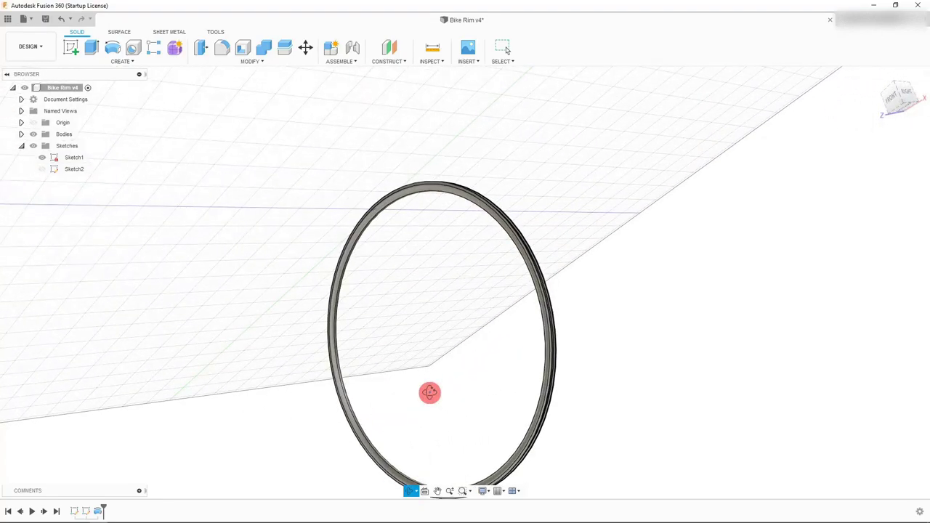
drag(470, 219, 638, 239)
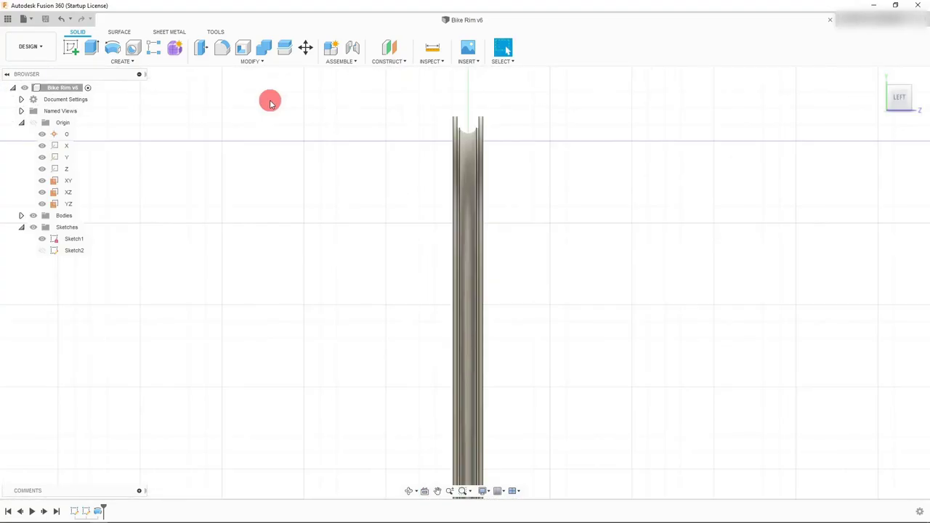
Step: Create a section analysis of the rim on the YZ plane at 0.00 in distance with hatching shown
click(59, 205)
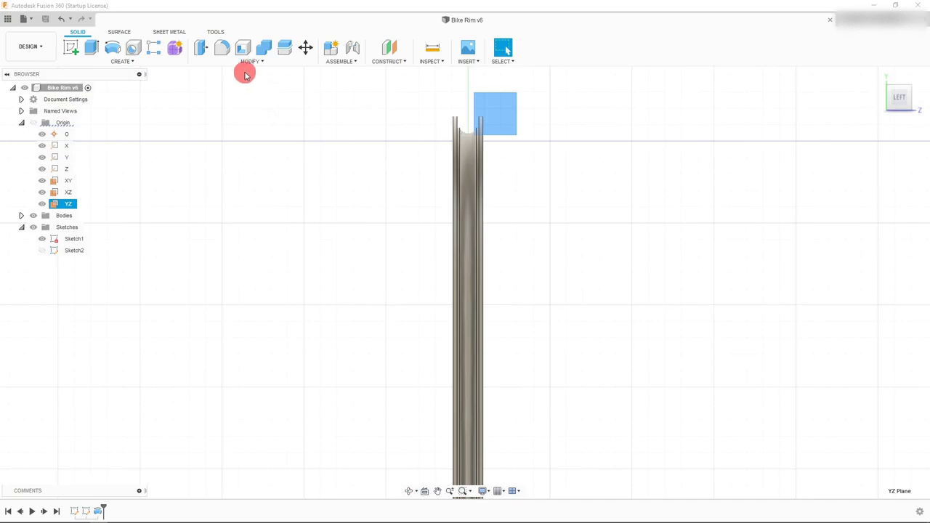
click(216, 32)
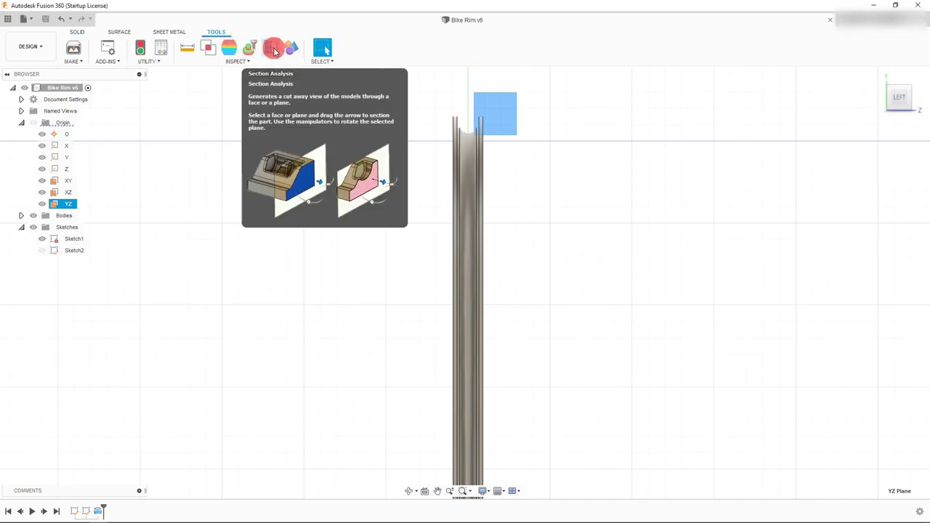
click(274, 49)
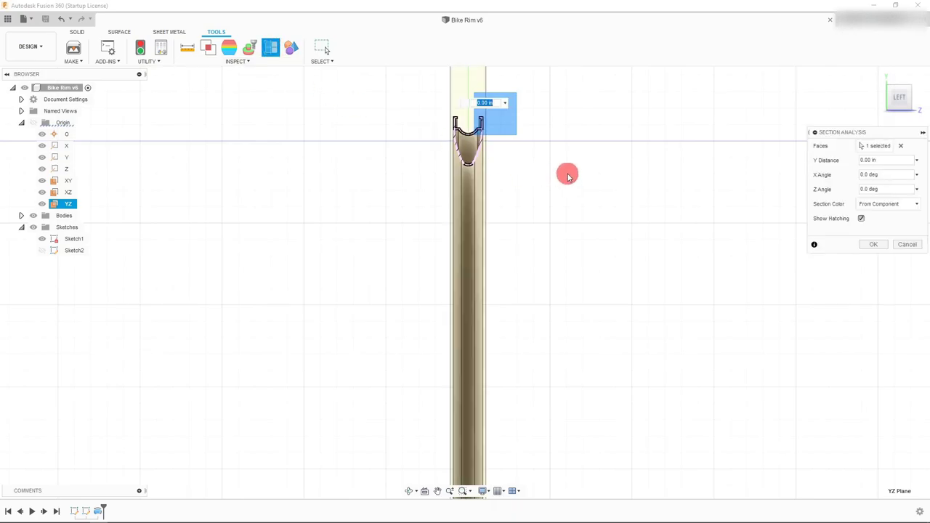
scroll(494, 137, up, 6)
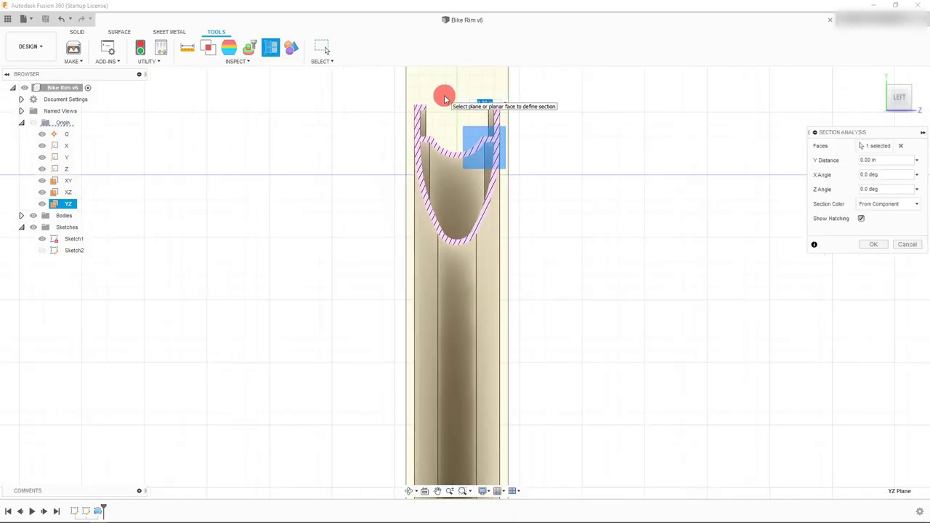
scroll(491, 195, up, 1)
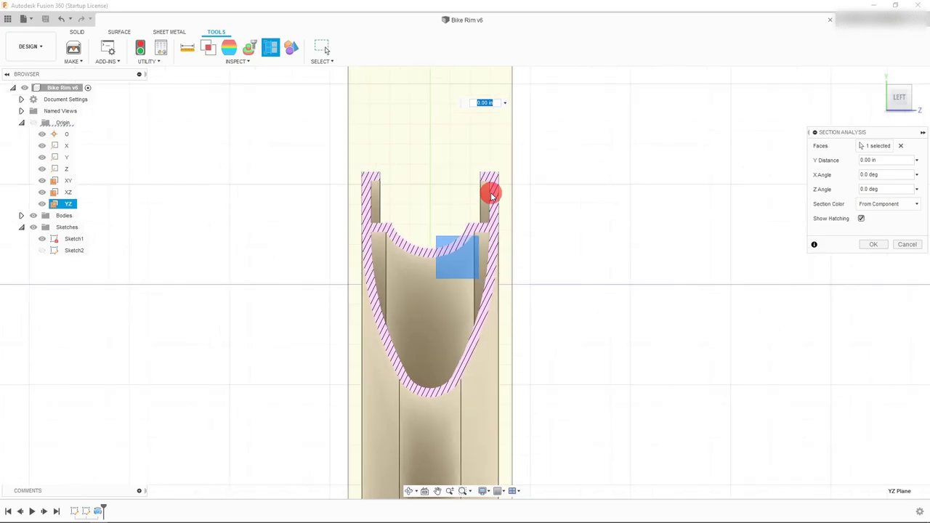
click(874, 245)
Step: Examine the sectioned rim's hatched wall profile and the half-rim cut from the left and back views
scroll(538, 256, down, 3)
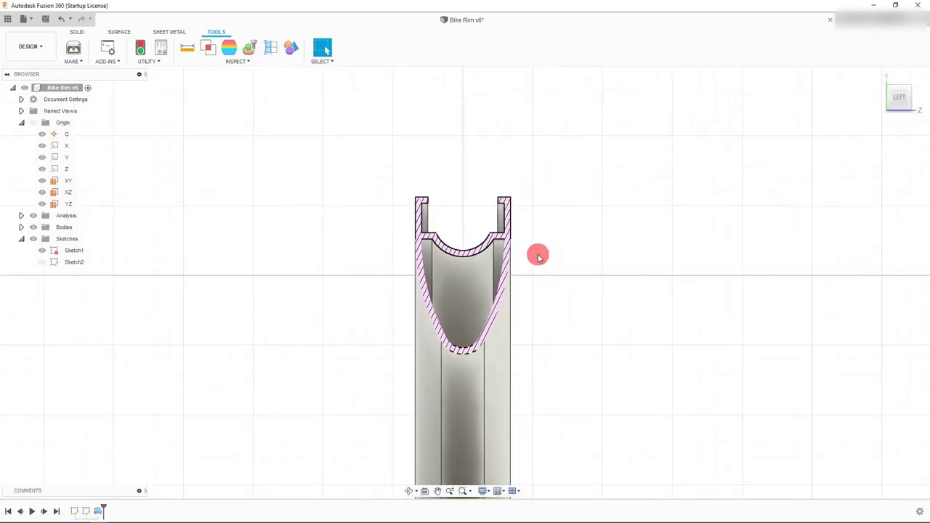
scroll(538, 256, up, 2)
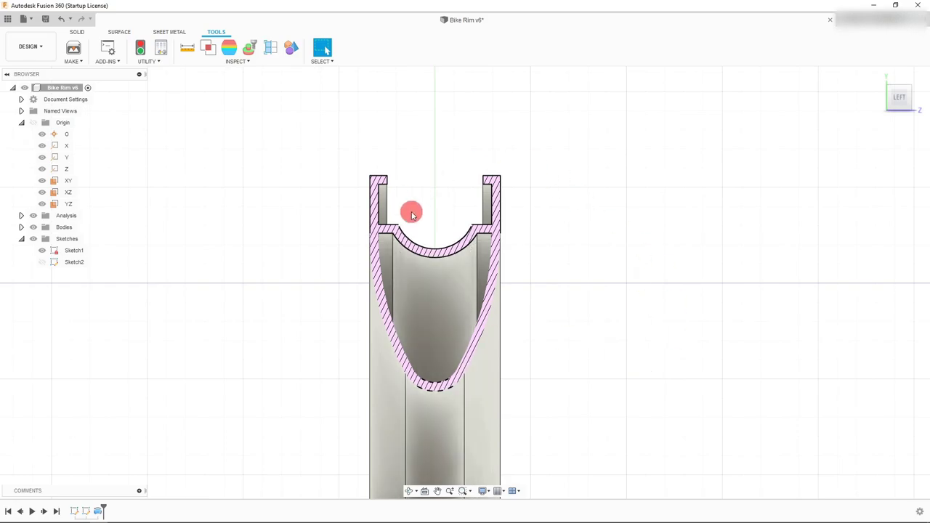
scroll(505, 262, down, 2)
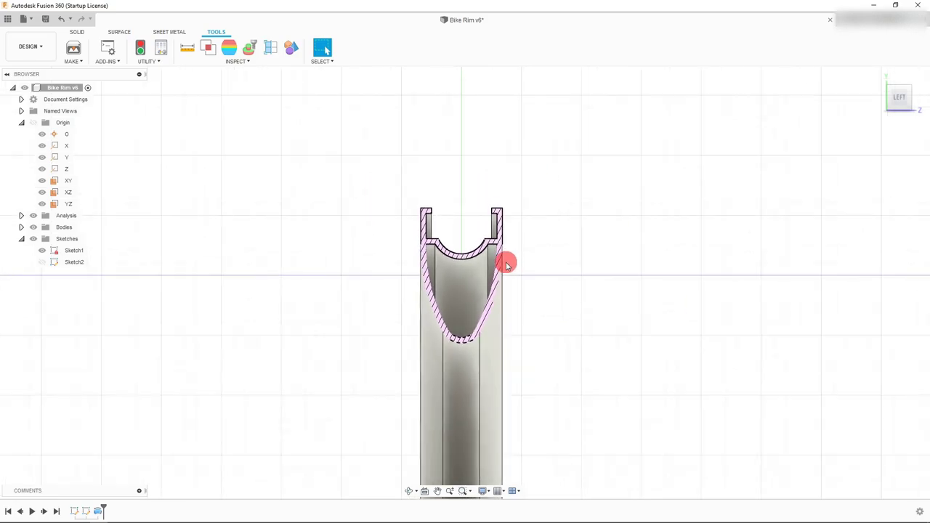
click(883, 102)
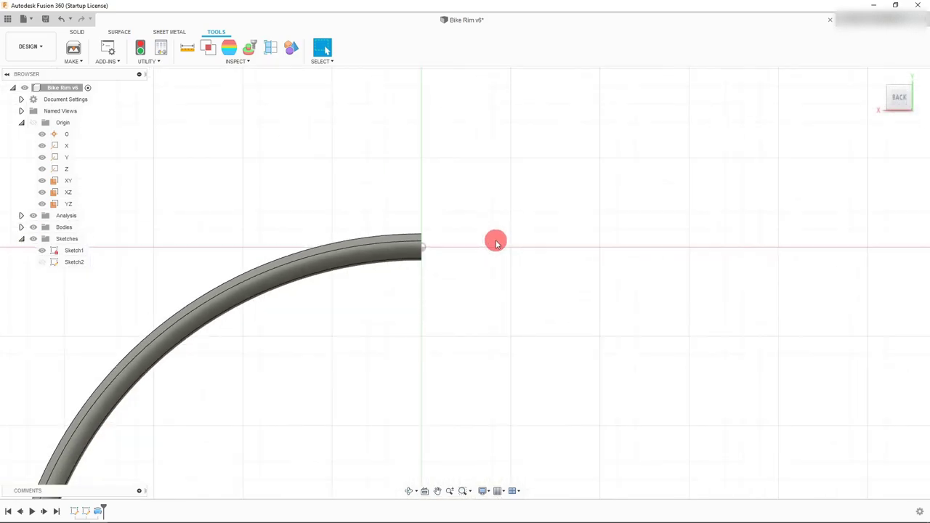
scroll(496, 243, down, 5)
scroll(505, 291, up, 2)
scroll(504, 291, down, 1)
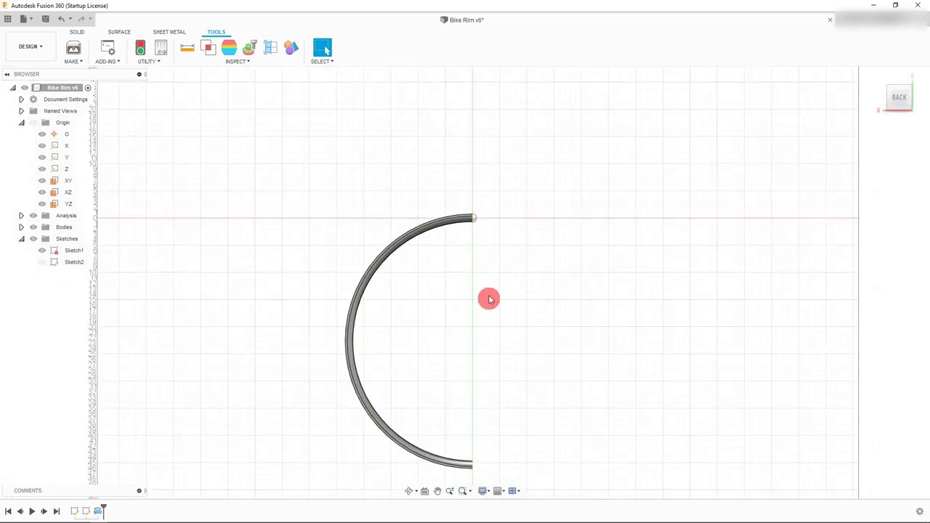
click(916, 101)
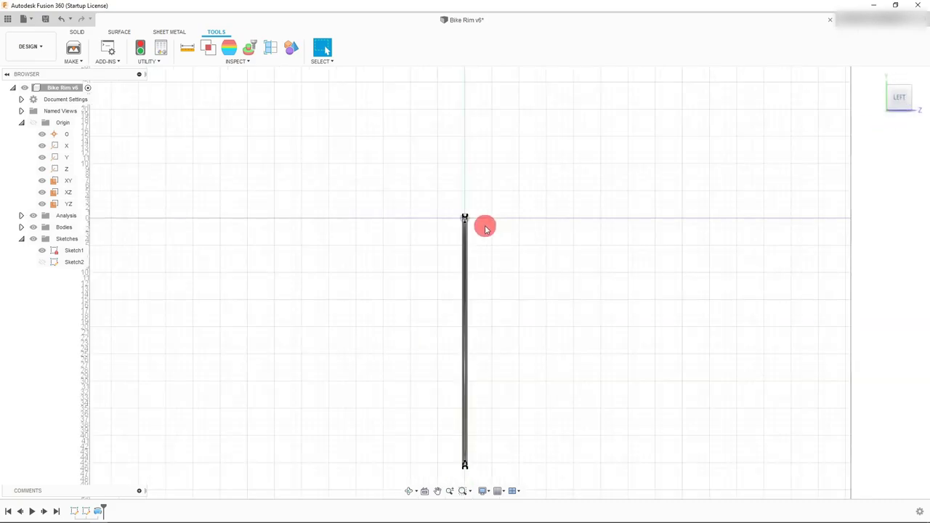
scroll(459, 212, up, 2)
scroll(460, 214, up, 6)
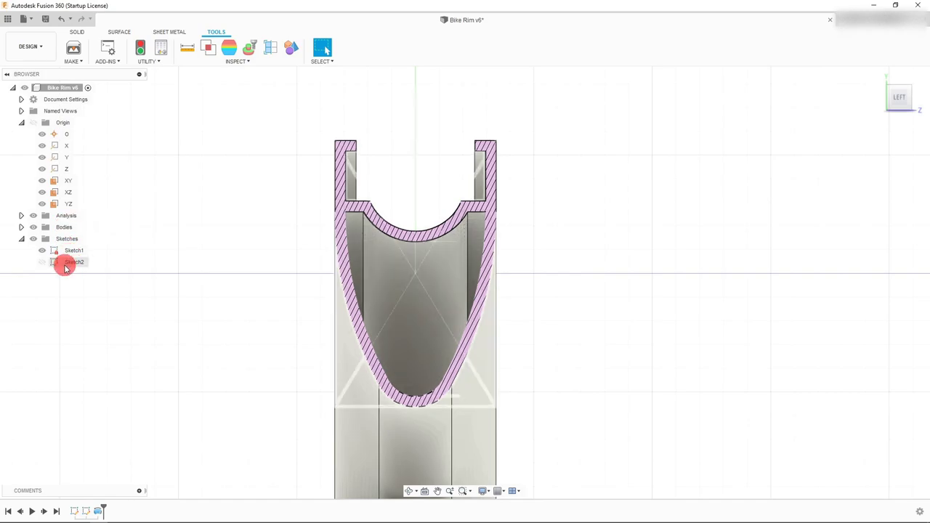
Step: Create a new sketch on the YZ origin plane
click(54, 203)
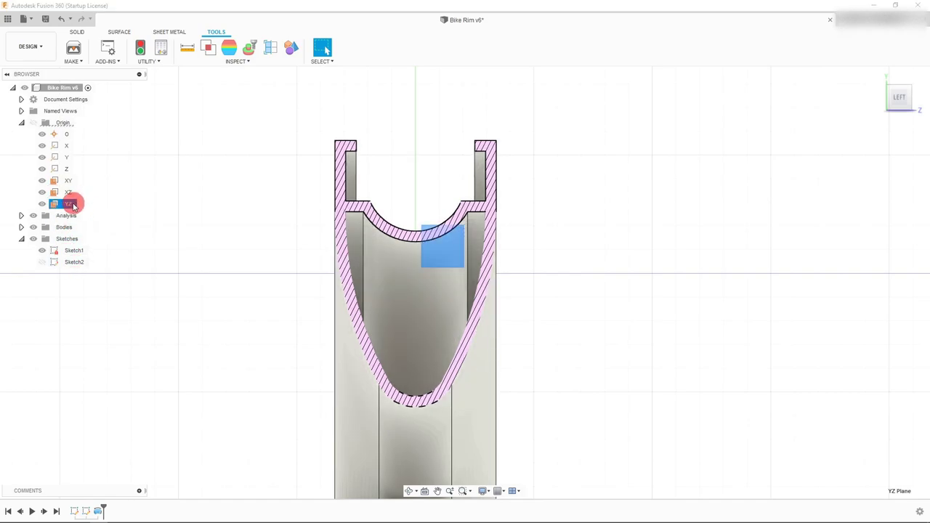
click(80, 32)
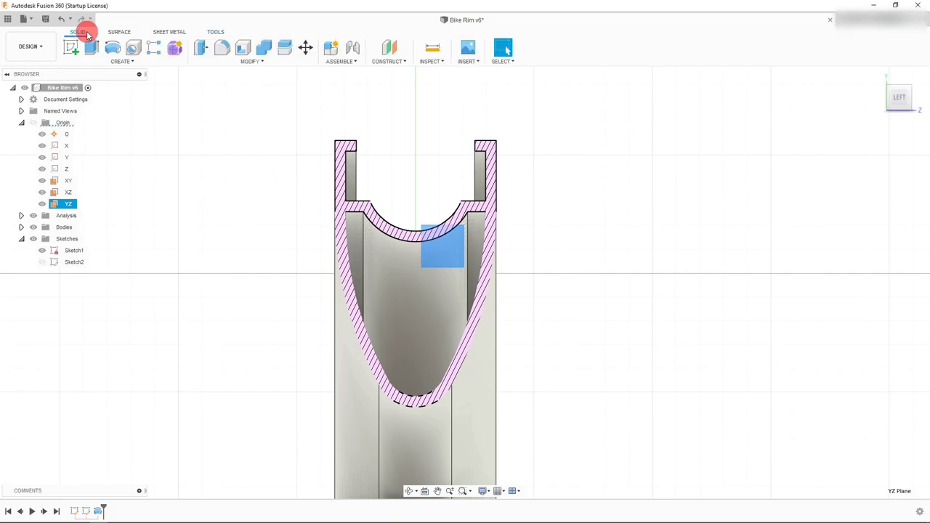
click(72, 51)
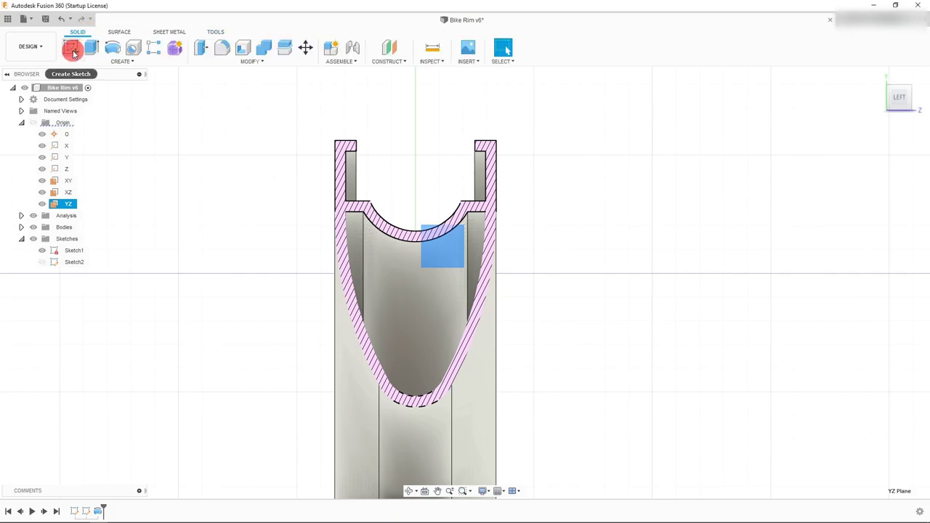
click(484, 225)
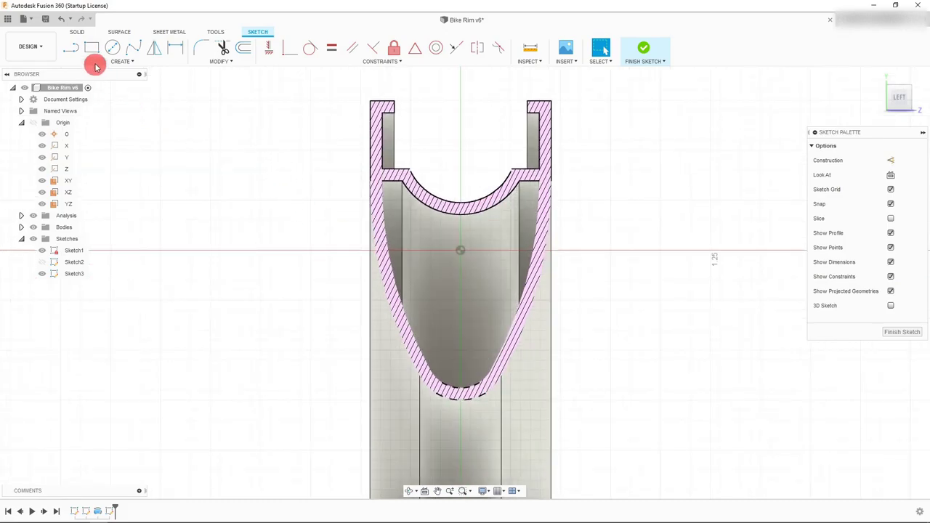
Step: Sketch a center rectangle about 0.14 in wide and 0.27 in tall on the vertical centreline, low inside the rim cavity
click(94, 55)
click(107, 62)
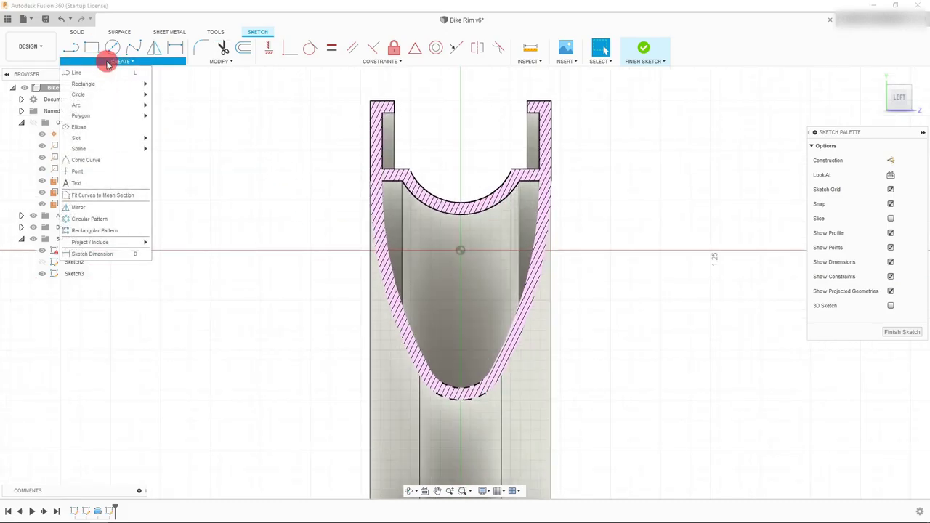
mouse_move(105, 85)
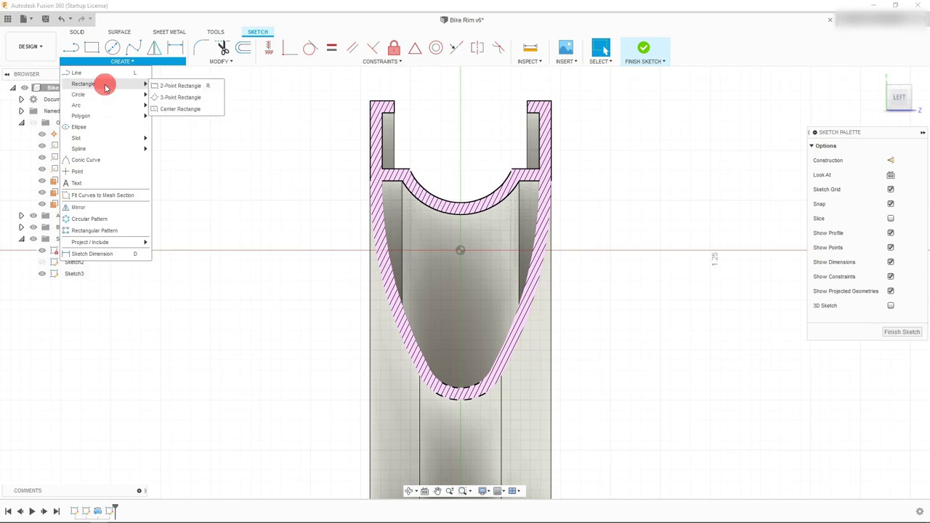
click(173, 111)
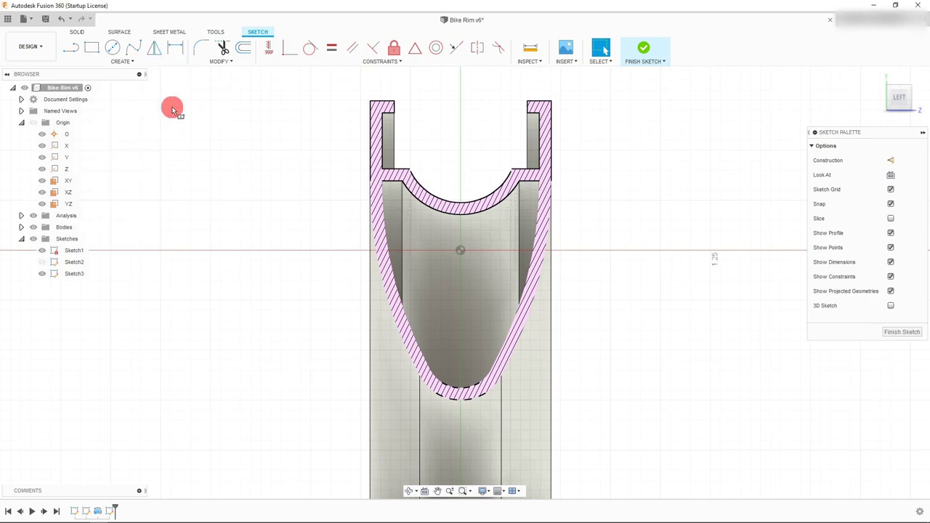
click(461, 339)
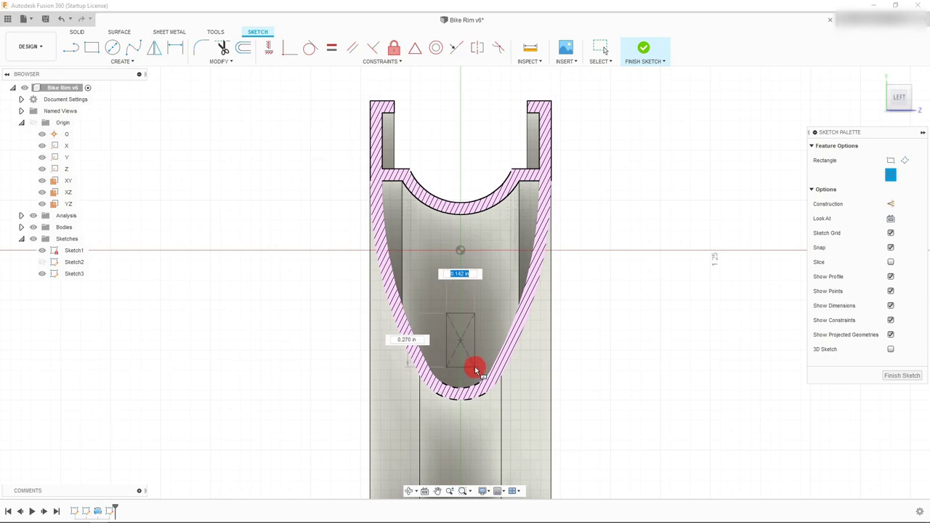
click(474, 366)
key(Escape)
Step: Align the rectangle's center point vertically with the sketch origin using a Horizontal/Vertical constraint
click(460, 341)
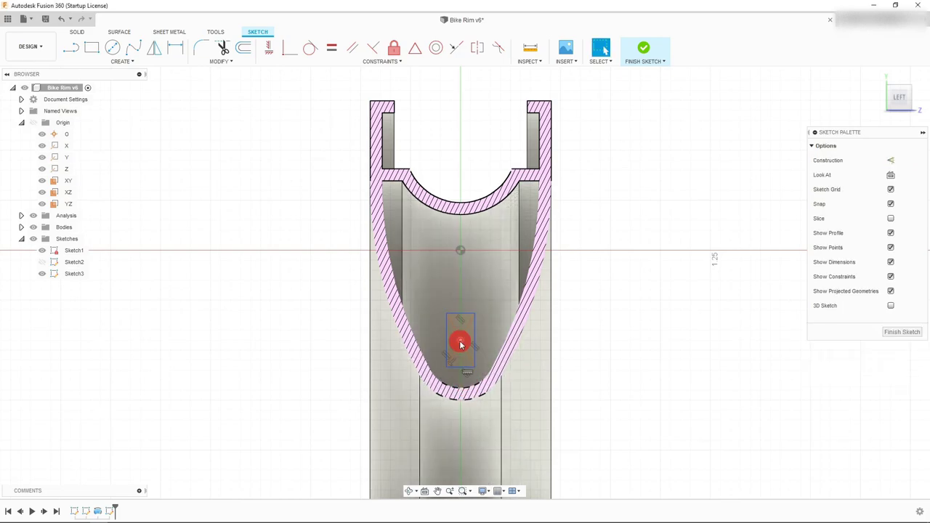
mouse_move(461, 340)
mouse_down()
mouse_move(509, 272)
mouse_move(462, 252)
mouse_up()
ctrl+click(460, 251)
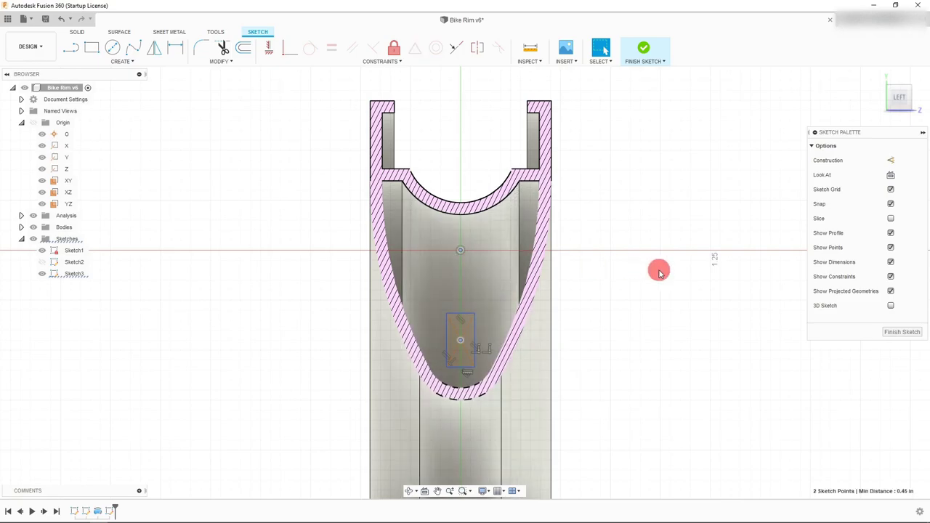
click(270, 49)
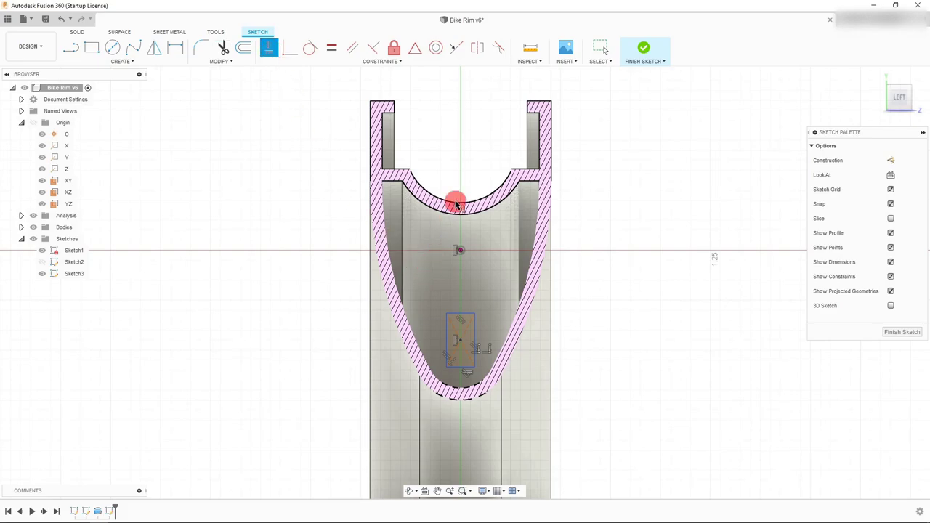
key(Escape)
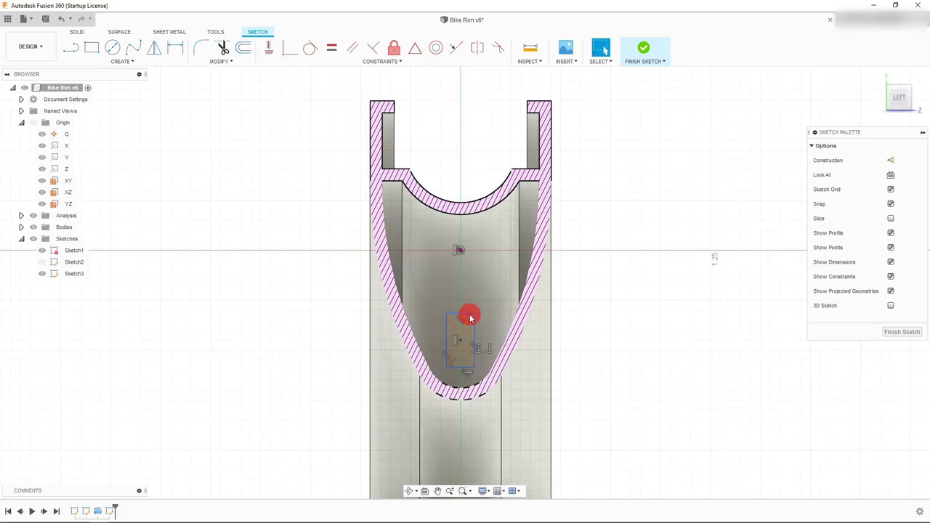
Step: Stretch the rectangle to about 0.88 in tall so that it passes through the rim's rounded lower wall
mouse_move(471, 315)
mouse_down()
mouse_move(472, 249)
mouse_move(475, 283)
mouse_up()
scroll(480, 294, down, 3)
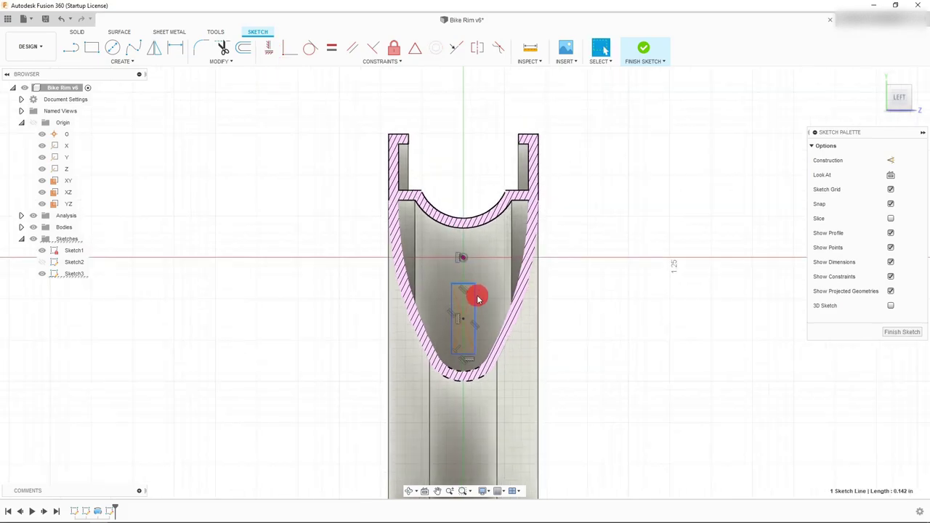
middle_drag(488, 376, 457, 314)
scroll(457, 313, up, 3)
mouse_move(456, 323)
mouse_down()
mouse_move(470, 374)
mouse_move(466, 420)
mouse_up()
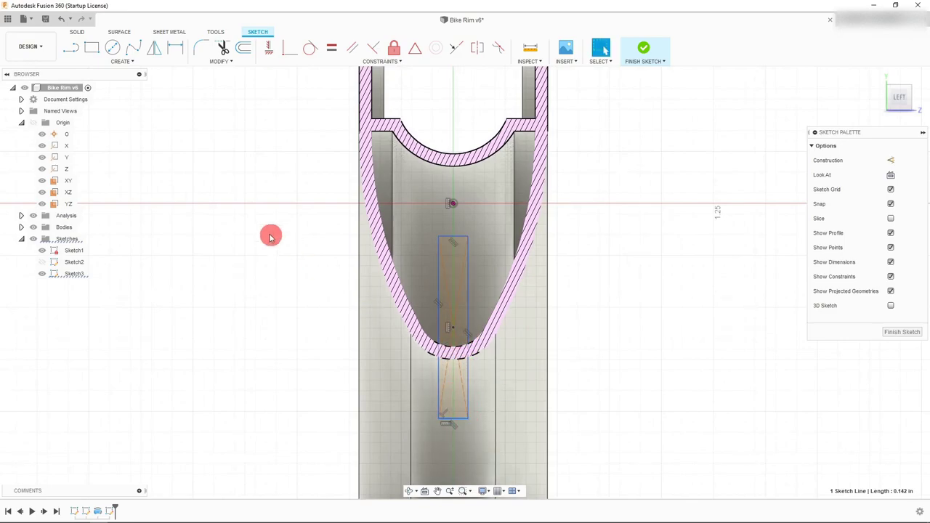
Step: Dimension the rectangle's width between its two long sides as 0.16 in
click(468, 283)
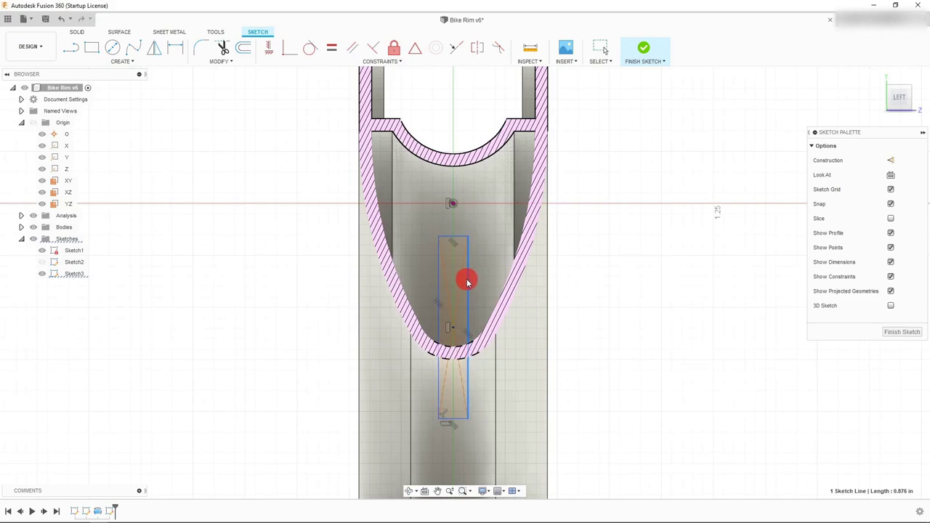
click(305, 271)
click(175, 48)
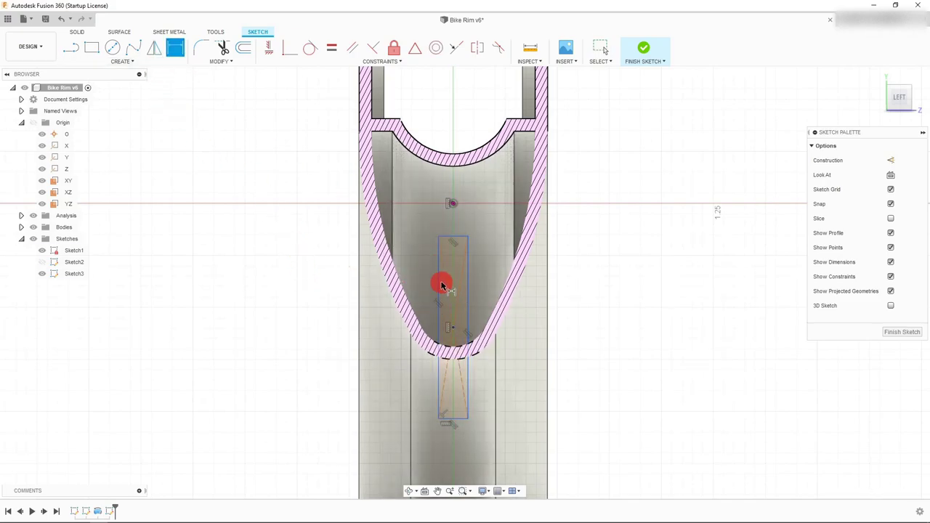
click(506, 305)
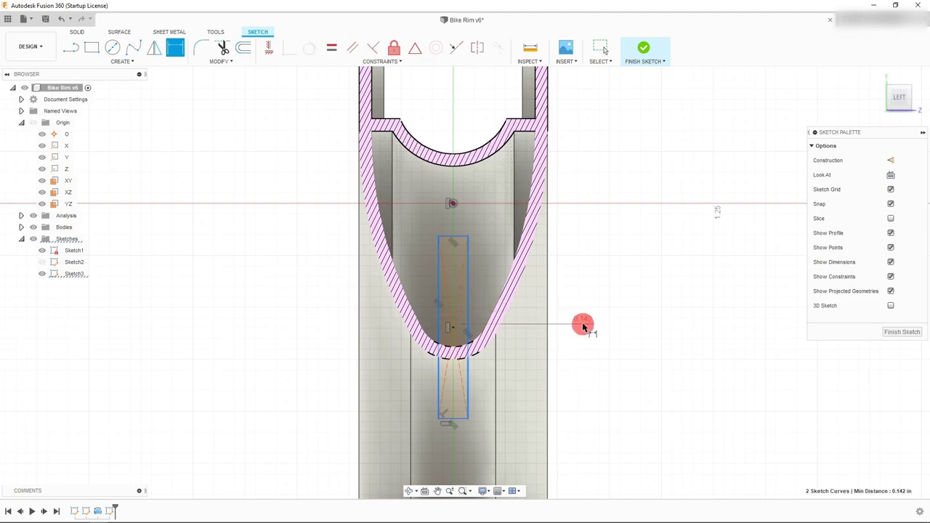
click(583, 327)
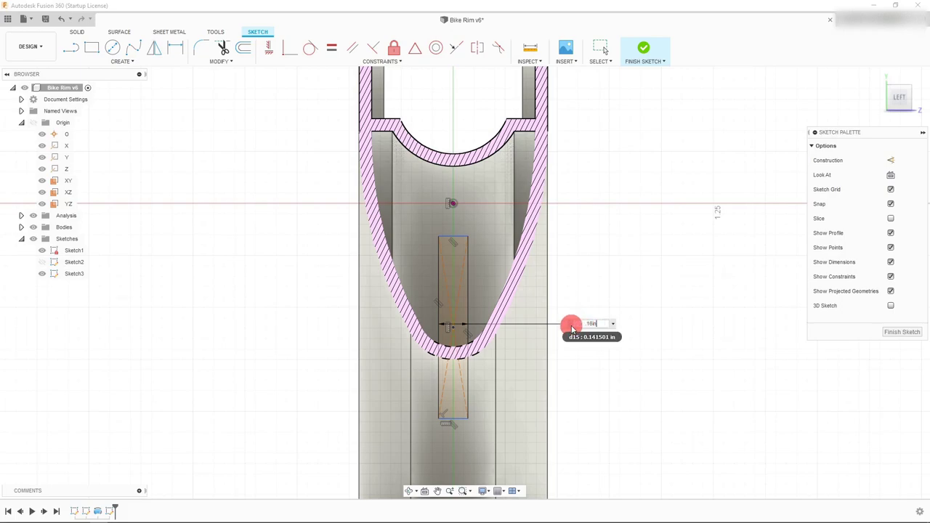
key(Return)
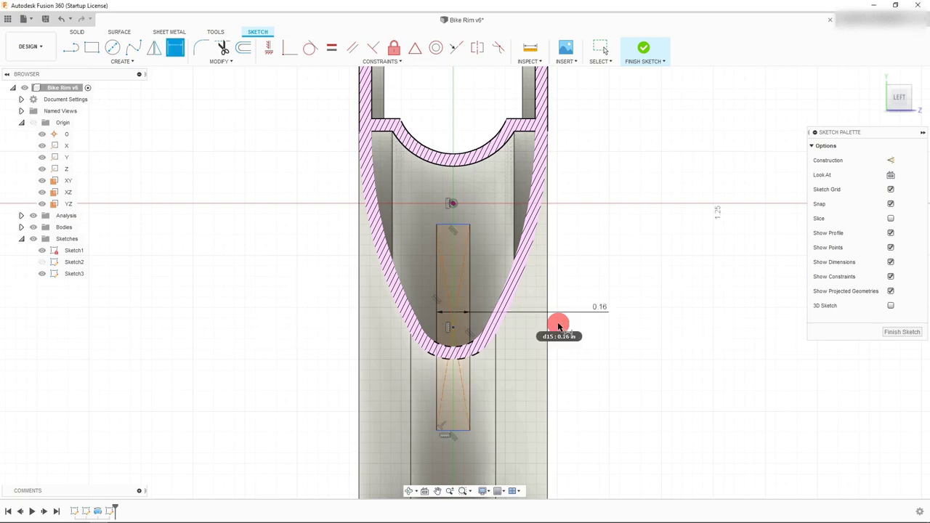
key(Escape)
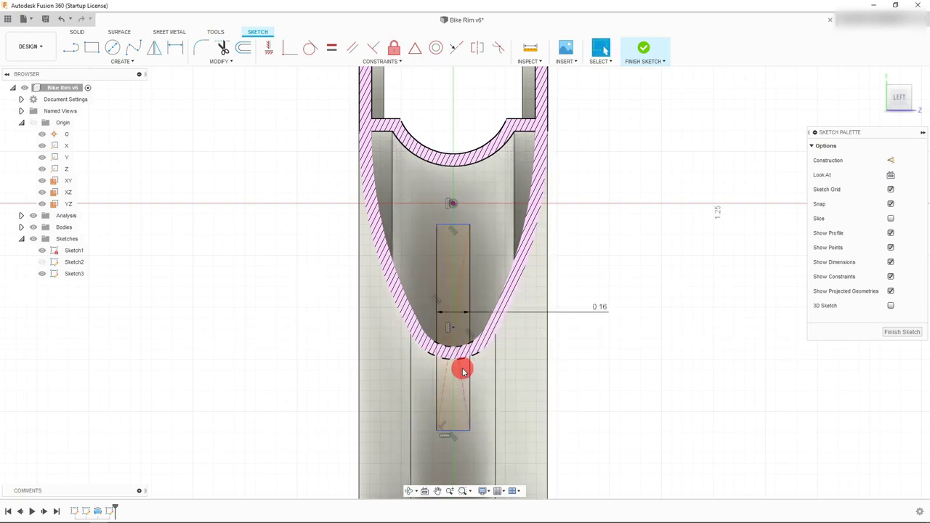
Step: Draw a vertical line from the sketch origin to the midpoint of the rectangle's lower edge
scroll(449, 266, down, 3)
scroll(465, 349, up, 2)
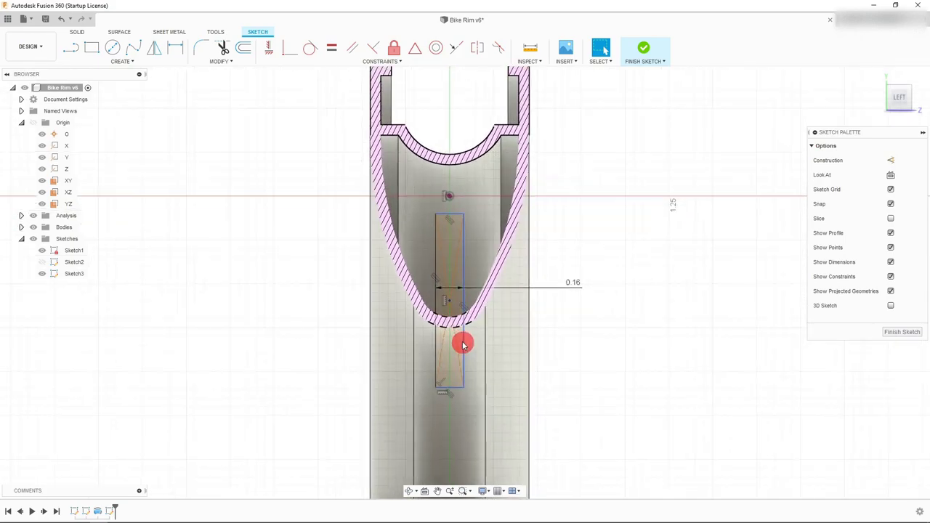
scroll(472, 222, up, 2)
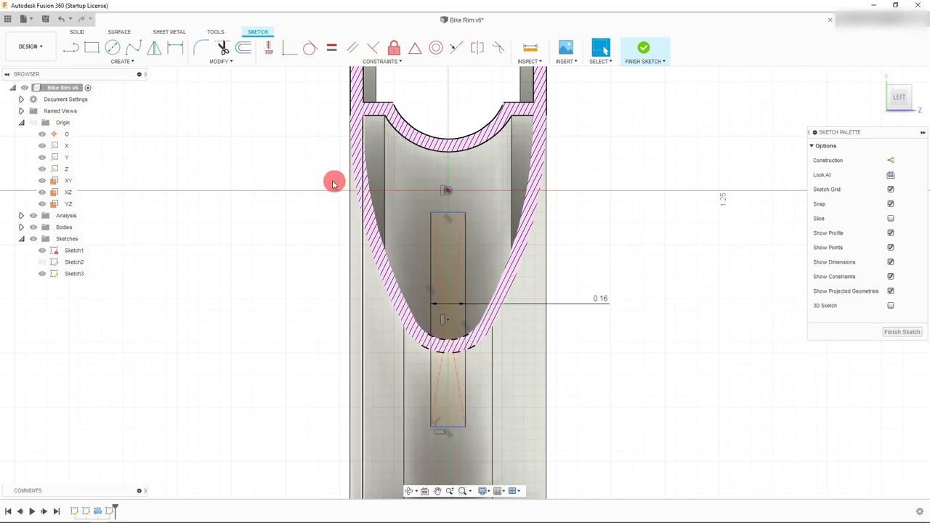
click(78, 49)
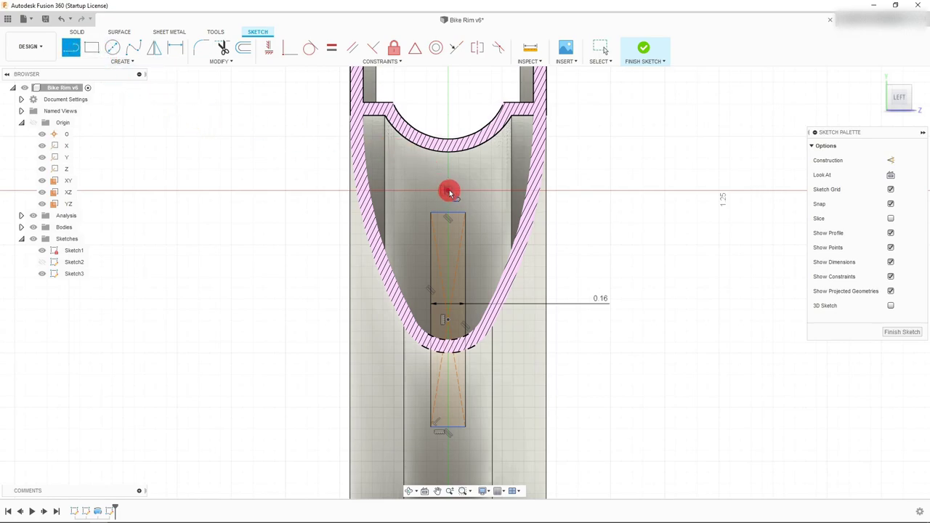
mouse_move(450, 191)
mouse_down()
mouse_move(442, 442)
mouse_move(450, 430)
mouse_up()
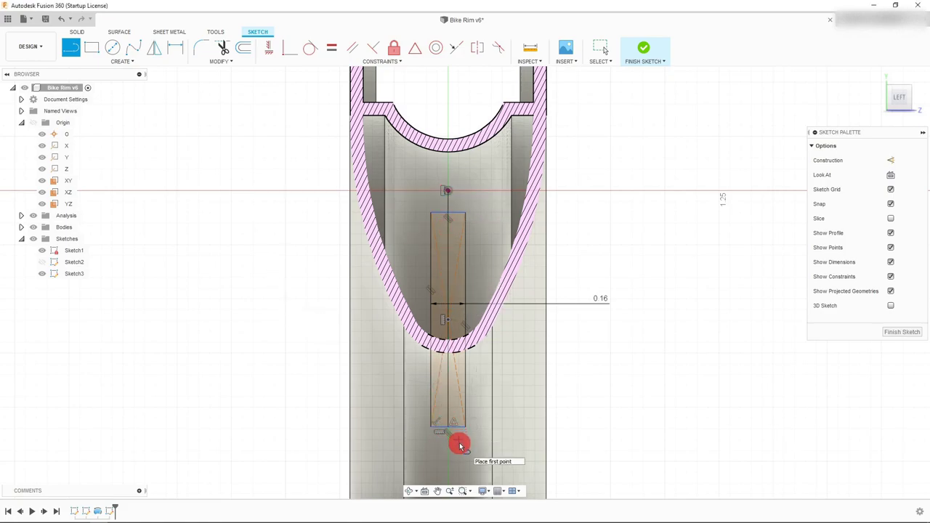
key(Escape)
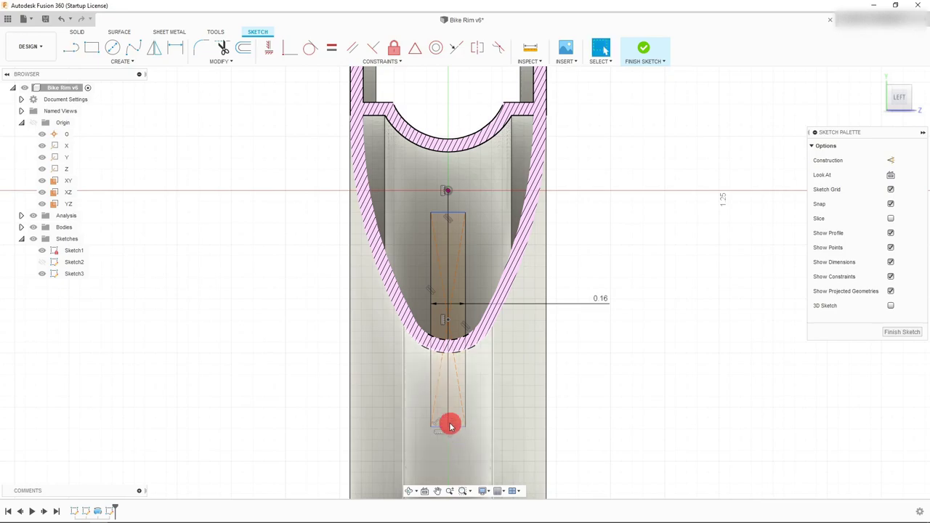
Step: Trim away the half of the rectangle left of the centre line, including its leftover corner segments
click(224, 50)
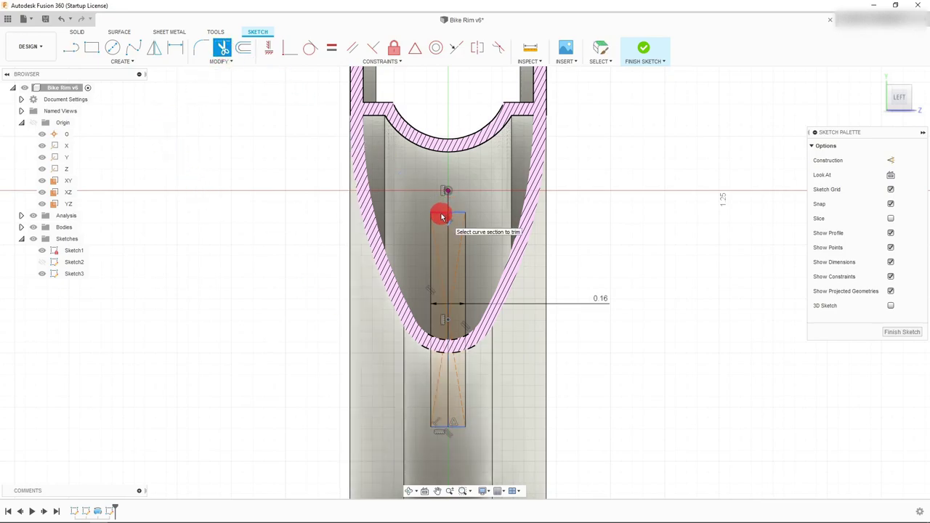
click(441, 215)
click(432, 234)
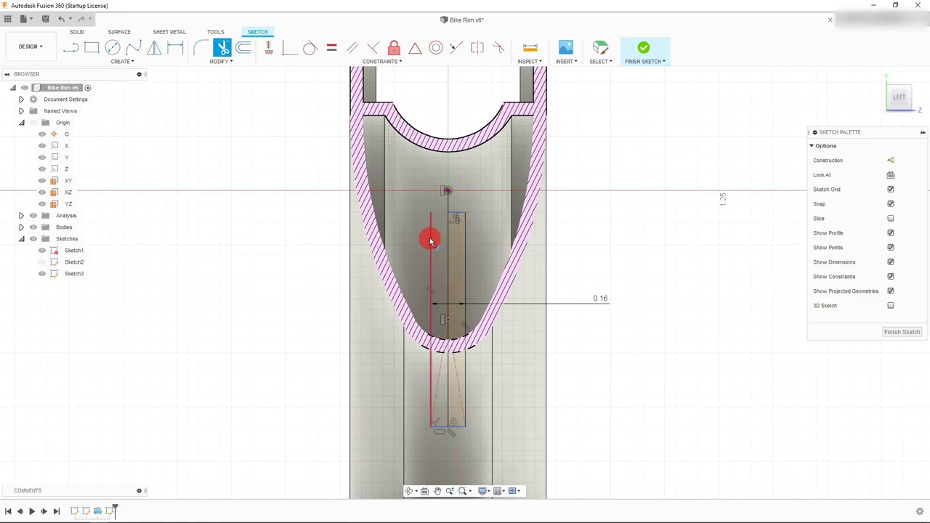
click(430, 240)
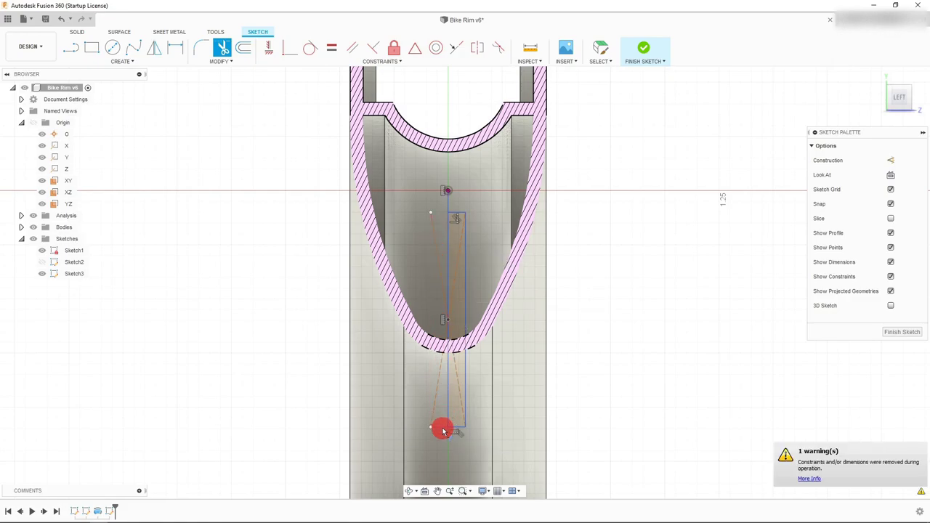
click(433, 408)
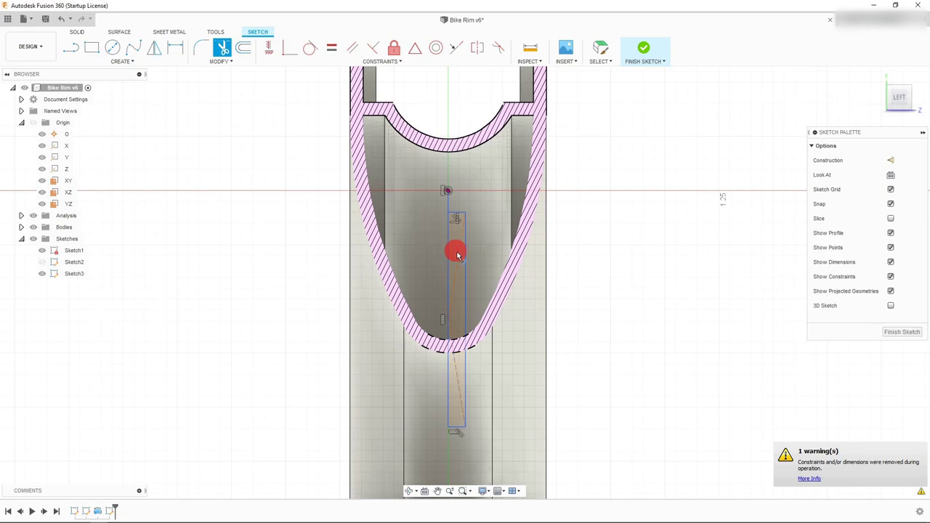
right_click(586, 314)
click(616, 314)
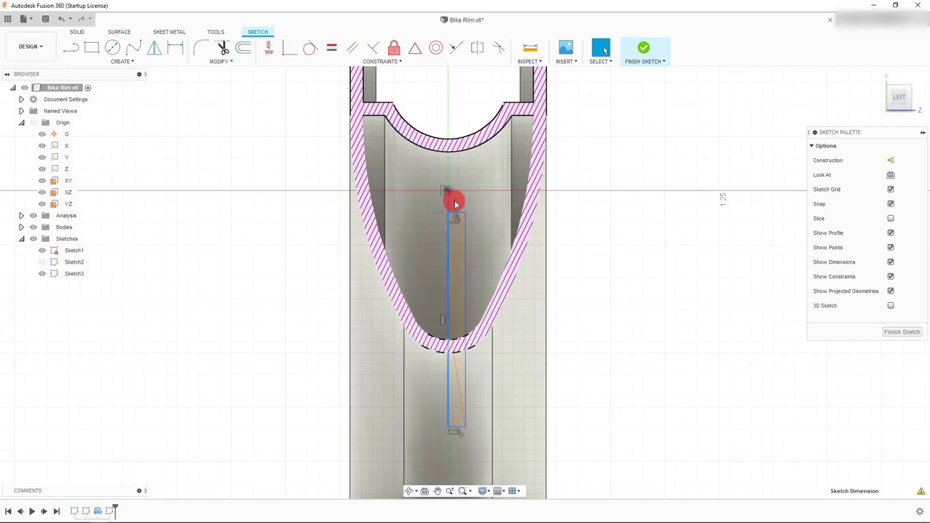
Step: Pull the centre line sideways to test its freedom, and constrain it vertical with Horizontal/Vertical
mouse_move(453, 201)
mouse_down()
mouse_move(463, 204)
mouse_move(438, 208)
mouse_move(440, 199)
mouse_move(470, 206)
mouse_move(439, 211)
mouse_move(473, 210)
mouse_move(432, 206)
mouse_up()
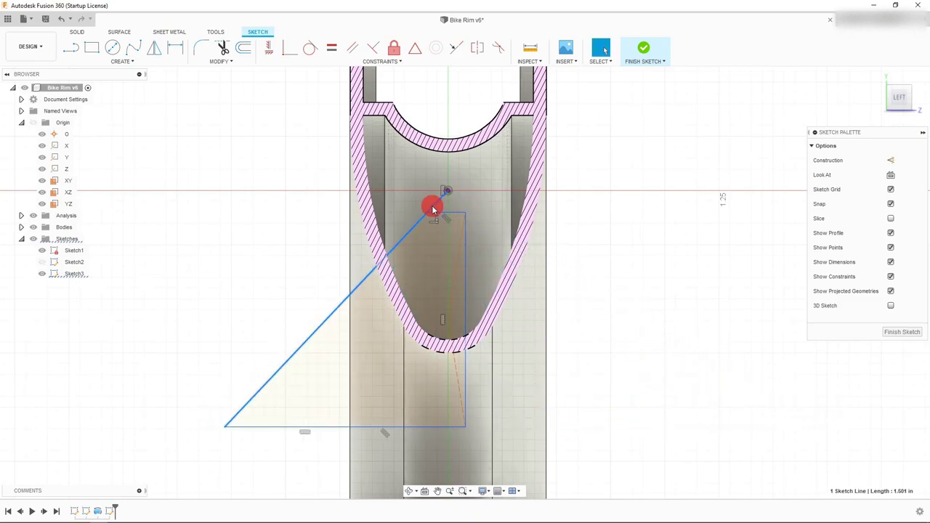
double_click(352, 298)
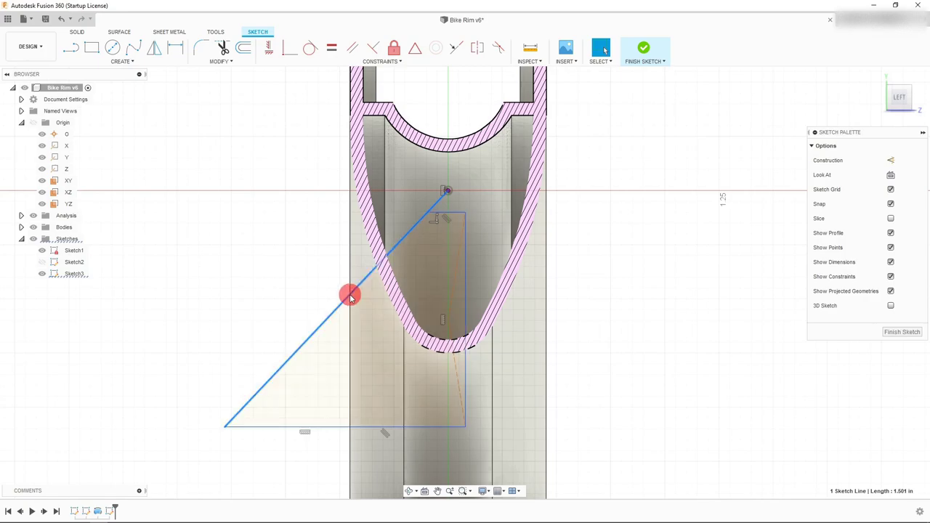
click(272, 50)
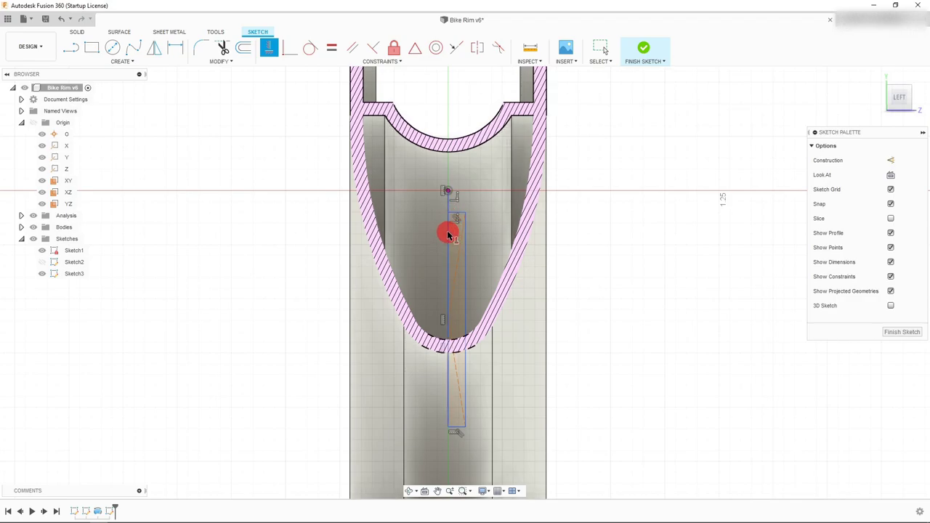
Step: Constrain the half-rectangle's top edge level with the sketch origin using Horizontal/Vertical
scroll(451, 234, up, 3)
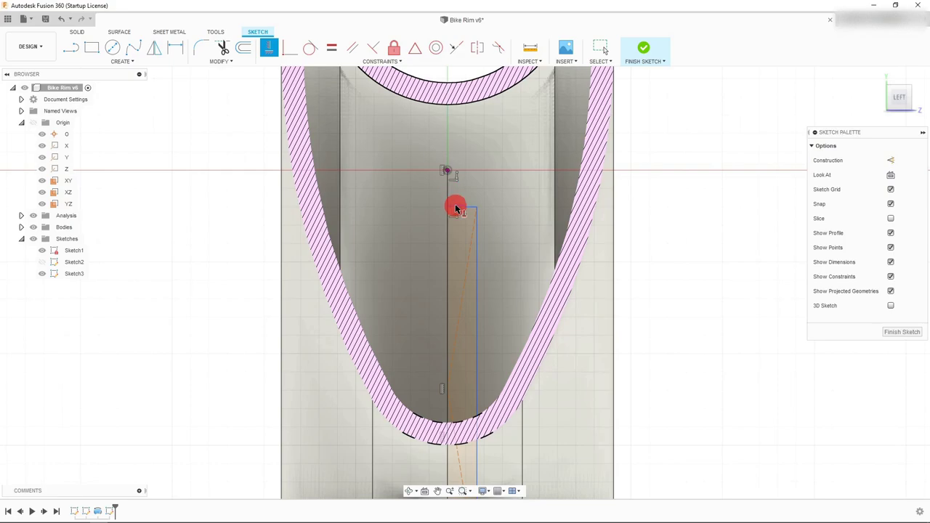
click(451, 211)
drag(447, 174, 447, 172)
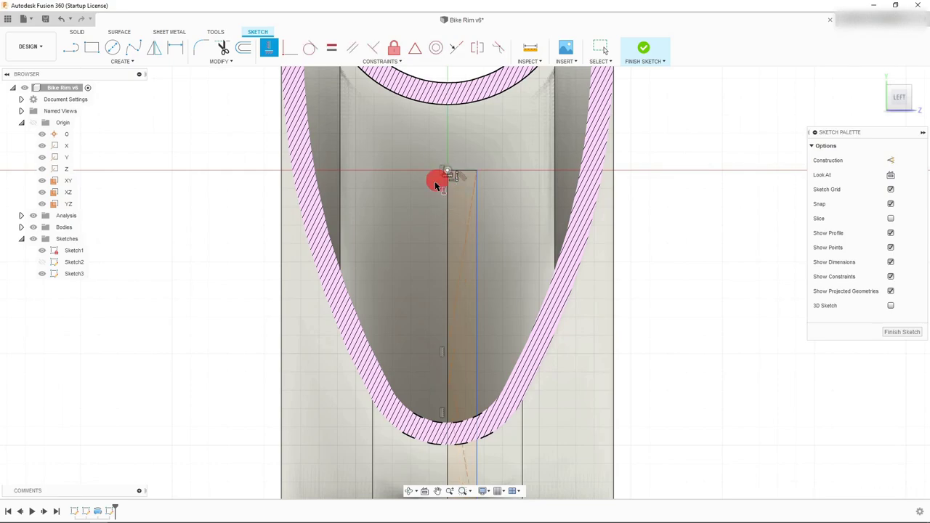
Step: Dimension the lower half-rectangle's width between its centre line and outer edge at 0.16 / 2 in
scroll(523, 218, down, 3)
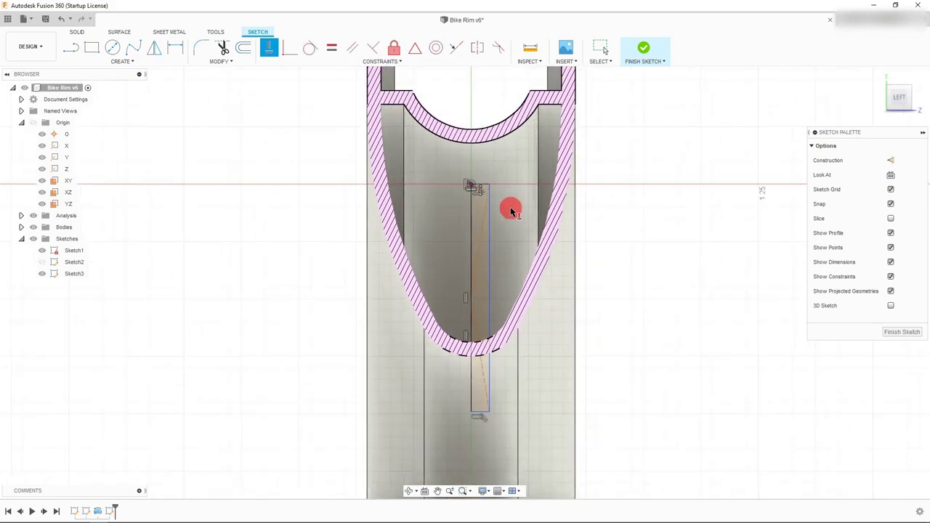
click(175, 48)
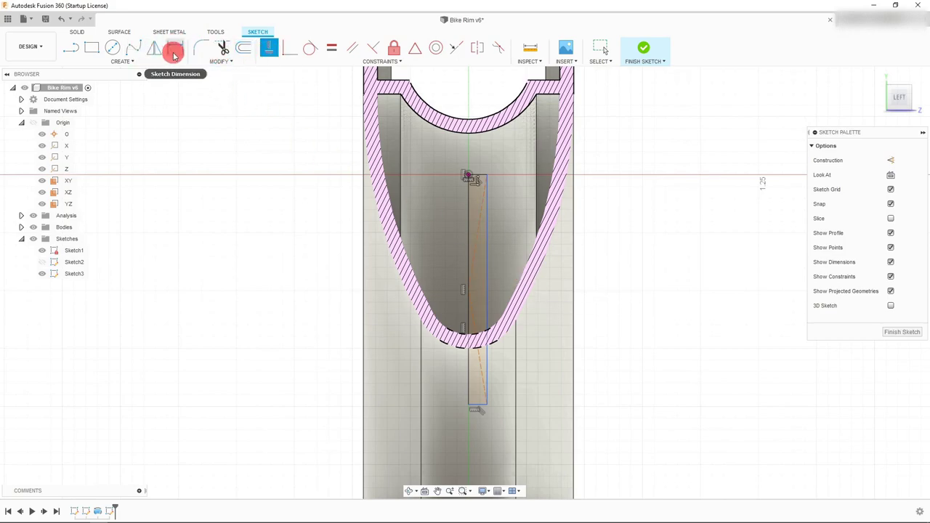
click(486, 247)
click(470, 246)
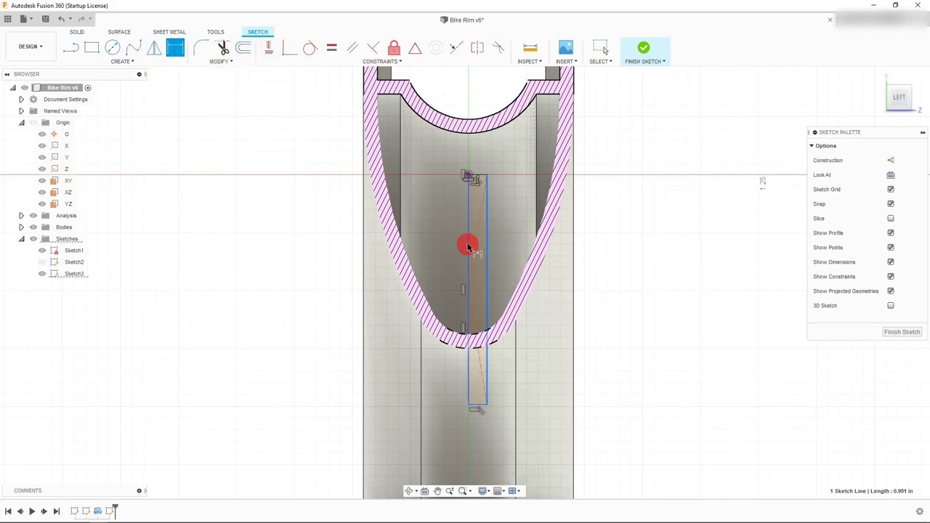
click(608, 285)
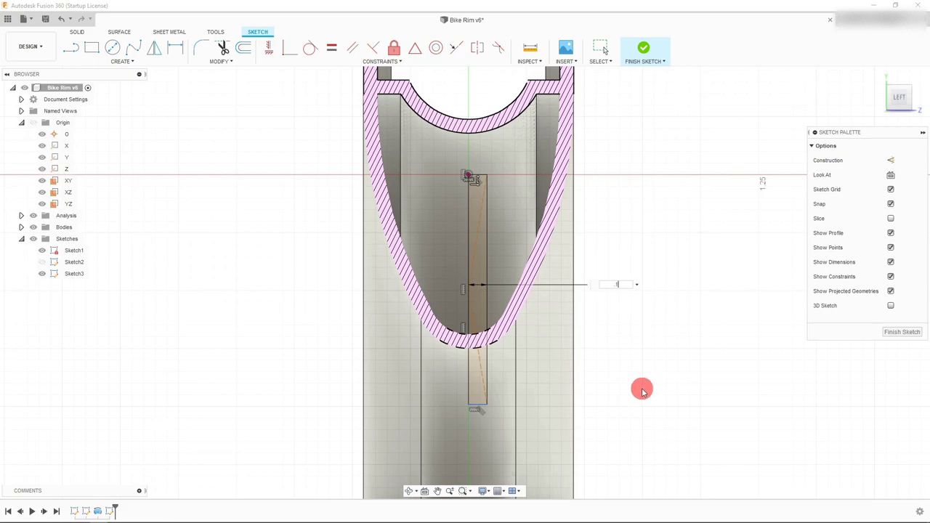
key(Return)
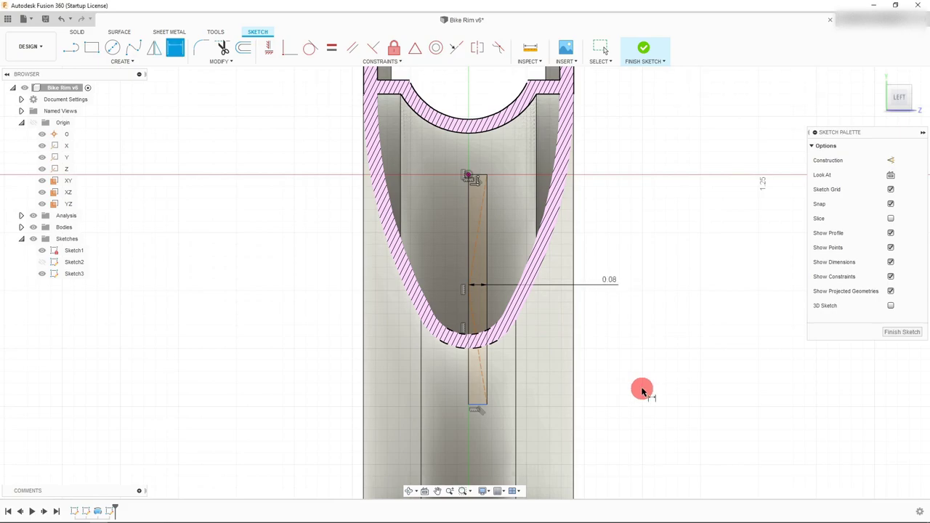
scroll(462, 288, down, 1)
scroll(496, 309, up, 1)
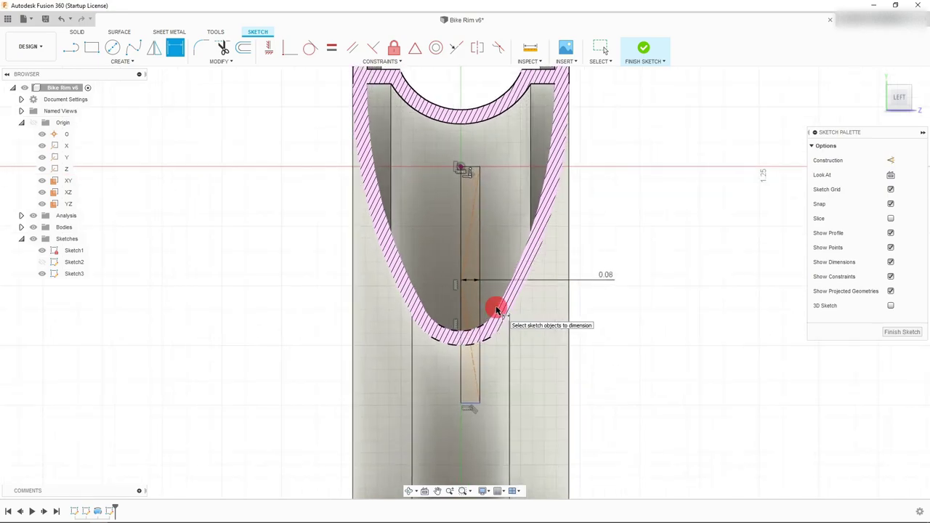
Step: Edit the lower half-rectangle's width expression, stripping the trailing unit multiplier after 0.16 / 2
double_click(607, 277)
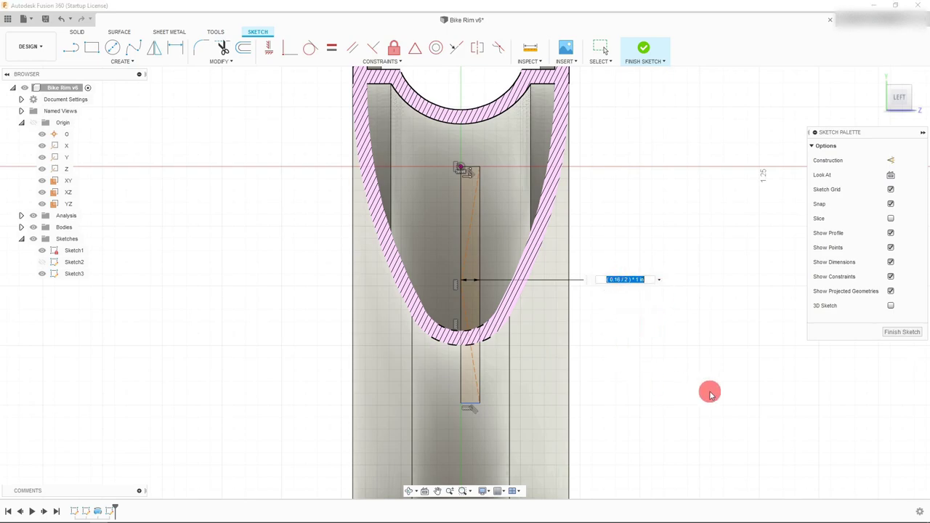
click(644, 279)
key(BackSpace)
key(BackSpace)
key(BackSpace)
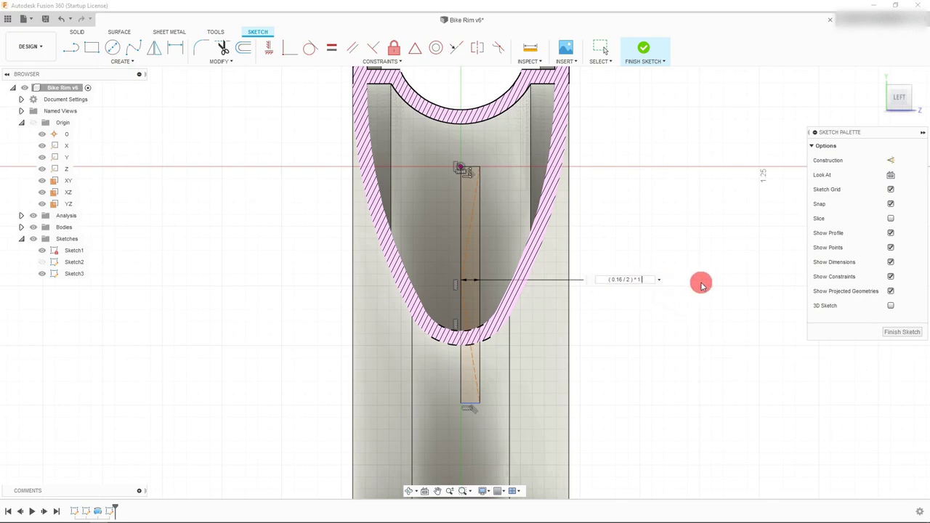
key(BackSpace)
key(Return)
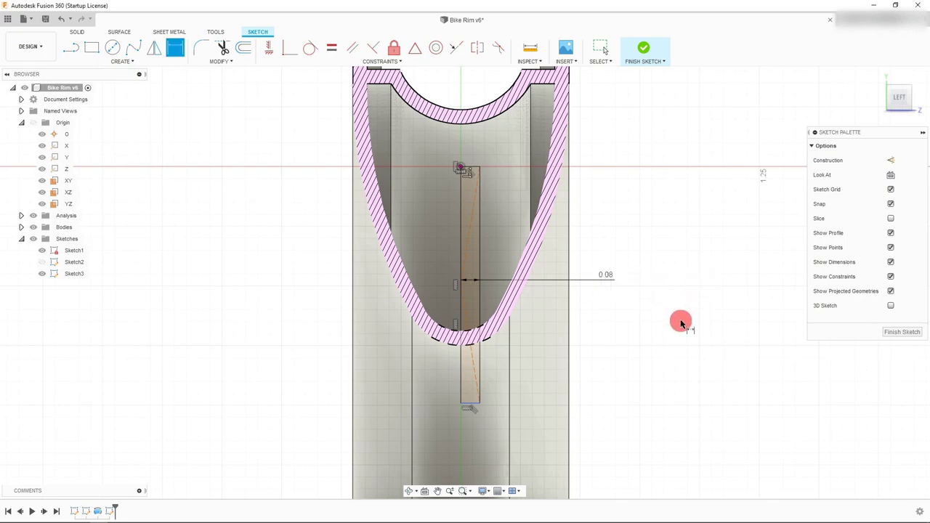
Step: Draw a wider half-rectangle with the Line tool, rising from the sketch origin through the rim's curved upper wall and closing at the origin
scroll(323, 285, down, 1)
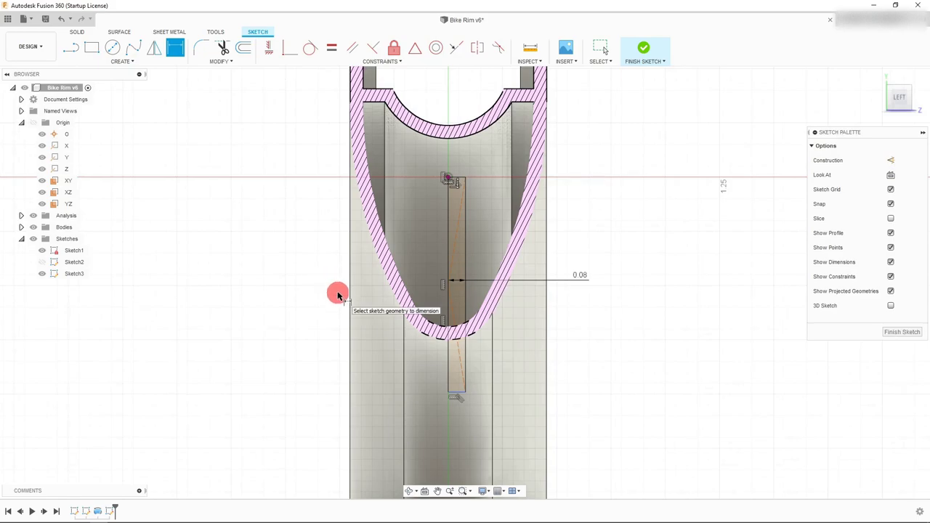
scroll(476, 129, down, 1)
scroll(476, 129, up, 2)
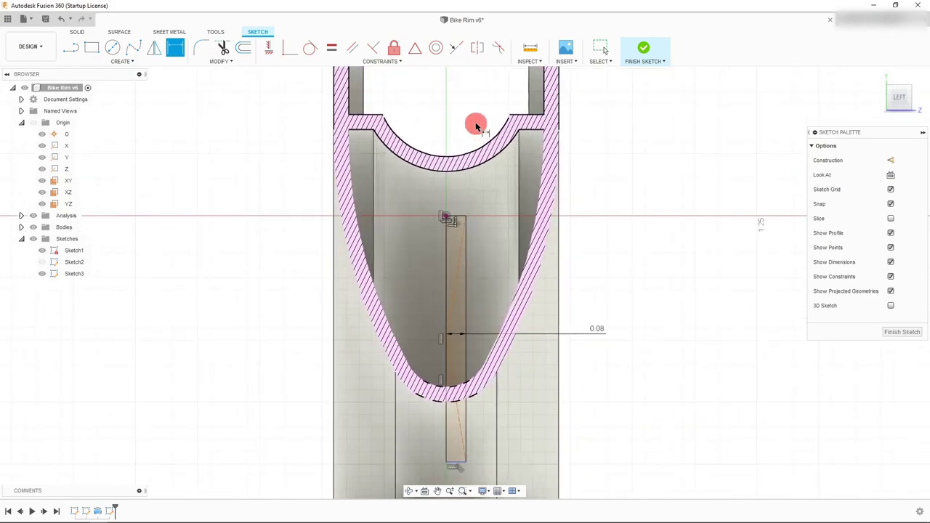
scroll(504, 229, down, 1)
scroll(503, 211, up, 1)
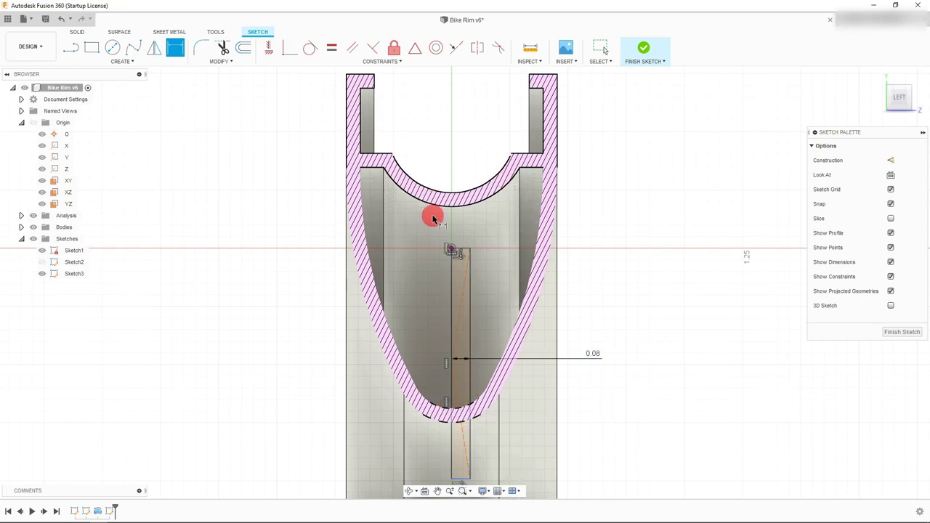
scroll(451, 208, up, 2)
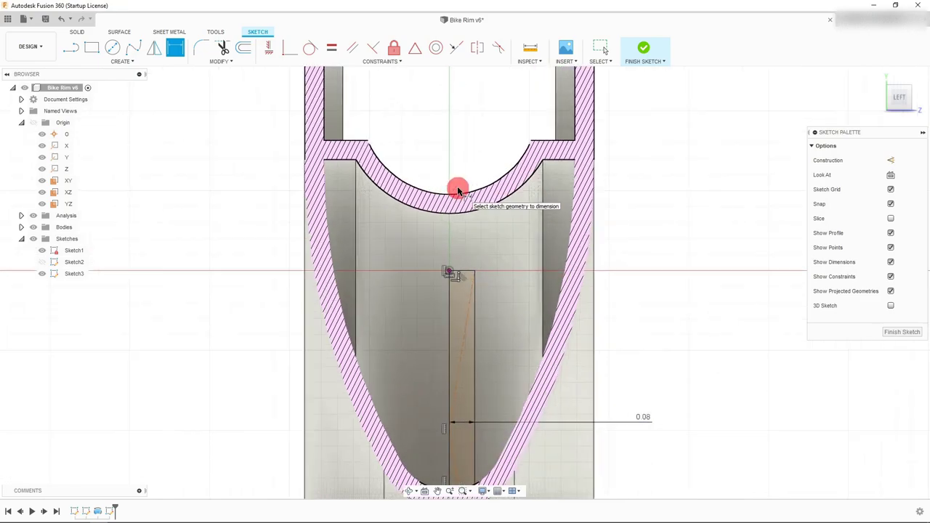
click(78, 49)
click(441, 274)
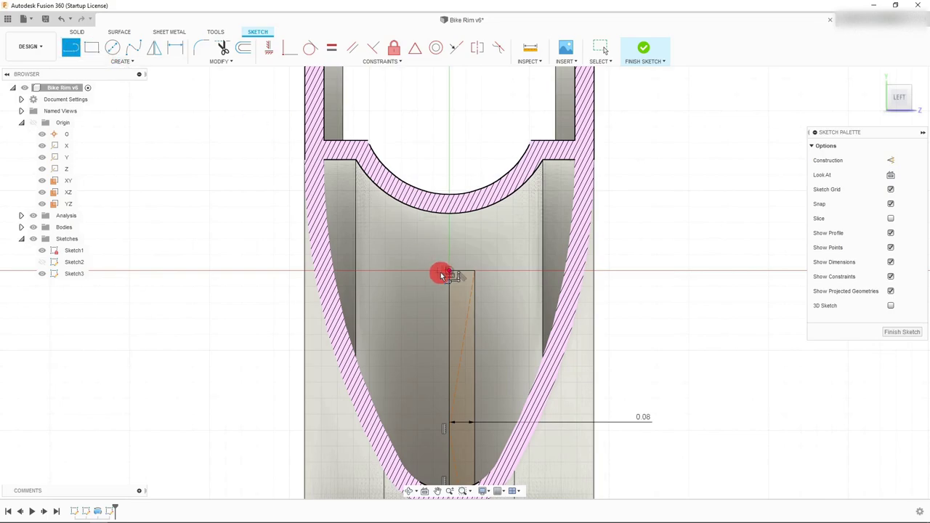
mouse_move(451, 273)
mouse_down()
mouse_move(509, 259)
mouse_move(493, 273)
mouse_up()
click(493, 274)
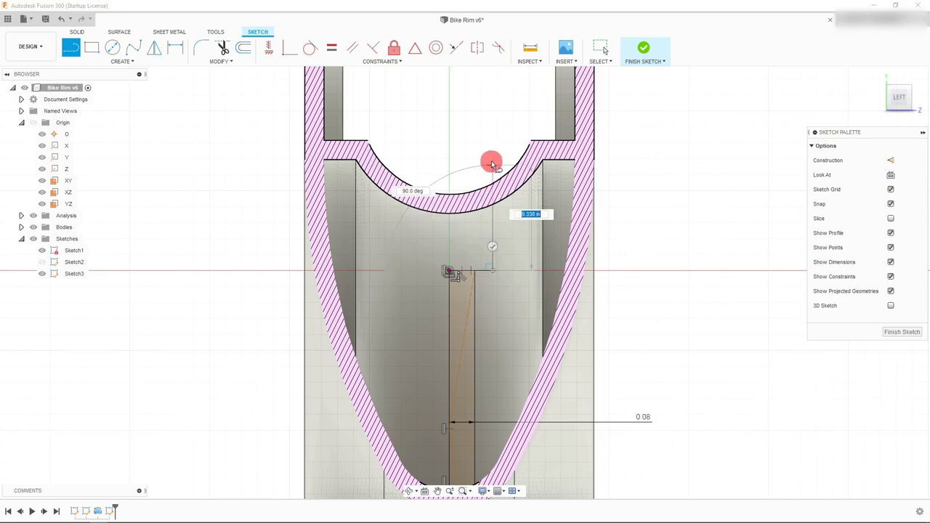
click(493, 150)
click(449, 150)
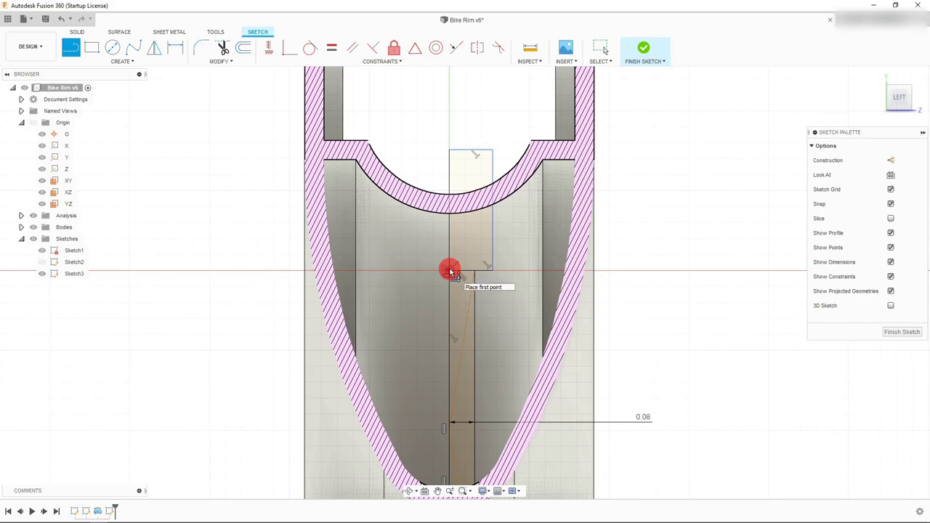
key(Escape)
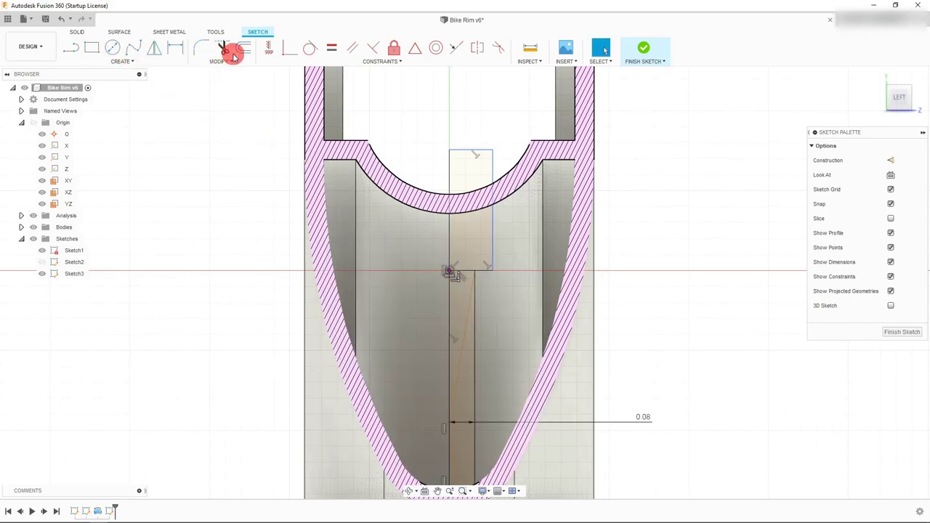
Step: Dimension the upper half-rectangle's top edge at 0.14 in and finish the sketch
click(174, 49)
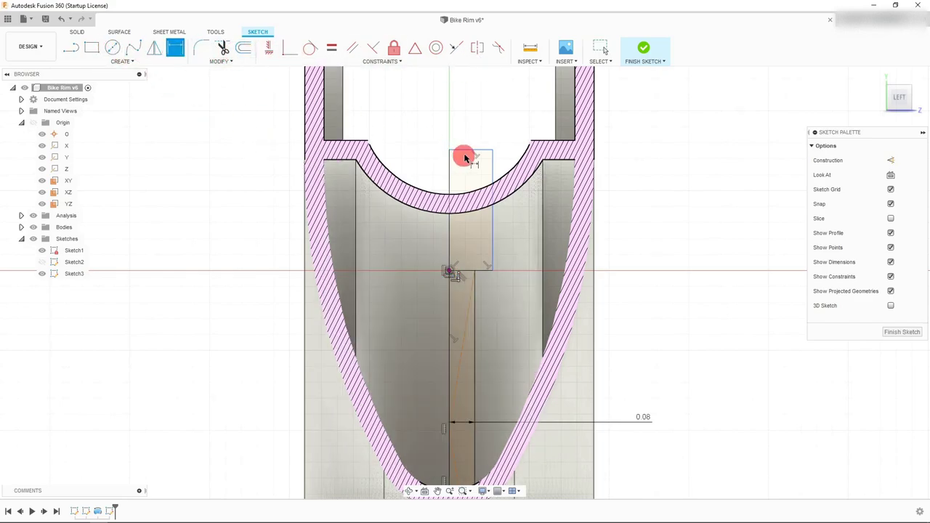
click(463, 154)
click(476, 129)
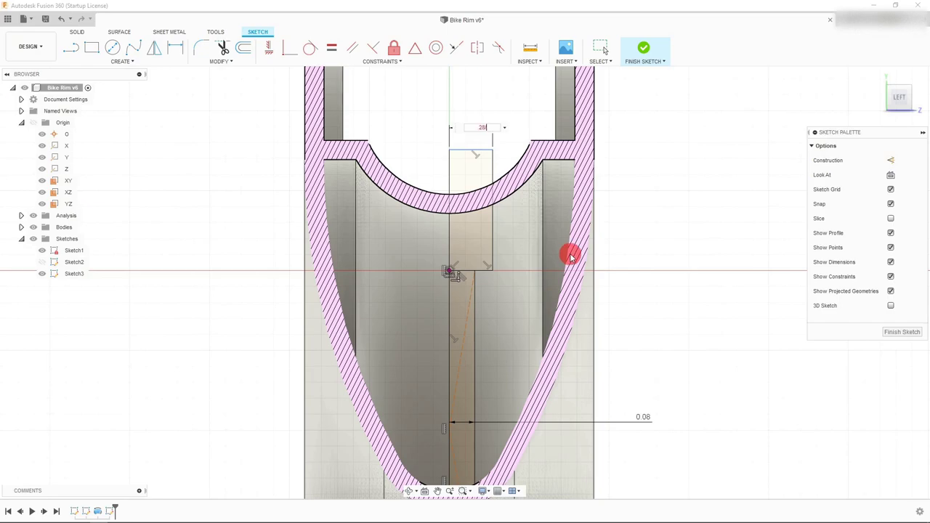
key(Return)
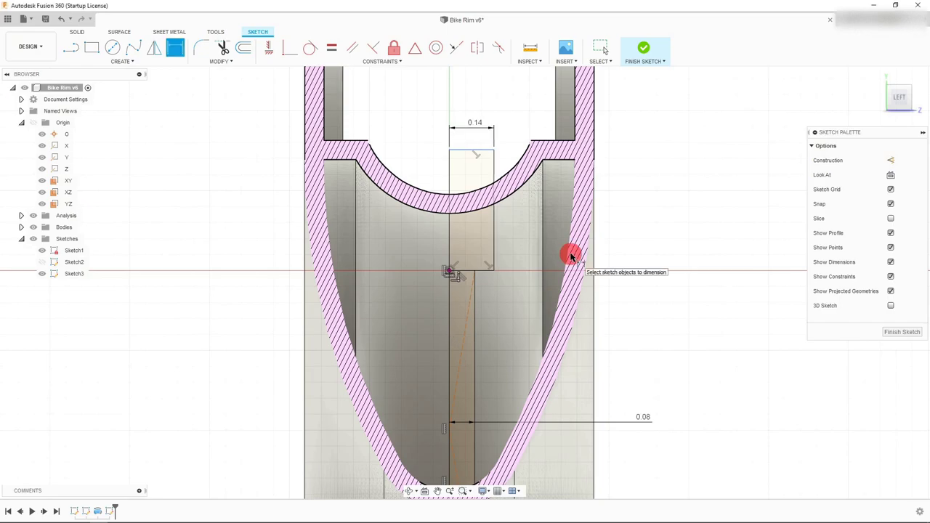
scroll(523, 247, down, 2)
scroll(502, 251, down, 2)
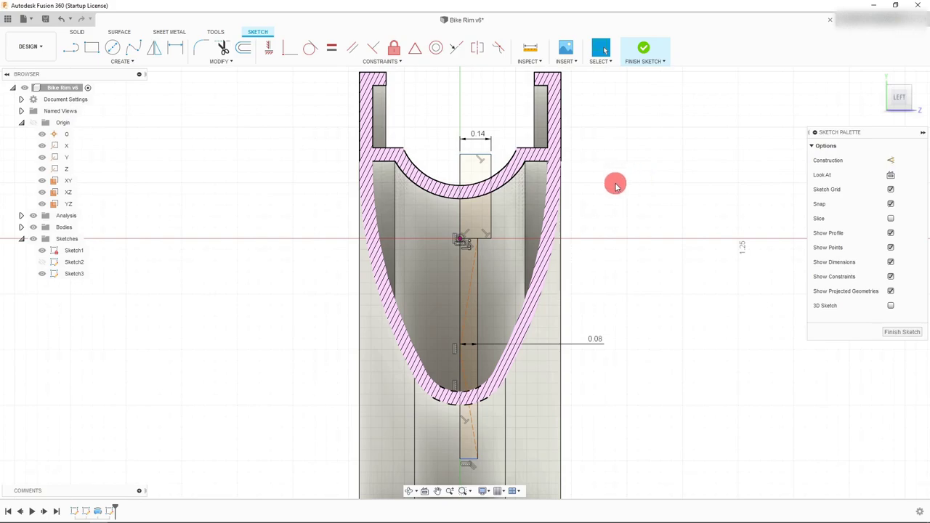
scroll(615, 185, down, 1)
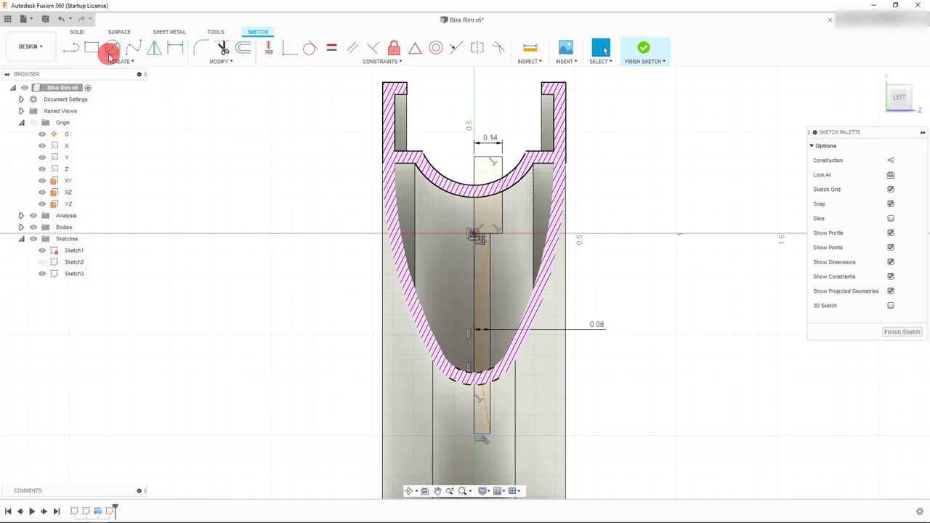
click(642, 48)
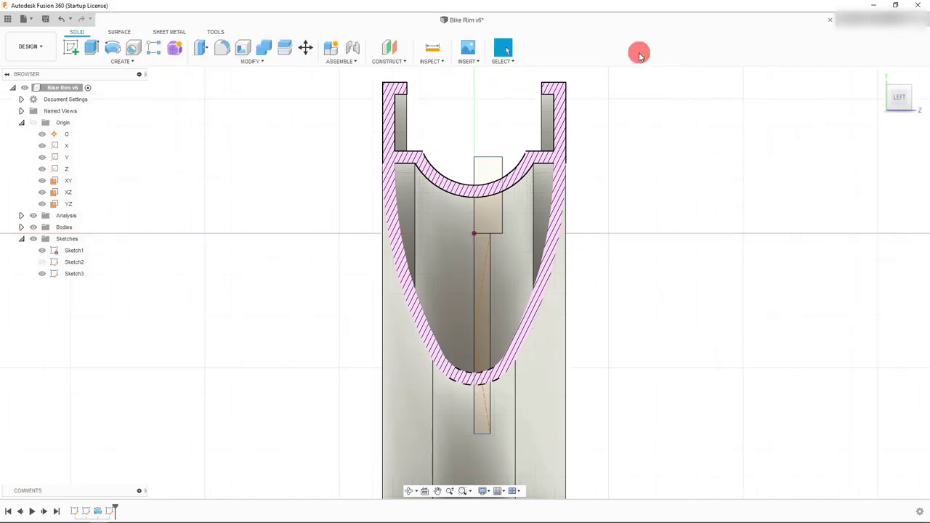
Step: Revolve both half-rectangle profiles 360 degrees about their shared vertical centre line as a Cut through the rim walls
click(112, 49)
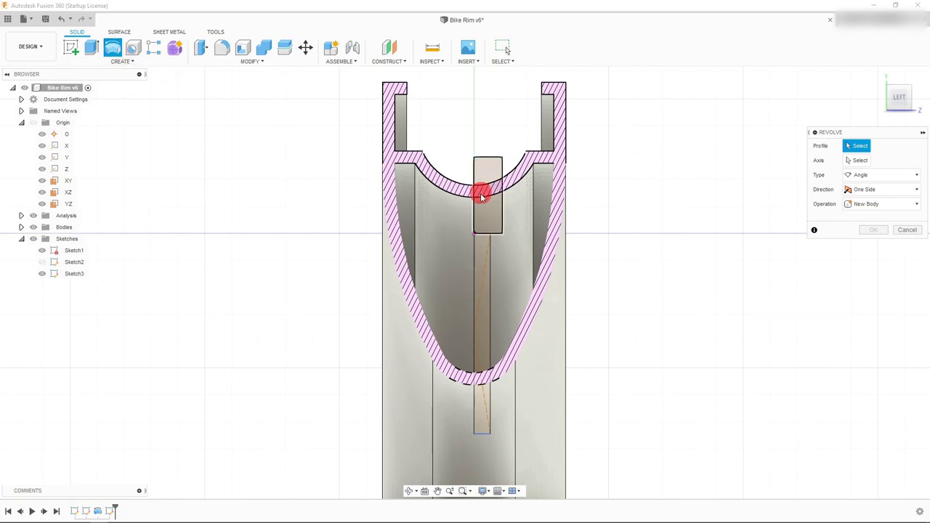
click(495, 223)
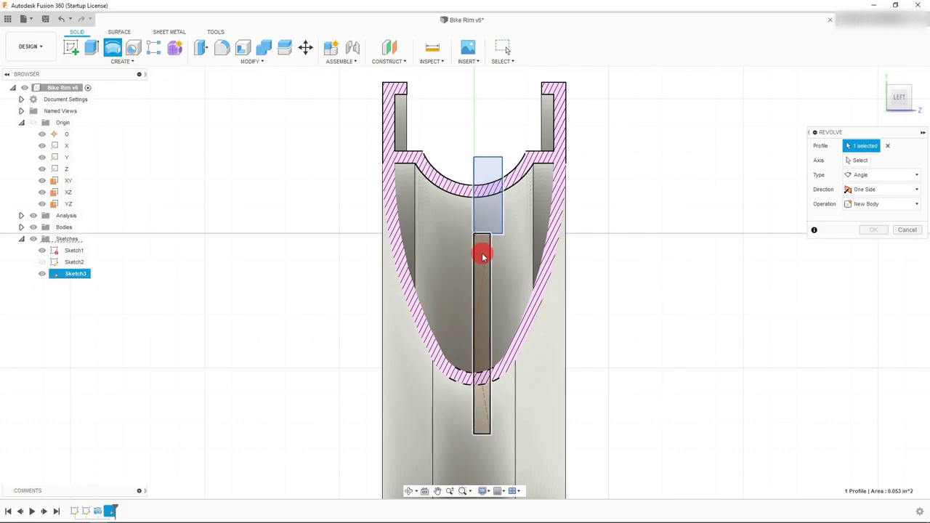
click(482, 253)
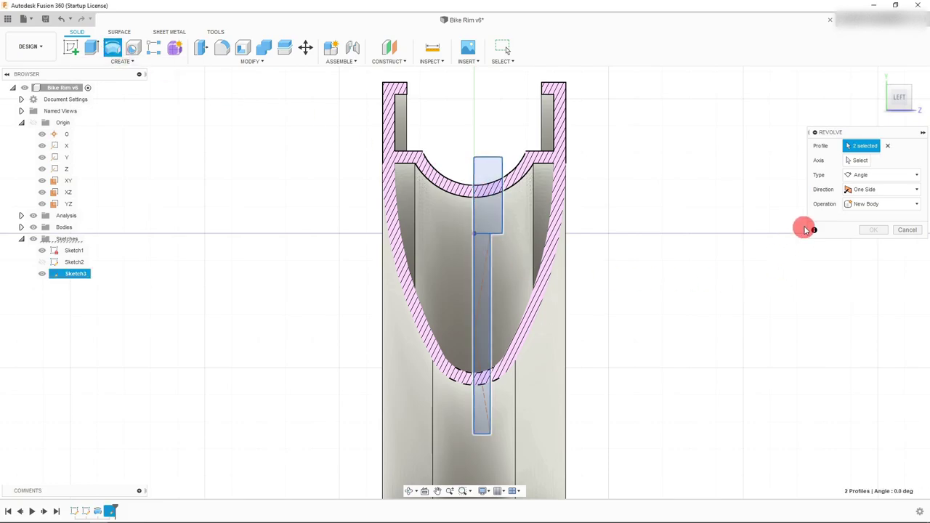
click(860, 160)
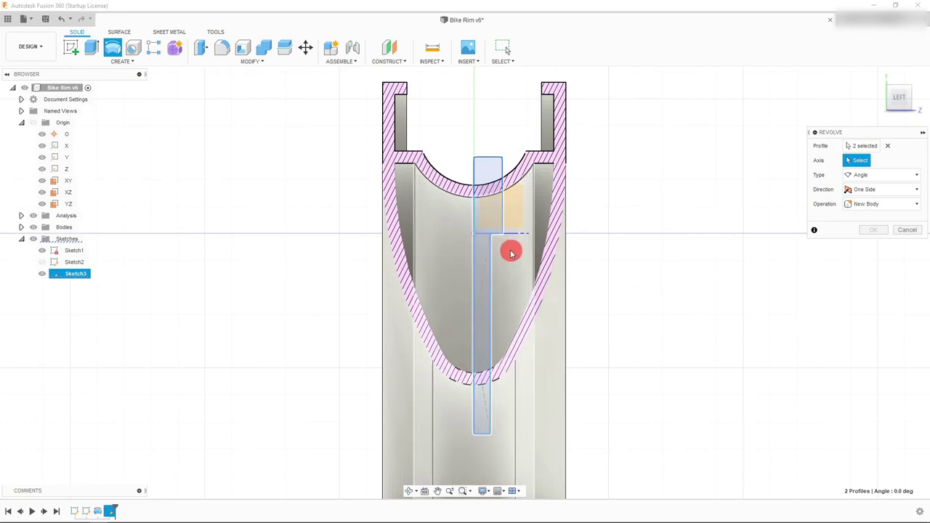
click(474, 249)
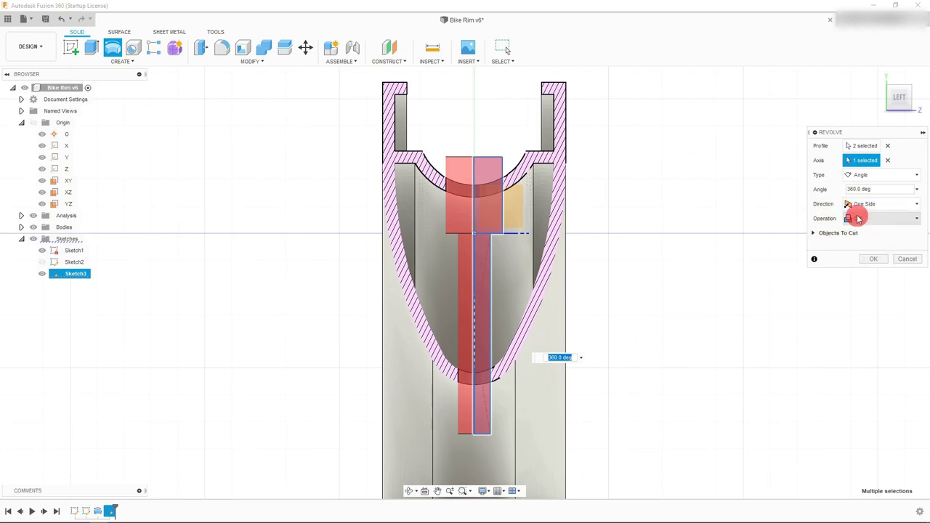
click(873, 260)
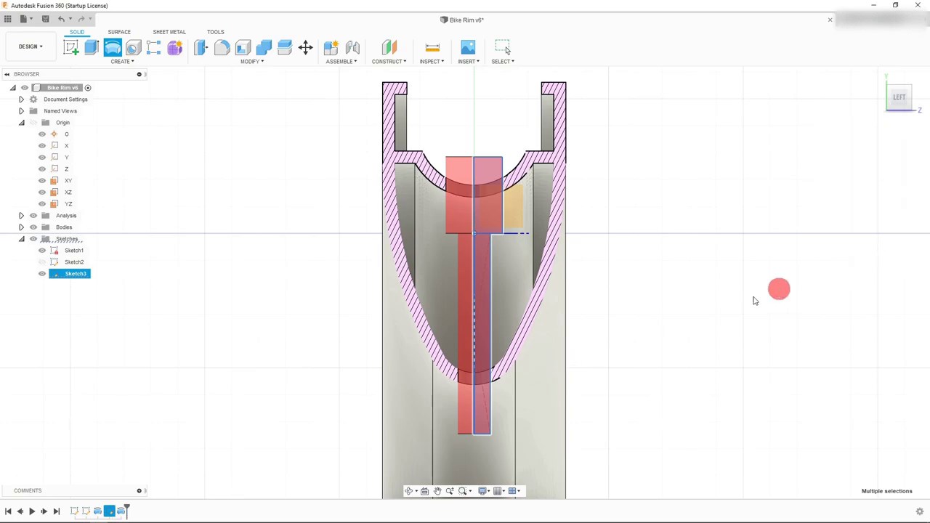
Step: Examine the holes cut through the rim's upper and lower walls in the section view
scroll(473, 270, down, 3)
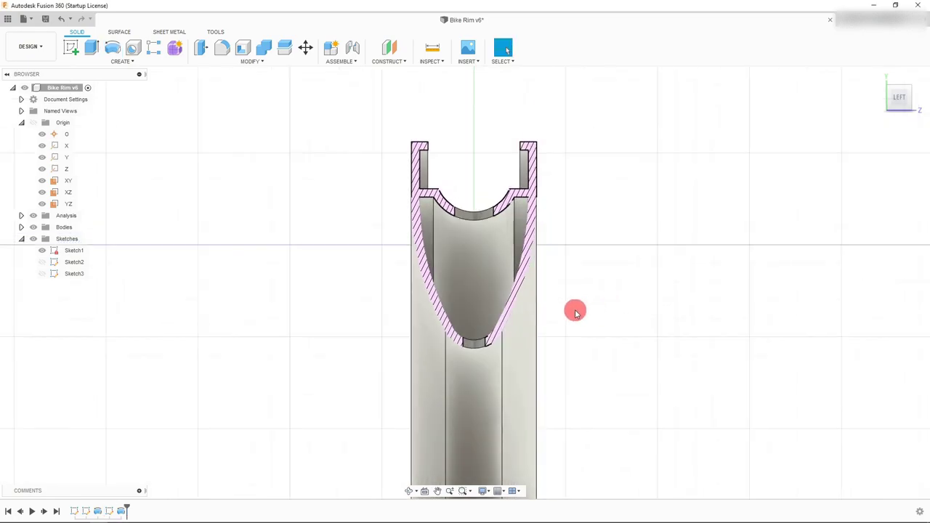
scroll(479, 236, up, 2)
scroll(479, 236, up, 1)
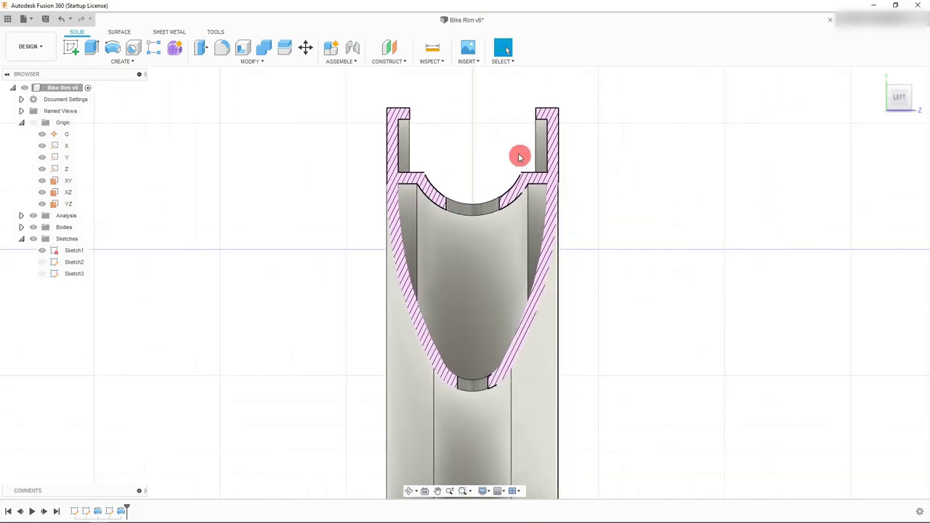
scroll(488, 207, down, 2)
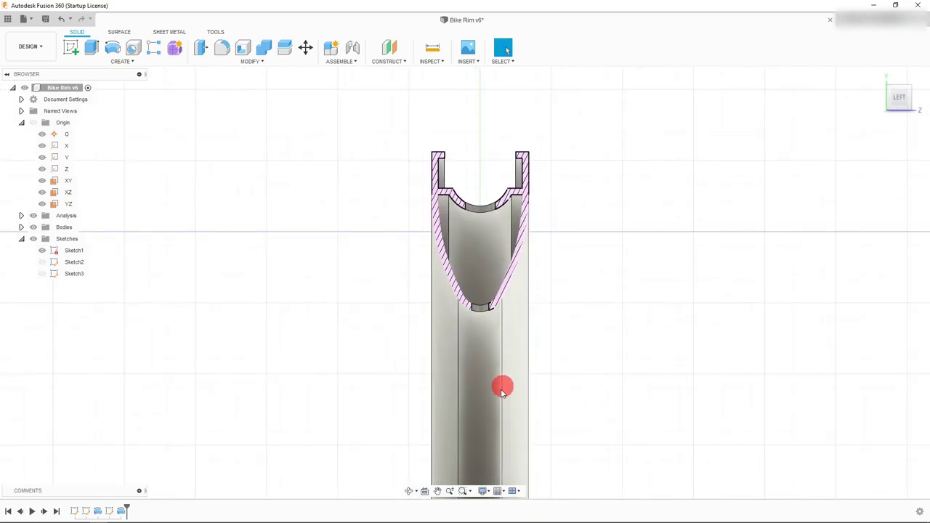
click(411, 493)
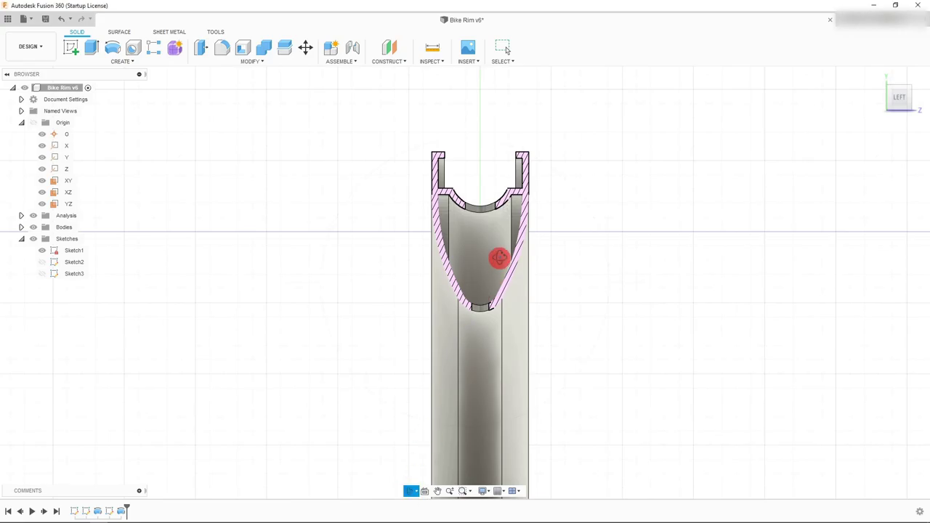
mouse_move(557, 245)
mouse_down()
mouse_move(560, 262)
mouse_move(588, 245)
mouse_move(623, 245)
mouse_move(636, 195)
mouse_move(615, 211)
mouse_move(545, 230)
mouse_move(511, 216)
mouse_move(552, 209)
mouse_move(556, 245)
mouse_up()
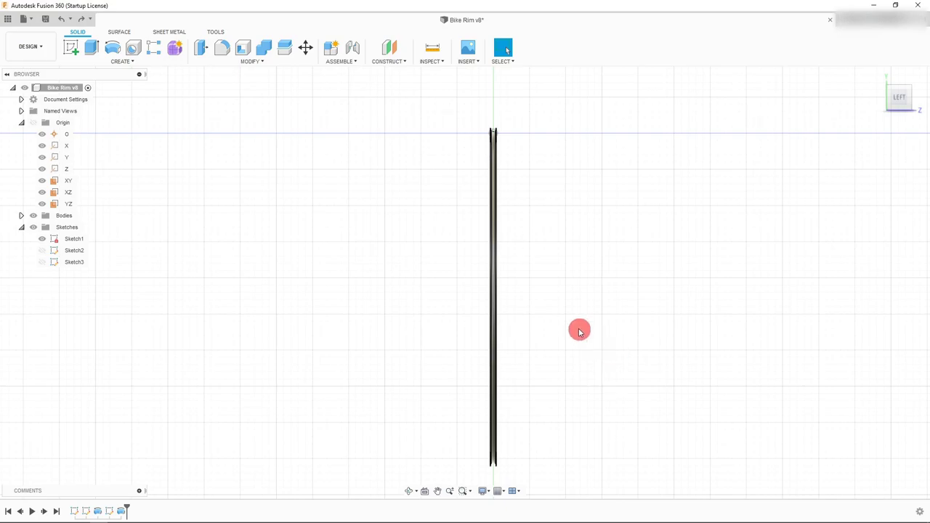
Step: Create a construction axis through the rim's centre with Axis Through Cylinder/Cone/Torus, using the narrow cylindrical ledge face beside the curved outer channel
click(405, 64)
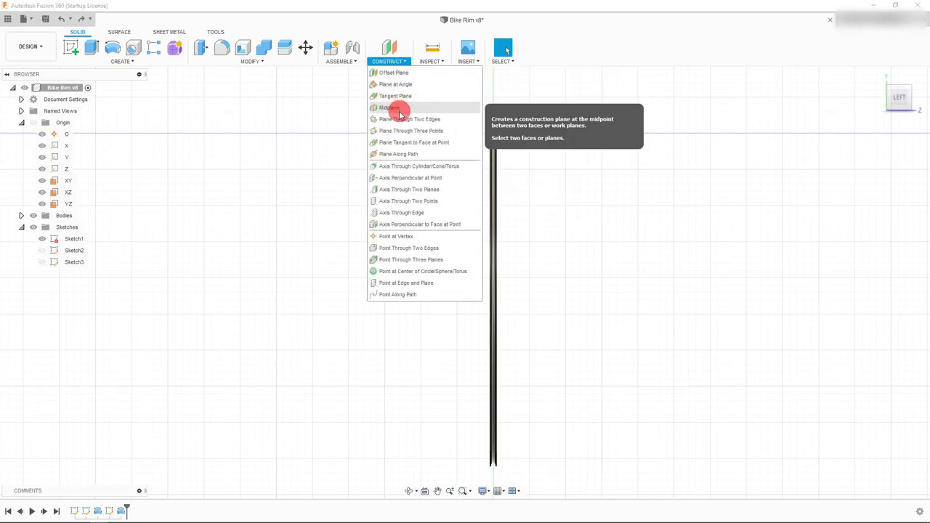
click(397, 166)
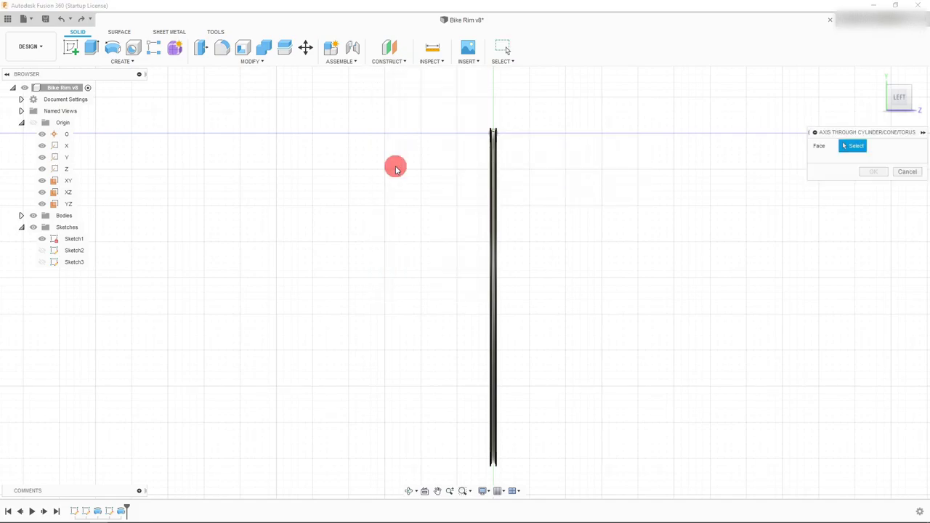
scroll(509, 138, up, 3)
scroll(509, 139, up, 10)
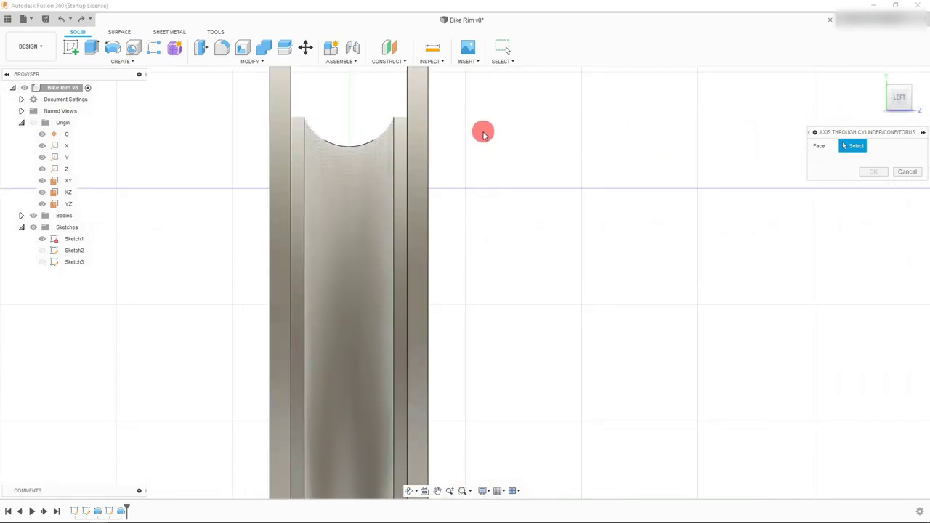
click(402, 162)
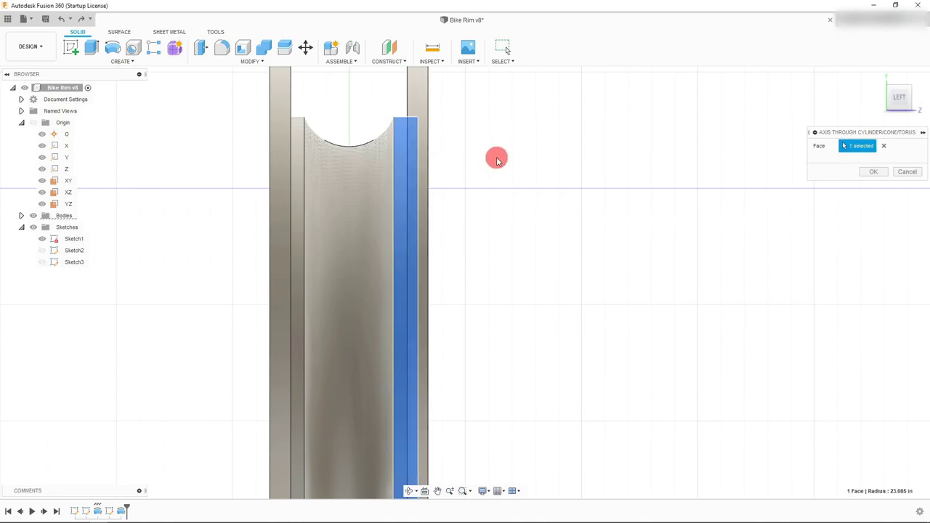
scroll(495, 158, down, 4)
scroll(496, 159, down, 5)
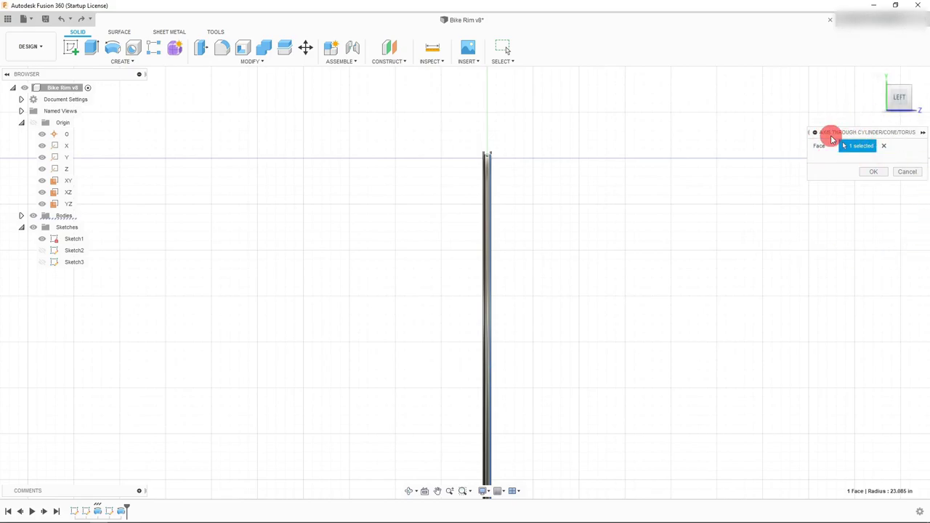
click(868, 172)
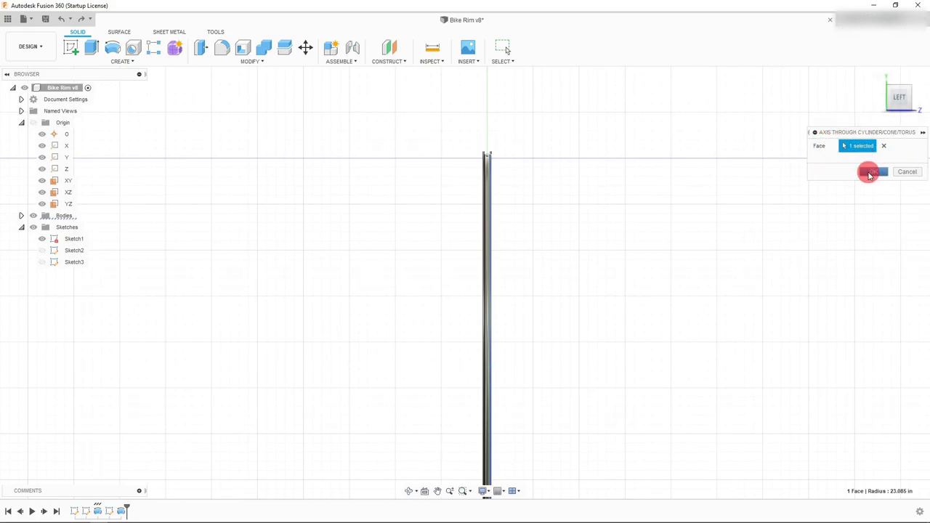
scroll(575, 245, down, 2)
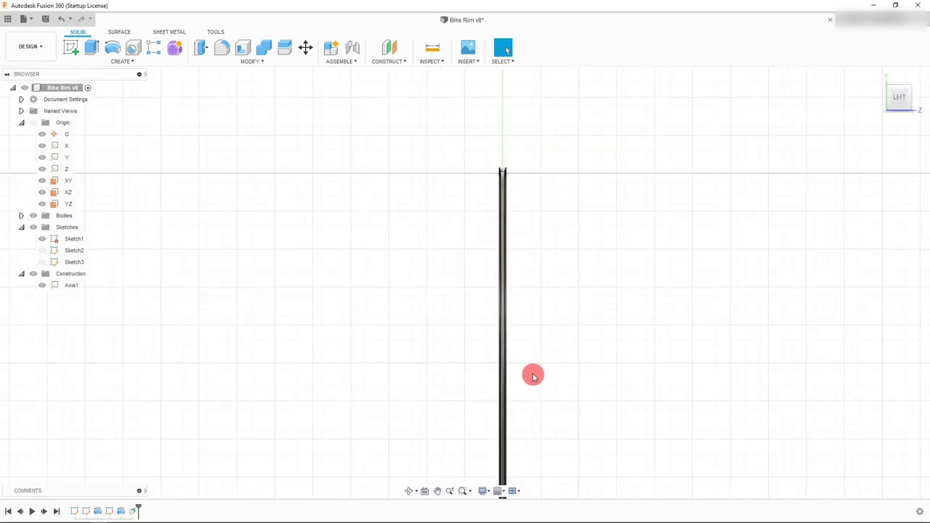
Step: Extend the construction axis Axis1 at the rim's centre so it reaches well beyond the side of the rim
scroll(509, 349, up, 5)
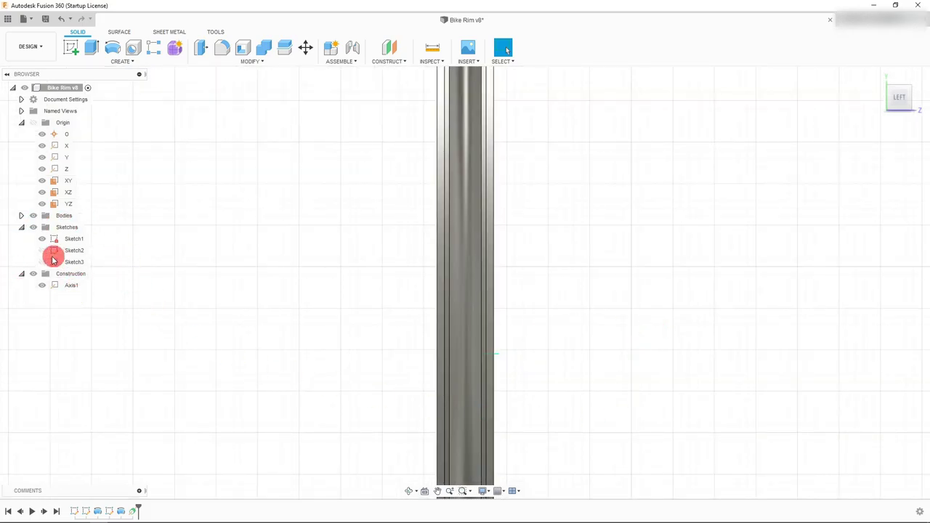
click(71, 287)
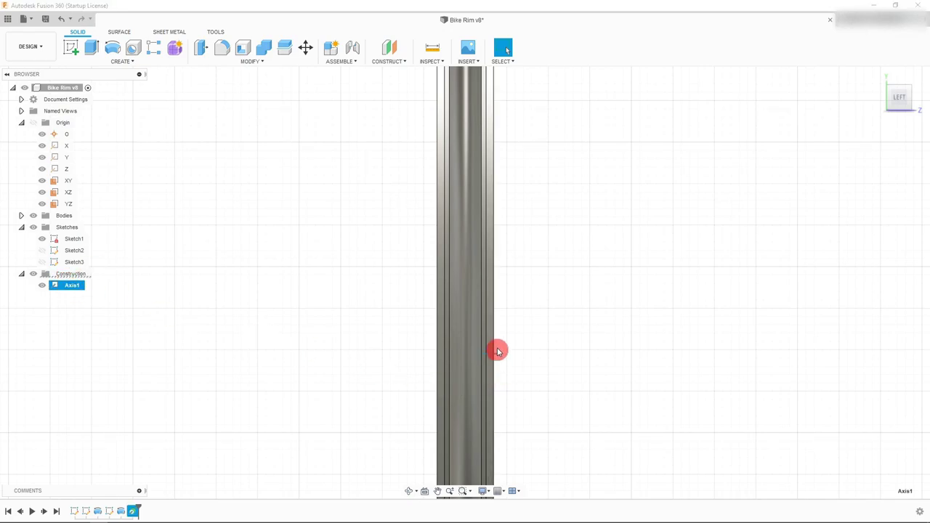
scroll(498, 351, up, 2)
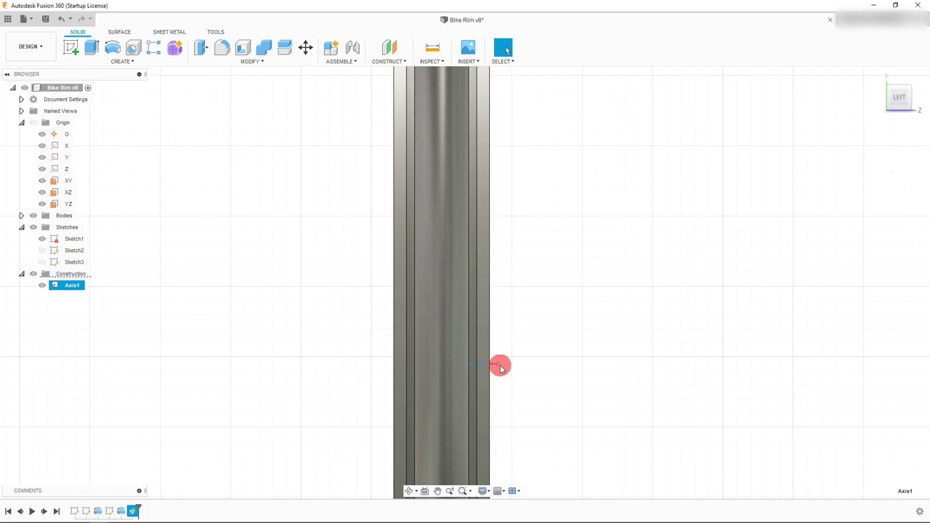
drag(500, 368, 837, 387)
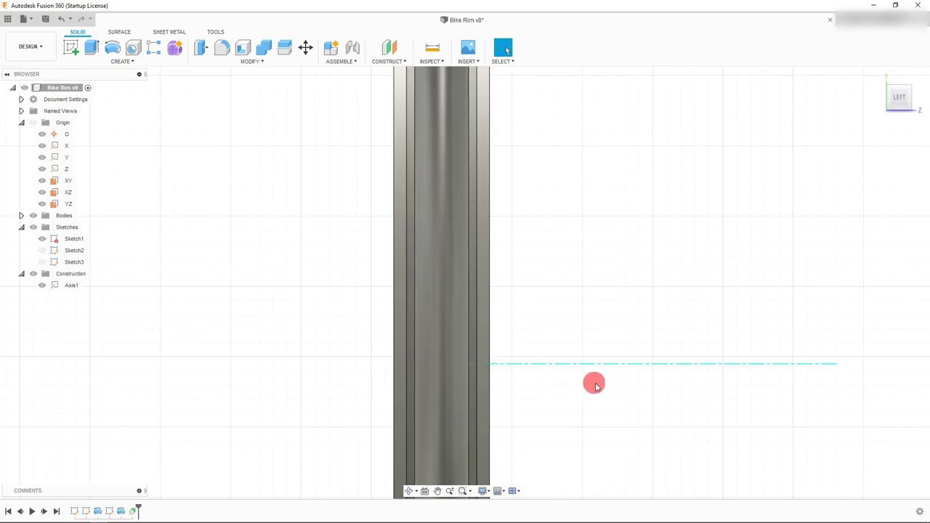
scroll(543, 343, down, 10)
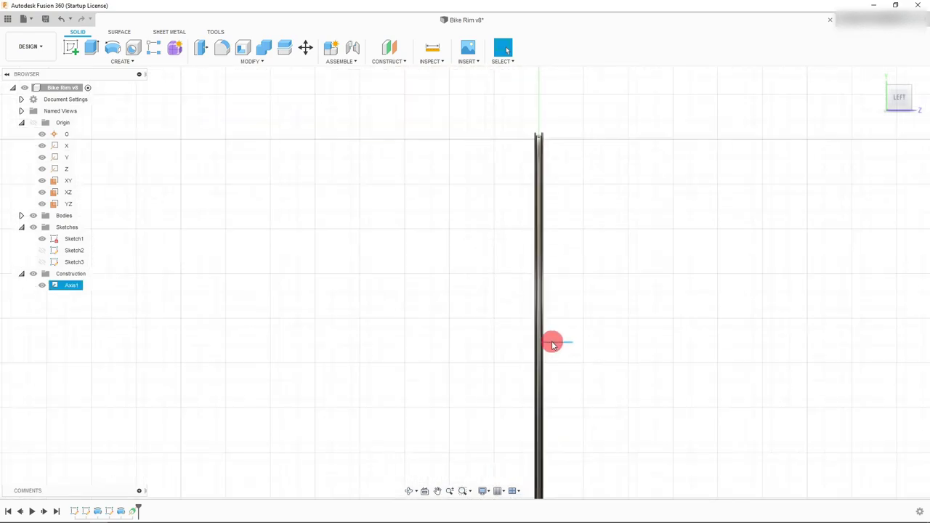
scroll(553, 344, down, 5)
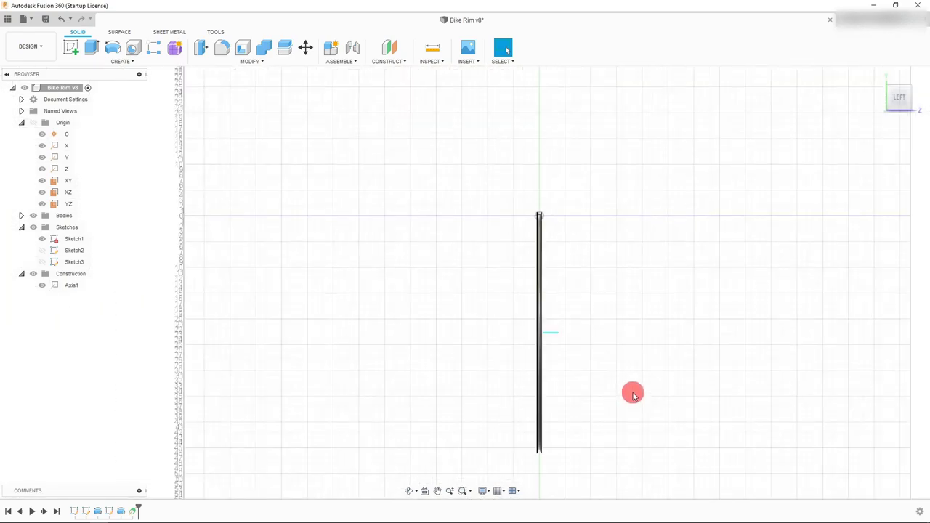
Step: Start a Circular Pattern with pattern type Features and select the revolved hole cut in the rim's channel as its object
click(882, 99)
scroll(473, 258, up, 3)
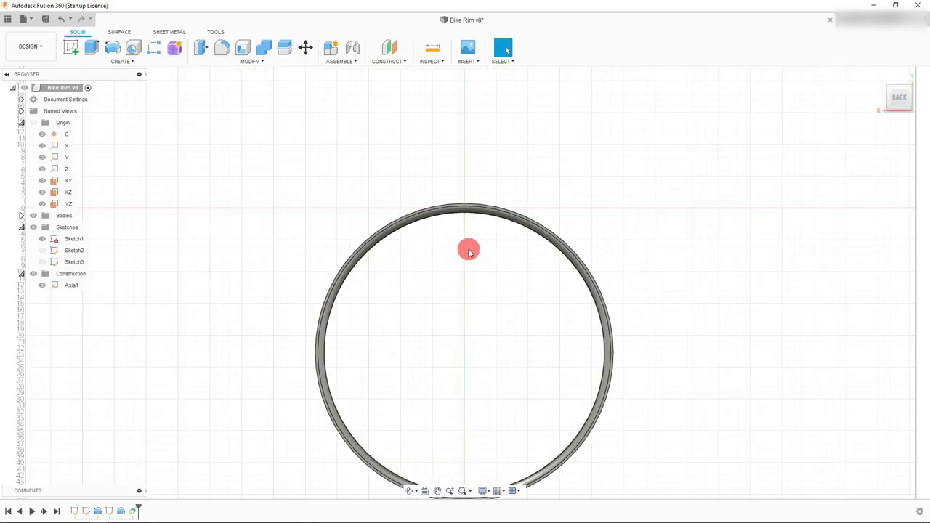
click(134, 63)
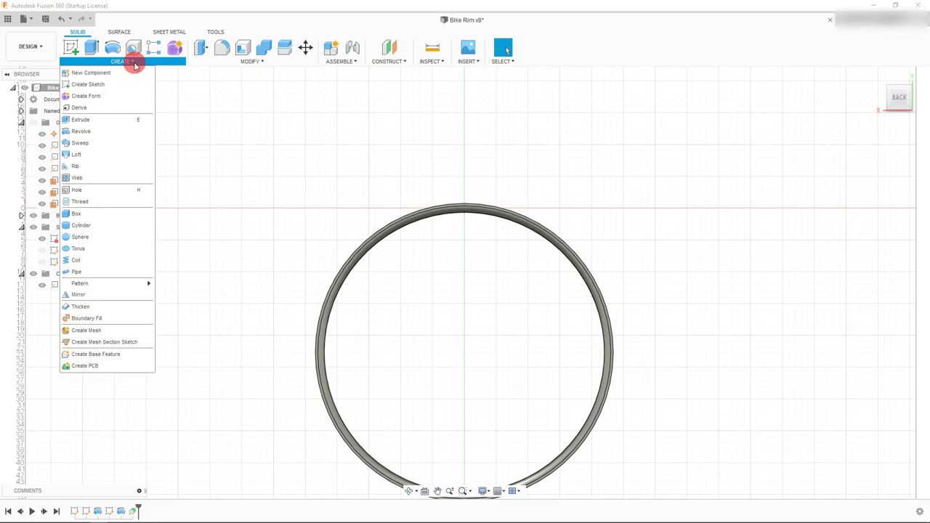
mouse_move(117, 286)
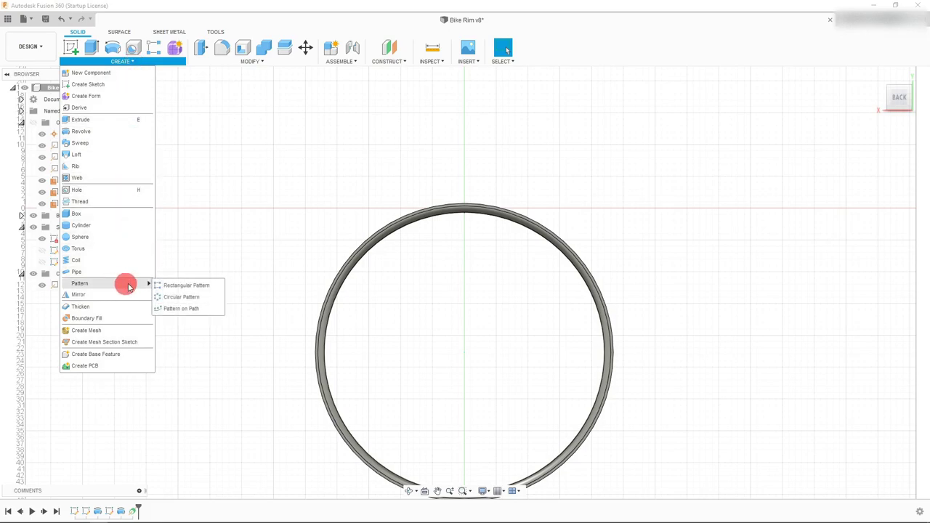
click(179, 296)
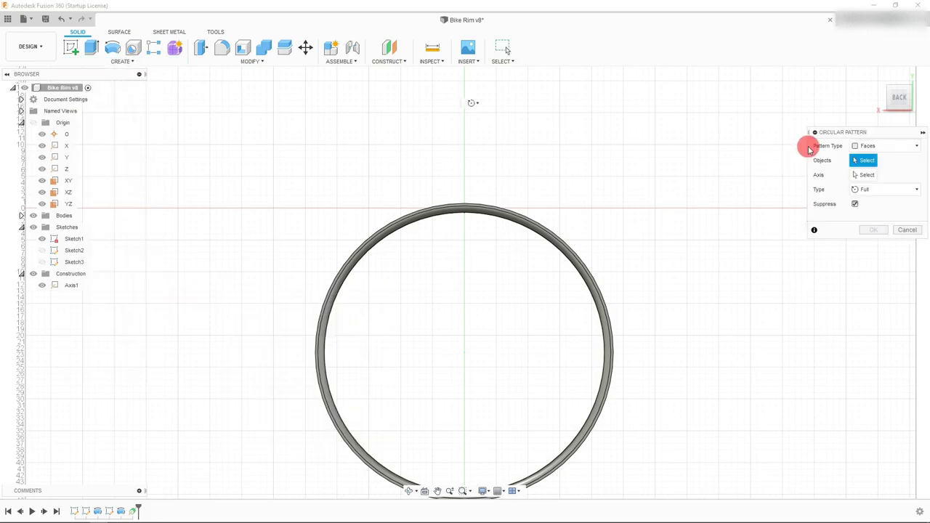
click(910, 89)
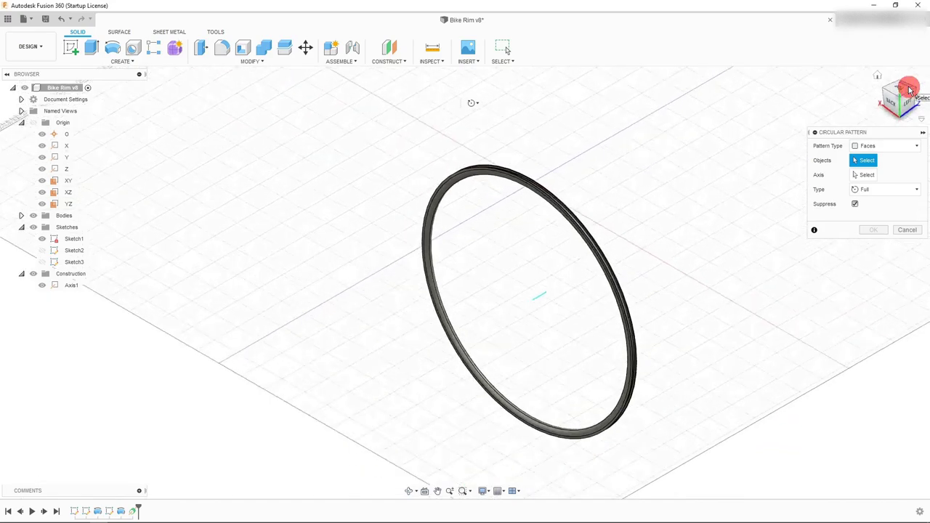
scroll(544, 160, up, 3)
scroll(543, 160, up, 4)
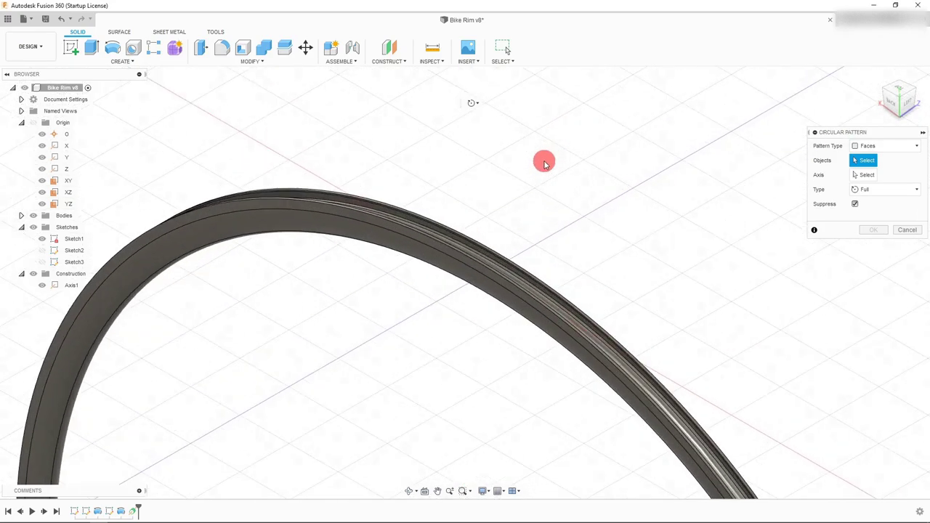
click(907, 97)
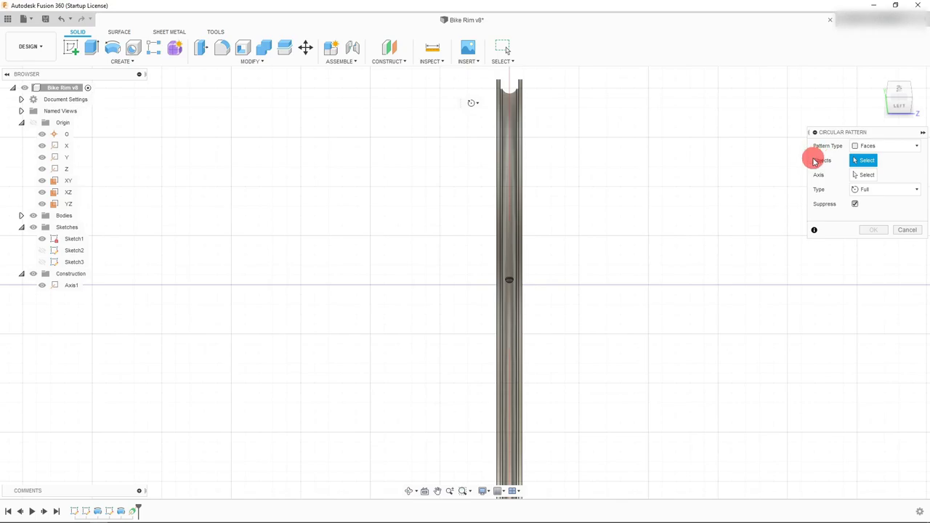
click(873, 144)
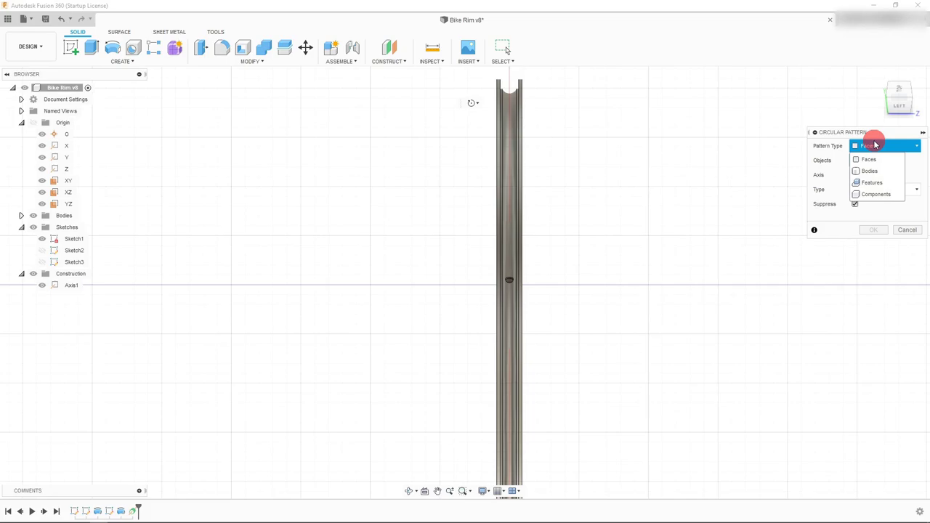
click(871, 182)
scroll(511, 277, up, 8)
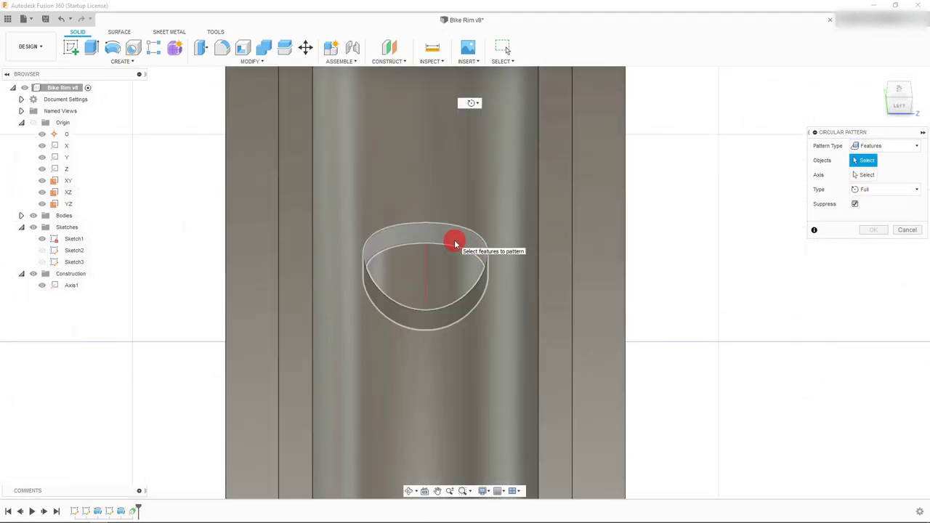
click(455, 243)
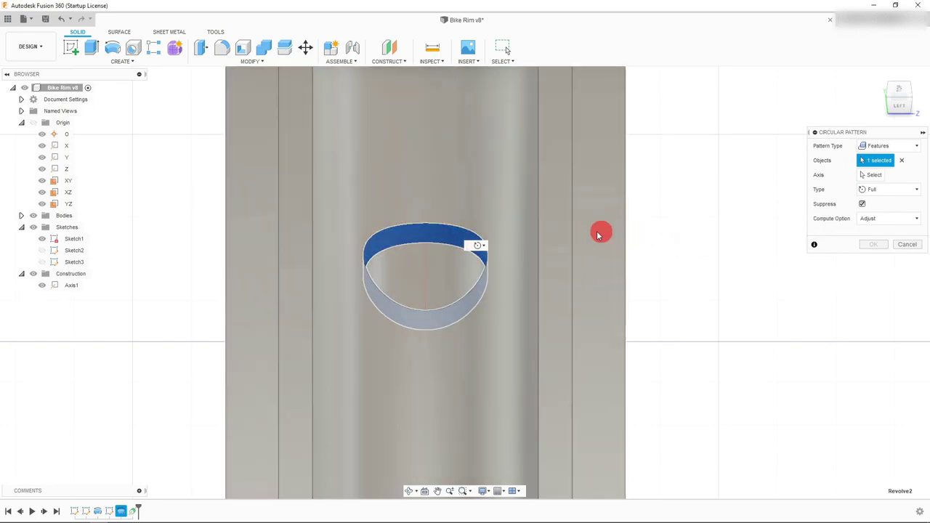
Step: Use the construction axis Axis1 at the rim's centre as the rotation axis of the circular pattern
scroll(567, 229, down, 4)
scroll(571, 231, down, 6)
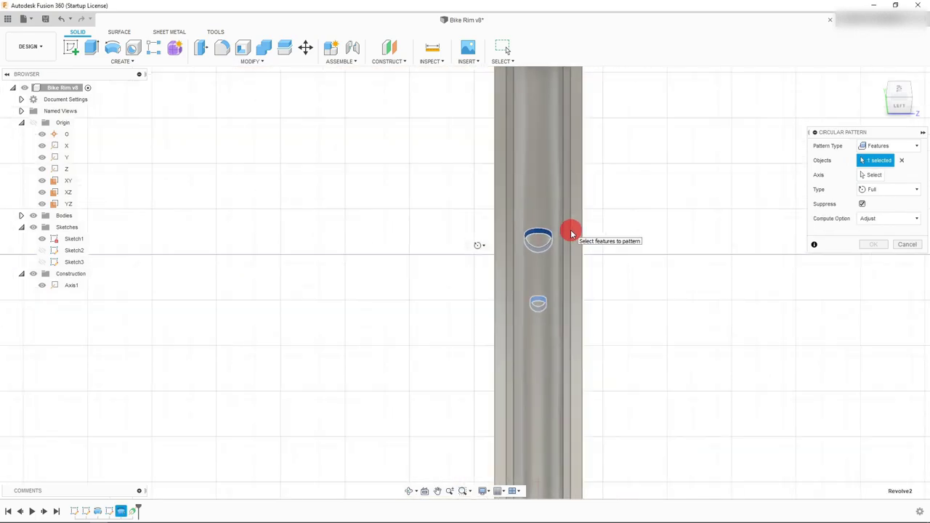
click(868, 177)
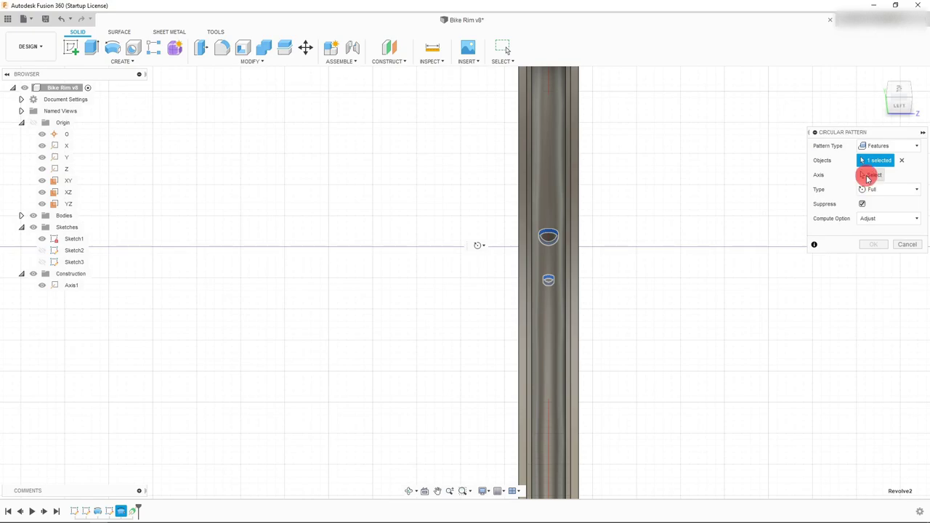
click(903, 103)
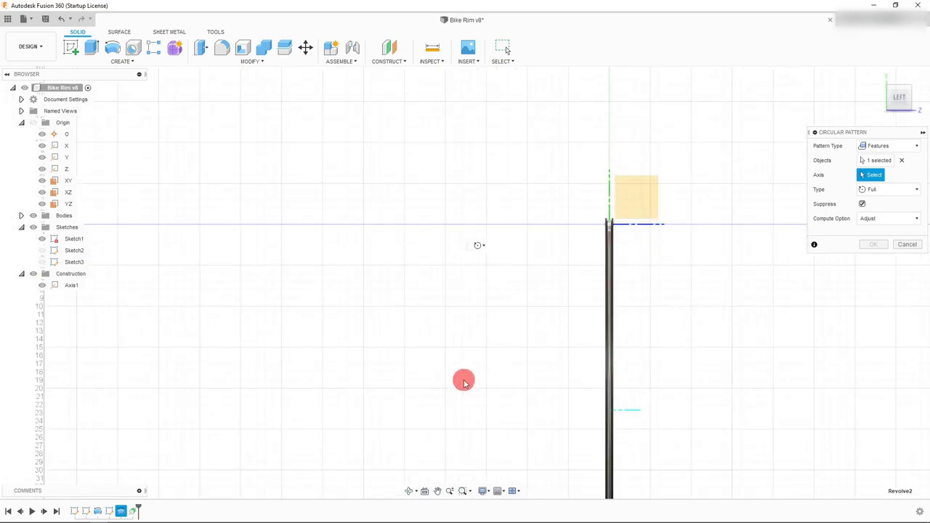
click(70, 286)
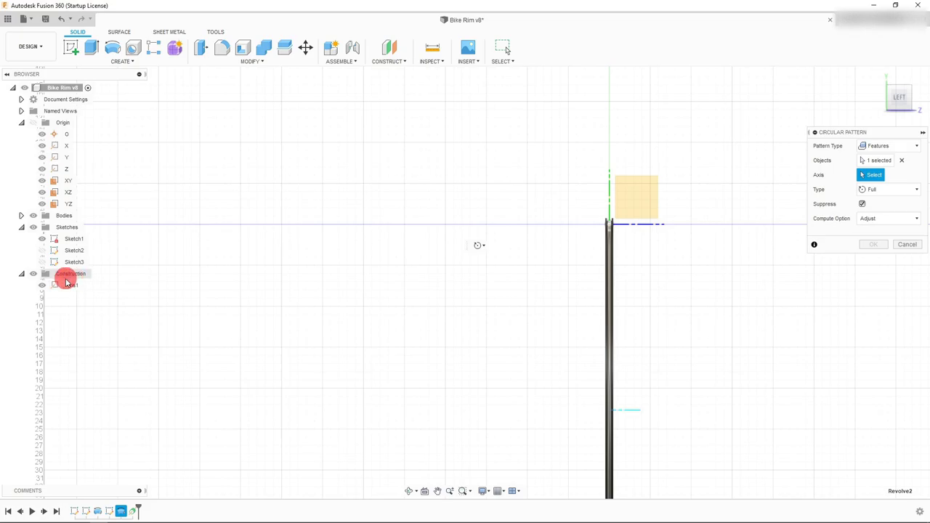
click(627, 413)
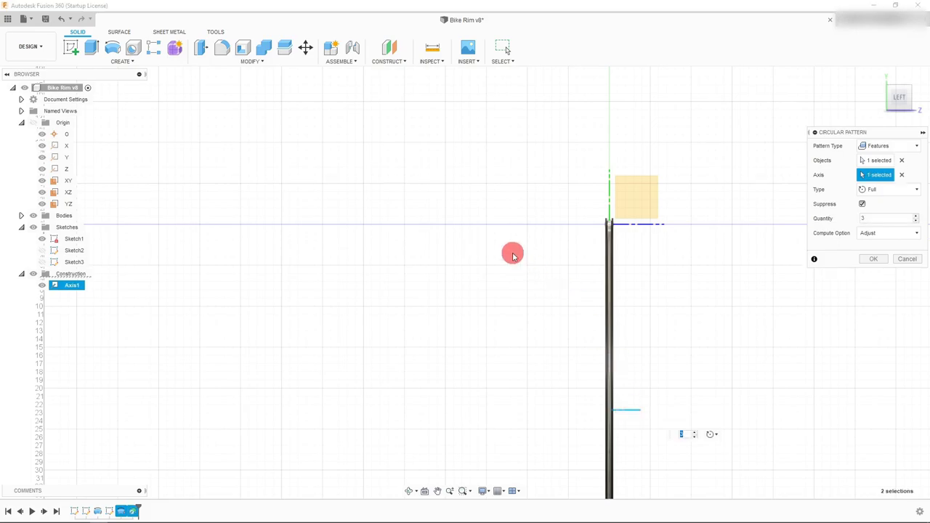
Step: Set the circular pattern's quantity to 24 over the full circle and create the pattern of holes around the rim
scroll(513, 255, down, 3)
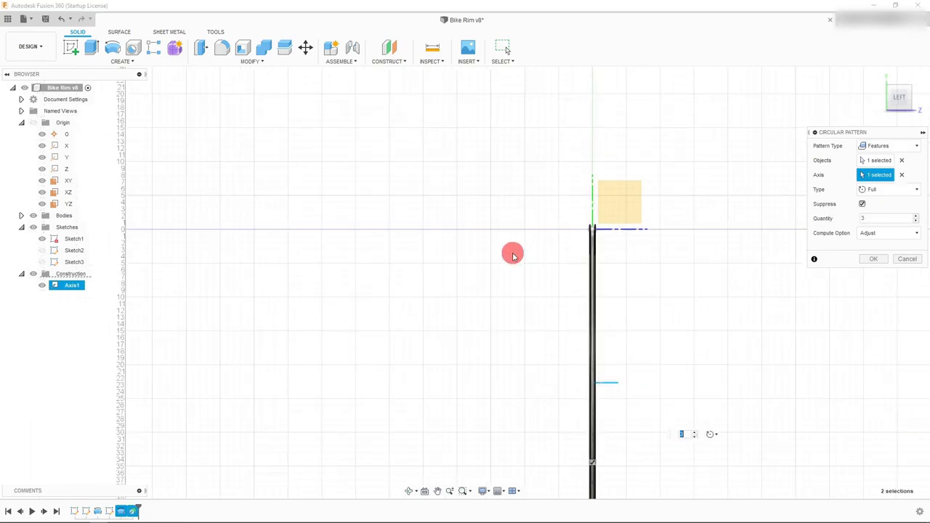
click(886, 98)
scroll(405, 377, up, 2)
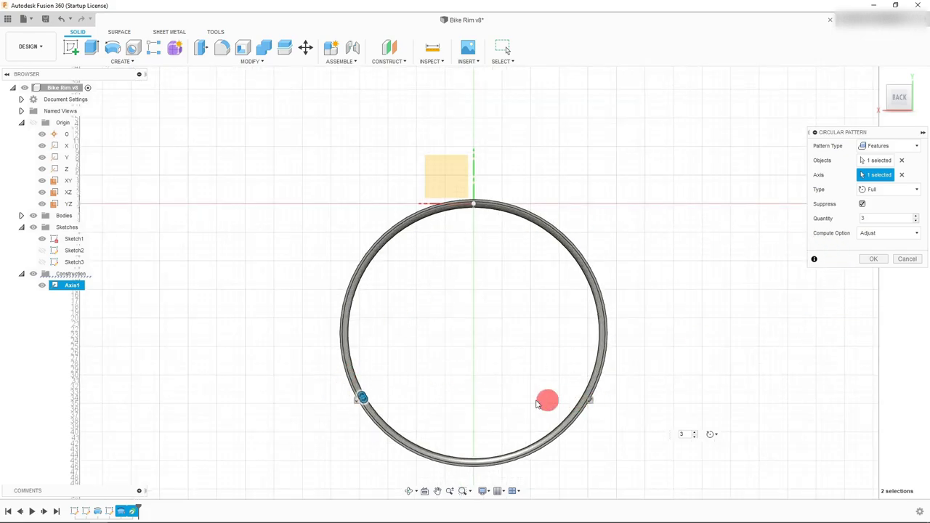
click(916, 216)
click(916, 217)
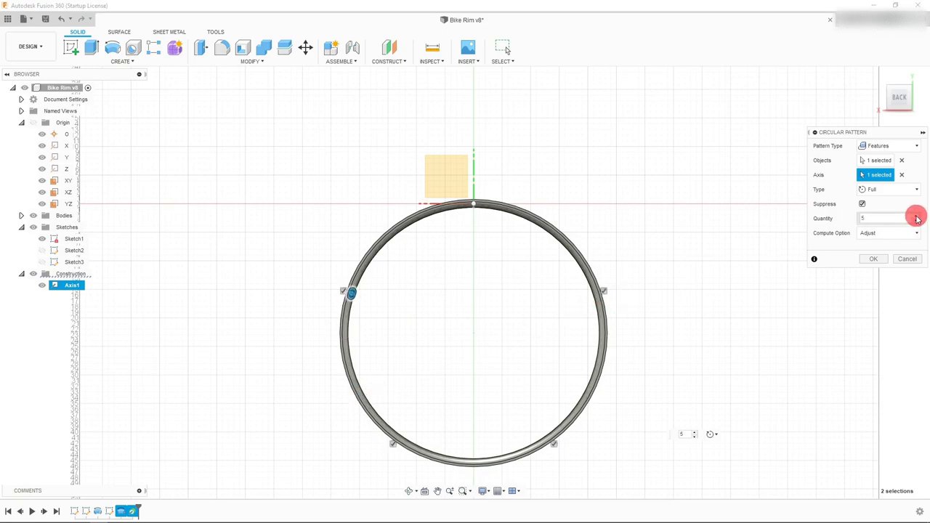
click(917, 216)
click(916, 216)
click(917, 217)
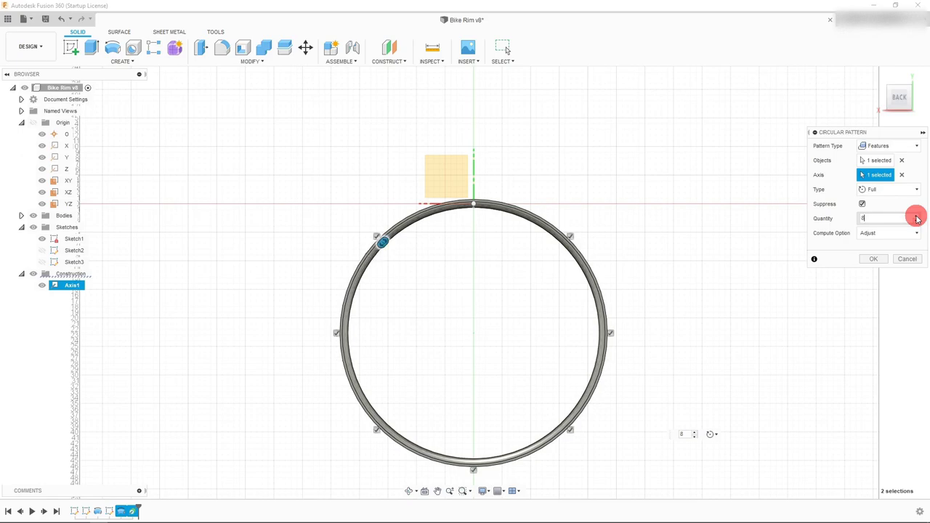
click(917, 217)
click(916, 217)
click(917, 217)
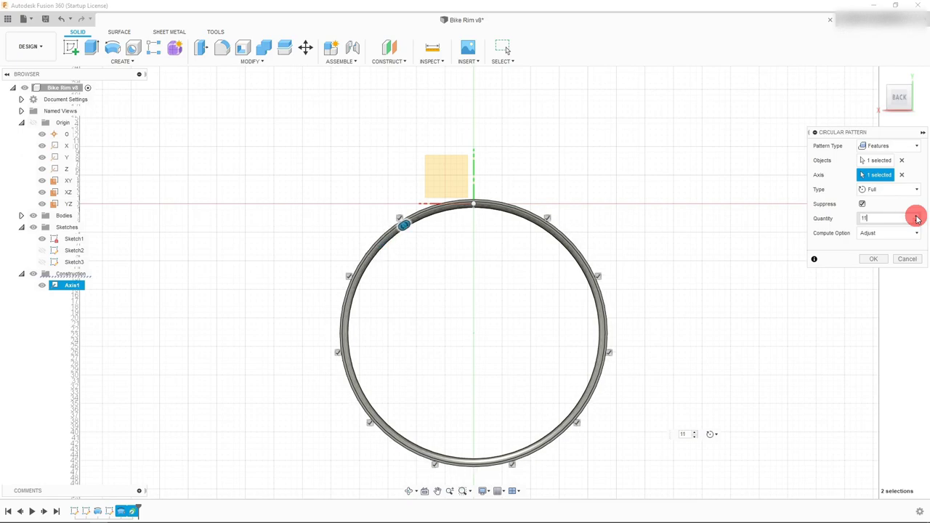
click(916, 216)
click(916, 217)
click(917, 216)
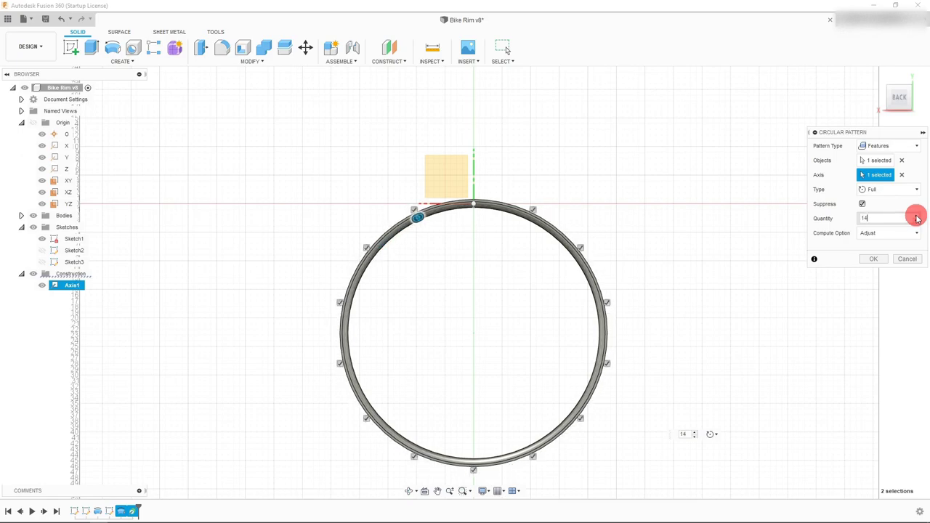
click(917, 217)
click(916, 217)
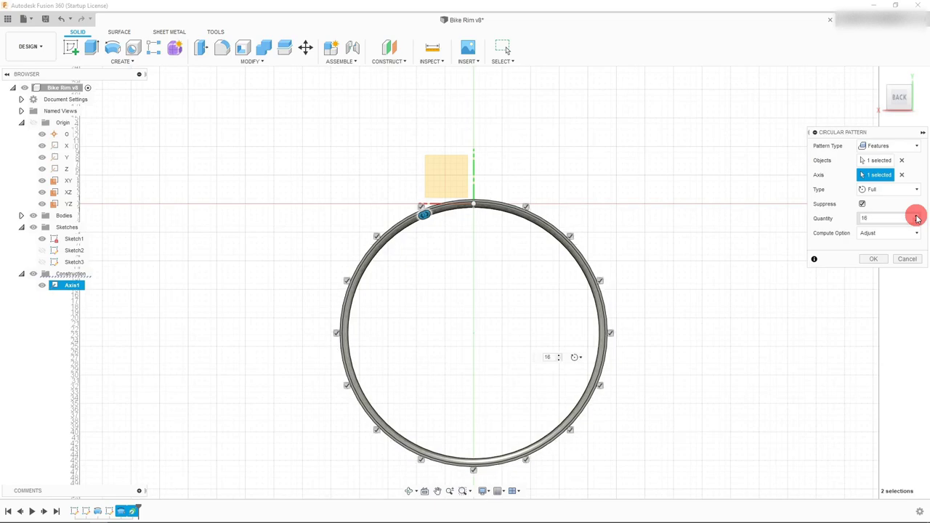
click(917, 216)
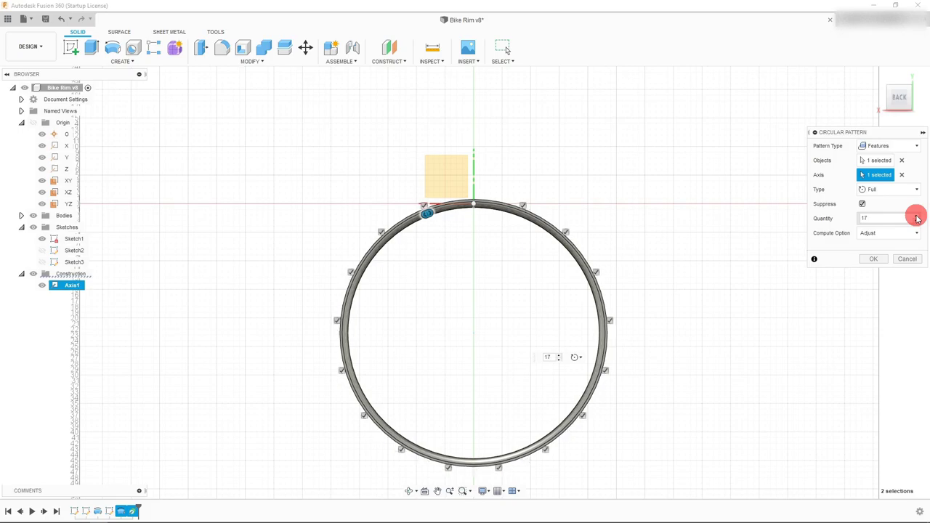
click(916, 217)
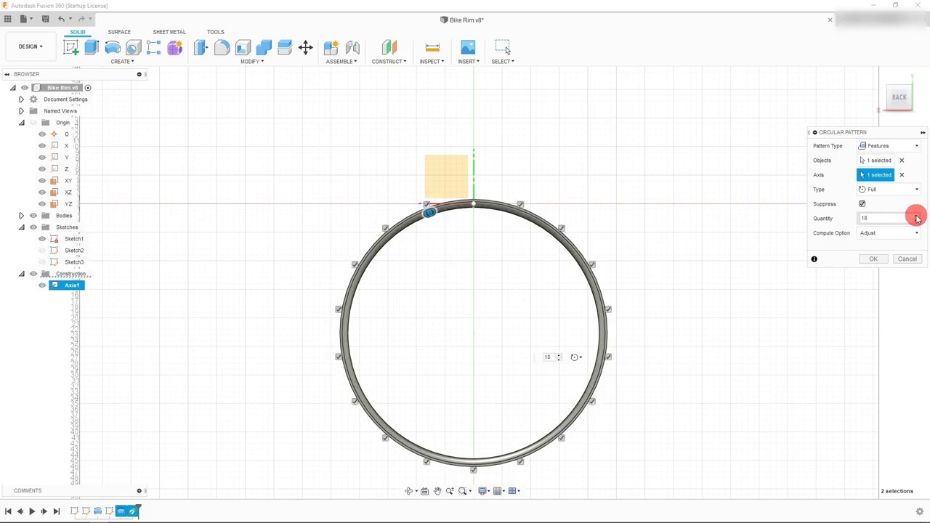
click(916, 216)
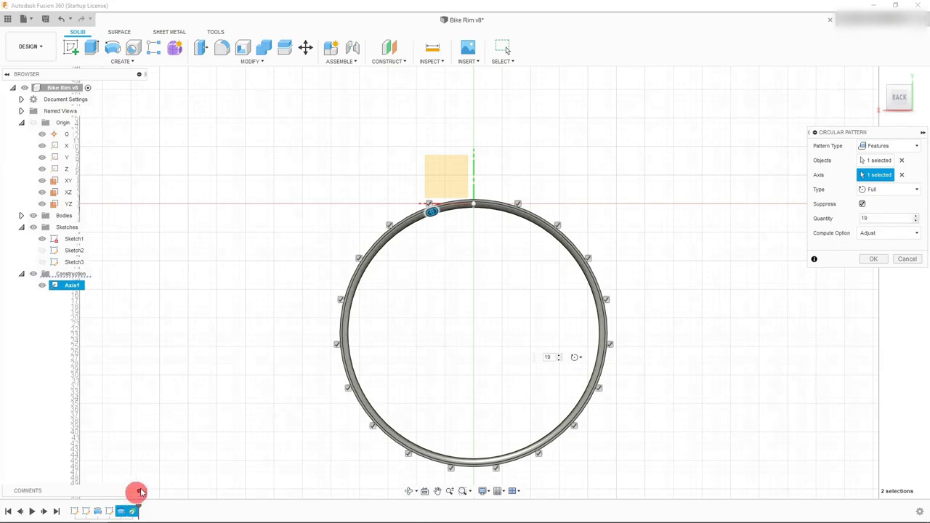
click(917, 217)
click(916, 217)
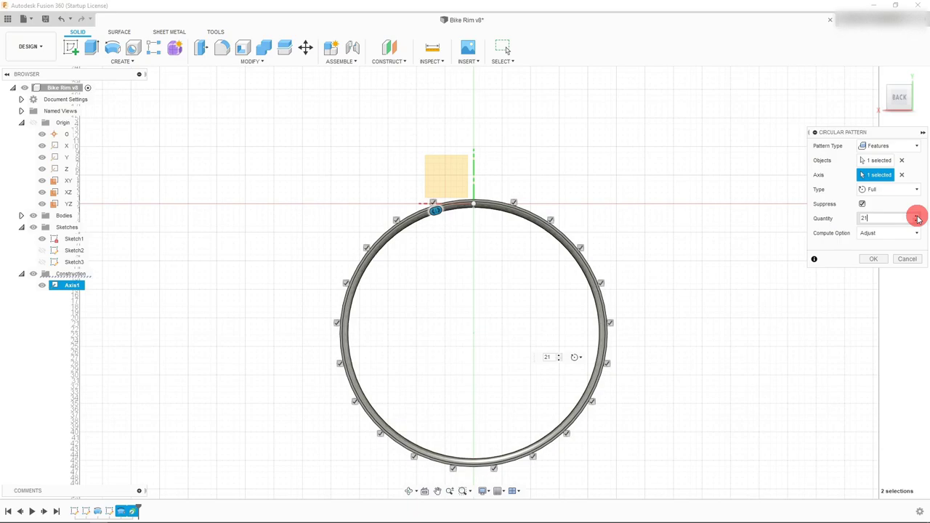
click(917, 216)
click(917, 217)
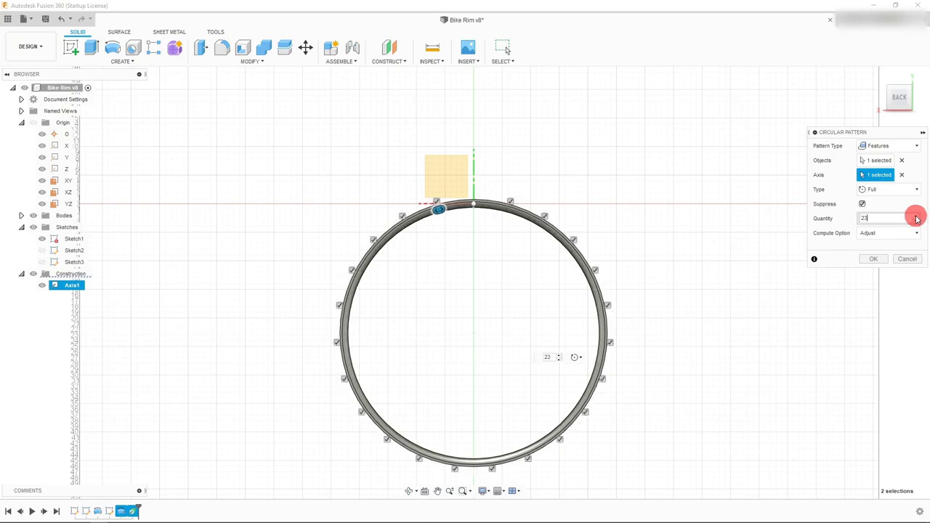
click(917, 217)
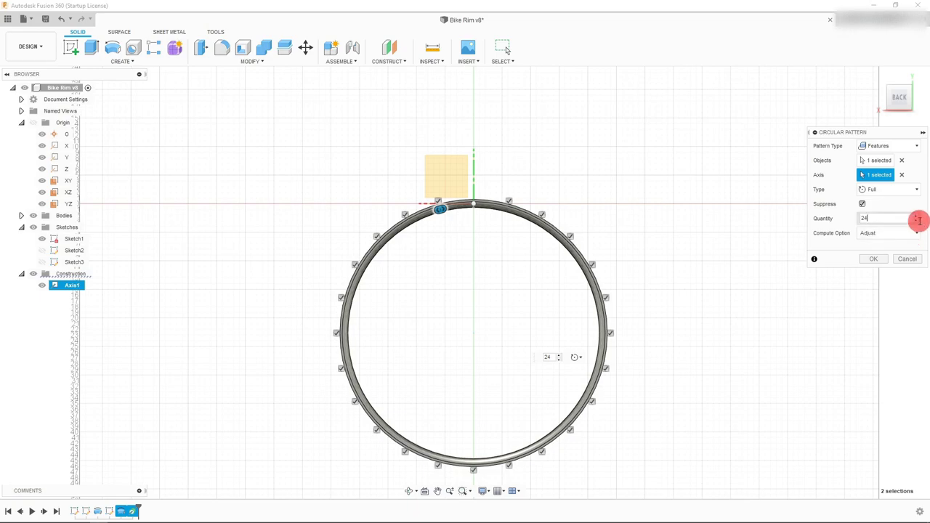
click(877, 260)
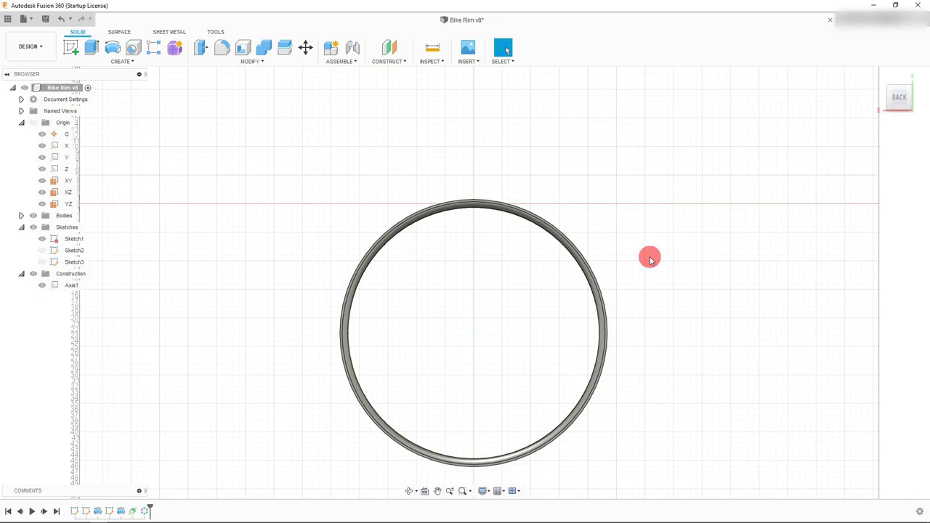
Step: Examine the patterned holes around the rim from the side and close up inside the channel
scroll(571, 326, down, 1)
scroll(544, 384, up, 1)
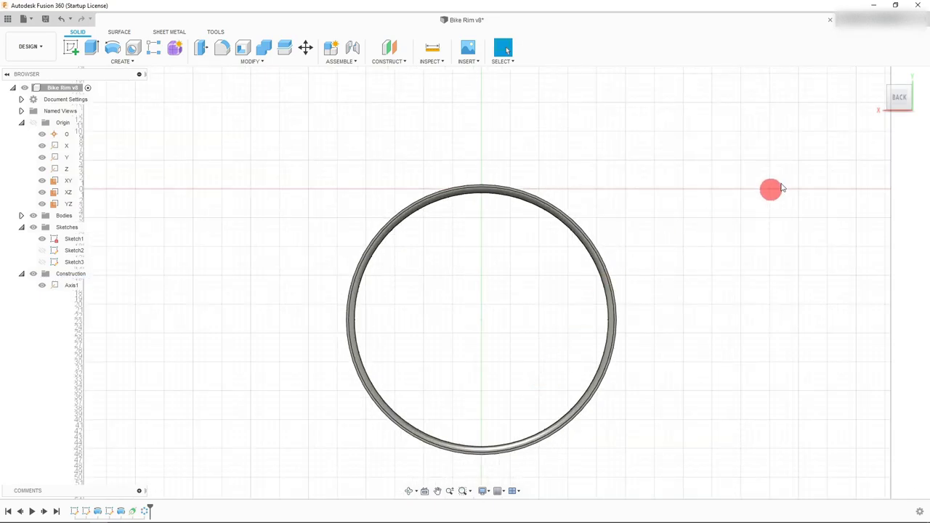
click(913, 98)
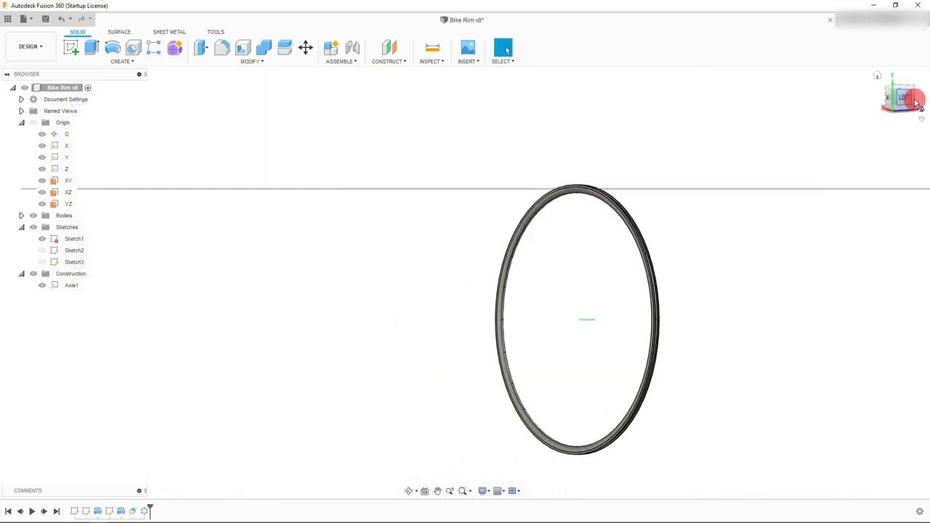
scroll(615, 342, up, 6)
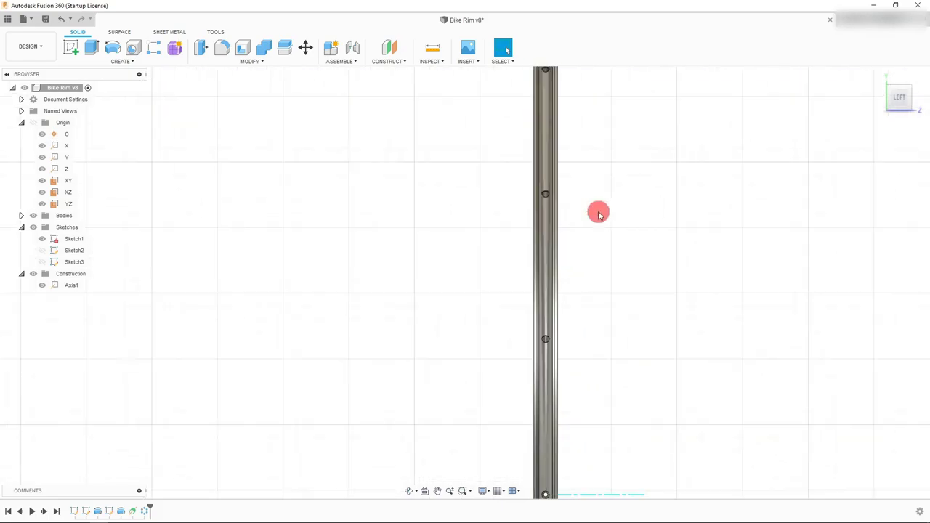
scroll(595, 278, down, 4)
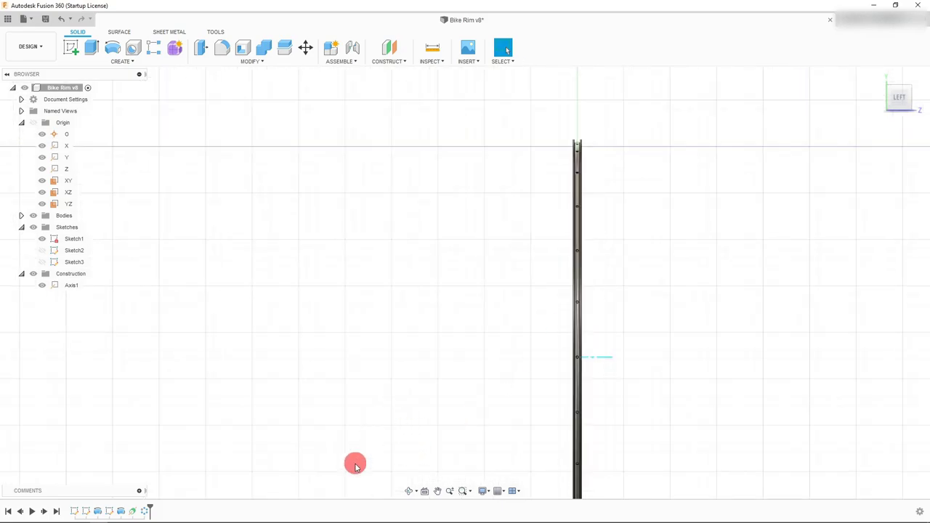
click(409, 491)
drag(534, 334, 557, 358)
scroll(650, 249, up, 6)
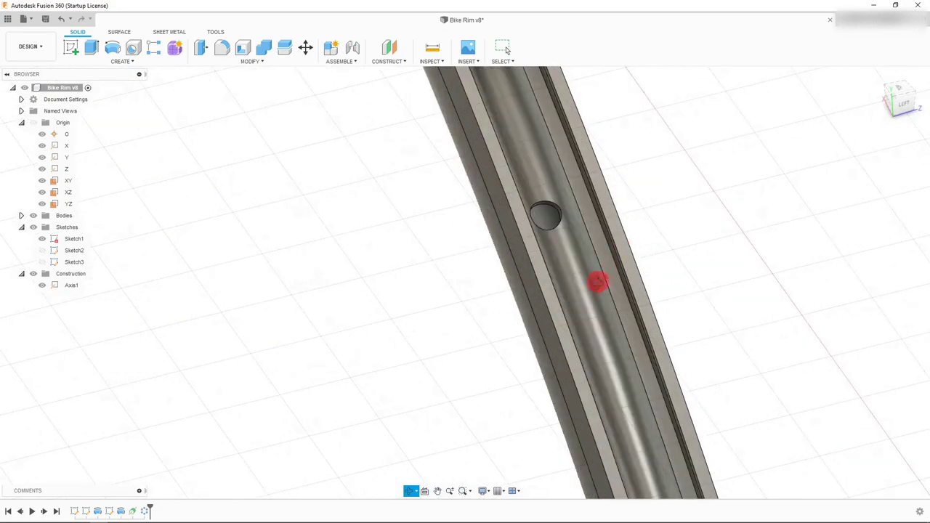
mouse_move(598, 281)
mouse_down()
mouse_move(630, 272)
mouse_move(592, 284)
mouse_up()
scroll(592, 284, down, 5)
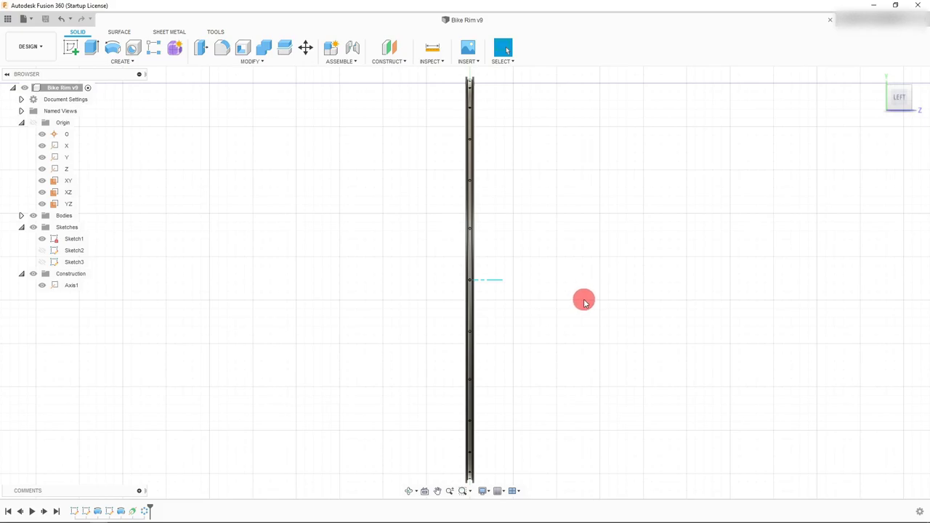
Step: Create a new sketch on the YZ origin plane
click(65, 181)
scroll(240, 264, down, 3)
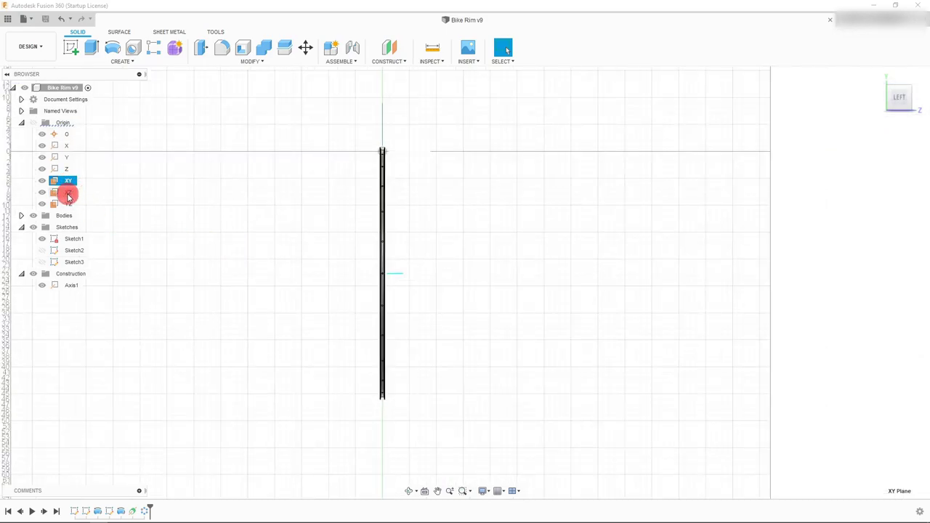
click(65, 203)
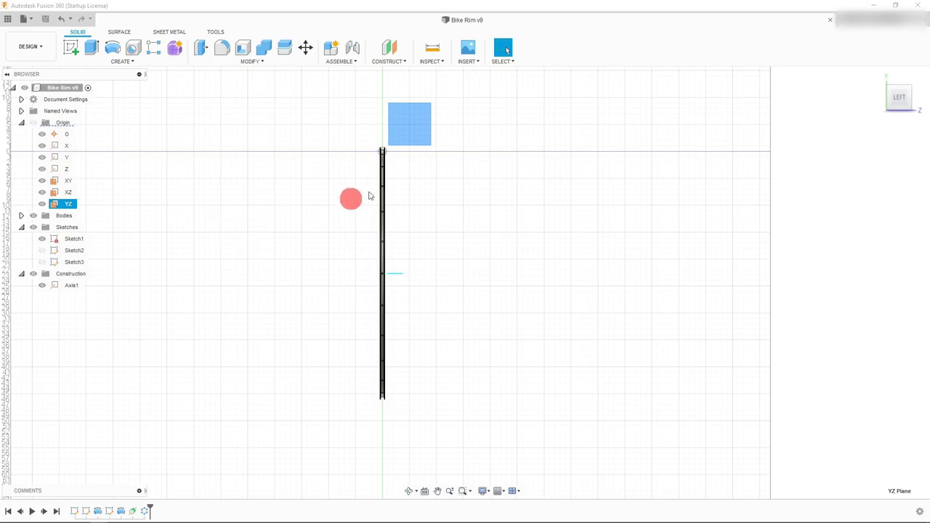
scroll(322, 119, up, 2)
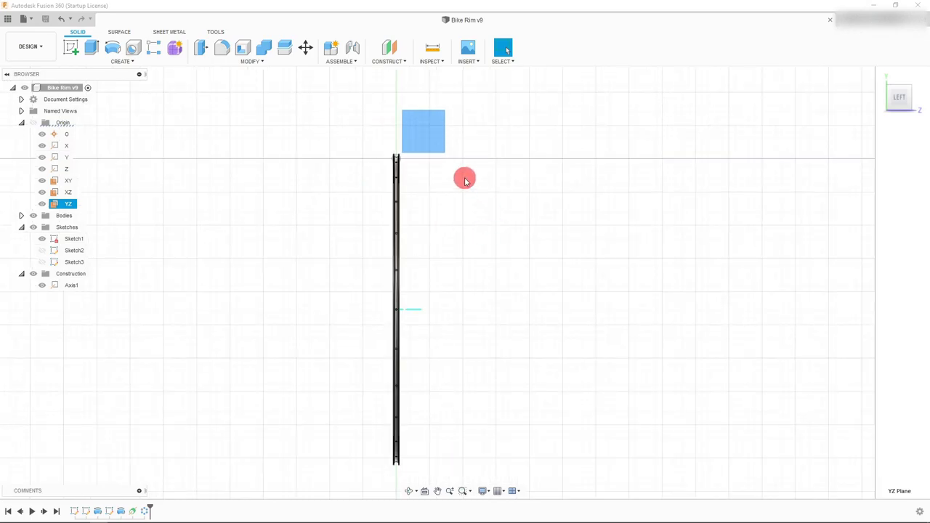
click(71, 47)
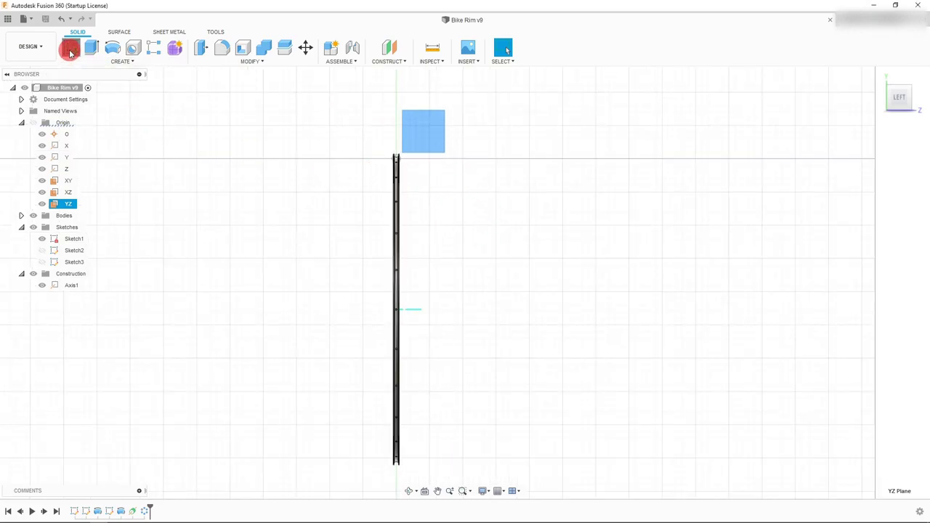
click(476, 276)
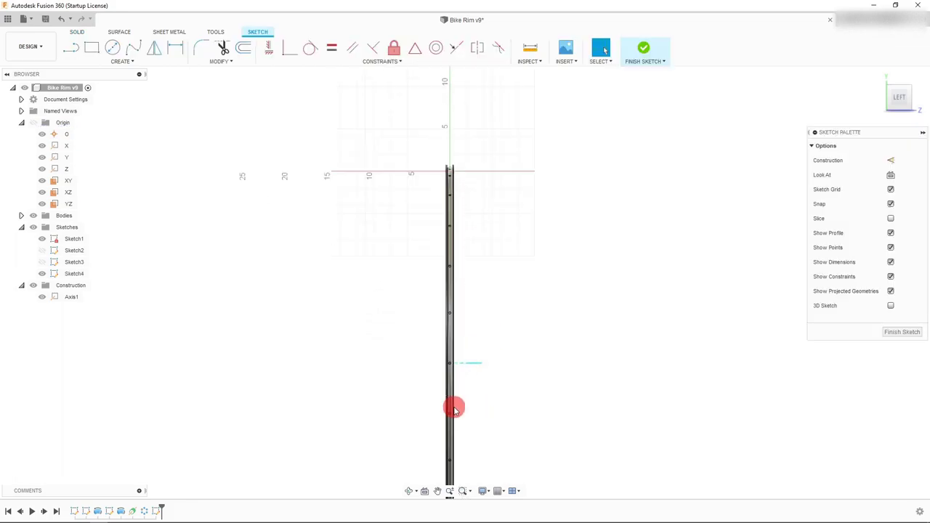
Step: Sketch a slightly sloped line about 2.25 in long from the rim's midline near the central hole outward on the Axis1 side
click(476, 337)
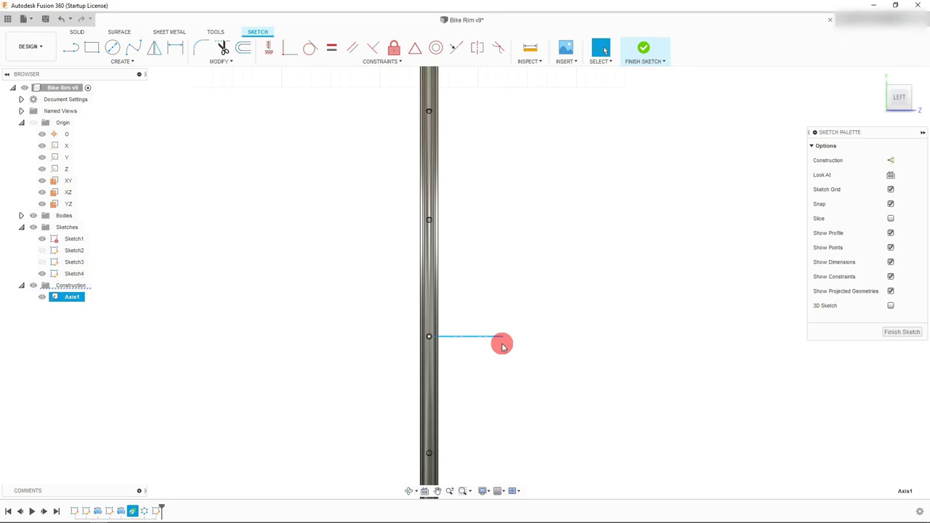
scroll(505, 297, down, 1)
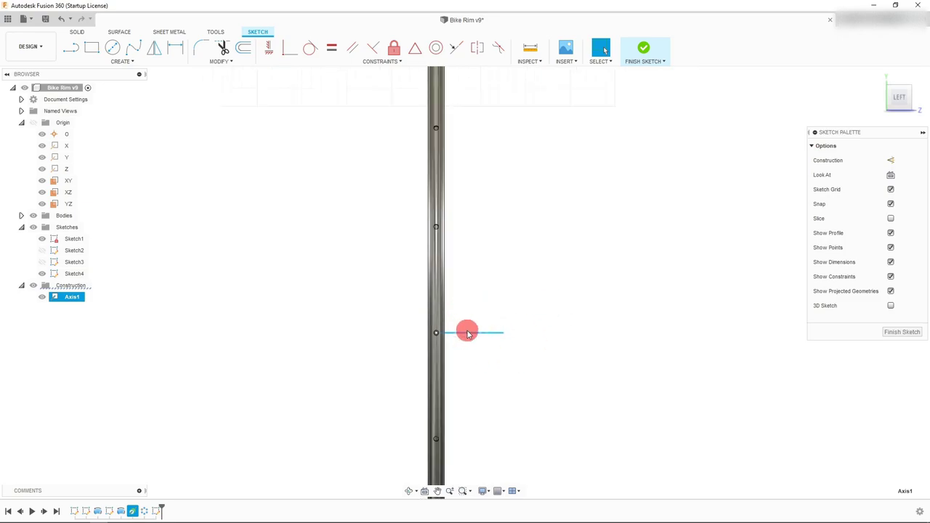
key(Escape)
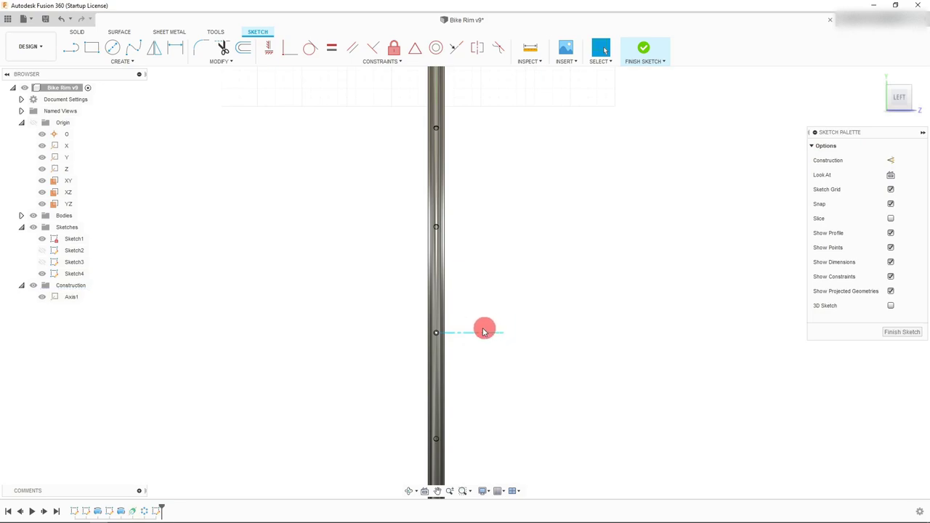
scroll(484, 331, up, 1)
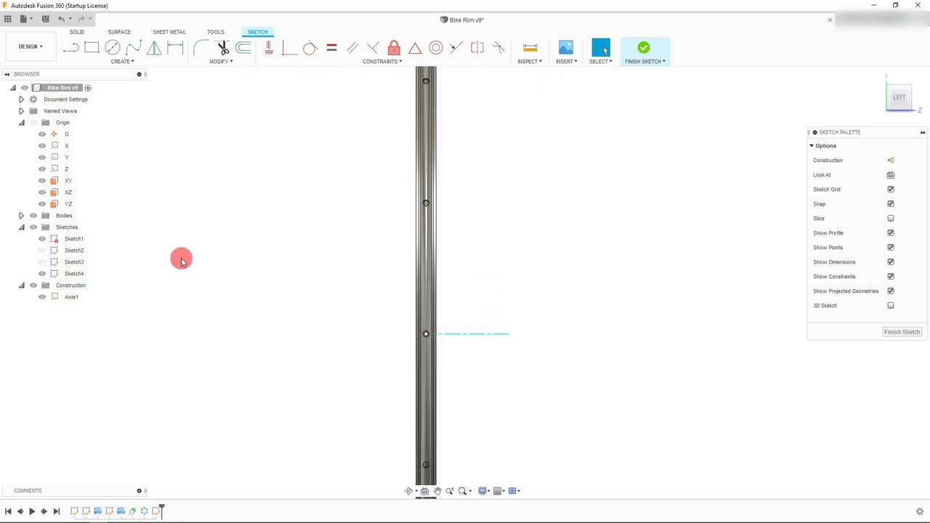
click(72, 49)
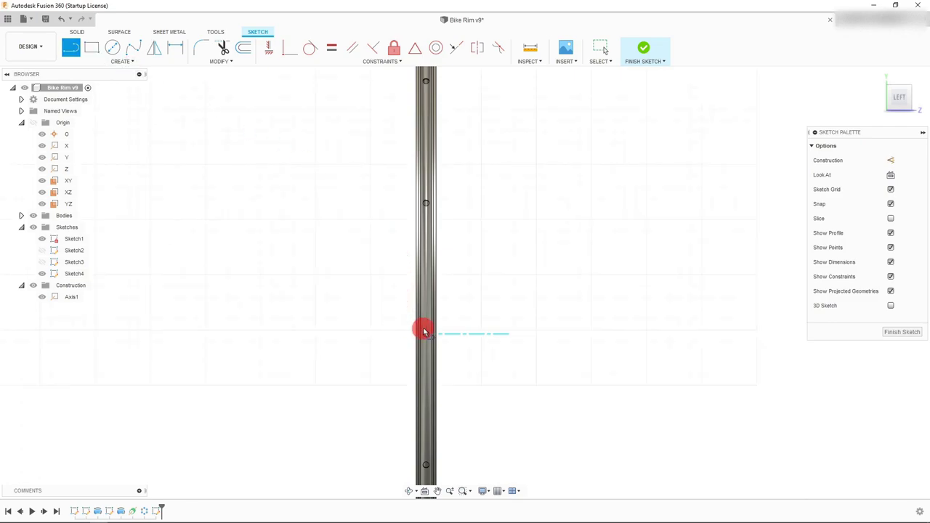
scroll(428, 327, up, 3)
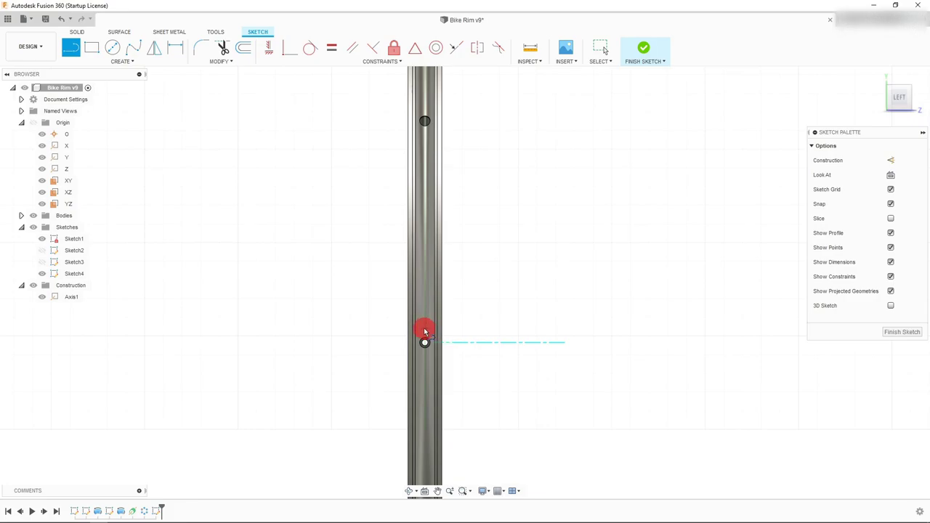
drag(425, 332, 512, 326)
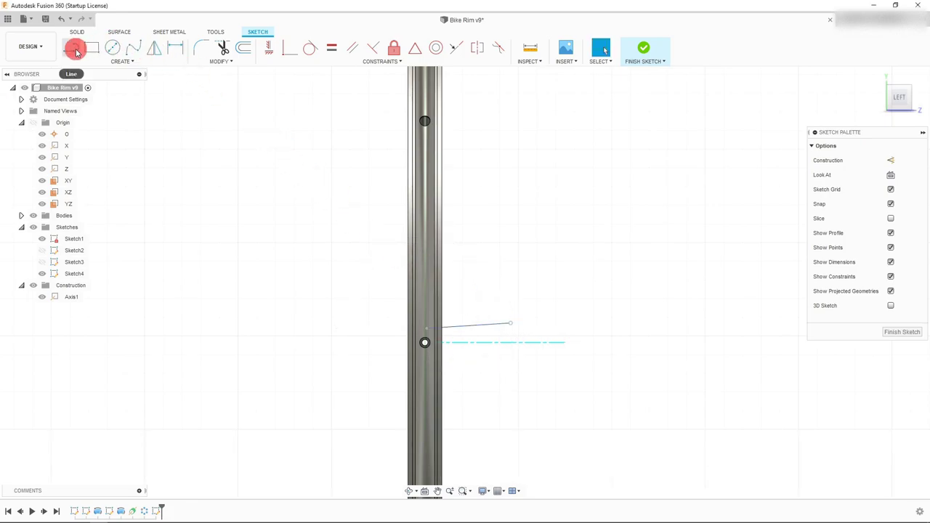
Step: Sketch a second sloped line from the first line's inner endpoint outward past the opposite side of the rim
click(77, 49)
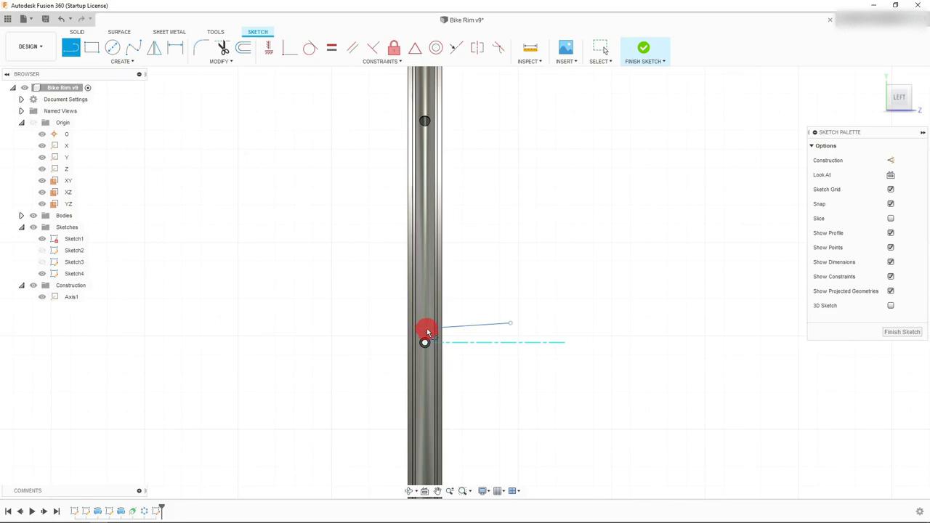
drag(427, 332, 320, 312)
click(452, 326)
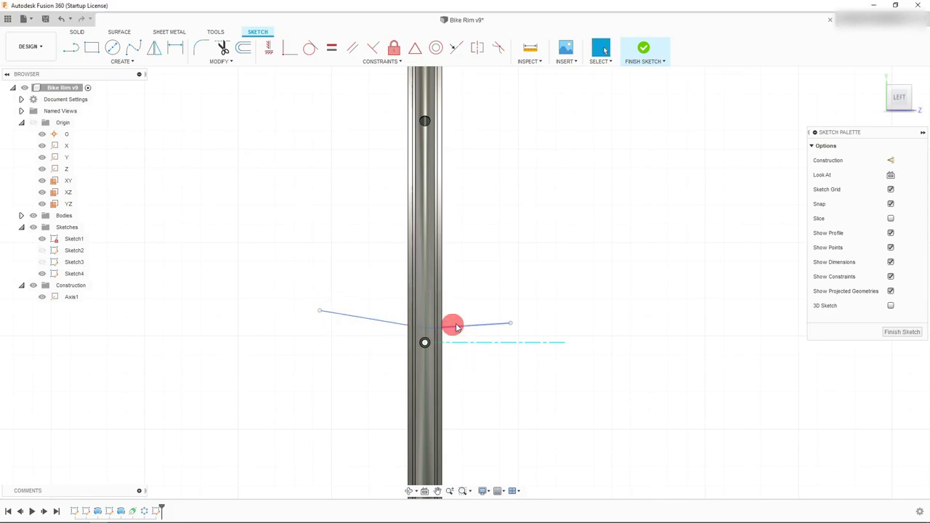
Step: Align the shared endpoint of the two lines with the sketch origin using a Horizontal/Vertical constraint
scroll(458, 327, down, 5)
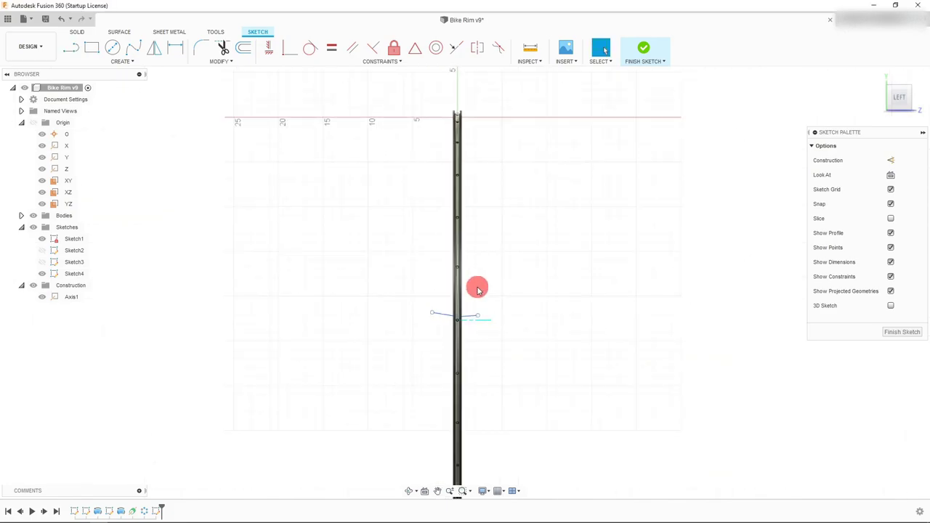
scroll(486, 129, up, 3)
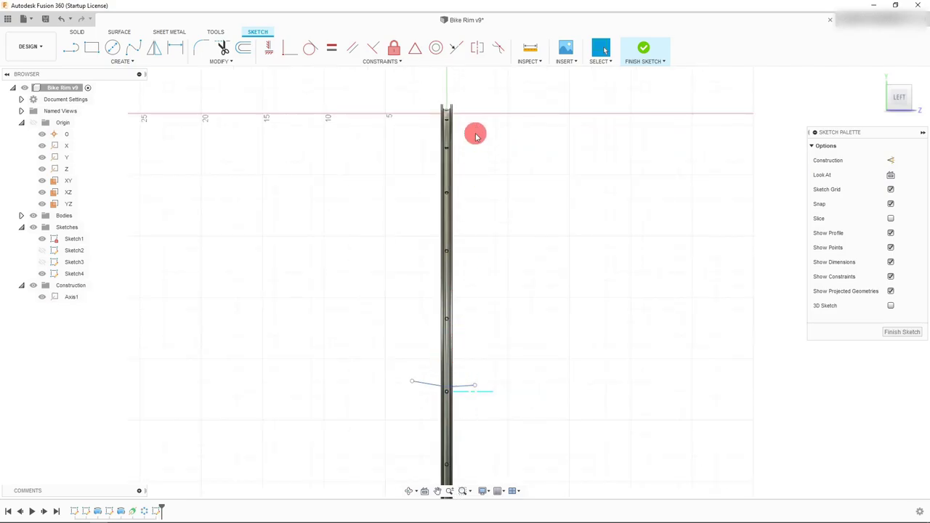
scroll(475, 135, up, 3)
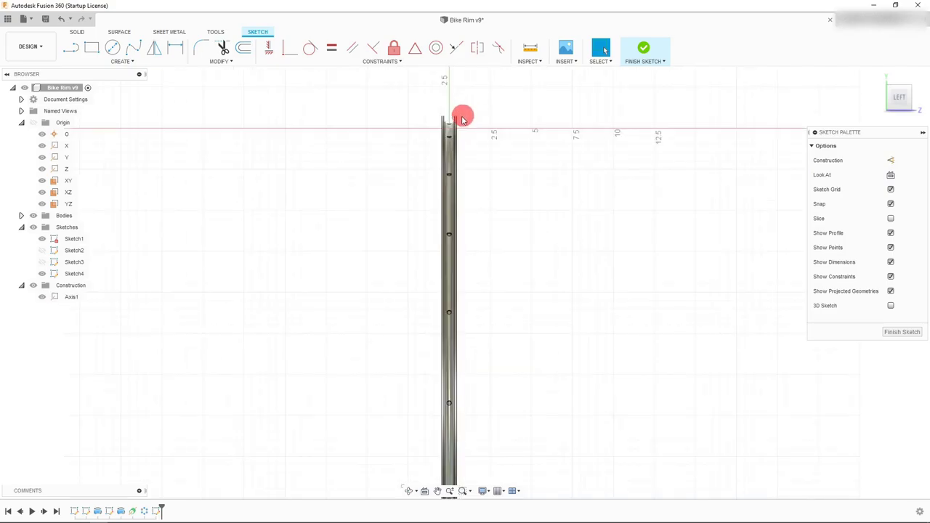
scroll(461, 119, up, 2)
click(438, 136)
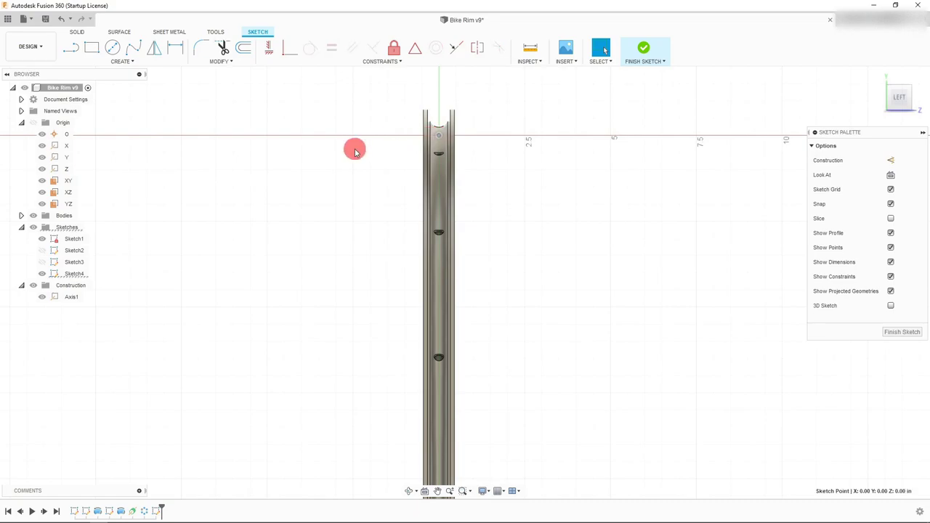
scroll(438, 120, up, 3)
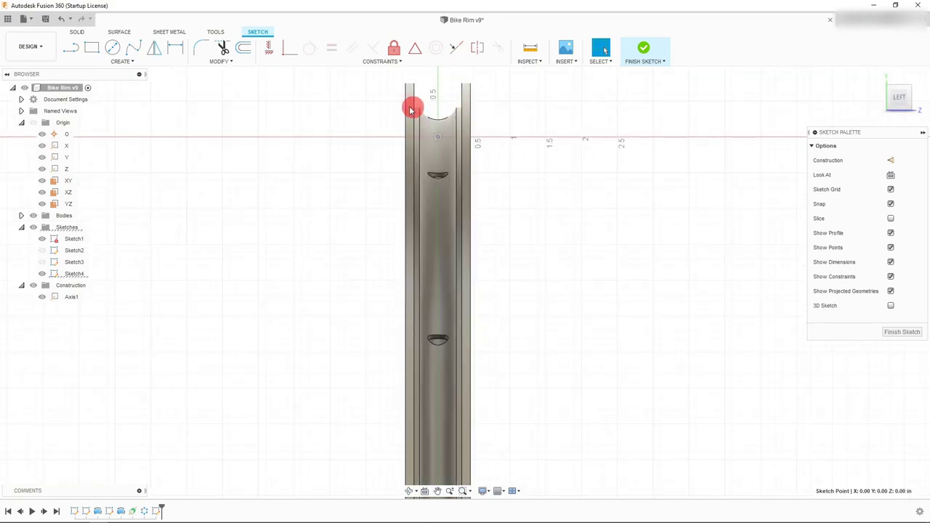
scroll(410, 109, down, 6)
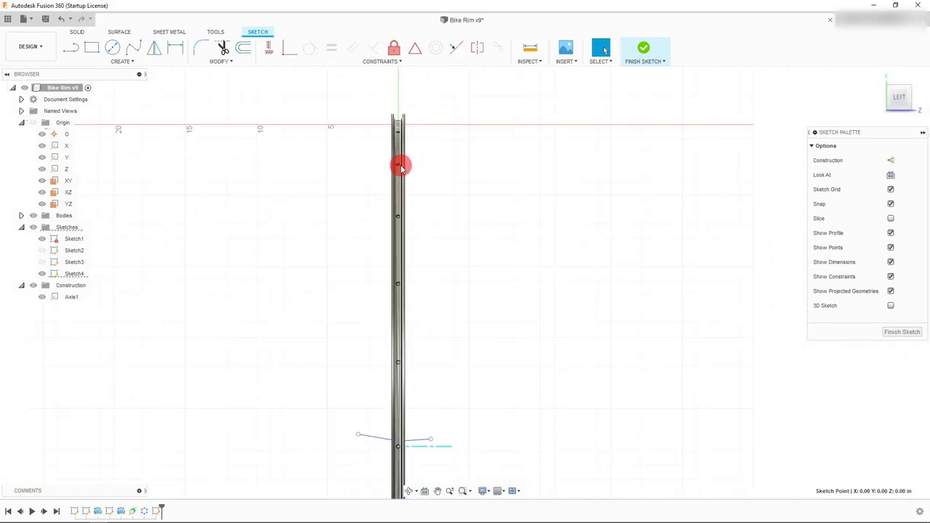
scroll(415, 436, up, 5)
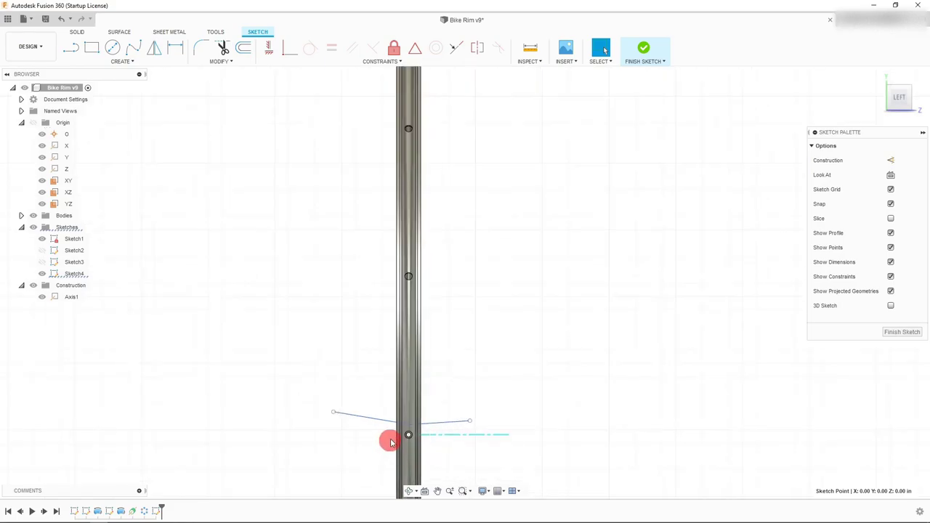
click(419, 411)
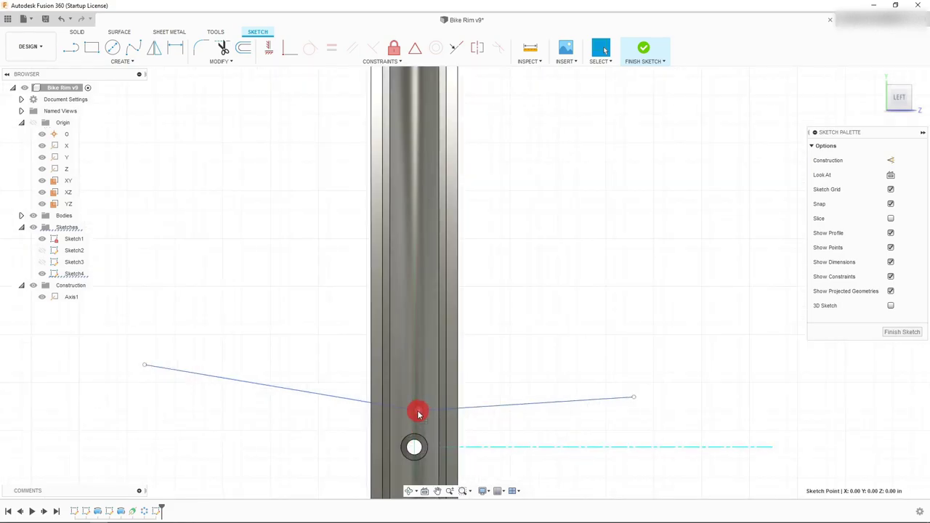
click(265, 51)
scroll(469, 374, down, 4)
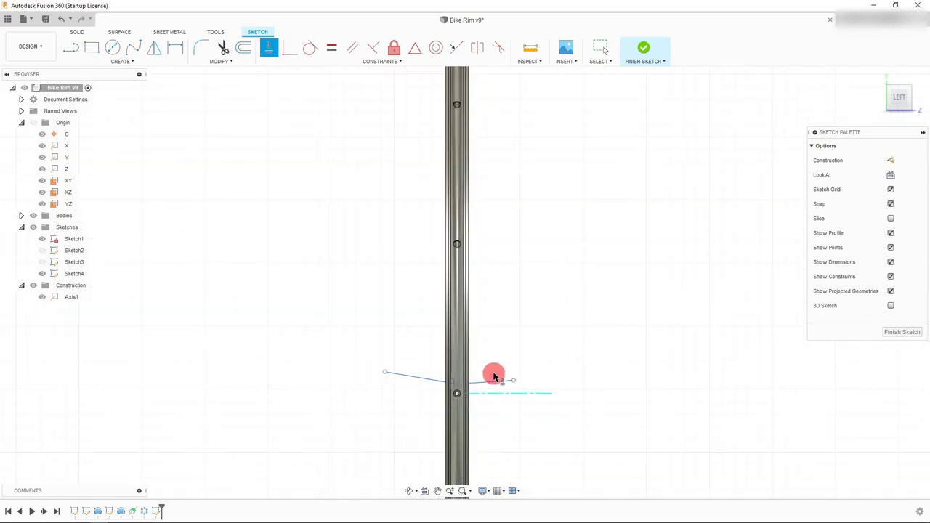
key(Escape)
Step: Move the outer end of the line opposite Axis1 inward so it roughly mirrors the other line
scroll(492, 382, up, 1)
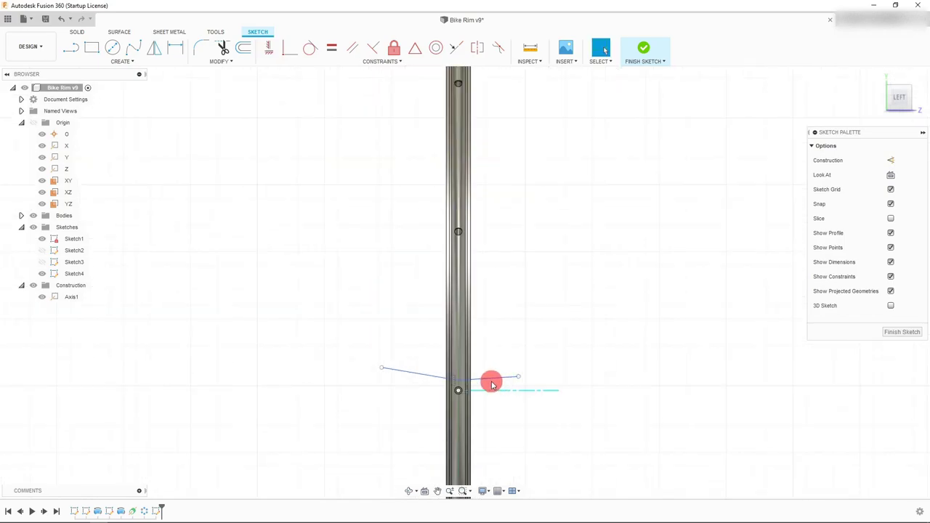
scroll(491, 383, up, 1)
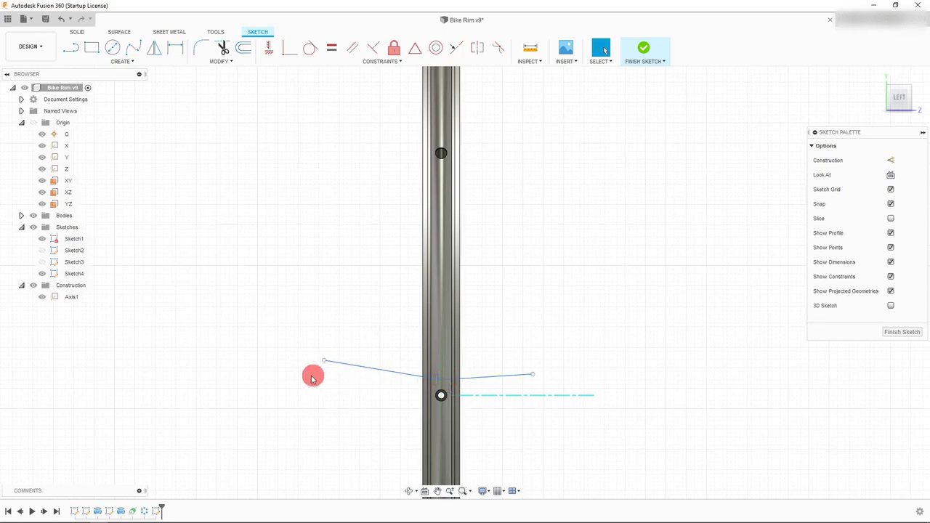
drag(324, 361, 351, 372)
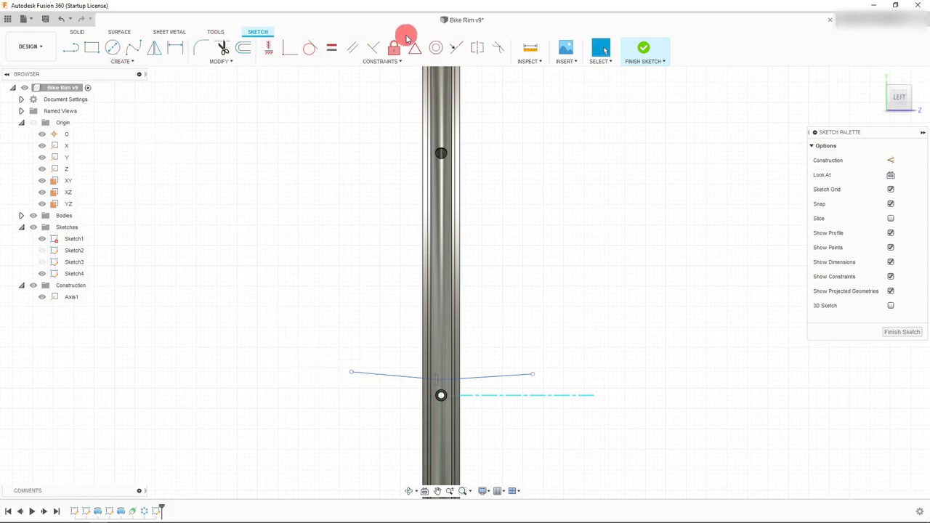
Step: Dimension the horizontal distance from the lines' shared endpoint to the outer end on the Axis1 side as 2.826in/2
click(174, 48)
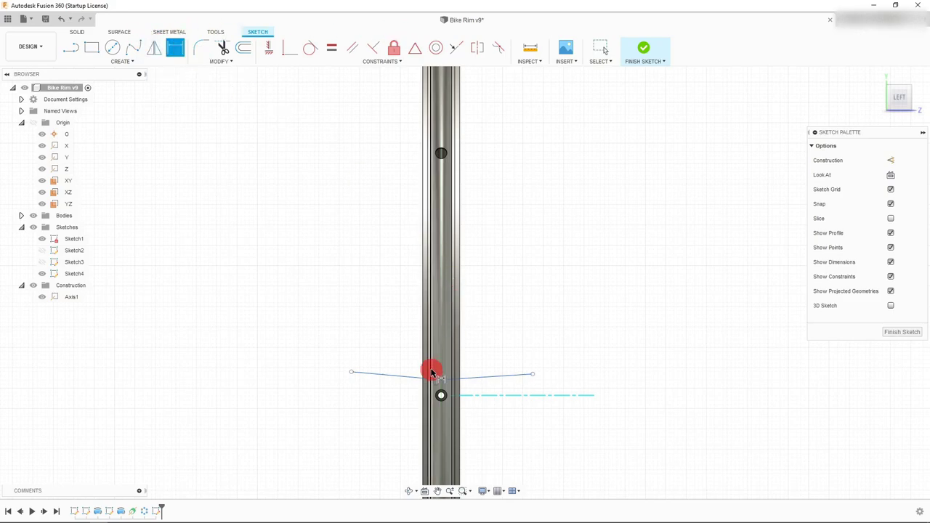
drag(441, 385, 534, 380)
click(534, 375)
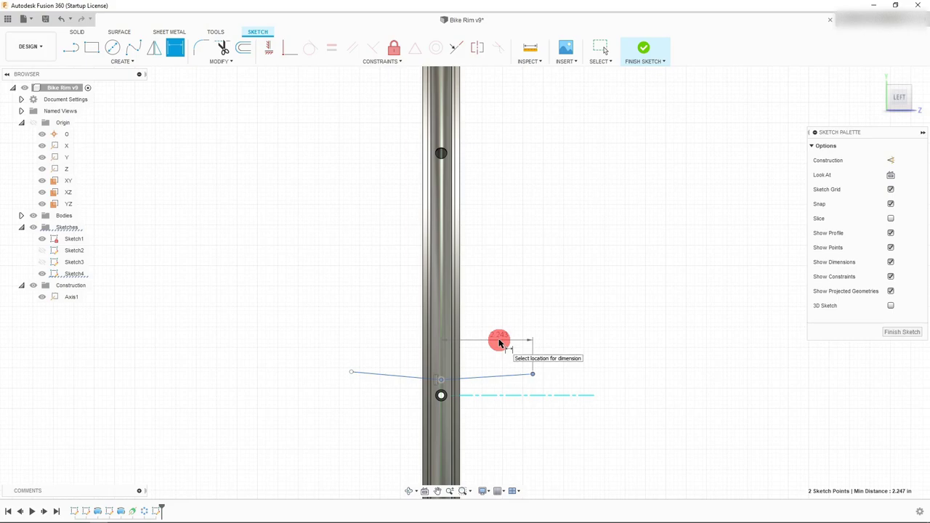
click(499, 342)
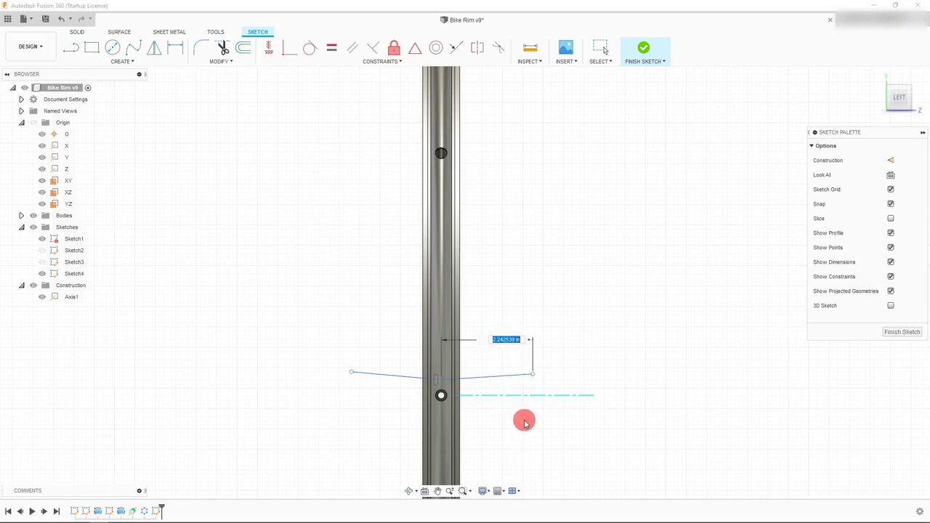
text(2.826in/2)
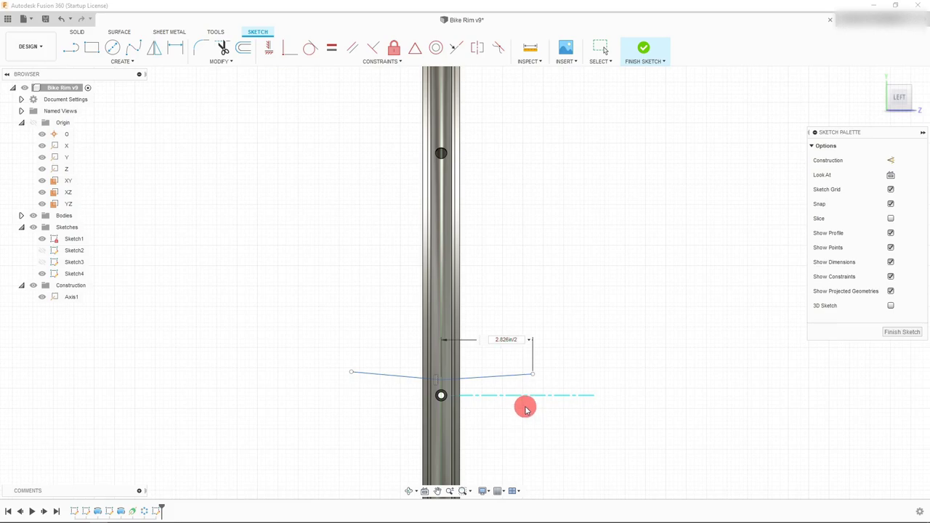
key(Return)
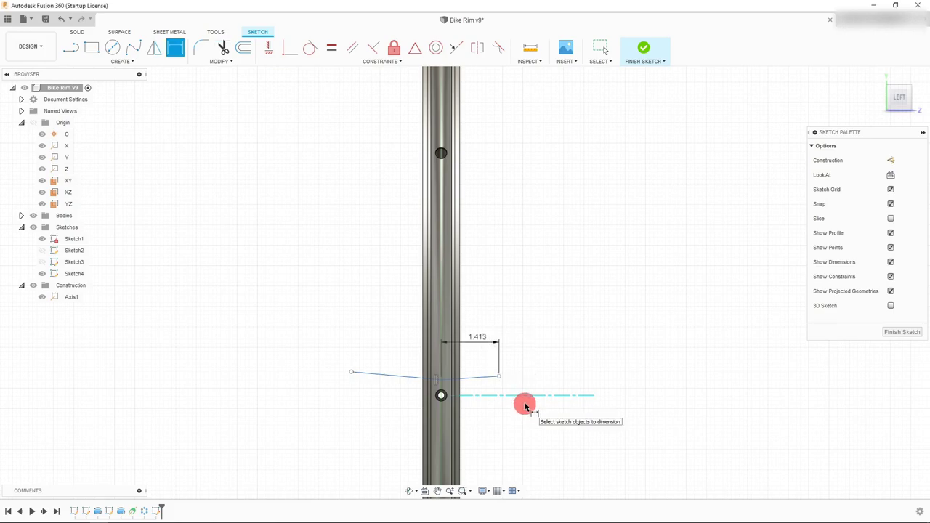
key(Escape)
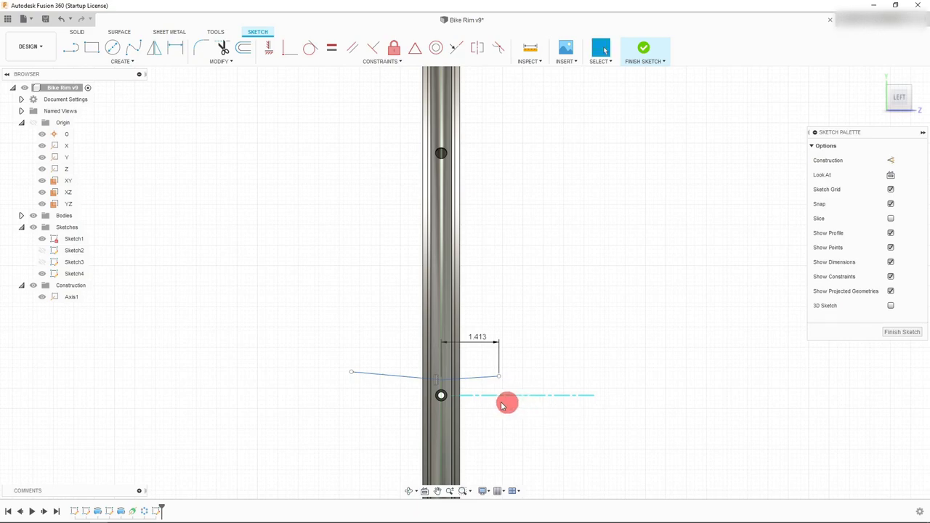
Step: Dimension the opposite line's horizontal span as d21 to match the Axis1-side dimension, and move the Axis1-side dimension closer to its line
scroll(410, 393, up, 3)
scroll(409, 393, up, 1)
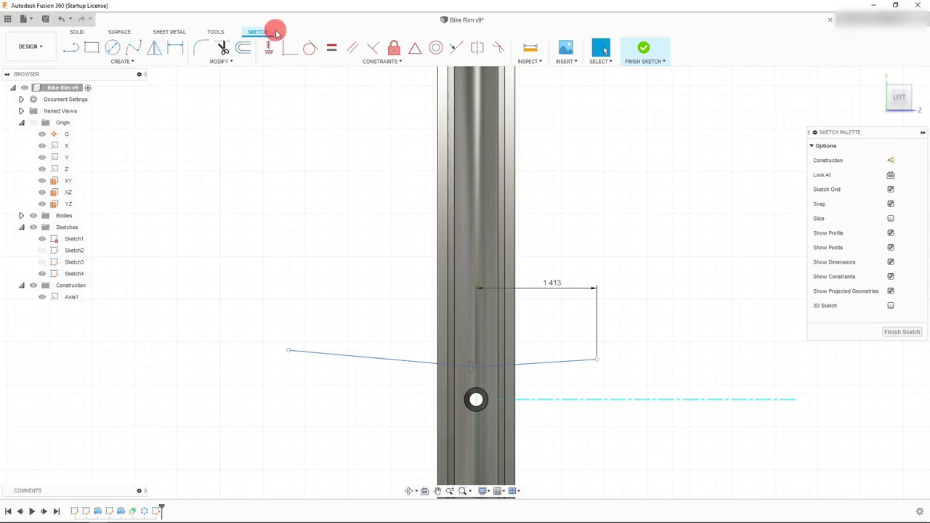
click(175, 46)
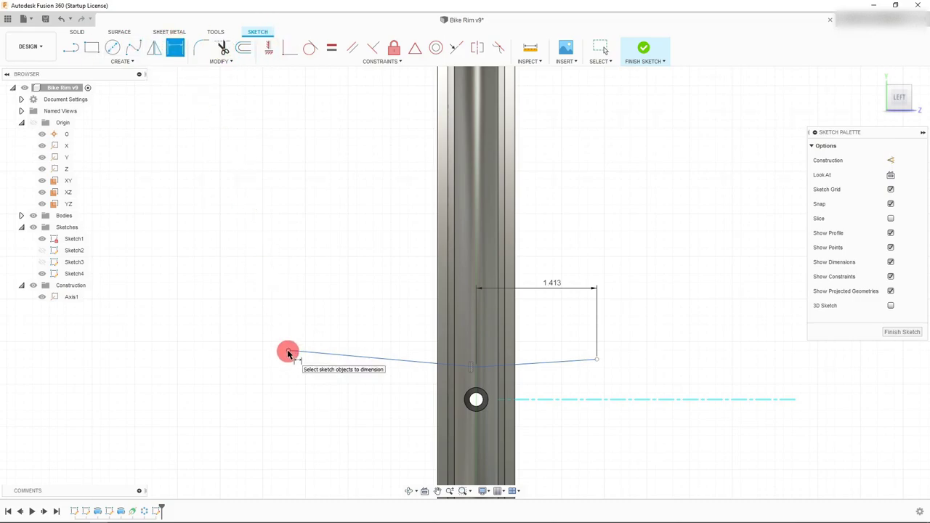
click(289, 351)
click(477, 367)
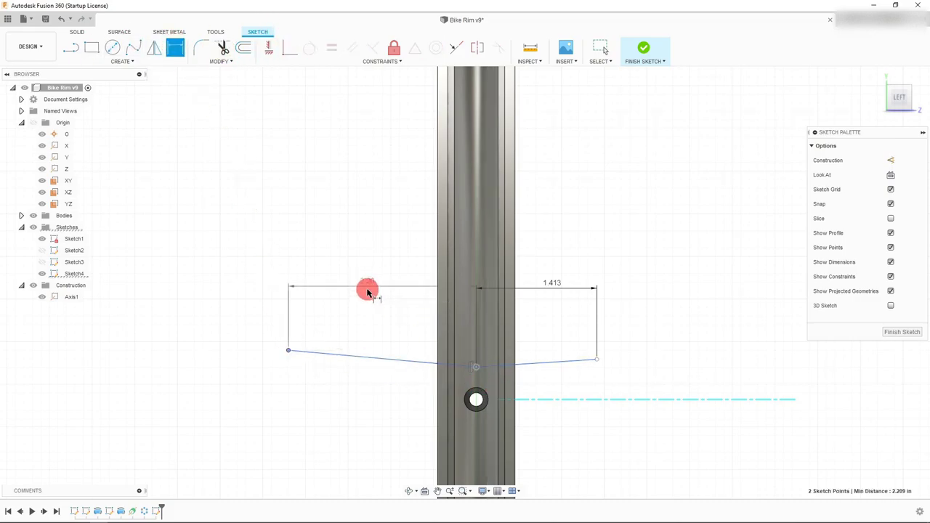
click(357, 272)
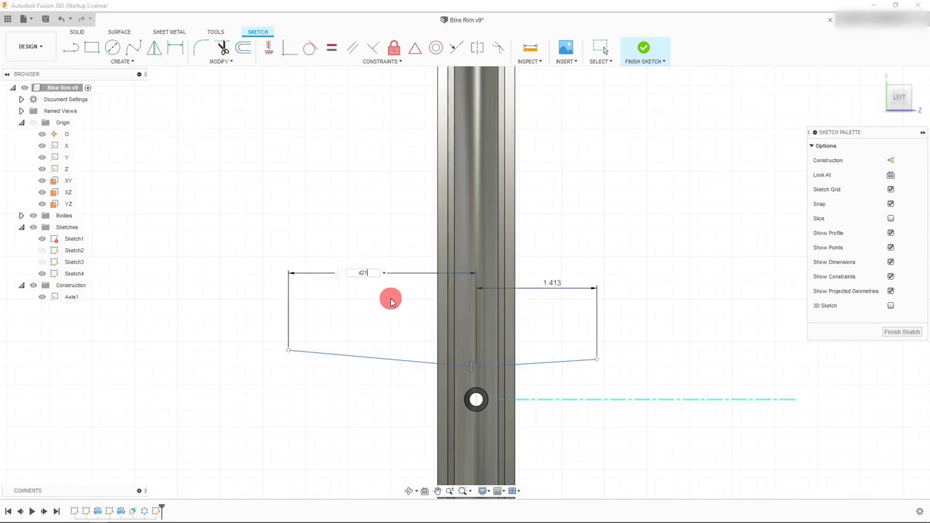
key(Return)
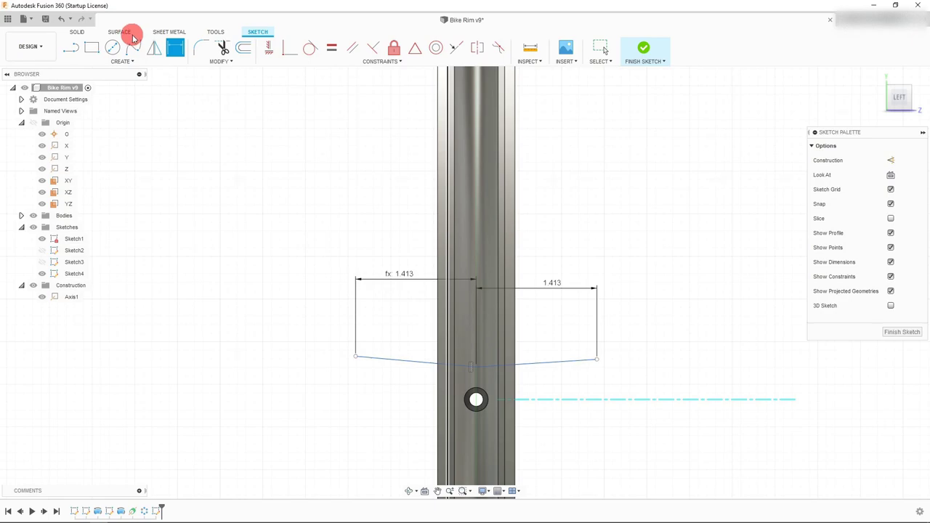
key(Escape)
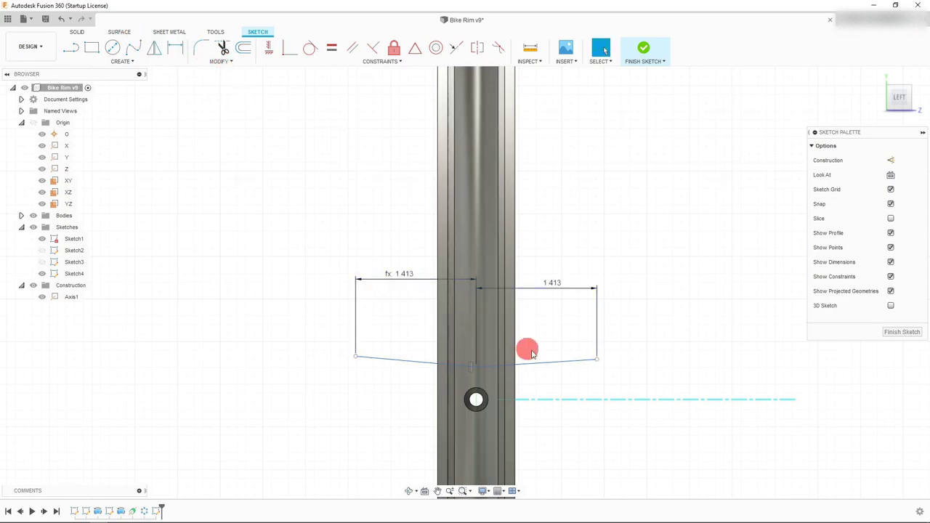
mouse_move(598, 359)
mouse_down()
mouse_move(599, 290)
mouse_move(592, 303)
mouse_move(580, 177)
mouse_move(577, 224)
mouse_move(344, 288)
mouse_move(501, 354)
mouse_move(557, 357)
mouse_move(547, 304)
mouse_up()
click(173, 121)
Step: Sketch a vertical line about 22.3 in long from the two lines' shared endpoint to the sketch origin
click(73, 46)
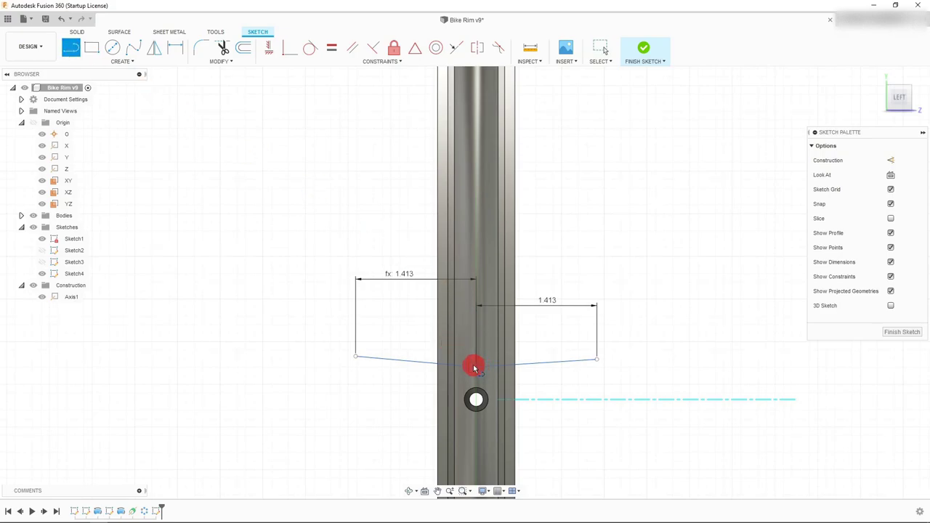
click(72, 49)
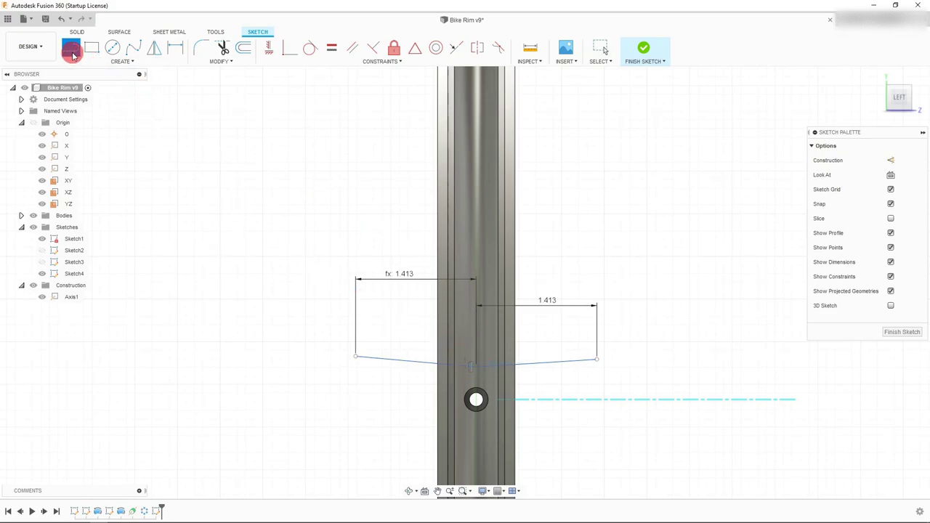
click(445, 274)
drag(477, 371, 507, 434)
scroll(501, 434, down, 5)
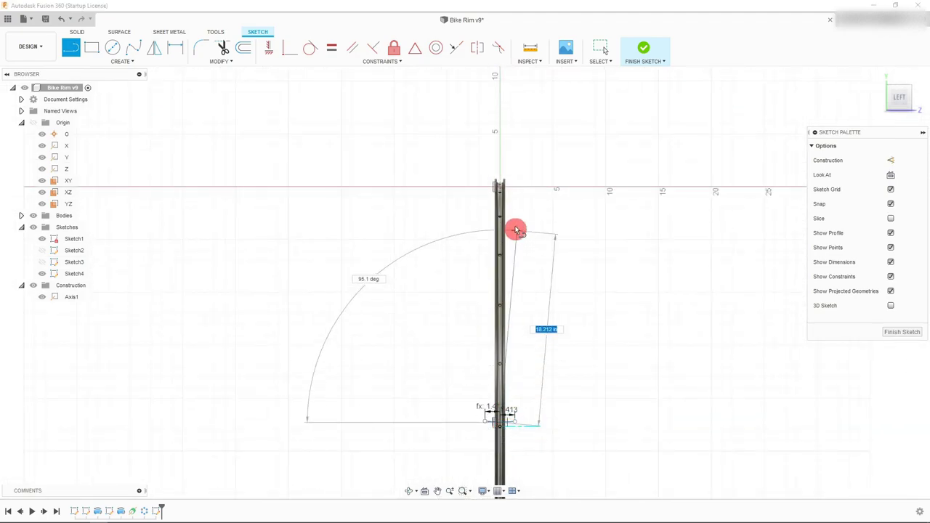
scroll(505, 182, up, 5)
mouse_move(505, 231)
mouse_down()
mouse_move(487, 239)
mouse_move(499, 146)
mouse_up()
key(Escape)
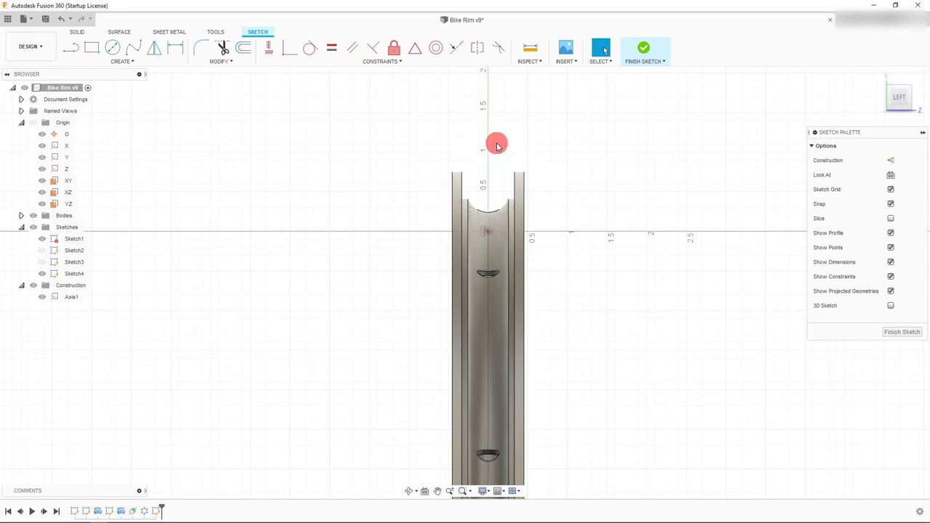
Step: Convert the long vertical line between the shared endpoint and the origin to construction geometry
scroll(499, 143, down, 5)
click(532, 275)
scroll(516, 368, up, 10)
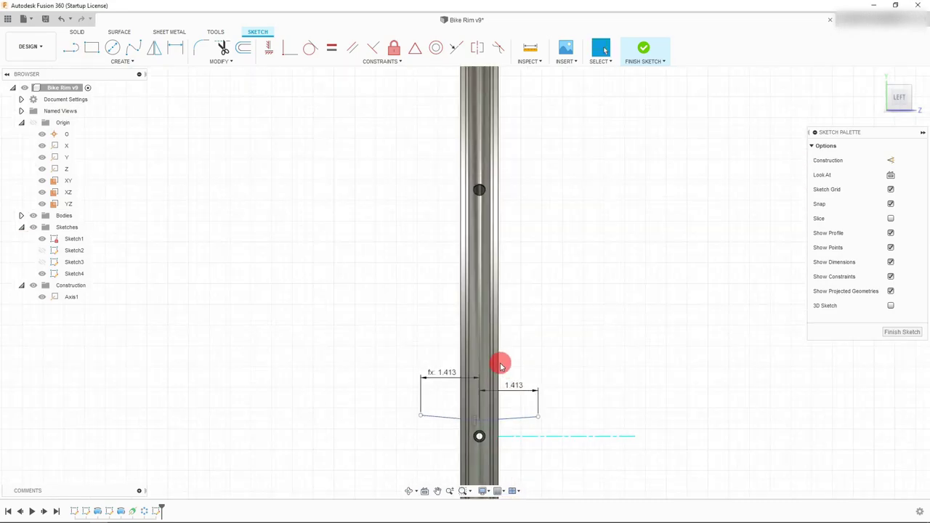
click(466, 354)
scroll(538, 295, down, 2)
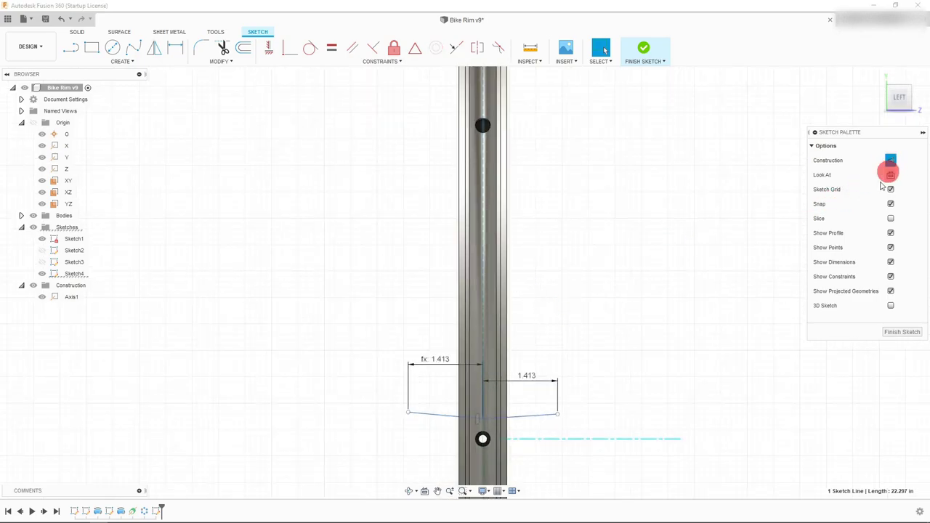
Step: Add an angle dimension between the vertical construction line and the sloped line on the Axis1 side, keeping the drawn angle
scroll(495, 420, up, 3)
scroll(494, 420, up, 1)
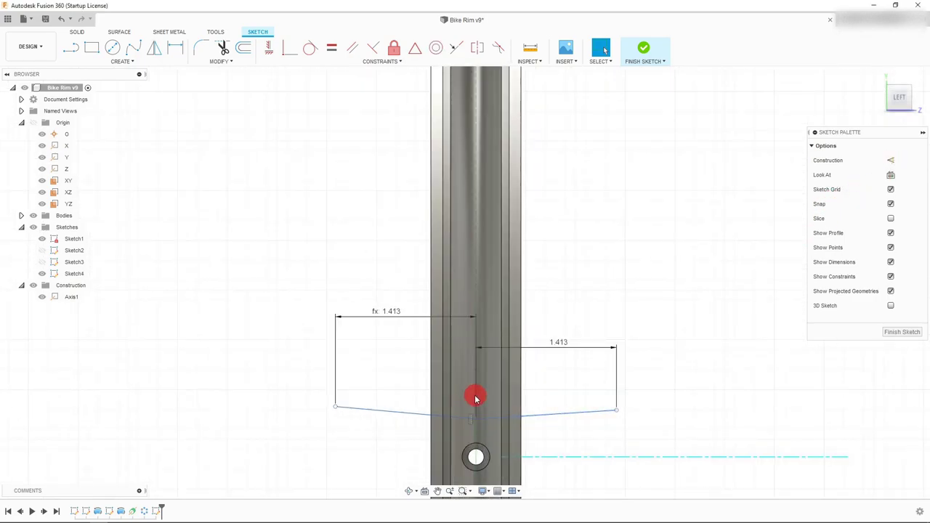
click(177, 49)
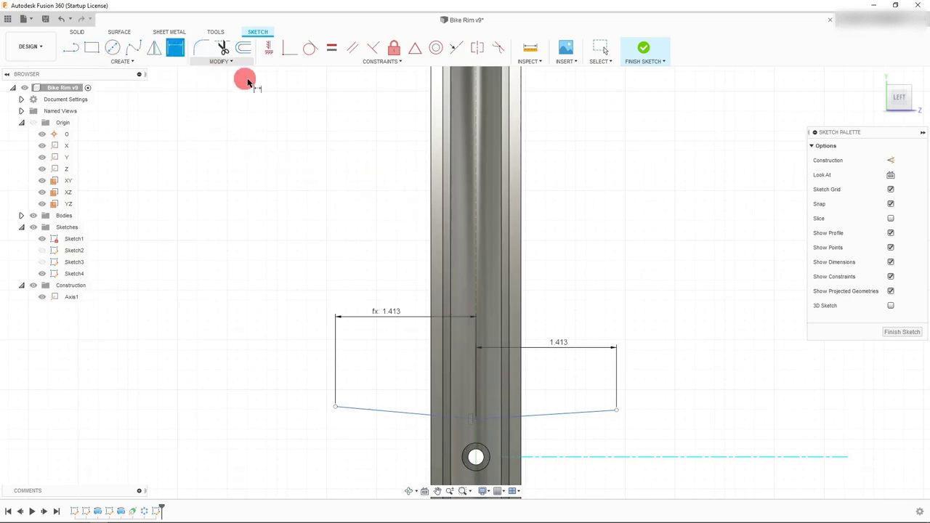
click(477, 278)
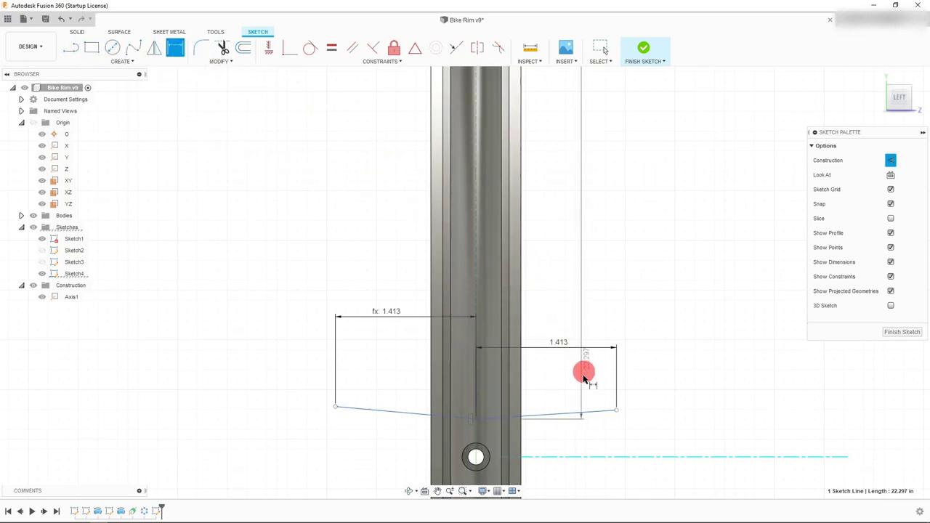
click(567, 413)
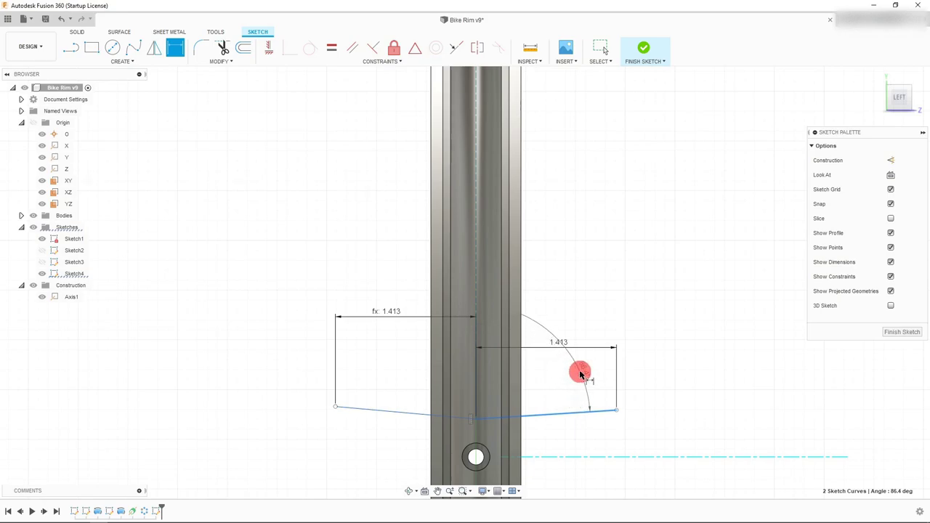
click(582, 373)
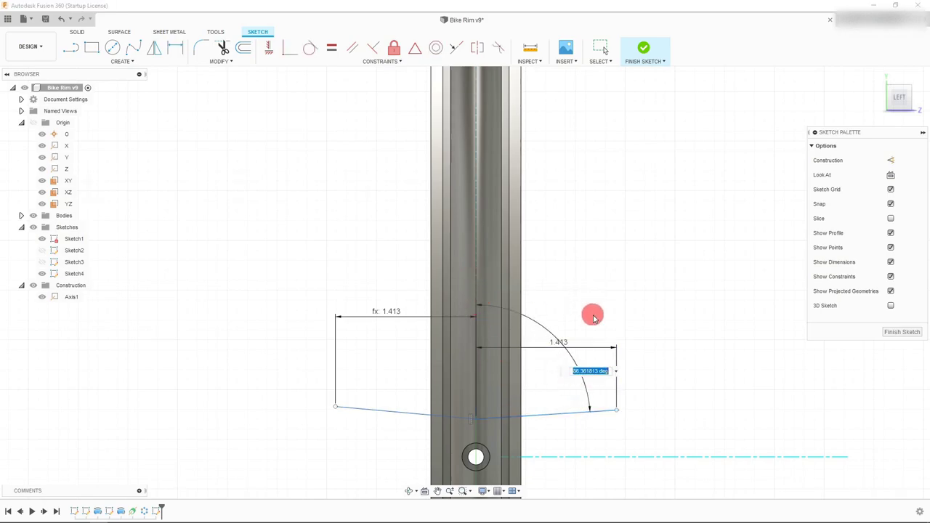
click(681, 335)
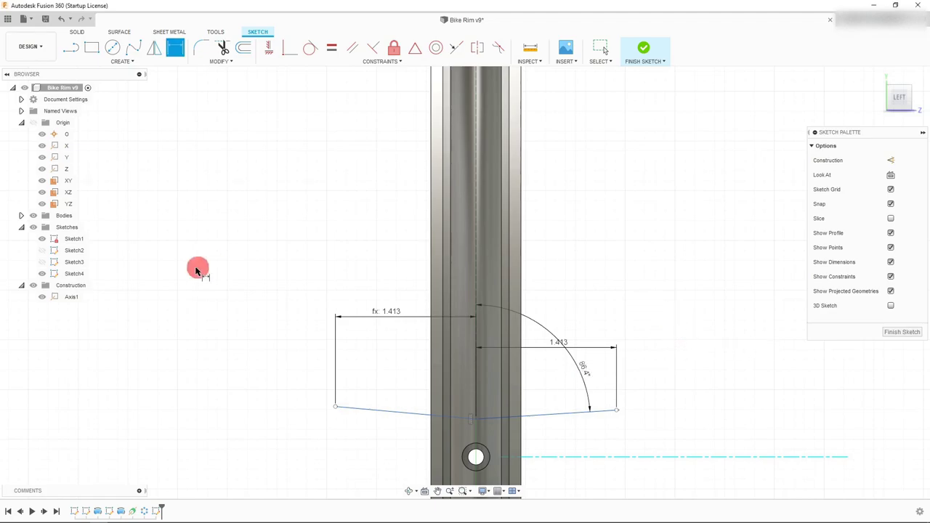
Step: Finish the sketch and create a section analysis of the rim on the YZ plane with 0.00 in distance
click(643, 48)
click(212, 32)
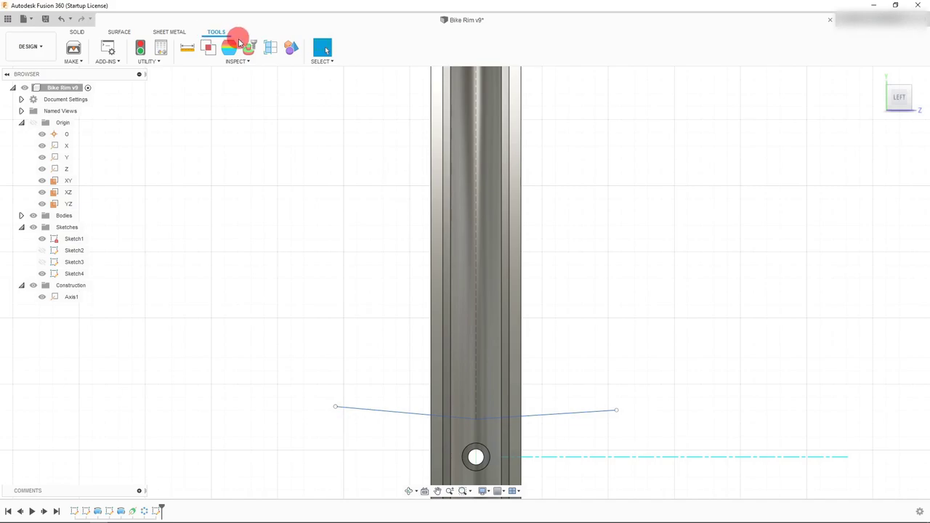
click(271, 49)
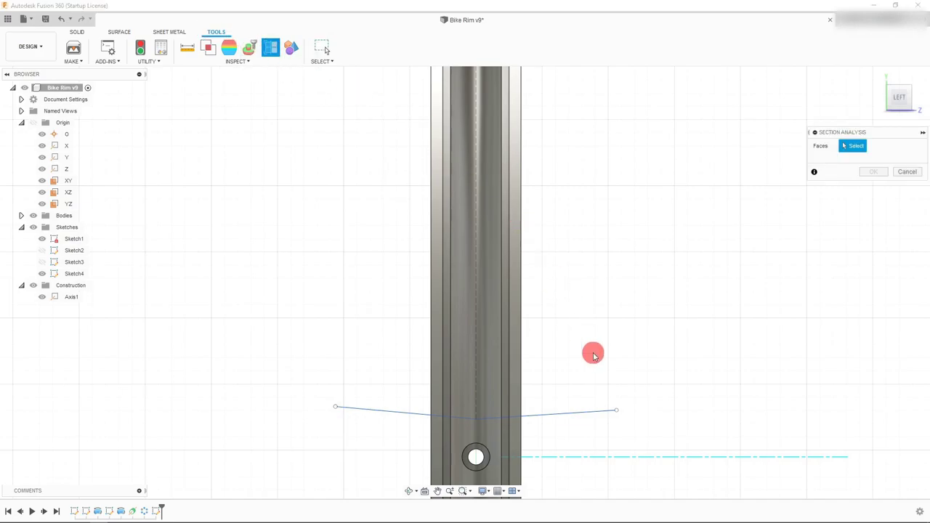
scroll(590, 353, down, 5)
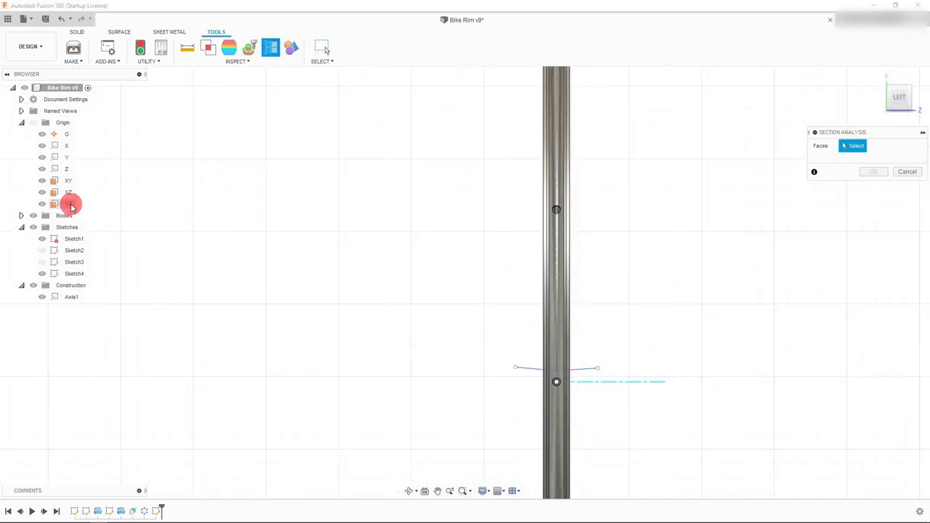
click(68, 204)
scroll(395, 348, down, 3)
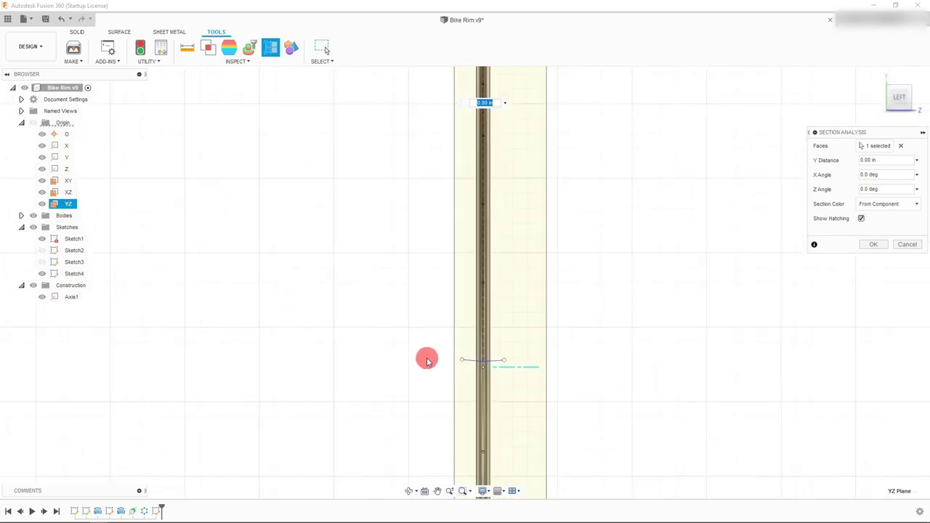
scroll(428, 361, down, 2)
scroll(477, 288, up, 2)
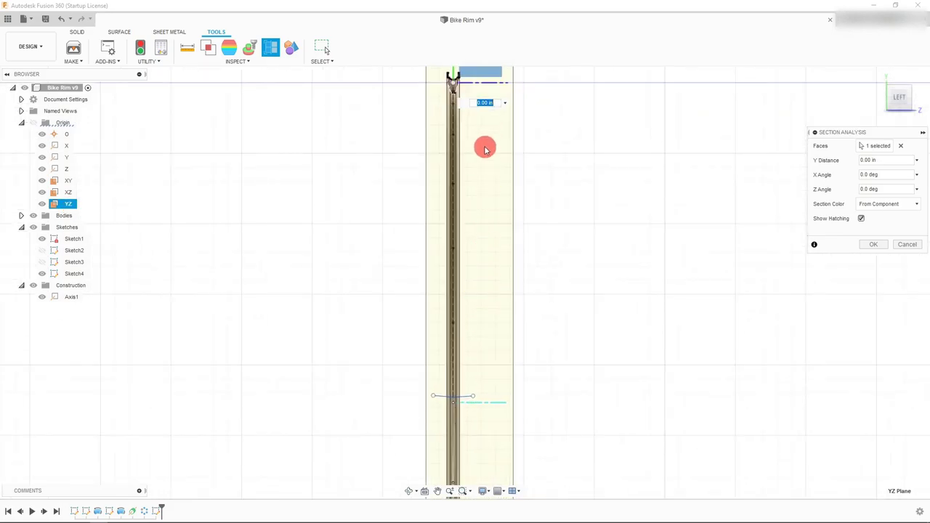
click(861, 250)
scroll(454, 413, up, 5)
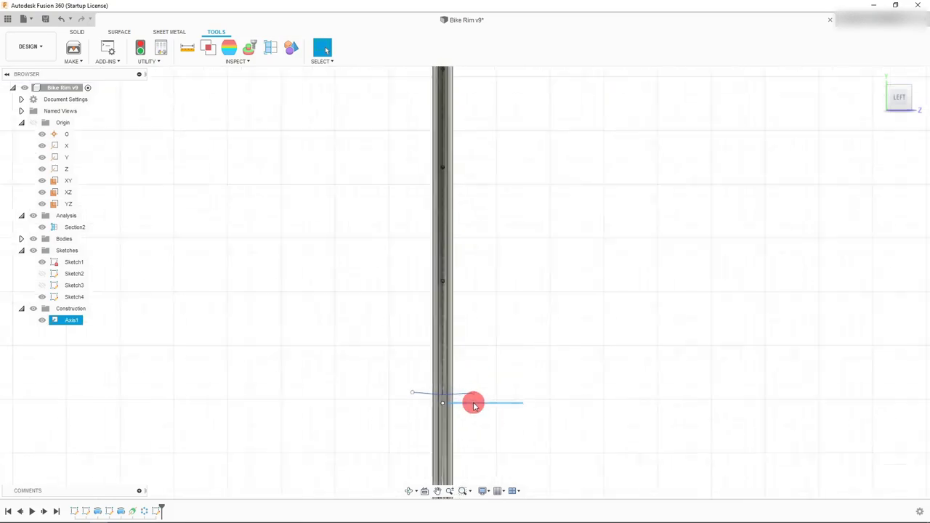
scroll(262, 327, down, 2)
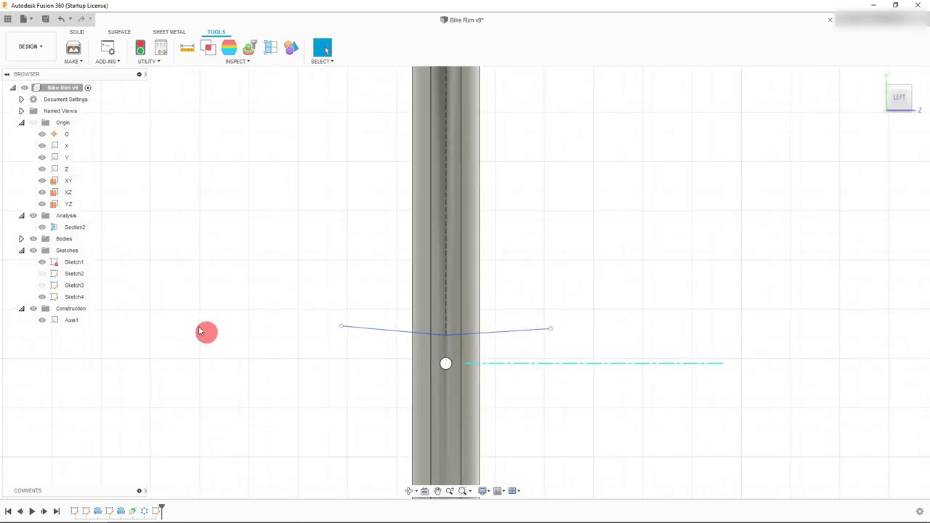
Step: Reopen Sketch4 for editing and set the angle between the construction line and the Axis1-side line to 88 degrees
click(75, 297)
right_click(75, 296)
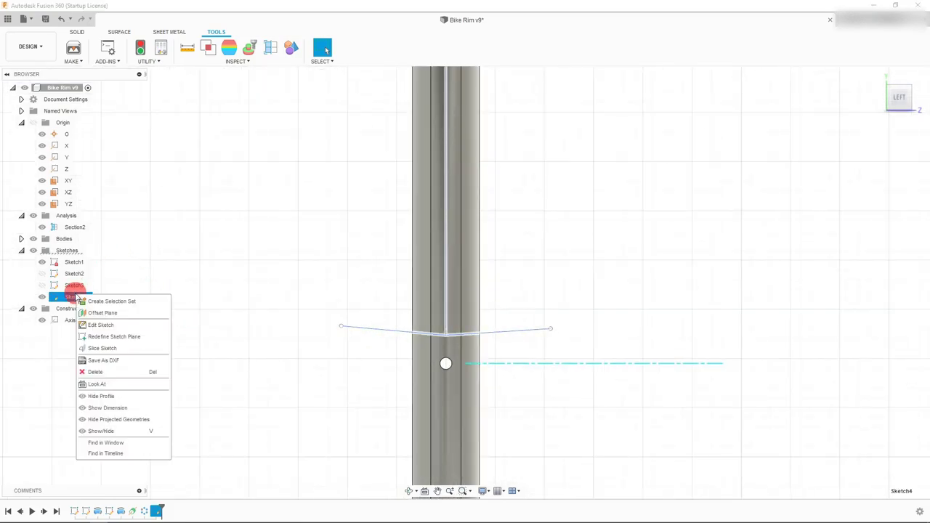
click(103, 325)
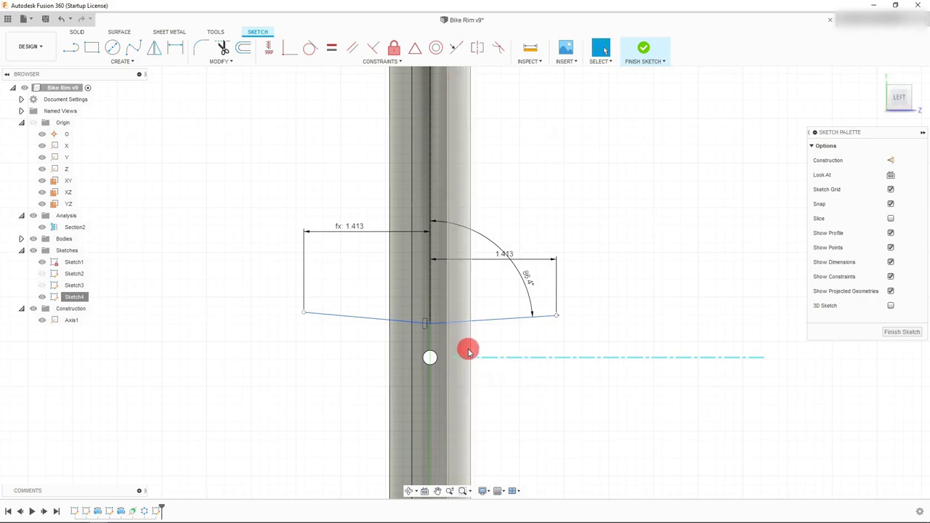
drag(506, 252, 527, 259)
double_click(526, 259)
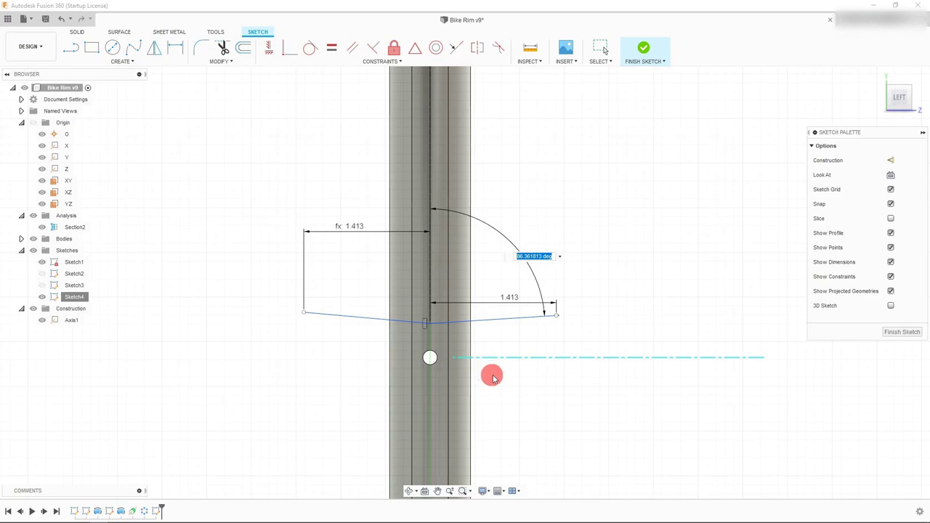
key(Return)
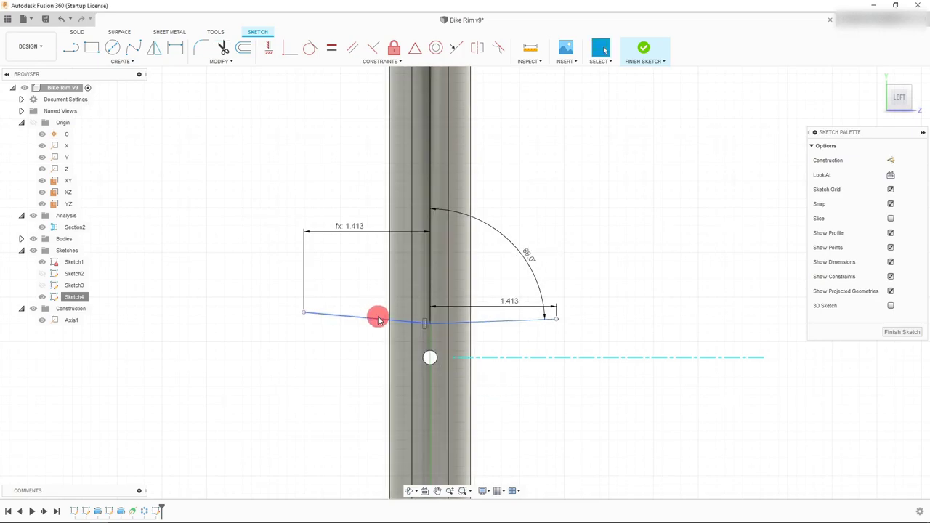
click(431, 287)
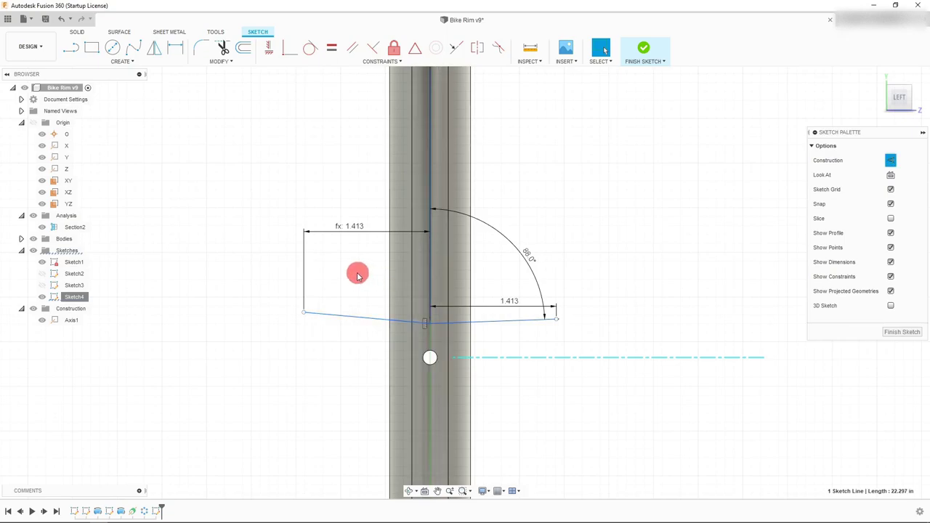
click(176, 47)
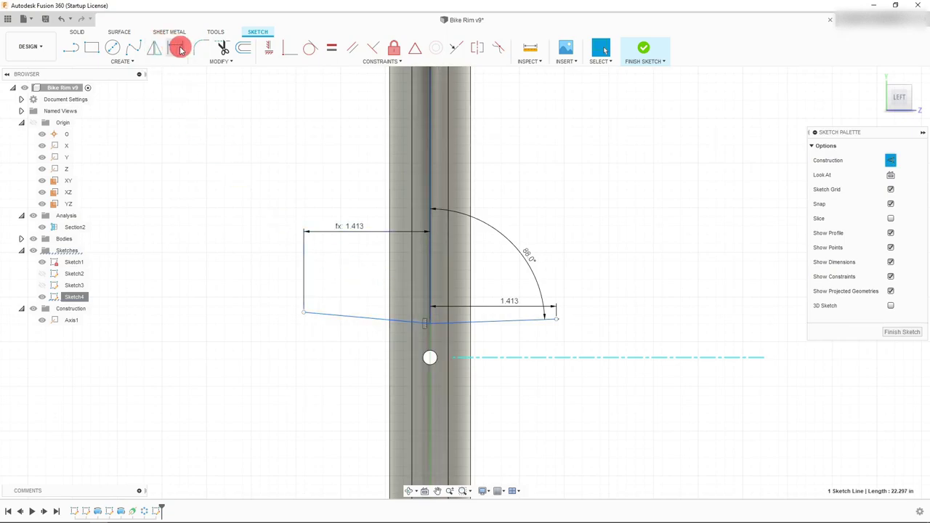
drag(374, 317, 371, 318)
click(367, 322)
key(Escape)
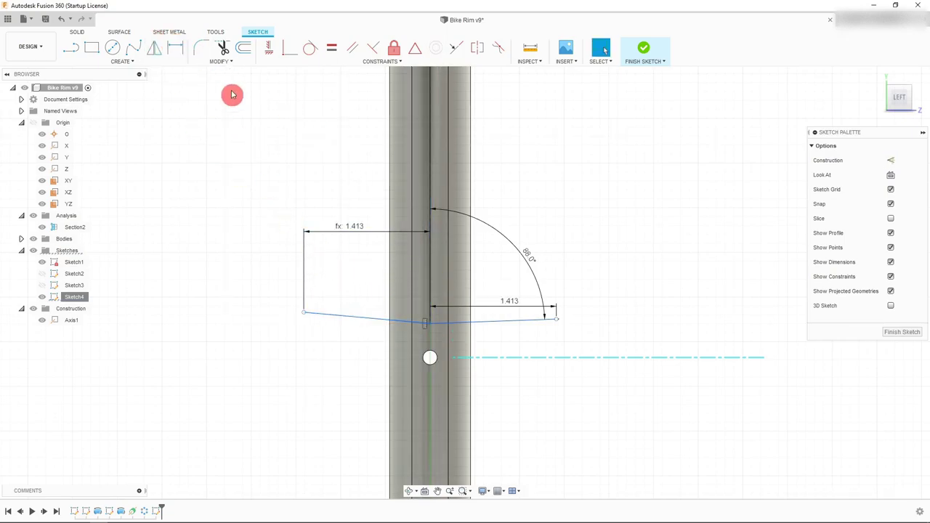
Step: Dimension the angle between the vertical construction line and the sloped line opposite Axis1, linking it to the existing 88-degree angle dimension
click(178, 48)
click(343, 316)
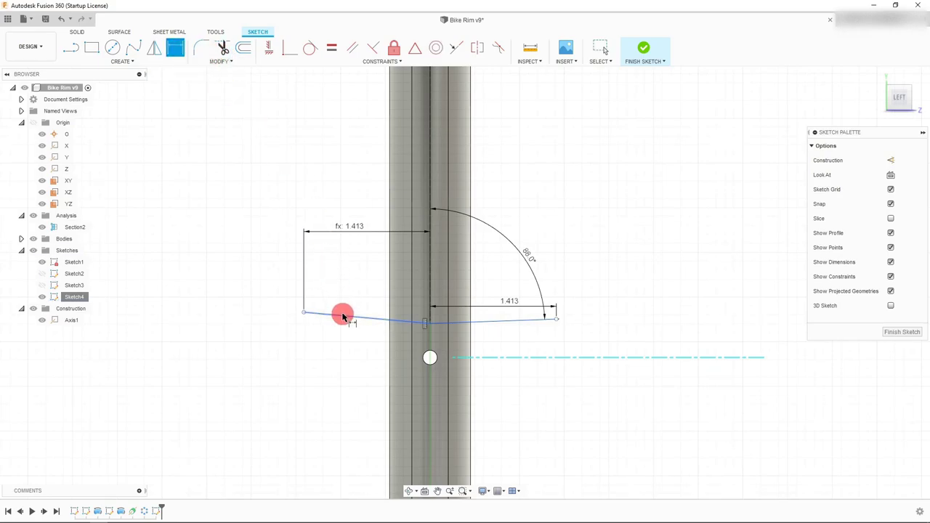
click(433, 283)
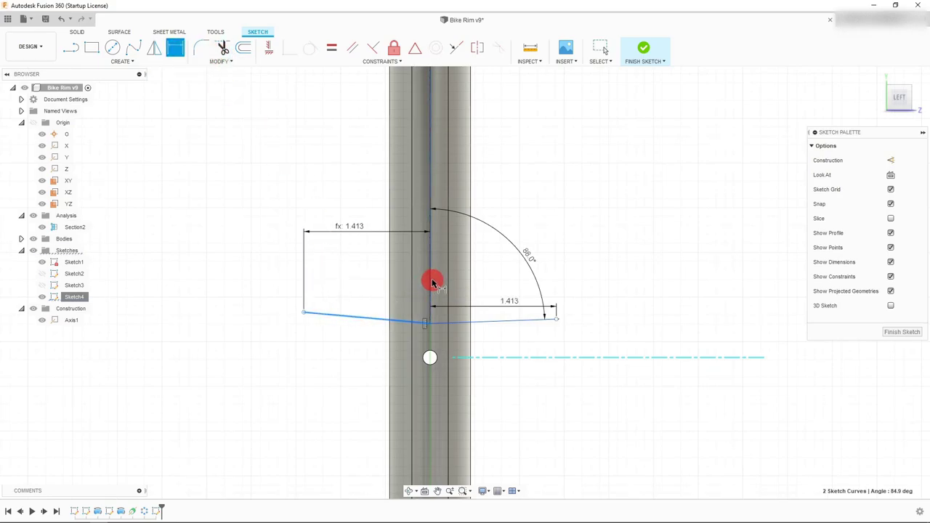
click(339, 276)
click(530, 254)
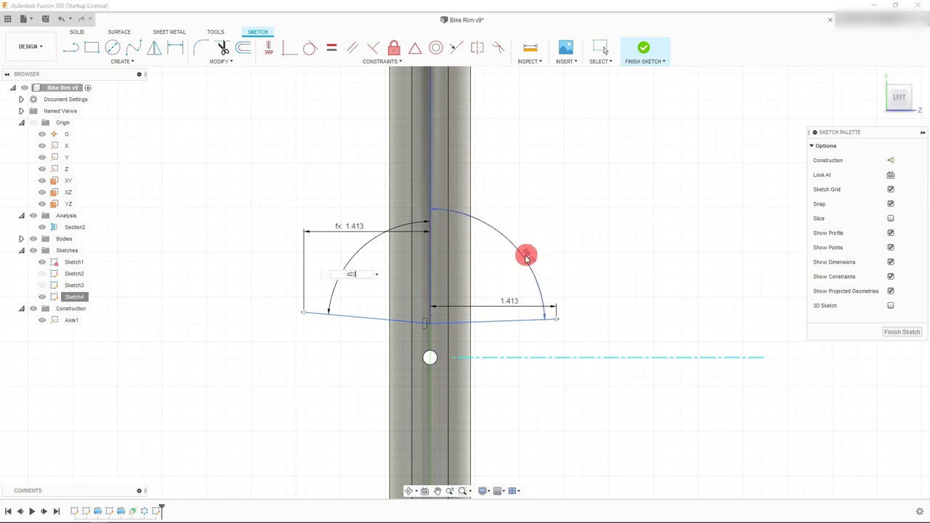
key(Return)
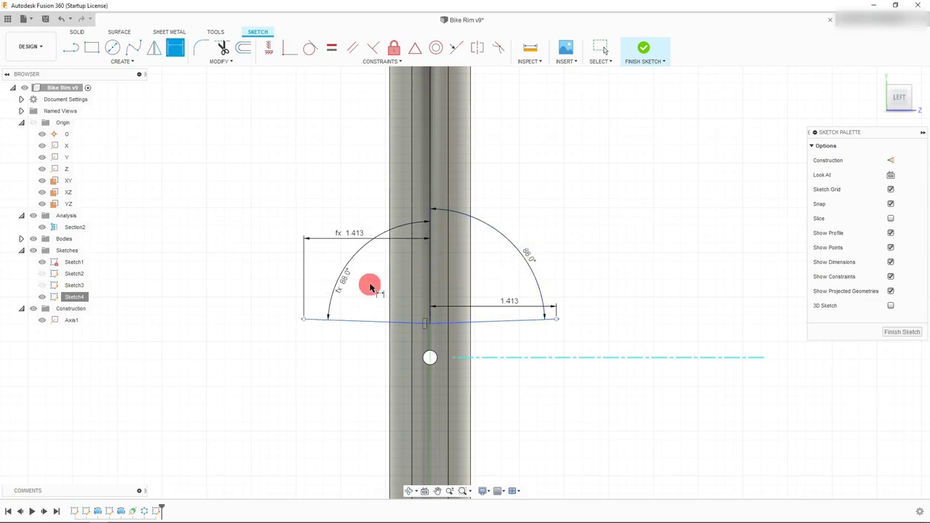
key(Escape)
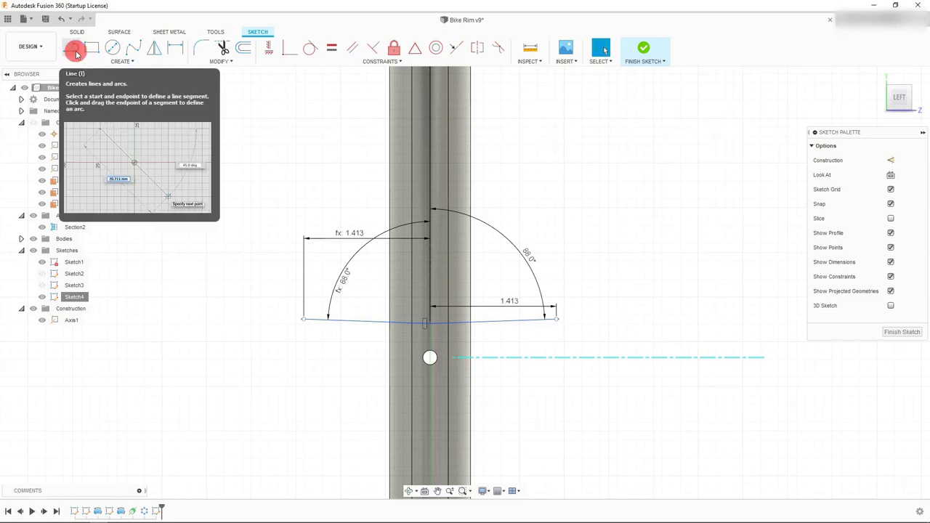
Step: Draw a vertical line about 1.10 in long next to the outer endpoint of the Axis1-side sloped line, crossing Axis1
scroll(536, 331, up, 3)
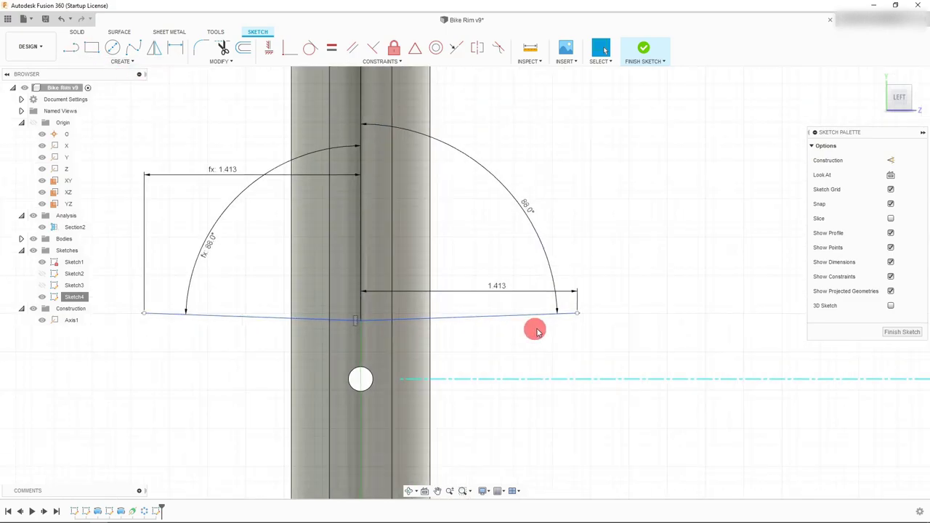
scroll(577, 313, up, 3)
scroll(595, 280, down, 3)
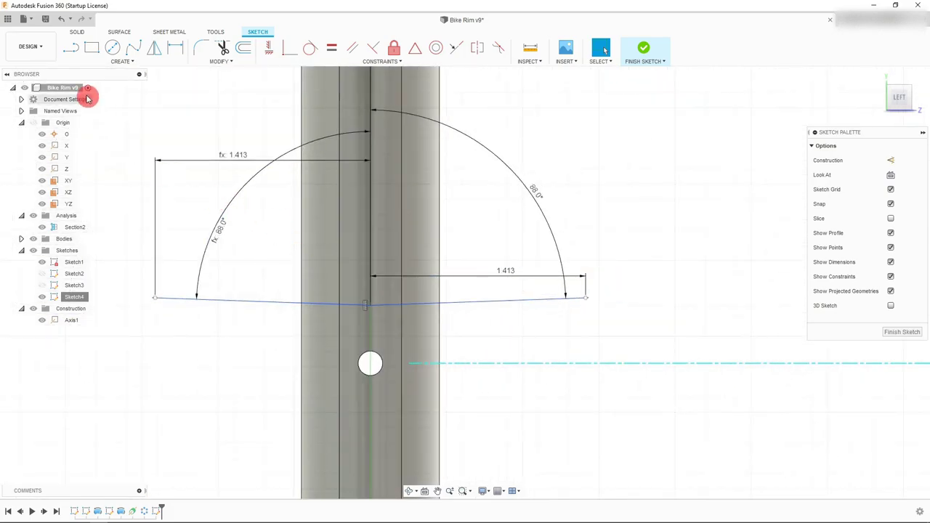
click(71, 47)
click(589, 301)
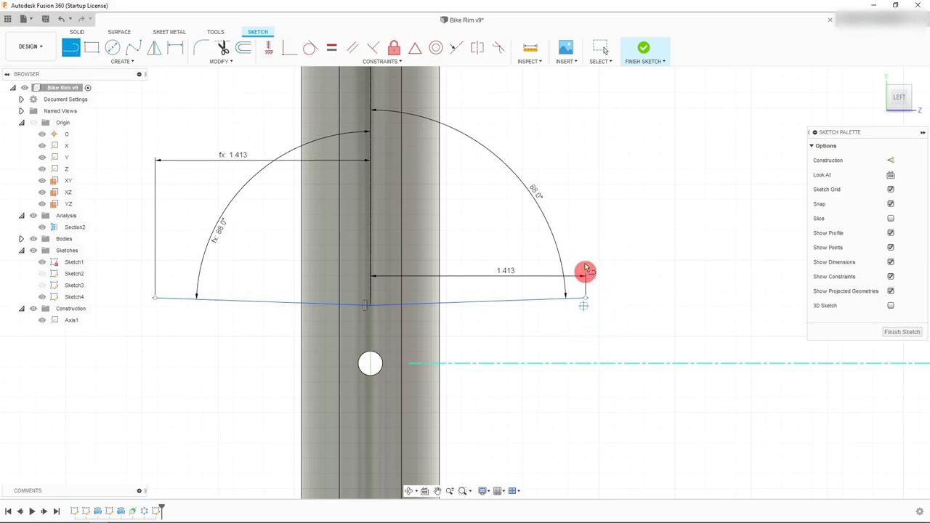
click(585, 249)
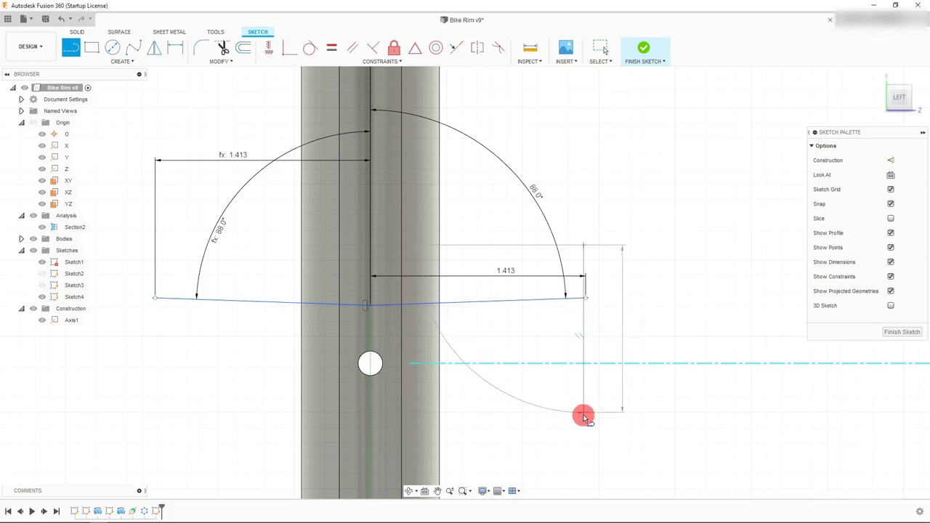
click(584, 412)
key(Escape)
Step: Move the new vertical line slightly outward and make it coincident with the outer endpoint of the Axis1-side sloped line
drag(587, 350, 609, 342)
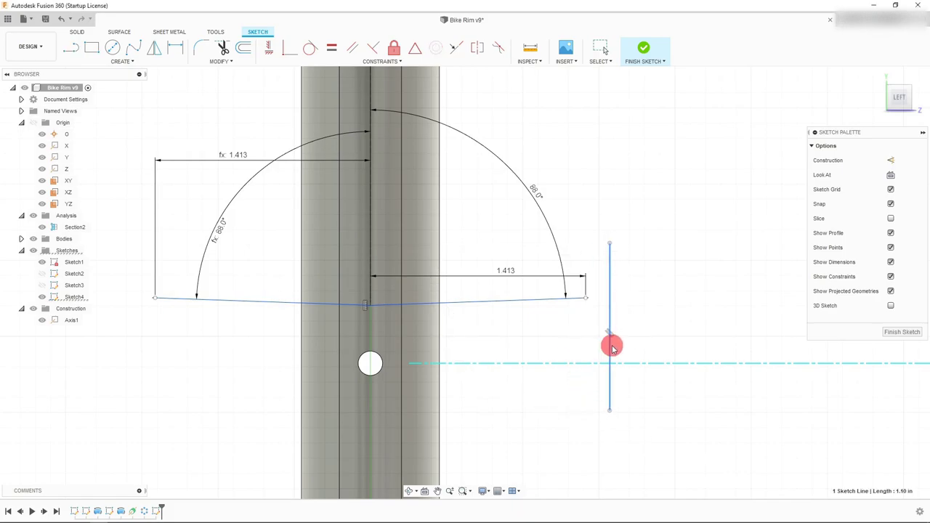
shift+click(609, 311)
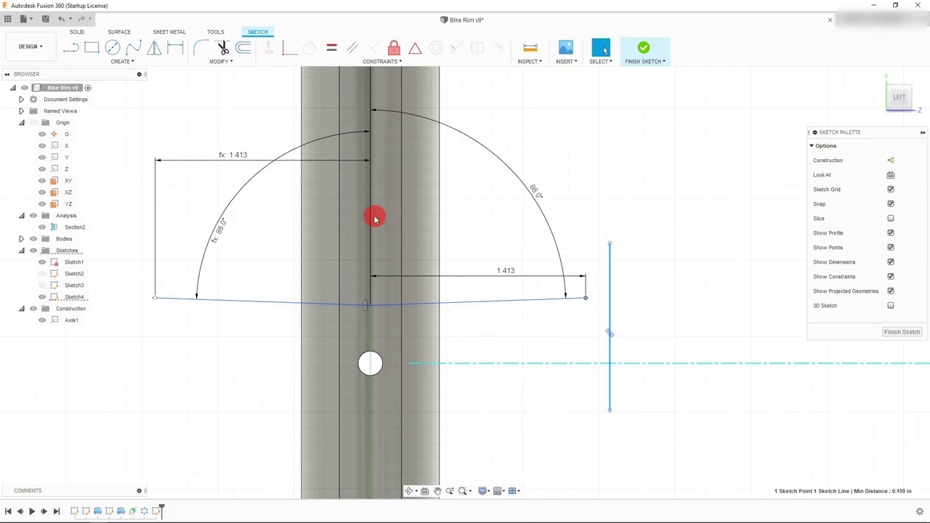
click(288, 50)
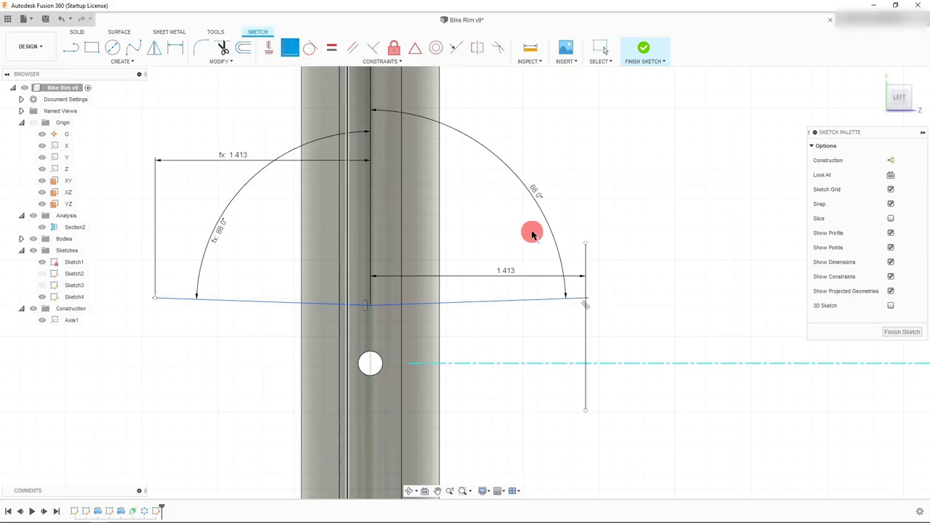
Step: Draw a second vertical line about 1.10 in long beyond the opposite sloped line and make it coincident with that line's outer endpoint
scroll(360, 233, down, 1)
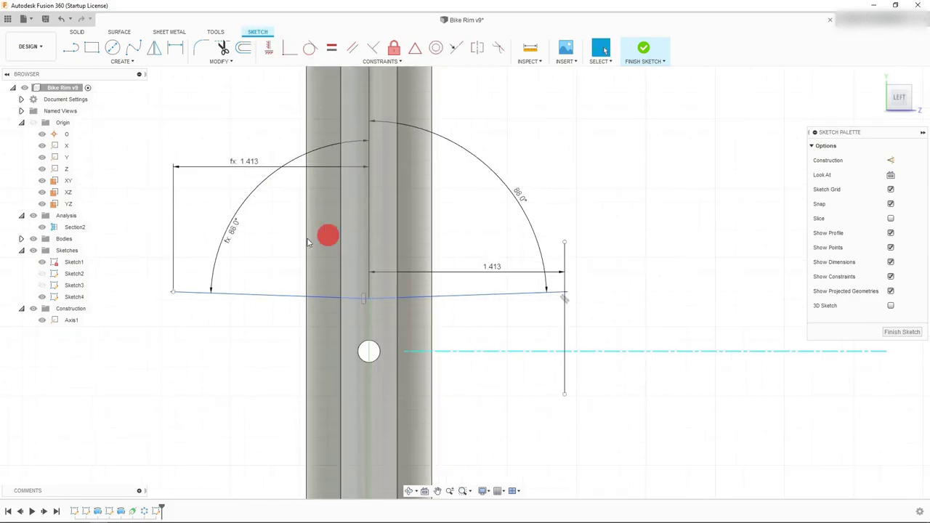
click(70, 47)
click(148, 231)
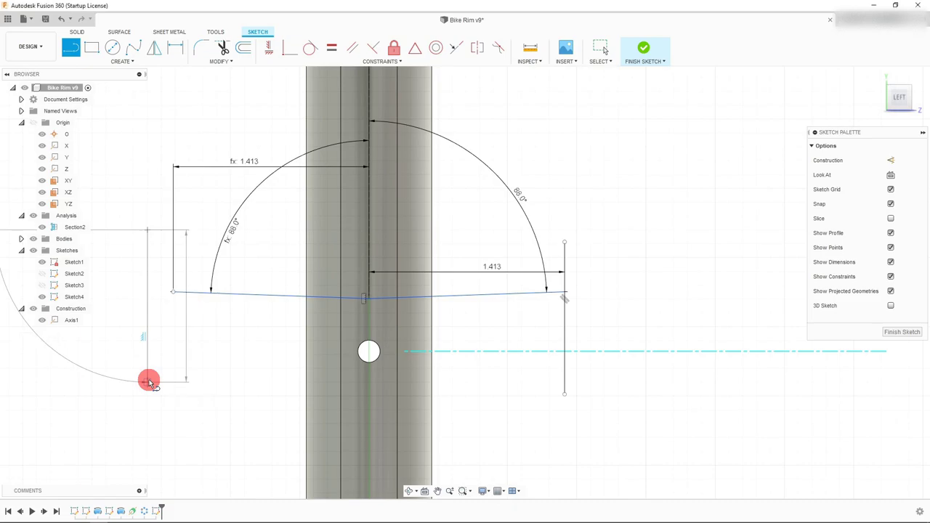
click(146, 380)
key(Escape)
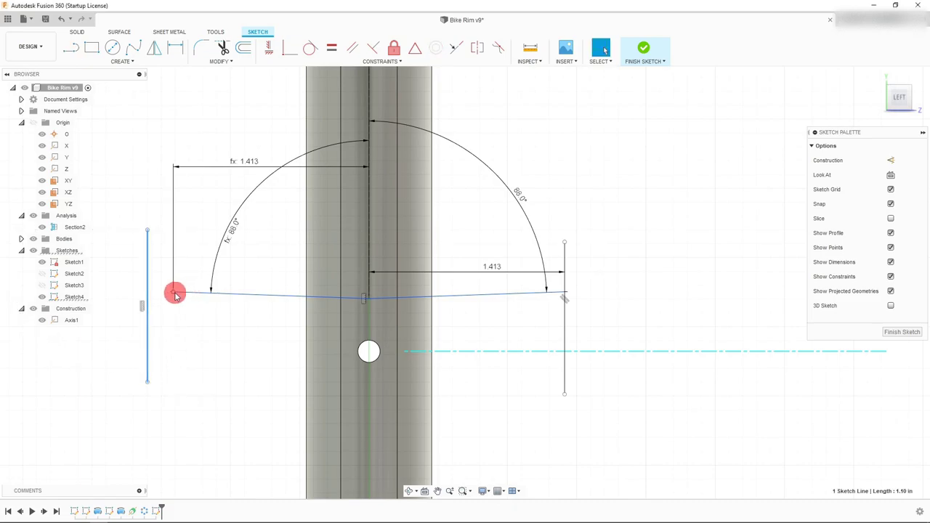
click(291, 50)
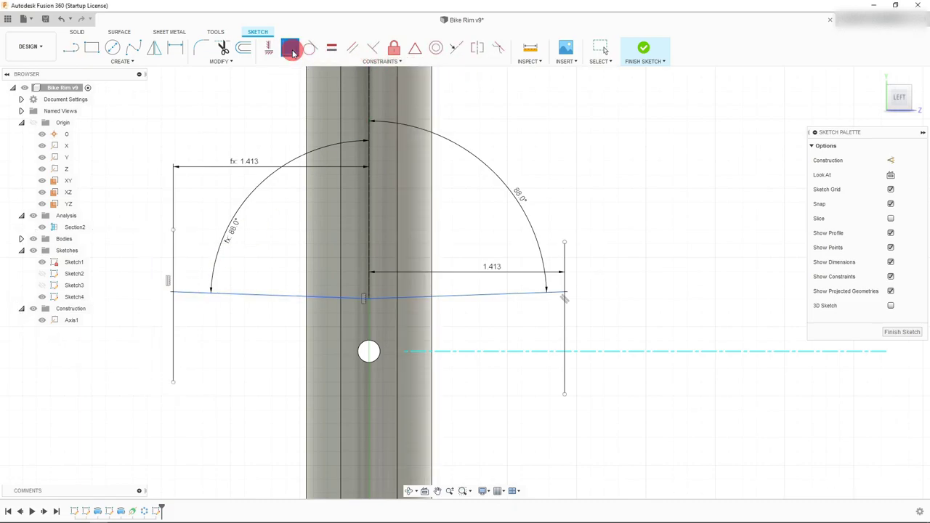
key(Escape)
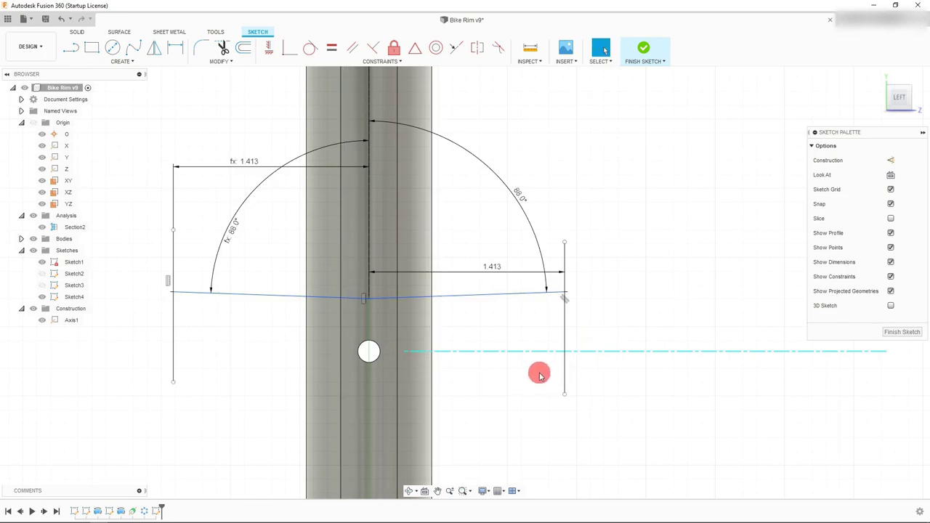
Step: Align the upper endpoints and the lower endpoints of the two outer vertical lines with Horizontal/Vertical constraints
click(565, 242)
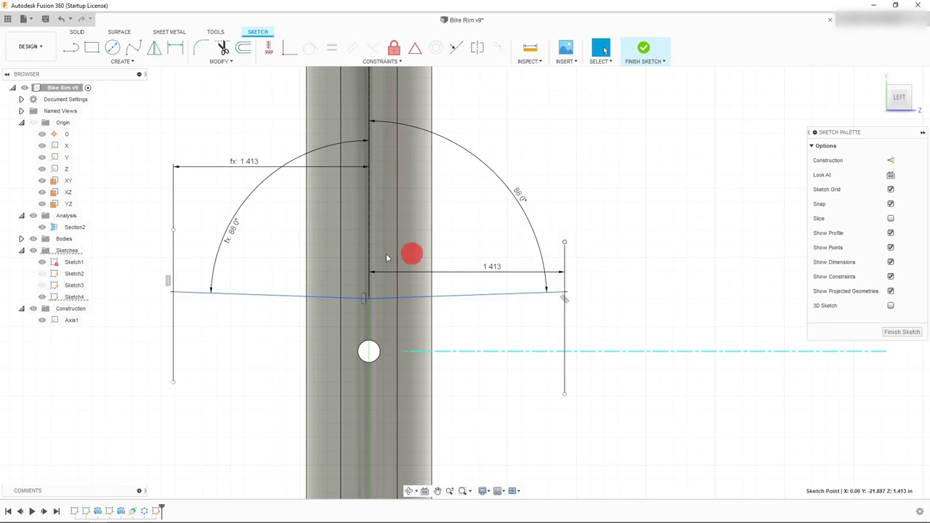
click(177, 241)
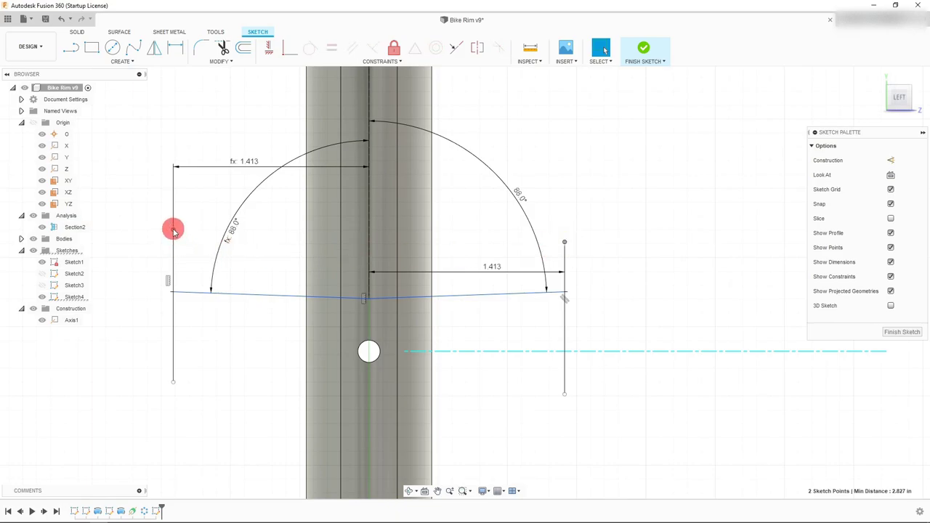
click(174, 231)
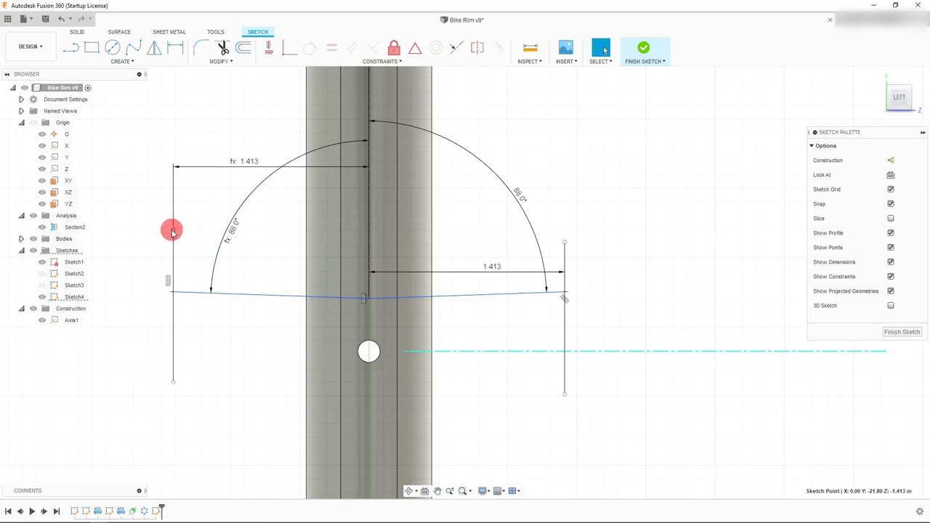
click(264, 52)
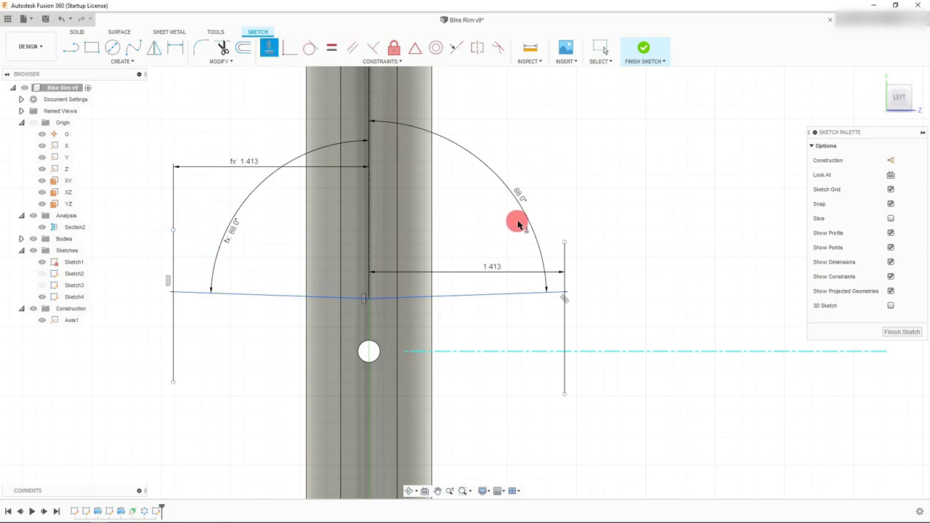
click(565, 242)
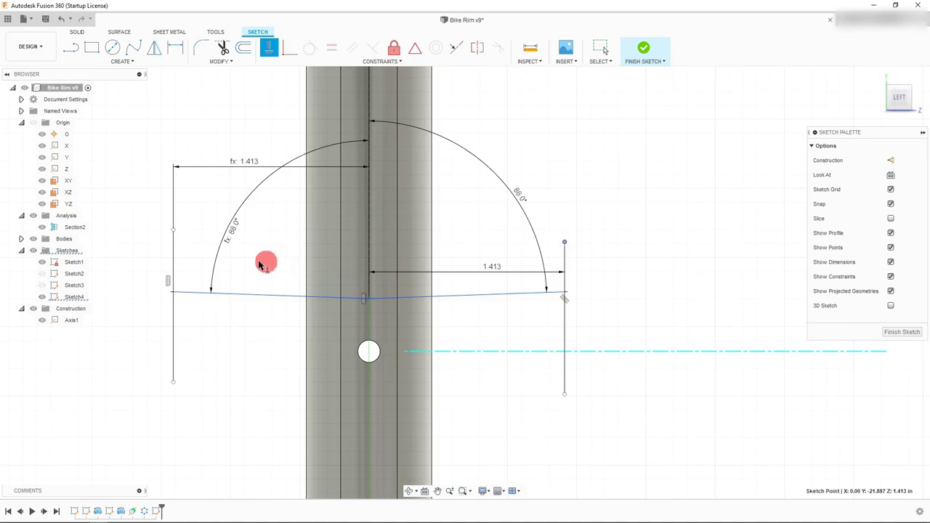
click(172, 233)
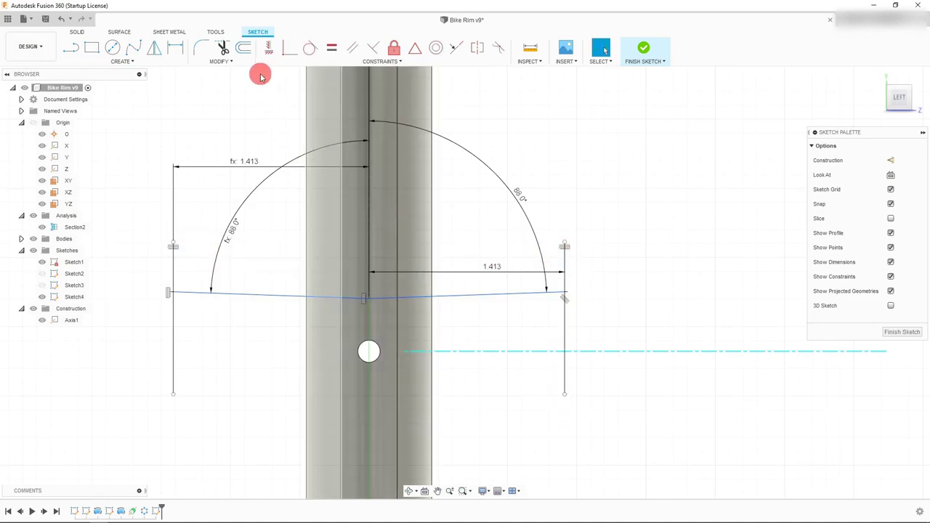
click(566, 394)
click(173, 397)
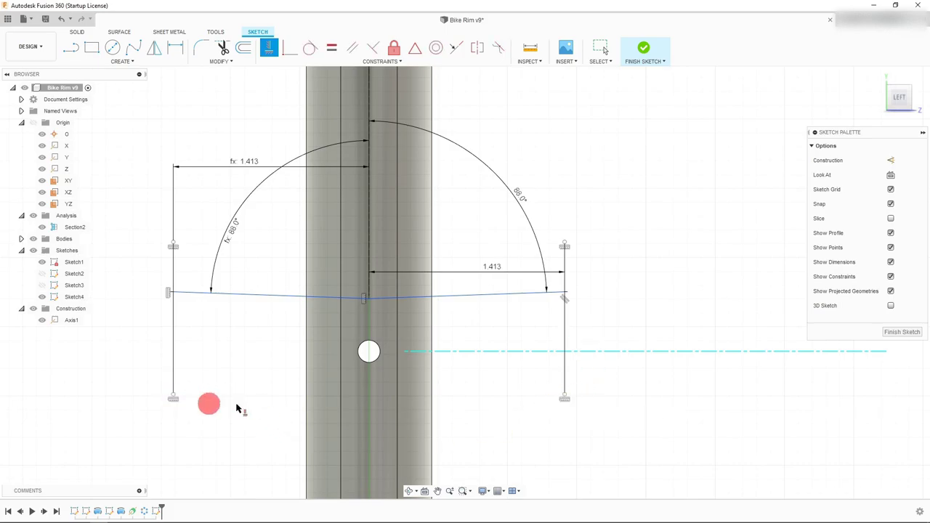
key(Escape)
Step: Reposition the endpoints of the outer vertical lines to shorten them, with the upper ends just above the sloped lines
mouse_move(565, 394)
mouse_down()
mouse_move(567, 369)
mouse_move(562, 446)
mouse_move(565, 393)
mouse_up()
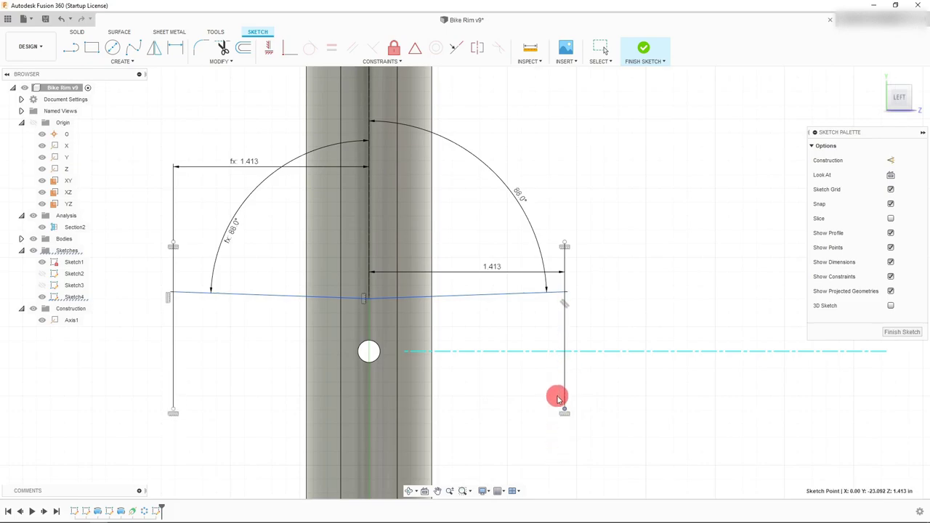
click(567, 246)
mouse_move(566, 247)
mouse_down()
mouse_move(569, 212)
mouse_move(569, 280)
mouse_move(566, 250)
mouse_move(569, 280)
mouse_move(574, 274)
mouse_up()
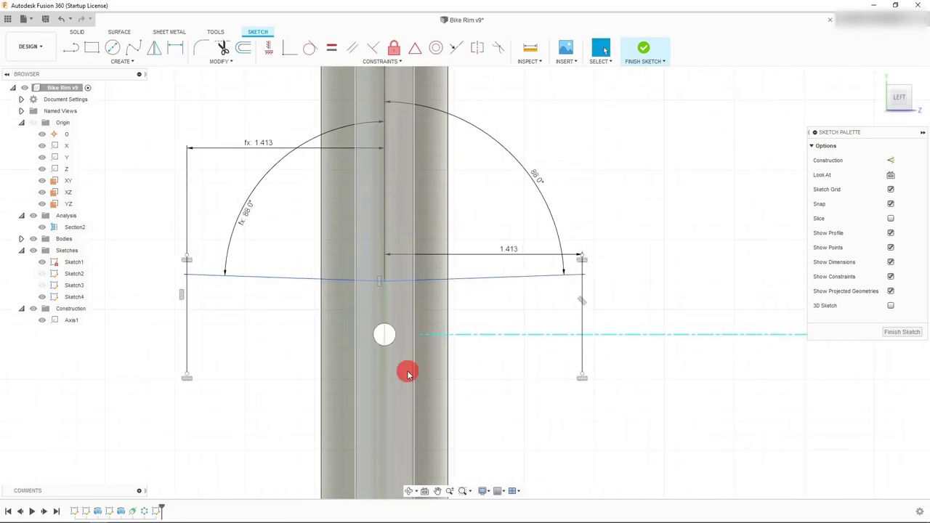
Step: Draw a horizontal line between the two outer vertical lines, below the sloped lines and across the rim hole, with both ends free
click(70, 48)
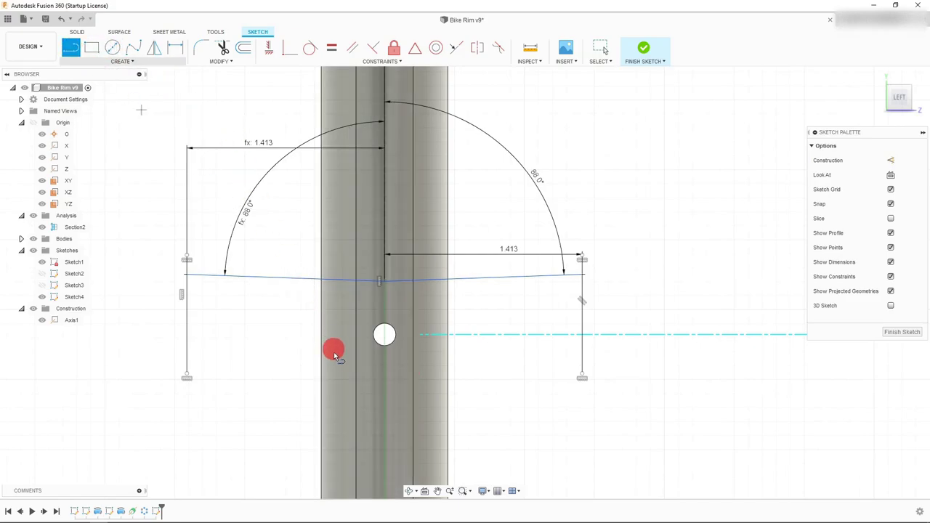
key(Escape)
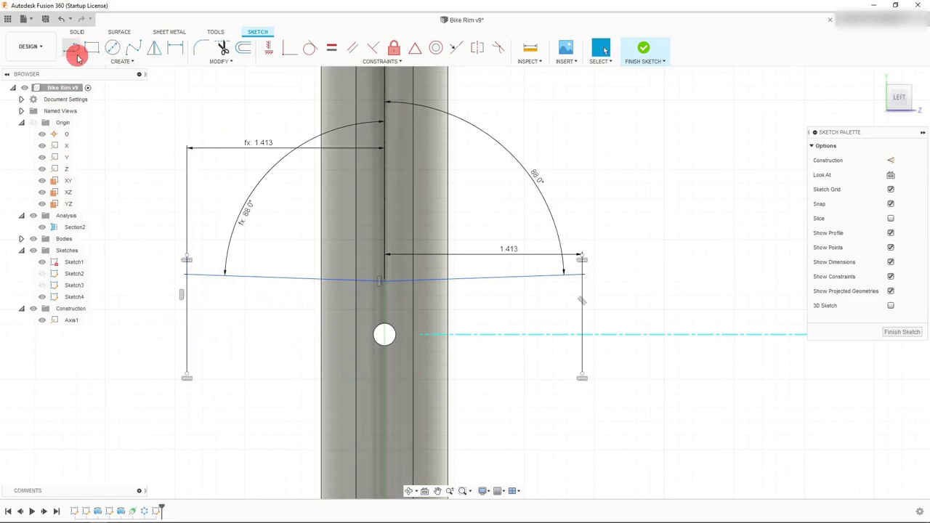
click(75, 48)
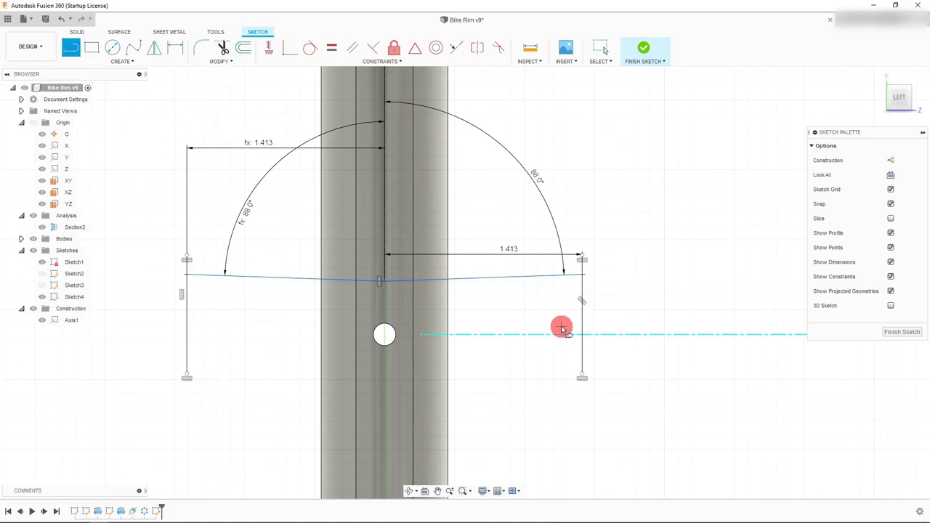
click(562, 329)
click(215, 327)
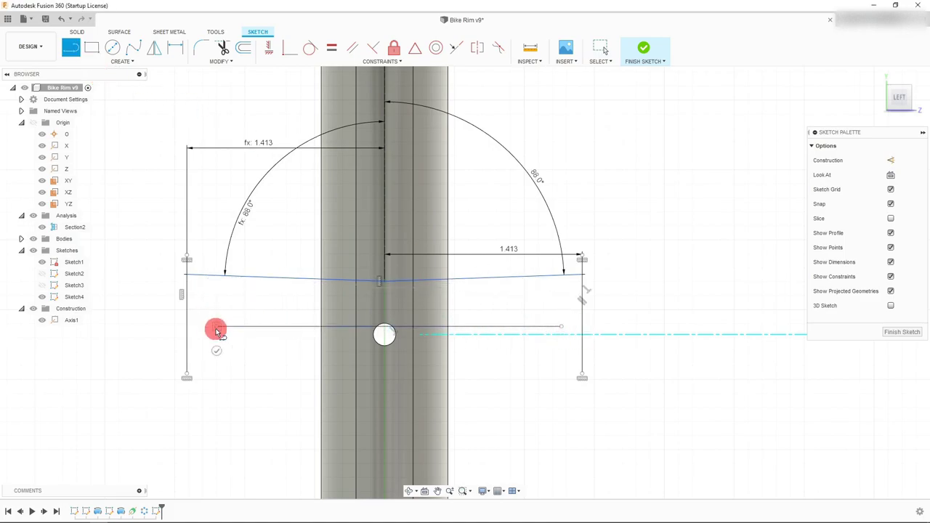
key(Escape)
Step: Make the free end of the horizontal line nearest the 1.413 dimensioned vertical line coincident with that vertical line
click(563, 327)
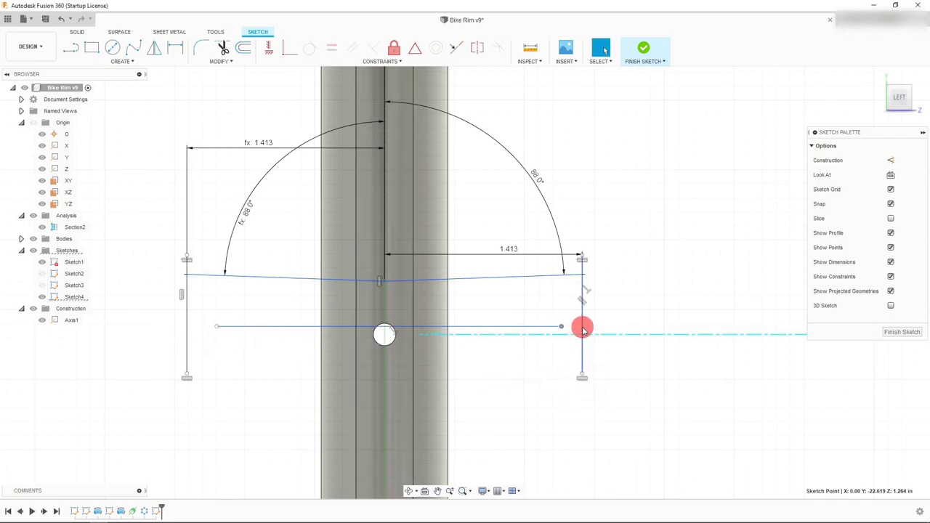
shift+click(583, 328)
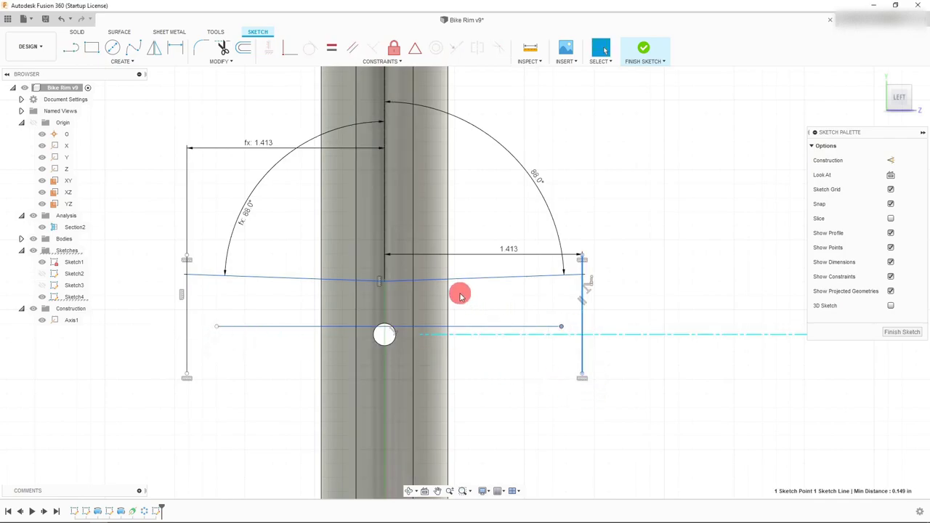
click(287, 51)
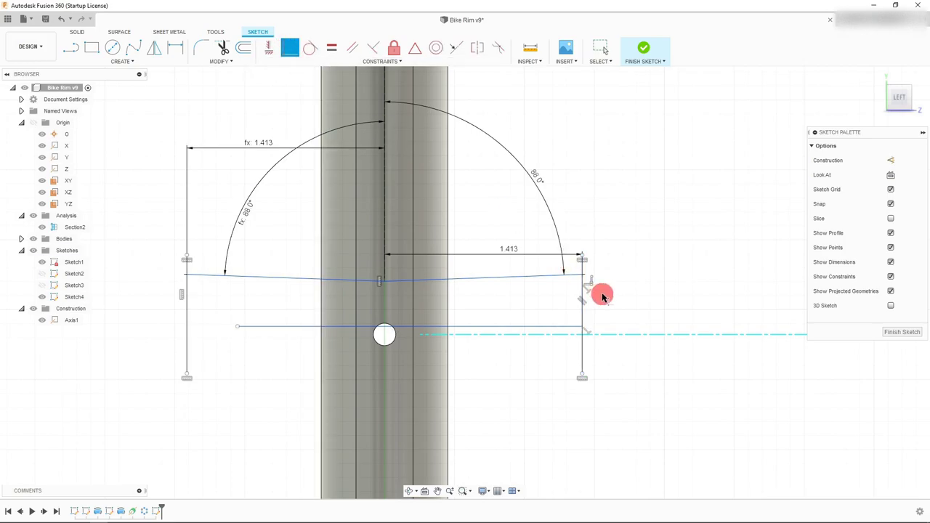
Step: Lower the bottom ends of the outer vertical lines slightly and raise the horizontal line to just above the rim hole
drag(582, 376, 582, 395)
click(400, 329)
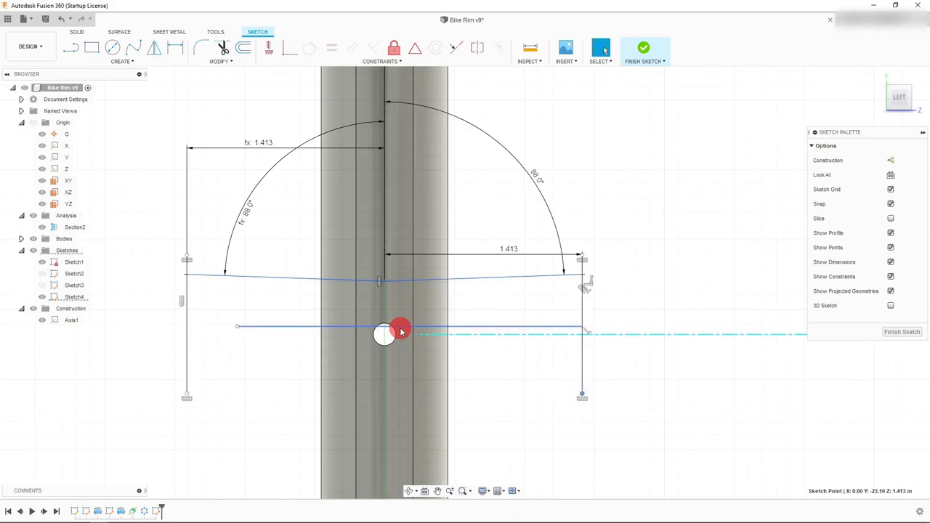
mouse_move(401, 330)
mouse_down()
mouse_move(406, 340)
mouse_move(405, 311)
mouse_move(406, 360)
mouse_move(406, 317)
mouse_up()
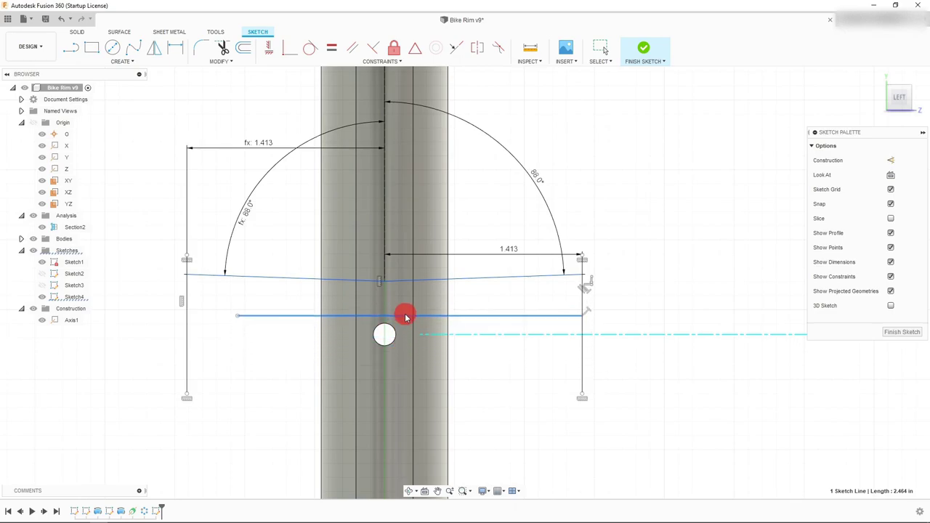
Step: Try to make the horizontal line collinear with the construction axis through the rim hole
click(484, 335)
ctrl+click(484, 317)
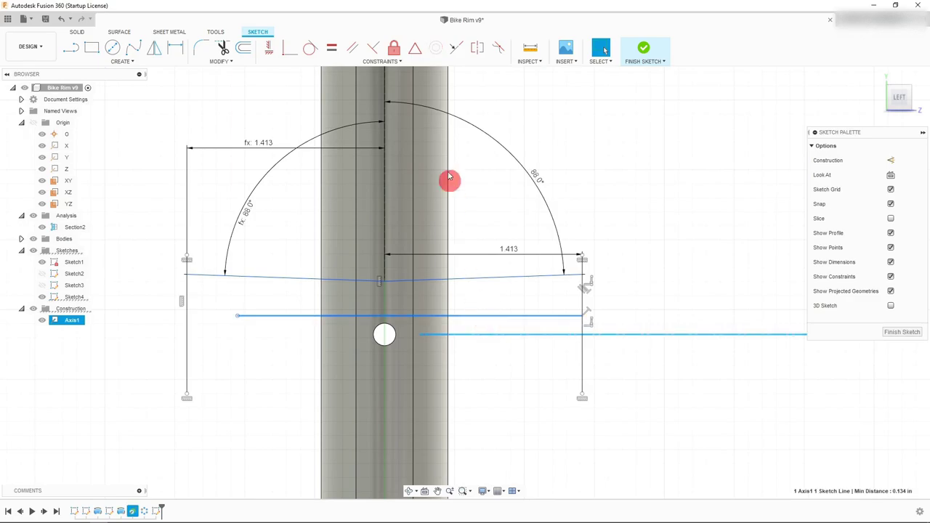
click(456, 49)
click(560, 316)
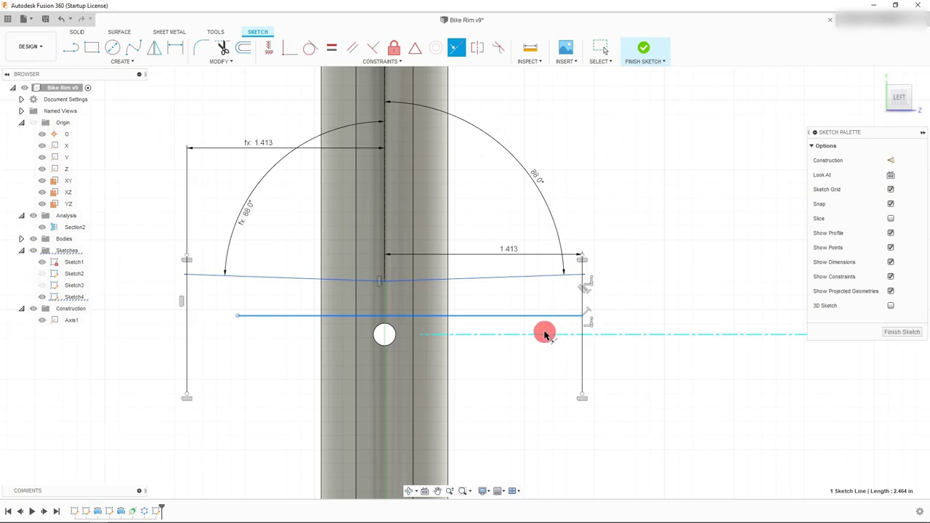
click(539, 335)
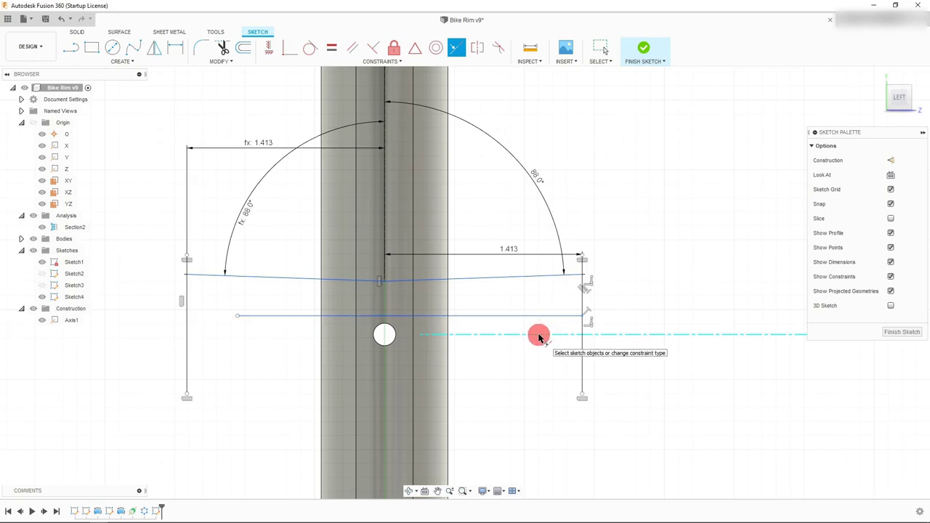
click(677, 376)
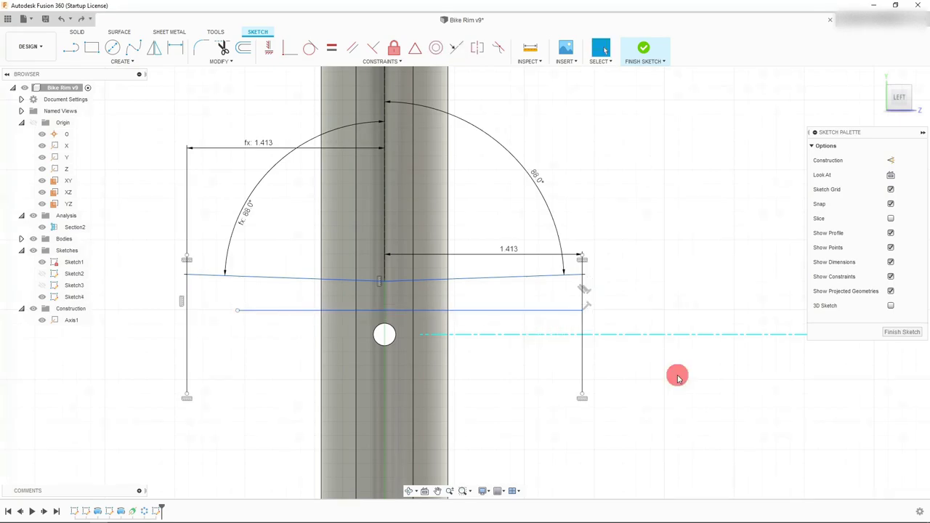
Step: Bring the construction axis through the rim hole into the sketch with Include 3D Geometry
click(128, 62)
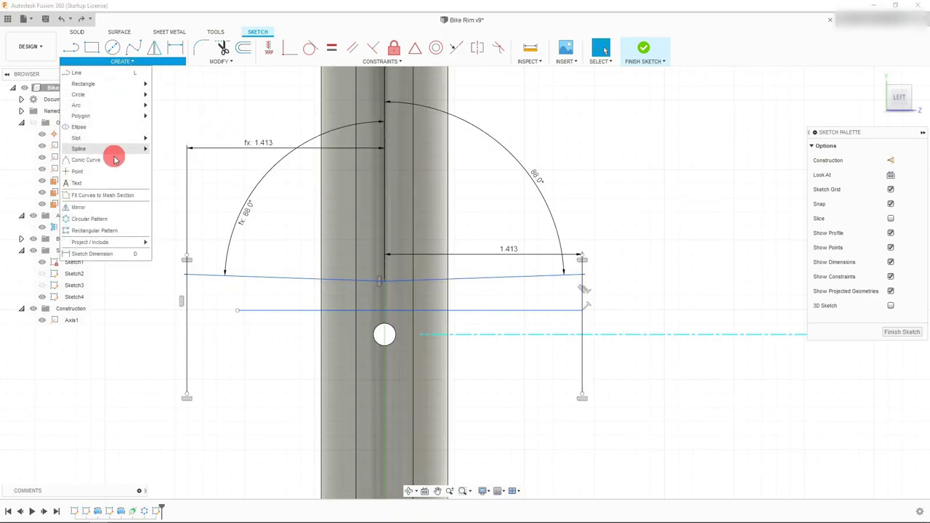
mouse_move(119, 242)
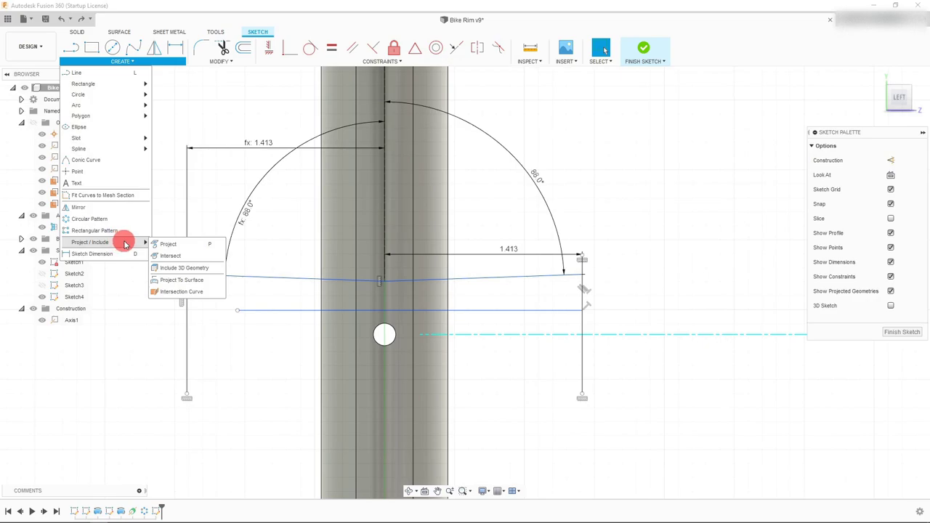
click(170, 269)
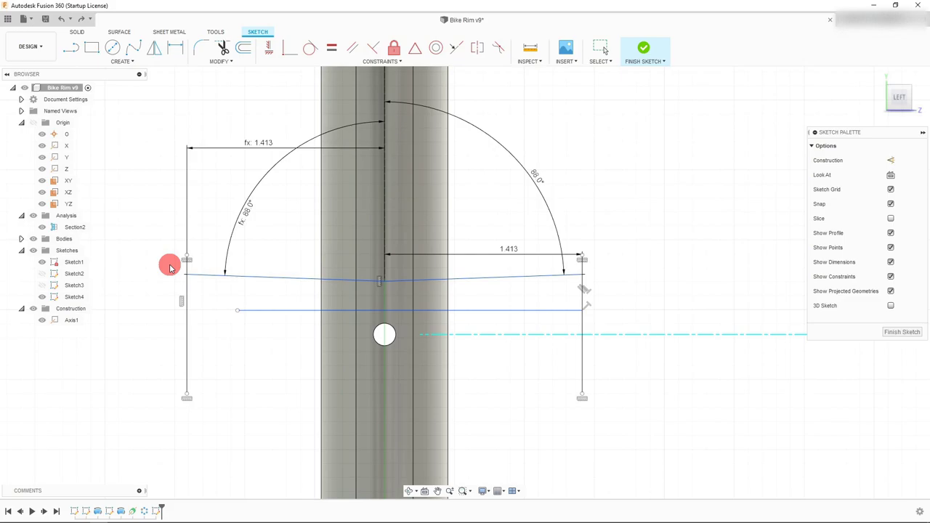
click(631, 336)
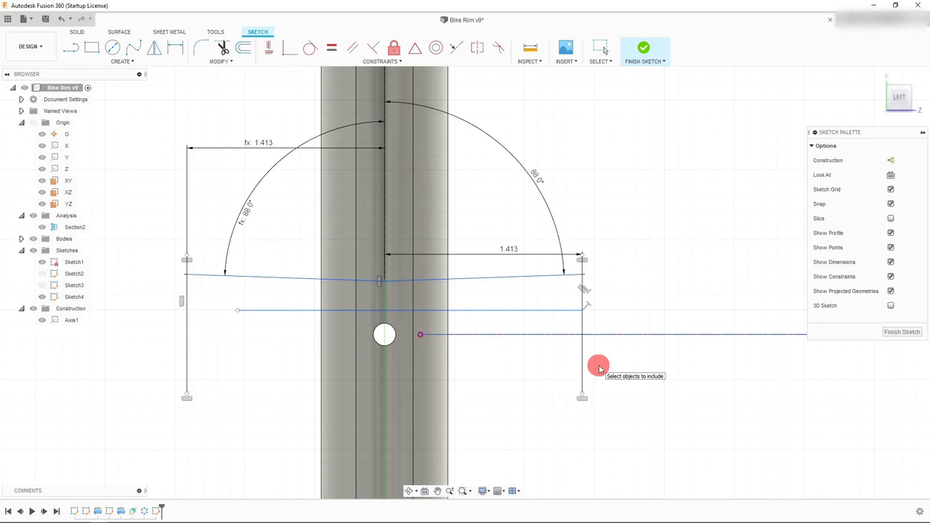
Step: Make the horizontal line collinear with the included axis line and shift the outer vertical lines upward across the sloped lines
click(540, 311)
ctrl+click(538, 335)
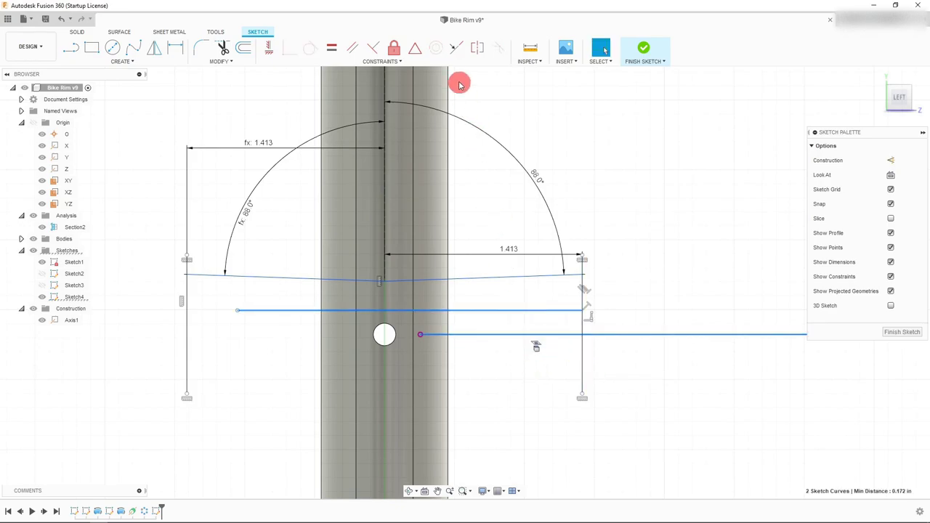
click(456, 49)
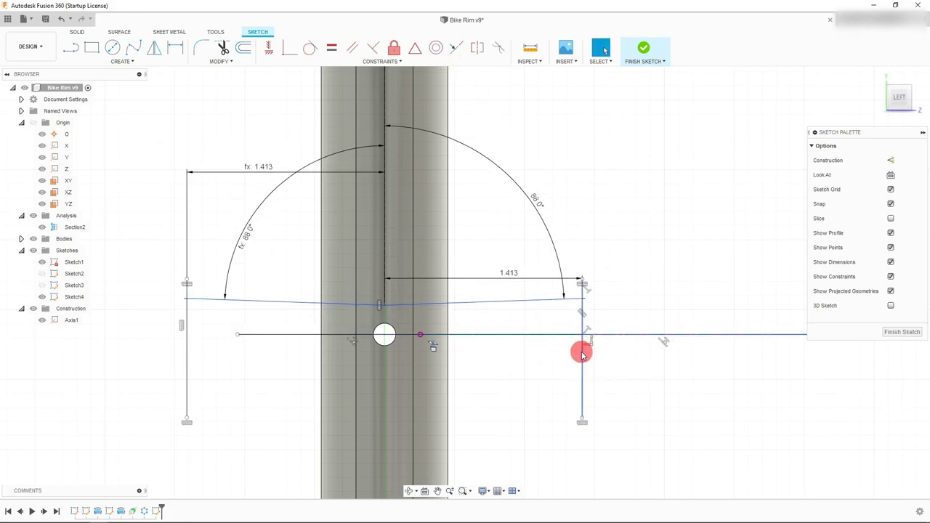
mouse_move(582, 354)
mouse_down()
mouse_move(579, 308)
mouse_move(577, 342)
mouse_move(575, 327)
mouse_up()
click(543, 374)
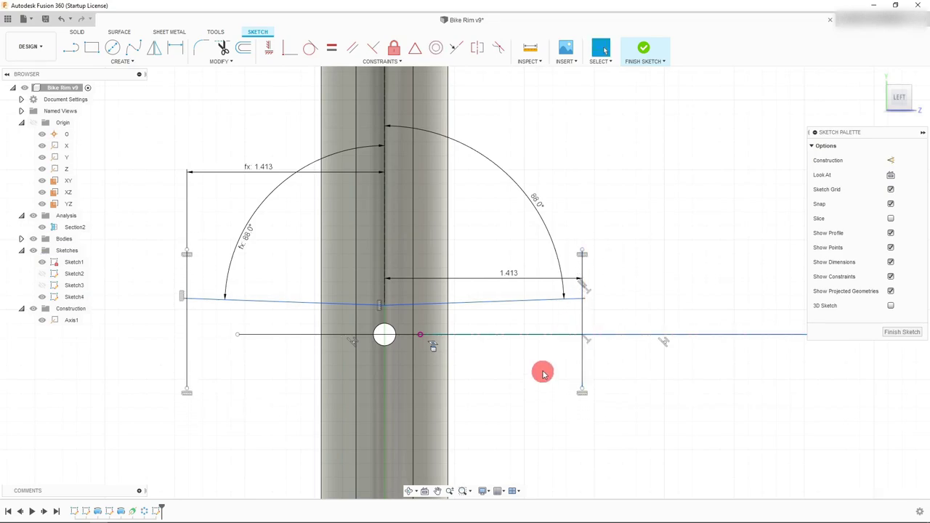
Step: Try to apply a Midpoint constraint between the whole horizontal line and the outer vertical line
click(567, 336)
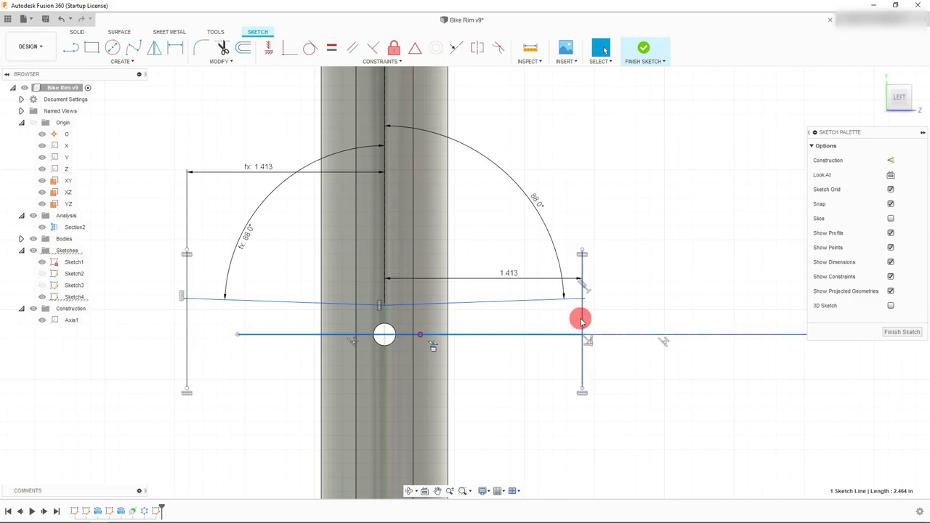
shift+click(581, 321)
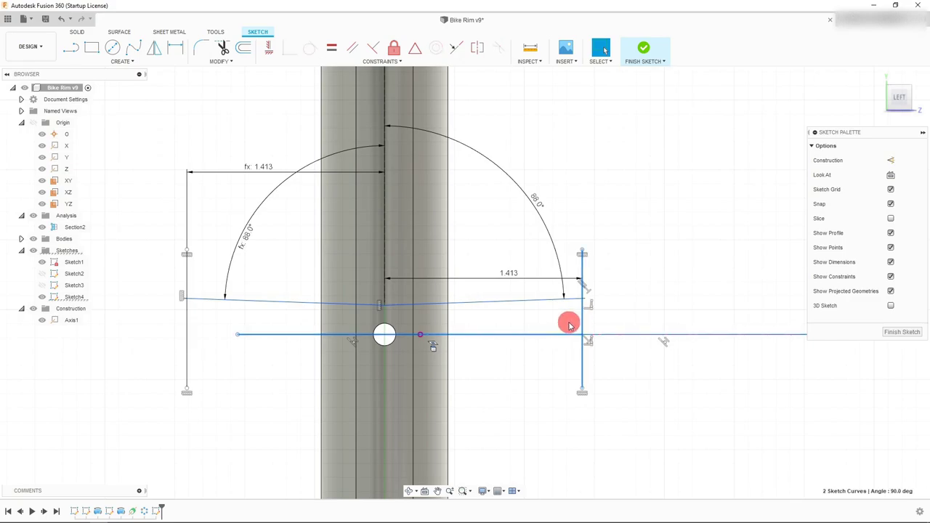
click(415, 50)
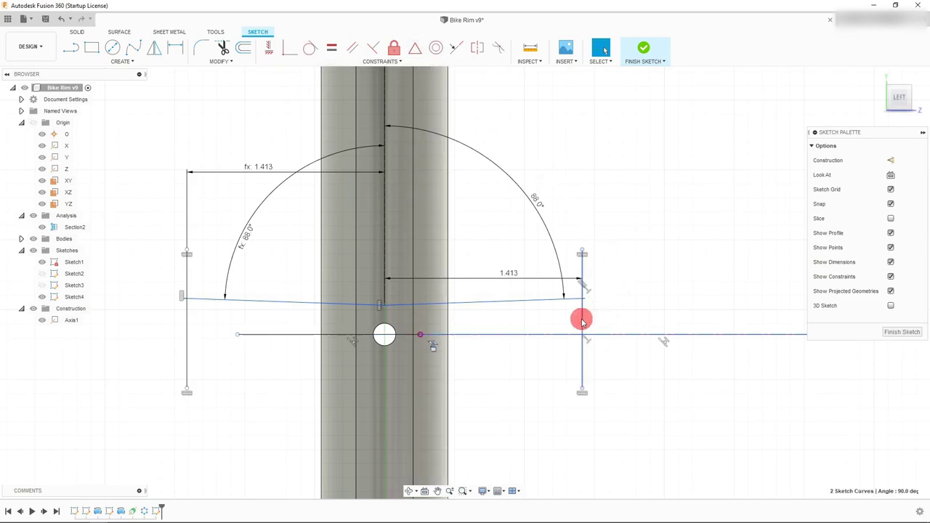
click(539, 336)
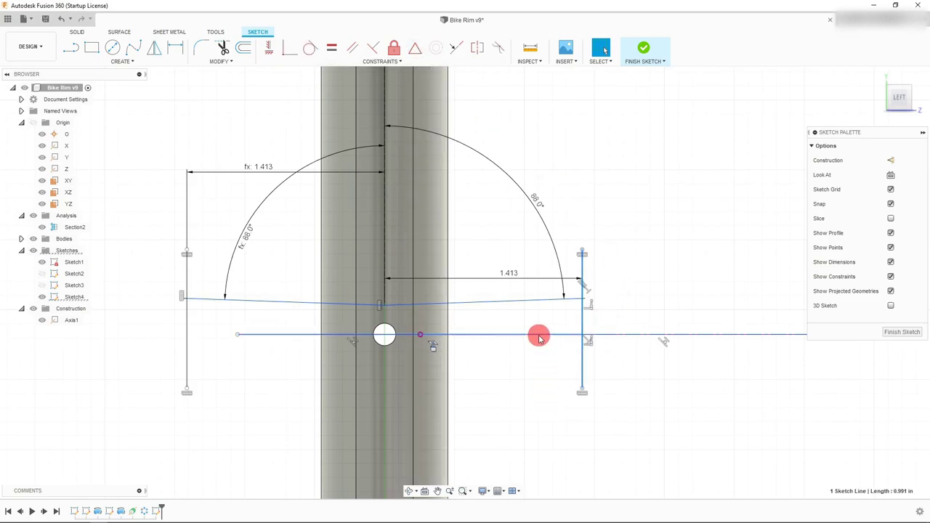
click(539, 336)
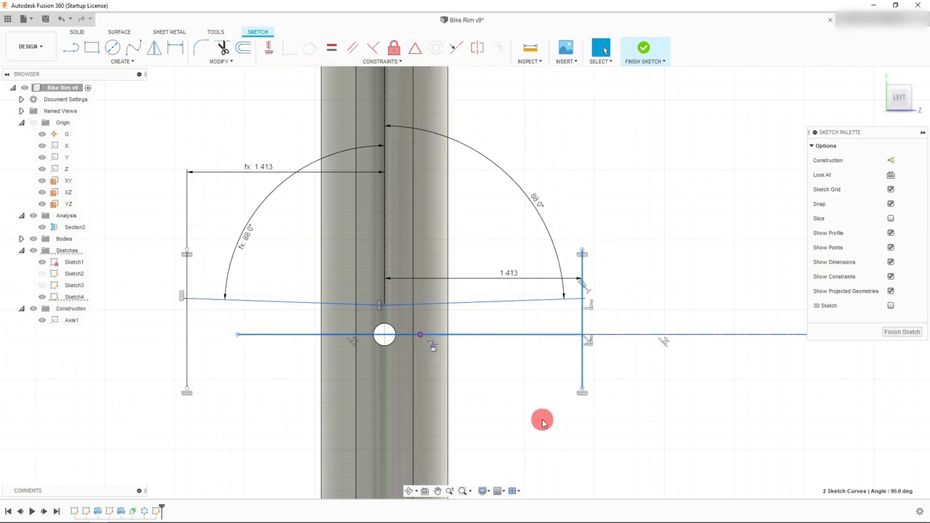
Step: Constrain the horizontal line's attached end to its vertical line's midpoint and snap the free end to the opposite vertical line's midpoint
click(414, 49)
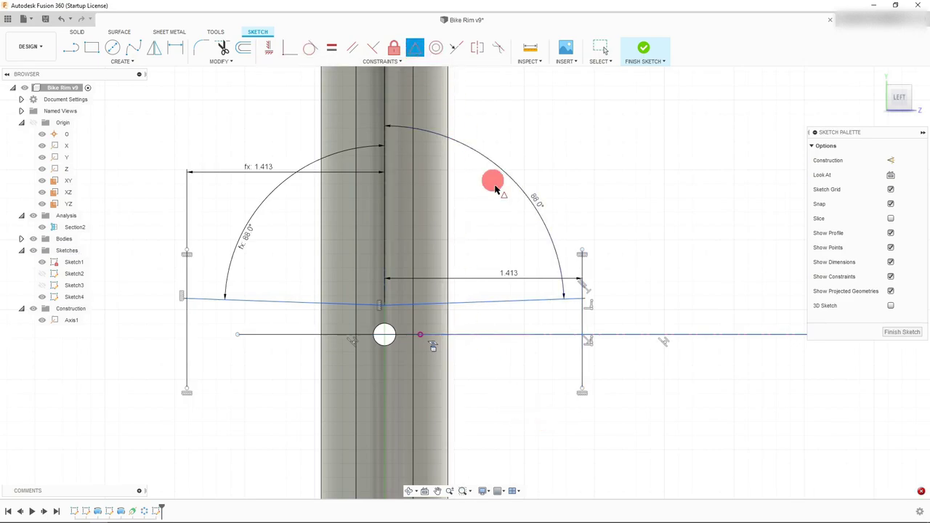
click(564, 338)
click(585, 336)
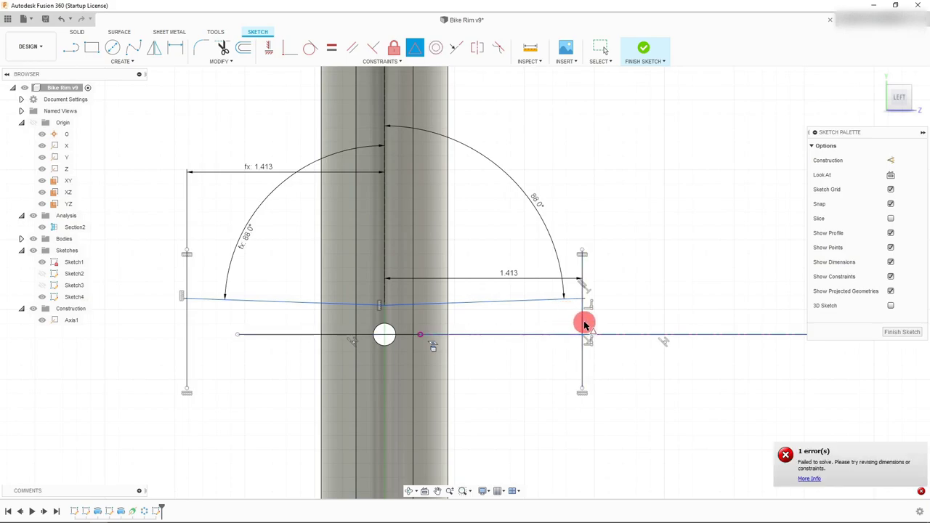
click(582, 323)
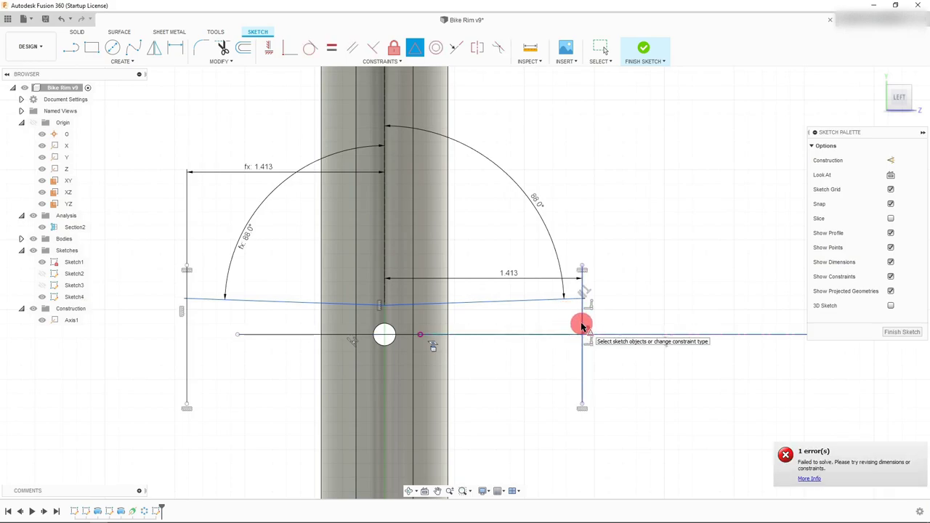
key(Escape)
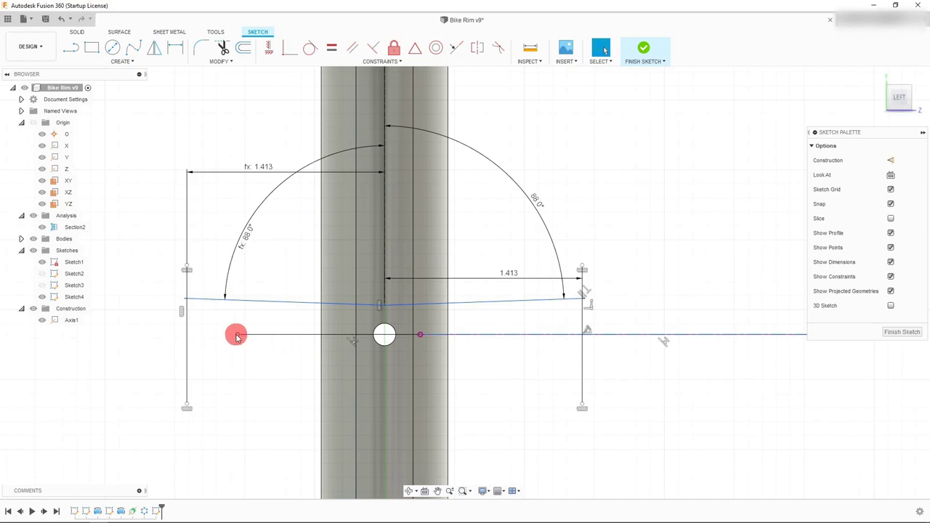
drag(237, 336, 187, 337)
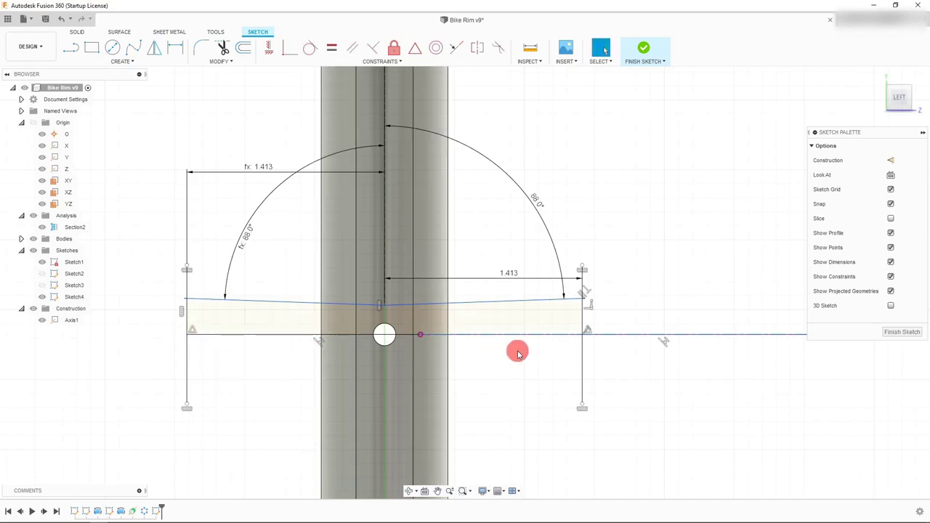
Step: Draw a horizontal segment about 0.03 in long inward from the 1.413 vertical line's upper end, continuing about 0.24 in down to the sloped line
scroll(517, 349, down, 1)
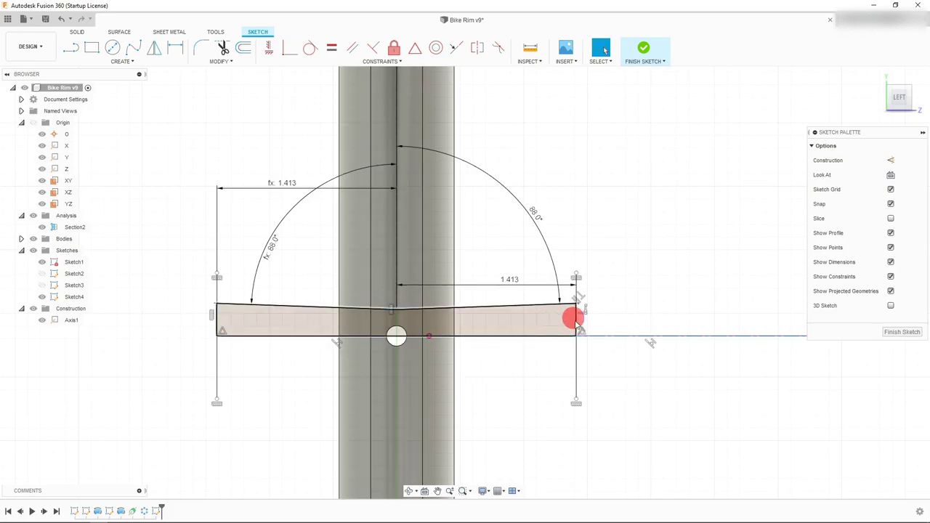
scroll(550, 379, up, 1)
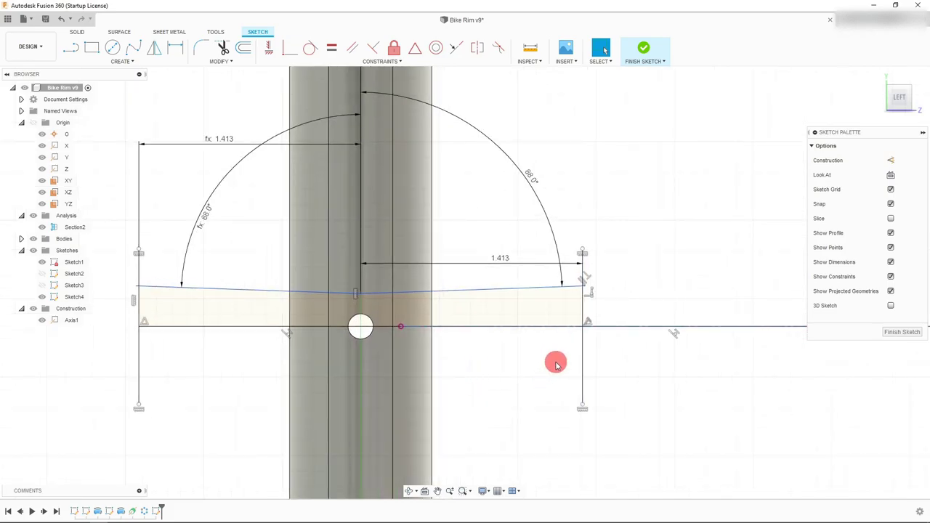
scroll(556, 365, up, 1)
scroll(598, 242, up, 1)
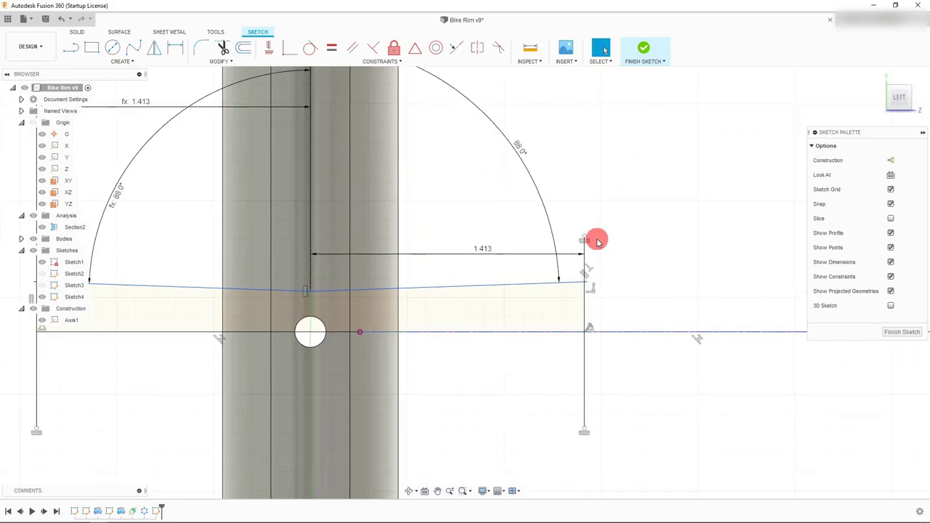
scroll(598, 242, up, 1)
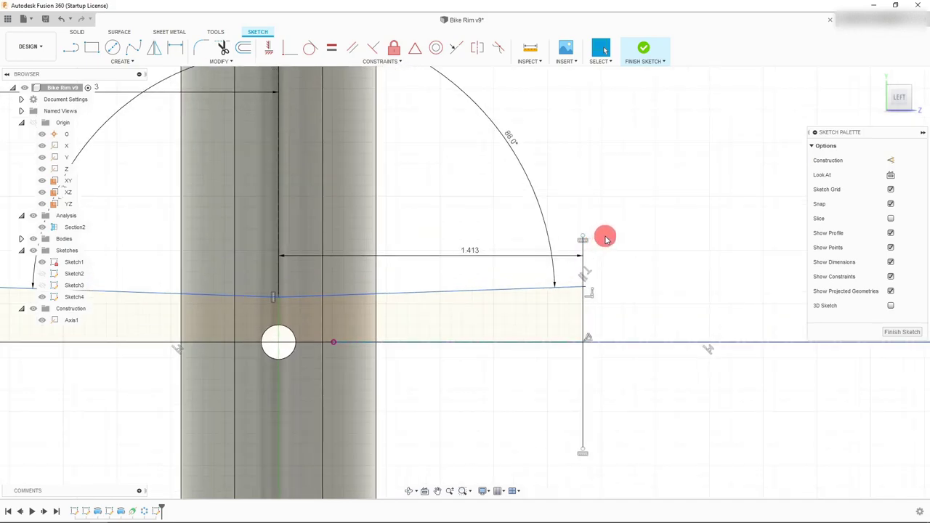
scroll(607, 240, down, 1)
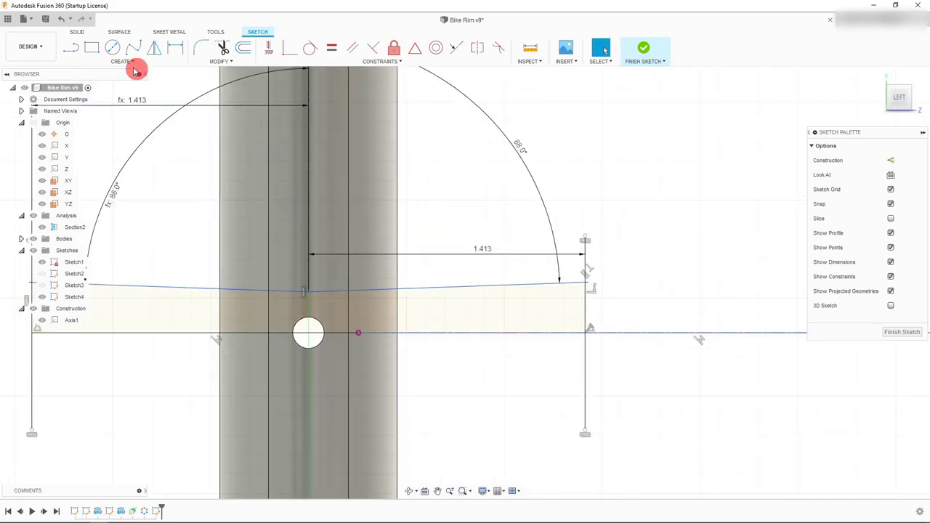
click(75, 49)
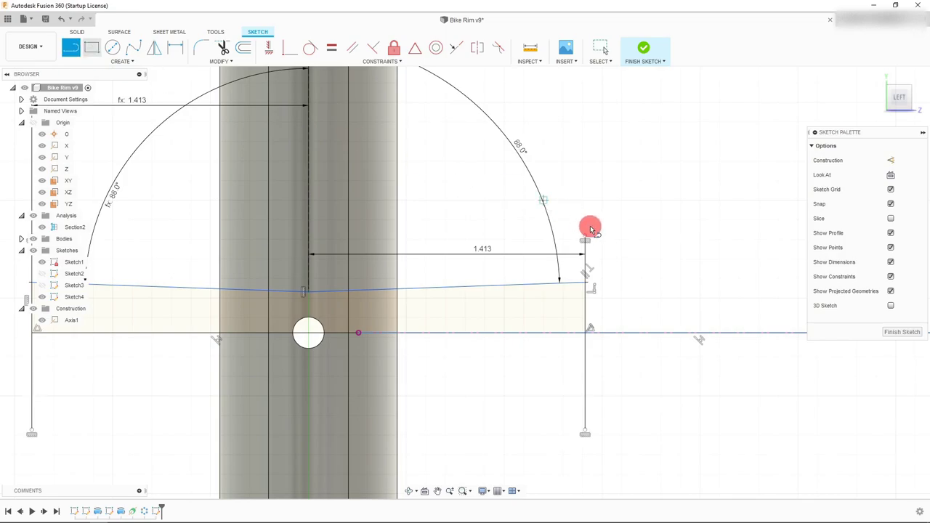
scroll(590, 230, up, 3)
click(582, 248)
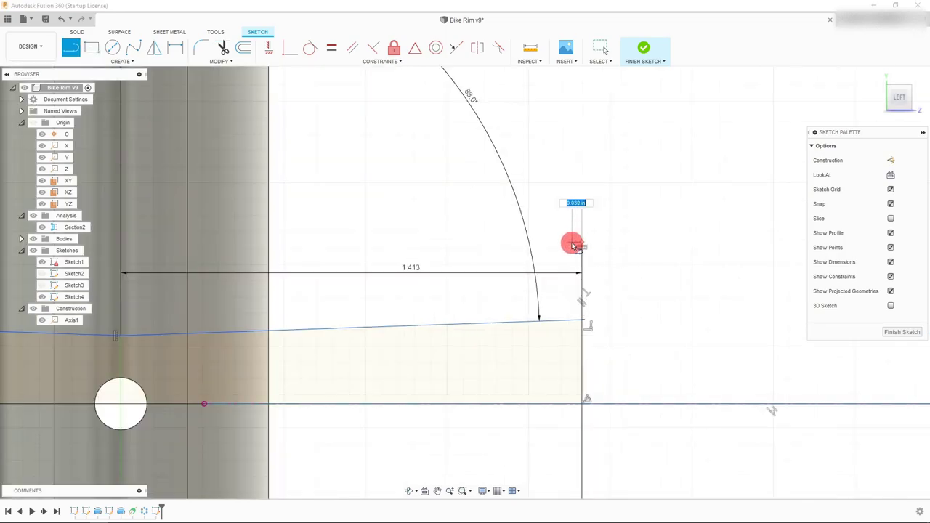
click(571, 321)
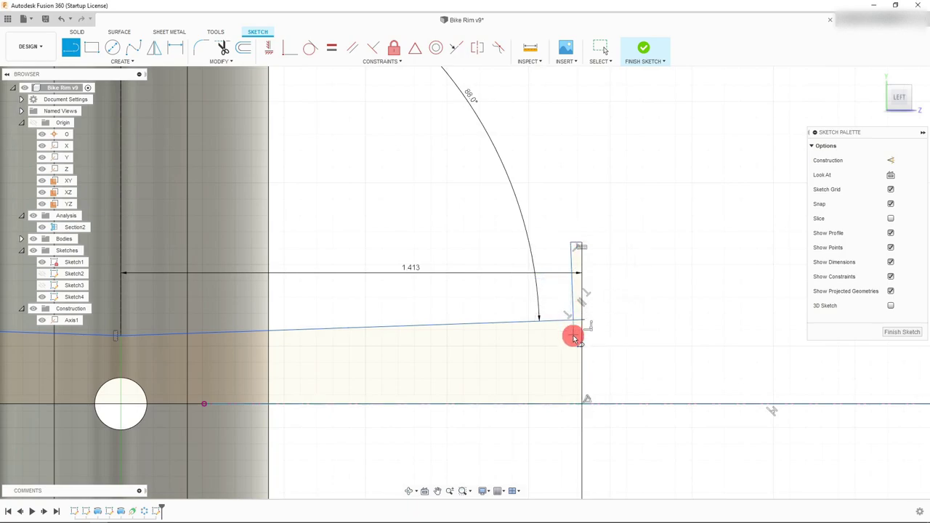
key(Escape)
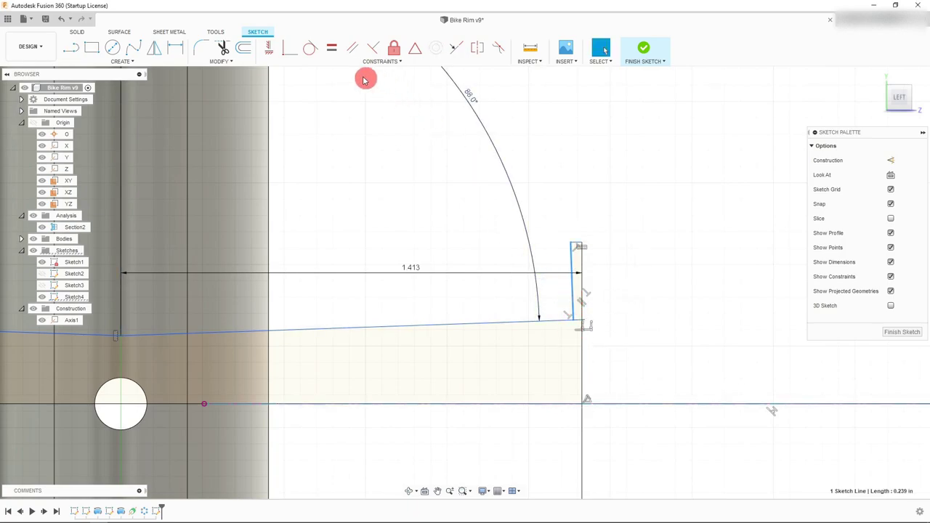
Step: Try to make the slanted inner line of the small flange outline vertical and delete that line
click(268, 47)
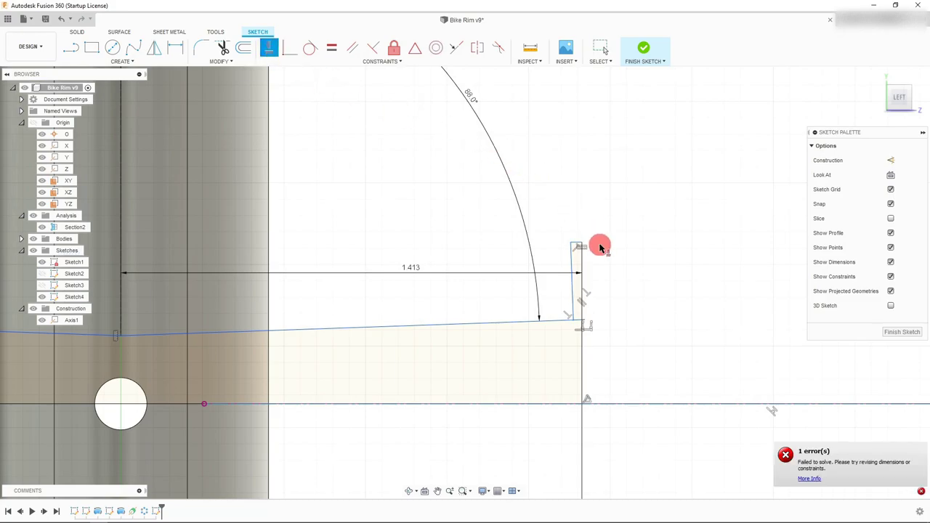
key(Escape)
key(Delete)
click(231, 61)
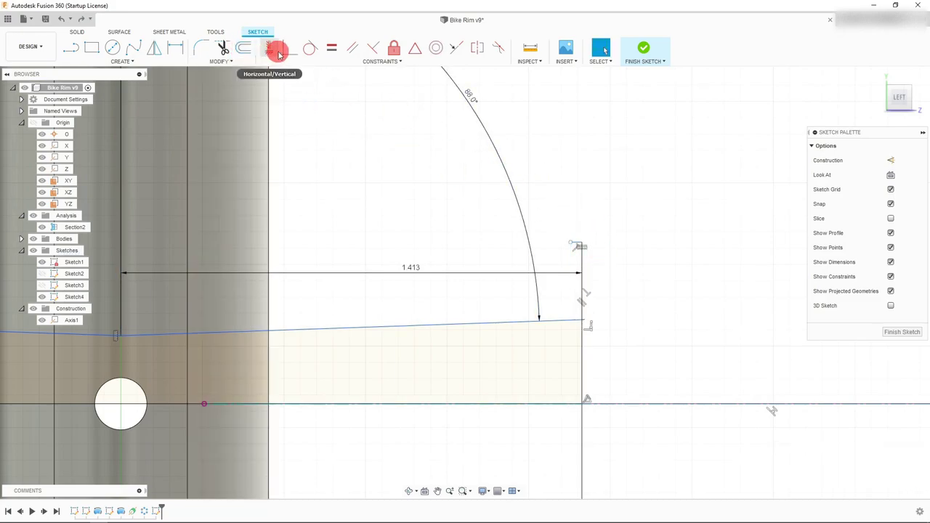
Step: Redraw the flange's inner line vertically from the short horizontal segment's free end down past the sloped line
click(73, 47)
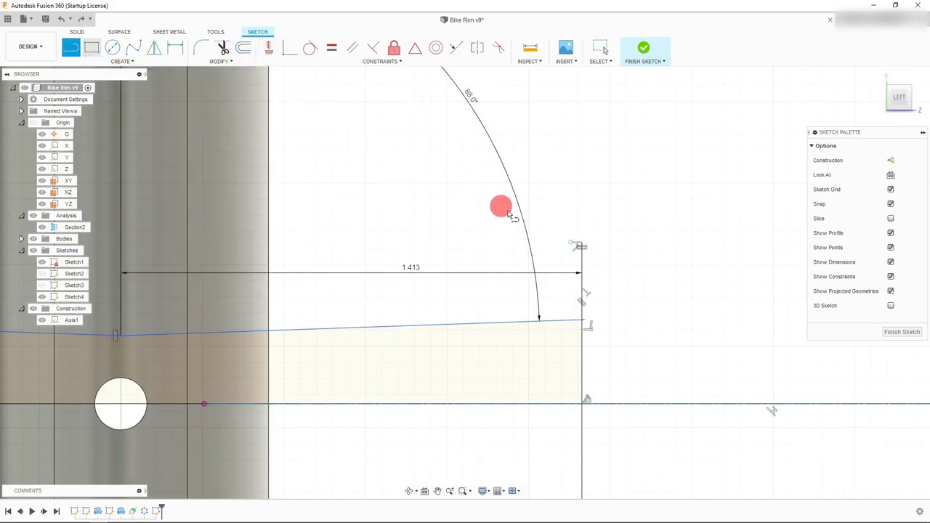
click(575, 245)
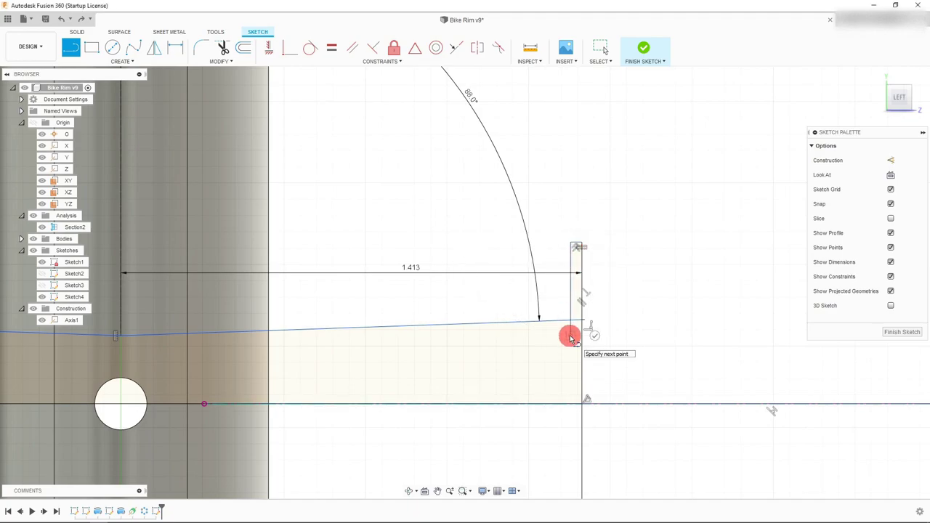
click(569, 337)
key(Escape)
Step: Trim the part of the flange's inner vertical line that extends below the sloped line
scroll(572, 328, up, 3)
click(262, 193)
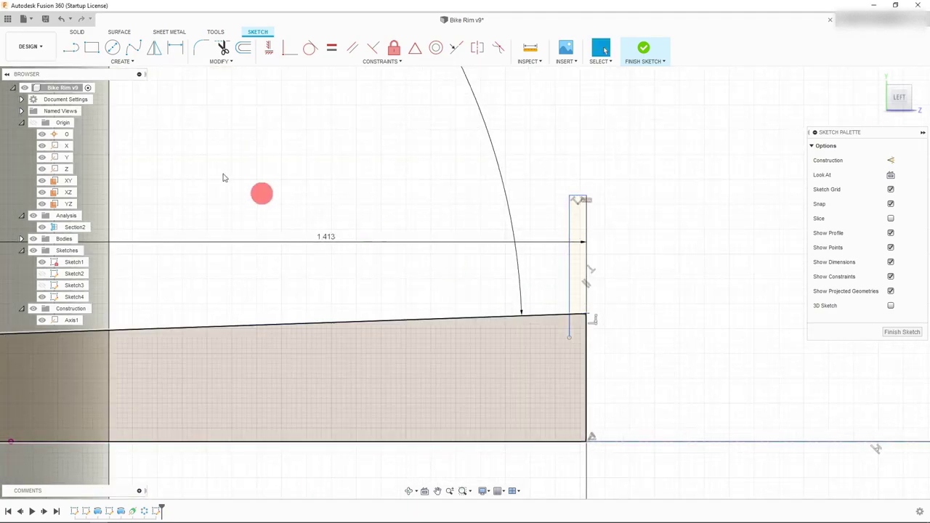
click(225, 64)
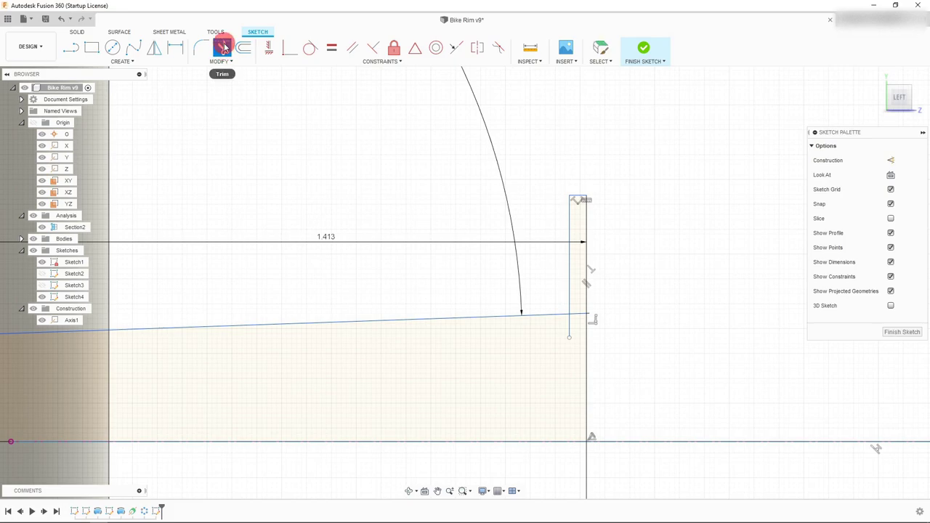
click(224, 48)
click(578, 325)
click(540, 376)
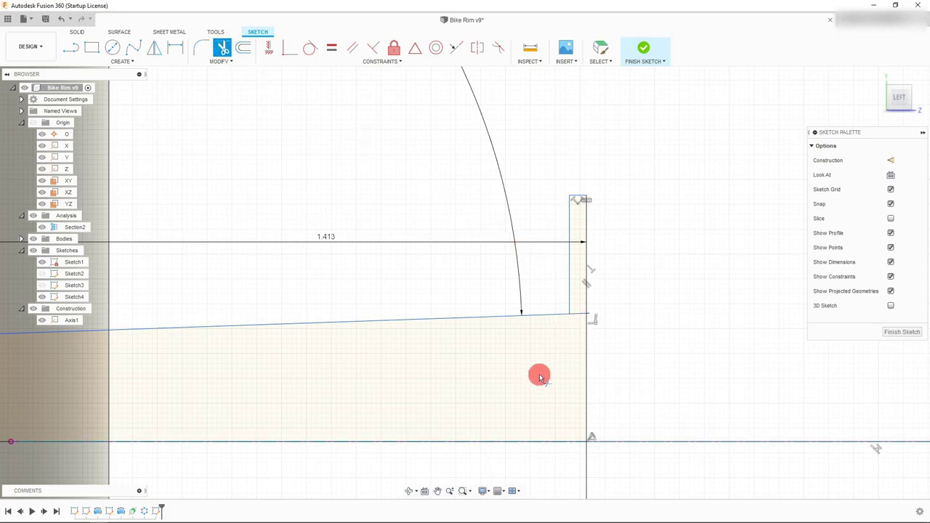
key(Escape)
Step: Dimension the flange's width between its inner and outer vertical lines and link it to parameter d4
scroll(660, 228, down, 3)
scroll(660, 229, up, 4)
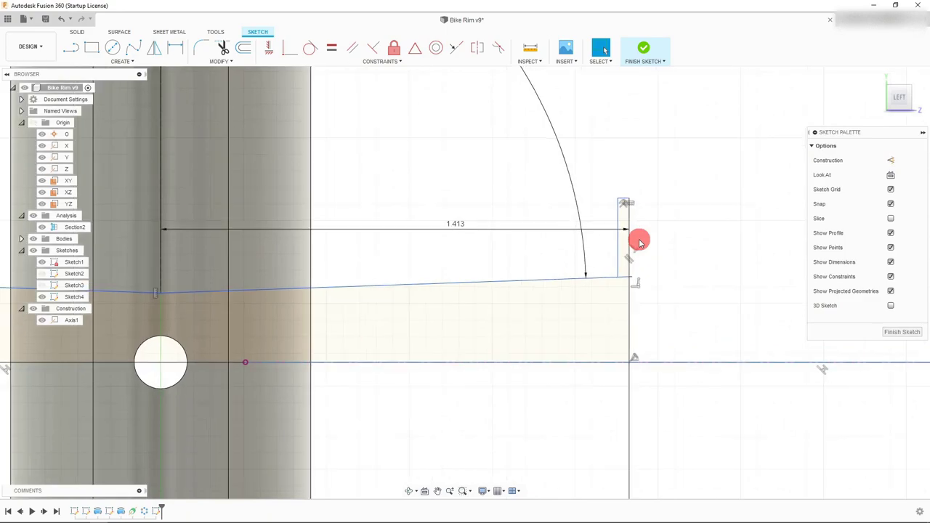
click(178, 49)
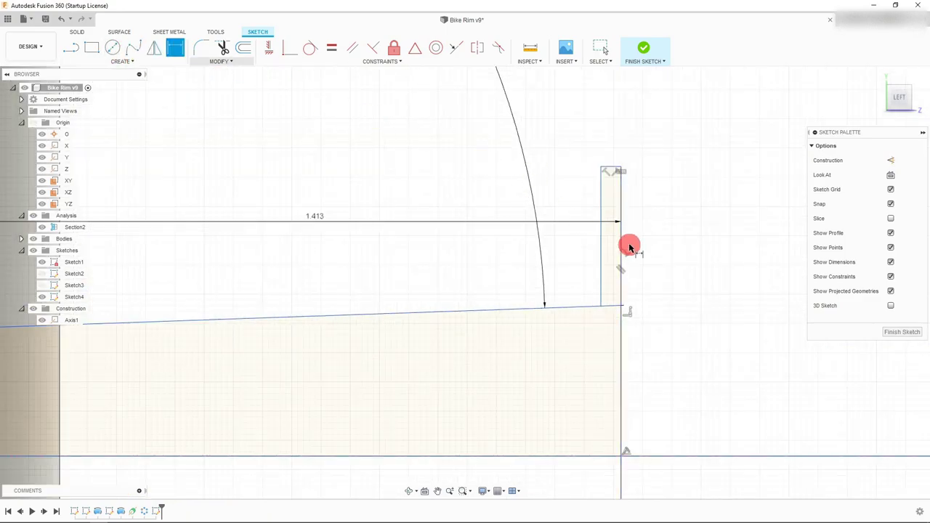
click(619, 229)
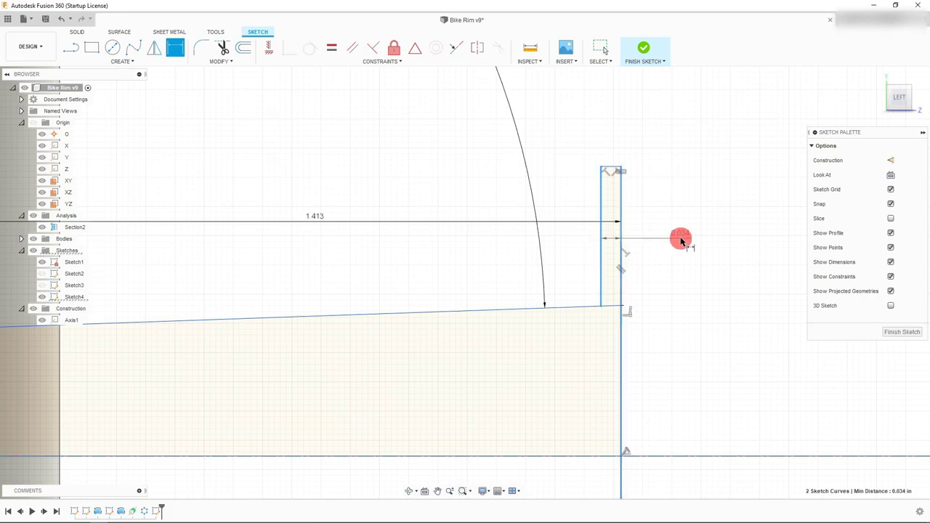
click(686, 239)
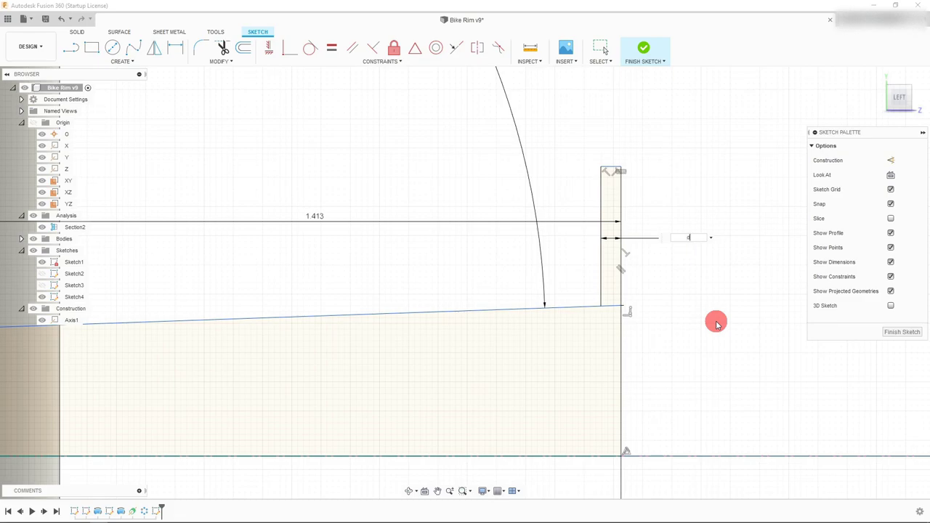
text(d4)
key(Return)
scroll(661, 250, down, 5)
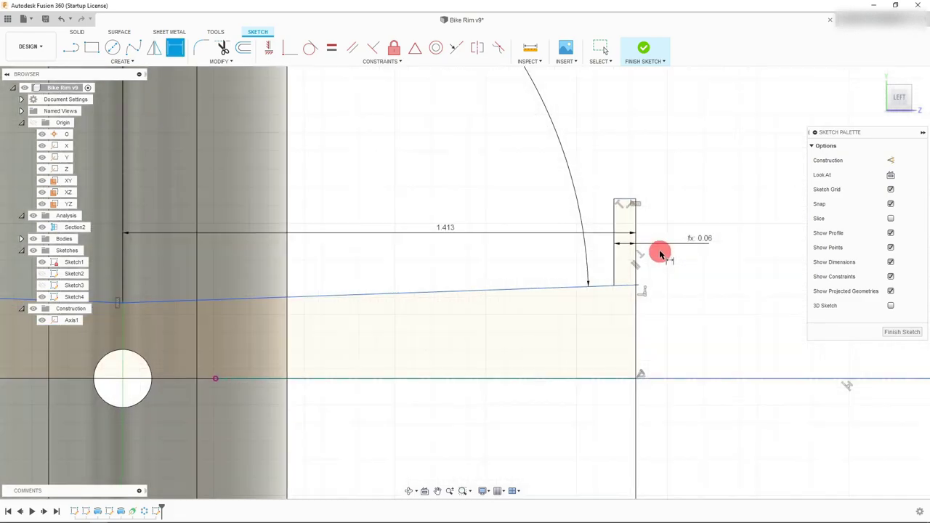
scroll(663, 265, up, 4)
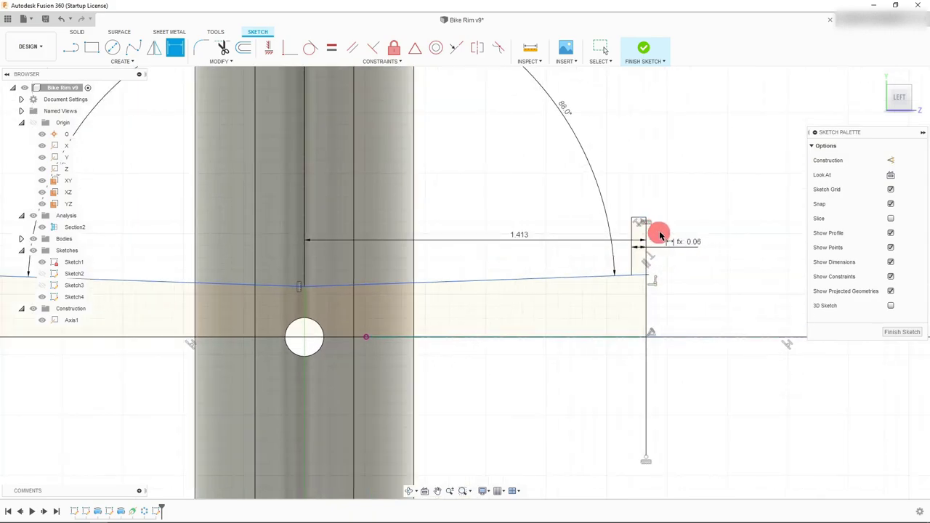
key(Escape)
Step: Draw the opposite flange with a horizontal segment inward from the outer line's upper end and a vertical line about 0.38 in down past the slope
scroll(676, 247, down, 5)
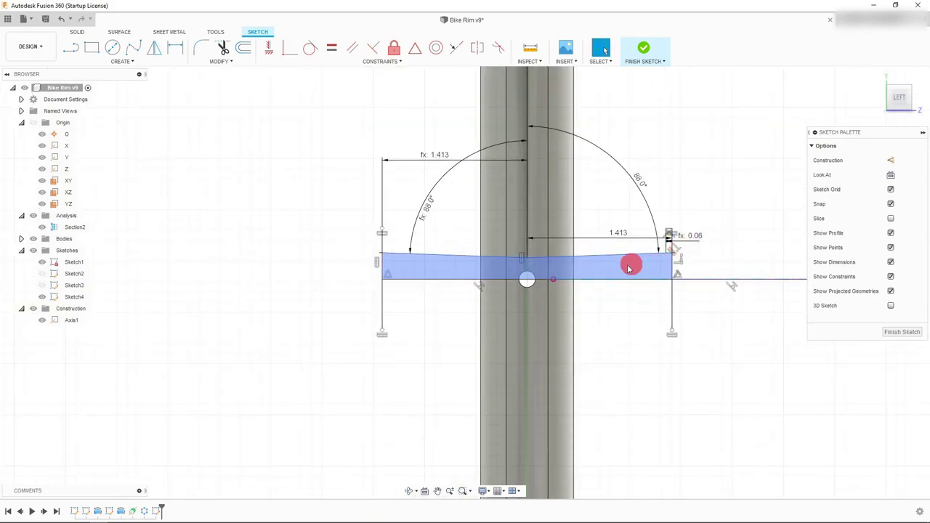
scroll(628, 264, up, 3)
scroll(646, 225, down, 2)
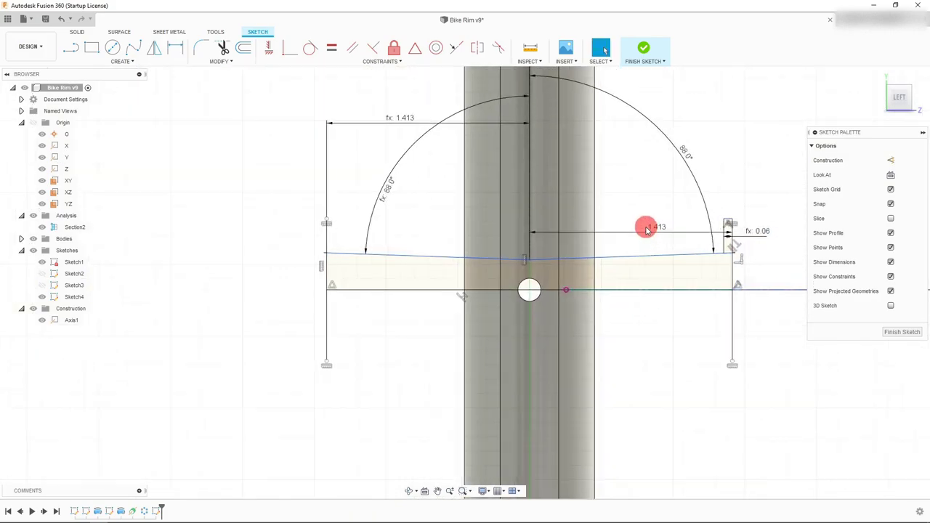
scroll(364, 210, up, 2)
scroll(364, 209, up, 3)
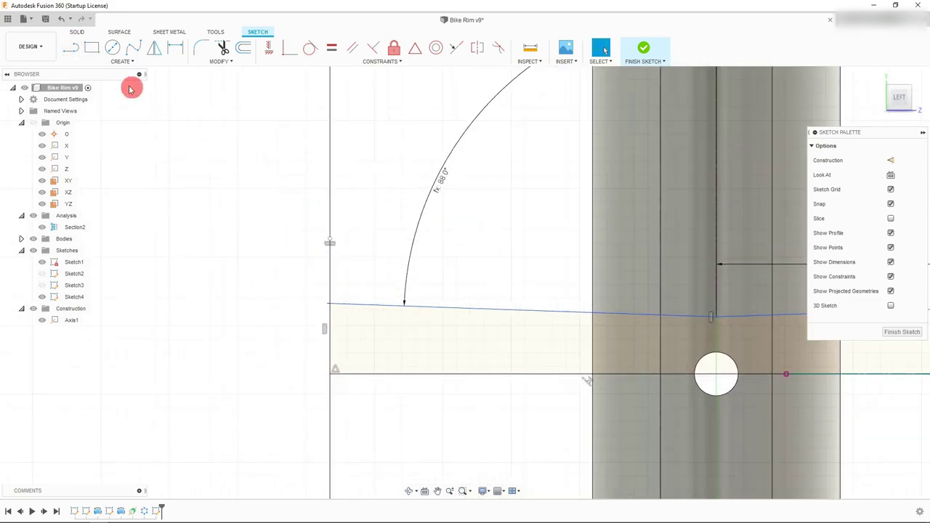
click(73, 48)
scroll(360, 225, up, 2)
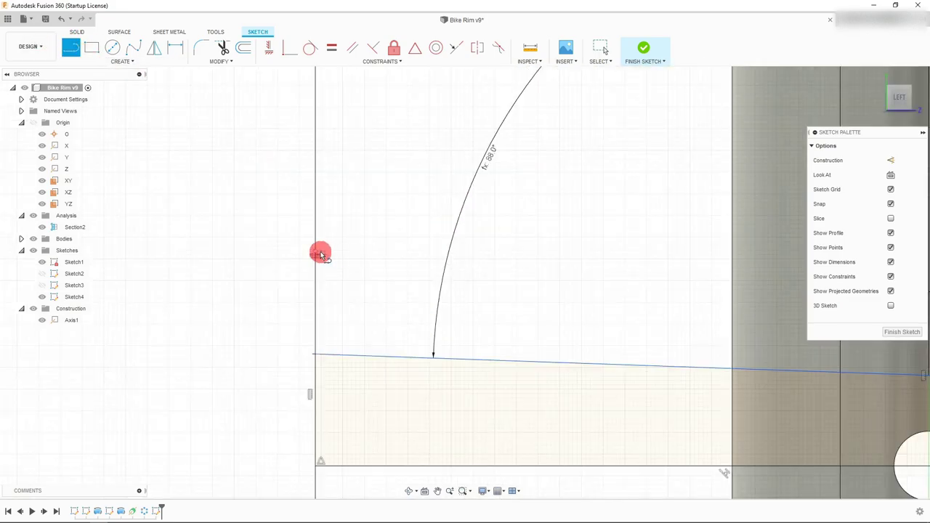
click(351, 252)
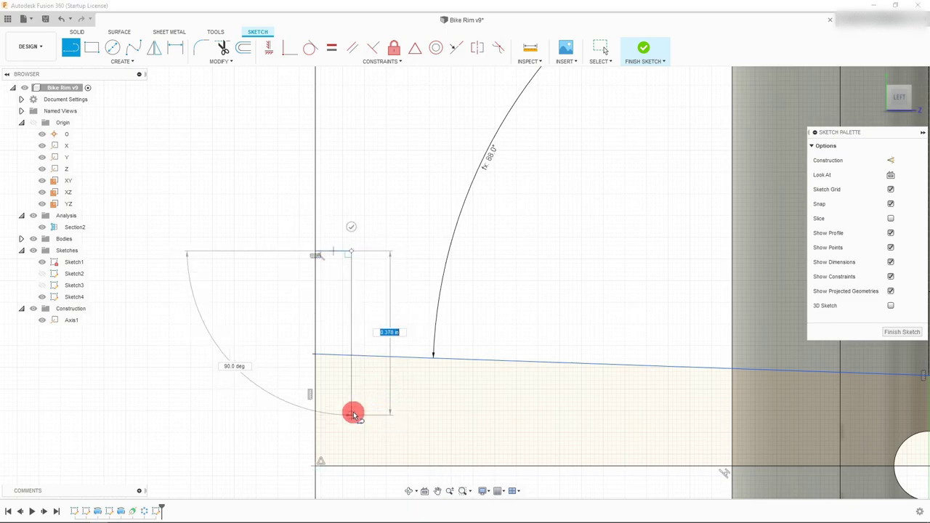
click(353, 414)
key(Escape)
Step: Trim the opposite flange's inner vertical line where it extends below the sloped line
click(222, 47)
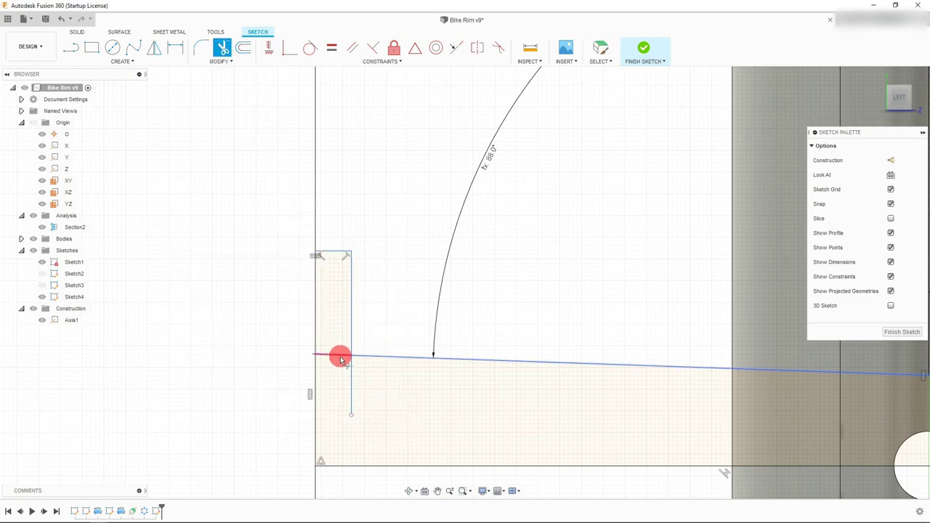
click(354, 385)
key(Escape)
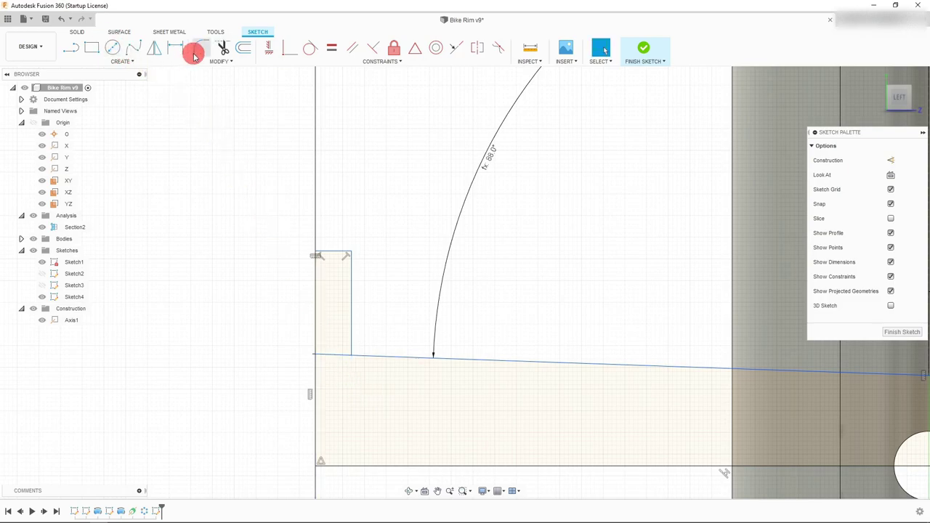
Step: Dimension the opposite flange's width and link it to parameter d4
key(d)
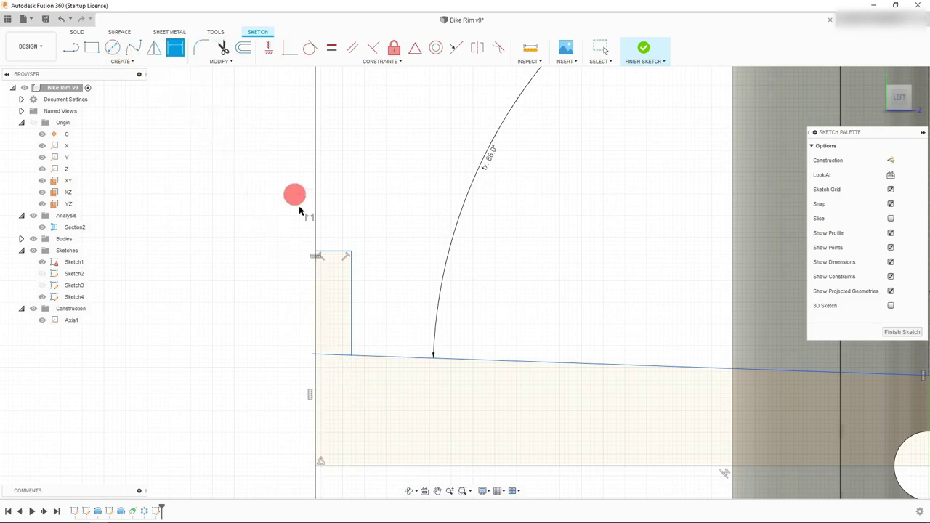
click(354, 305)
click(384, 306)
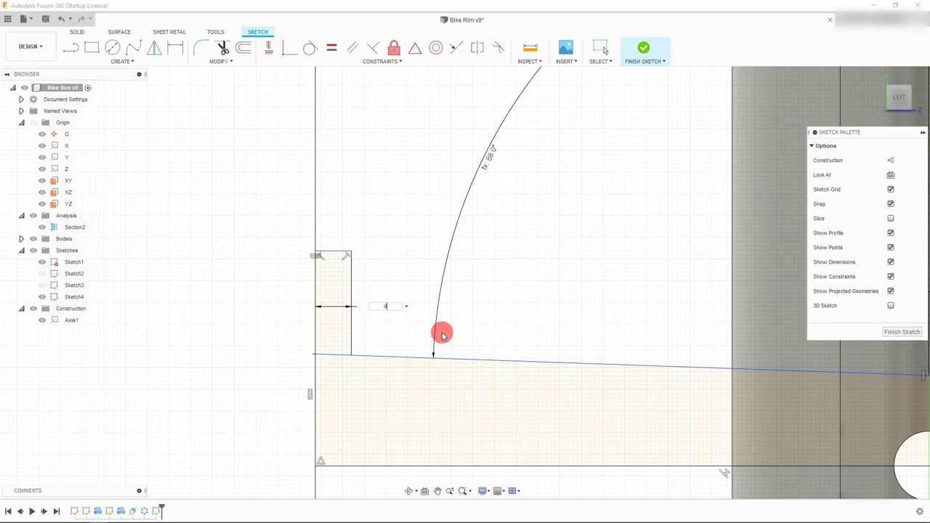
text(d4)
key(Return)
scroll(343, 225, down, 5)
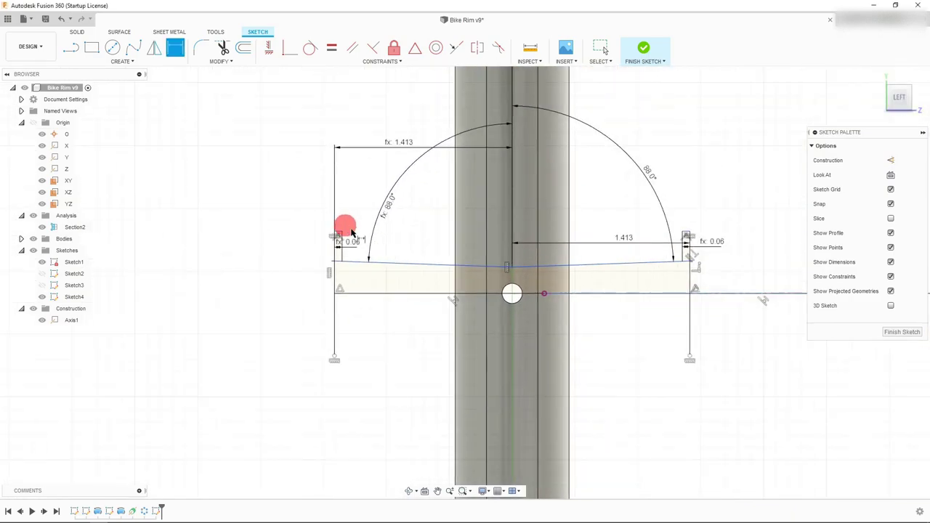
click(626, 242)
key(Escape)
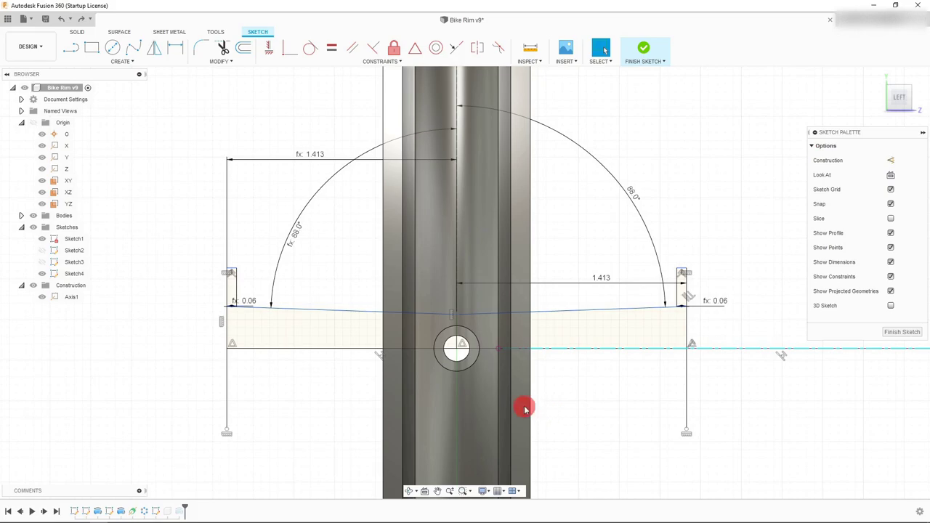
Step: Stretch the flanges upward and raise the sloped lines until their meeting point is about 0.46 in above the hole centre
click(453, 315)
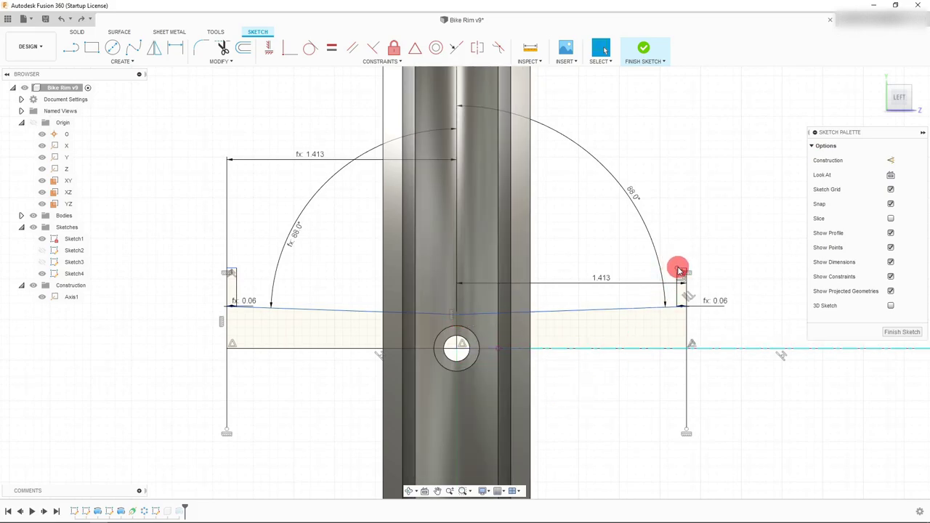
drag(681, 270, 682, 168)
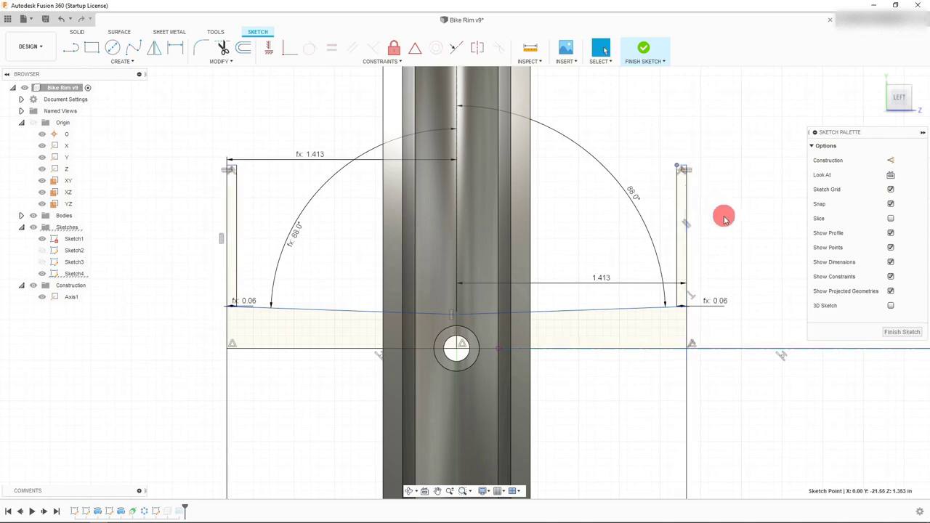
mouse_move(562, 315)
mouse_down()
mouse_move(561, 254)
mouse_move(560, 270)
mouse_up()
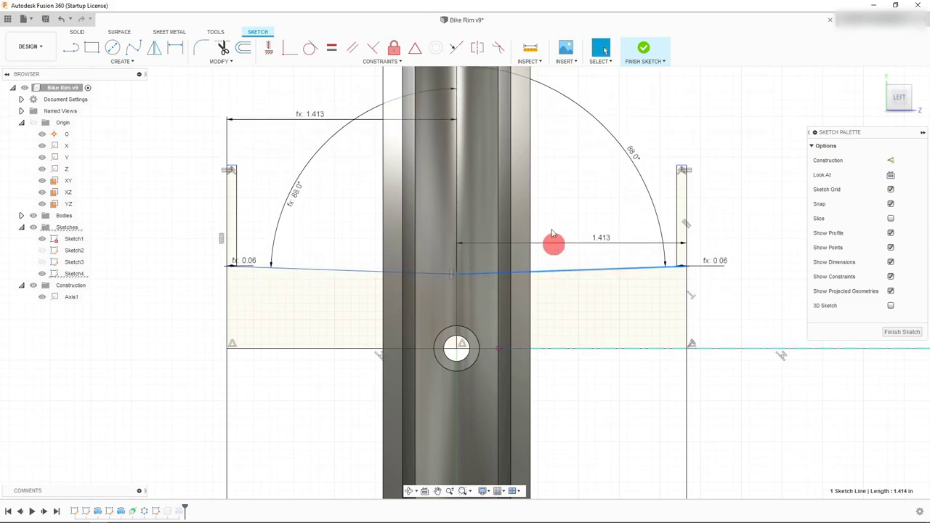
click(175, 48)
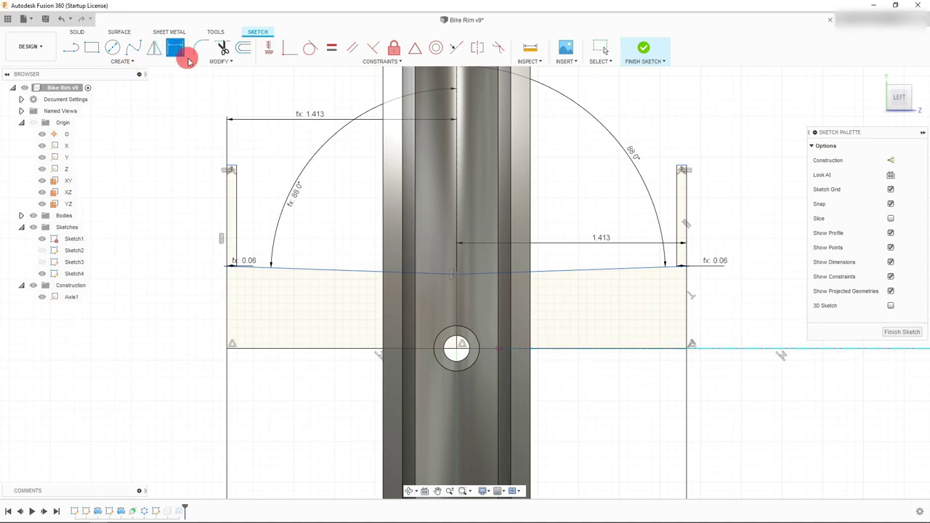
click(456, 349)
click(456, 272)
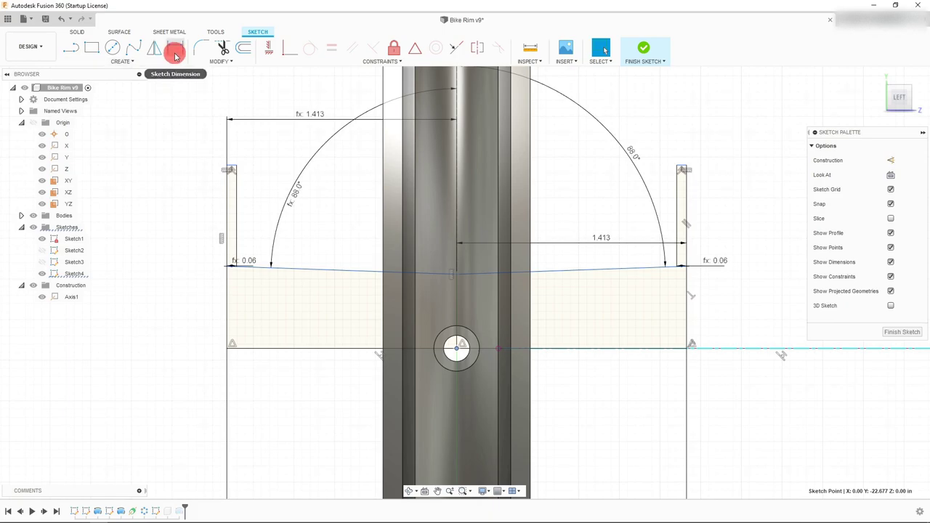
click(175, 48)
mouse_move(549, 350)
mouse_down()
mouse_move(502, 328)
mouse_move(455, 275)
mouse_up()
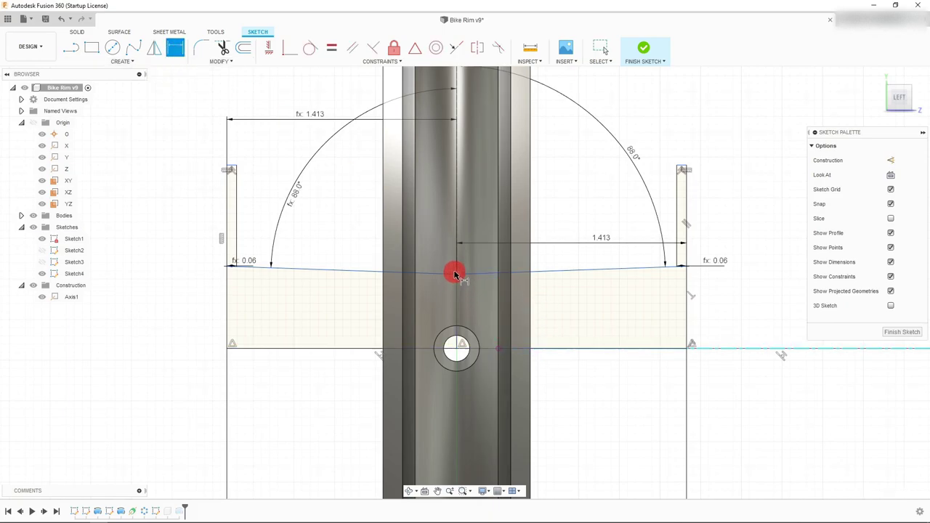
click(457, 276)
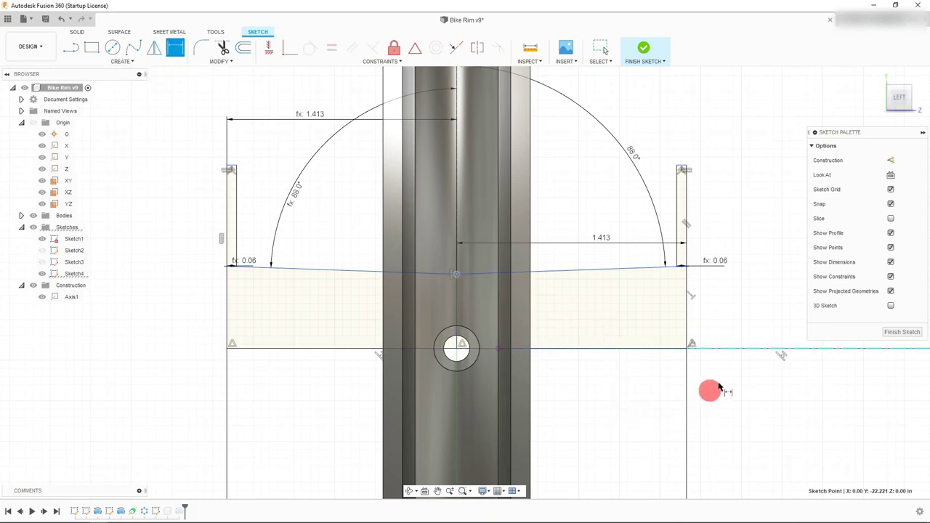
click(175, 48)
click(456, 275)
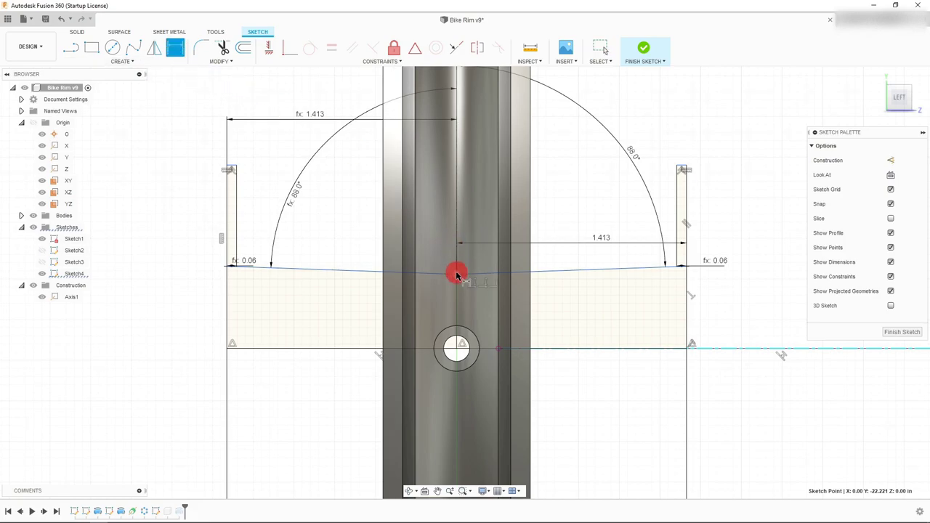
click(457, 349)
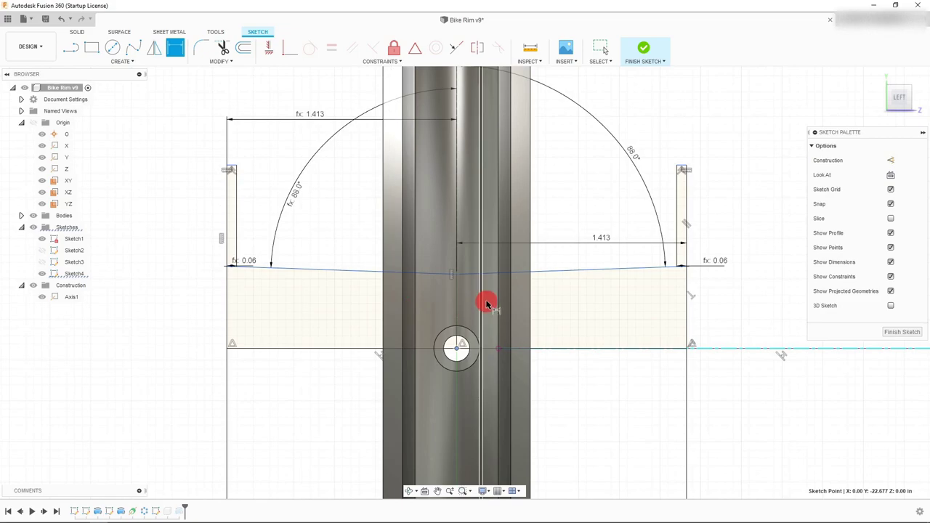
key(Escape)
Step: Dimension the height from the hole centre to the sloped lines' meeting point and set it to 0.85 in
click(175, 48)
click(458, 267)
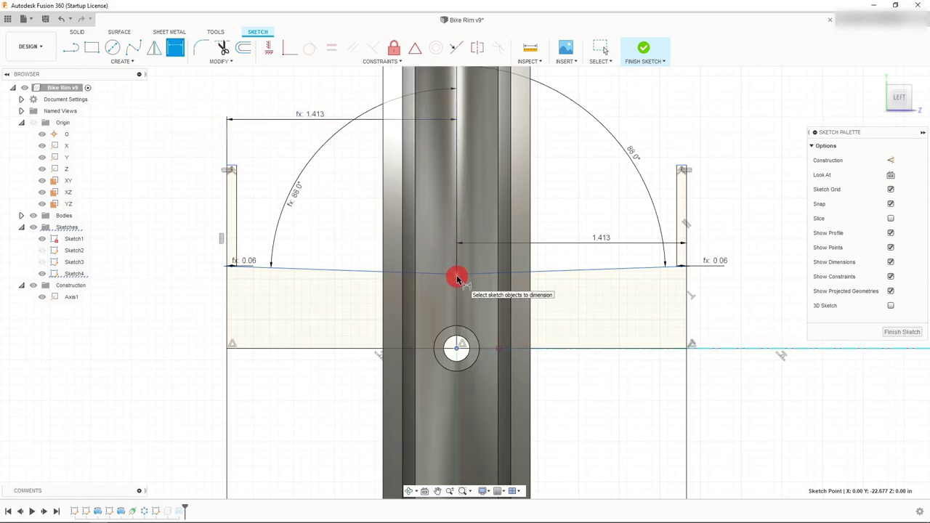
click(456, 361)
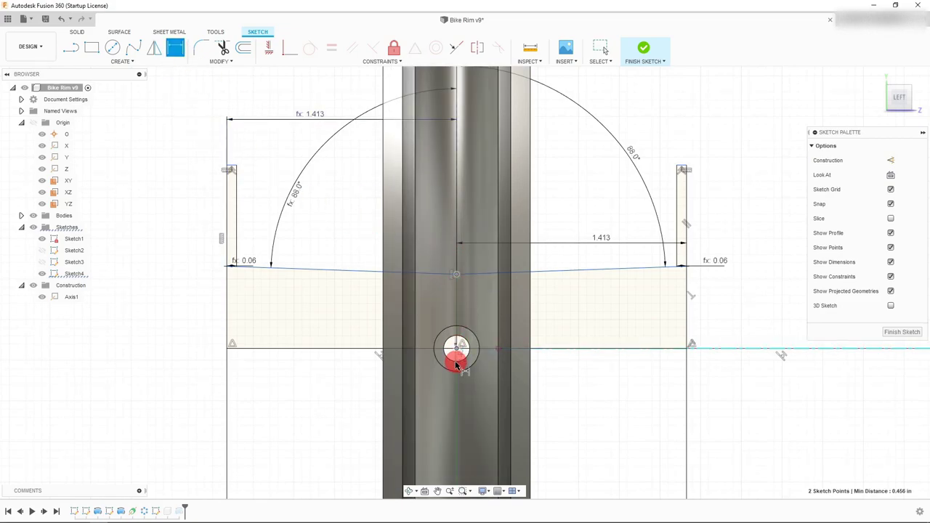
click(274, 386)
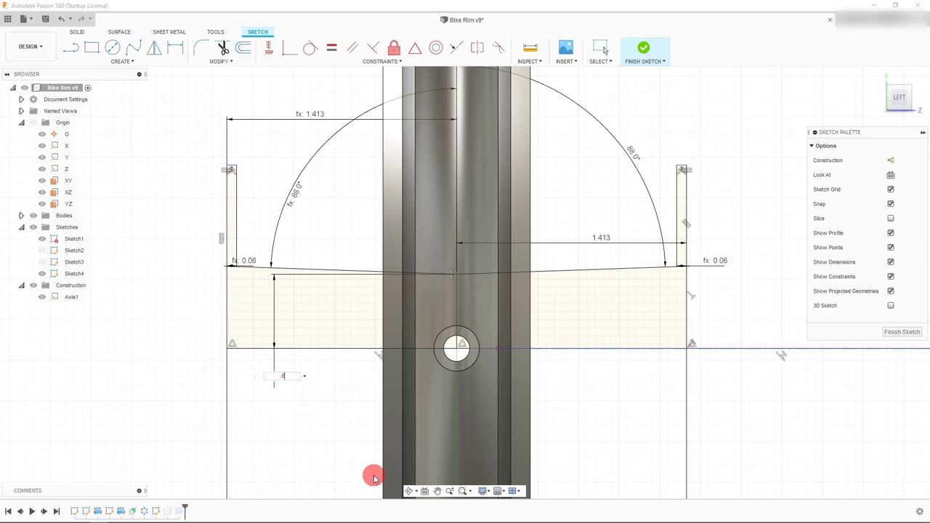
key(Return)
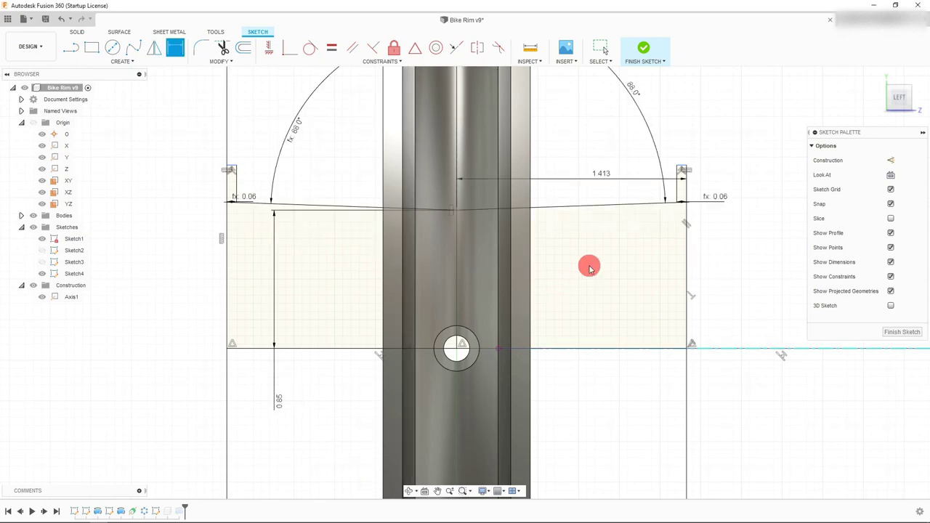
key(Escape)
Step: Dimension the height from the hole centre to the flange's top line and set it to 1.25 in
scroll(462, 213, up, 1)
scroll(463, 213, up, 1)
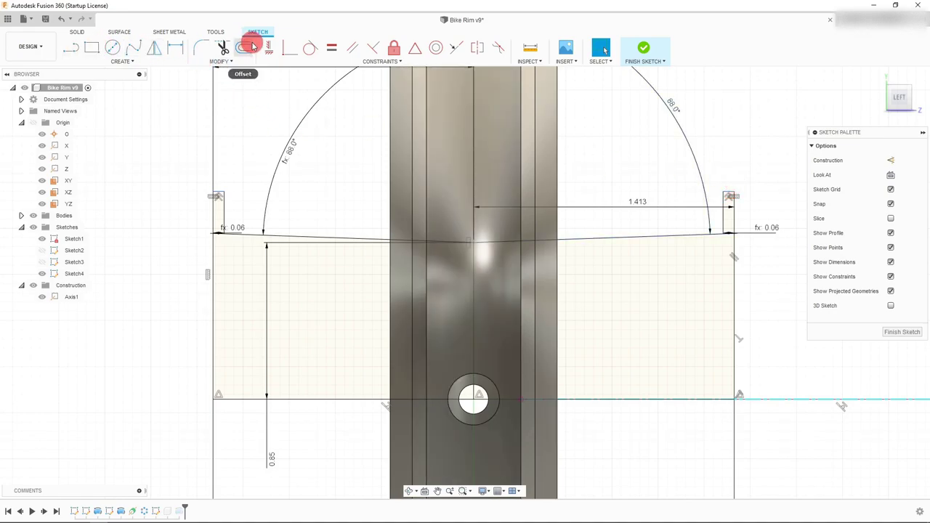
click(175, 48)
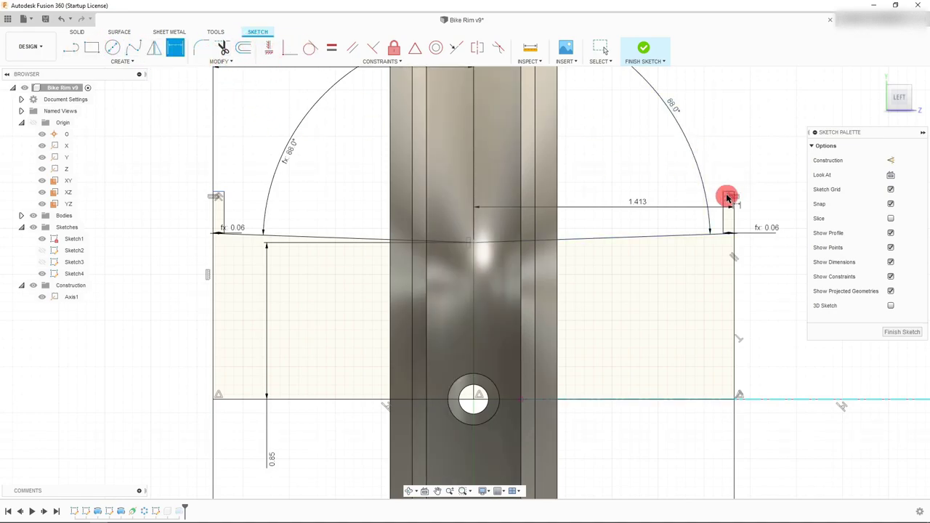
scroll(730, 200, up, 2)
scroll(730, 200, up, 2)
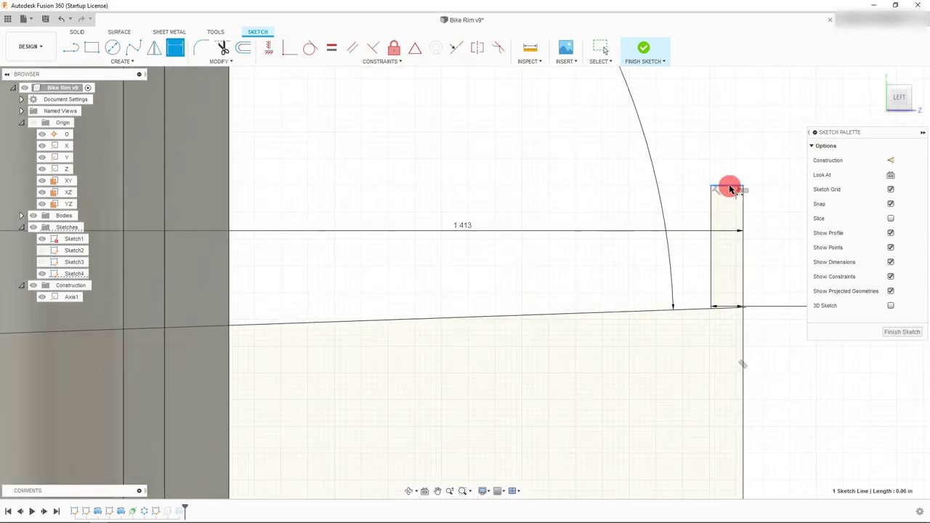
scroll(709, 156, down, 4)
click(712, 160)
scroll(714, 159, up, 1)
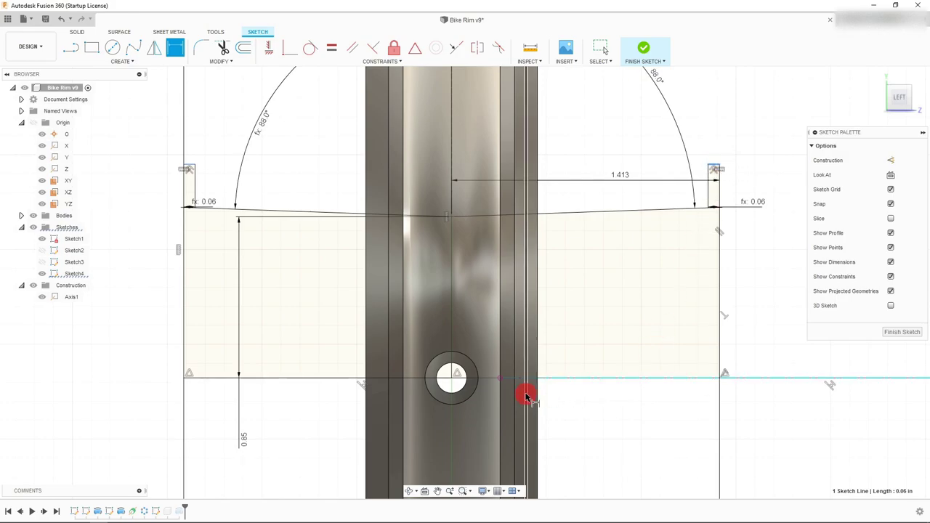
click(451, 376)
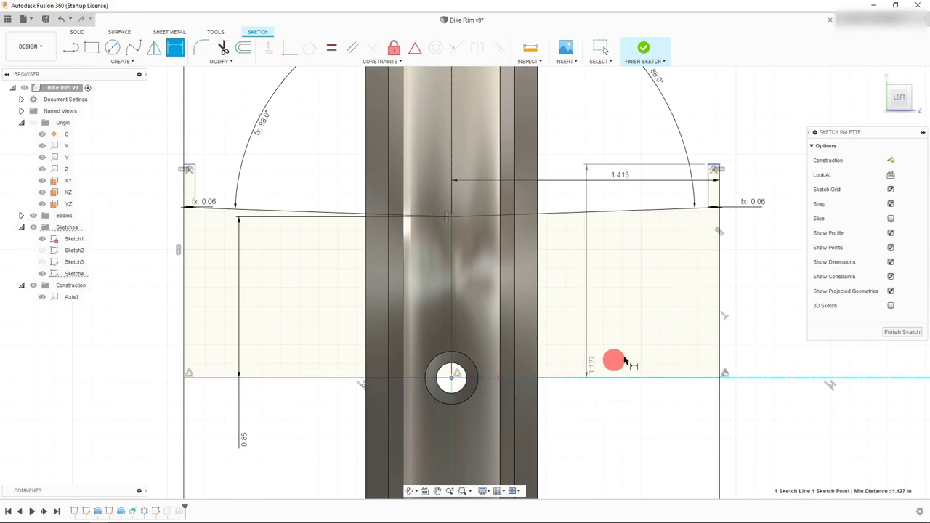
click(749, 310)
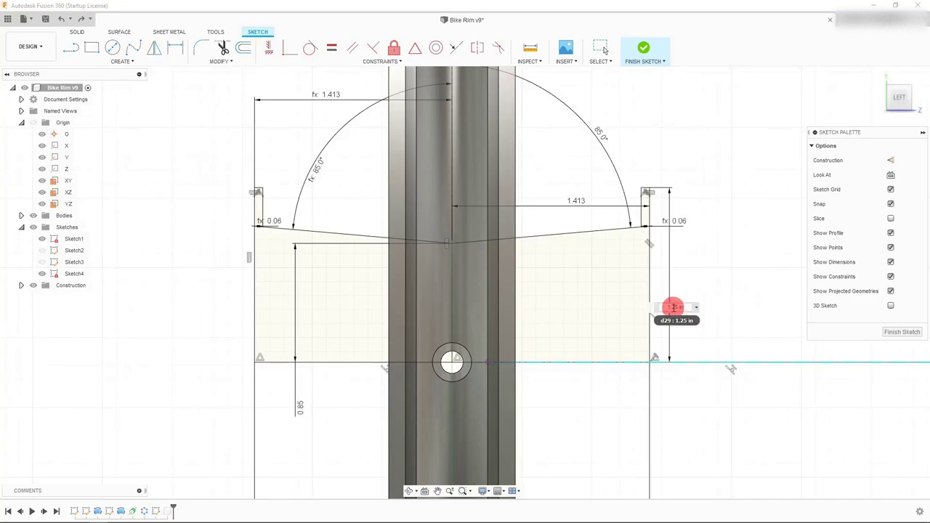
click(698, 306)
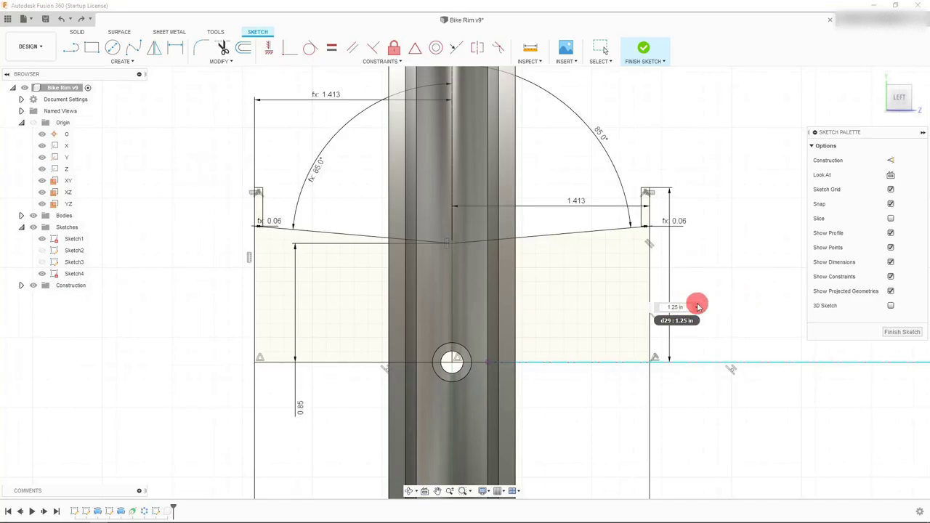
key(Return)
Step: Set the width of the flange beside the 1.25 in height dimension to 0.125 in
scroll(650, 202, up, 3)
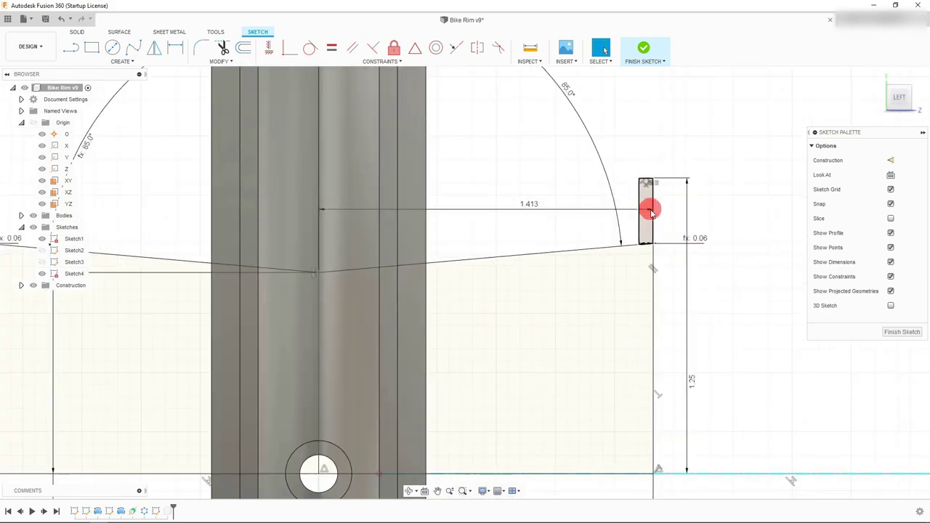
scroll(678, 244, down, 2)
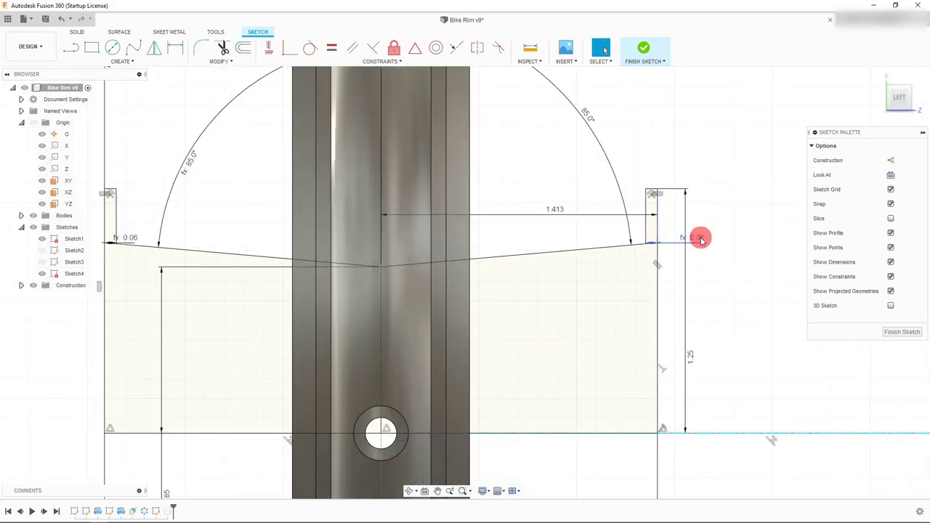
drag(704, 235, 700, 241)
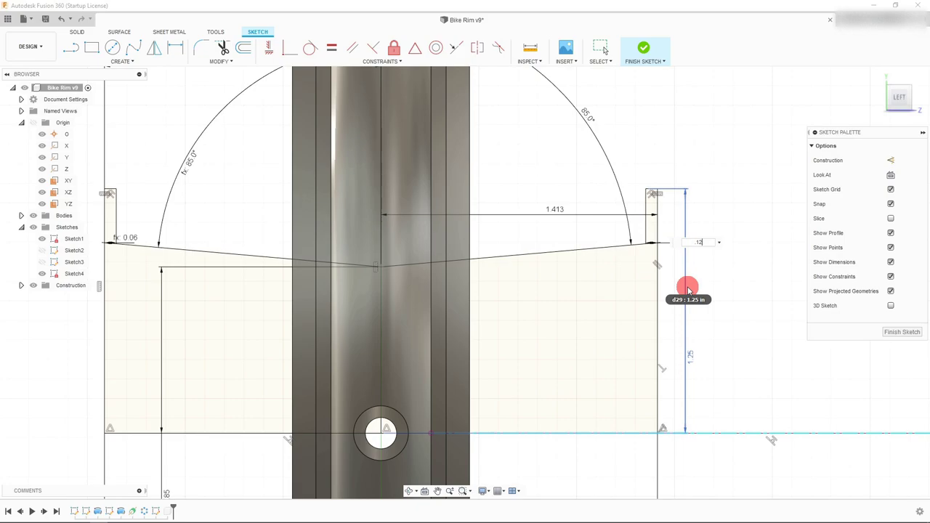
key(Escape)
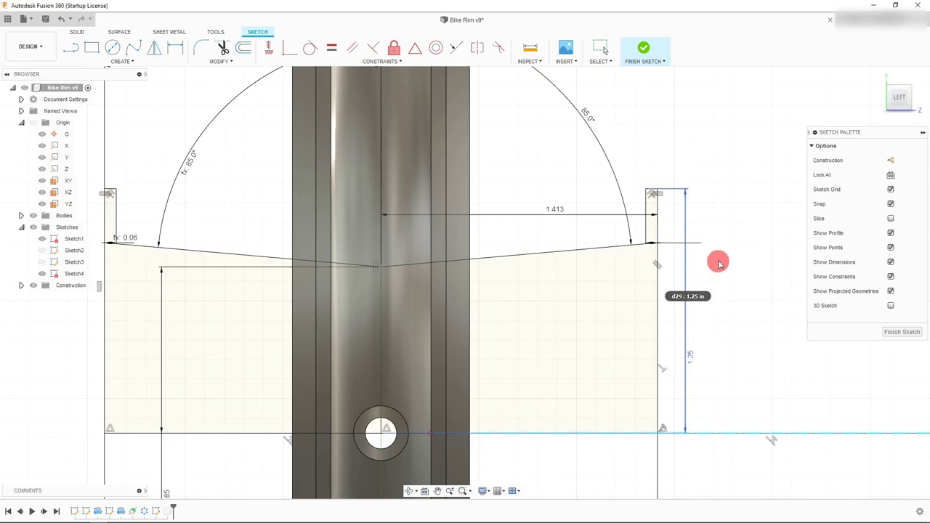
scroll(707, 254, down, 2)
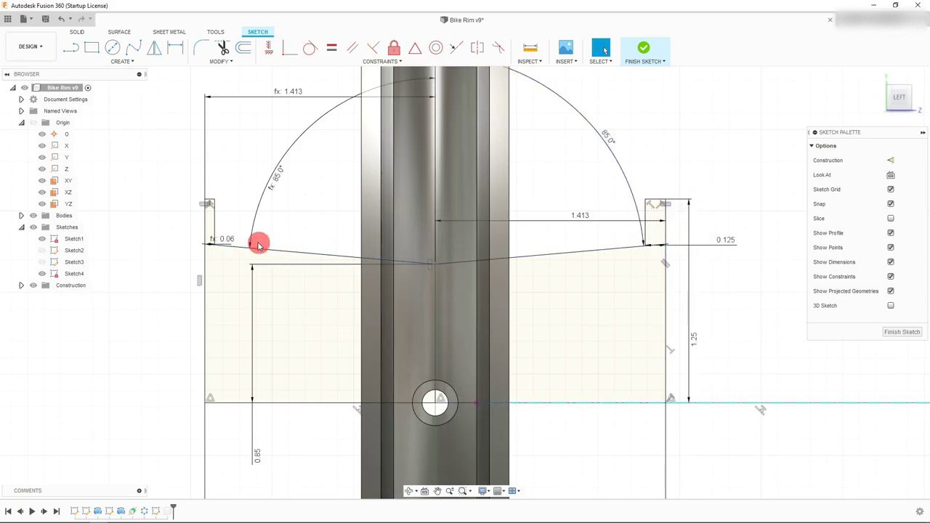
Step: Link the opposite flange's width to the 0.125 in flange dimension, using parameter d25
key(d)
click(656, 245)
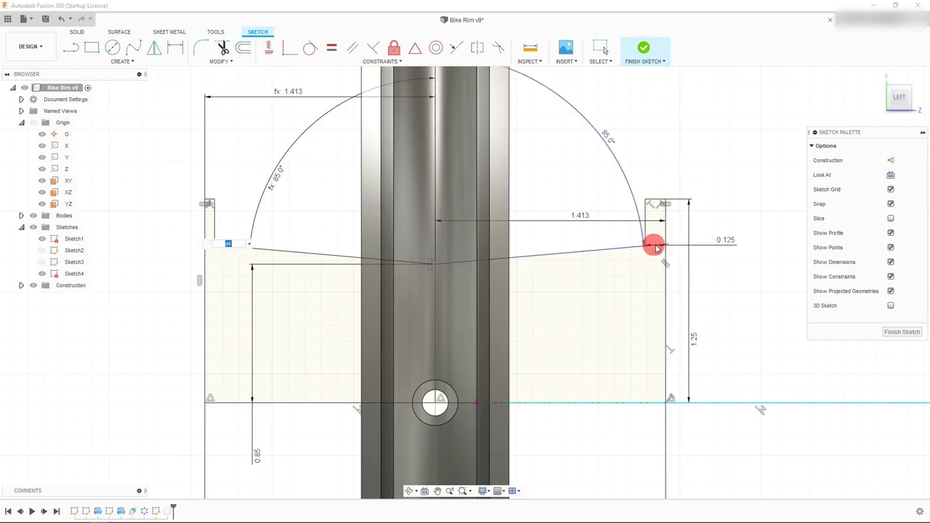
click(716, 242)
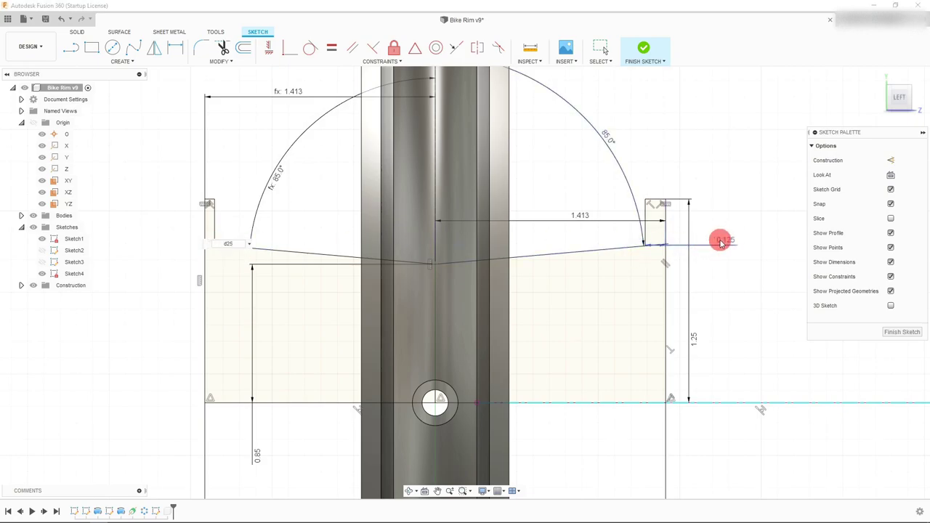
key(Return)
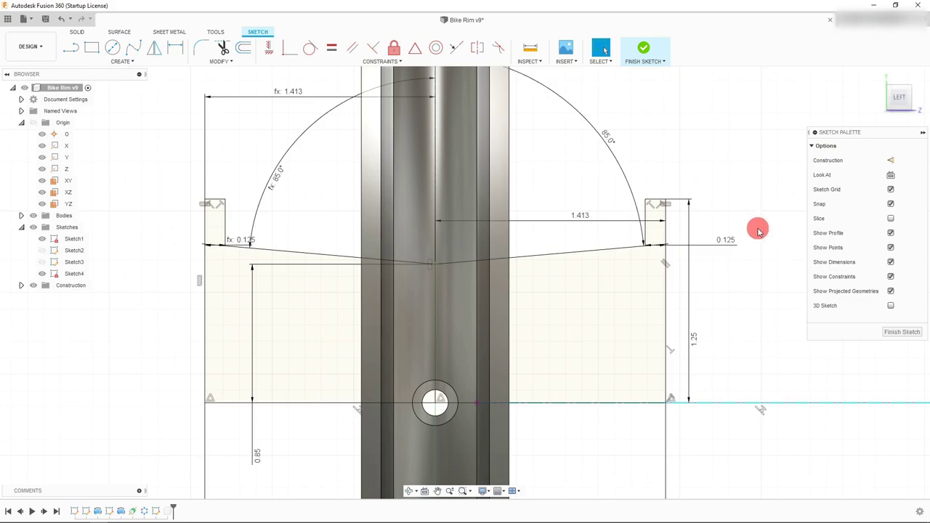
Step: Finish the hub profile sketch and make Sketch4 visible again in the model
scroll(762, 223, down, 2)
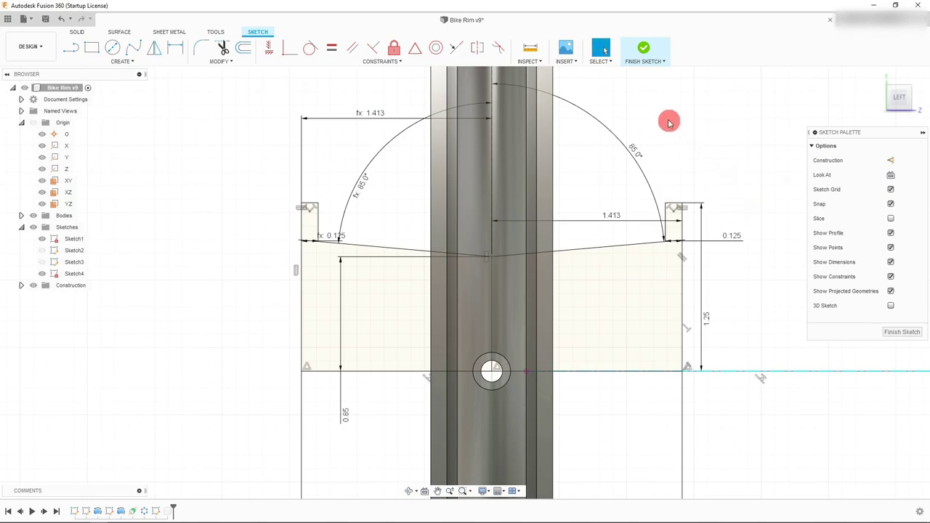
click(646, 47)
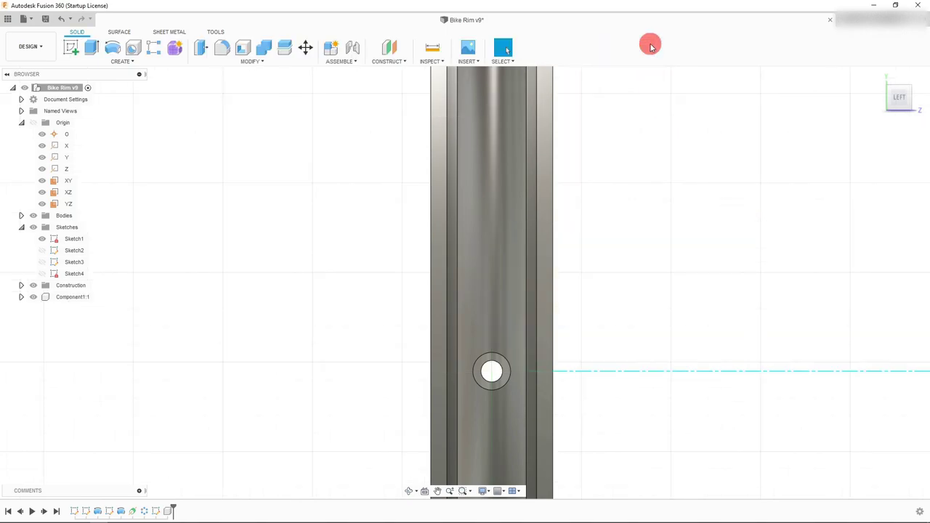
scroll(609, 236, down, 1)
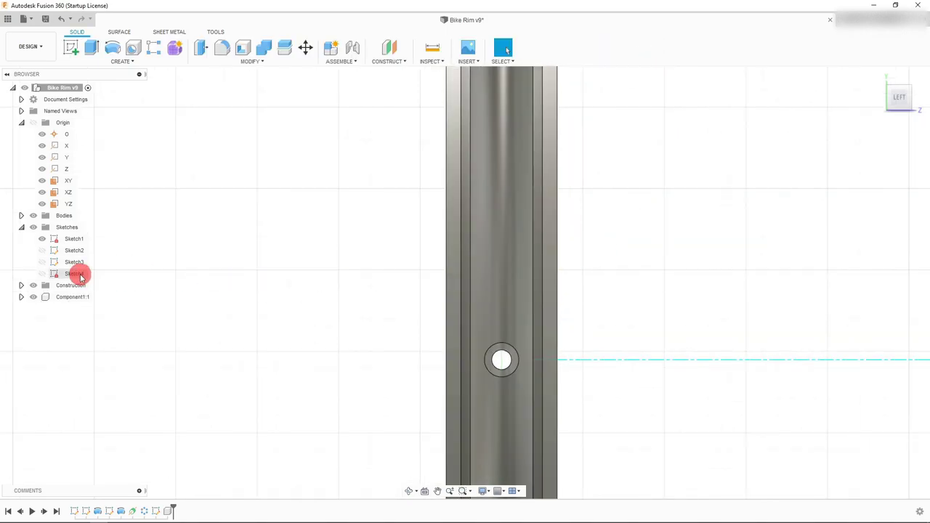
click(78, 274)
right_click(80, 277)
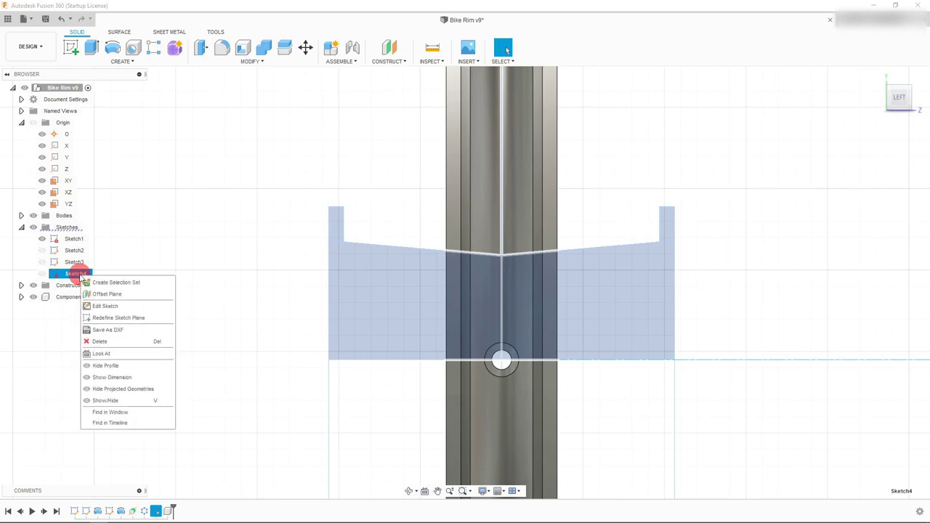
mouse_move(92, 272)
mouse_down()
mouse_move(73, 283)
mouse_move(69, 230)
mouse_move(80, 272)
mouse_up()
right_click(80, 272)
click(112, 409)
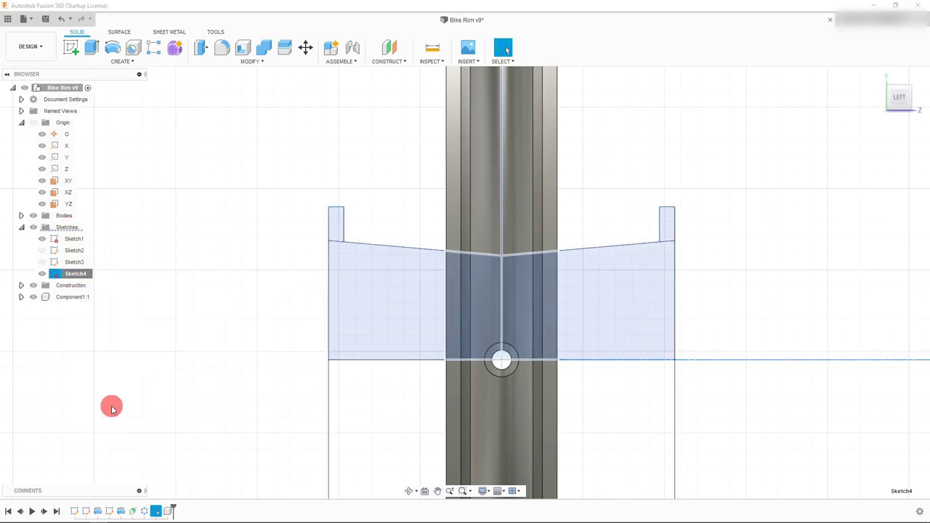
click(78, 274)
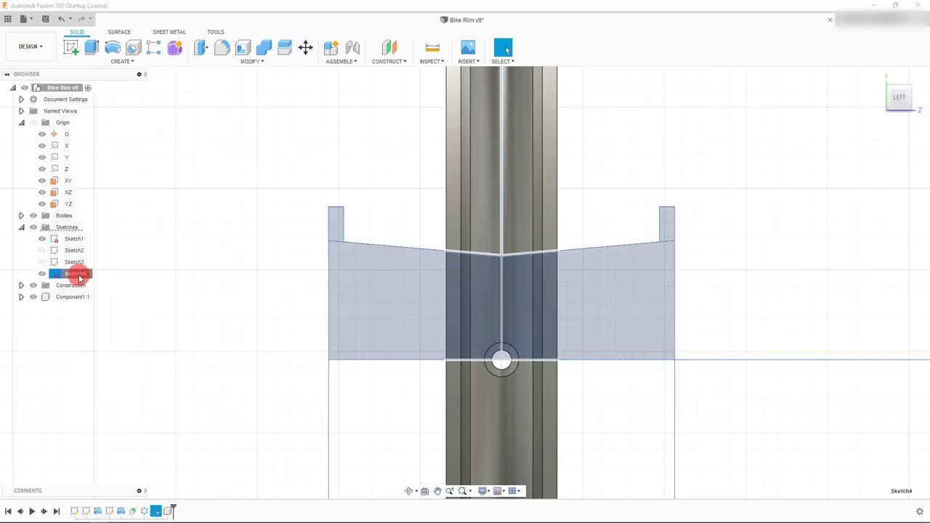
click(191, 276)
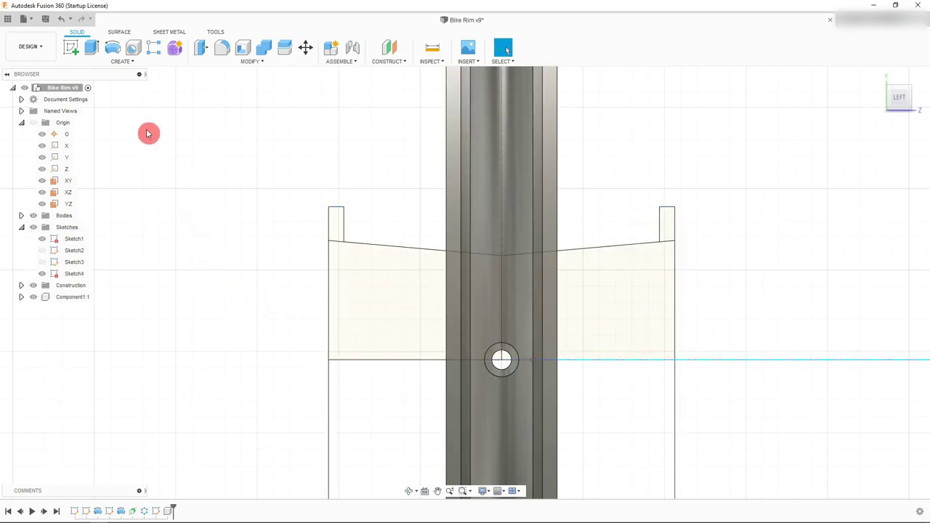
Step: Start a 360-degree Revolve of the two hub body profiles and both flange profiles about the horizontal line through the hub's centre
click(110, 51)
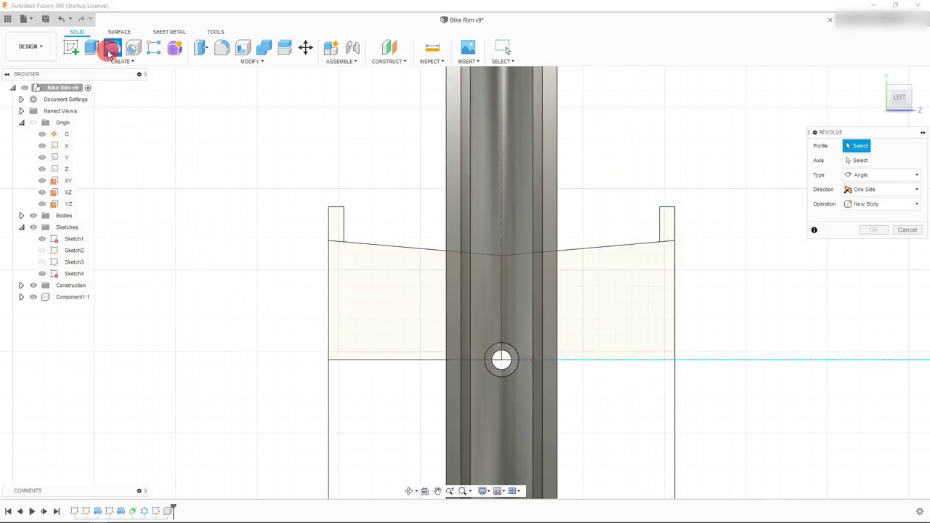
click(381, 274)
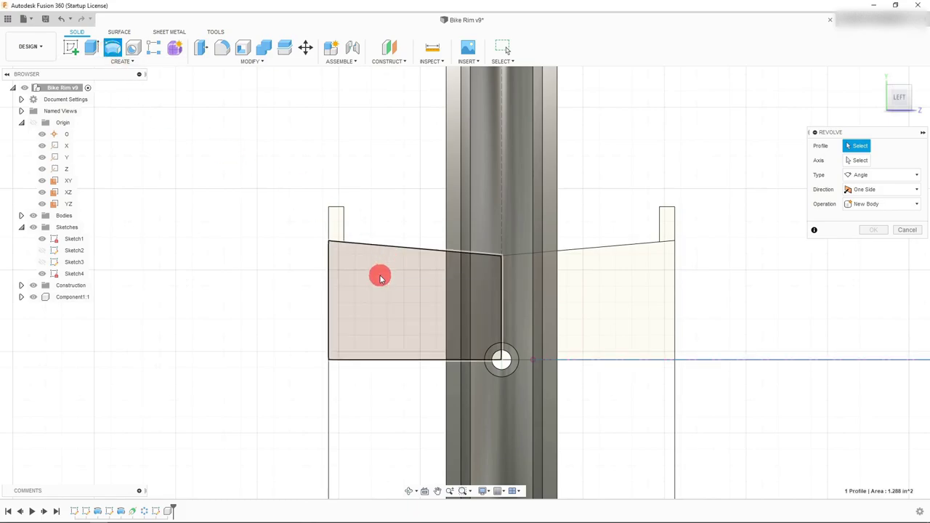
click(641, 298)
click(667, 222)
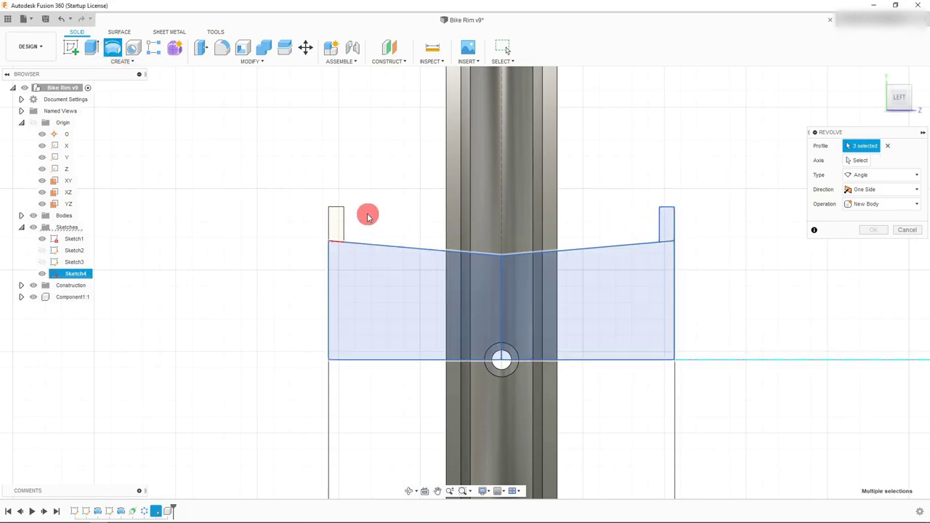
click(336, 218)
click(853, 163)
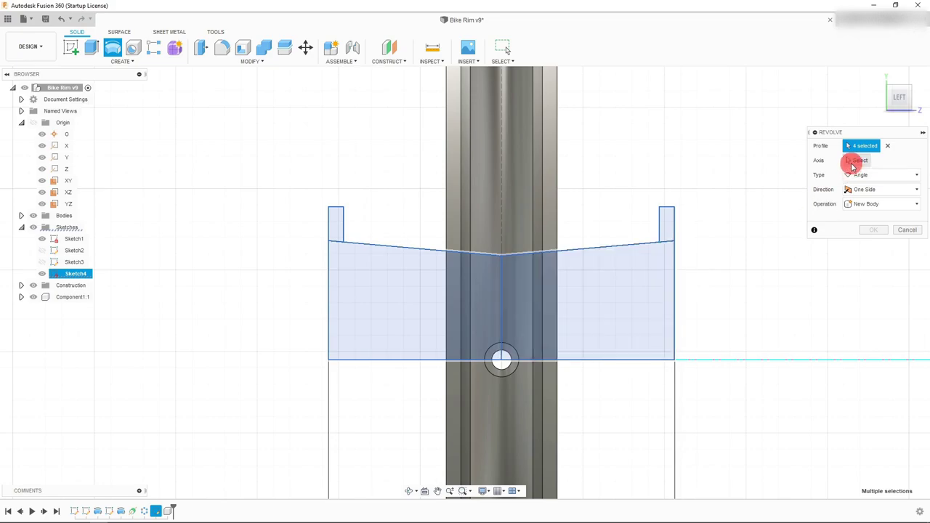
click(613, 364)
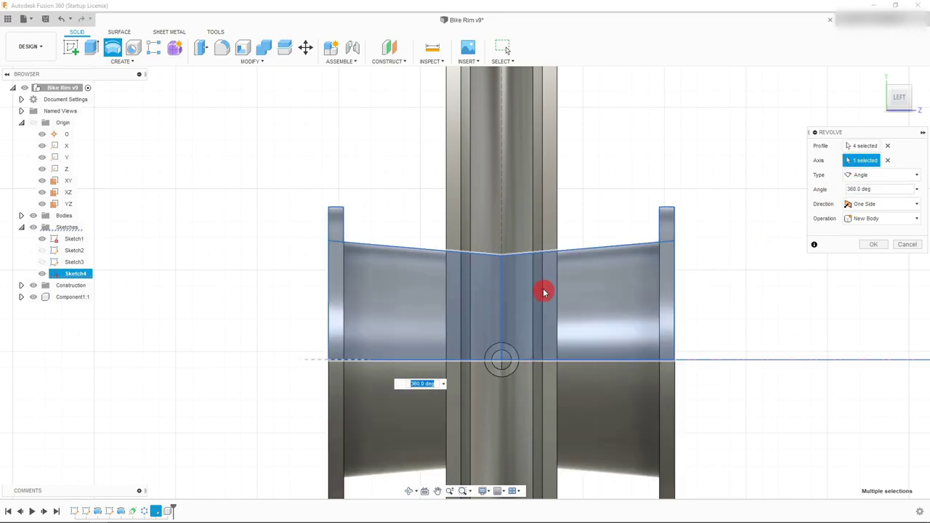
Step: Set the hub revolve's operation to New Component and complete the feature
scroll(557, 255, down, 3)
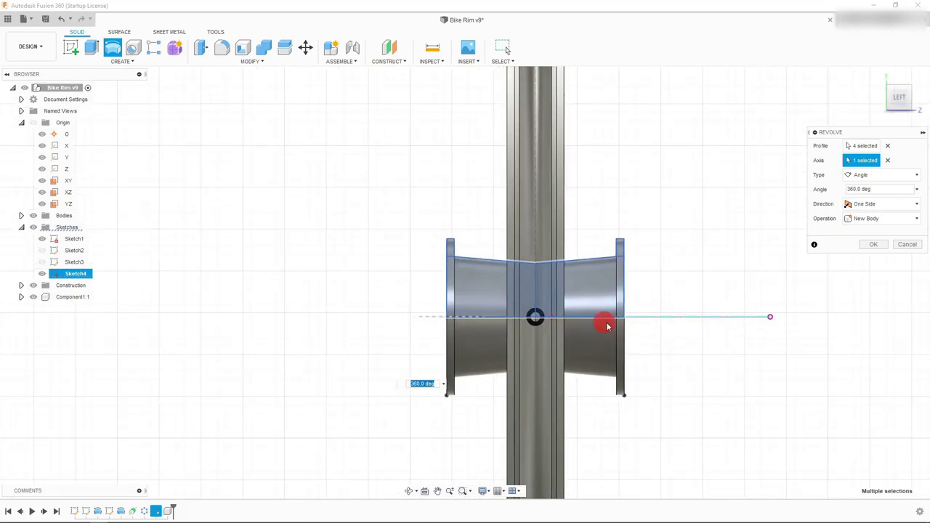
scroll(612, 327, up, 3)
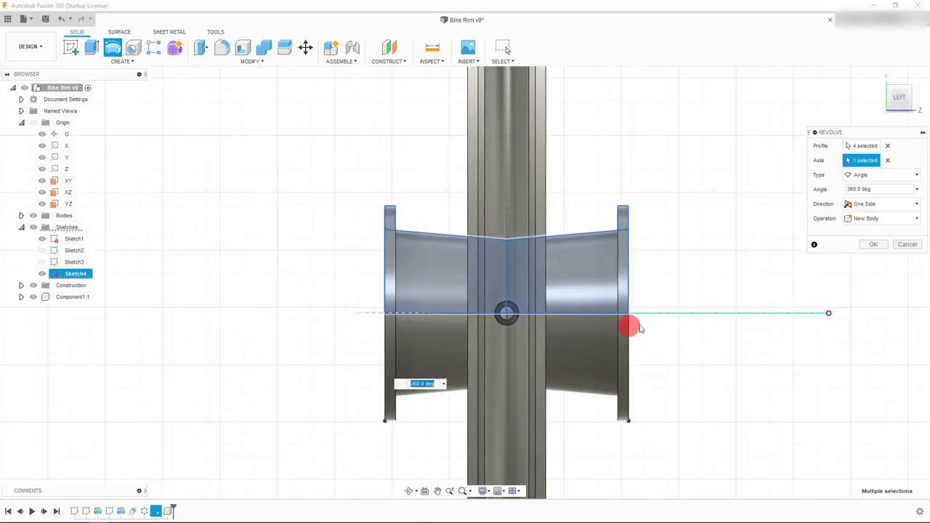
click(917, 219)
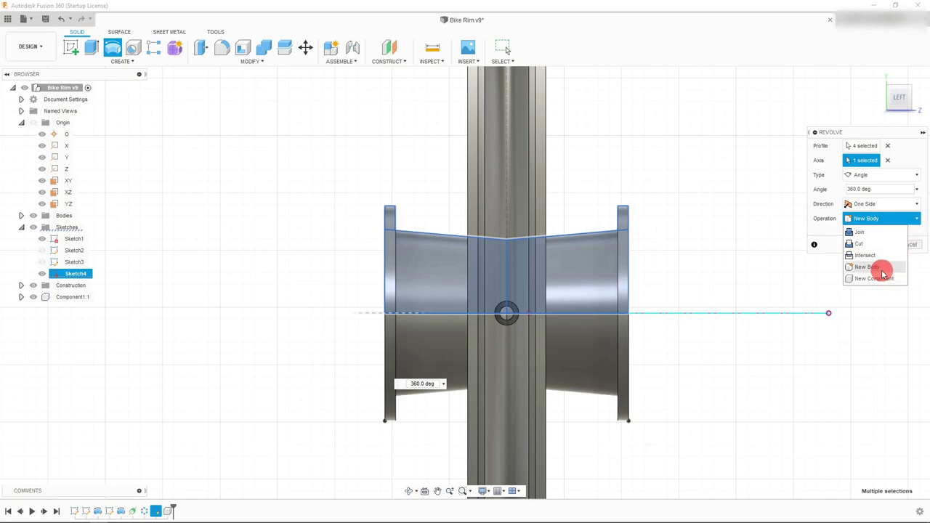
click(865, 219)
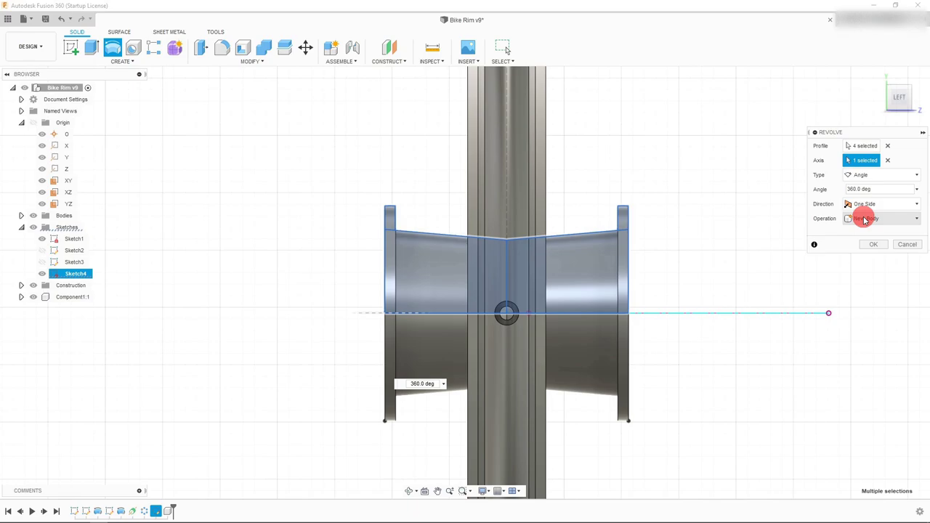
click(865, 220)
click(868, 275)
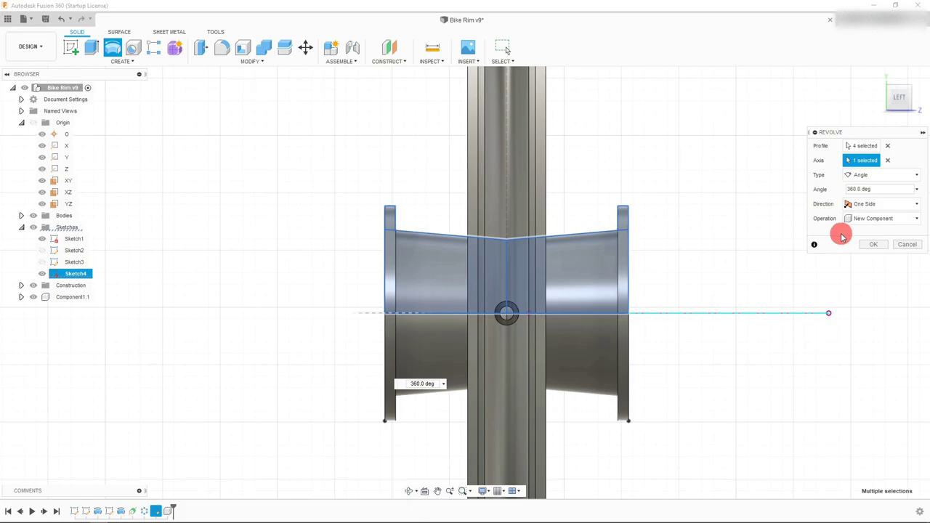
click(872, 244)
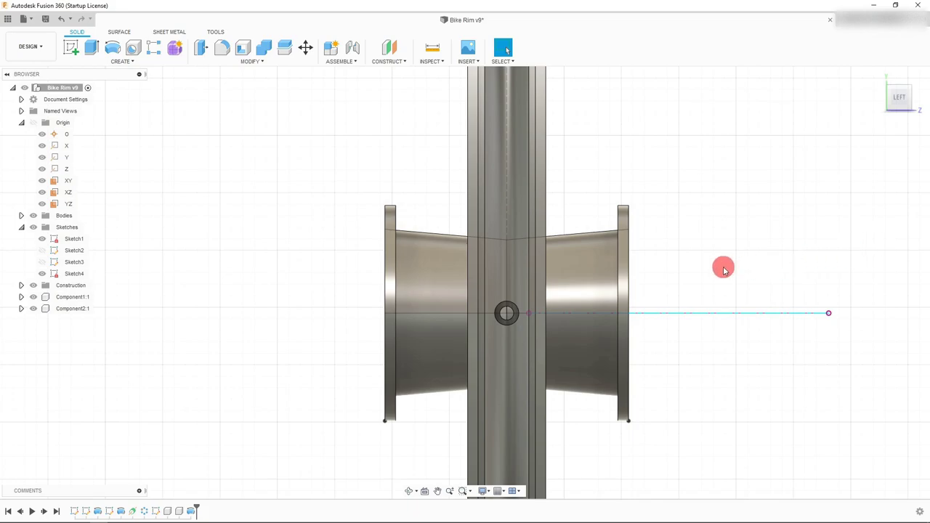
Step: Turn the model to the back view and start a new sketch on the hub flange's round end face
scroll(723, 269, down, 5)
drag(882, 94, 885, 100)
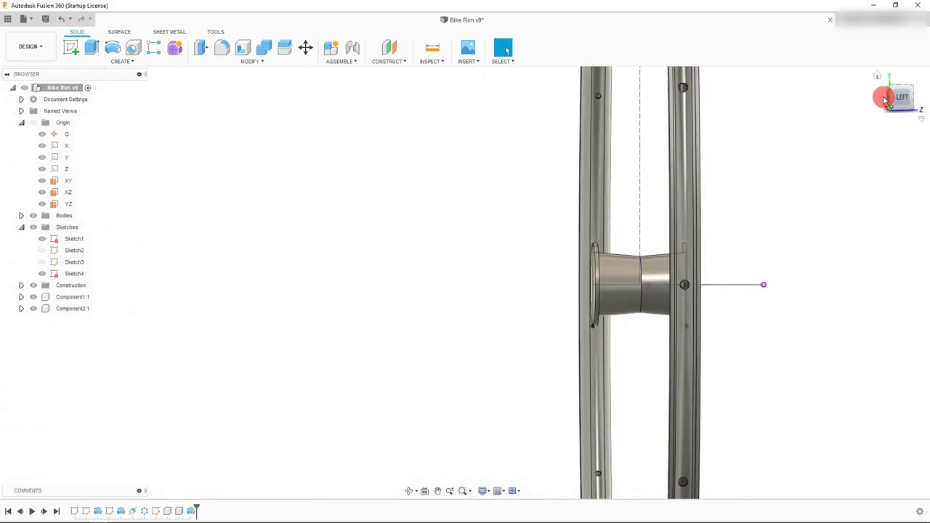
click(886, 100)
scroll(576, 288, down, 5)
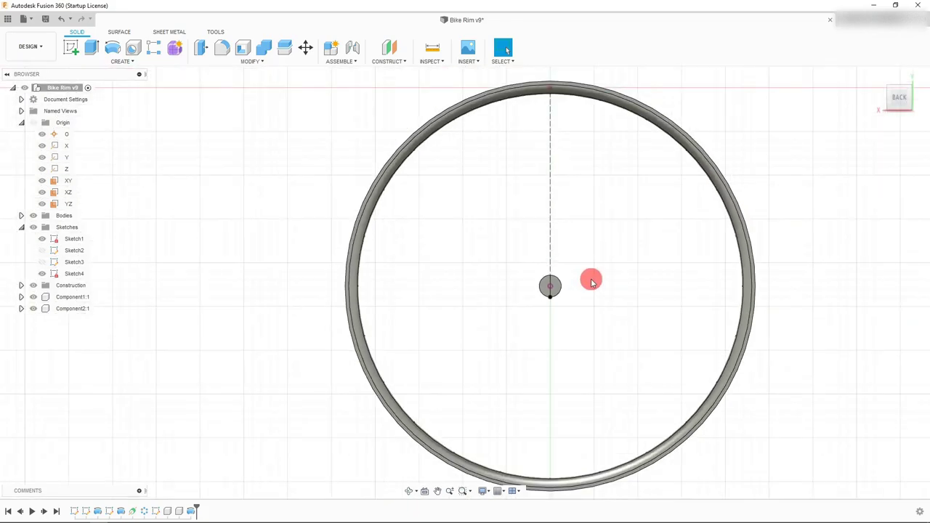
scroll(637, 243, up, 2)
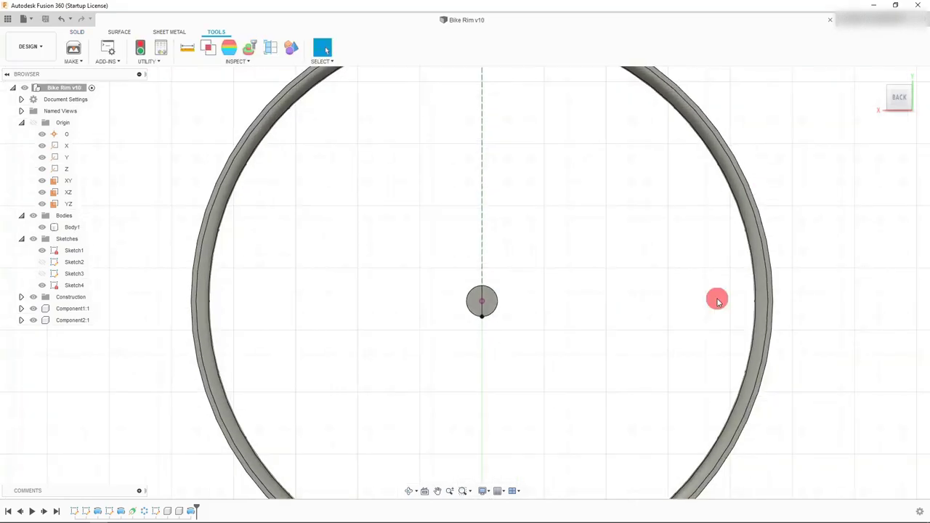
scroll(501, 295, up, 6)
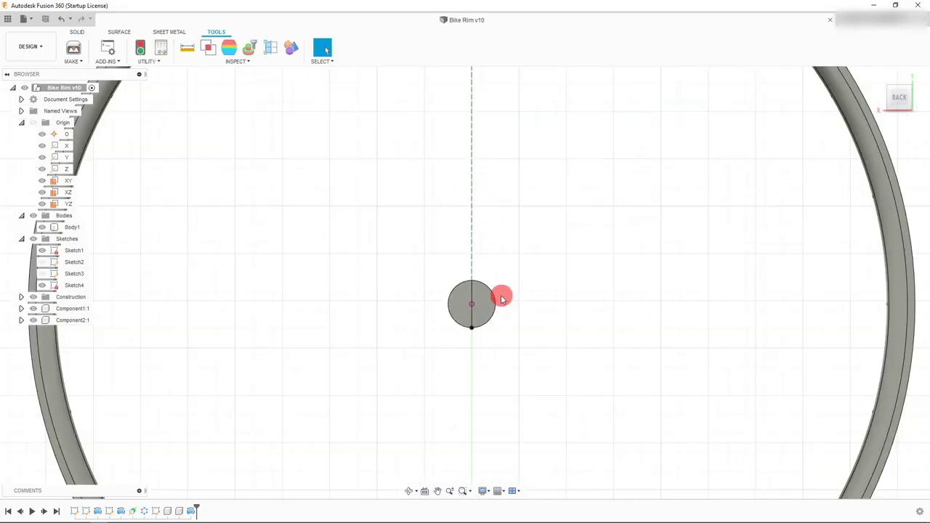
click(470, 303)
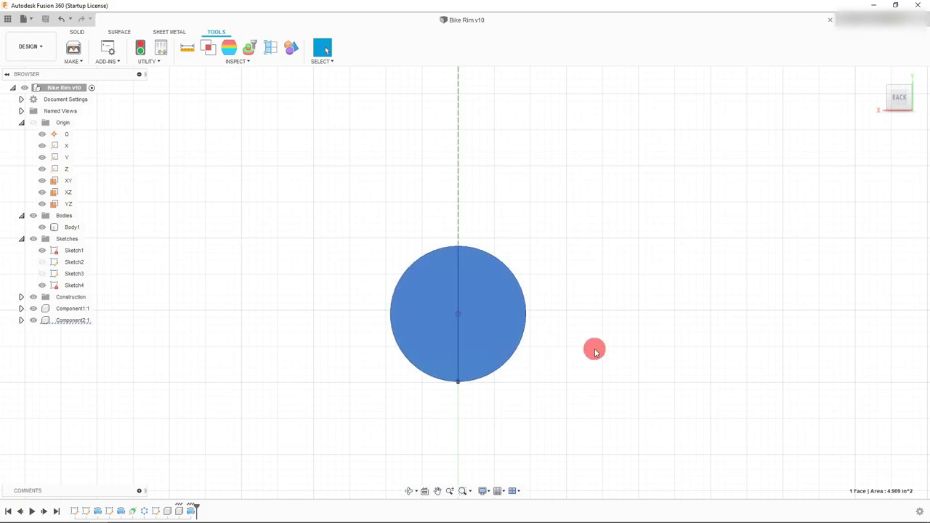
click(77, 32)
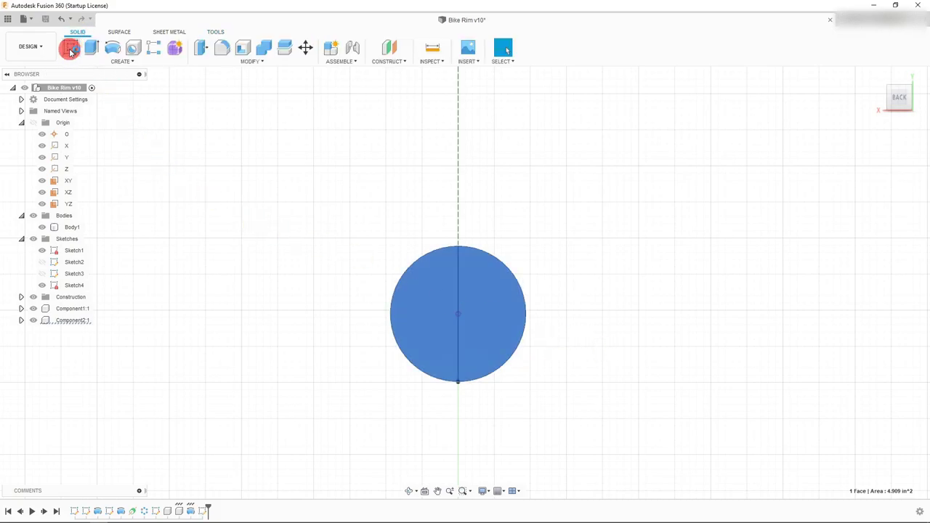
click(71, 46)
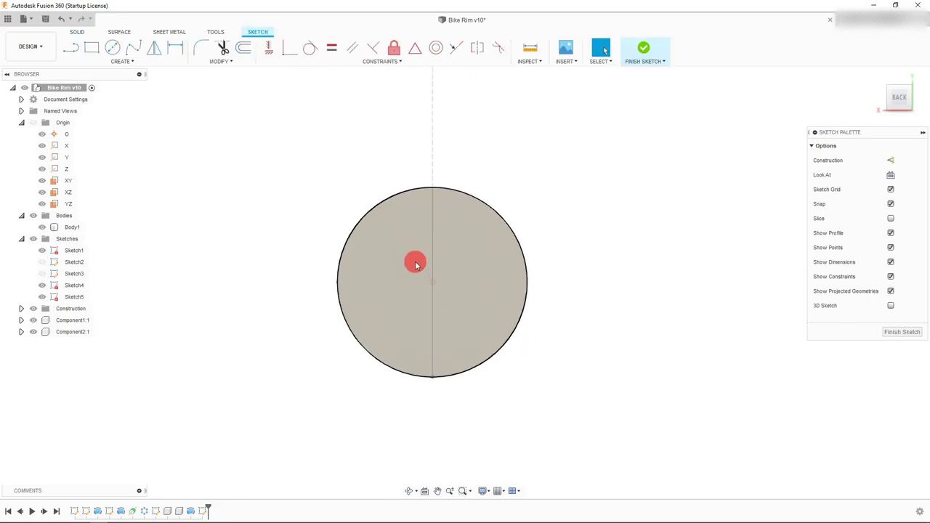
Step: Draw a small centre-diameter circle on the vertical centreline, just inside the upper edge of the flange face
click(114, 46)
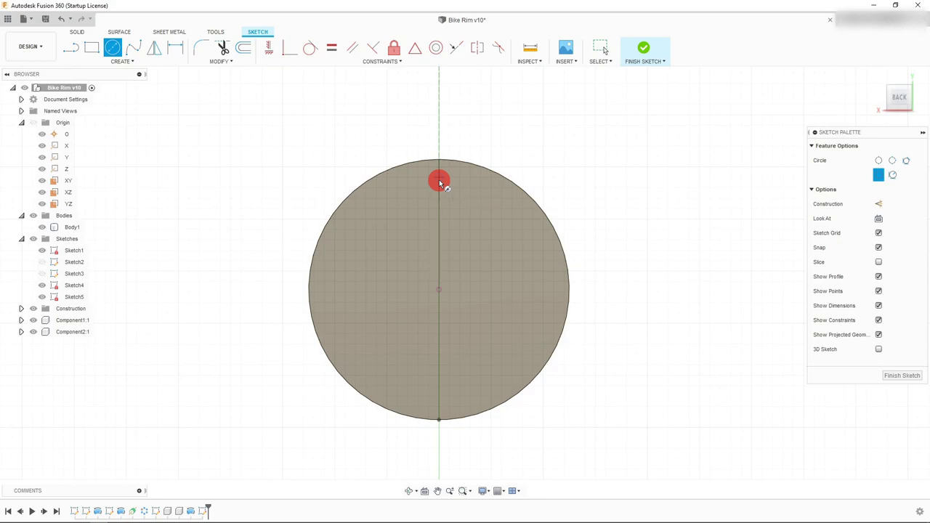
click(439, 177)
click(441, 185)
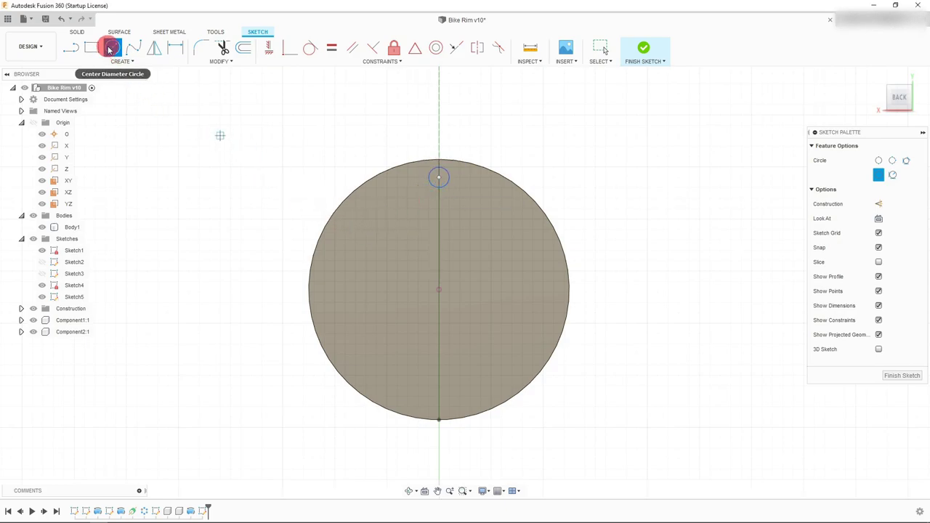
click(111, 48)
Step: Dimension the small circle's diameter and set it to 0.08 in
click(175, 47)
click(440, 181)
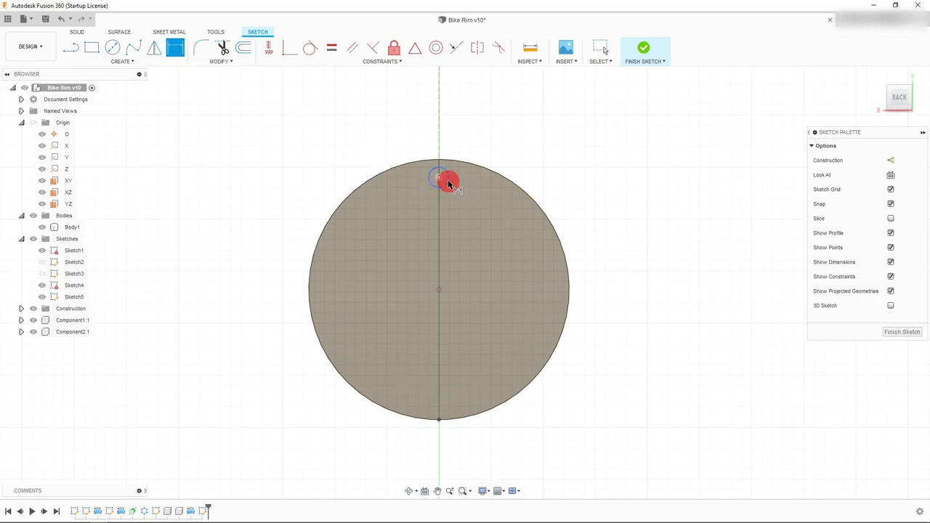
click(514, 141)
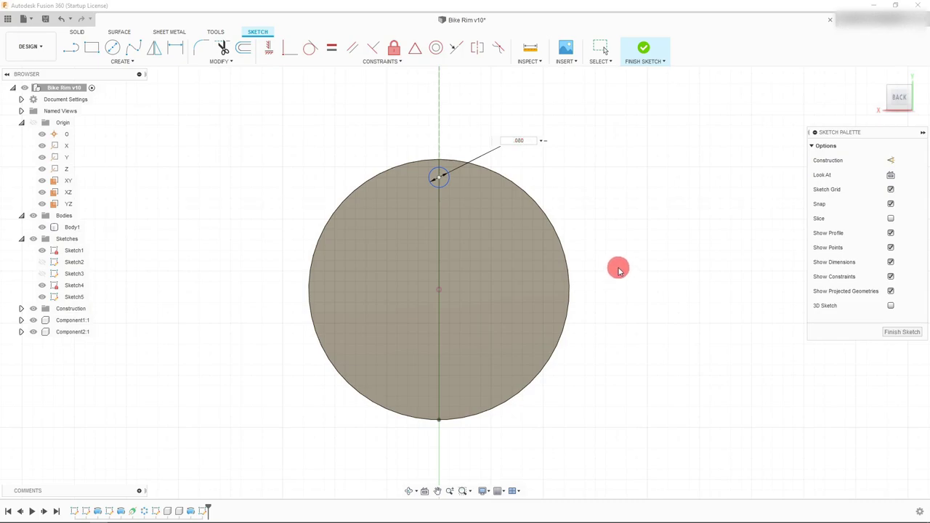
key(Return)
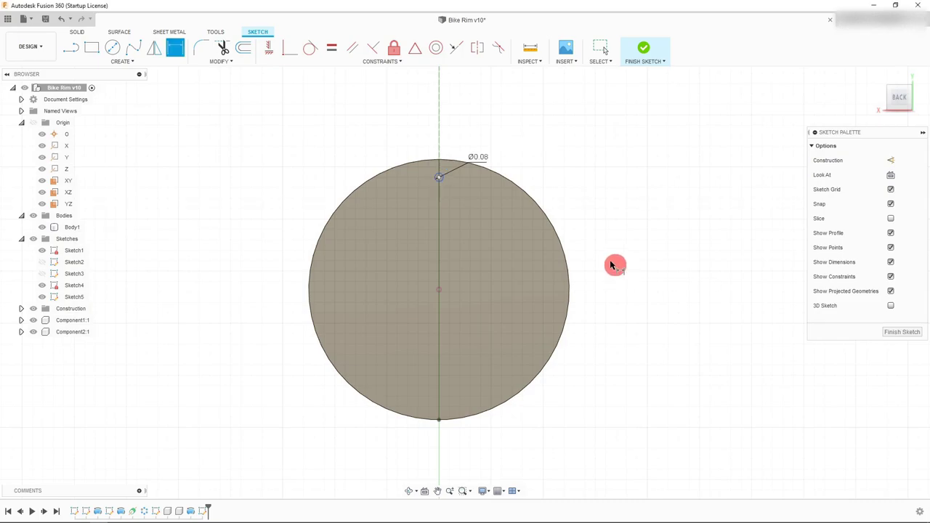
key(Escape)
scroll(451, 170, up, 5)
scroll(450, 176, up, 1)
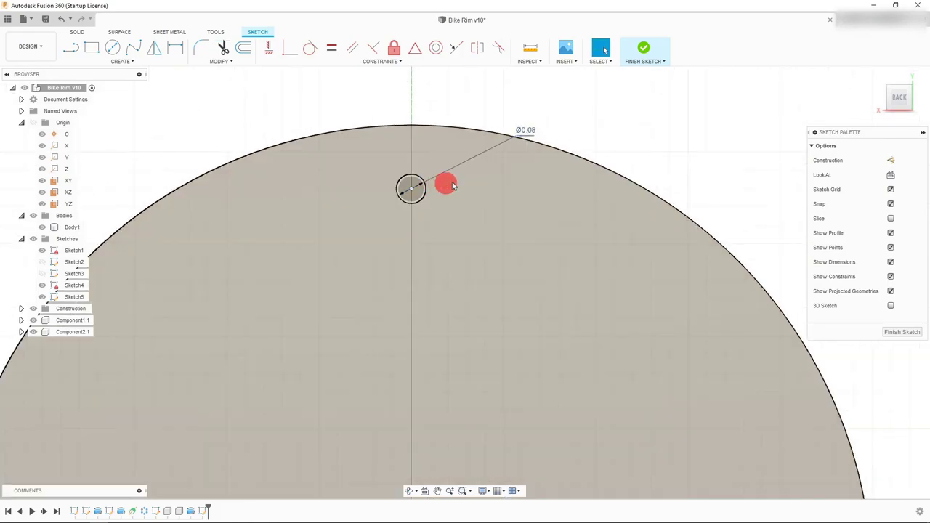
double_click(527, 131)
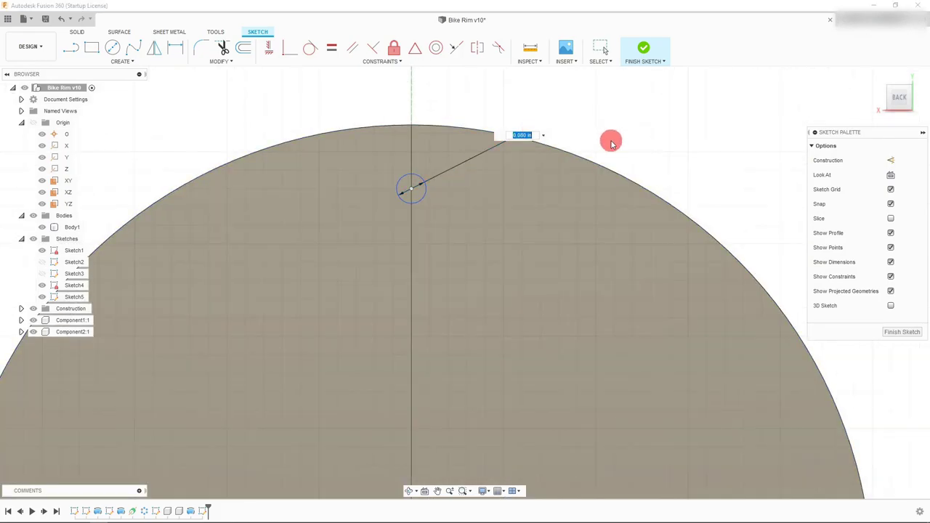
click(588, 135)
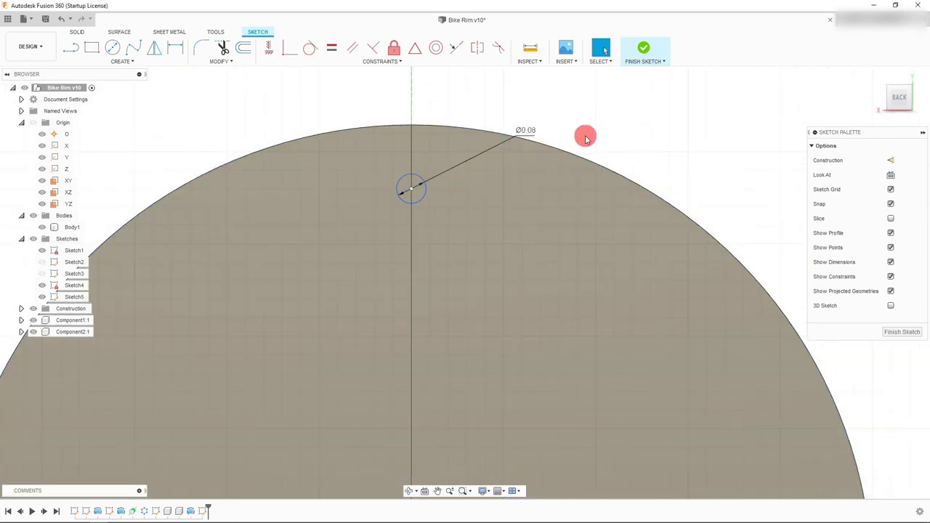
Step: Move the small circle nearer the flange edge and set its centre 1.135 in above the hub's centre point
scroll(430, 201, down, 4)
scroll(425, 196, up, 3)
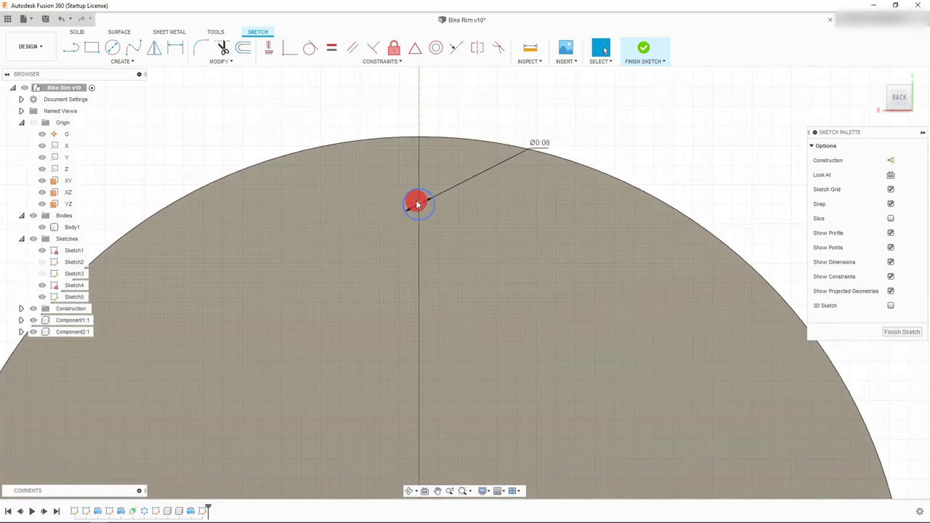
drag(421, 207, 420, 181)
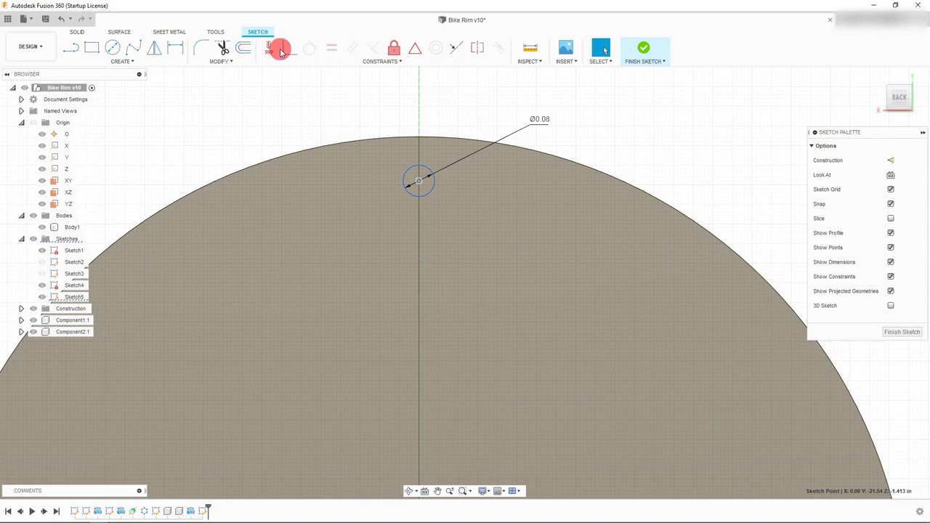
click(178, 49)
click(420, 195)
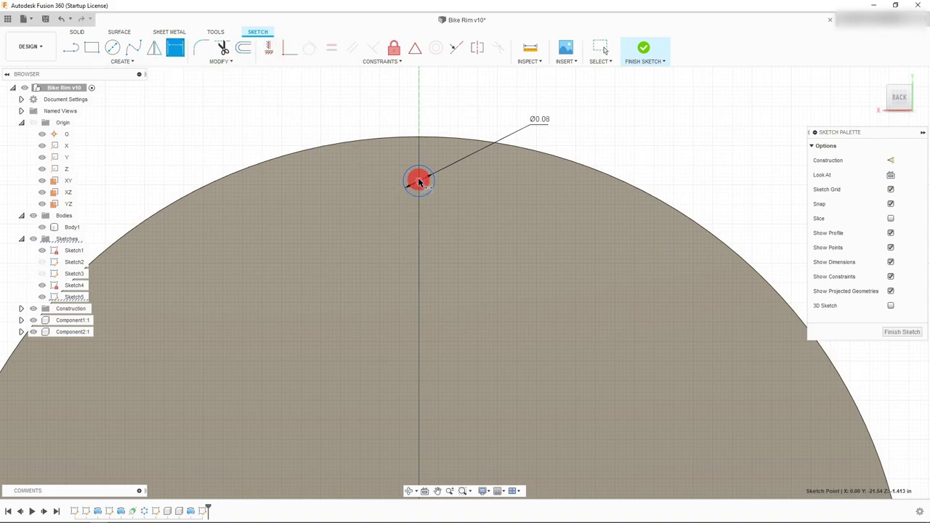
scroll(487, 121, down, 5)
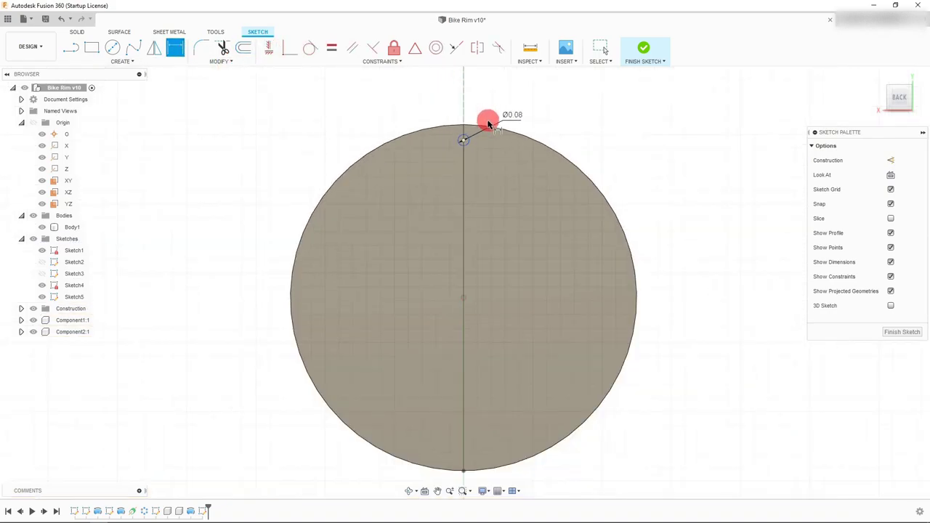
mouse_move(465, 293)
mouse_down()
mouse_move(504, 272)
mouse_move(464, 142)
mouse_up()
click(464, 140)
click(658, 202)
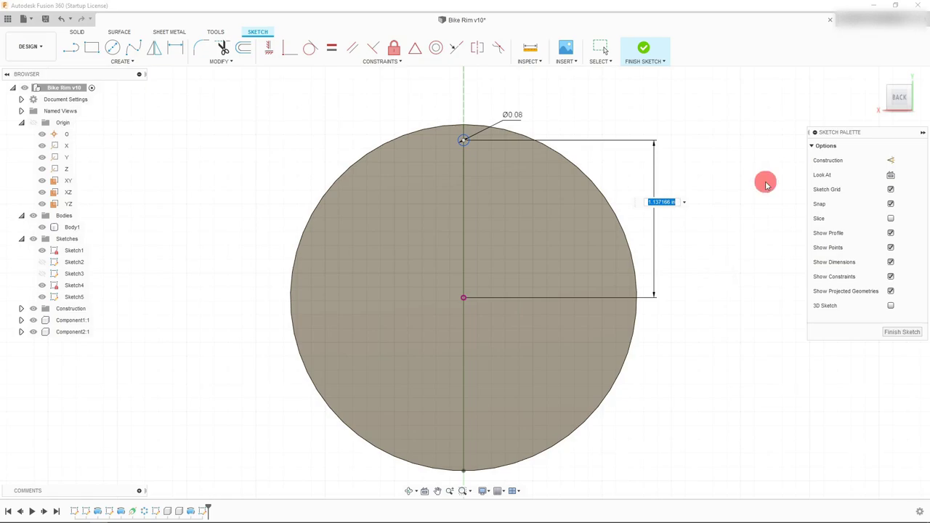
key(Return)
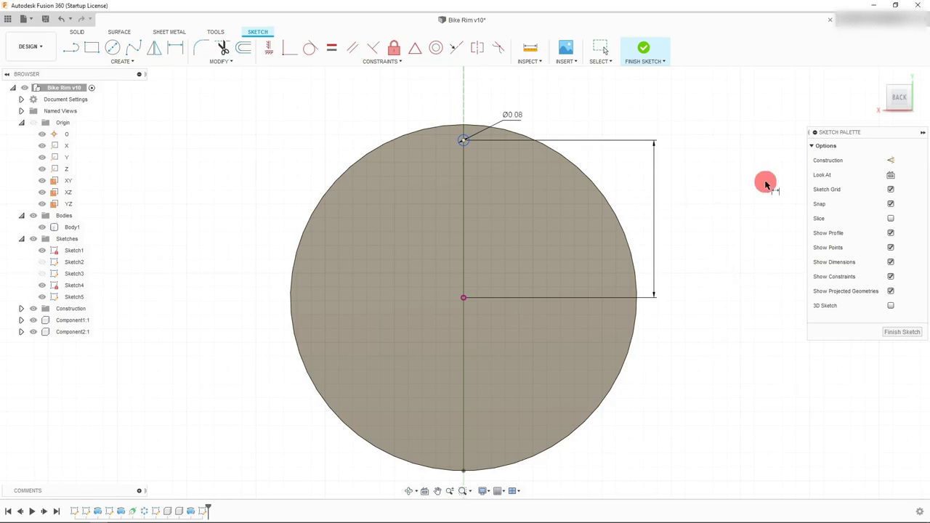
key(Escape)
Step: Finish the flange hole sketch
scroll(543, 117, up, 2)
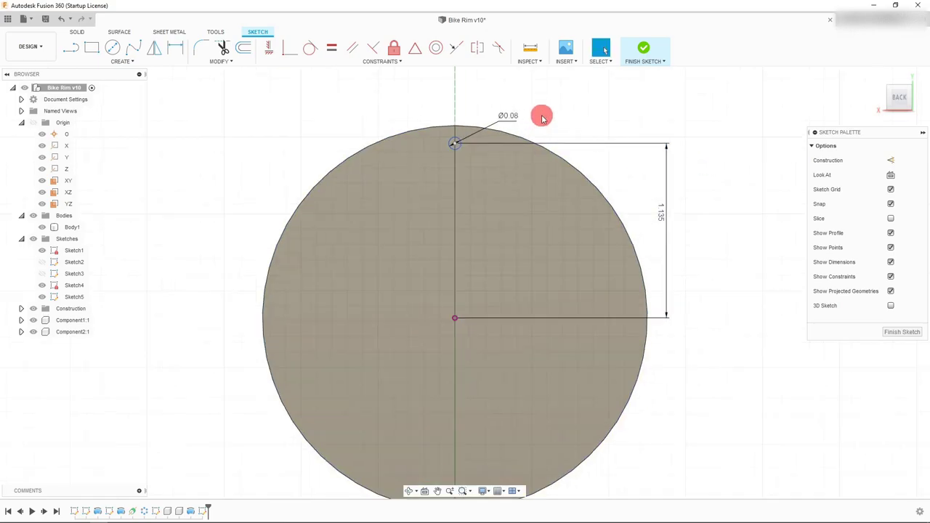
scroll(540, 141, down, 1)
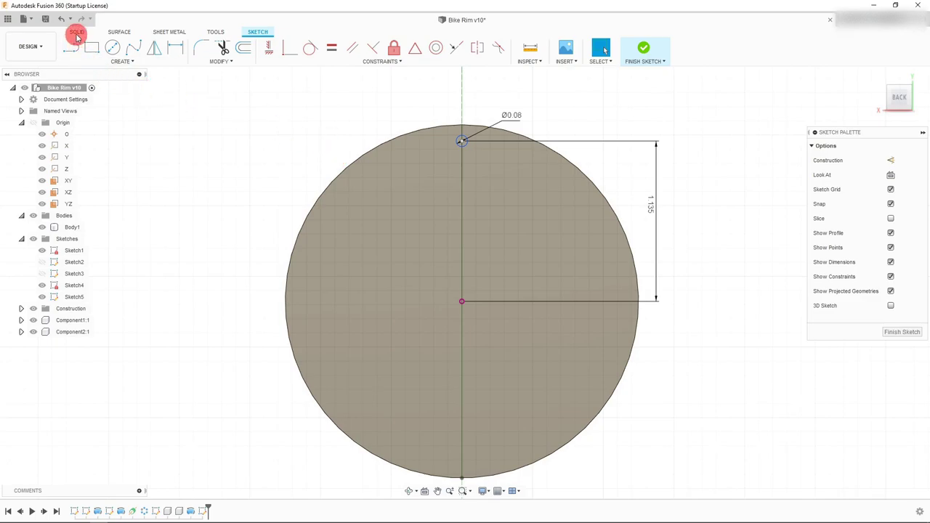
click(644, 50)
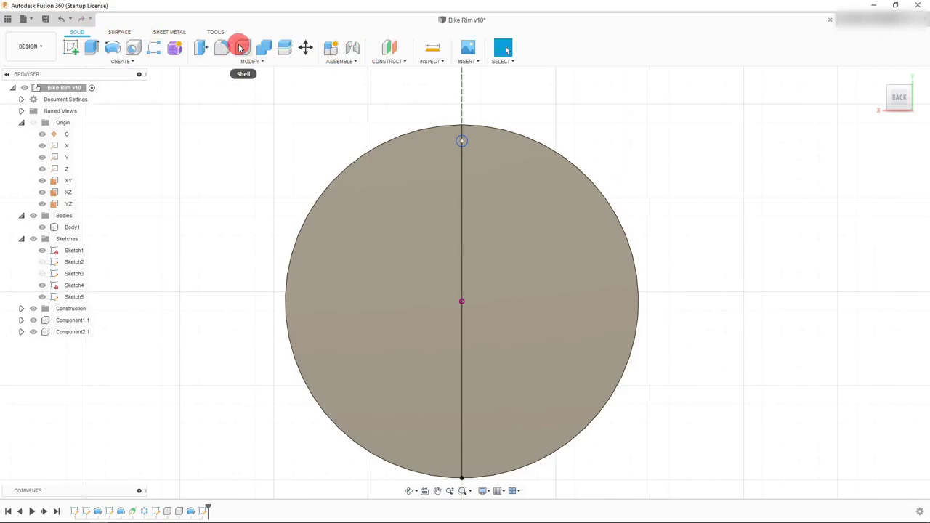
Step: Extrude the small flange circle -3.30 in as a cut through both hub flanges
click(91, 45)
click(461, 142)
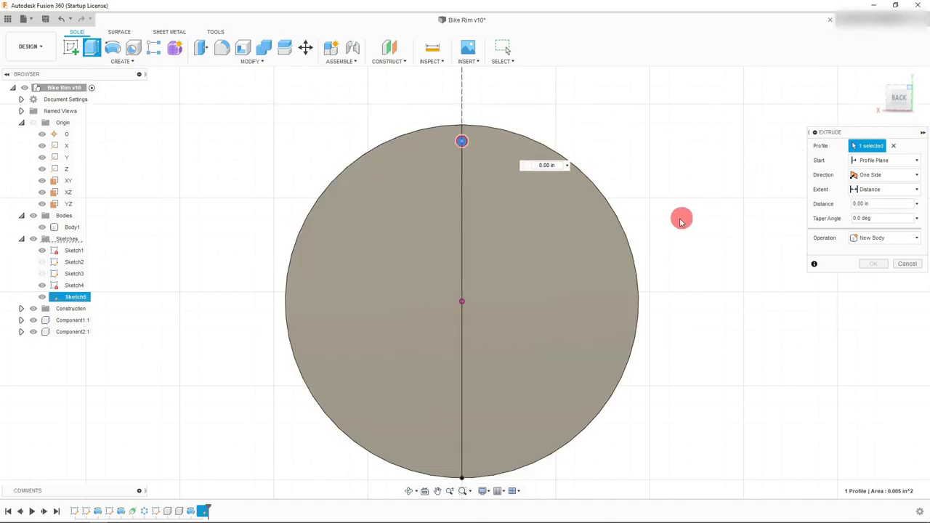
shift+middle_drag(683, 219, 405, 259)
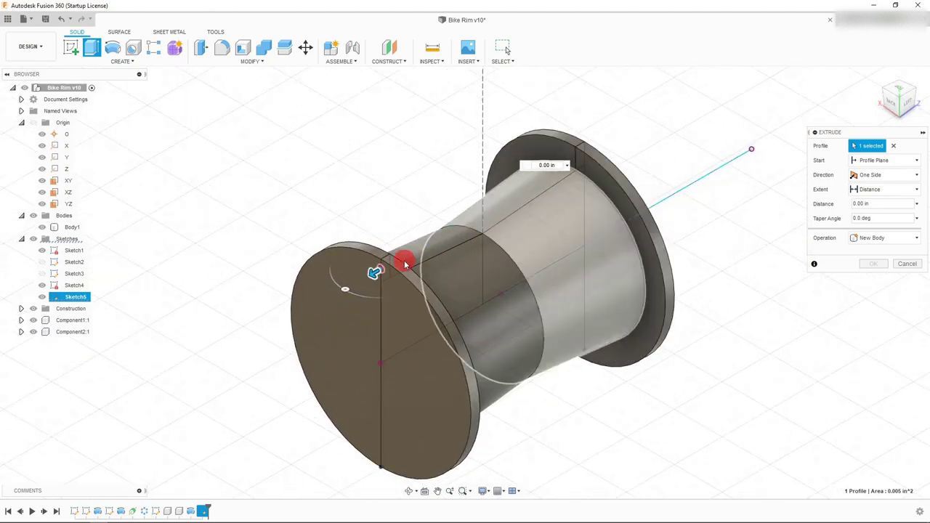
drag(375, 274, 648, 93)
click(886, 145)
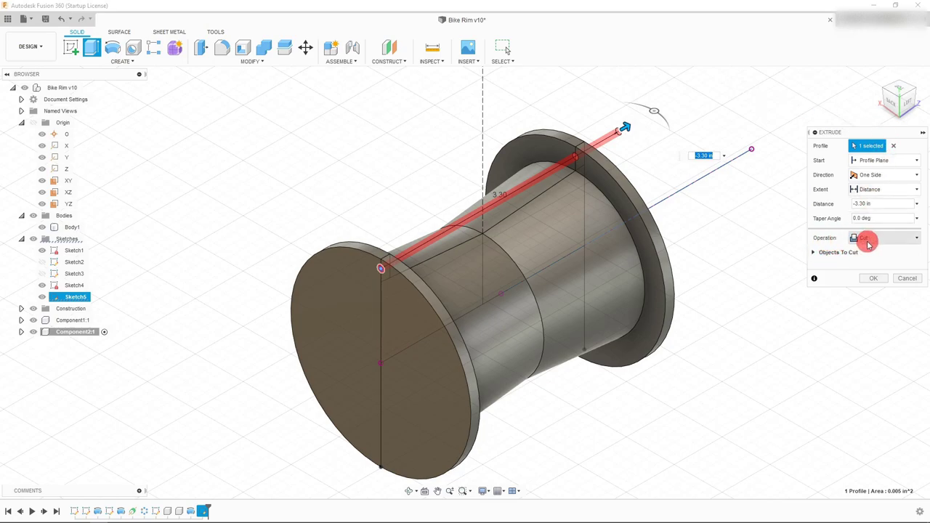
click(873, 278)
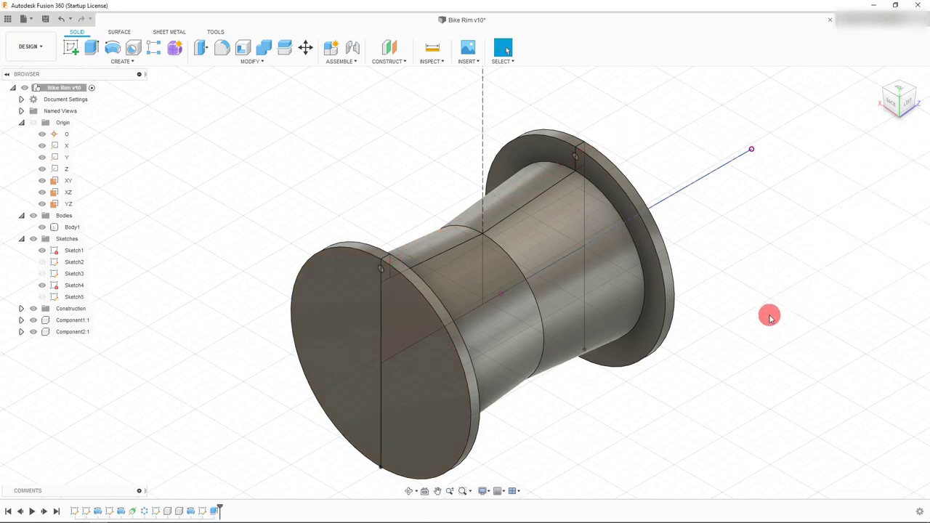
scroll(467, 399, up, 3)
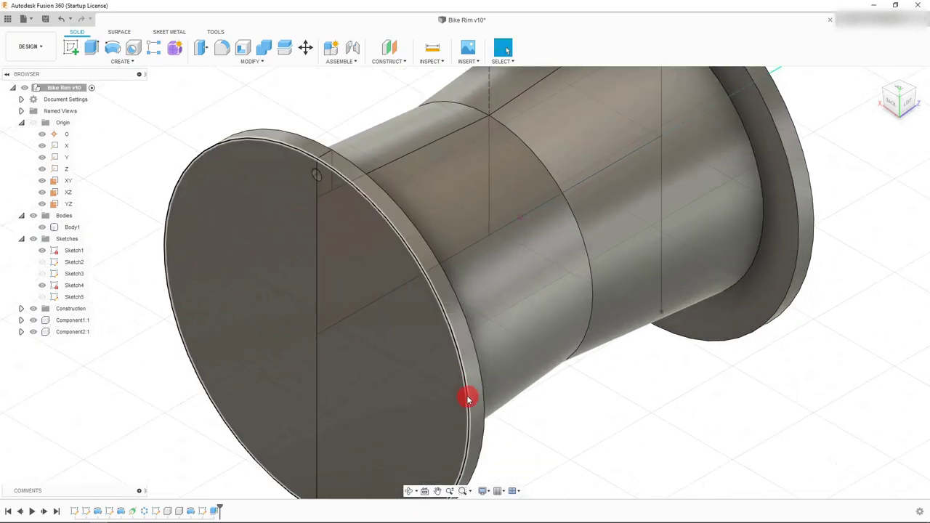
scroll(438, 280, down, 3)
scroll(436, 272, down, 2)
scroll(436, 274, up, 2)
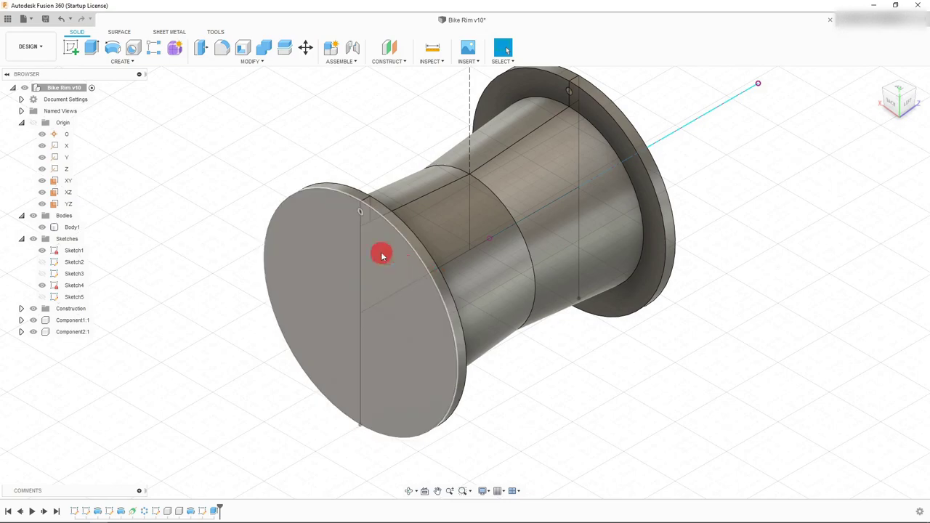
Step: Start a circular pattern of type Features with the flange hole cut as its object
scroll(373, 214, up, 1)
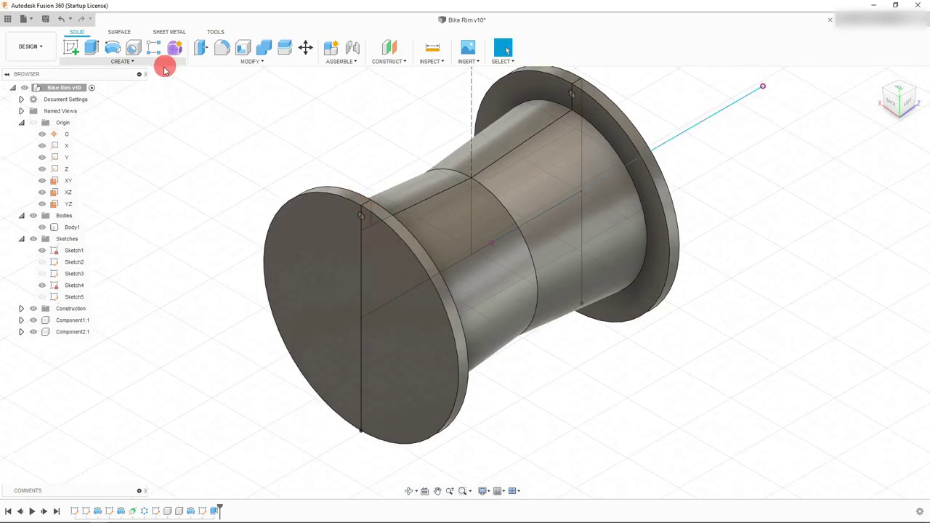
click(143, 63)
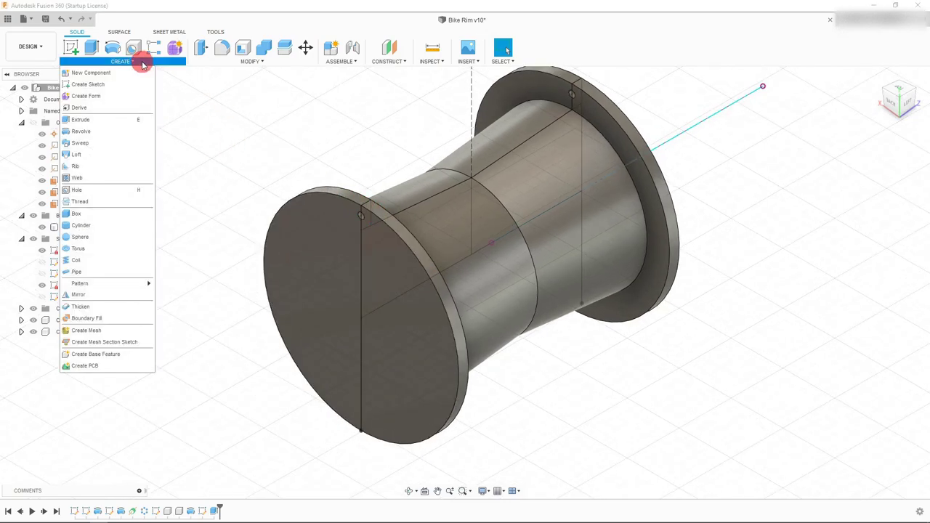
mouse_move(102, 290)
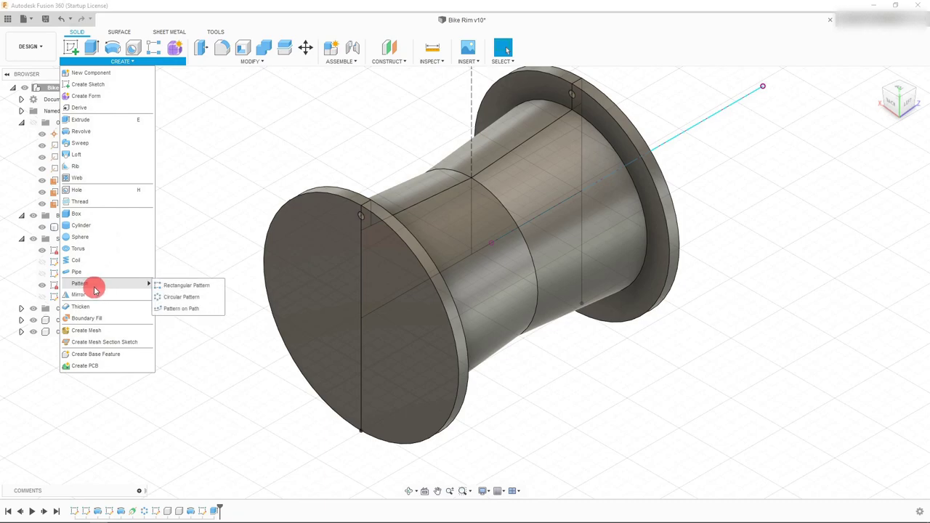
click(182, 297)
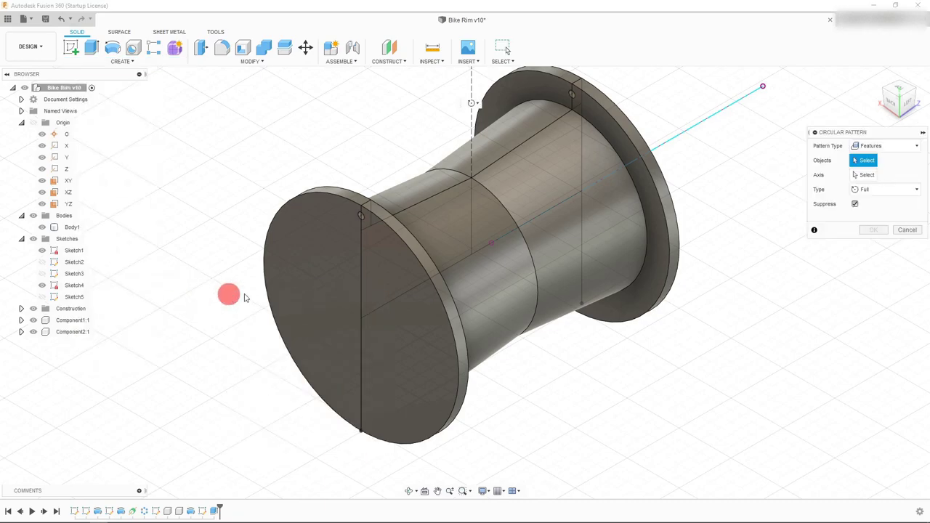
scroll(353, 207, up, 8)
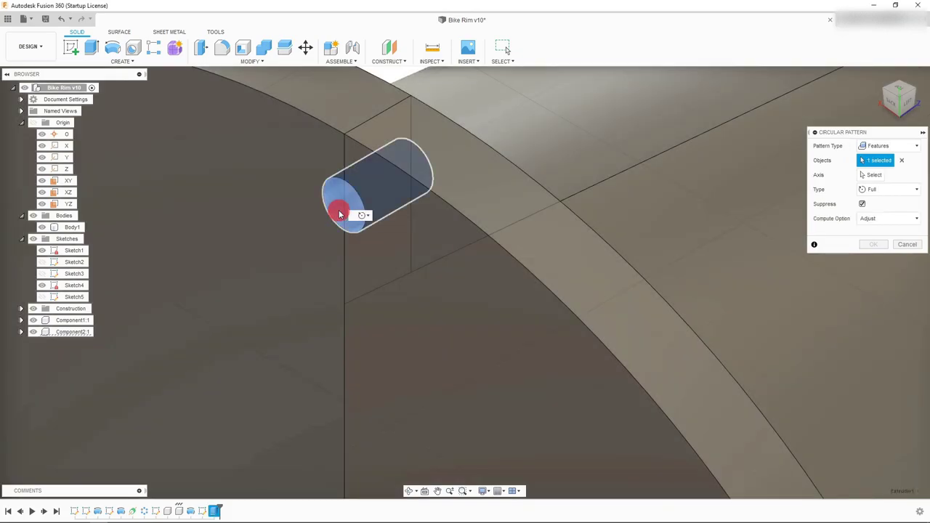
scroll(464, 196, down, 10)
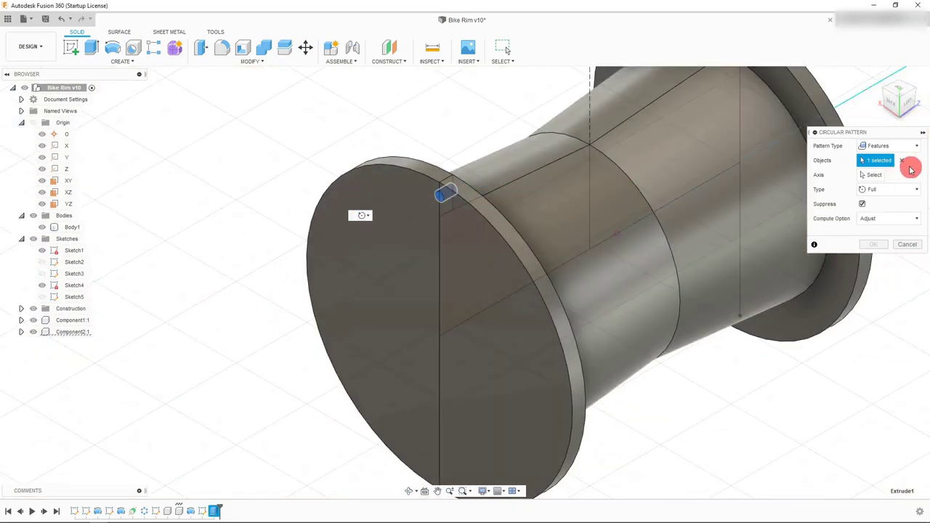
click(878, 148)
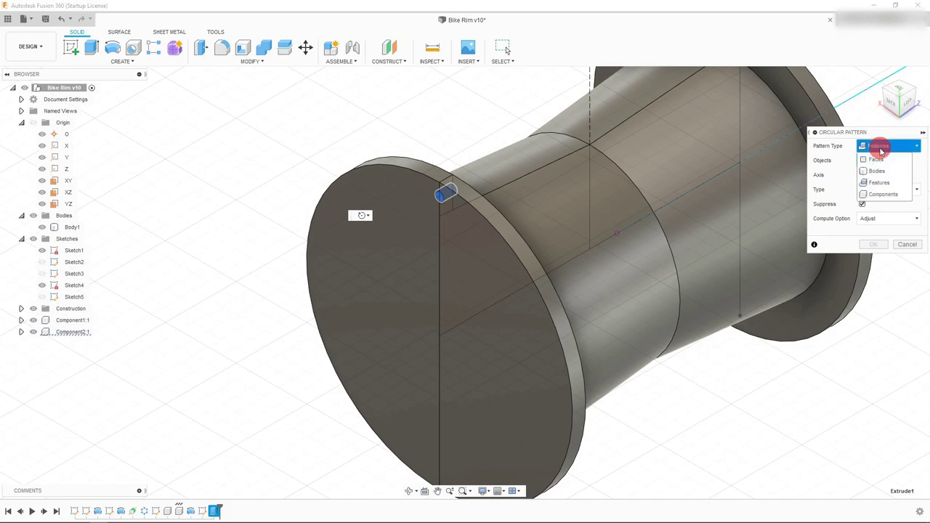
click(889, 183)
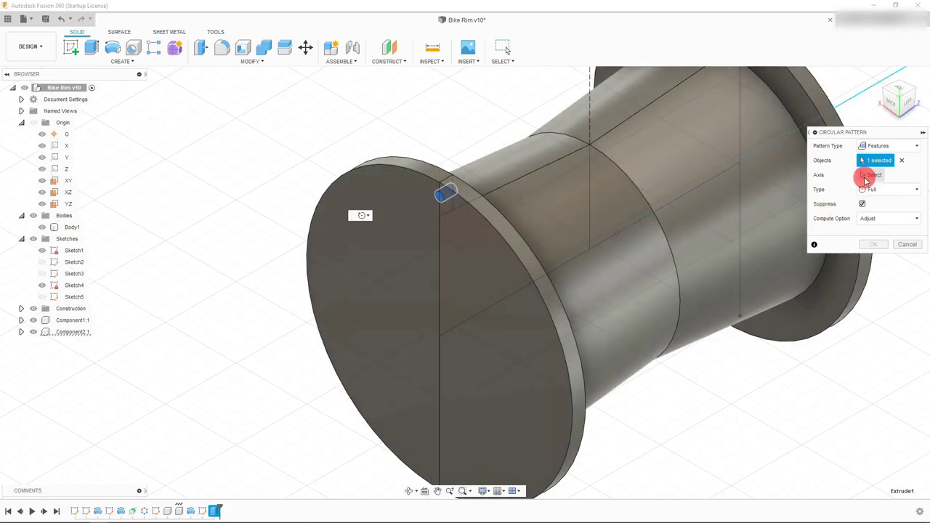
Step: Use the line through the hub's centre as the pattern axis and create the full pattern with quantity 3
click(866, 176)
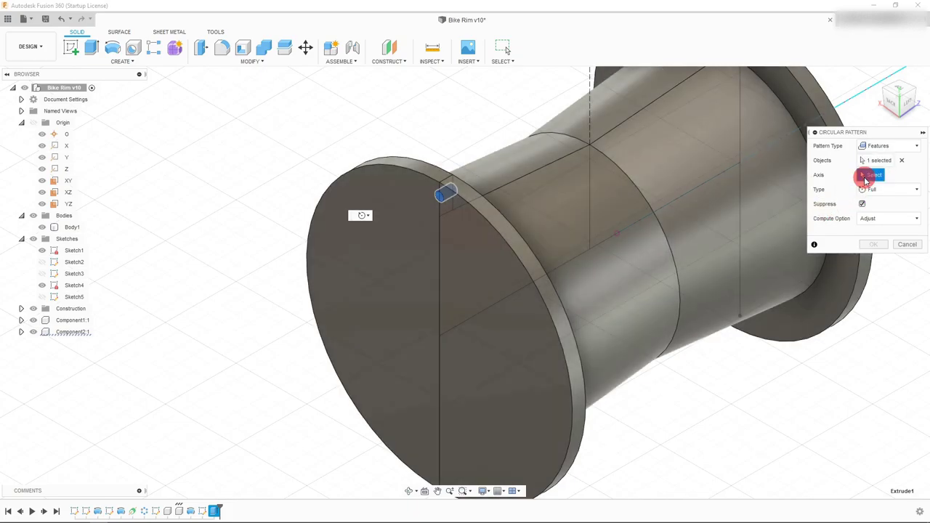
click(854, 102)
scroll(380, 264, down, 3)
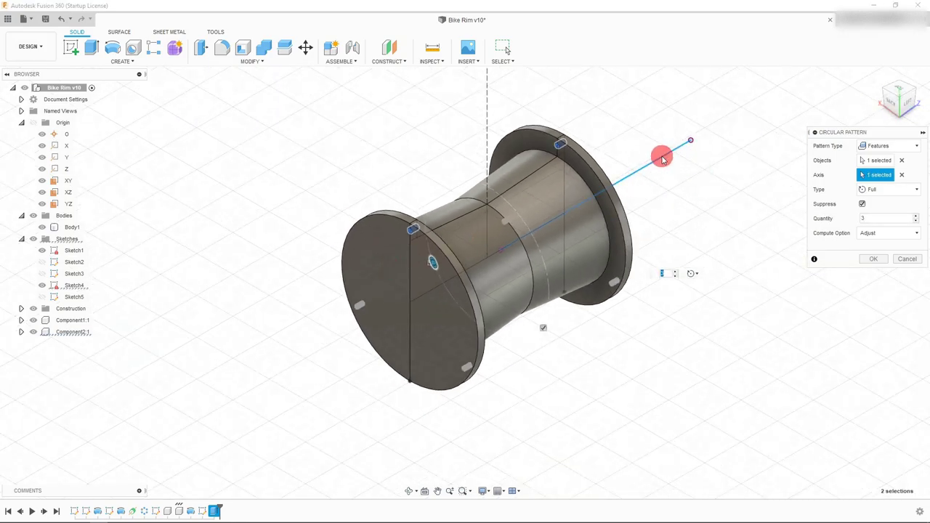
scroll(562, 227, up, 2)
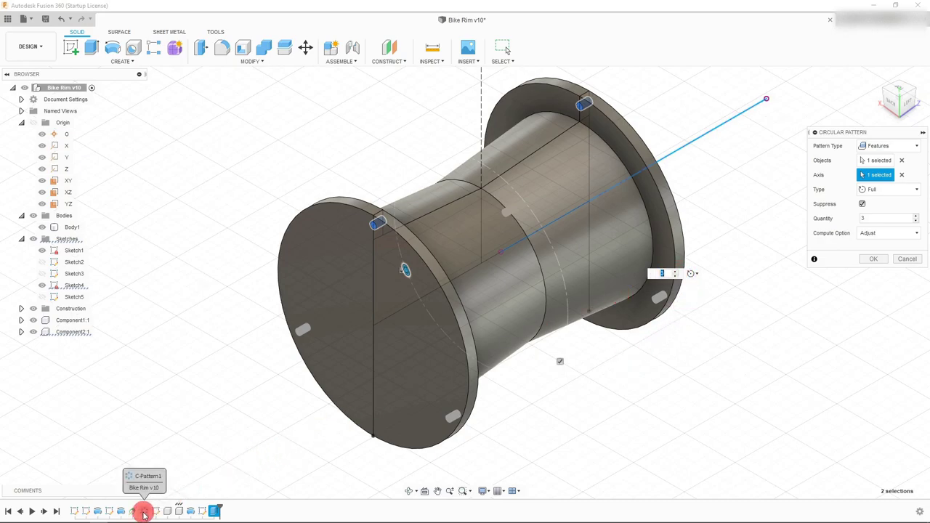
click(872, 259)
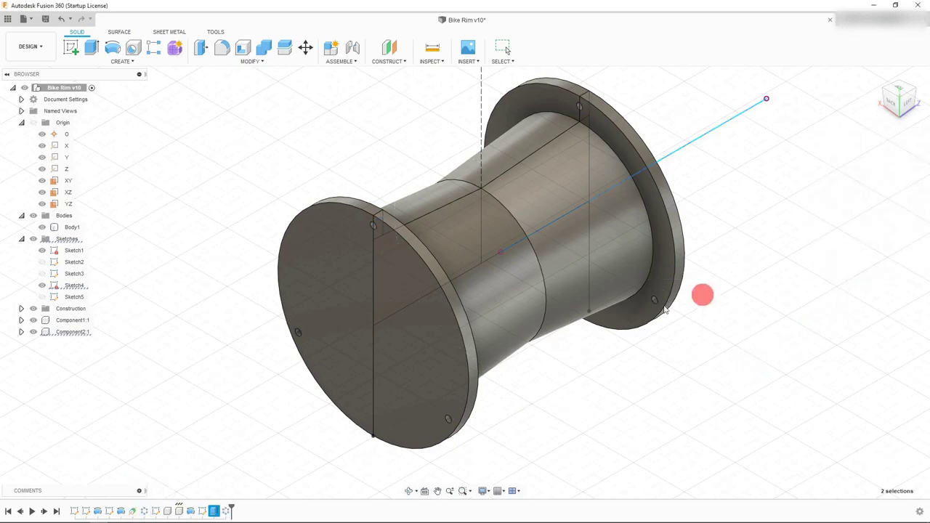
Step: Check the quantity parameter of the rim's existing hole pattern, leaving the pattern unedited
click(147, 511)
right_click(147, 511)
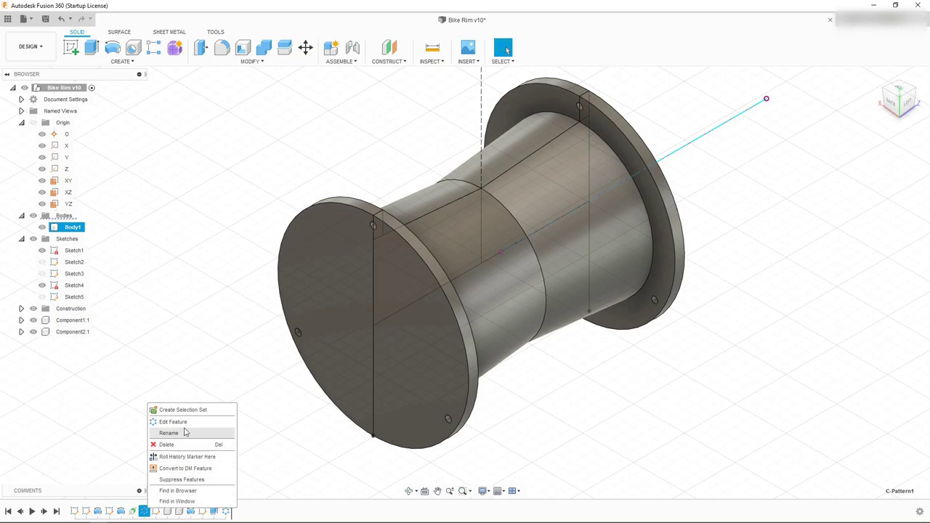
click(134, 511)
click(135, 448)
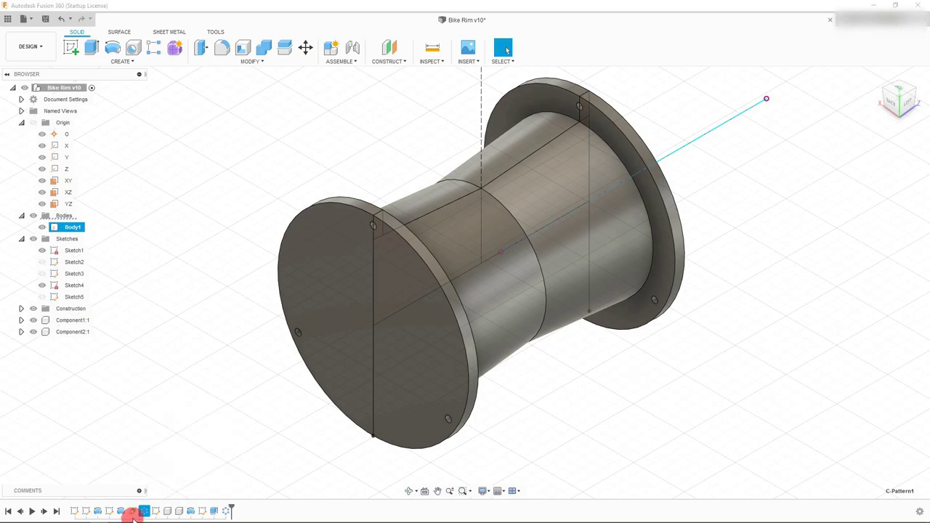
right_click(144, 515)
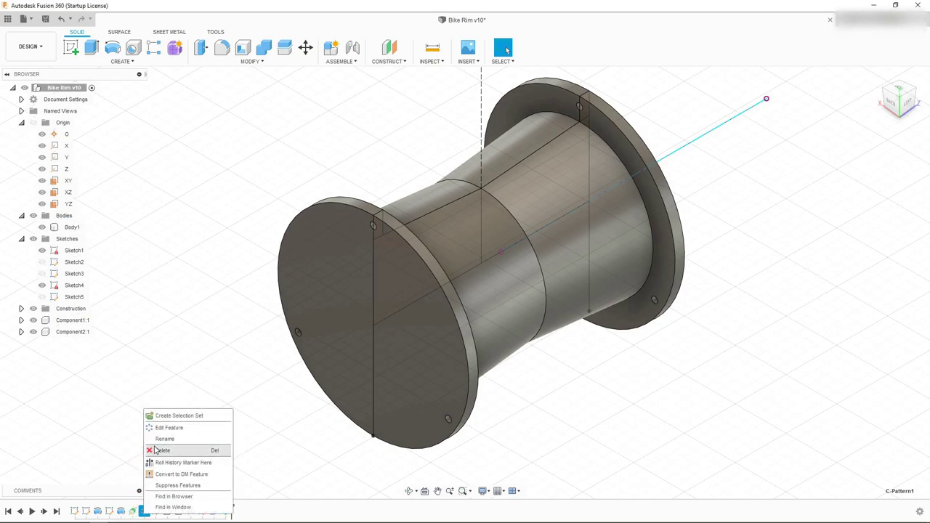
click(170, 429)
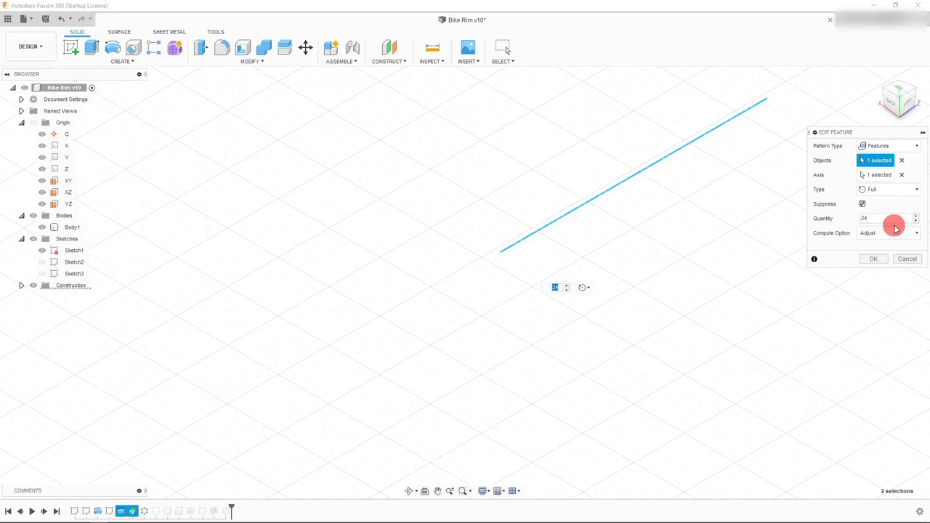
click(919, 258)
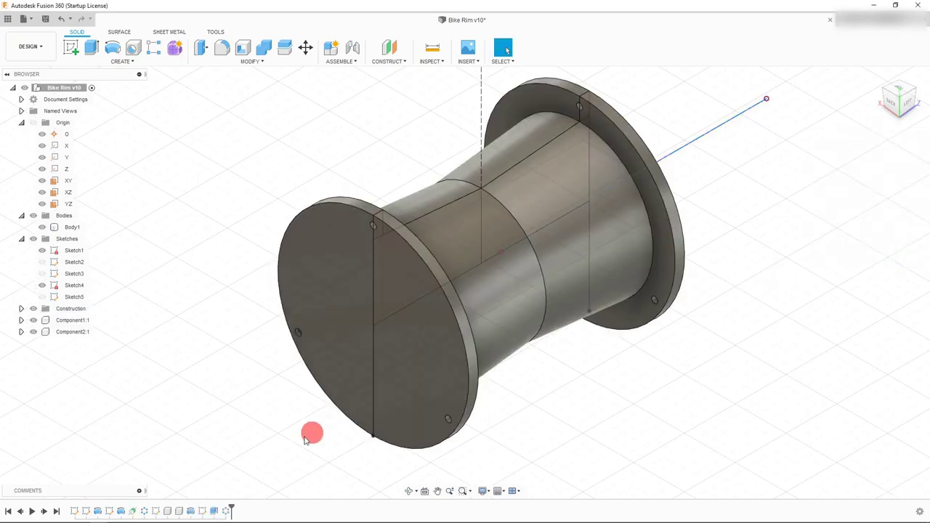
Step: Set the flange hole pattern's quantity to the parameter d19
double_click(226, 513)
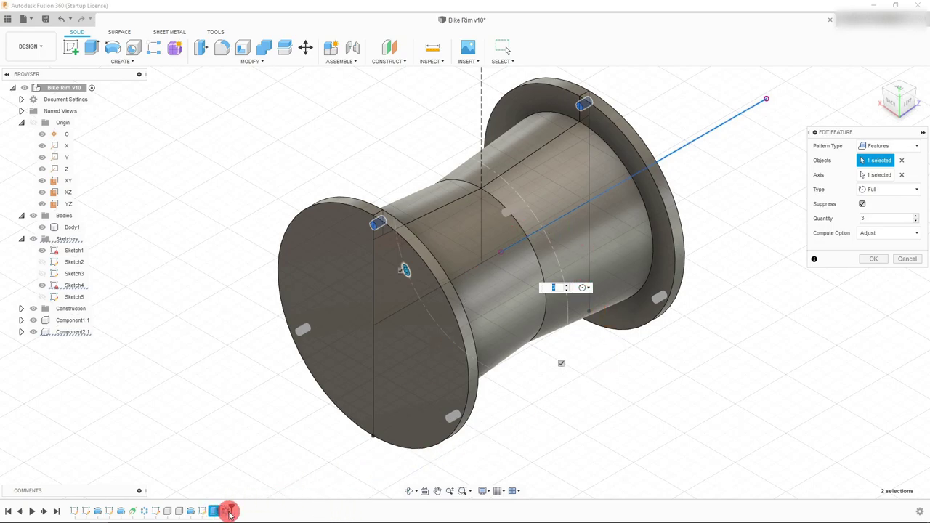
click(888, 222)
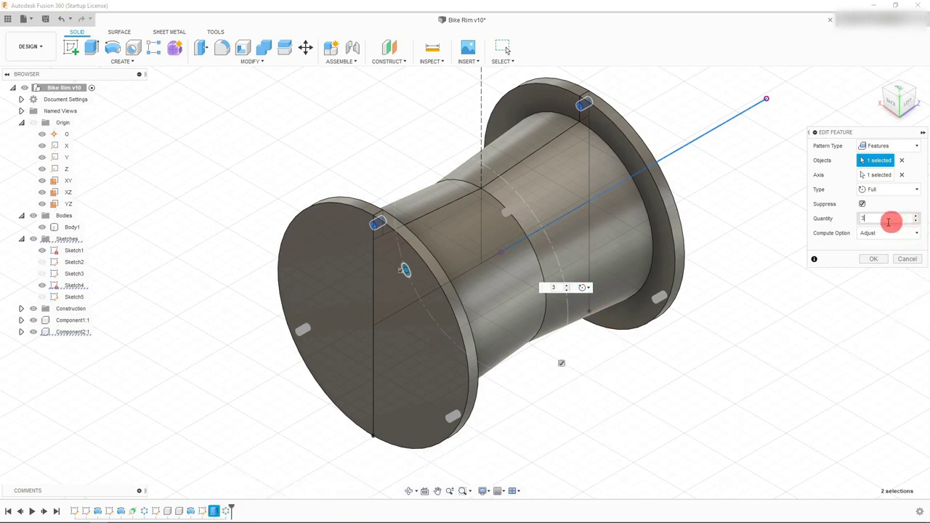
double_click(888, 222)
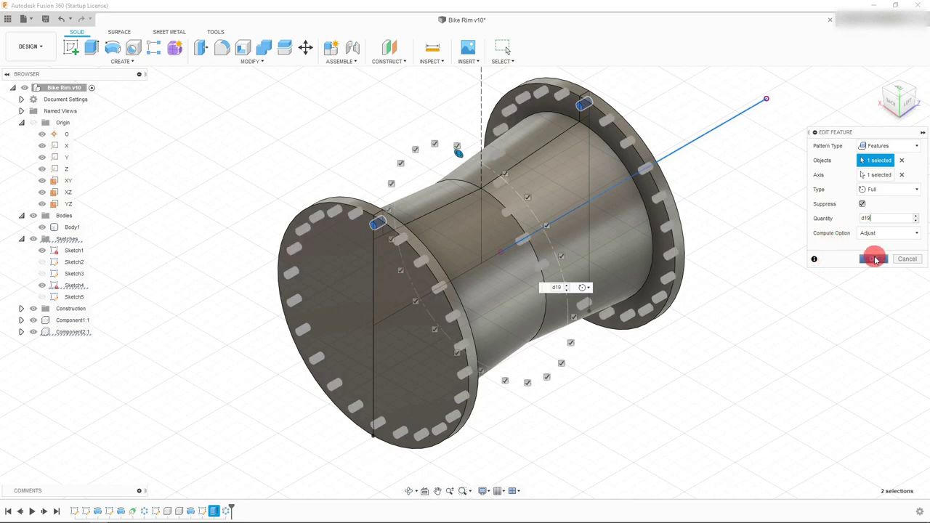
click(876, 260)
Step: Examine the patterned flange holes up close and the hub within the whole rim from the back
scroll(608, 326, down, 2)
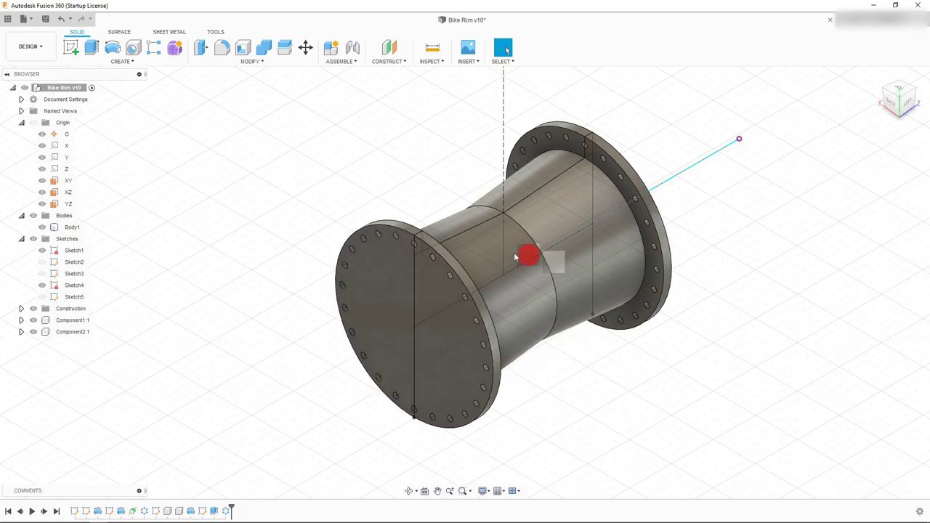
scroll(498, 193, up, 2)
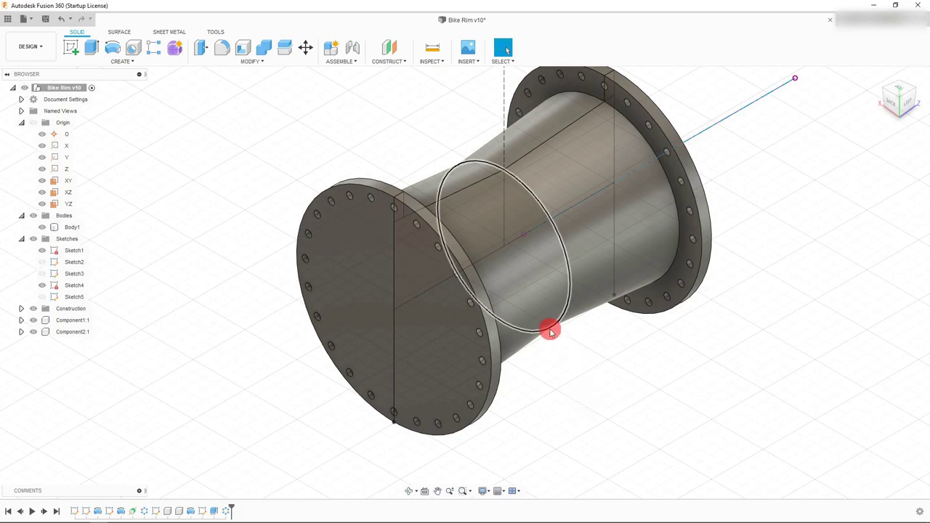
scroll(417, 196, down, 2)
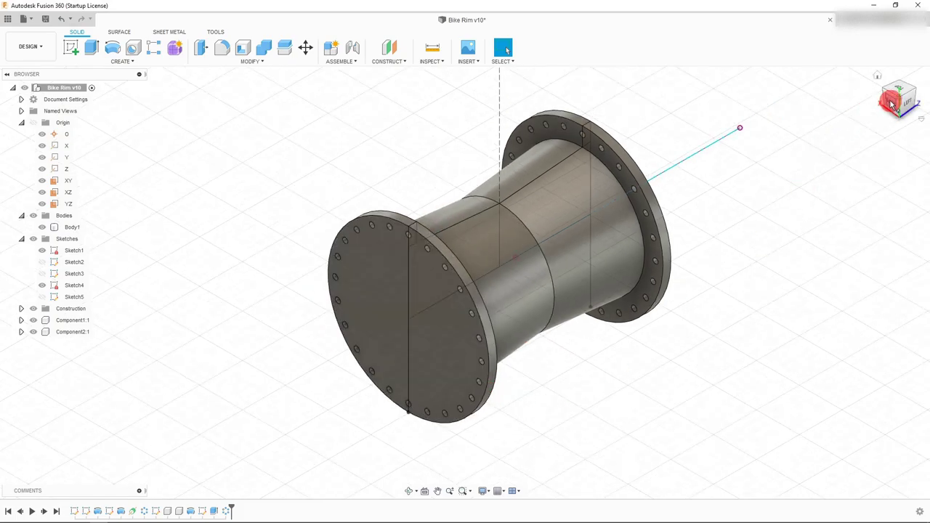
scroll(555, 327, down, 5)
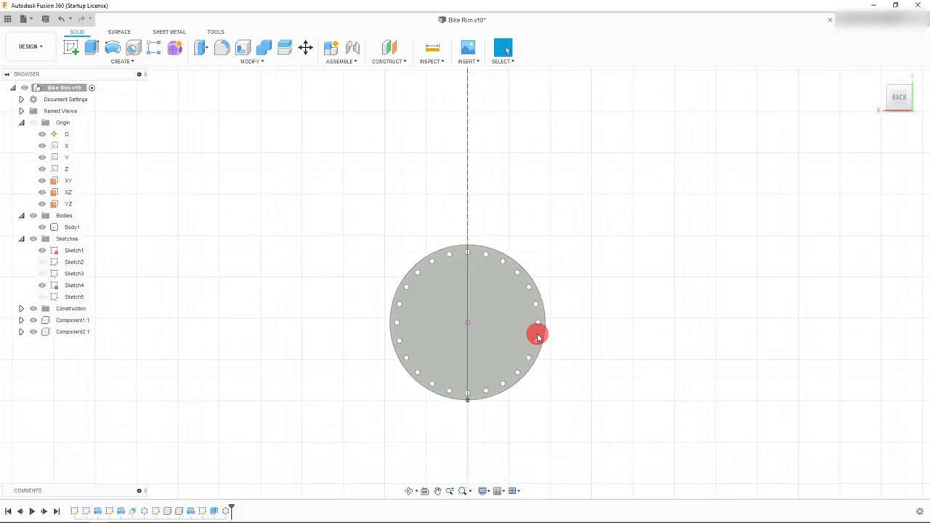
scroll(456, 359, down, 4)
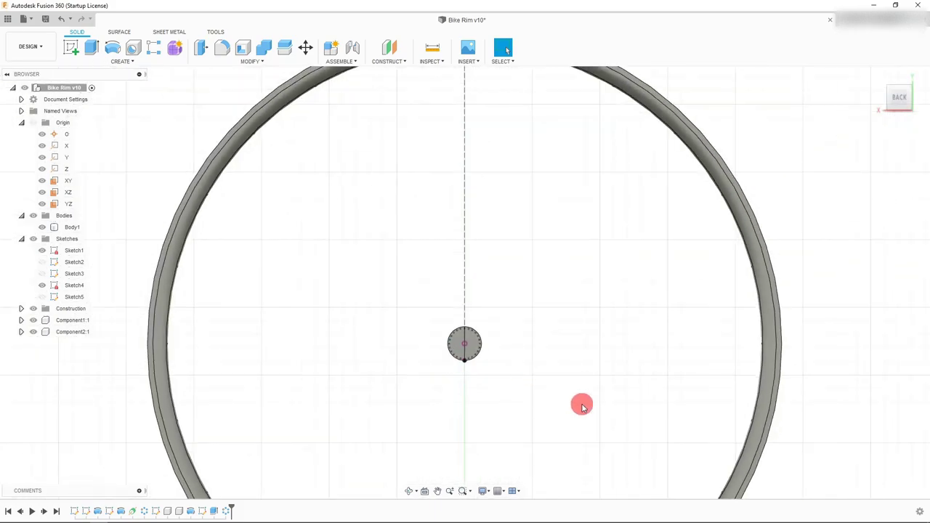
scroll(582, 405, down, 1)
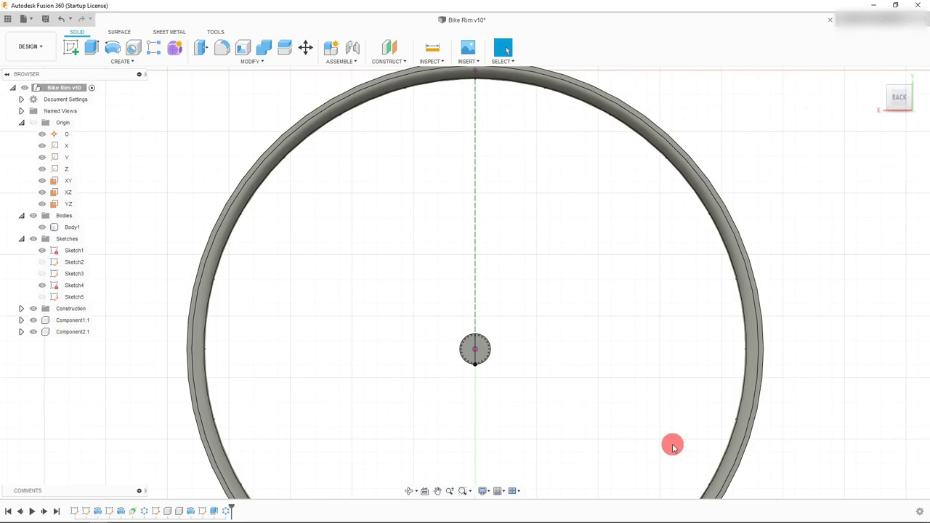
scroll(582, 385, down, 1)
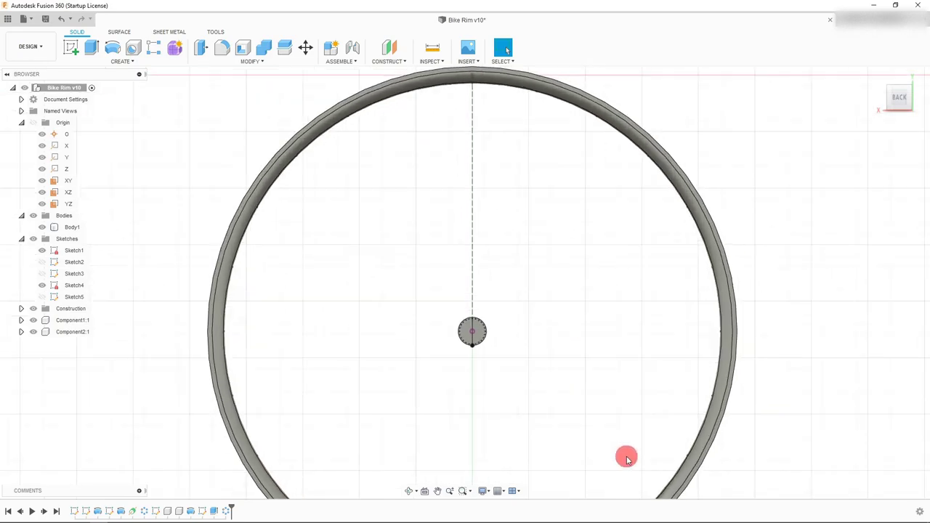
scroll(625, 455, up, 1)
scroll(585, 361, up, 1)
Step: Save the design with the version description "User Saved"
key(ctrl+s)
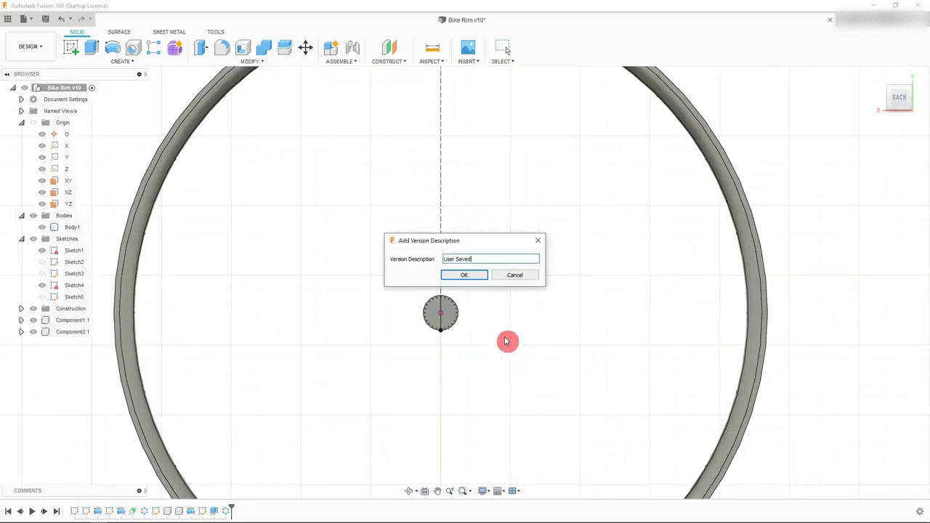
click(476, 274)
scroll(509, 399, down, 1)
scroll(512, 401, down, 2)
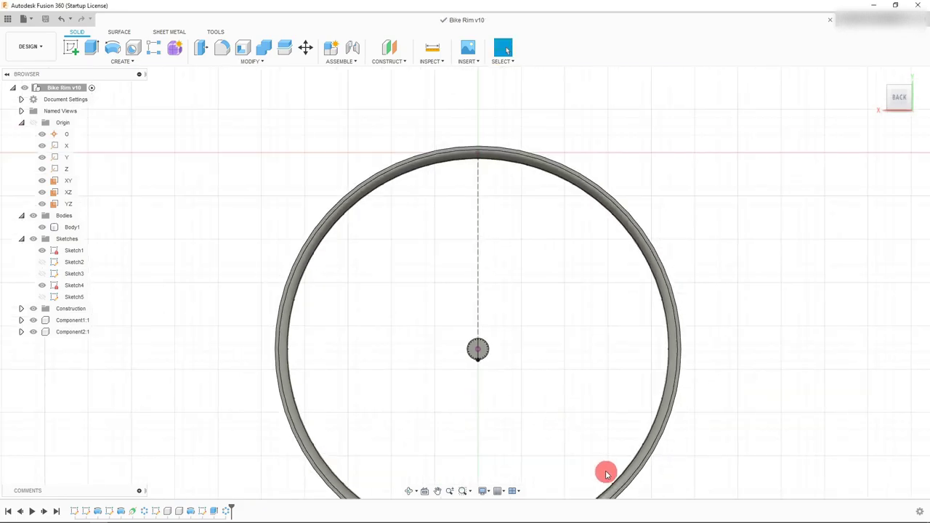
Step: Start a new sketch on the XY origin plane, facing the rim and hub from the back
scroll(606, 474, up, 1)
click(68, 203)
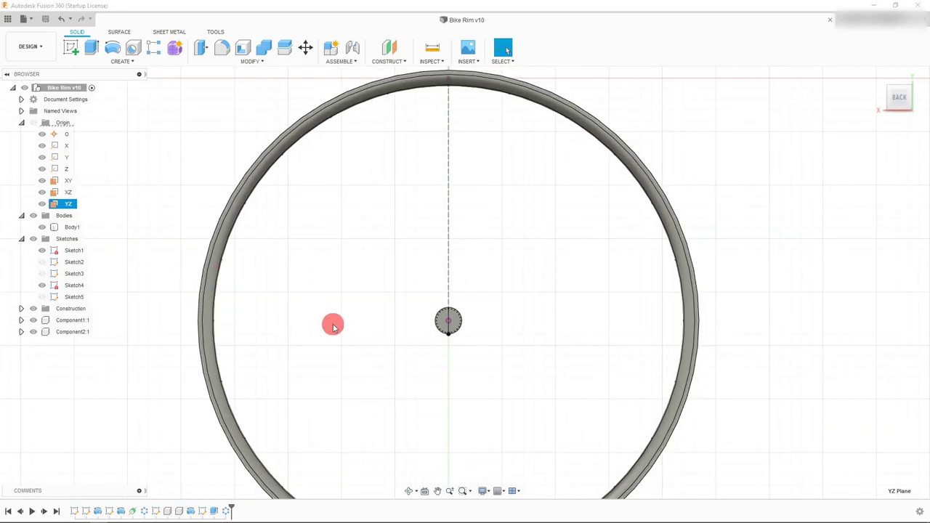
scroll(332, 322, down, 6)
click(333, 327)
click(64, 190)
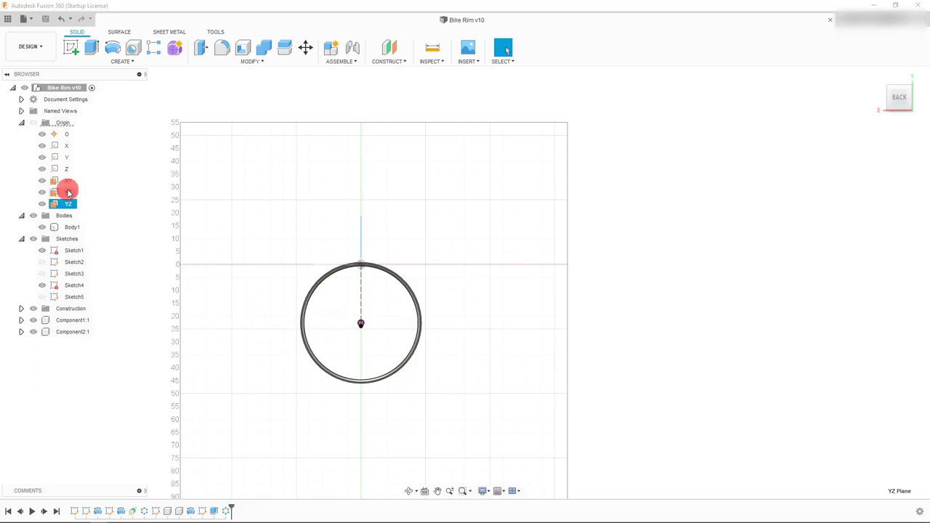
click(63, 181)
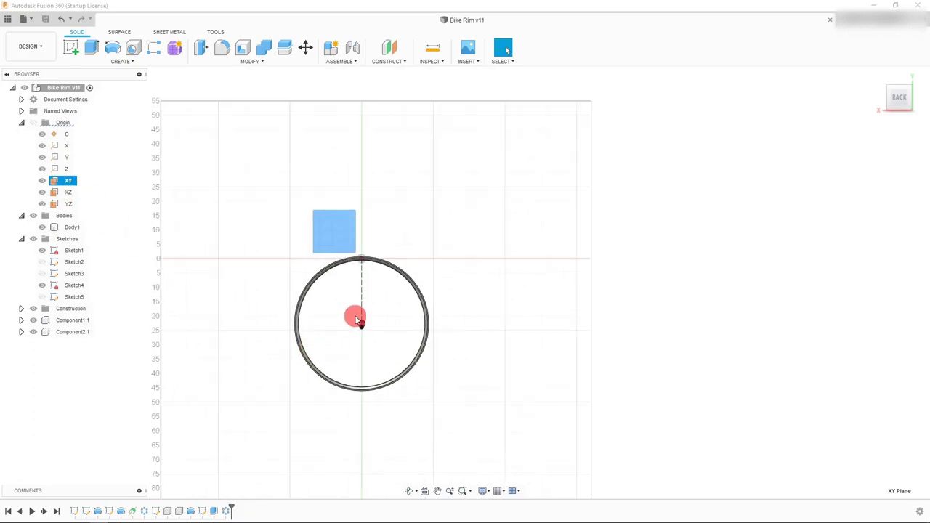
scroll(362, 324, up, 4)
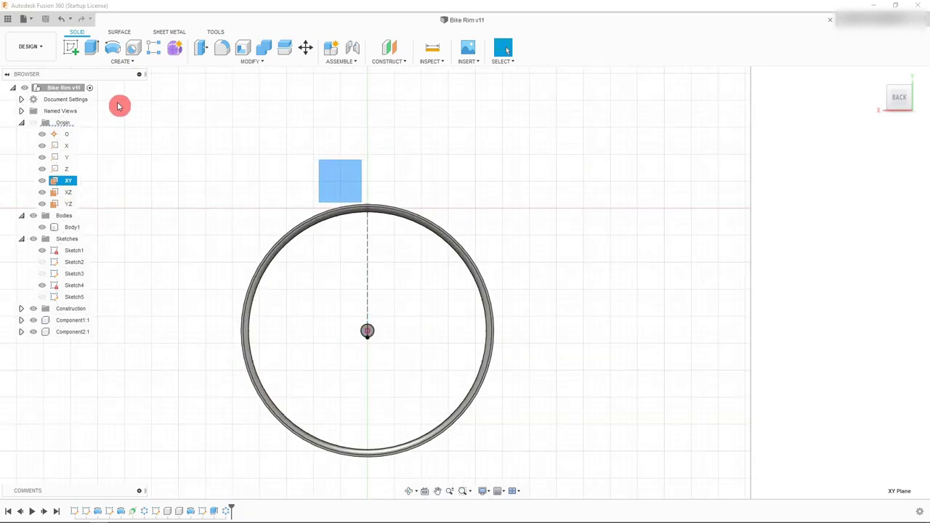
click(71, 48)
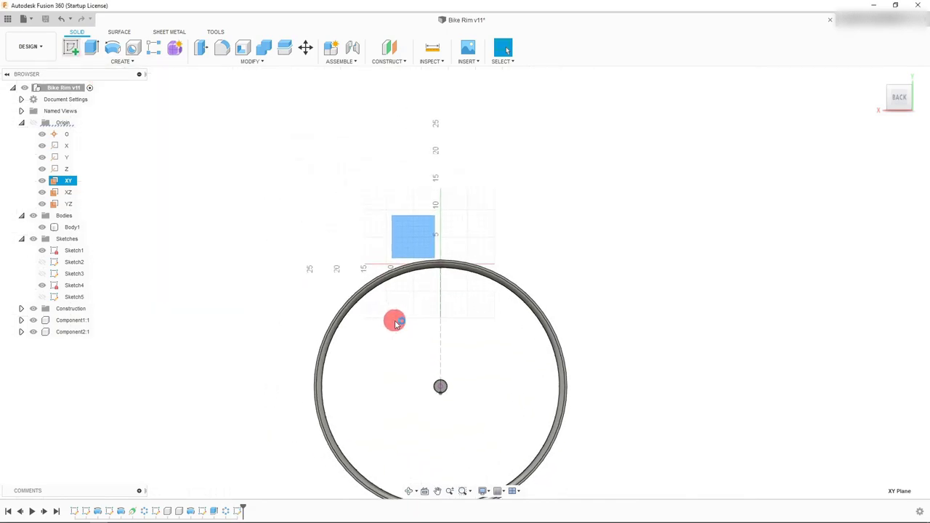
scroll(486, 384, up, 5)
scroll(443, 404, up, 1)
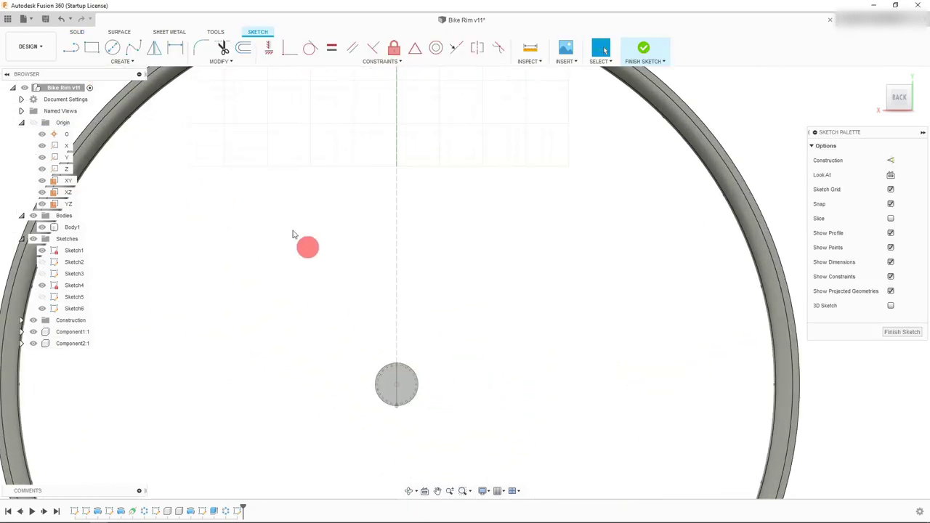
Step: Sketch a horizontal line about 22 in long from the hub's centre to the hole in the rim's inner wall
click(71, 48)
scroll(399, 392, up, 10)
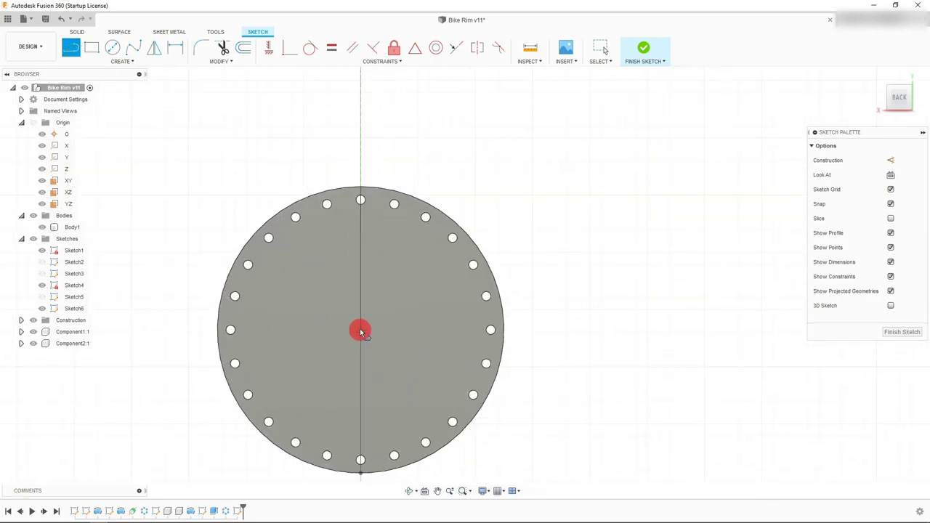
scroll(360, 333, up, 8)
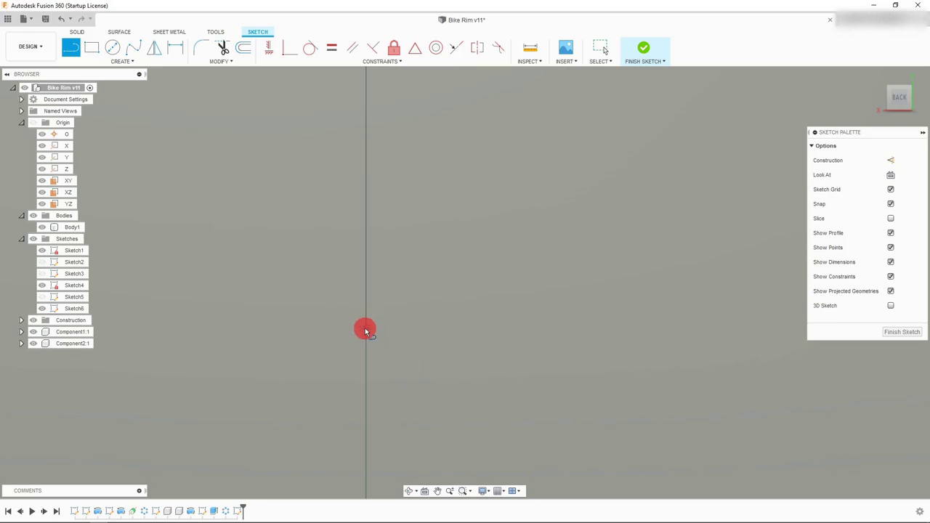
click(366, 330)
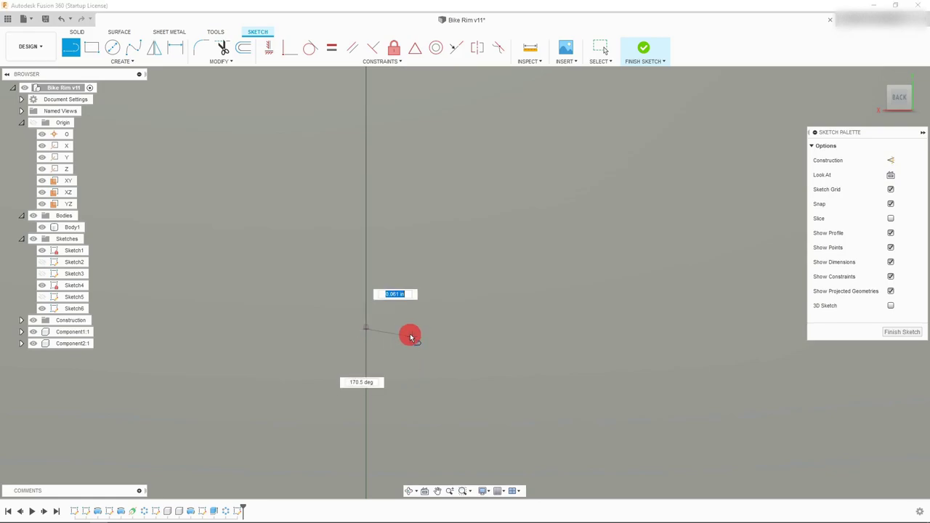
scroll(409, 334, down, 8)
scroll(410, 336, up, 5)
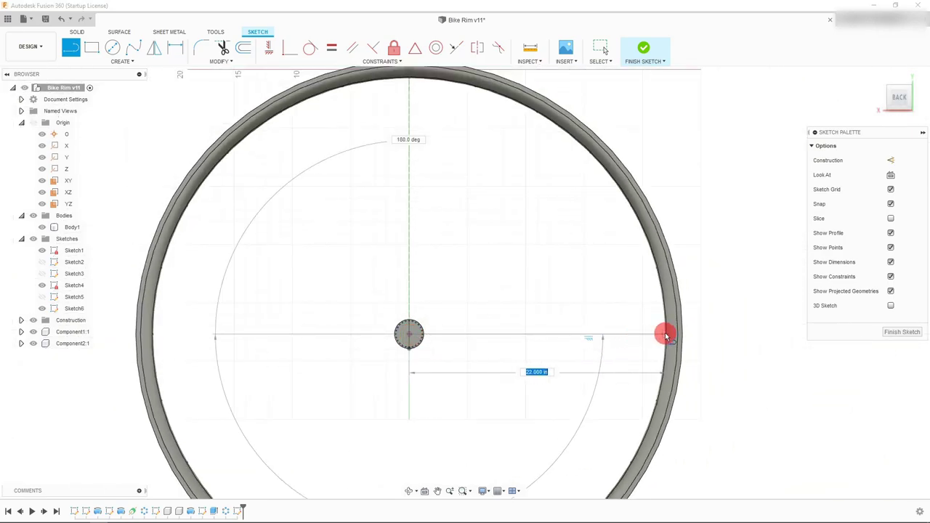
scroll(666, 337, up, 6)
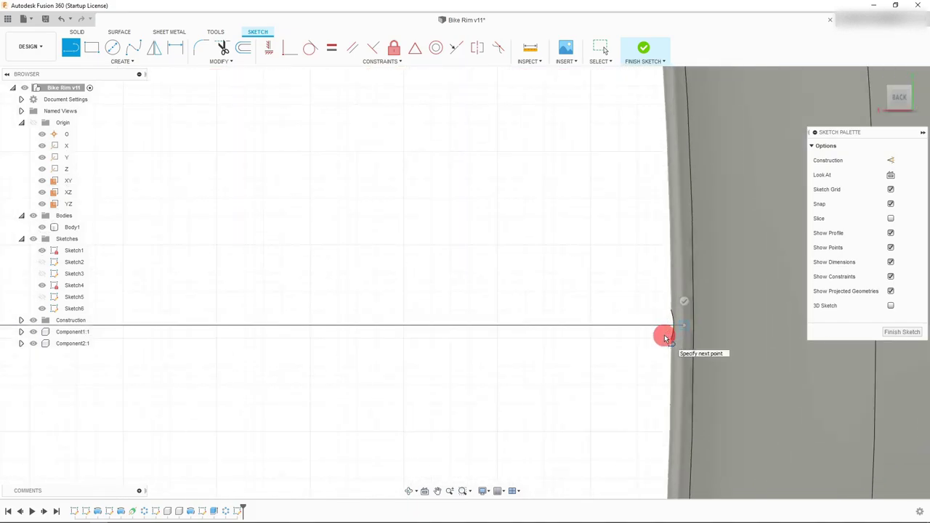
click(684, 324)
key(Escape)
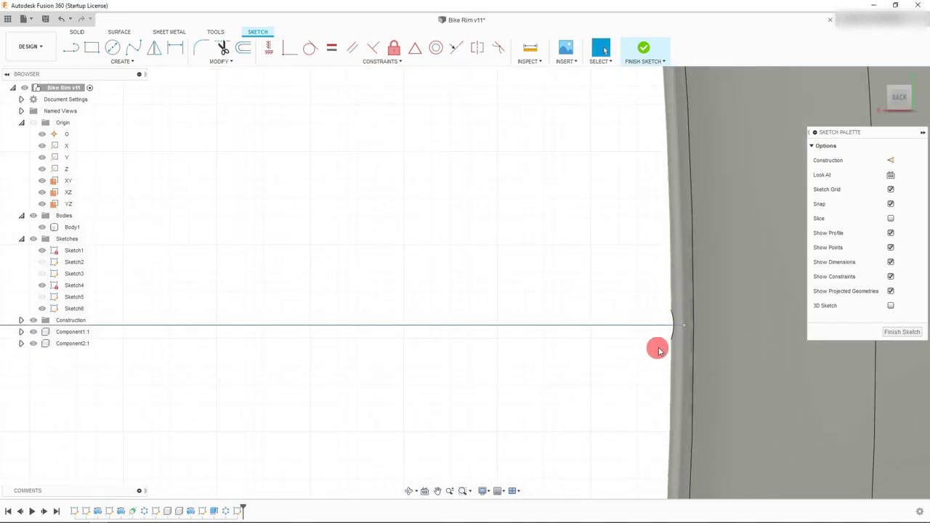
Step: Pull the horizontal line off the hub centre to test whether its inner endpoint is anchored
mouse_move(660, 328)
mouse_down()
mouse_move(657, 314)
mouse_move(660, 344)
mouse_move(653, 279)
mouse_move(659, 320)
mouse_move(641, 293)
mouse_up()
scroll(658, 320, down, 3)
scroll(640, 292, down, 8)
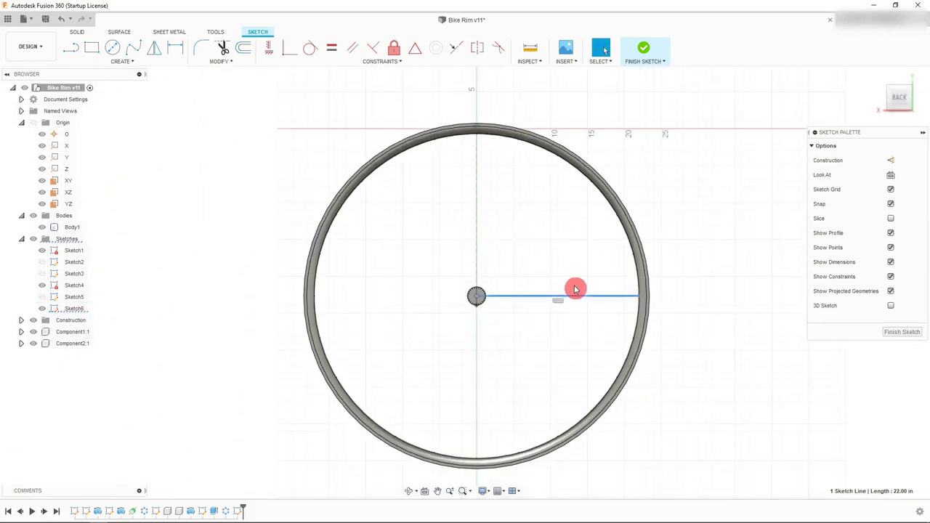
mouse_move(531, 291)
mouse_down()
mouse_move(532, 372)
mouse_move(541, 258)
mouse_up()
scroll(509, 292, up, 2)
scroll(476, 291, up, 3)
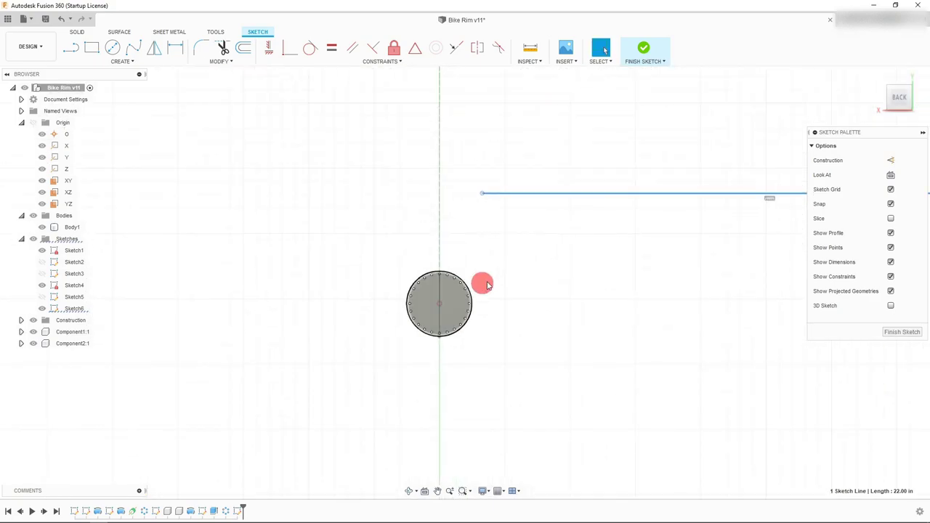
scroll(490, 281, up, 3)
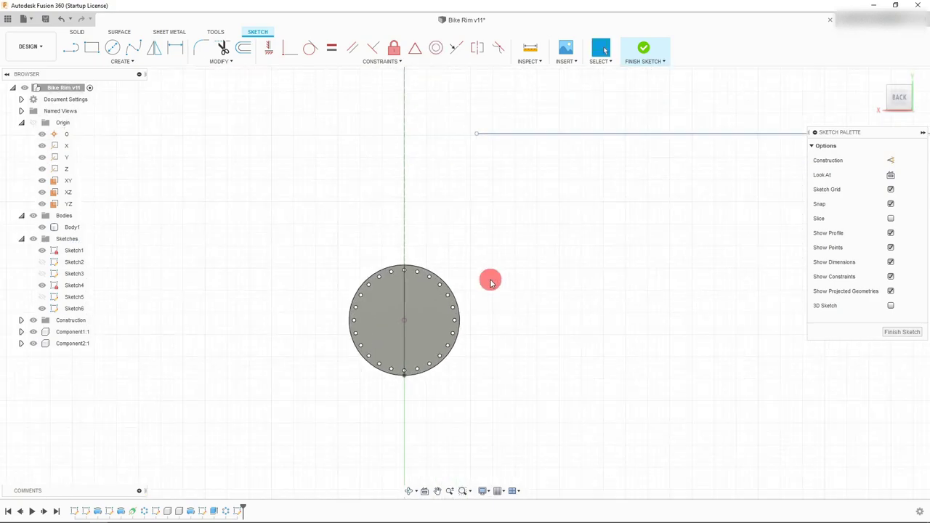
Step: Constrain the horizontal line's inner endpoint coincident with the hub's centre point, and check the line's fit between hub and rim
click(405, 324)
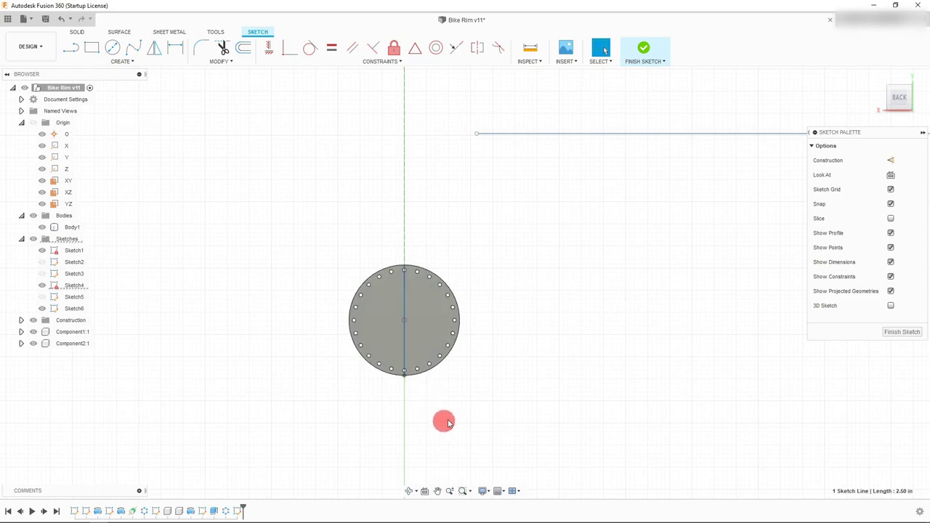
click(447, 423)
click(476, 135)
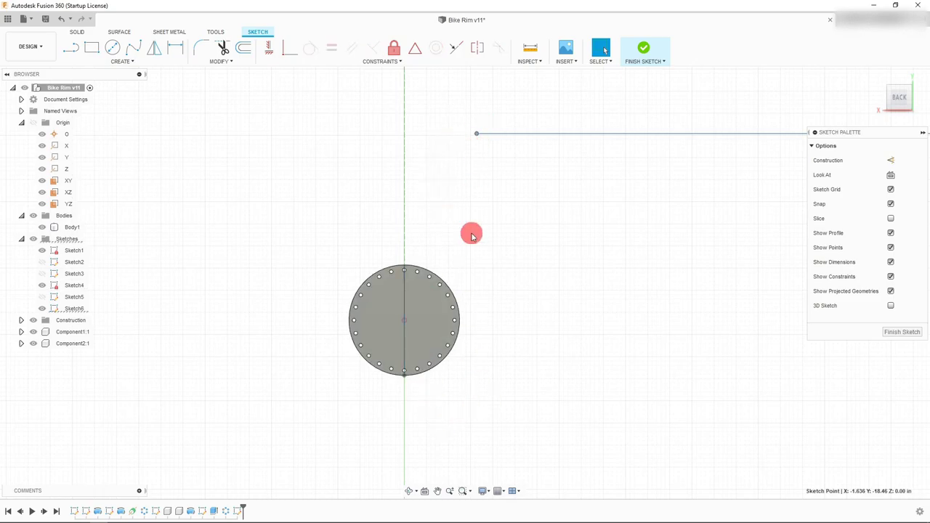
click(404, 320)
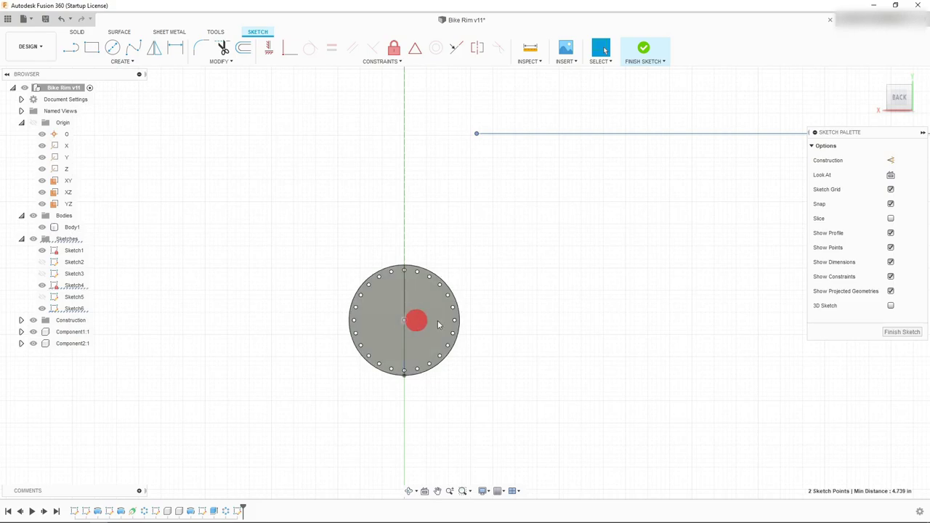
click(287, 52)
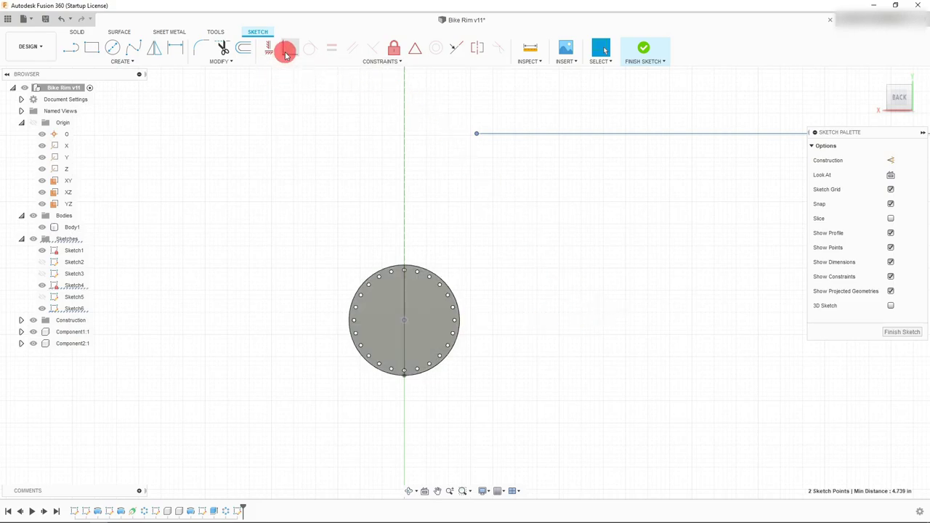
scroll(278, 266, down, 3)
click(355, 271)
click(444, 284)
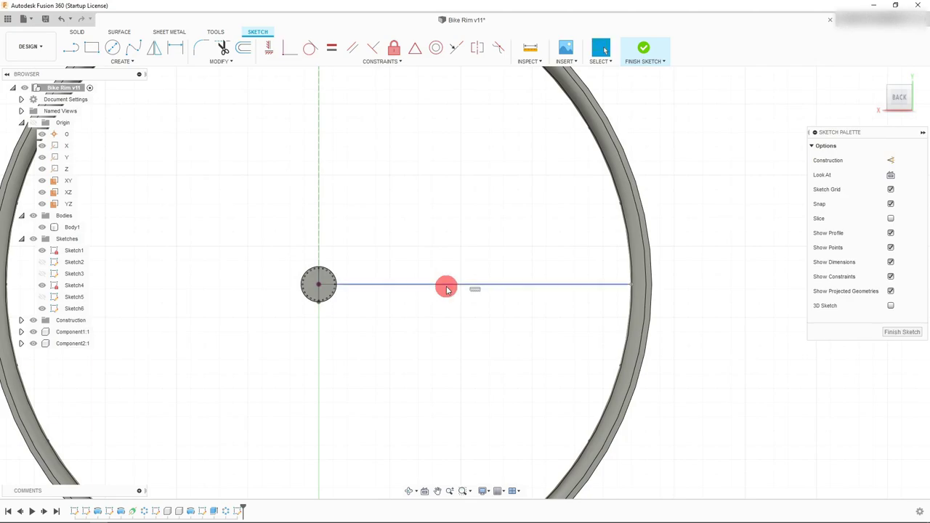
click(631, 288)
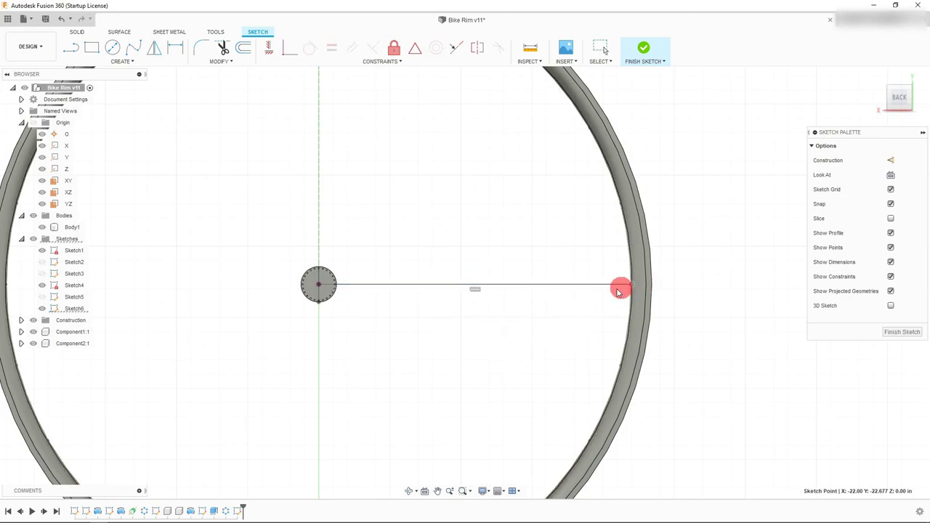
scroll(563, 305, down, 3)
scroll(439, 252, up, 4)
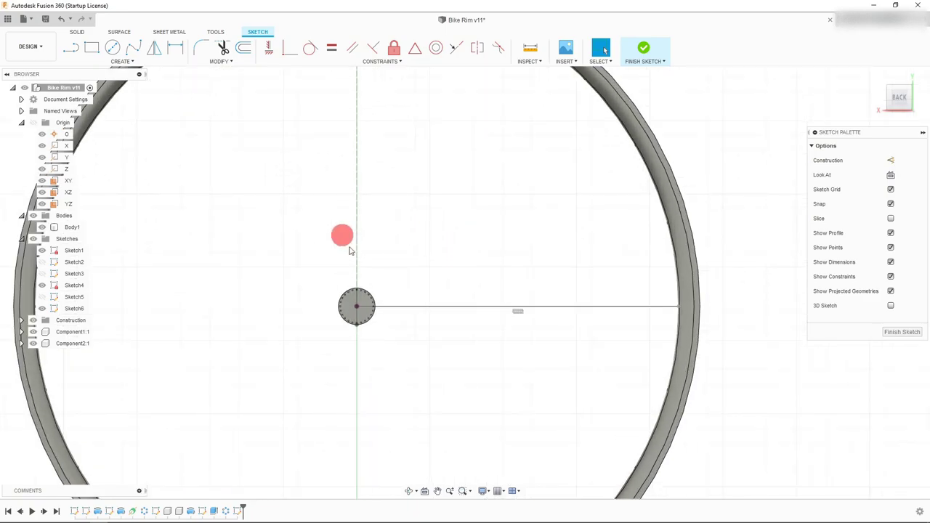
scroll(376, 305, up, 2)
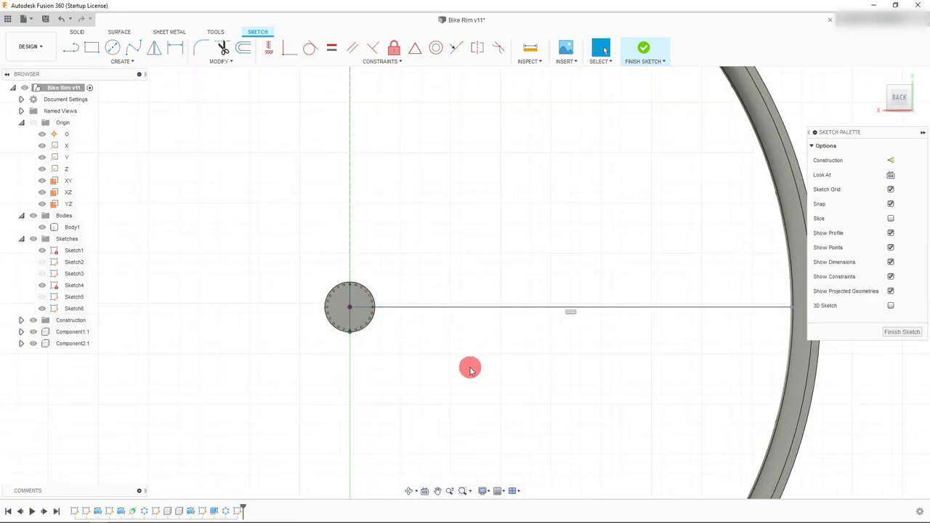
Step: Sketch an angled line about 27.1 in long from the hub centre past the rim, about 19.2° above the horizontal line
click(82, 51)
click(390, 295)
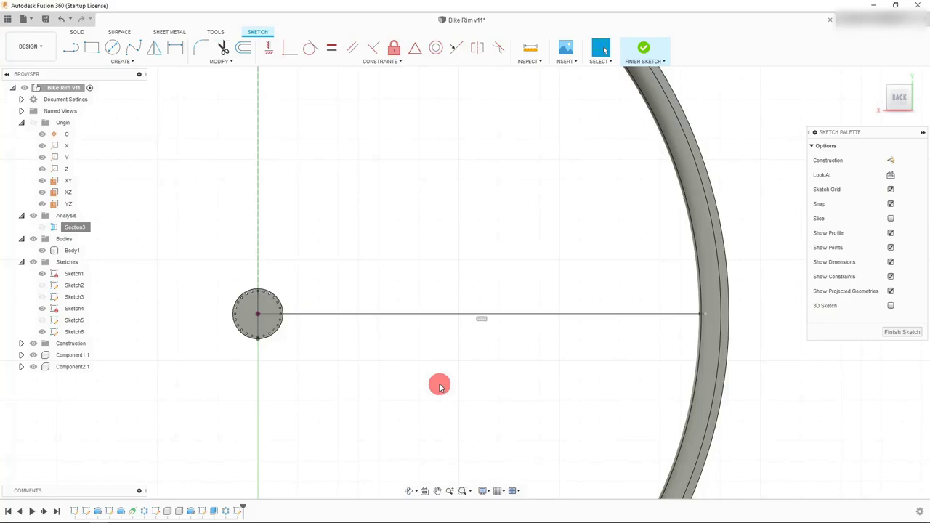
click(77, 52)
click(260, 315)
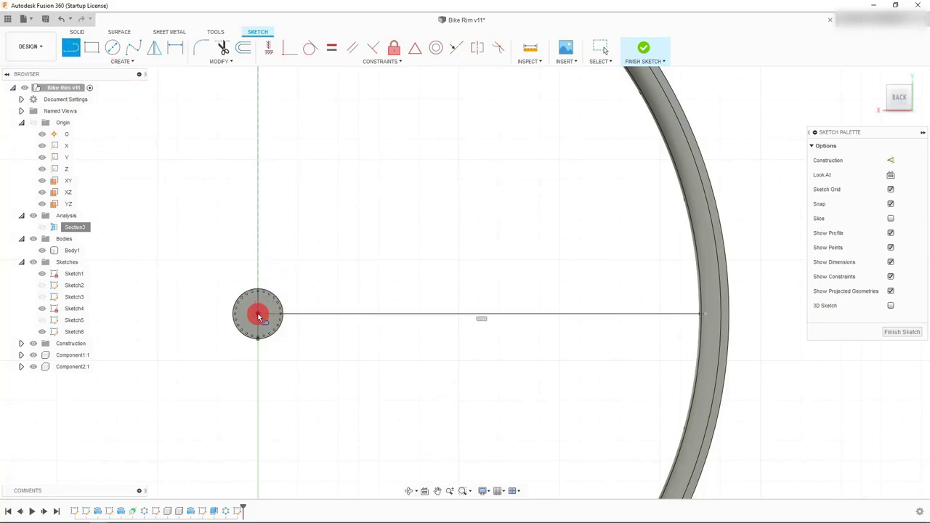
drag(259, 317, 773, 136)
key(Escape)
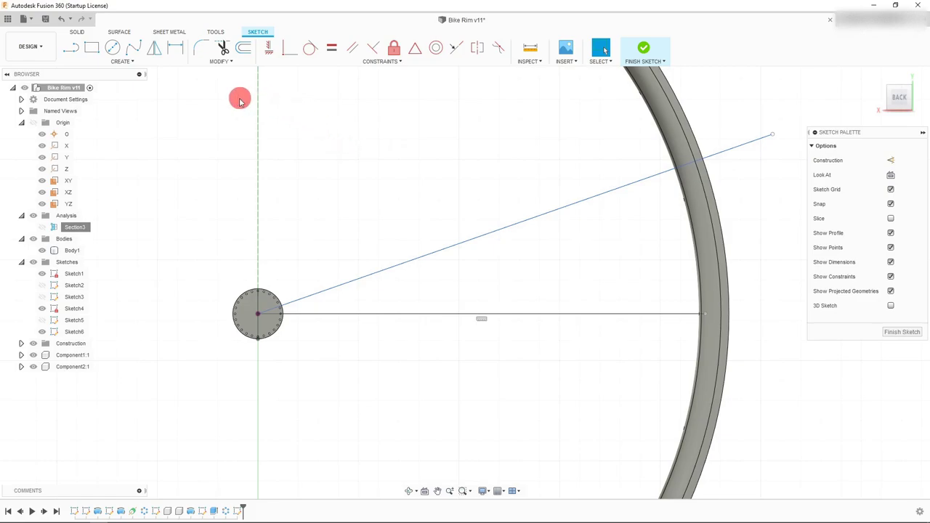
Step: Dimension the angle between the horizontal and angled lines with the expression 360/d19
click(175, 48)
click(394, 267)
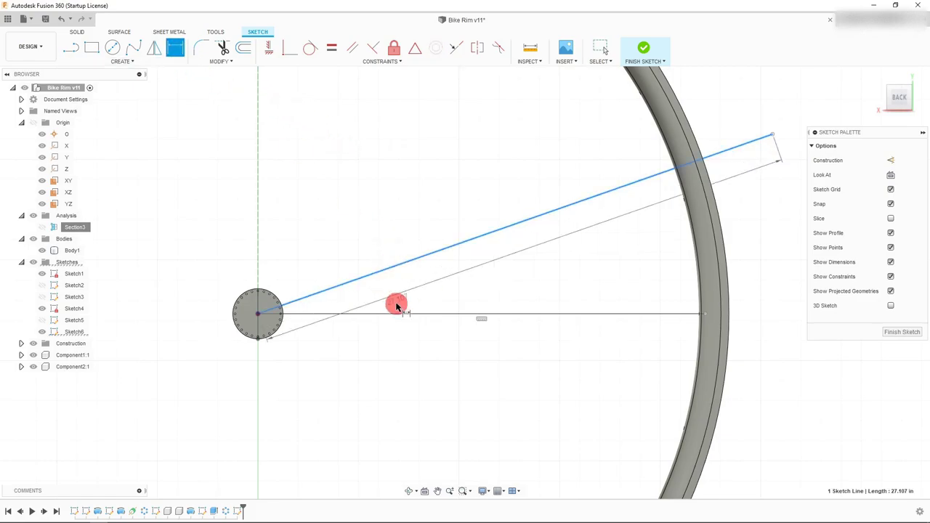
click(396, 314)
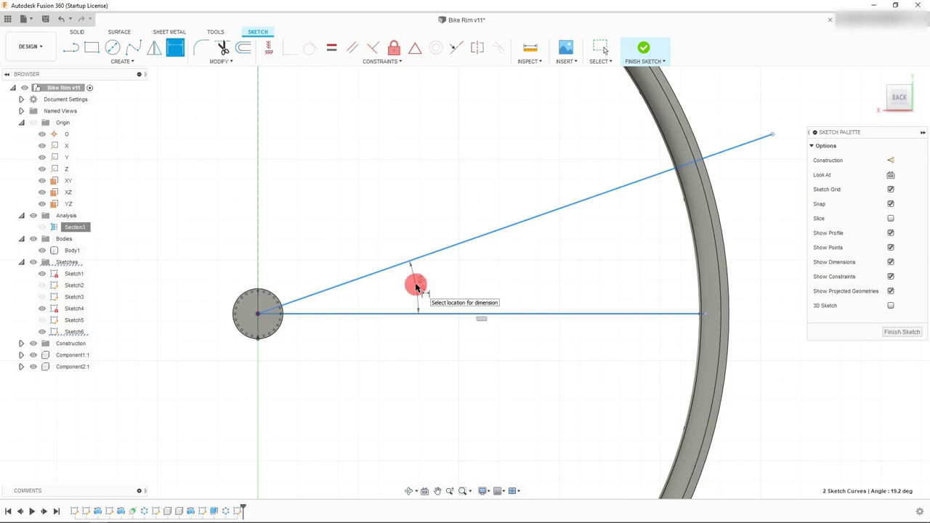
click(416, 287)
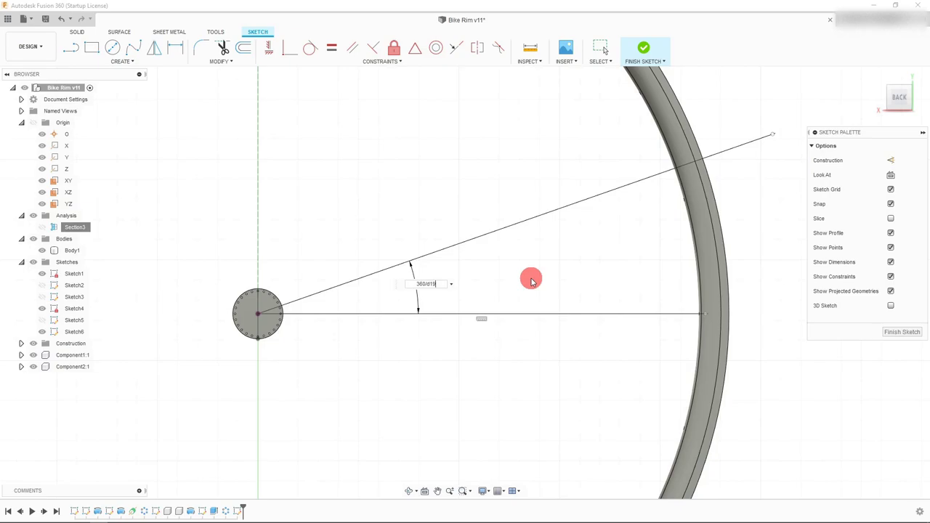
key(Return)
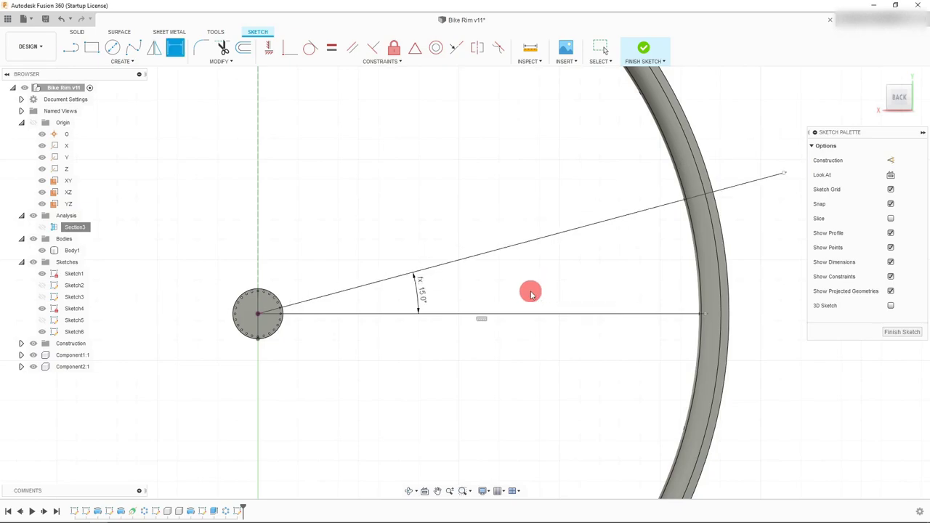
key(Escape)
Step: Examine up close where the angled line meets the neighbouring spoke hole in the rim's inner wall
scroll(531, 293, down, 2)
scroll(528, 293, up, 2)
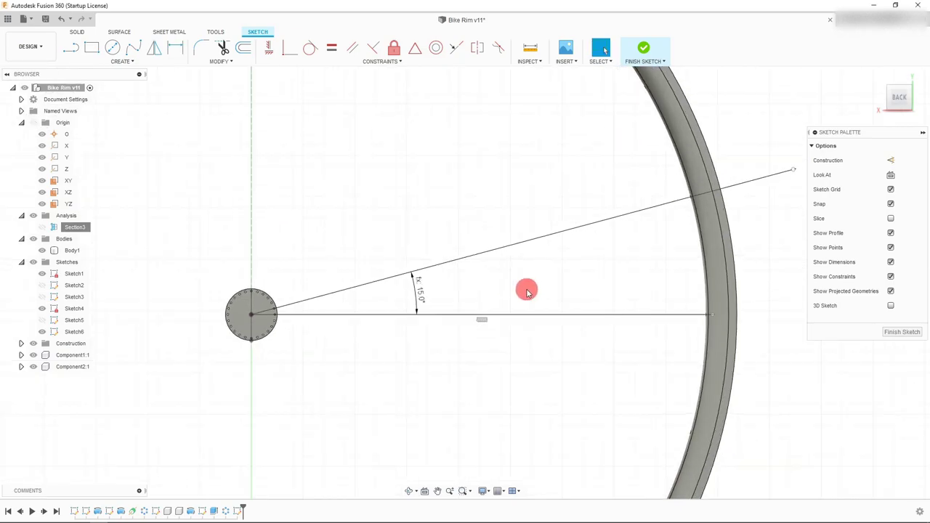
scroll(622, 283, down, 1)
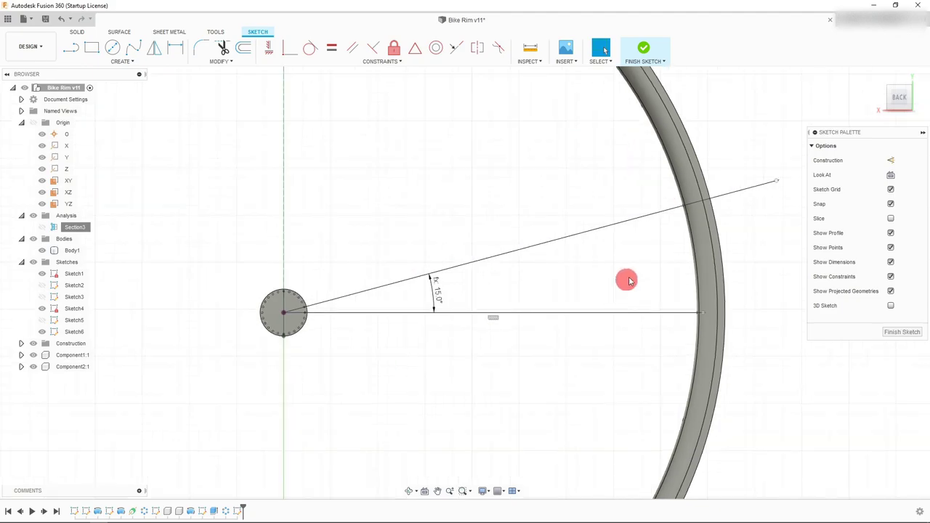
scroll(691, 207, up, 3)
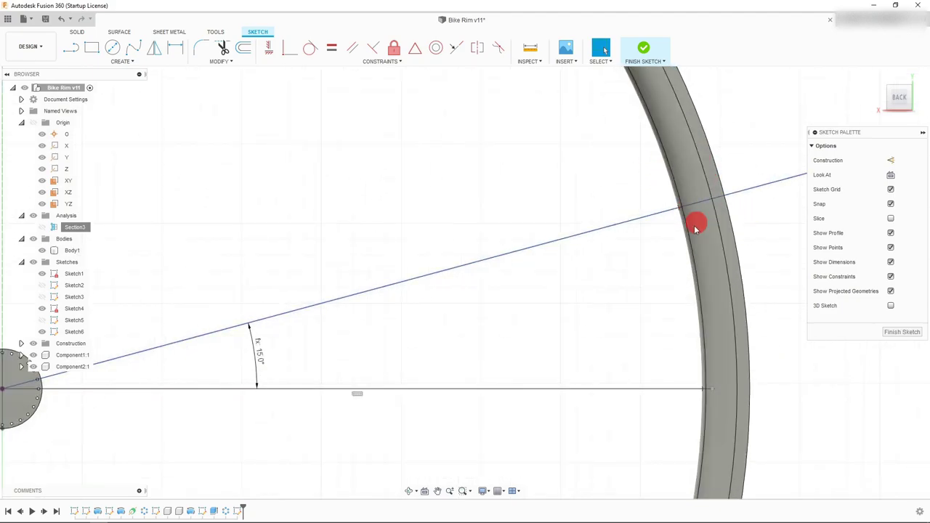
scroll(683, 257, down, 2)
scroll(691, 240, up, 5)
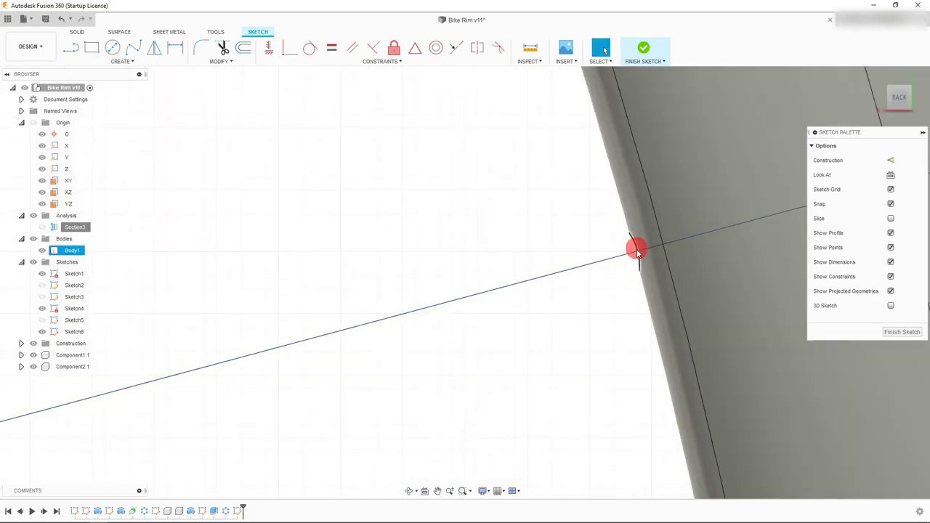
scroll(688, 228, down, 5)
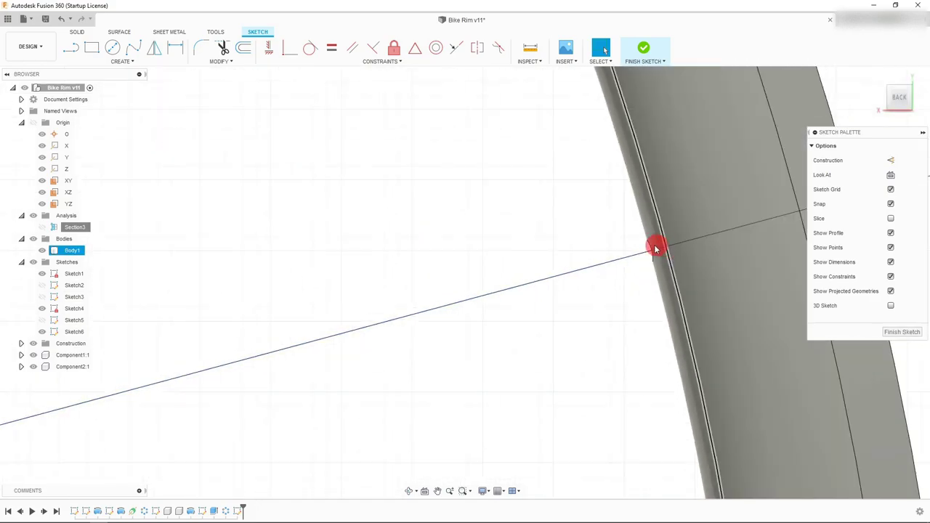
Step: Shorten the angled line by moving its outer endpoint back to the spoke hole in the rim's inner wall
scroll(343, 321, up, 2)
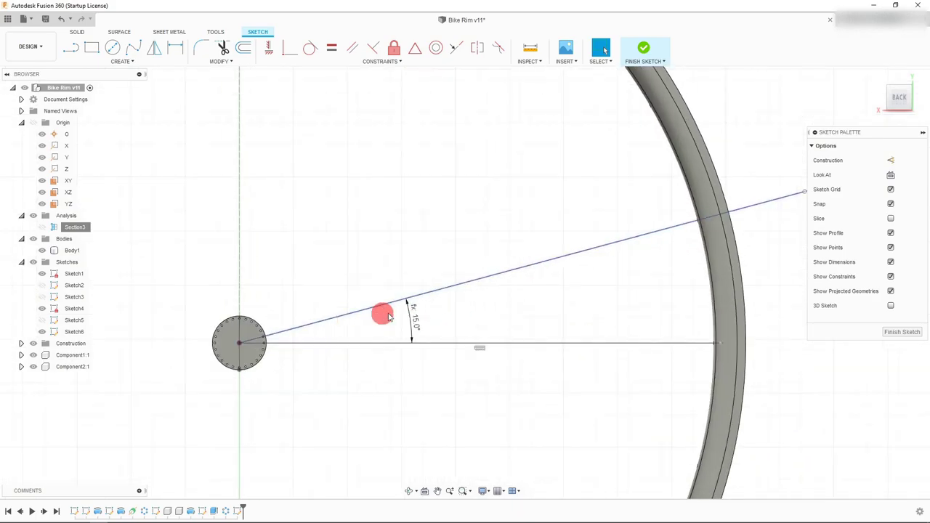
scroll(562, 316, down, 2)
scroll(666, 258, up, 2)
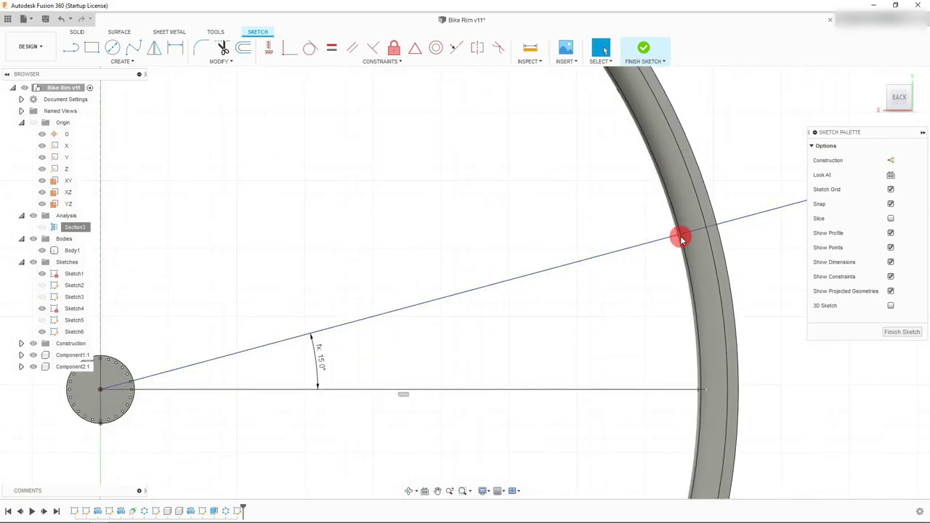
scroll(730, 247, down, 2)
scroll(746, 224, up, 2)
scroll(746, 224, up, 2)
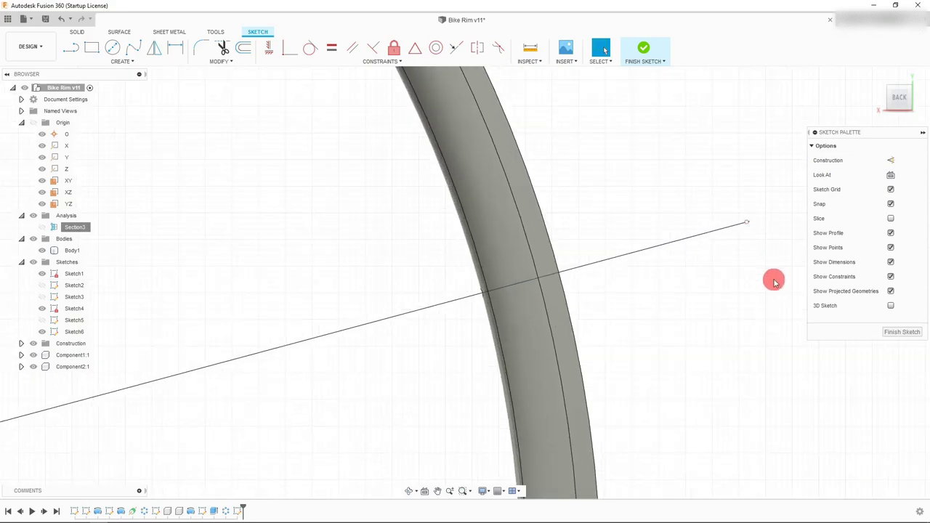
drag(748, 224, 519, 310)
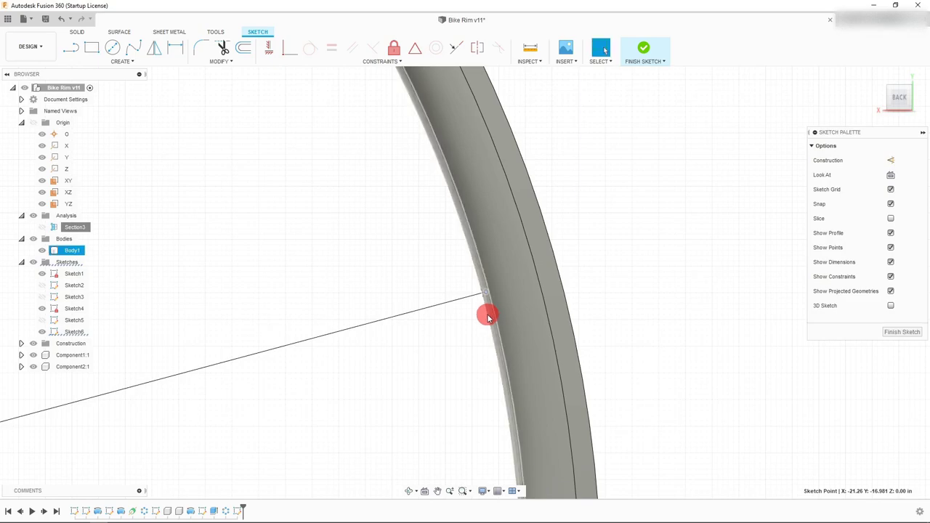
scroll(473, 280, up, 3)
scroll(526, 265, down, 2)
click(561, 243)
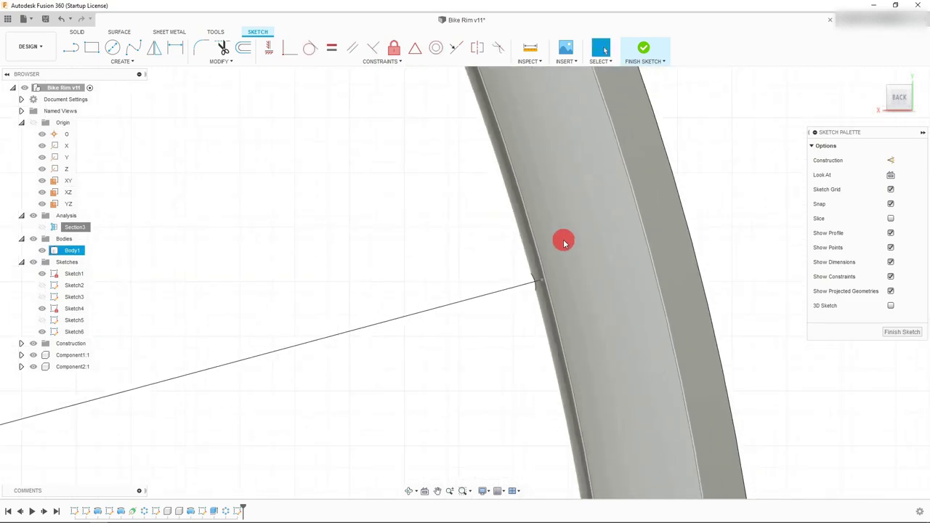
scroll(538, 277, up, 2)
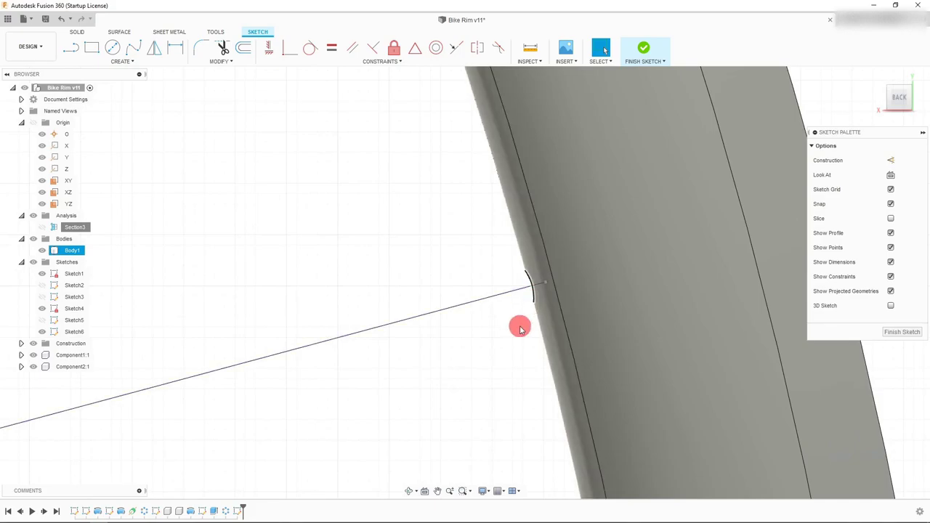
click(545, 282)
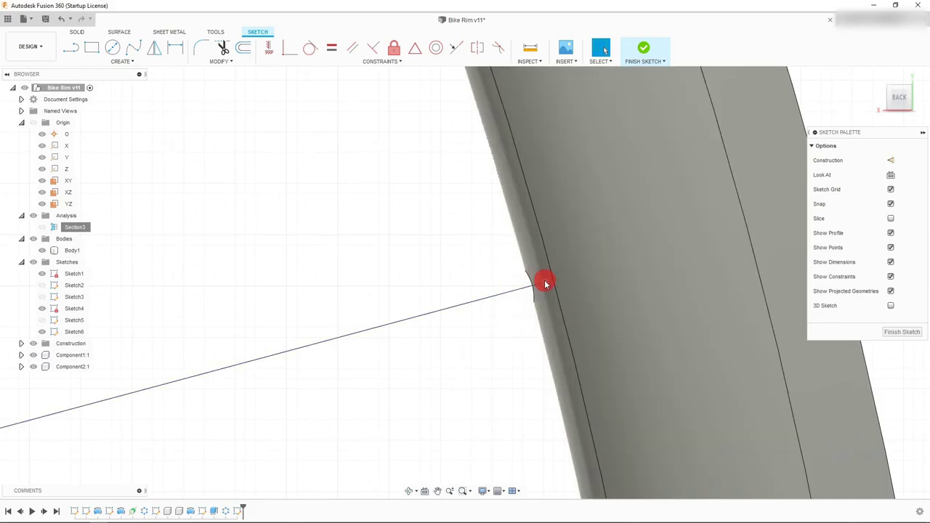
Step: Check both layout lines between hub and rim, and finish the sketch
scroll(618, 235, down, 3)
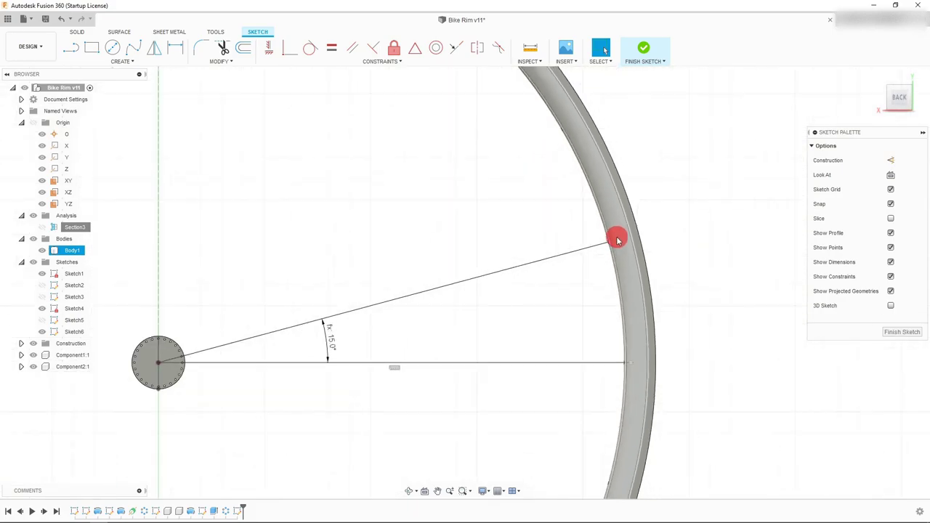
scroll(364, 312, up, 3)
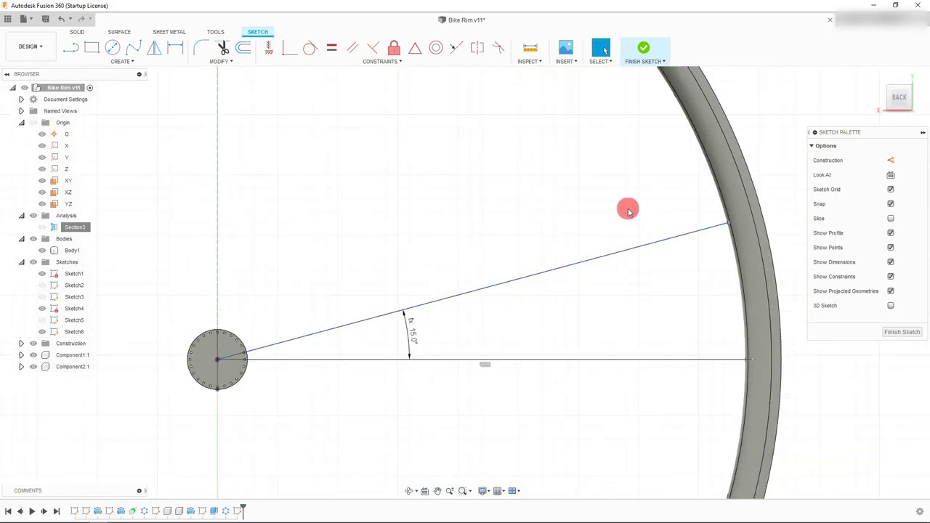
scroll(502, 305, down, 2)
scroll(349, 320, up, 2)
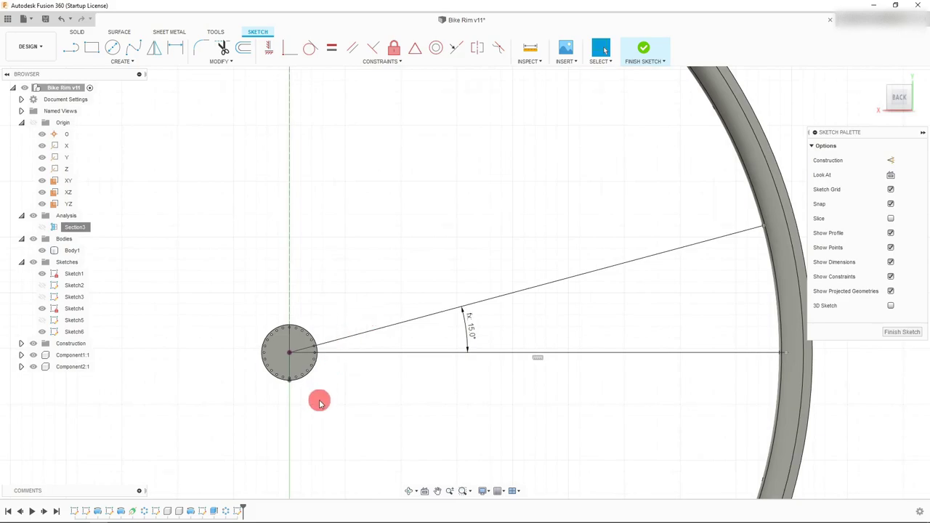
click(643, 49)
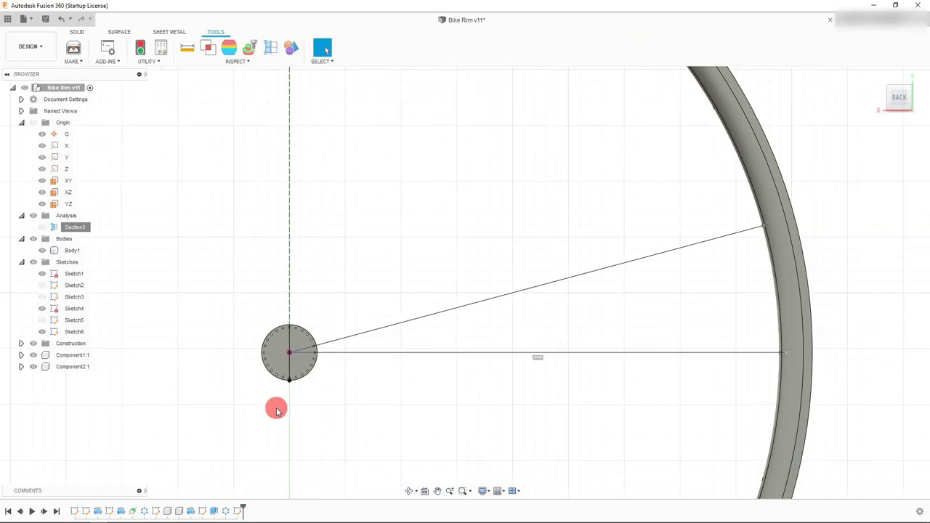
scroll(276, 410, up, 1)
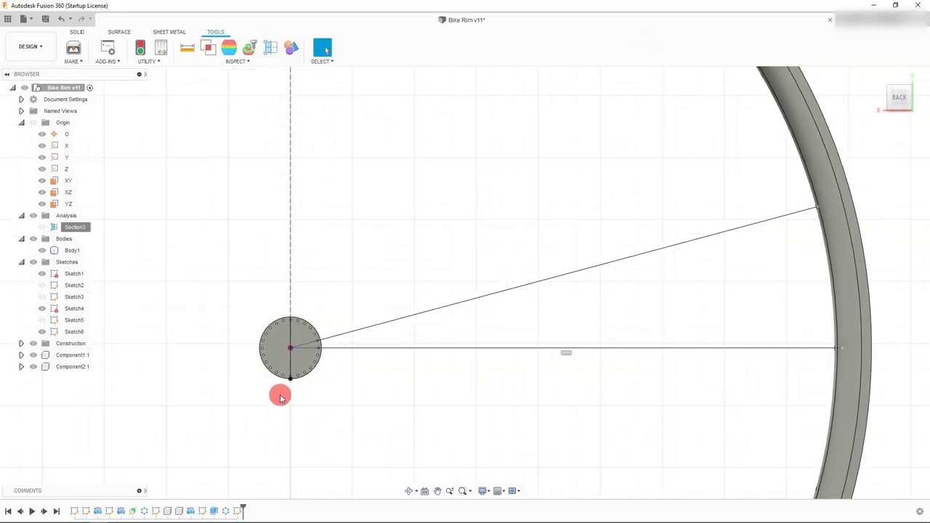
Step: Create a construction axis through the cylindrical hole just right of the lowest hole on the hub's front flange
click(76, 32)
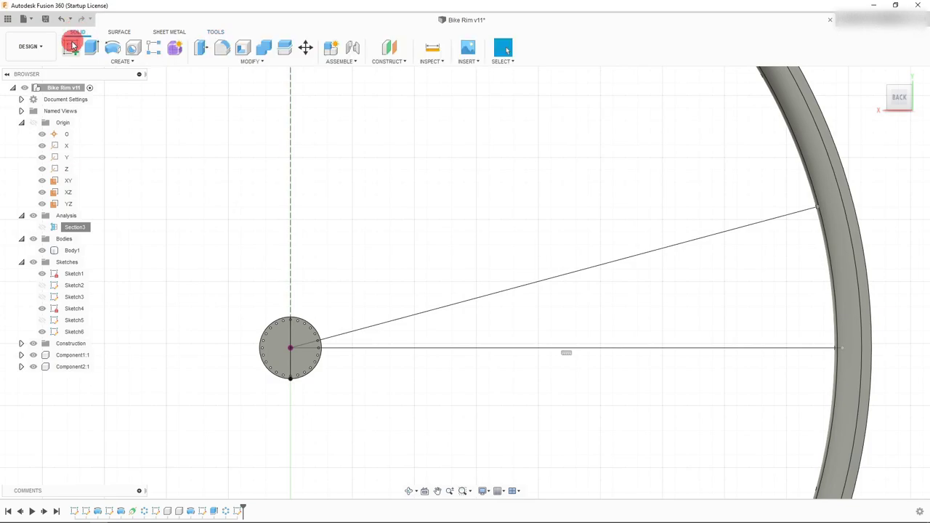
click(71, 51)
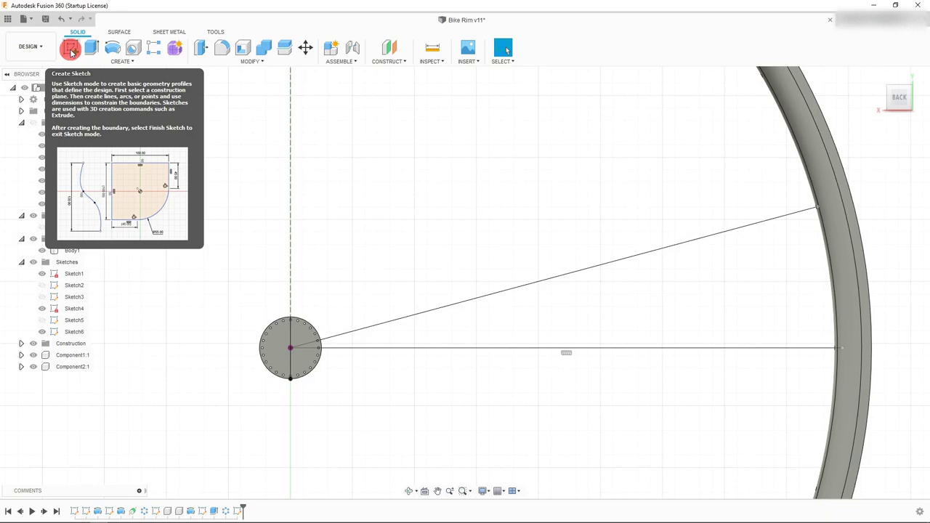
click(900, 91)
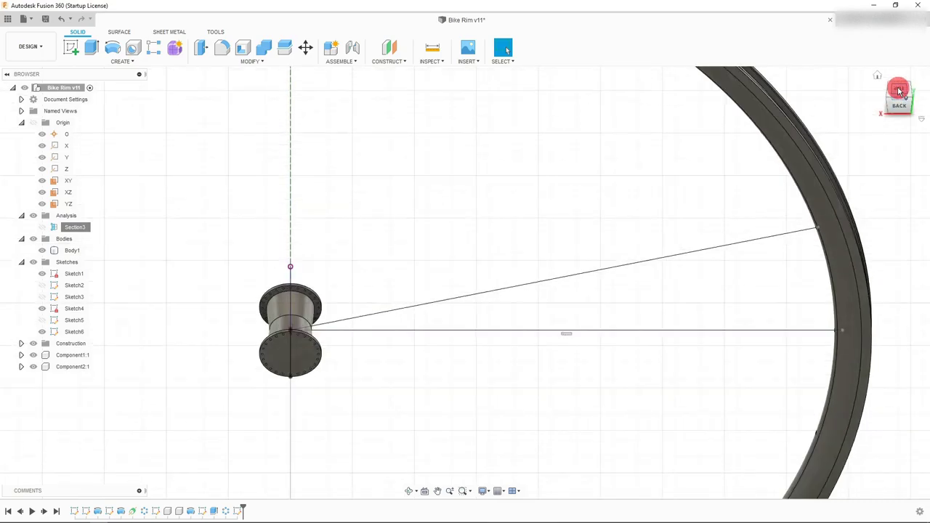
scroll(320, 364, up, 5)
scroll(304, 367, up, 10)
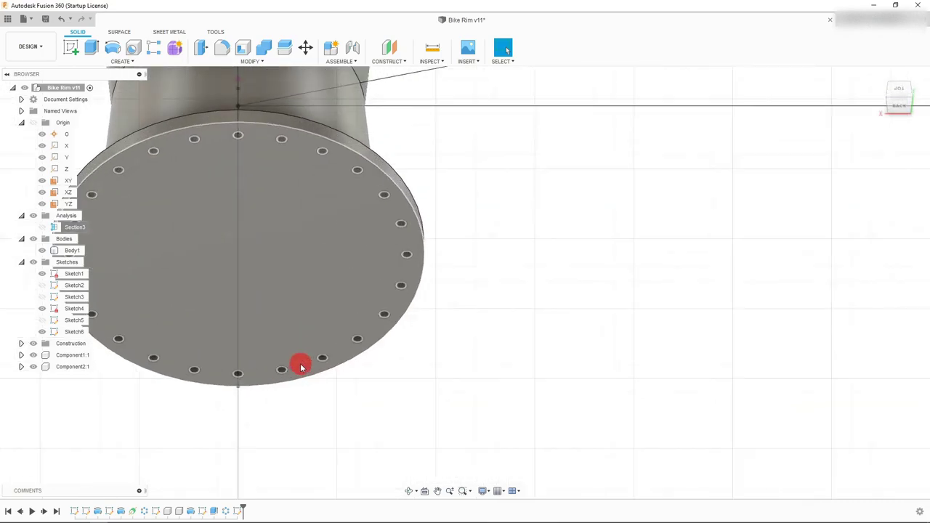
click(282, 374)
scroll(318, 381, down, 10)
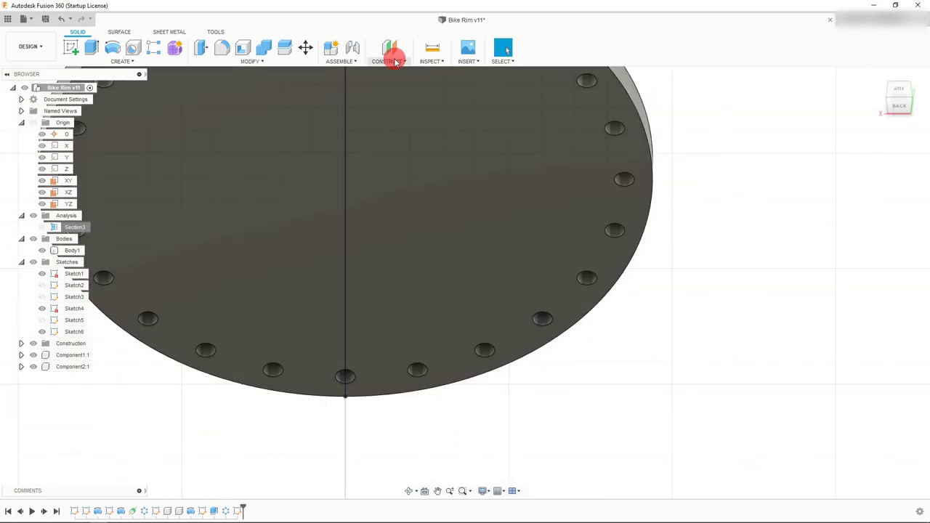
click(396, 62)
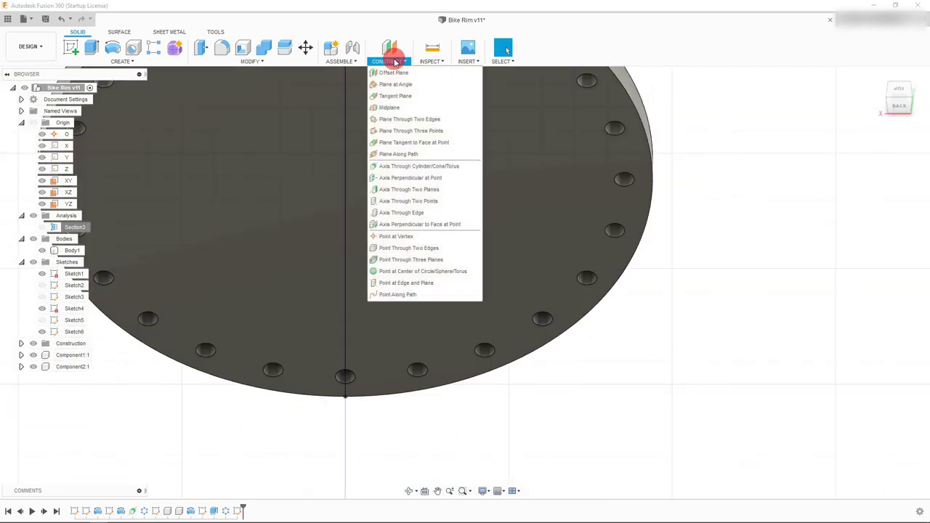
click(417, 170)
scroll(378, 384, up, 2)
scroll(432, 412, up, 5)
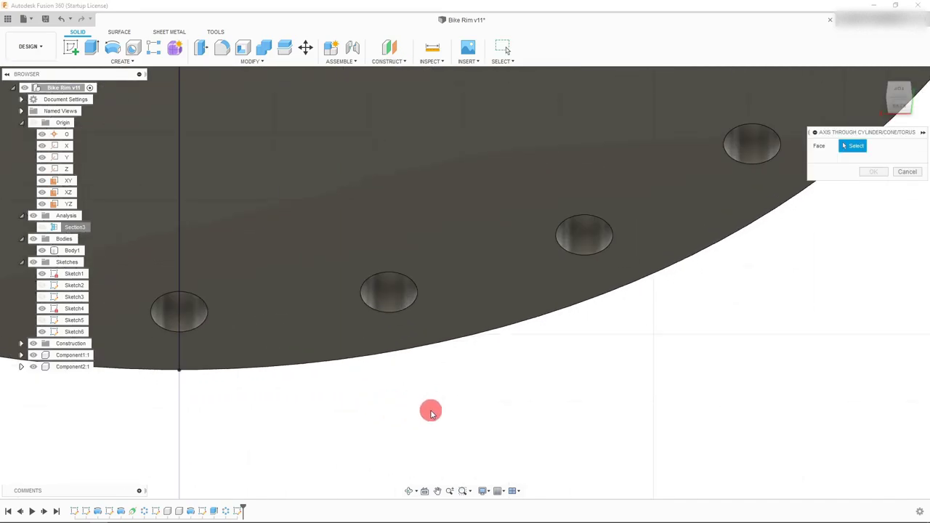
click(401, 297)
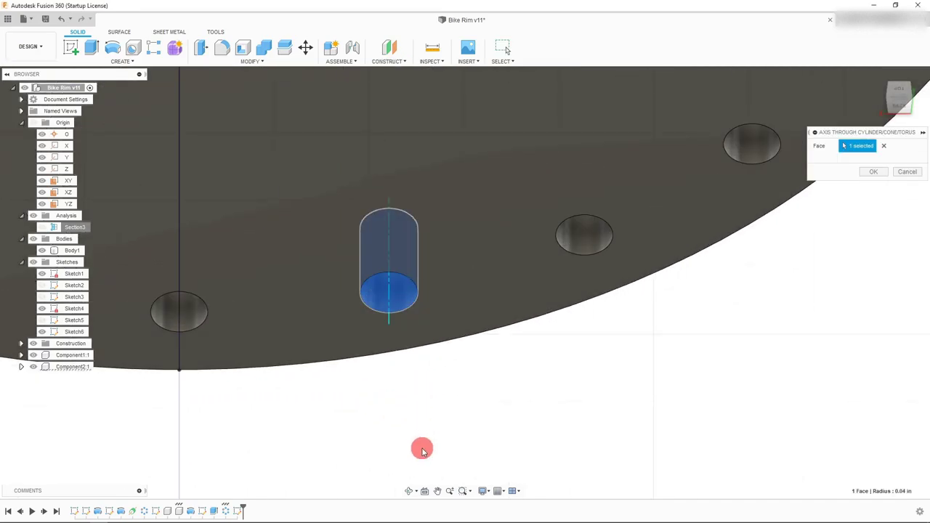
scroll(378, 421, down, 5)
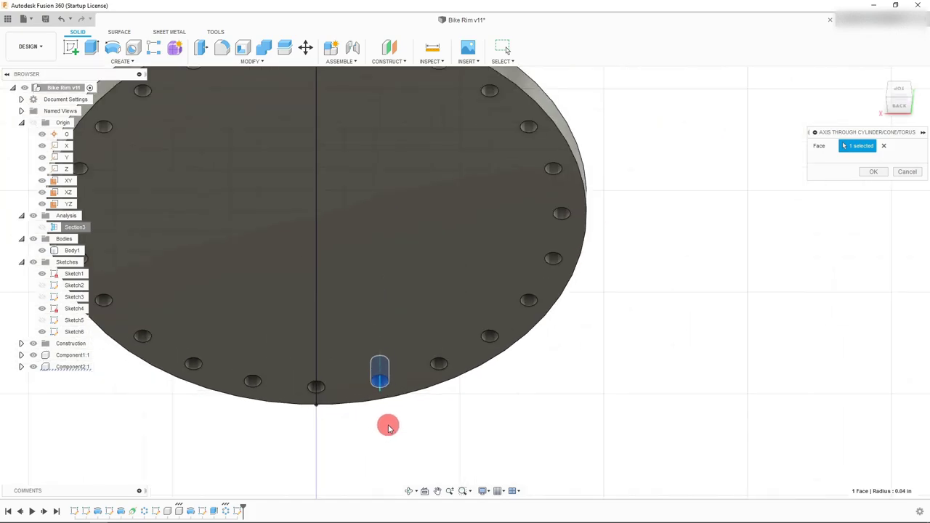
scroll(388, 427, down, 5)
scroll(386, 429, up, 6)
click(875, 172)
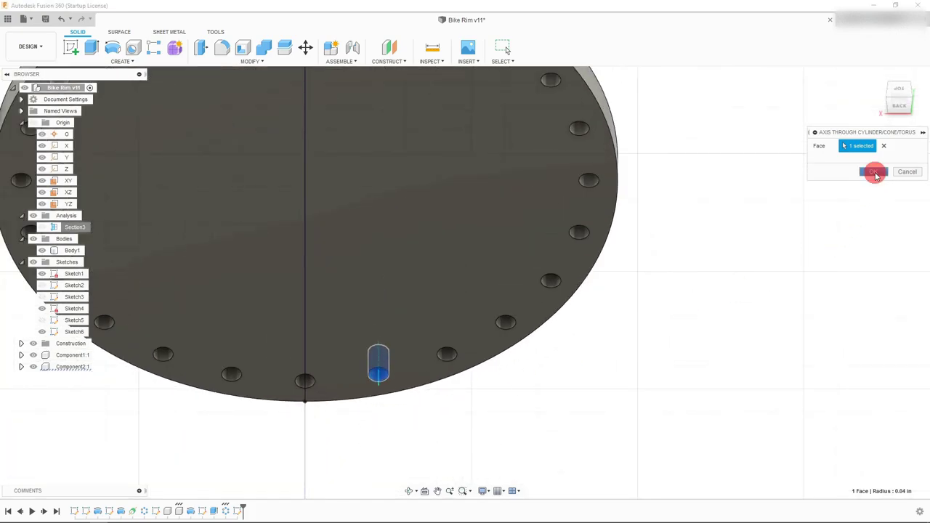
scroll(441, 373, down, 4)
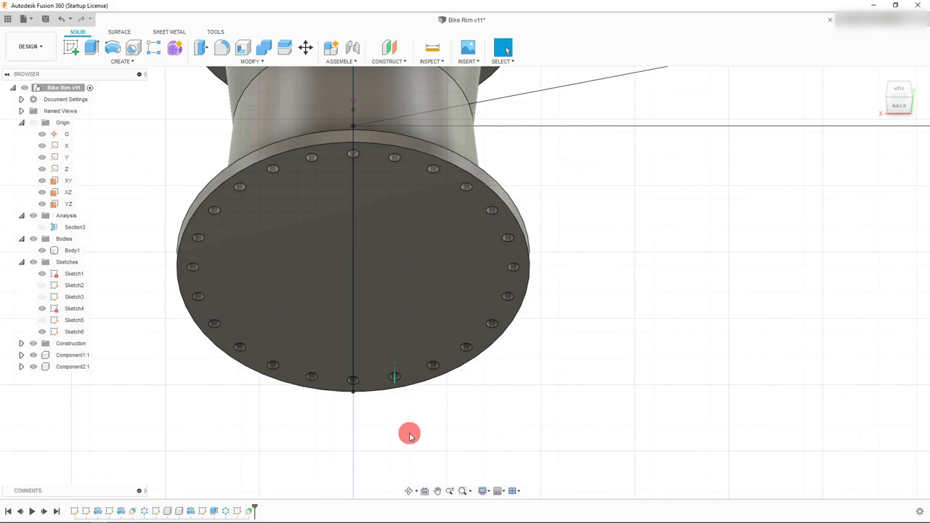
Step: Hide the hub component, Component2, leaving the construction axis exposed
scroll(410, 407, down, 5)
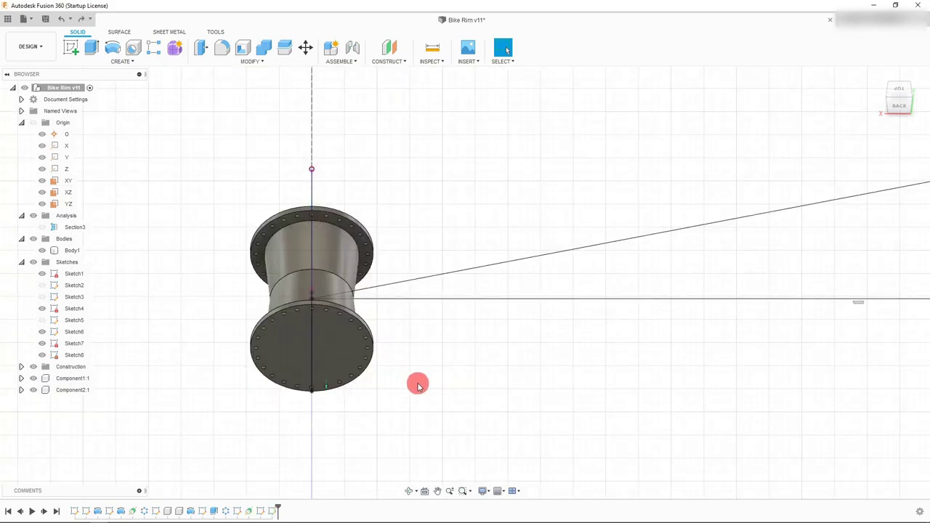
scroll(407, 382, up, 3)
scroll(283, 324, up, 1)
click(283, 327)
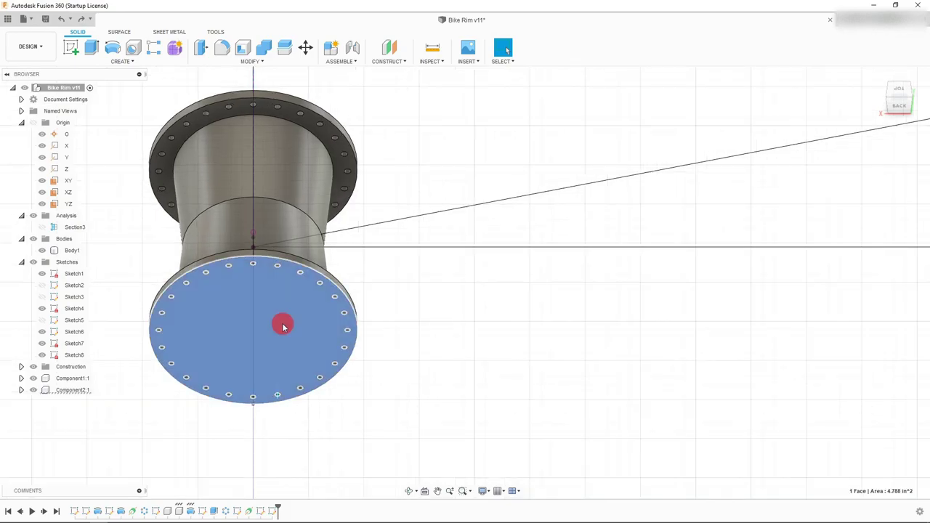
click(513, 344)
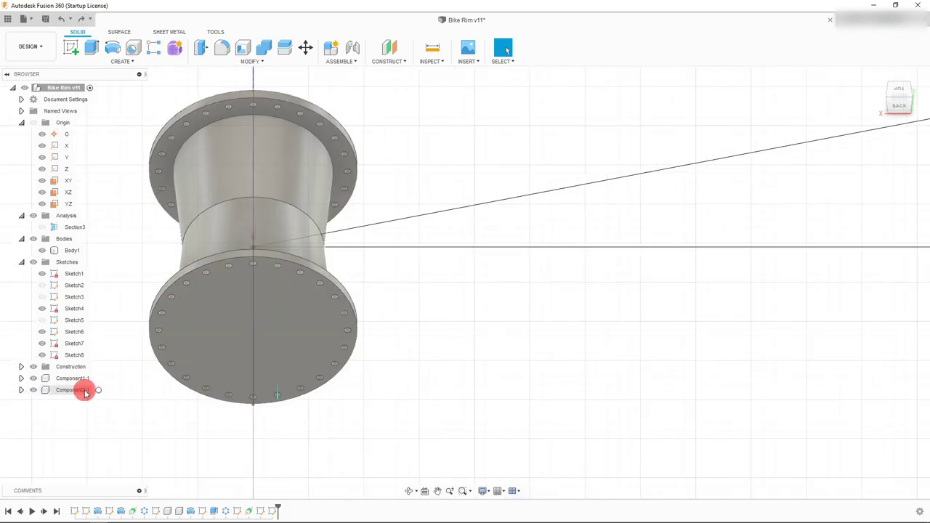
click(83, 390)
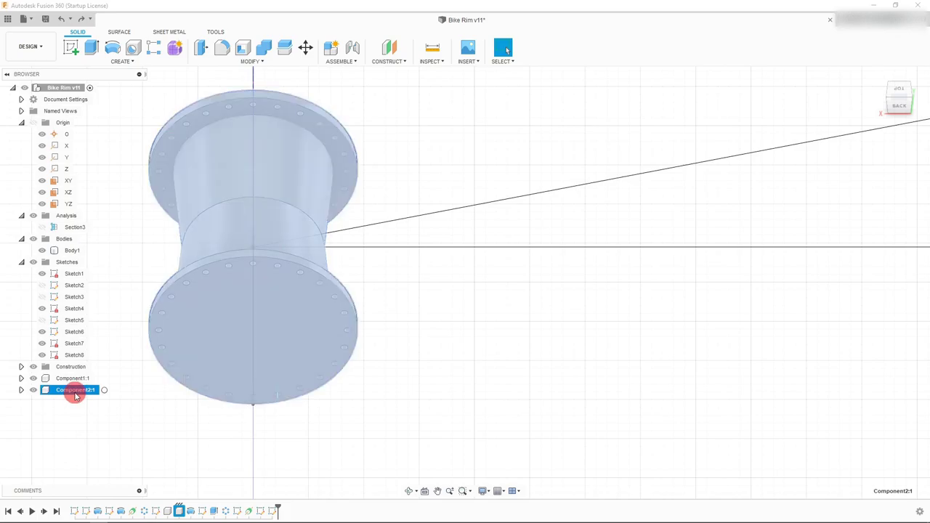
right_click(75, 395)
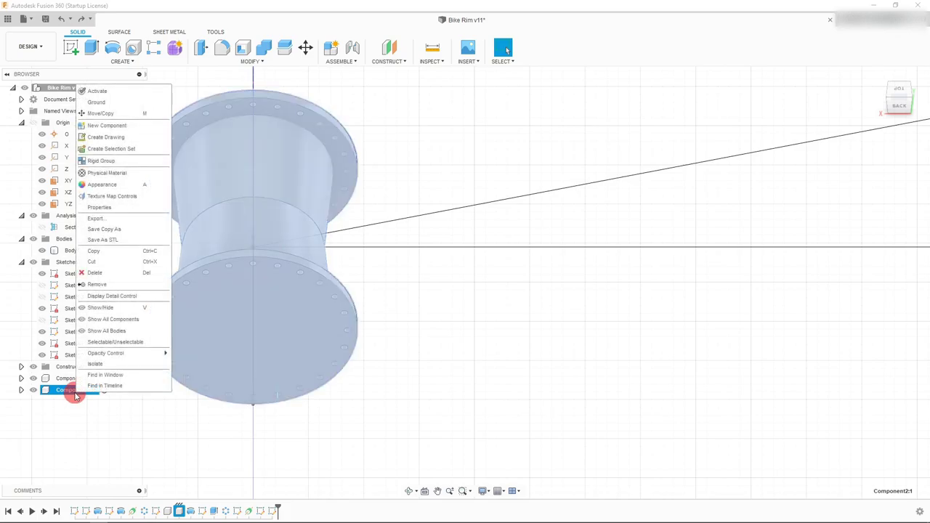
click(102, 307)
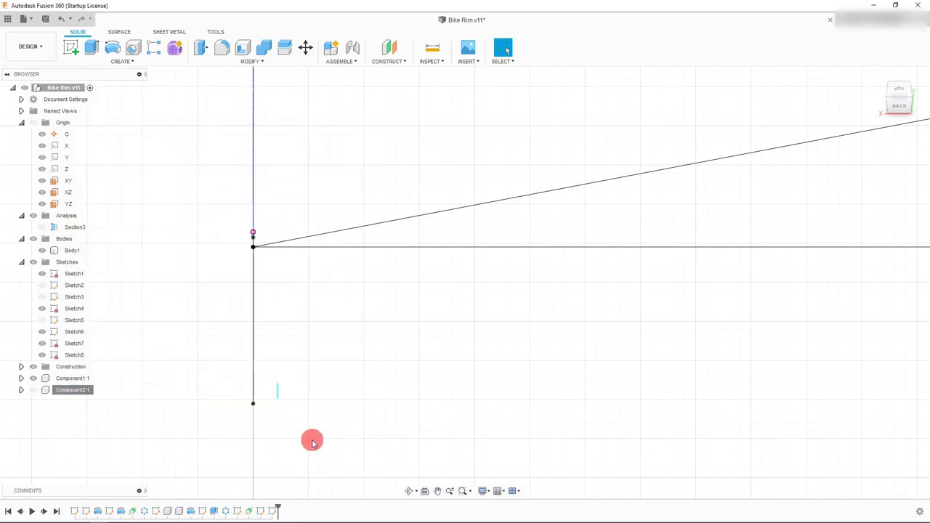
Step: Create a Plane at Angle through the hub hole's construction axis, with its angle set to -360/d19
scroll(291, 412, up, 3)
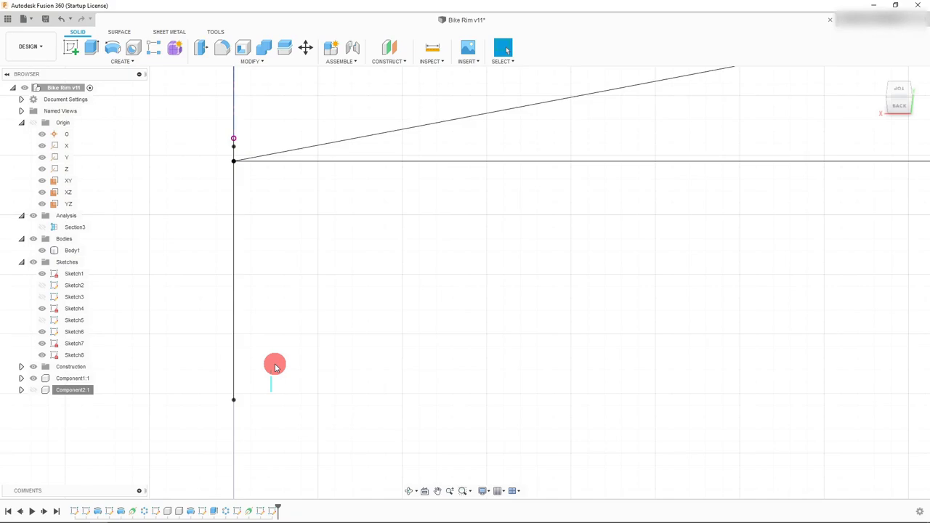
scroll(301, 388, down, 1)
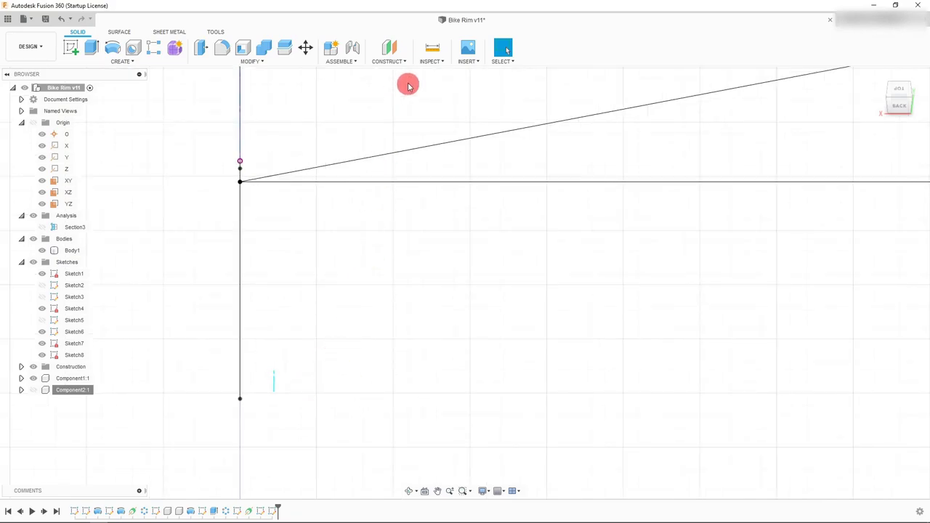
click(400, 62)
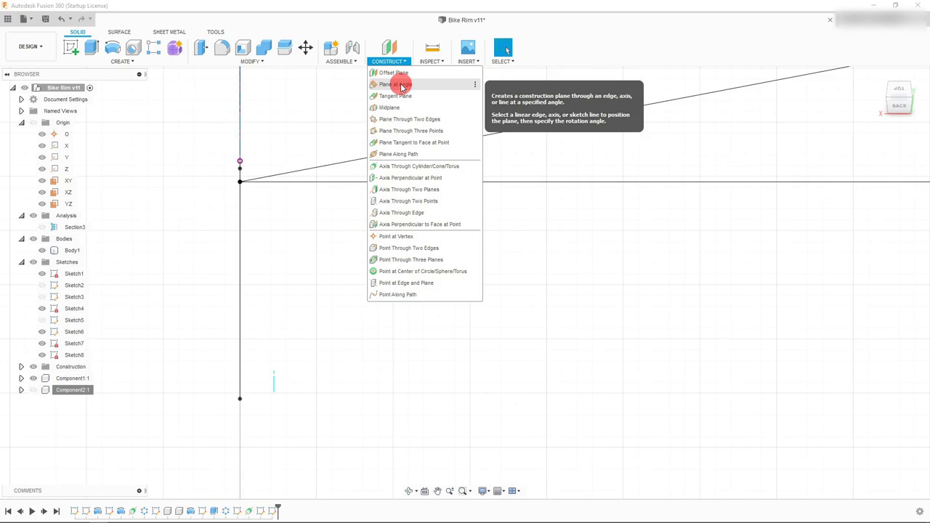
click(401, 86)
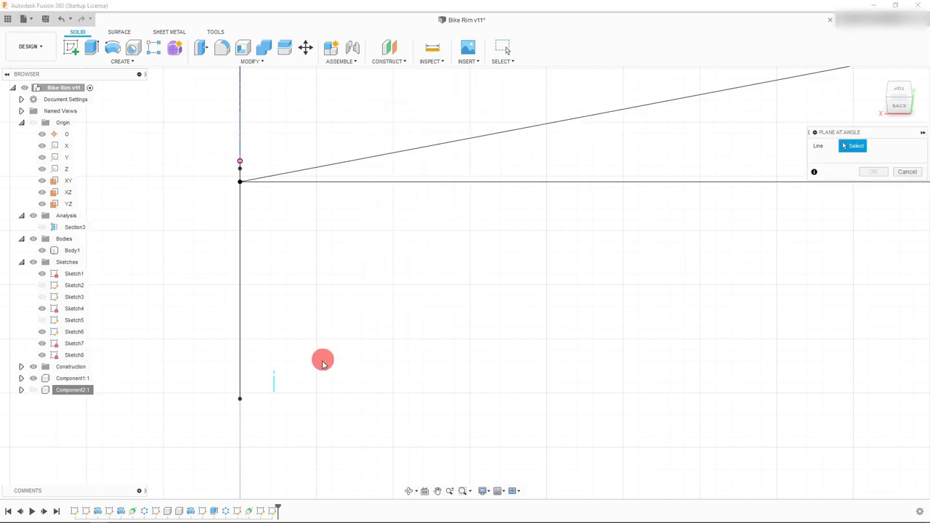
click(274, 380)
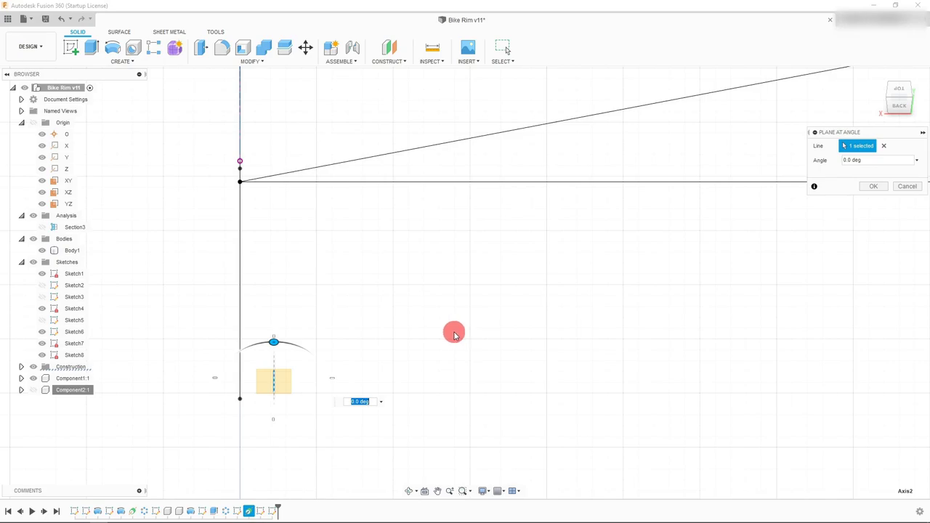
text(360)
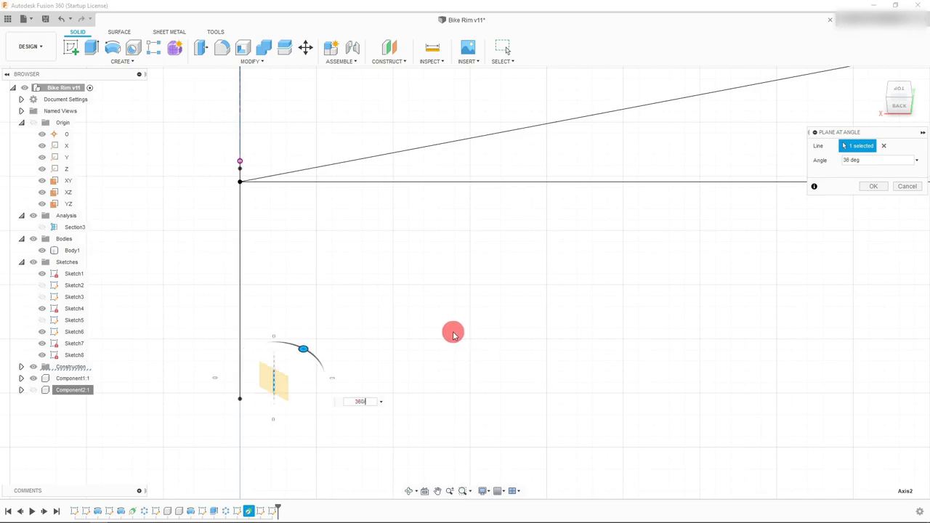
text(/d19)
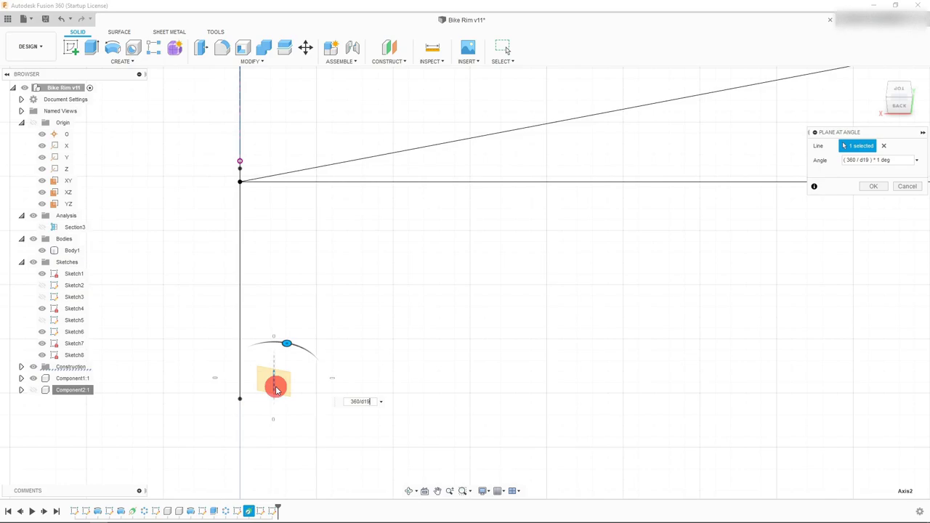
click(359, 404)
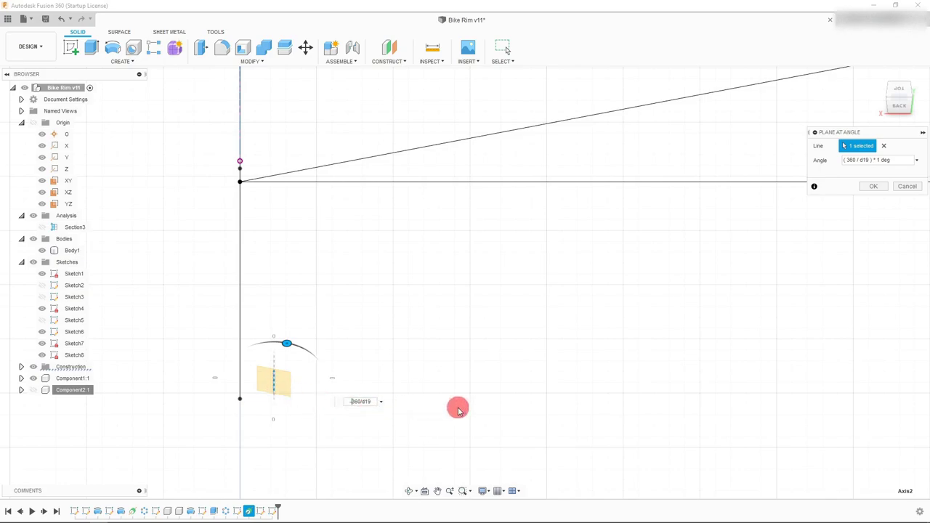
text(-)
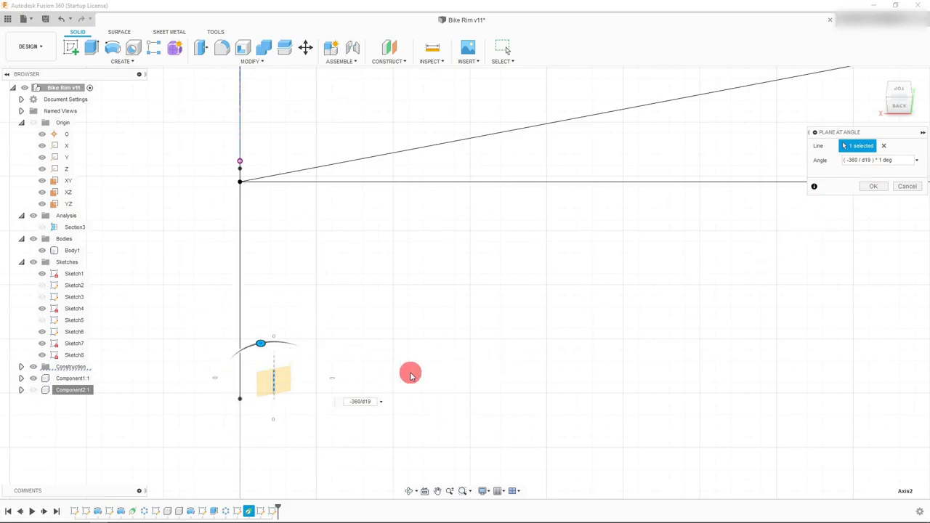
scroll(370, 425, up, 2)
scroll(369, 426, down, 2)
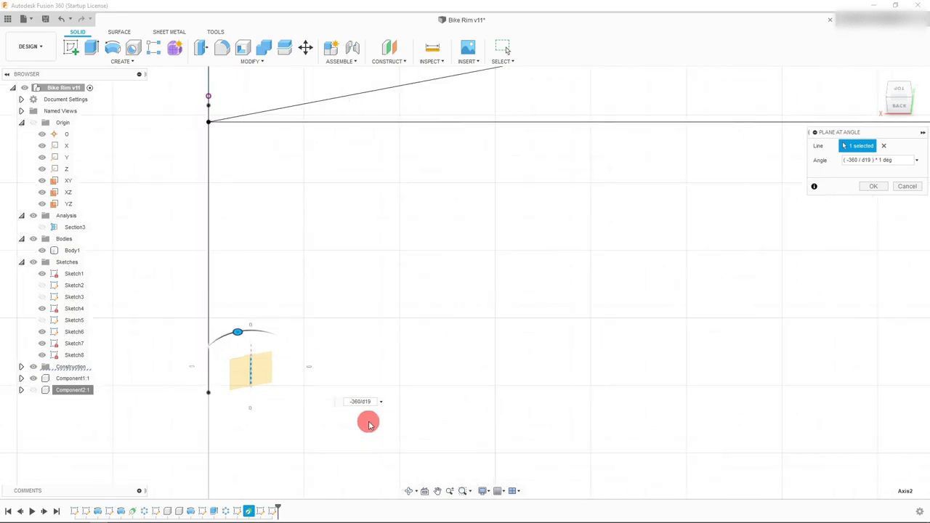
click(873, 187)
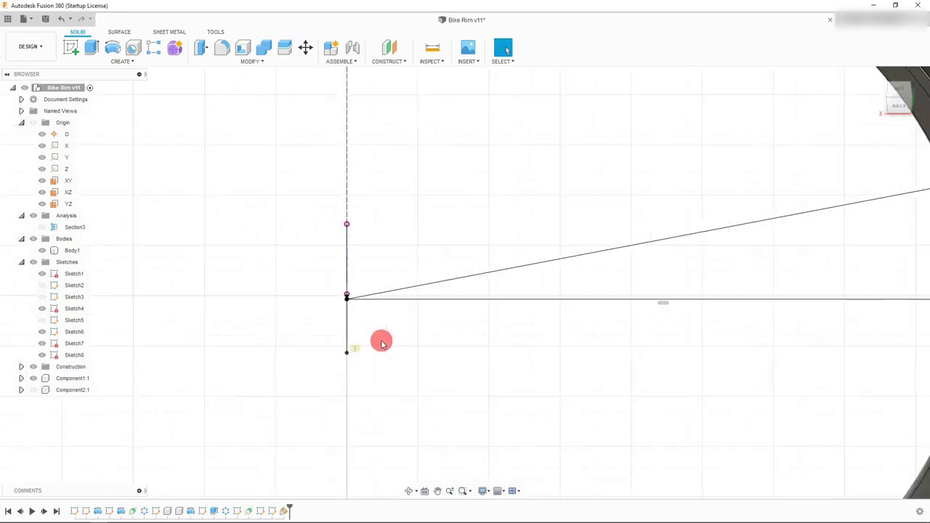
Step: Show the hub component, Component2, again
scroll(383, 343, down, 2)
scroll(383, 343, up, 3)
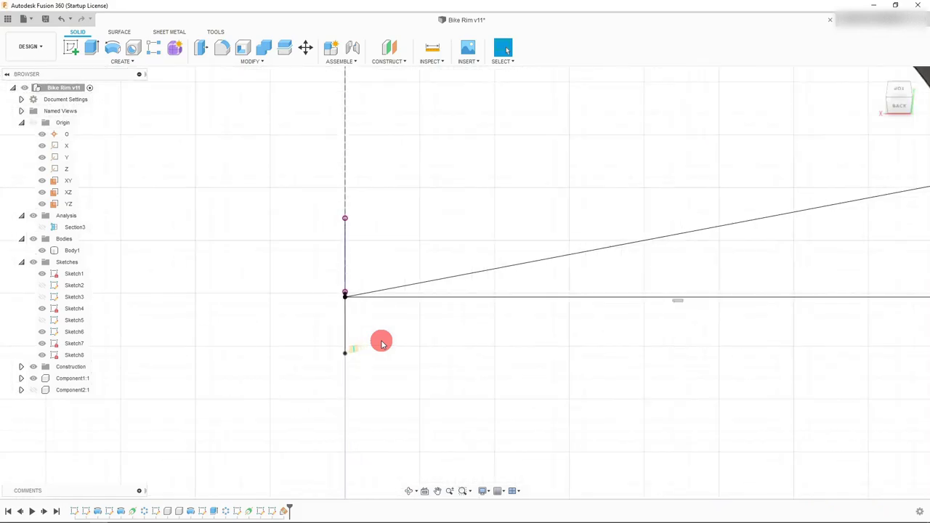
scroll(383, 343, down, 3)
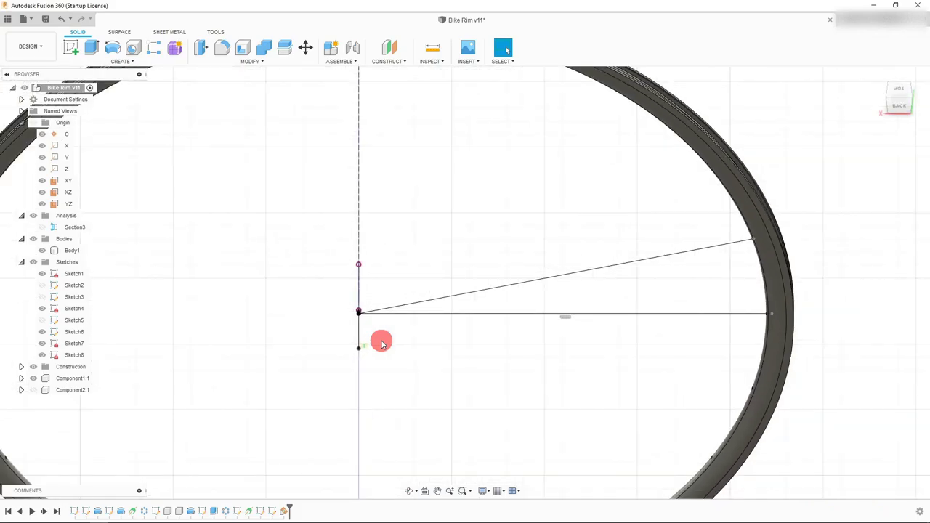
scroll(383, 343, up, 2)
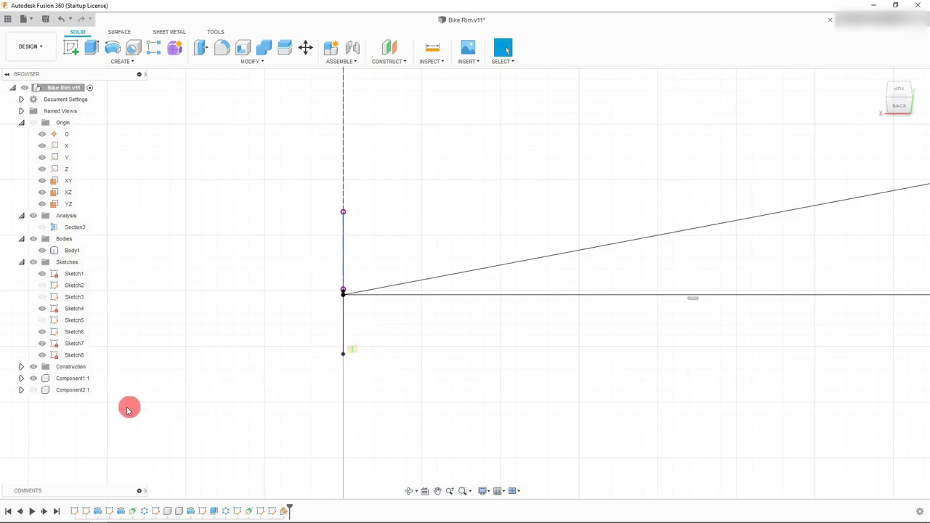
click(80, 391)
right_click(80, 391)
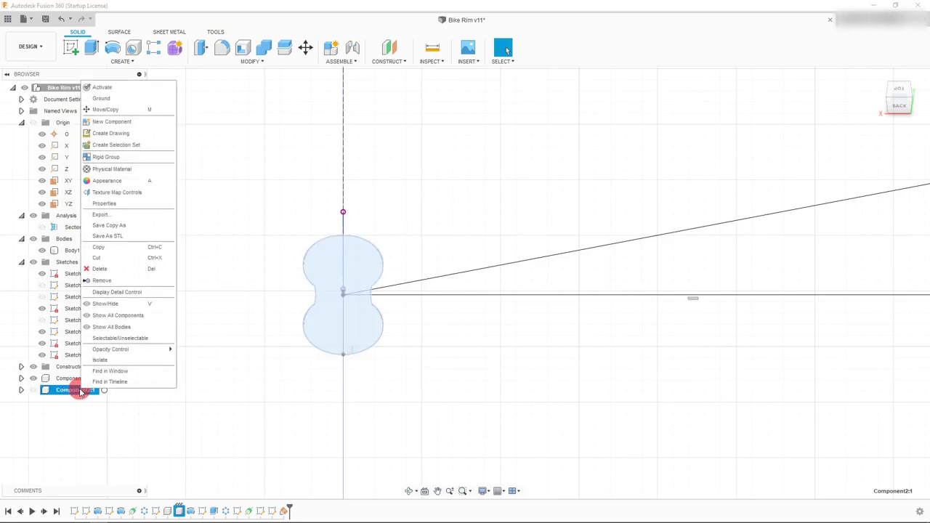
click(114, 308)
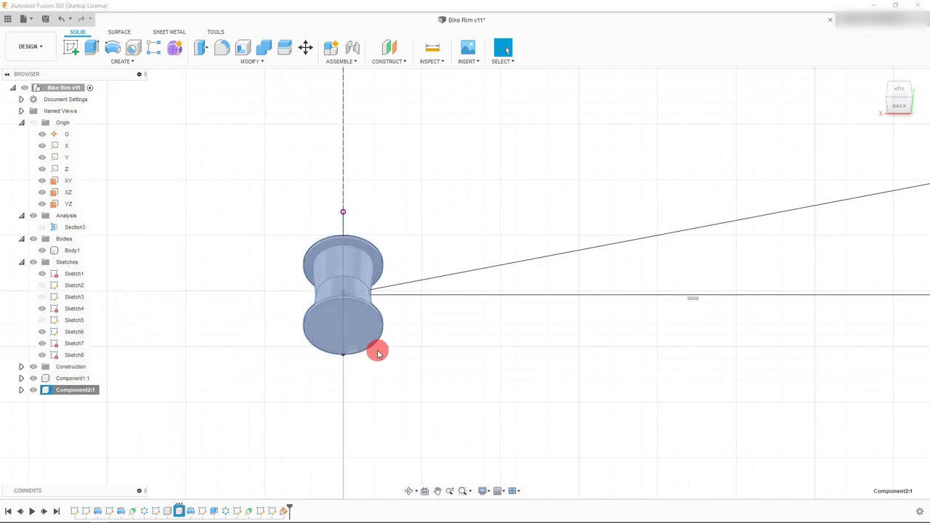
Step: Start a new sketch on the angled construction plane at the hub flange hole
scroll(367, 347, up, 10)
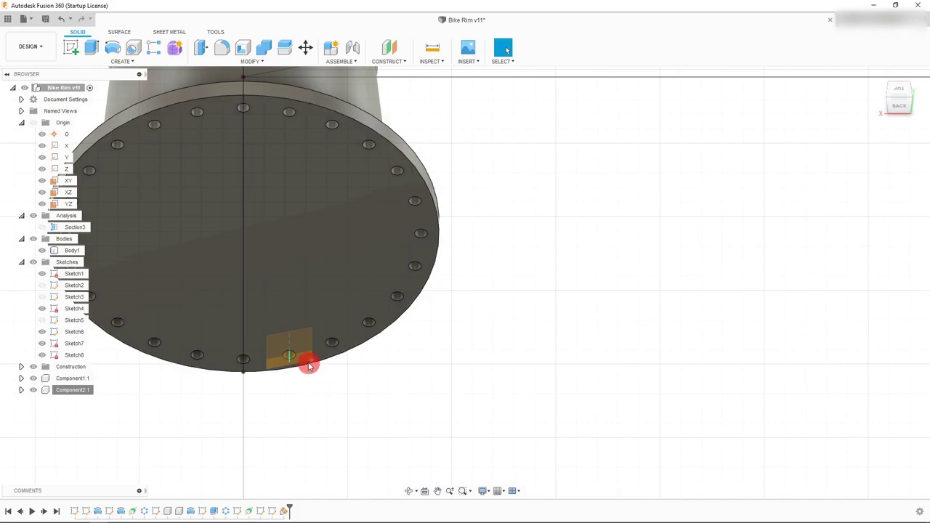
click(297, 356)
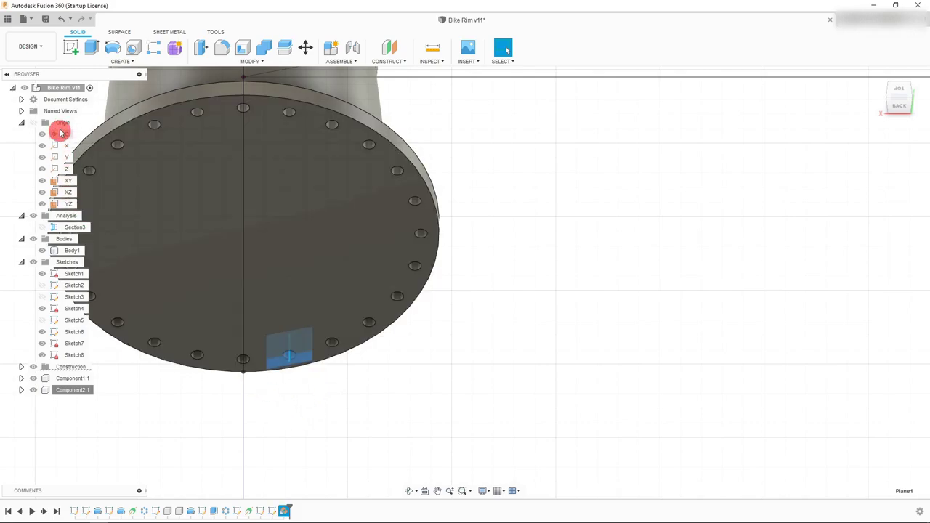
click(72, 50)
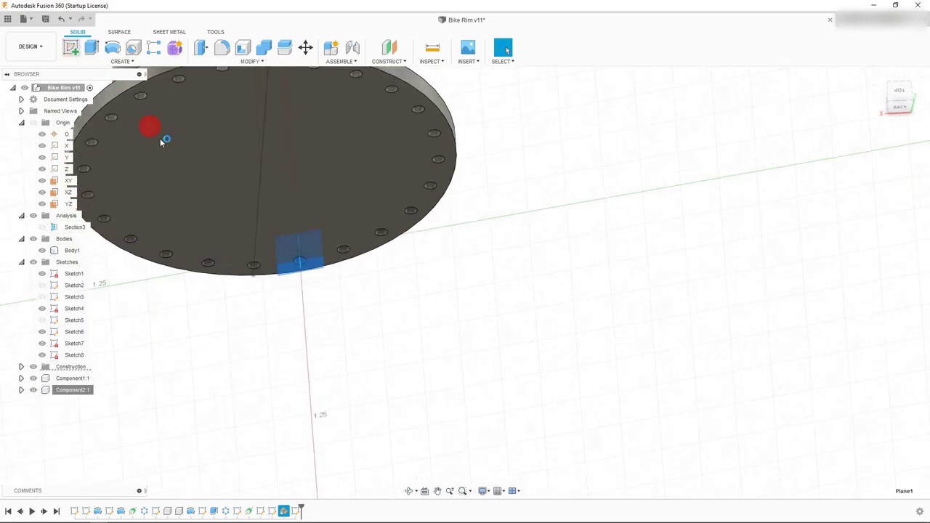
scroll(366, 327, up, 5)
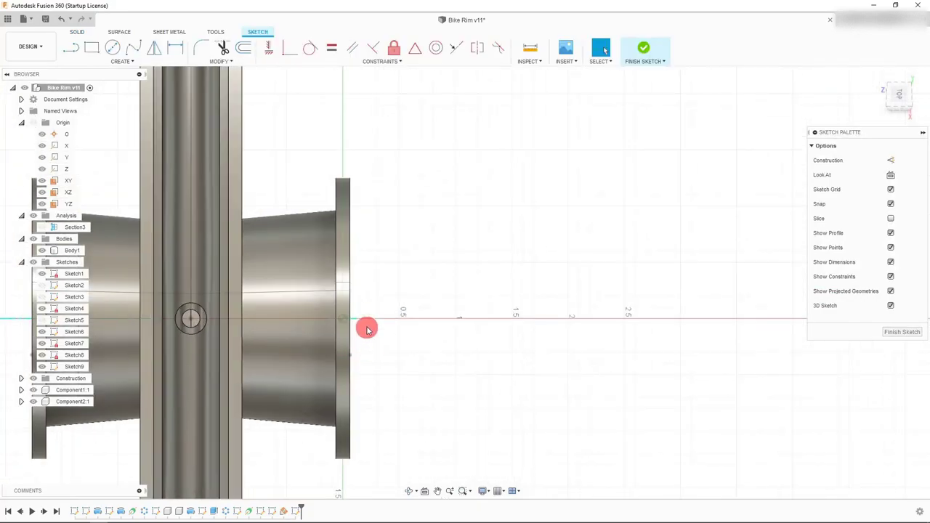
scroll(368, 313, down, 8)
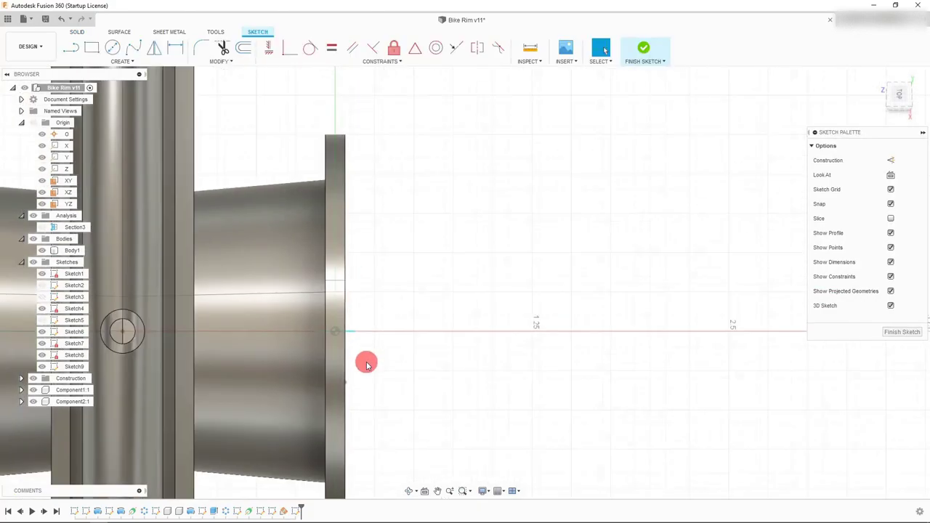
scroll(369, 366, up, 6)
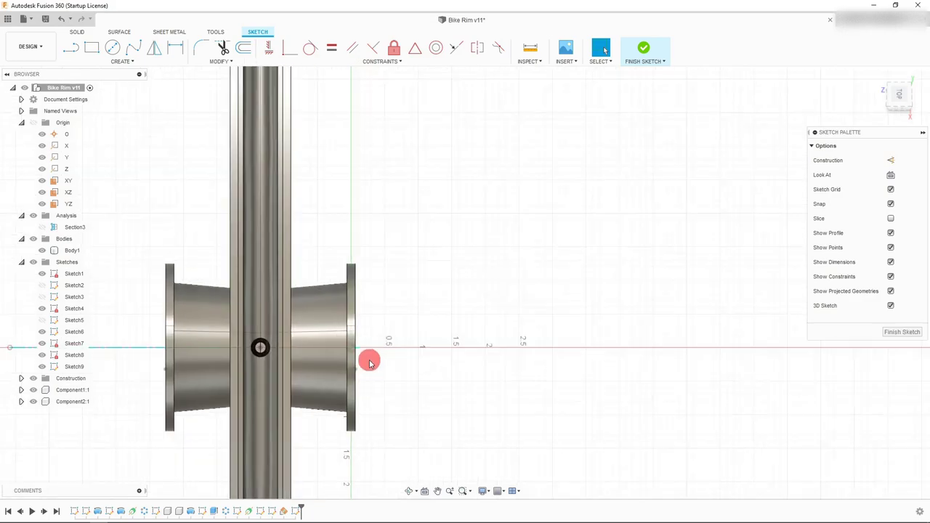
scroll(385, 392, down, 2)
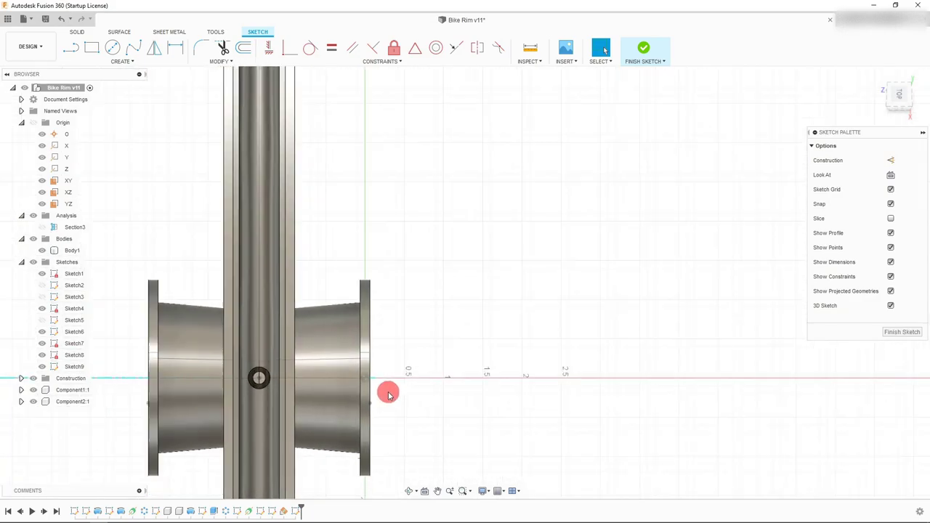
scroll(387, 395, down, 2)
scroll(392, 400, up, 1)
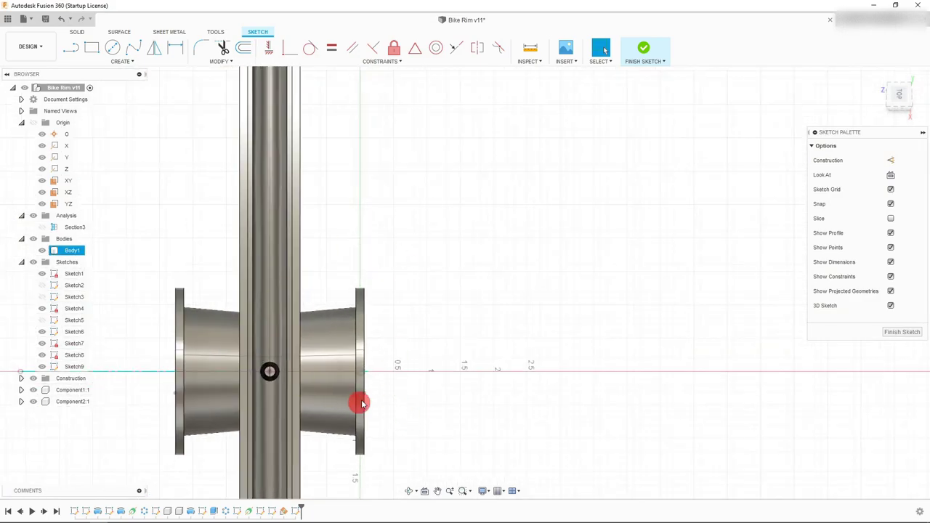
Step: Create a Section Analysis through the hub and rim on the angled plane, Plane1, at 0.00 in distance
click(221, 30)
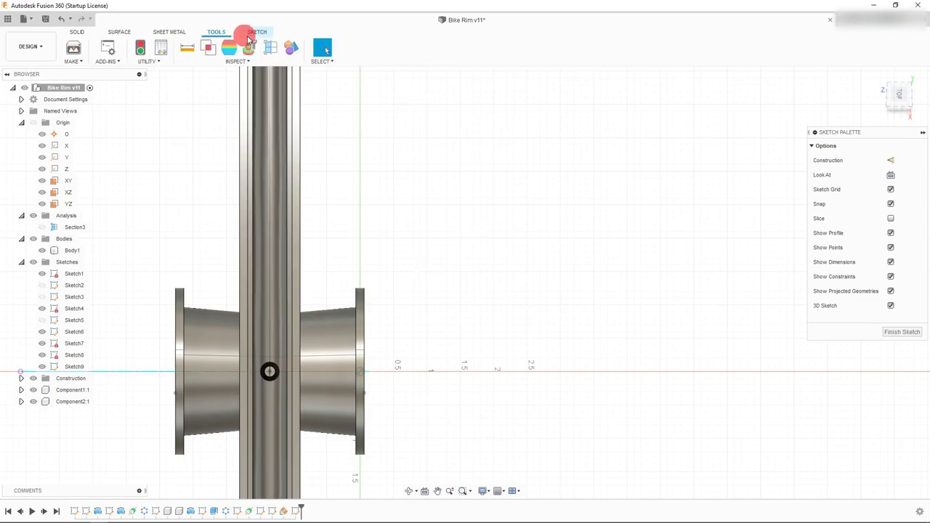
click(271, 47)
click(193, 234)
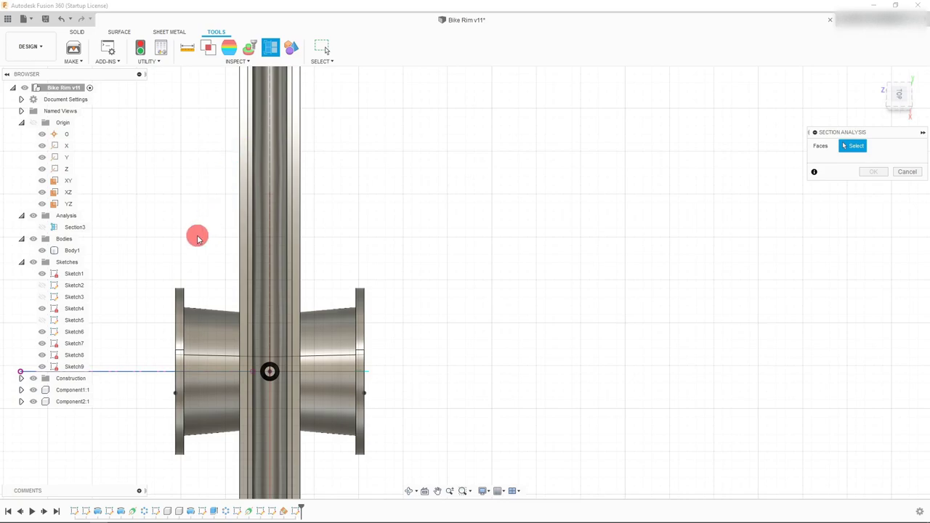
click(67, 378)
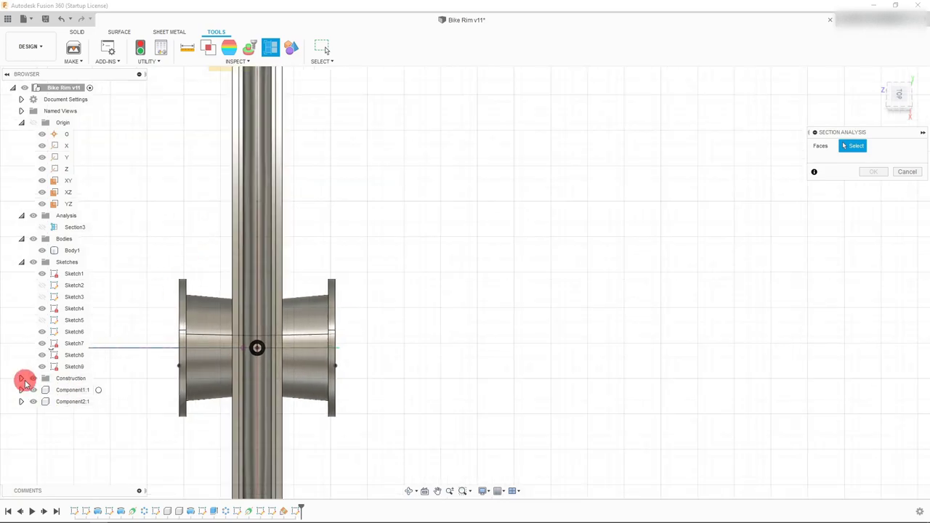
click(21, 378)
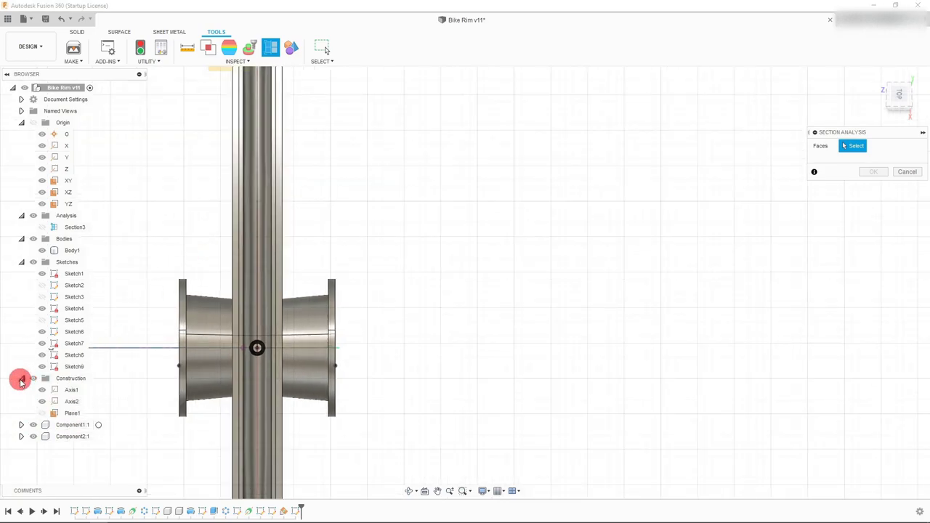
click(45, 381)
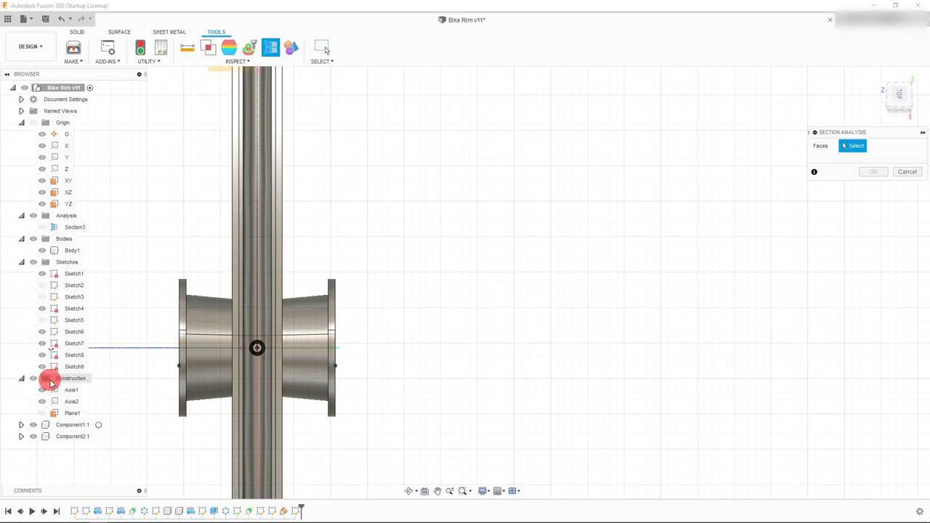
click(61, 413)
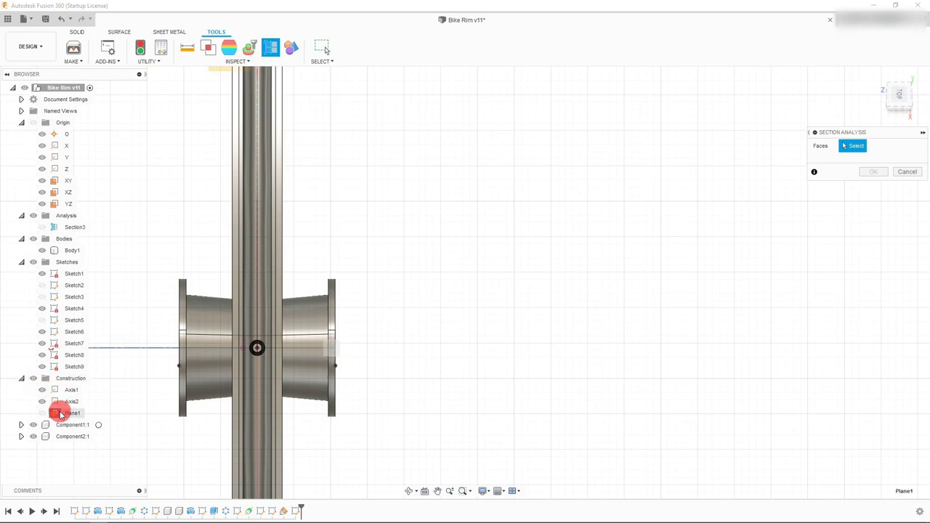
scroll(347, 339, up, 5)
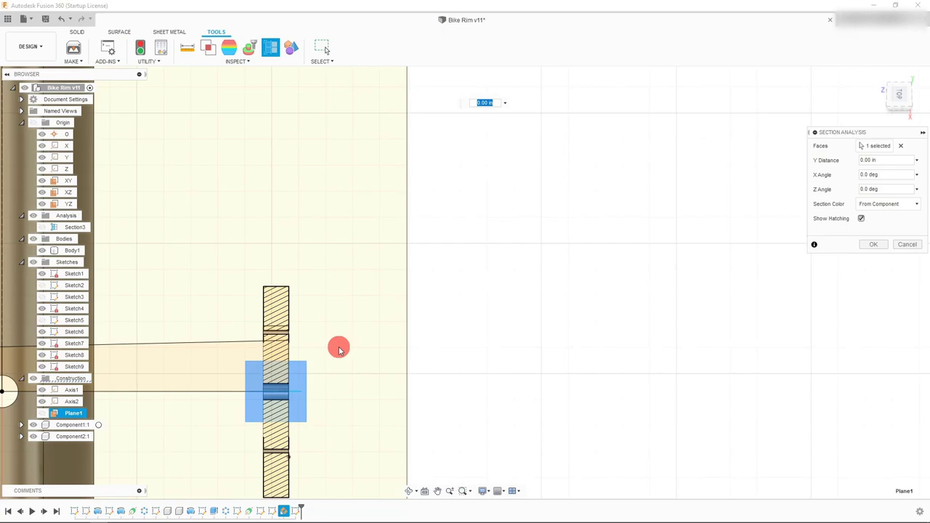
scroll(344, 329, down, 3)
scroll(344, 329, down, 2)
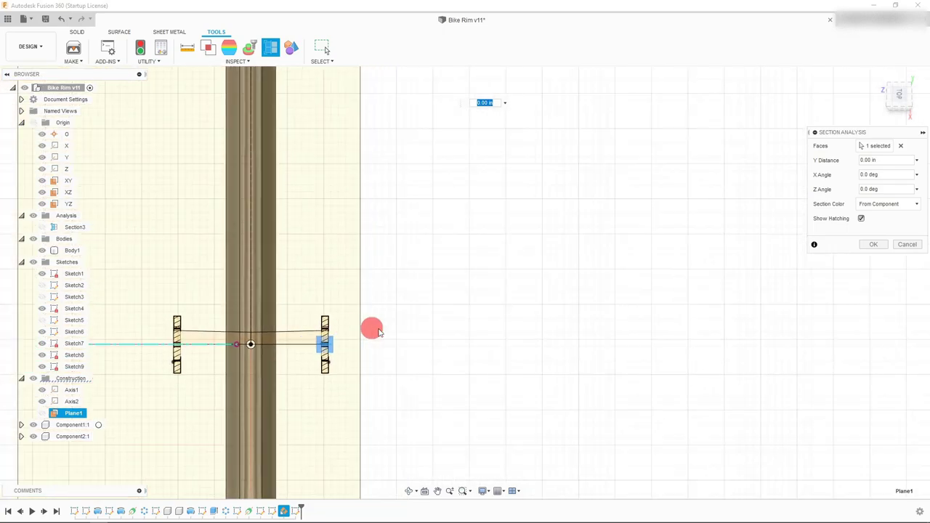
click(873, 244)
Step: Draw a short vertical line beside the flange's inner face down to the hole's axis, continuing horizontally about 0.17 in through the hole
scroll(381, 434, down, 4)
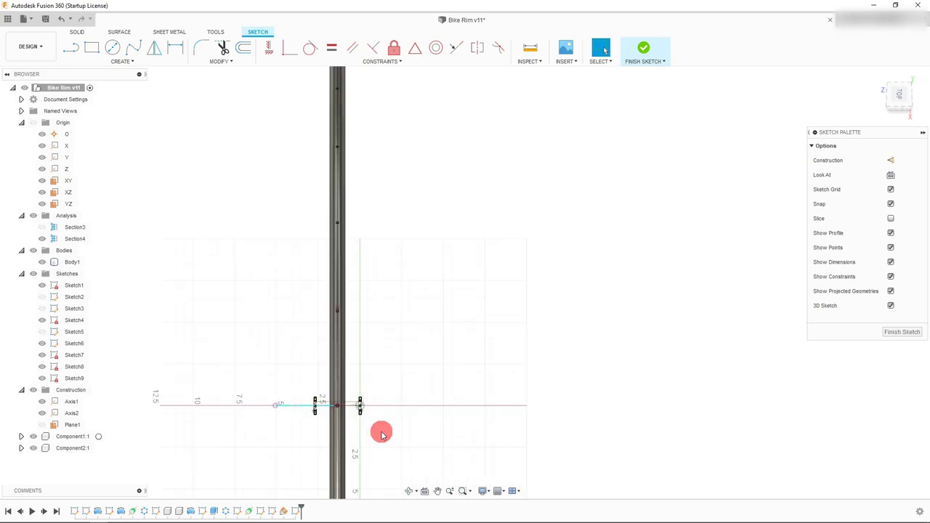
scroll(374, 409, up, 6)
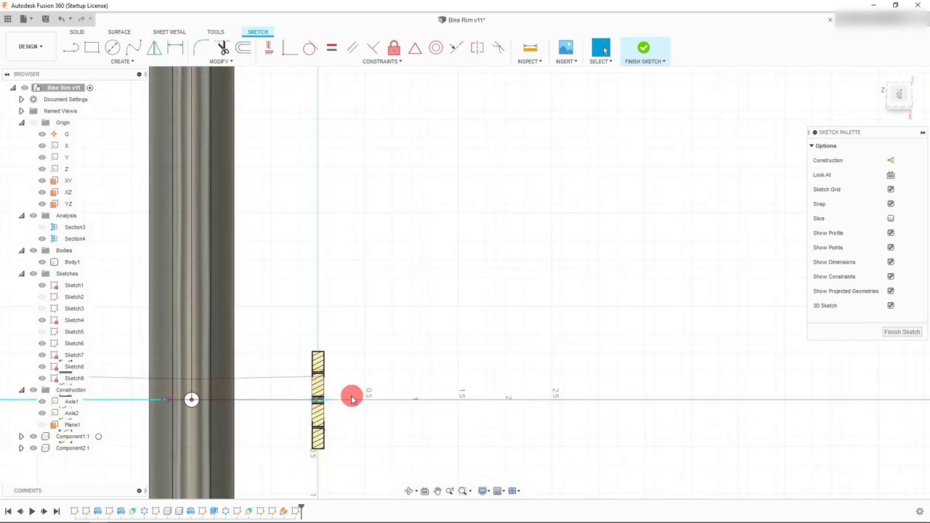
scroll(327, 402, up, 5)
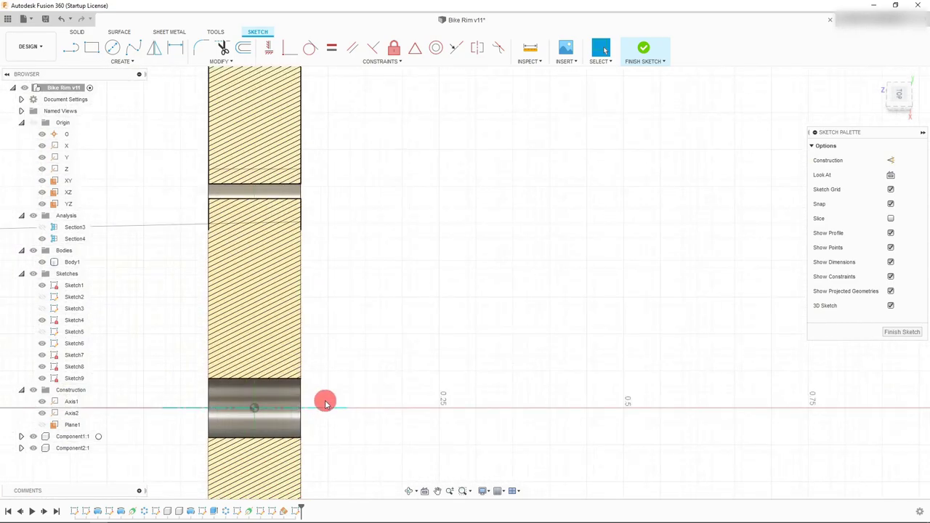
click(70, 50)
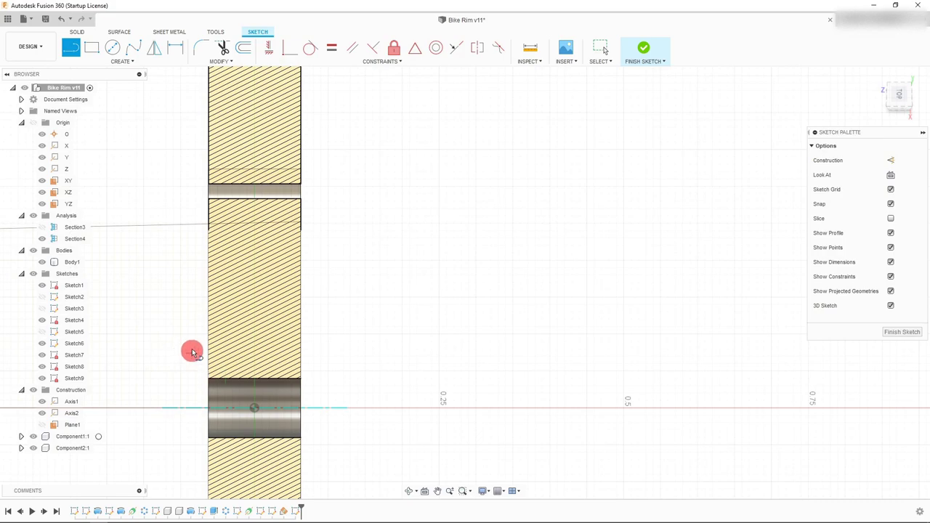
click(196, 298)
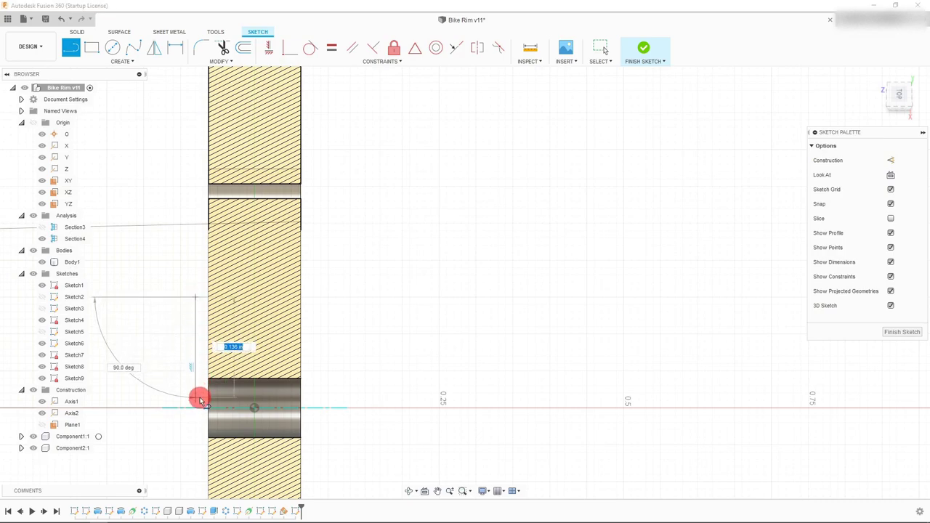
click(195, 408)
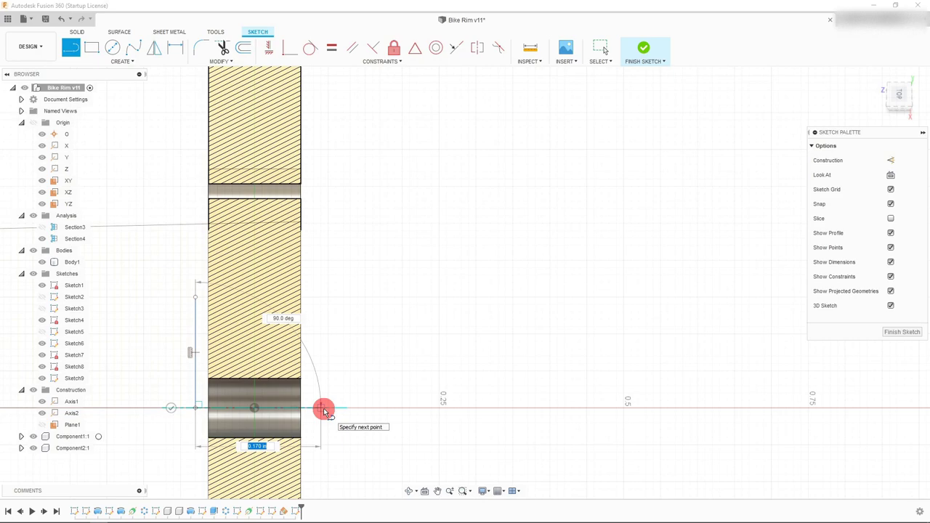
Step: Continue the spoke path with a sloping line about 22.33 in long from the flange's outer side to inside the rim's cross-section, ending the chain
scroll(324, 412, down, 5)
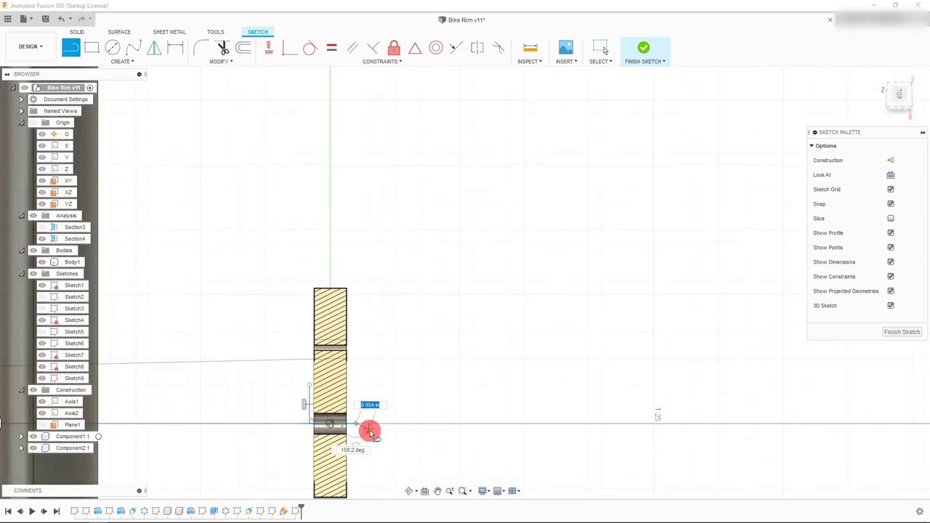
scroll(369, 432, down, 5)
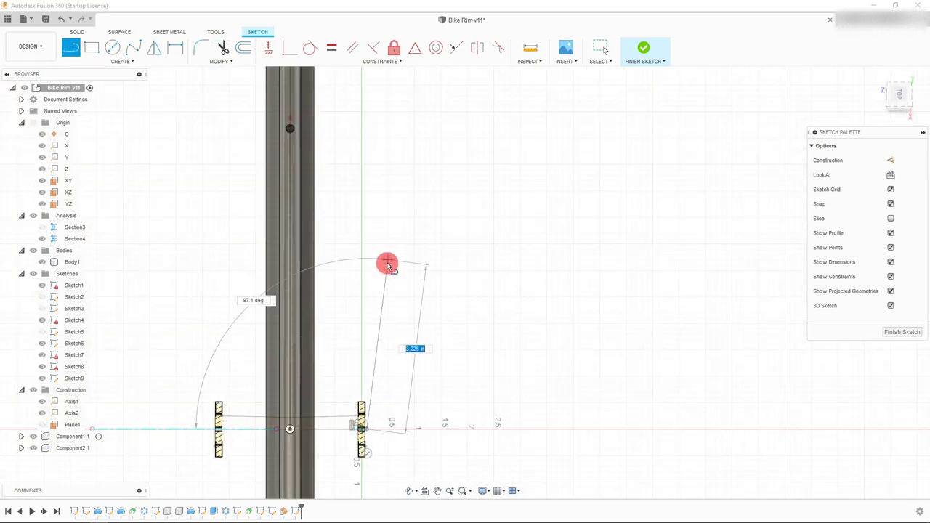
scroll(388, 265, down, 5)
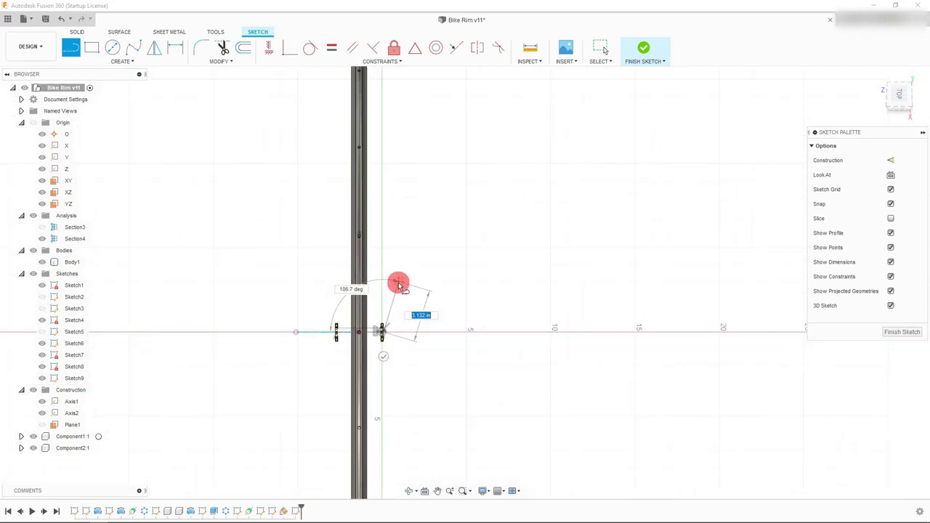
scroll(397, 295, up, 5)
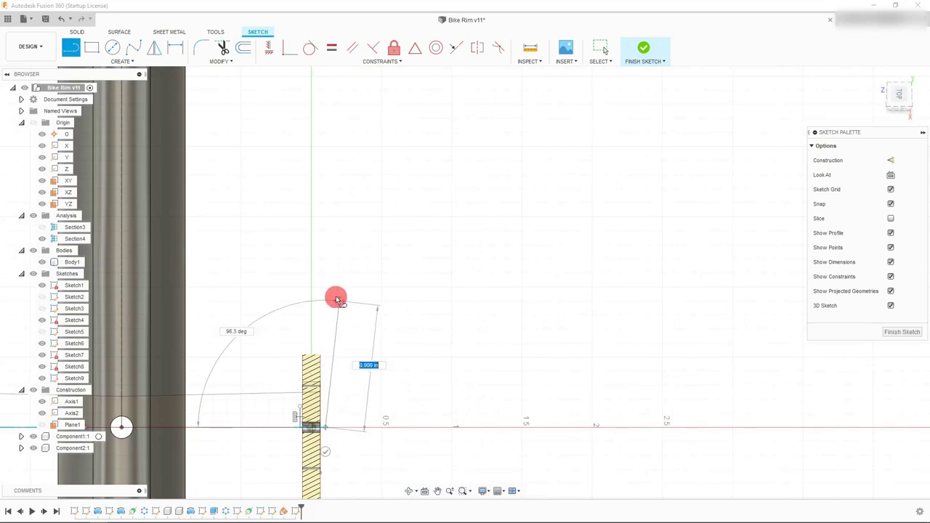
scroll(336, 299, down, 12)
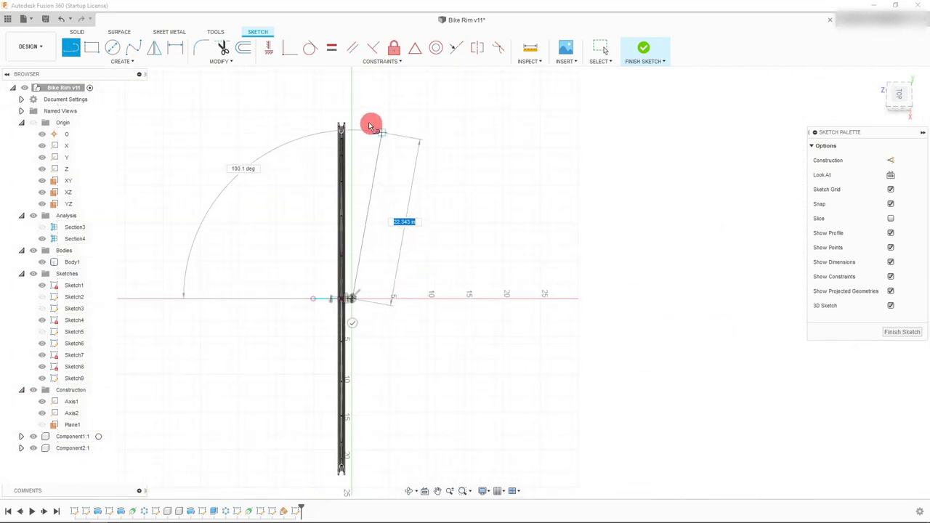
scroll(370, 126, up, 4)
scroll(349, 116, up, 5)
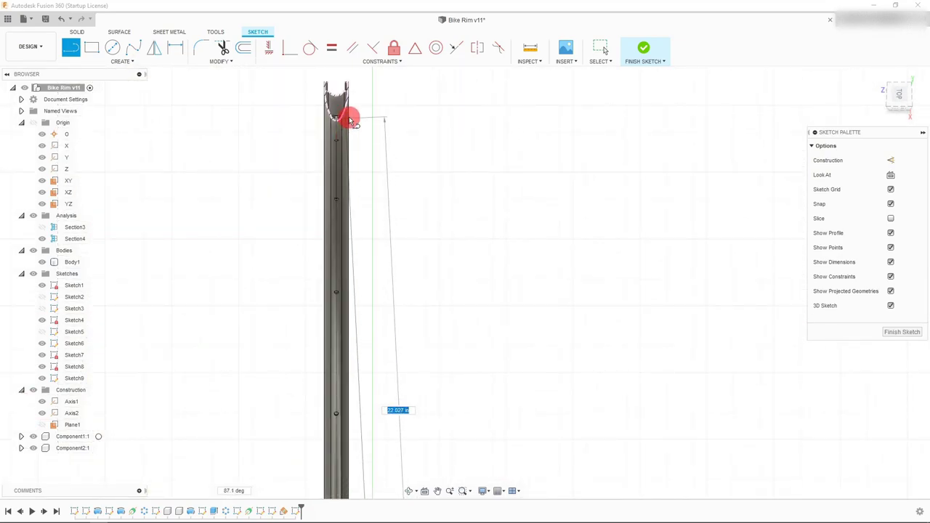
scroll(325, 95, up, 3)
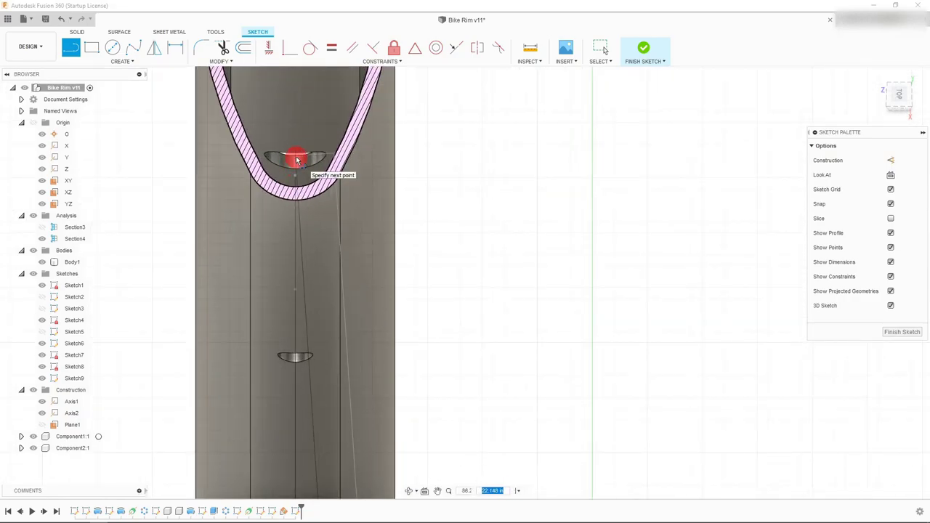
click(291, 118)
right_click(292, 118)
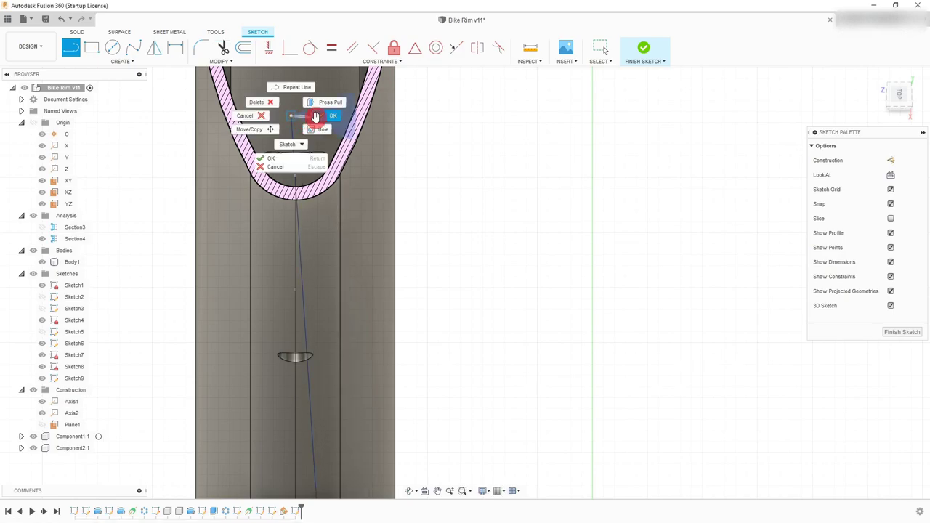
click(323, 100)
Step: Examine the spoke path from its end in the rim down to its bend at the hub flange, checking clearance along the flange's outer face
scroll(301, 160, down, 3)
scroll(301, 165, down, 5)
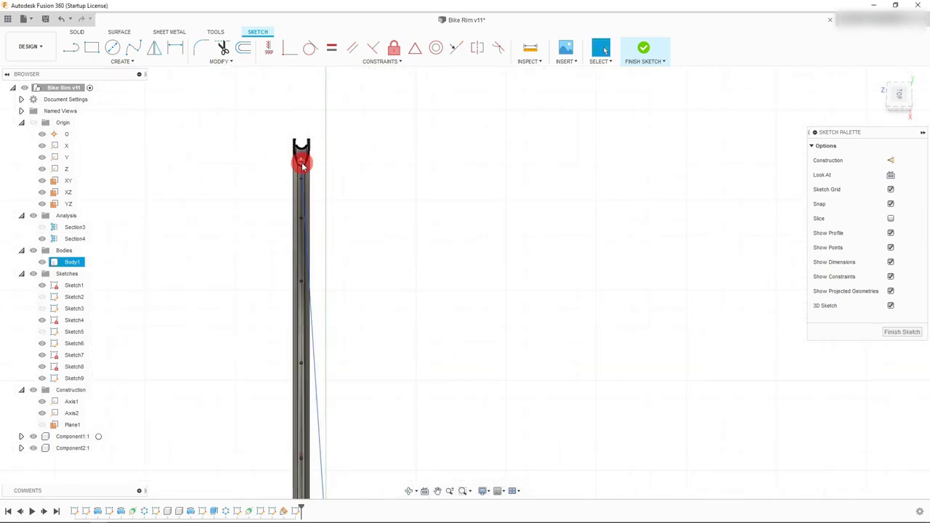
scroll(320, 373, up, 10)
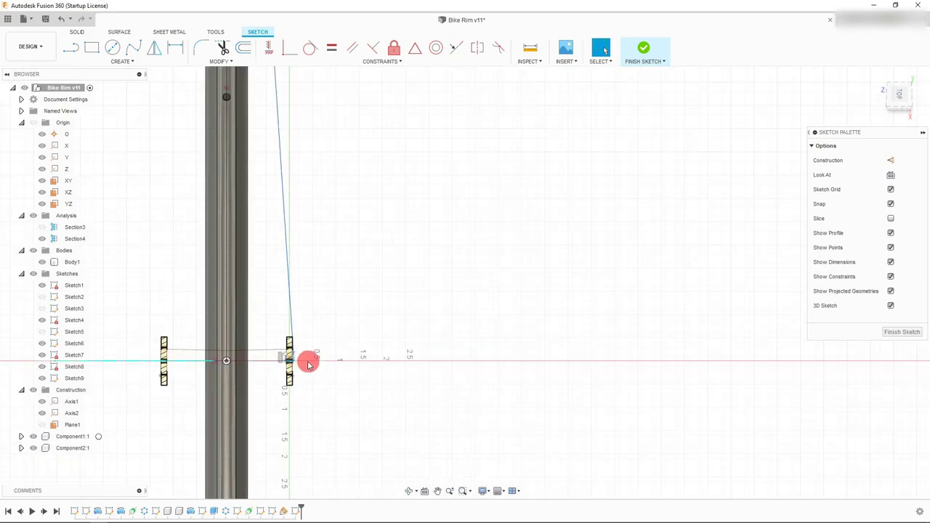
scroll(288, 356, up, 4)
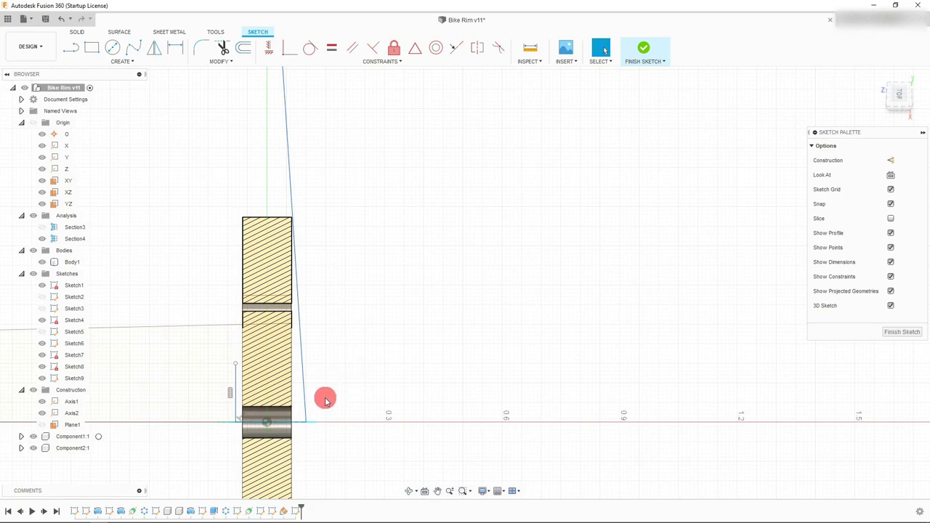
scroll(308, 383, up, 3)
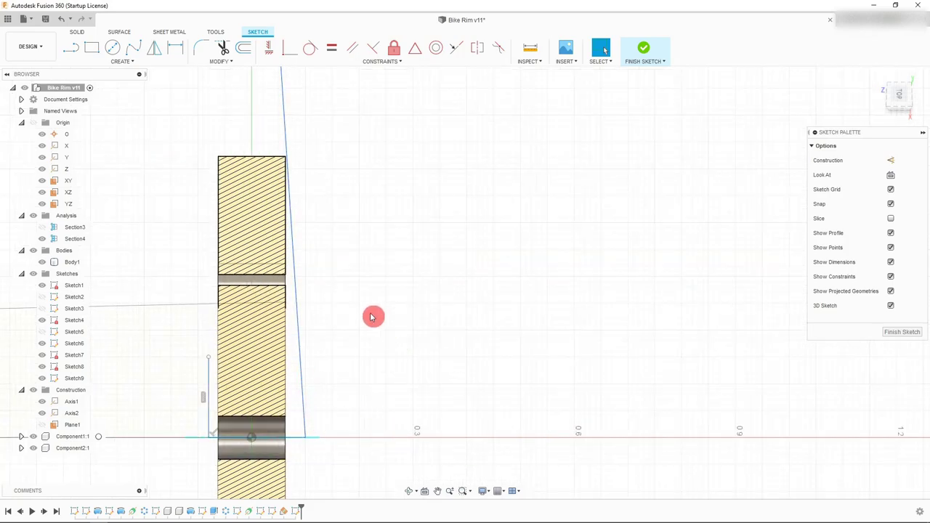
click(287, 179)
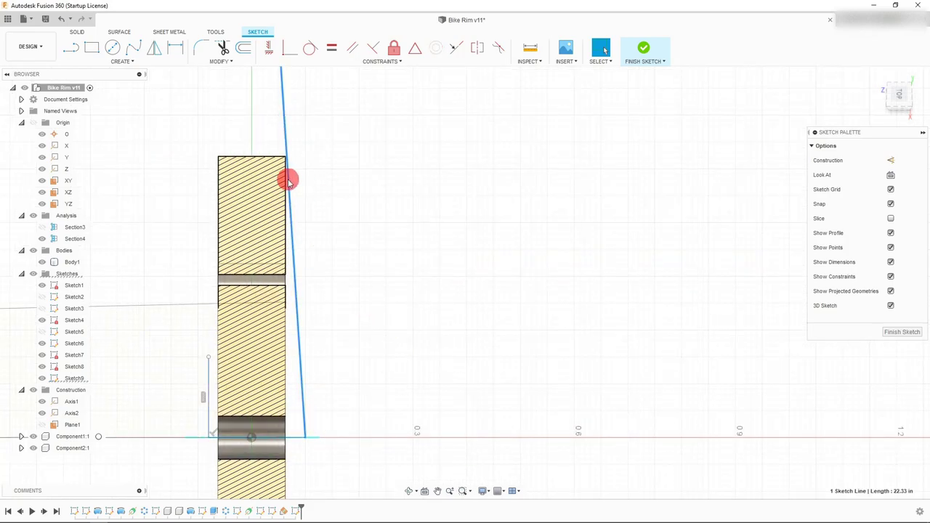
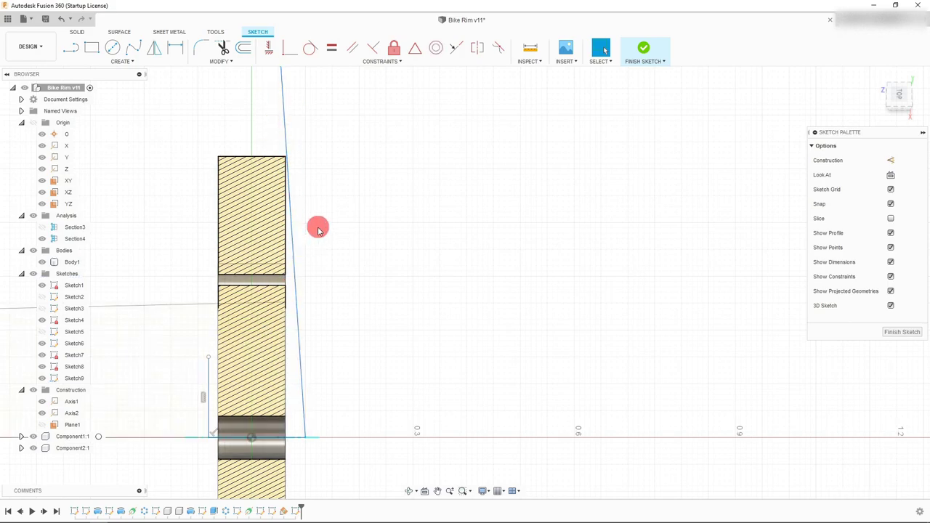
scroll(320, 295, down, 2)
scroll(309, 347, up, 3)
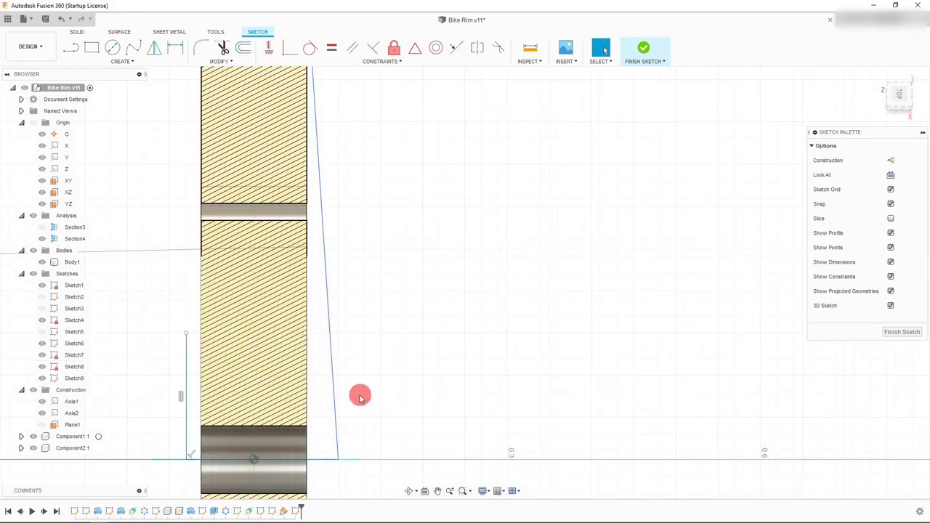
scroll(315, 380, down, 1)
scroll(343, 369, down, 1)
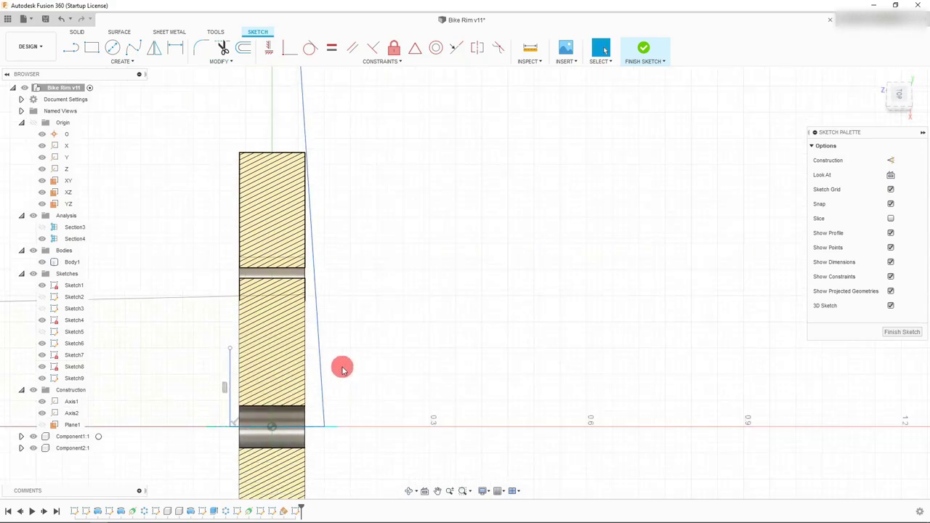
scroll(251, 372, up, 2)
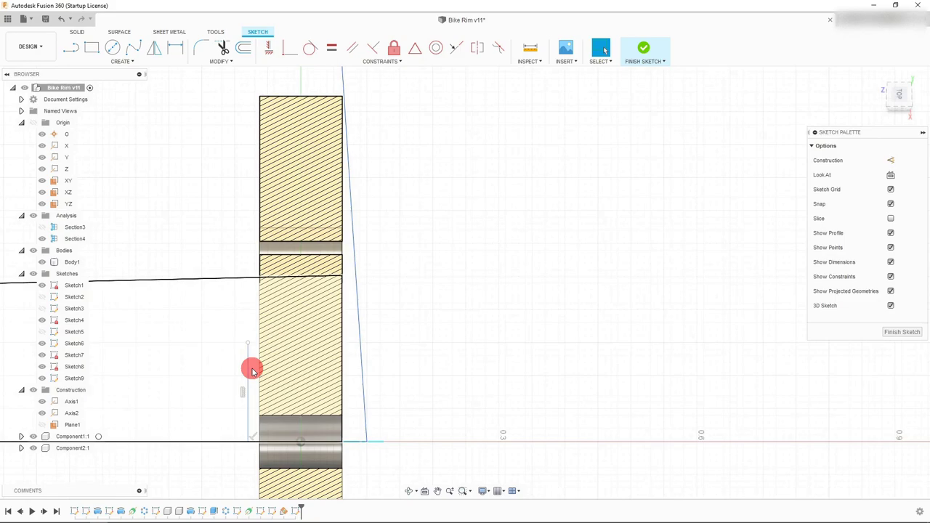
scroll(297, 385, down, 2)
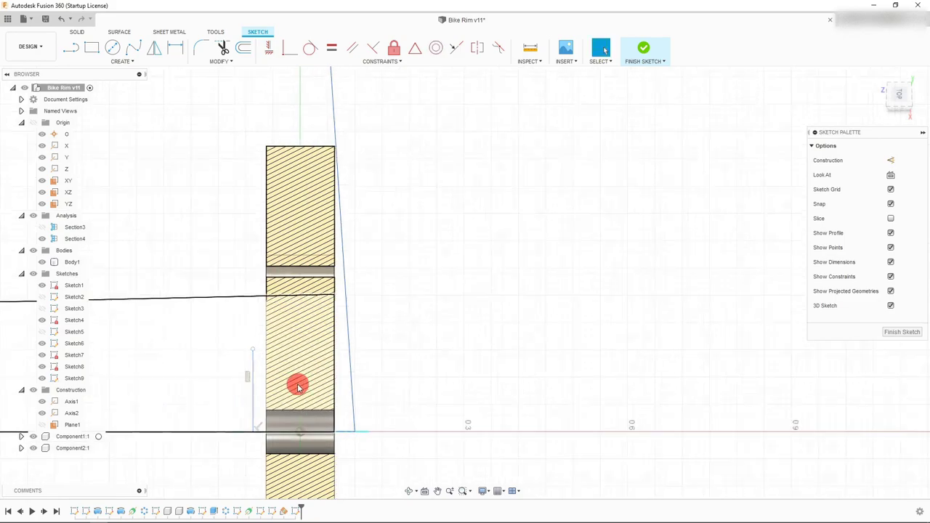
Step: Finish the spoke path sketch and reopen it for editing
click(644, 52)
scroll(384, 366, down, 5)
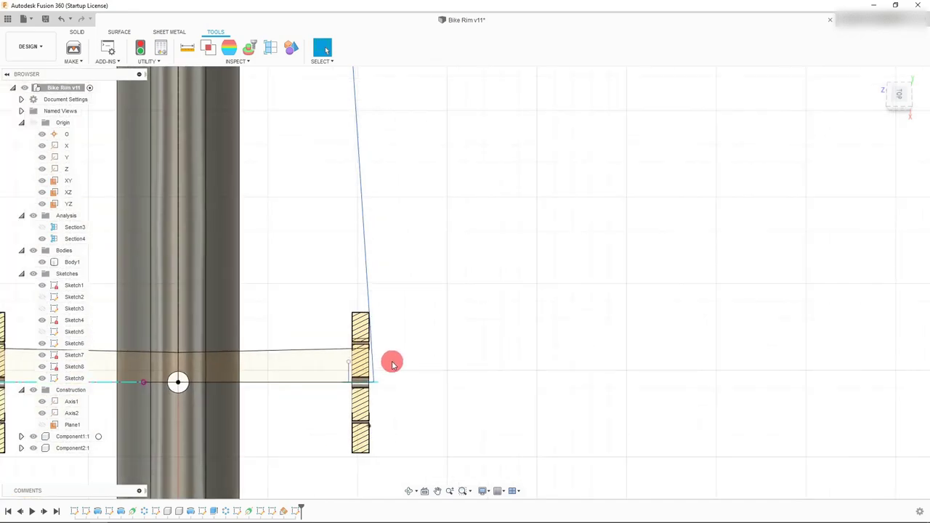
scroll(376, 365, up, 3)
scroll(376, 363, up, 2)
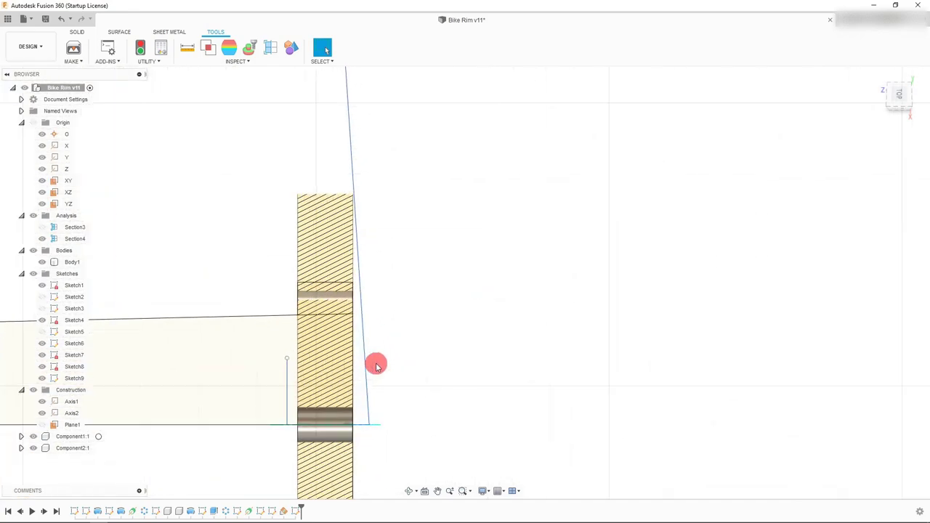
click(364, 291)
right_click(361, 290)
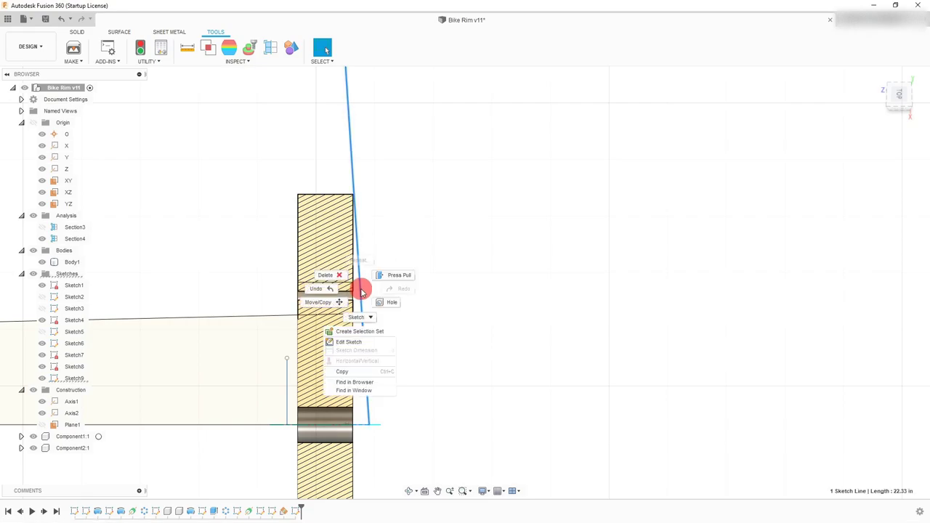
click(356, 342)
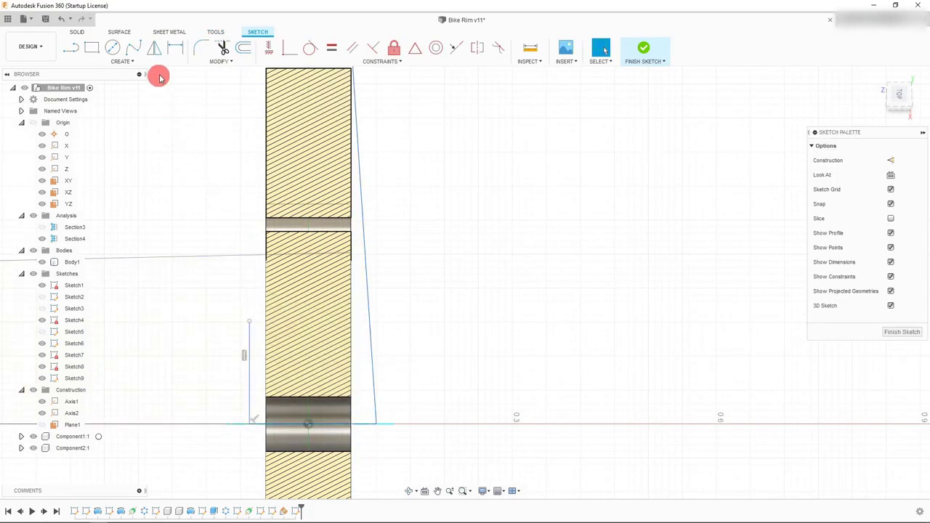
Step: Fillet both bends of the spoke path at the flange hole with a 0.05 in radius and finish the sketch
click(204, 50)
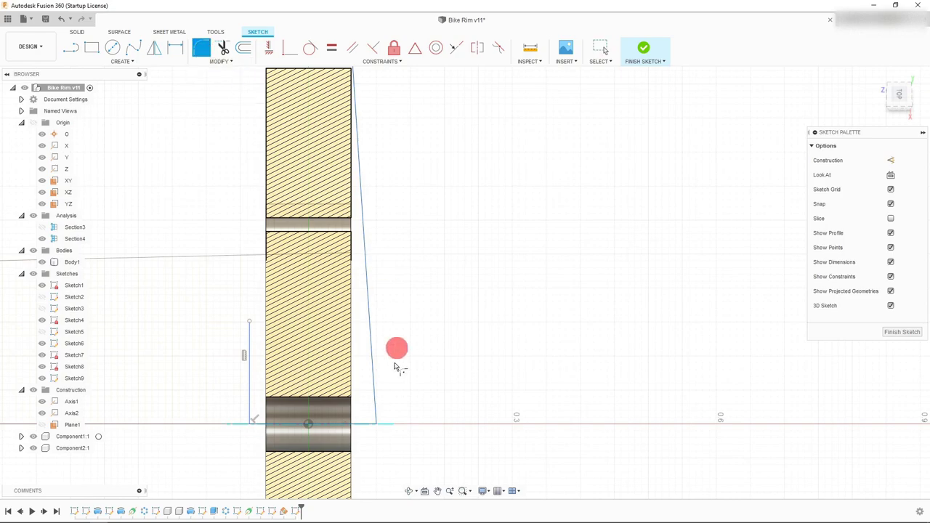
click(375, 425)
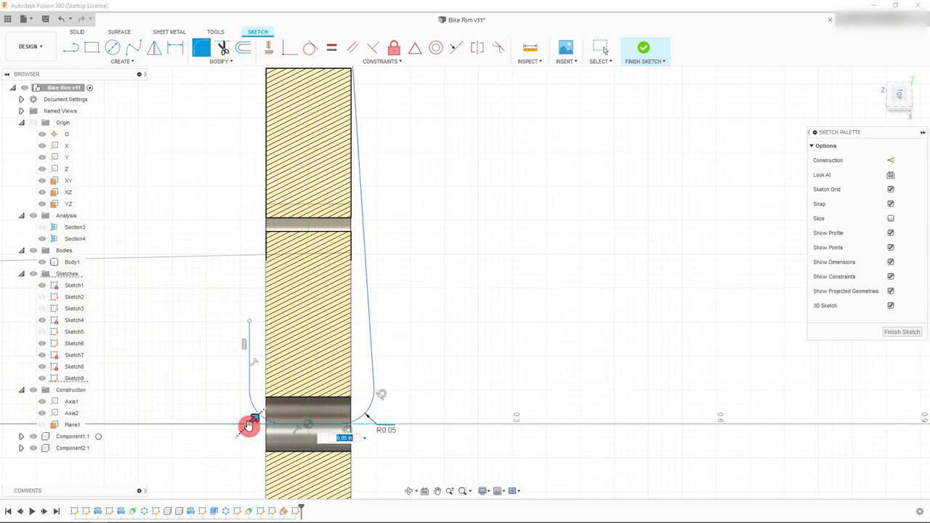
scroll(255, 436, down, 3)
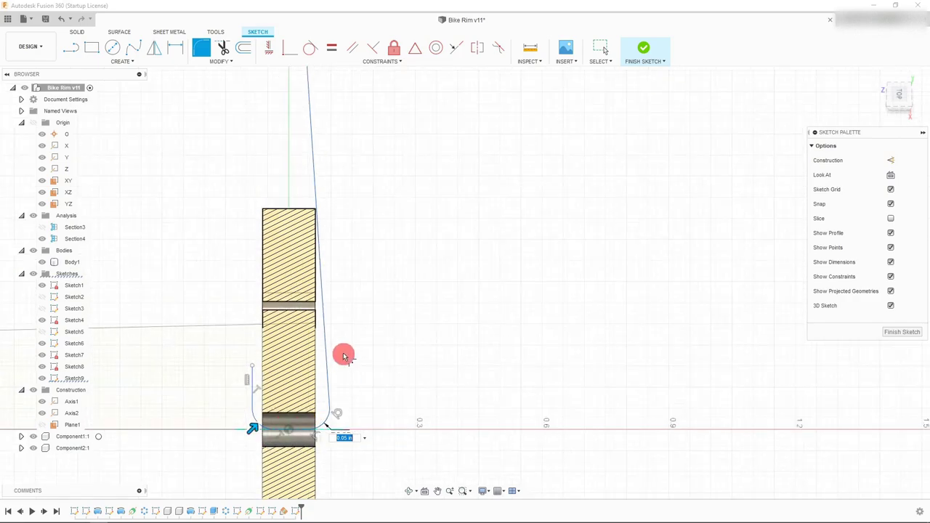
scroll(322, 400, up, 3)
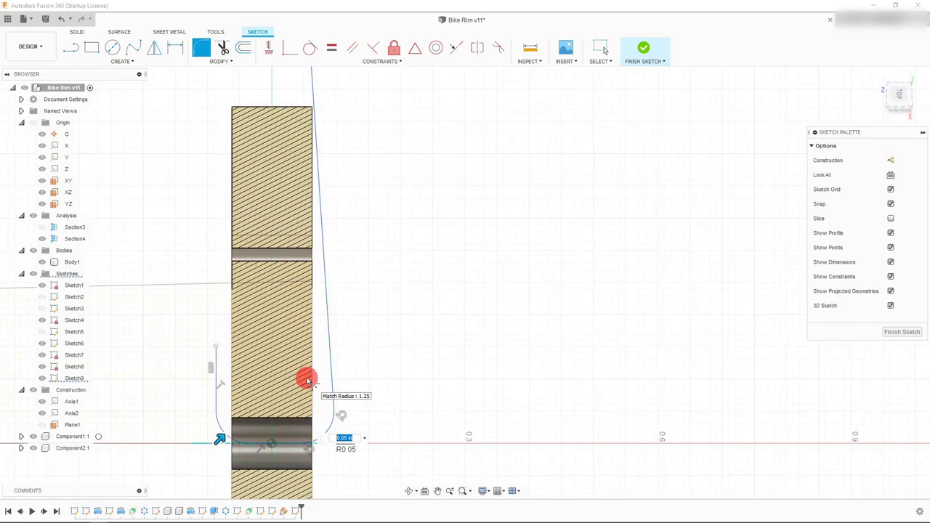
scroll(305, 383, down, 2)
scroll(304, 383, up, 2)
scroll(304, 384, down, 3)
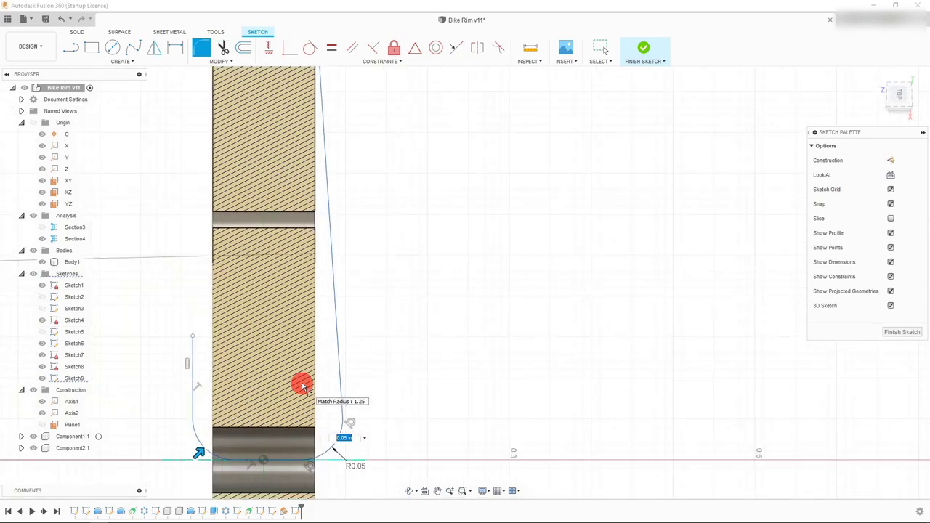
scroll(298, 388, down, 2)
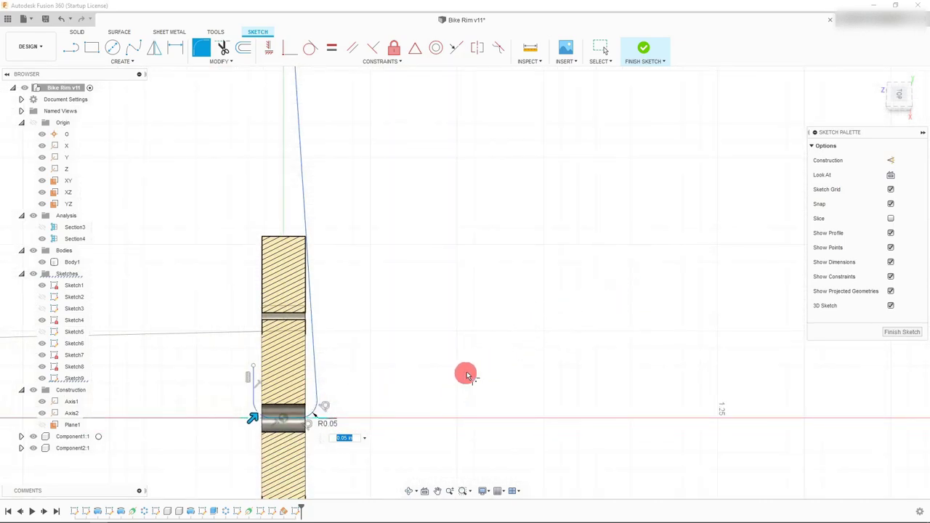
right_click(378, 347)
click(411, 346)
scroll(381, 405, down, 1)
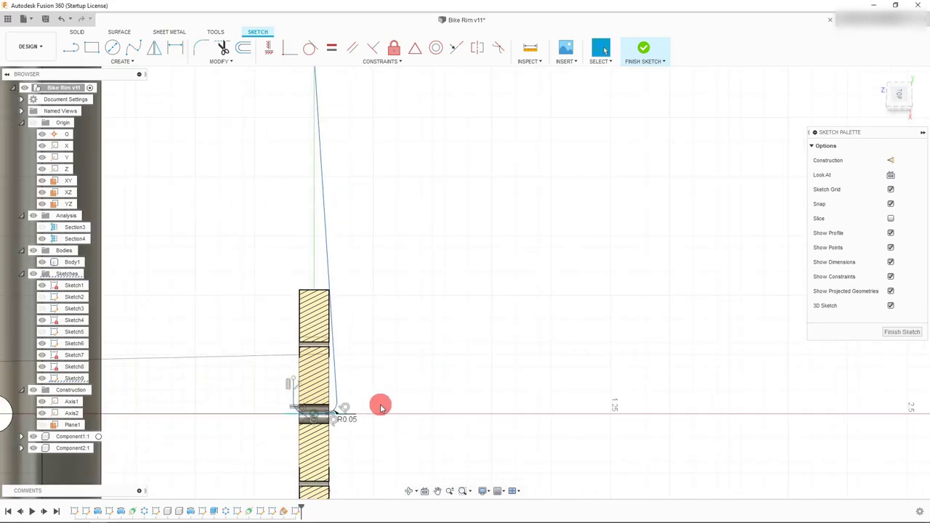
click(644, 48)
Step: Create a Plane Along Path across the spoke's short end line beside the flange, with Tangent Chain on and a proportional distance of 0.003
scroll(405, 425, down, 2)
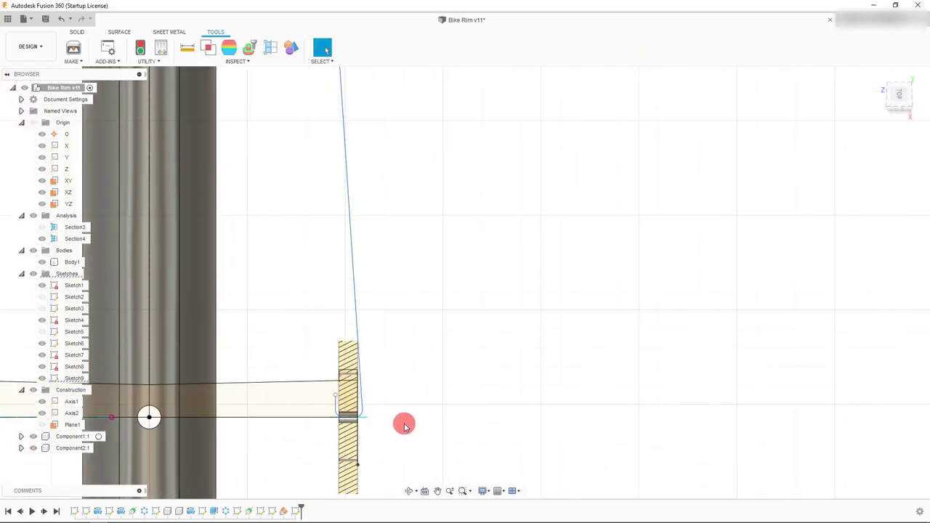
scroll(405, 425, down, 3)
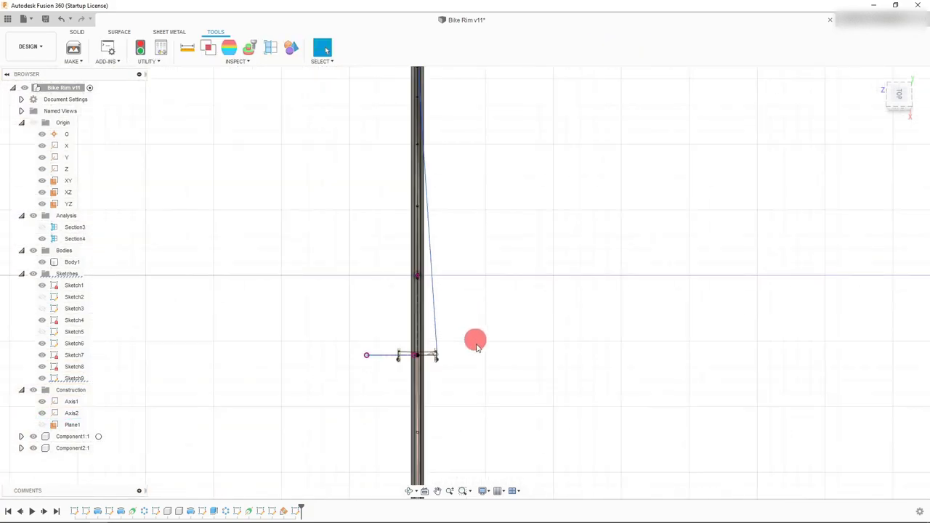
scroll(439, 353, up, 1)
scroll(439, 353, up, 3)
scroll(430, 357, up, 8)
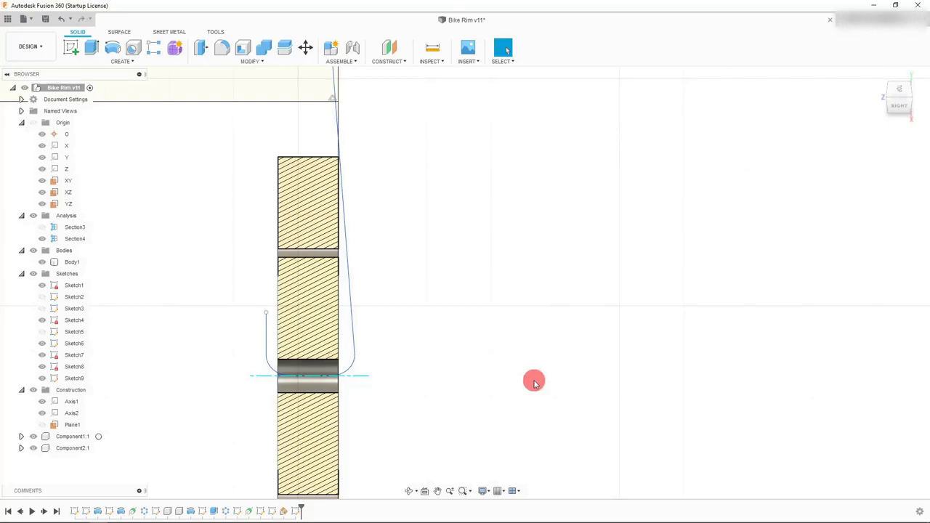
click(397, 61)
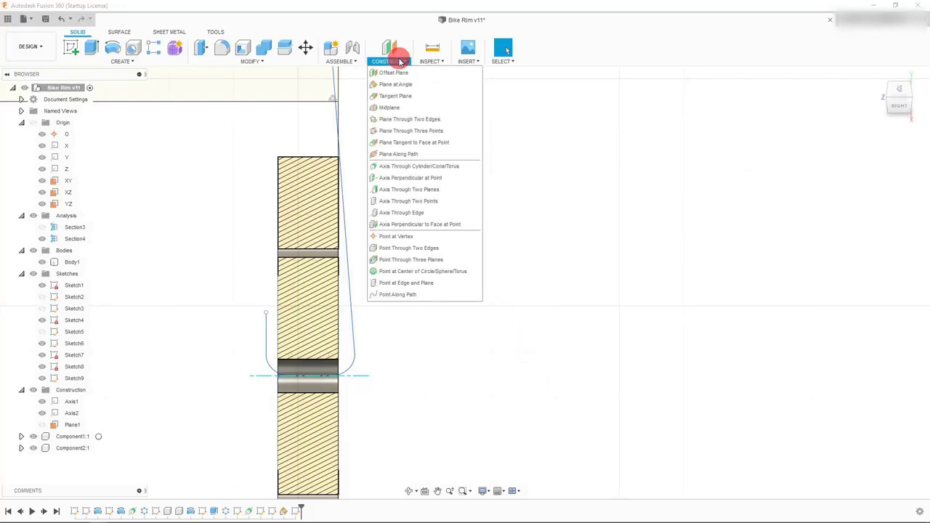
click(416, 155)
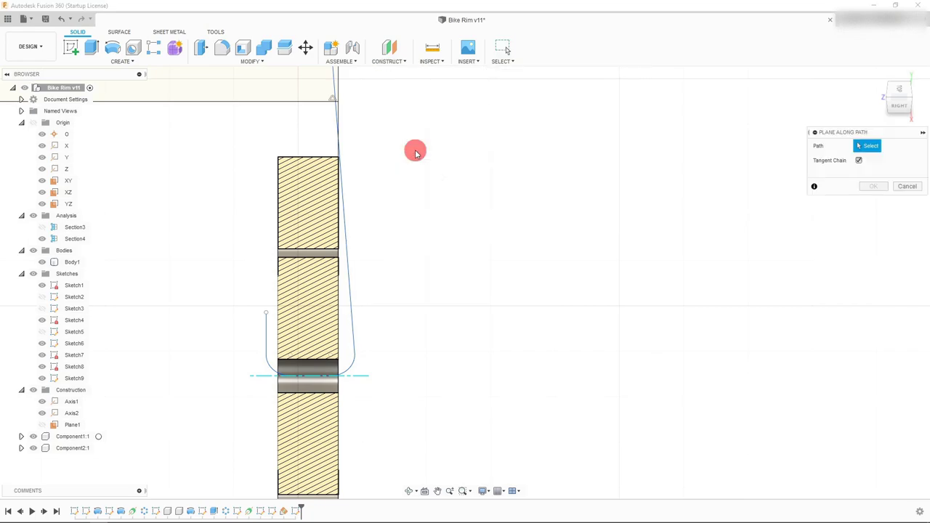
click(266, 341)
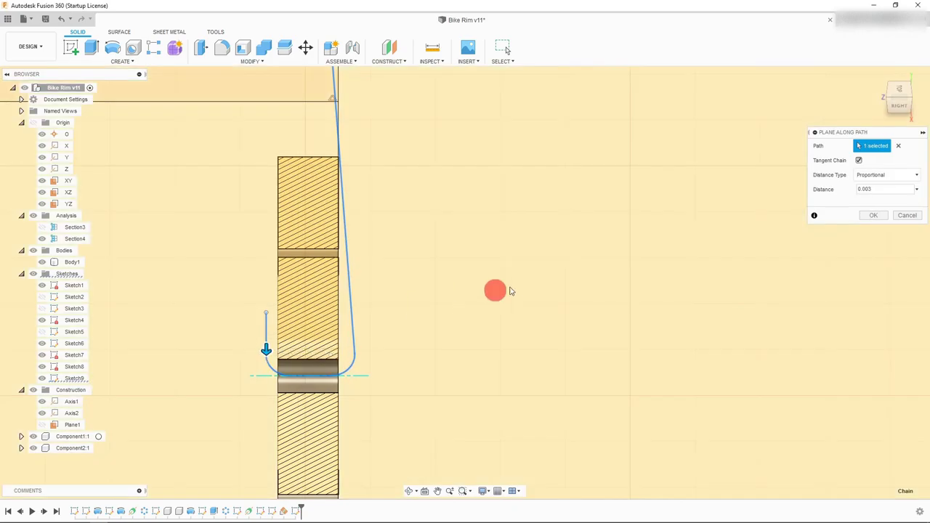
scroll(309, 314, down, 8)
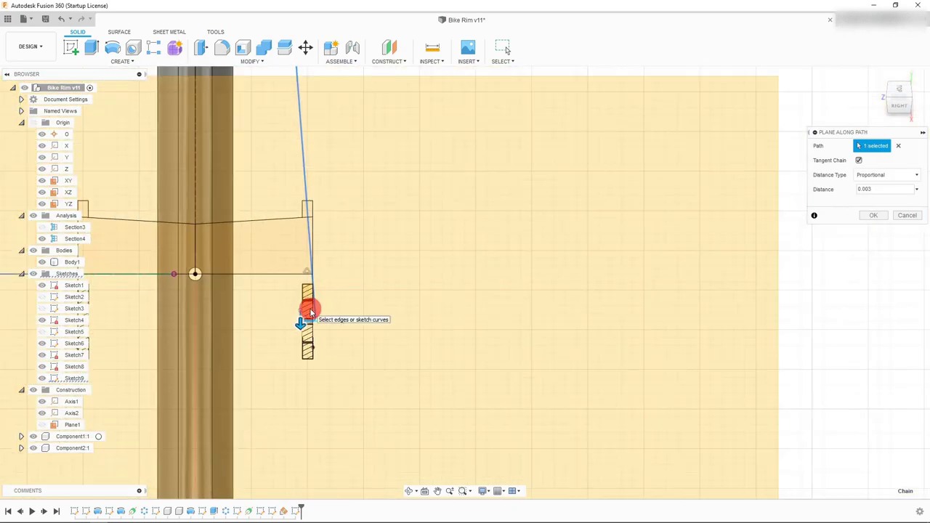
scroll(309, 314, up, 5)
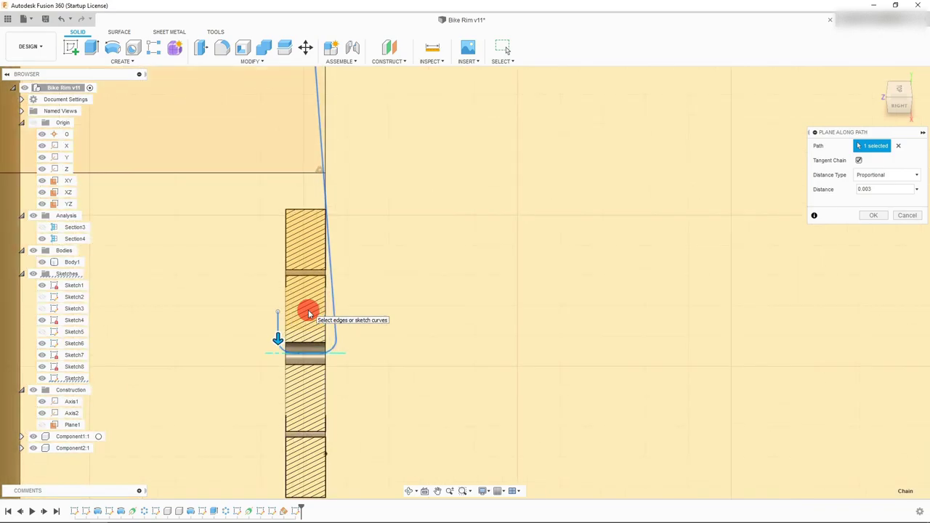
click(872, 216)
Step: Start a new sketch on the plane across the spoke path's short end line
scroll(413, 328, down, 6)
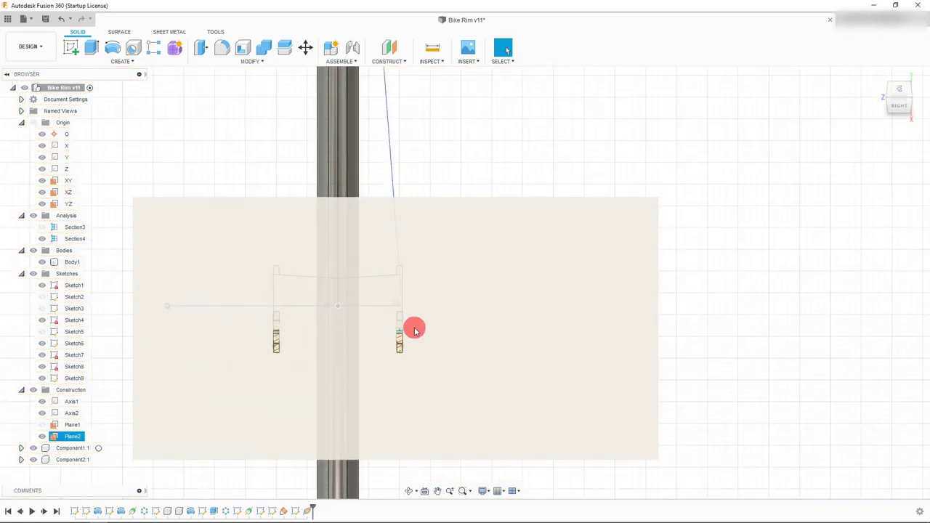
click(631, 279)
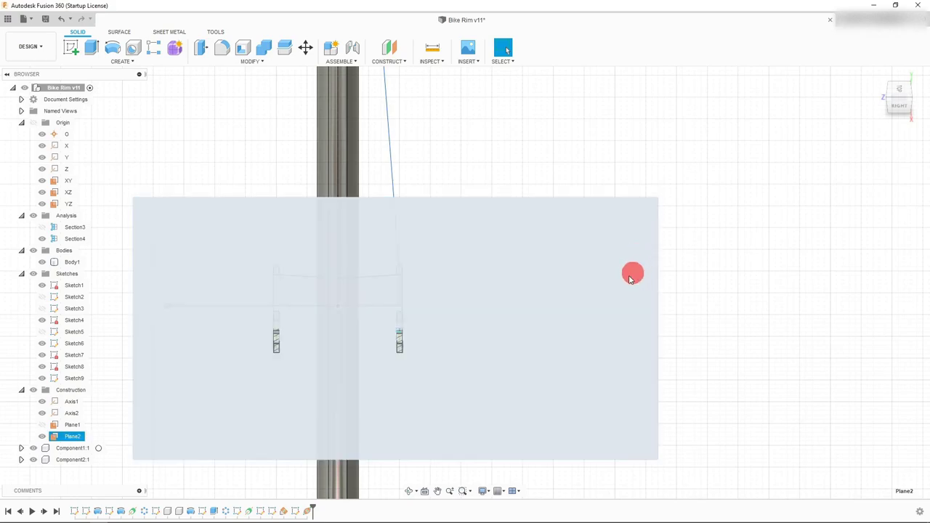
click(71, 47)
Step: Draw a 0.08 in diameter circle centred on the sketch origin at the spoke path's short end line and finish the sketch
scroll(622, 222, up, 10)
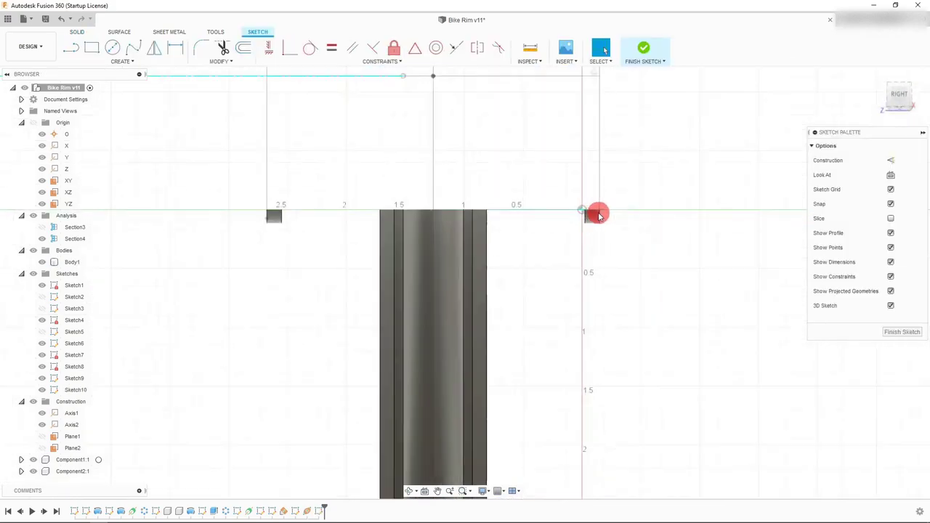
scroll(597, 199, up, 2)
scroll(526, 245, up, 1)
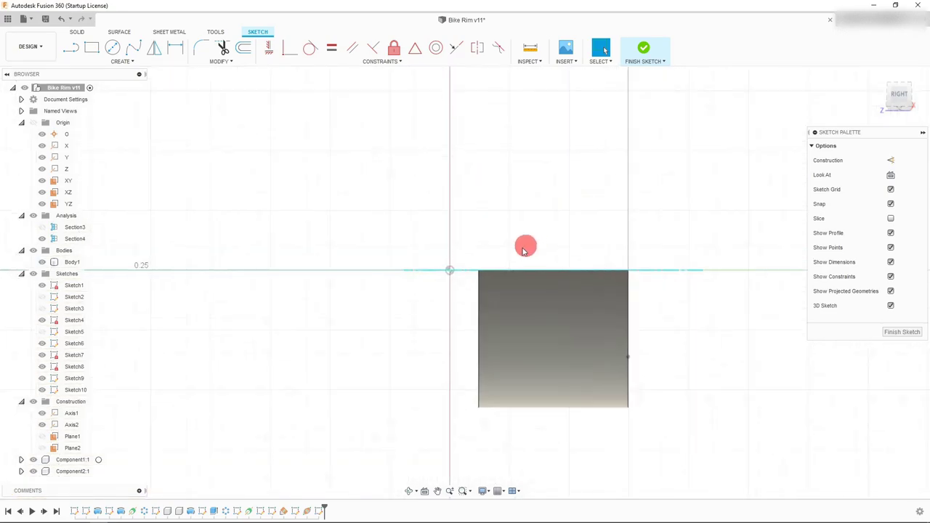
scroll(421, 284, up, 3)
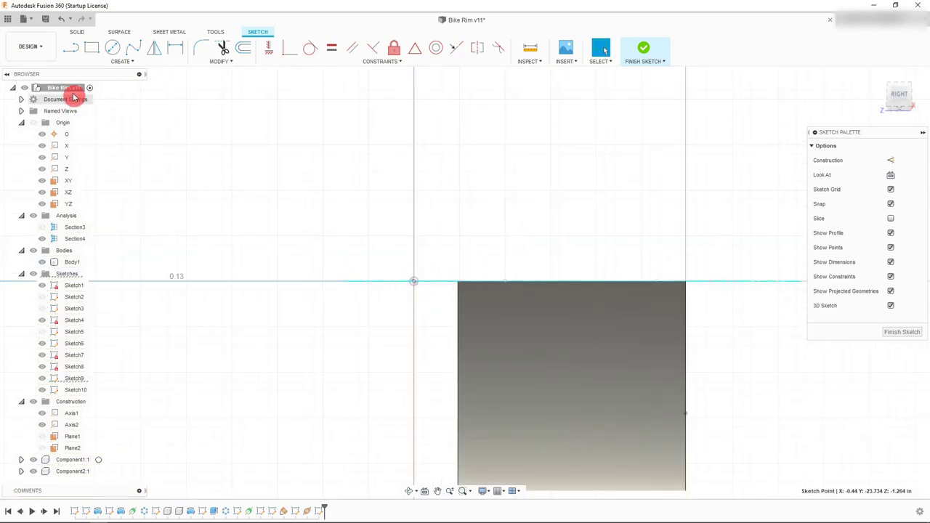
click(112, 47)
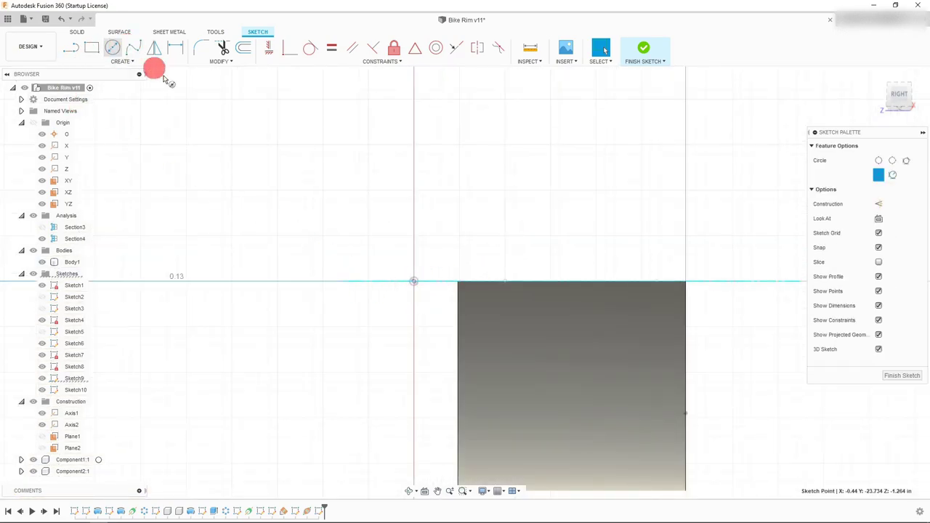
click(415, 284)
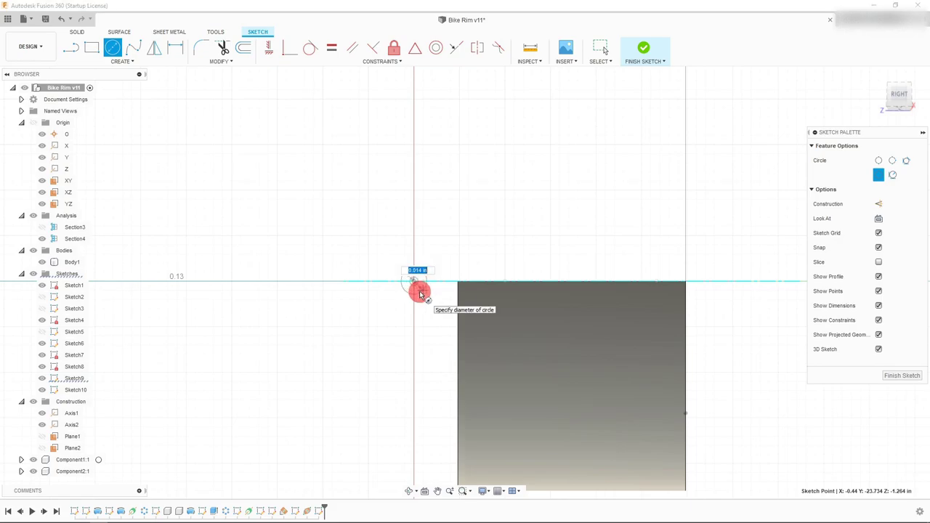
text(.06)
key(Return)
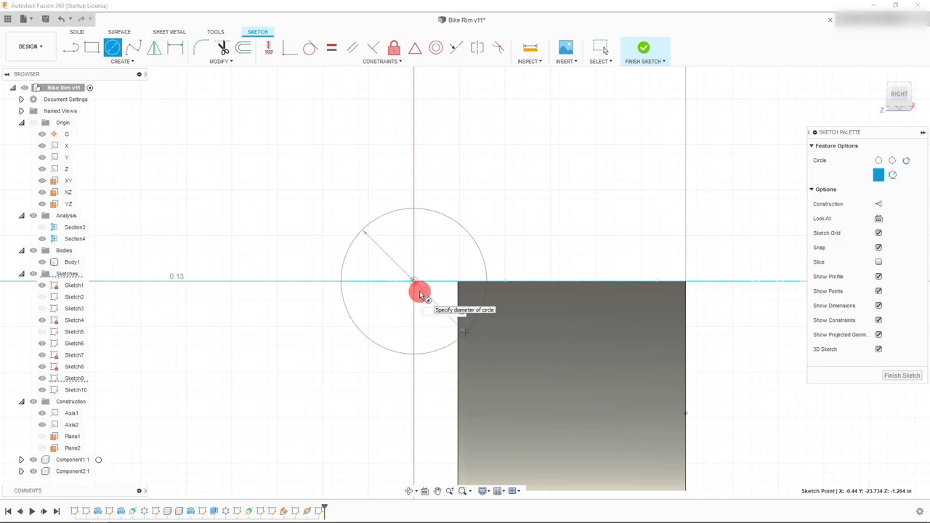
key(Escape)
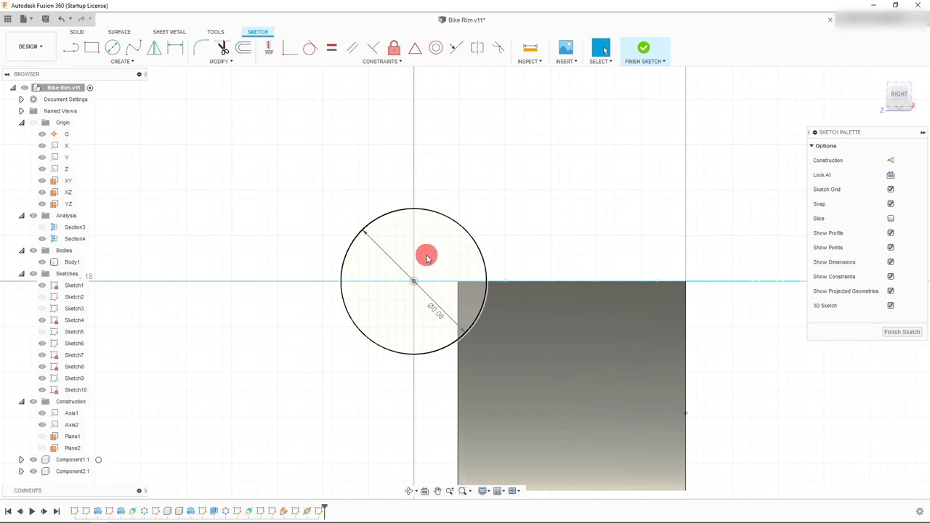
scroll(427, 259, down, 6)
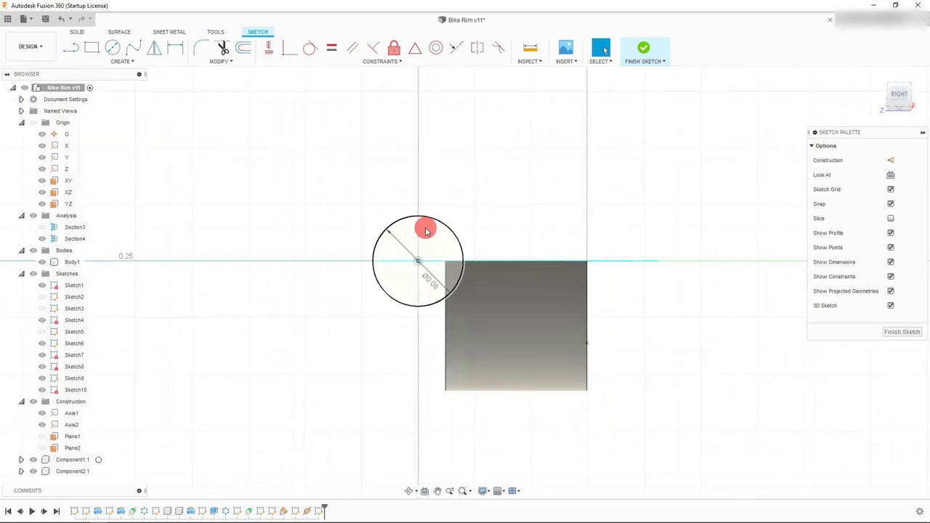
click(644, 48)
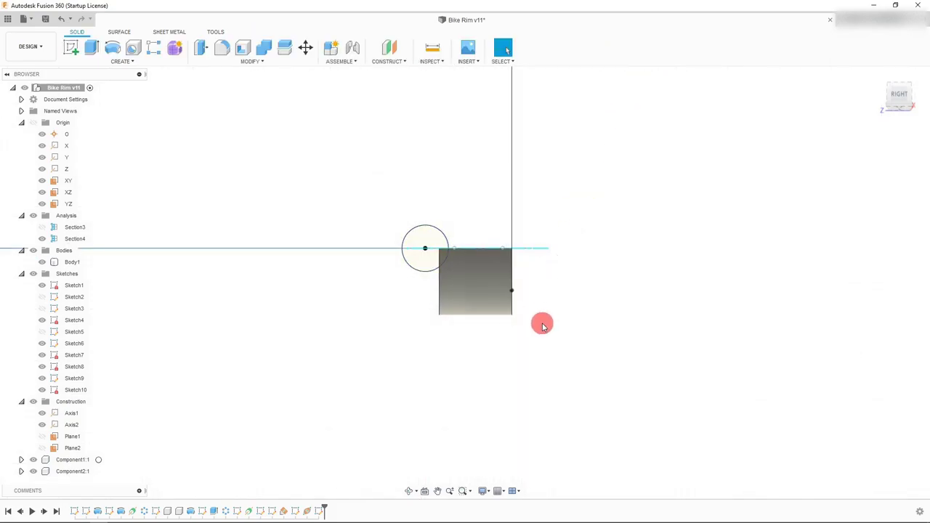
Step: Move the spoke path's short end line outward from the flange, to the outer edge of the circular cross-section
click(410, 492)
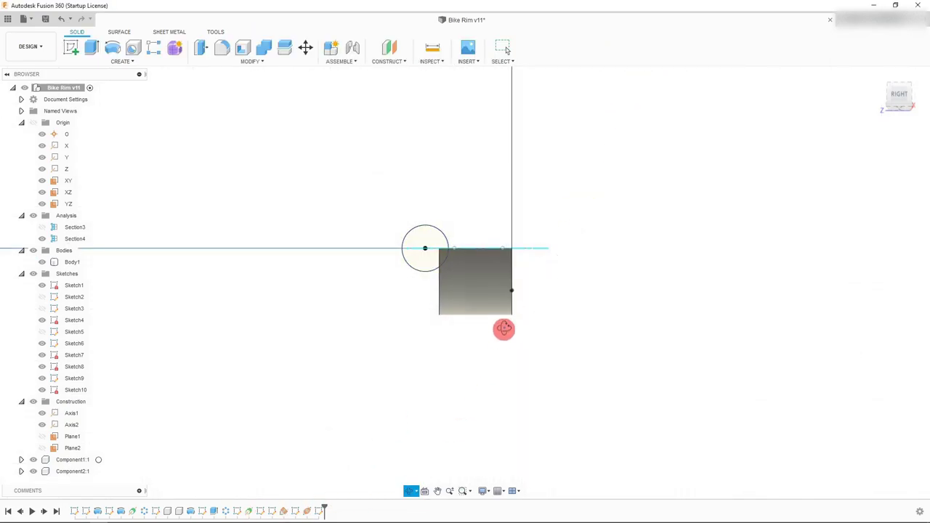
drag(522, 266, 568, 350)
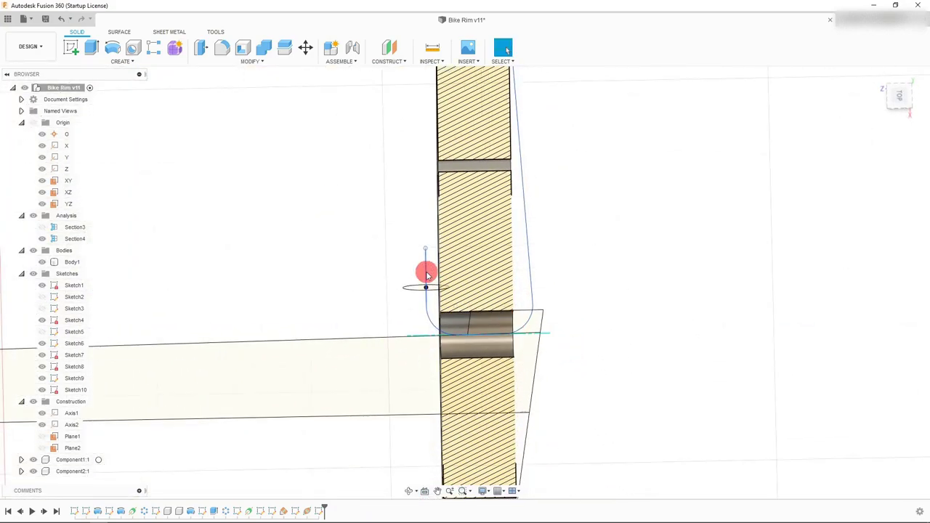
drag(427, 274, 421, 274)
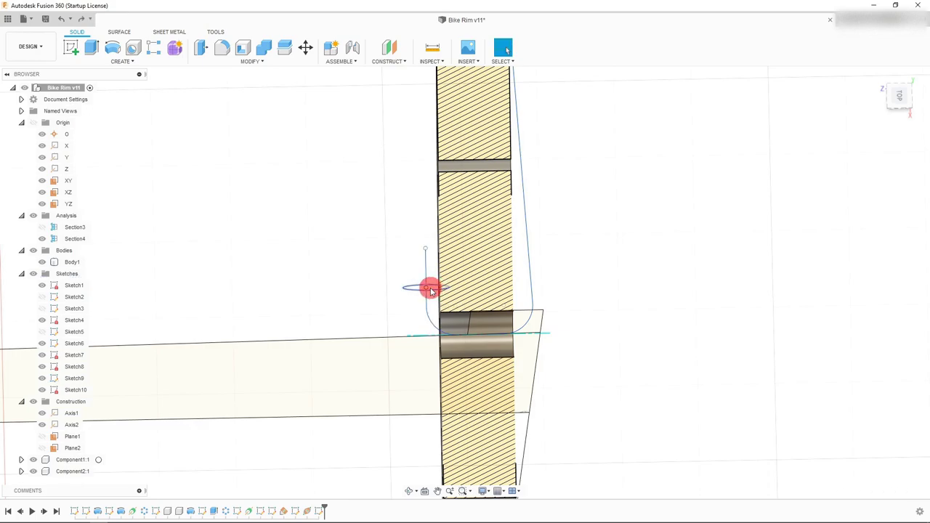
scroll(423, 276, up, 5)
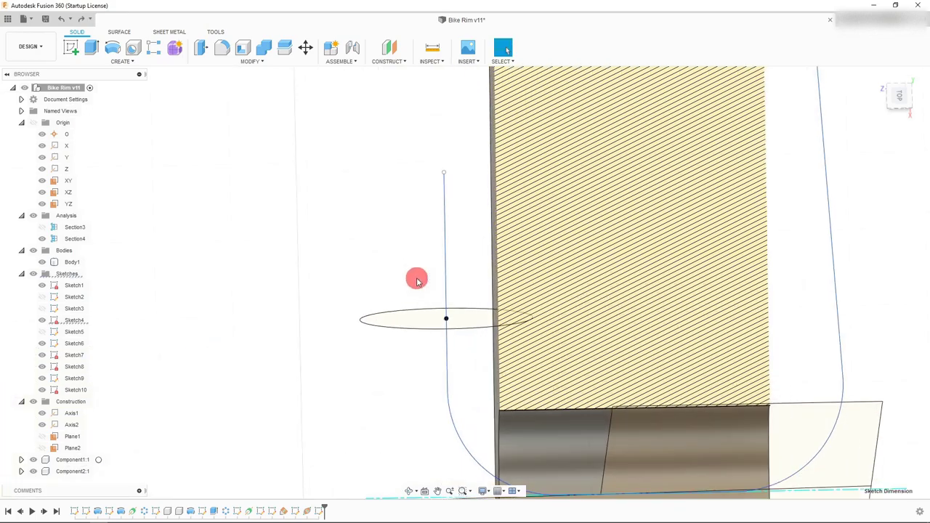
click(445, 361)
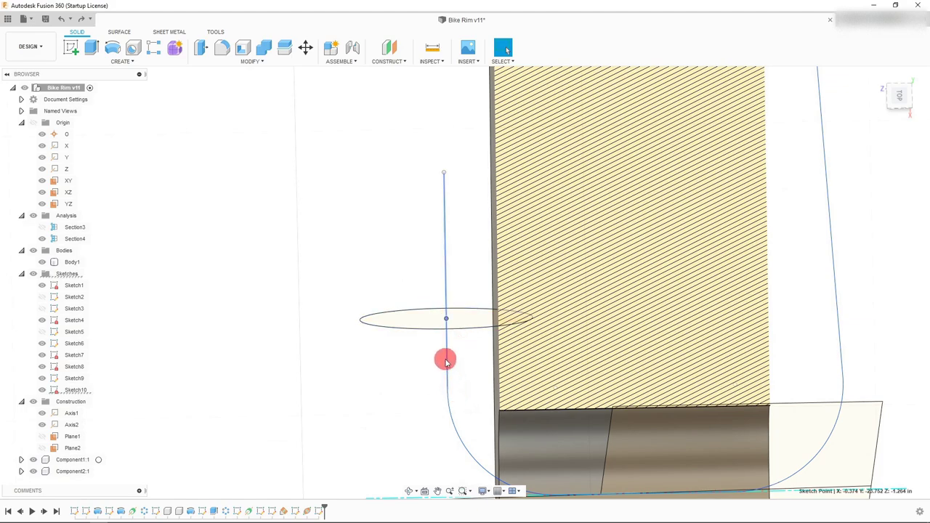
click(337, 307)
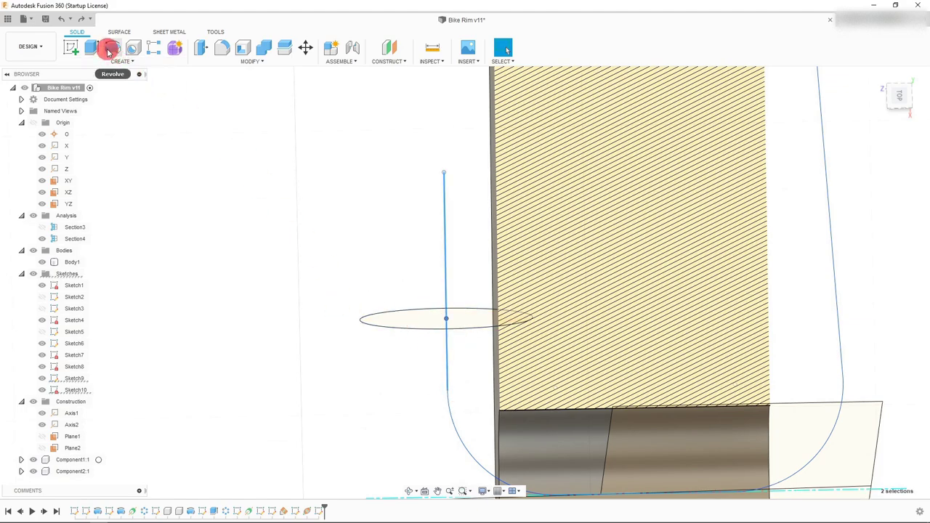
click(446, 318)
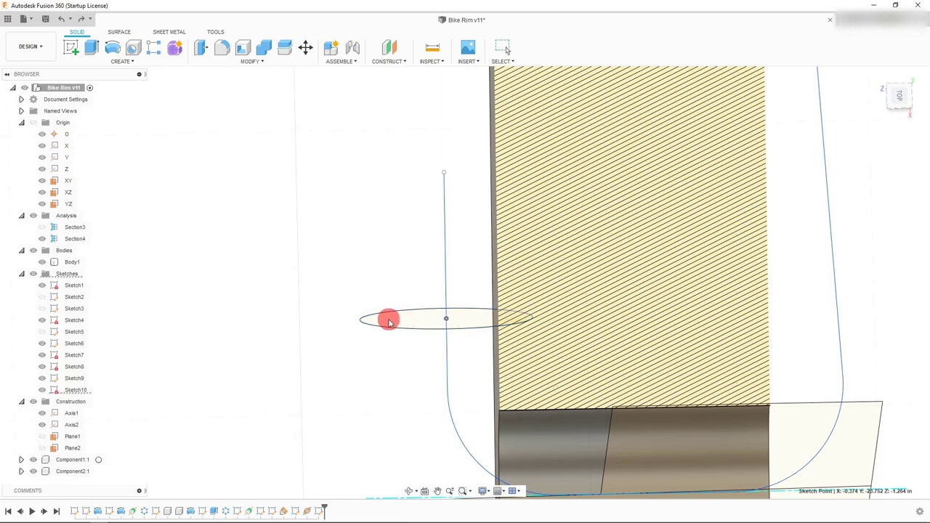
drag(447, 273, 357, 275)
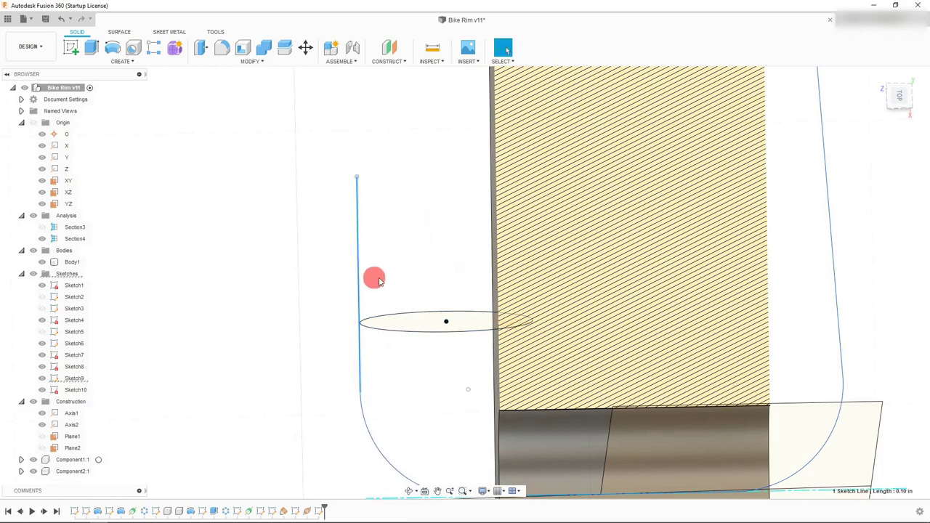
click(434, 322)
click(421, 343)
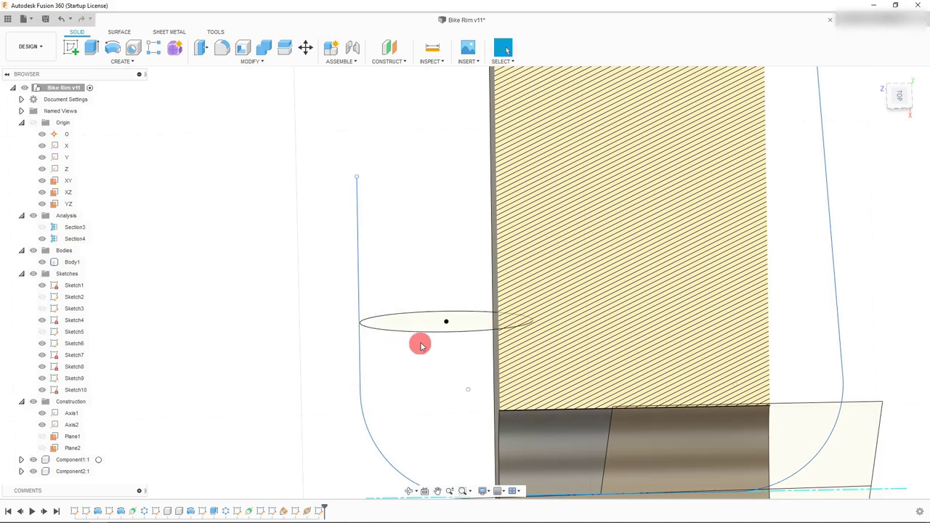
Step: Reopen the circular cross-section sketch and pull the circle's centre off the sketch origin, slightly toward the flange
click(73, 390)
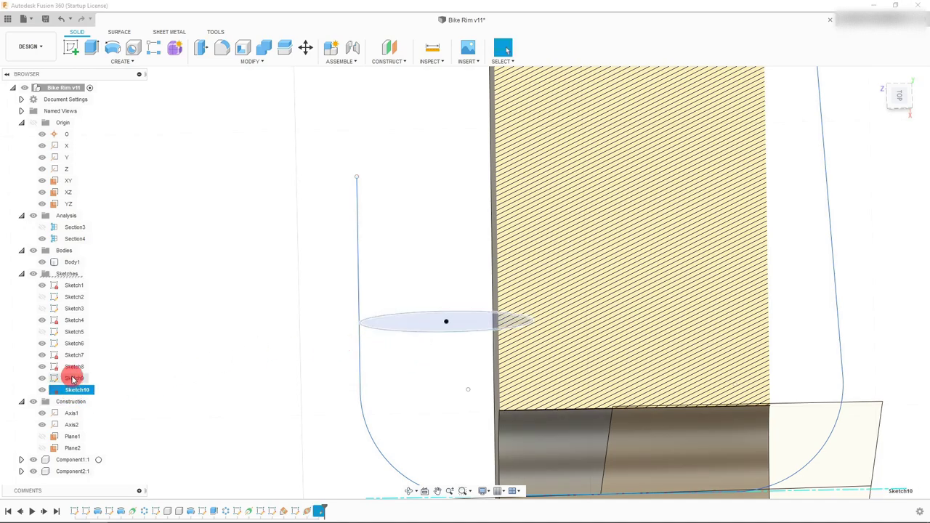
right_click(74, 391)
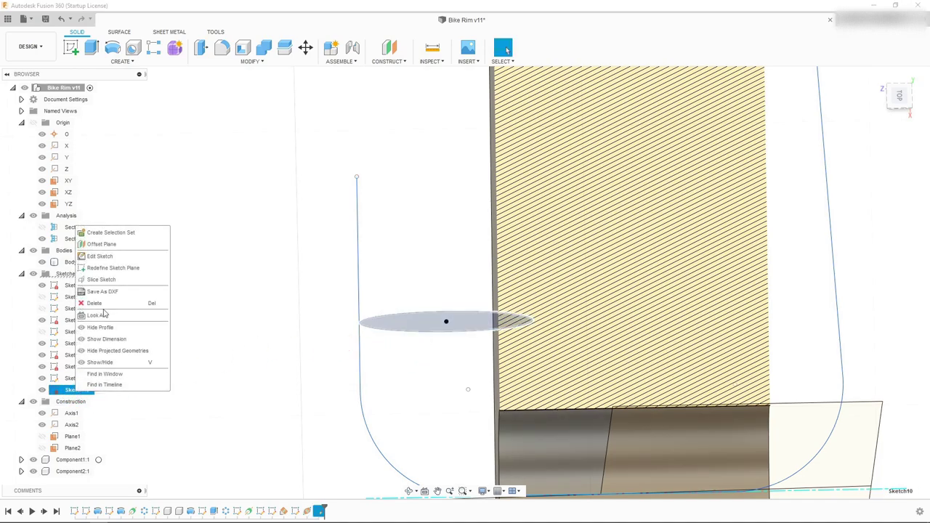
click(100, 256)
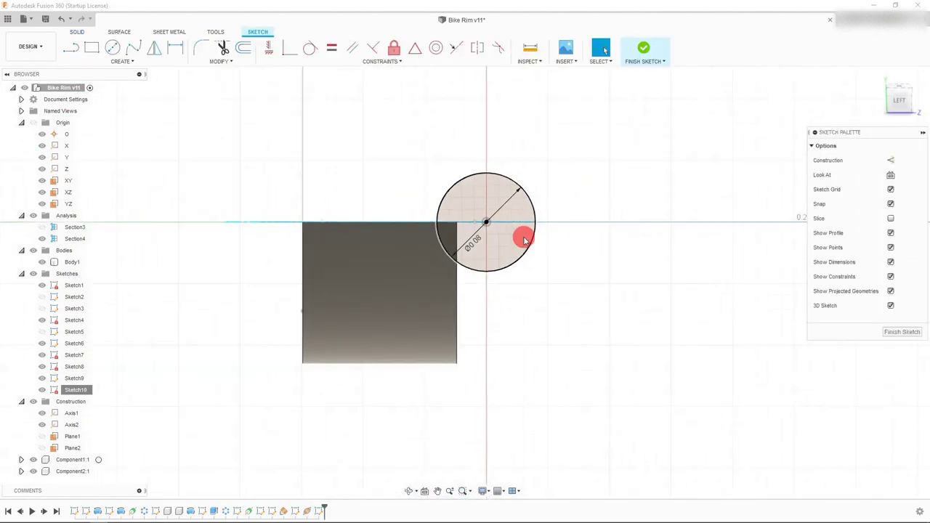
scroll(479, 221, up, 6)
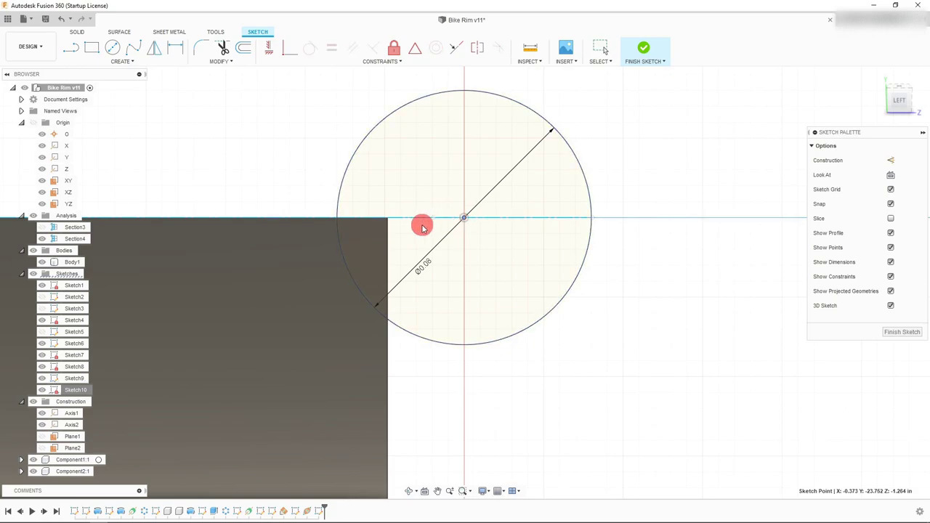
click(466, 217)
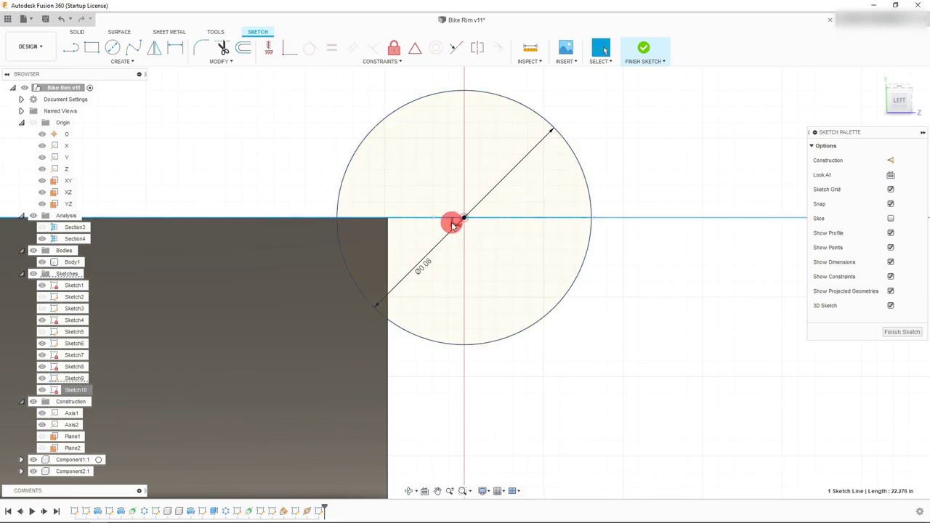
drag(466, 217, 433, 220)
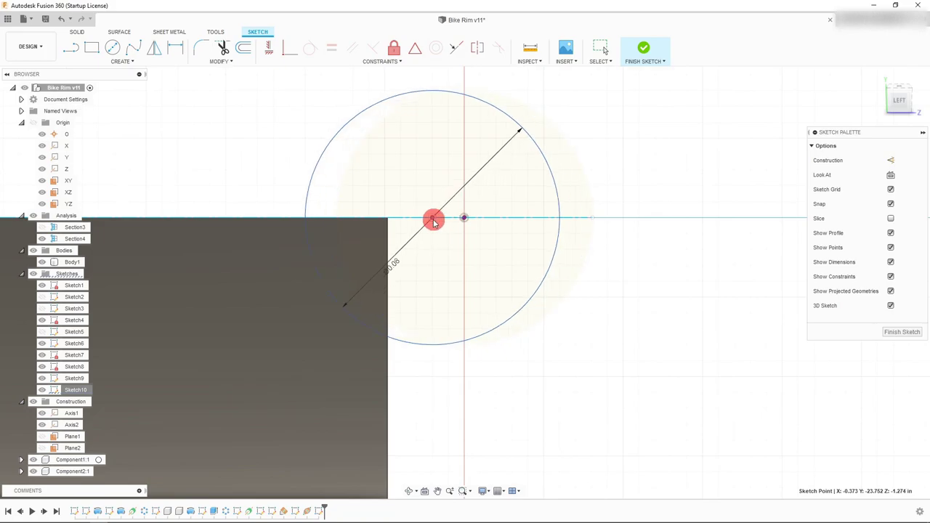
click(442, 243)
scroll(401, 236, down, 5)
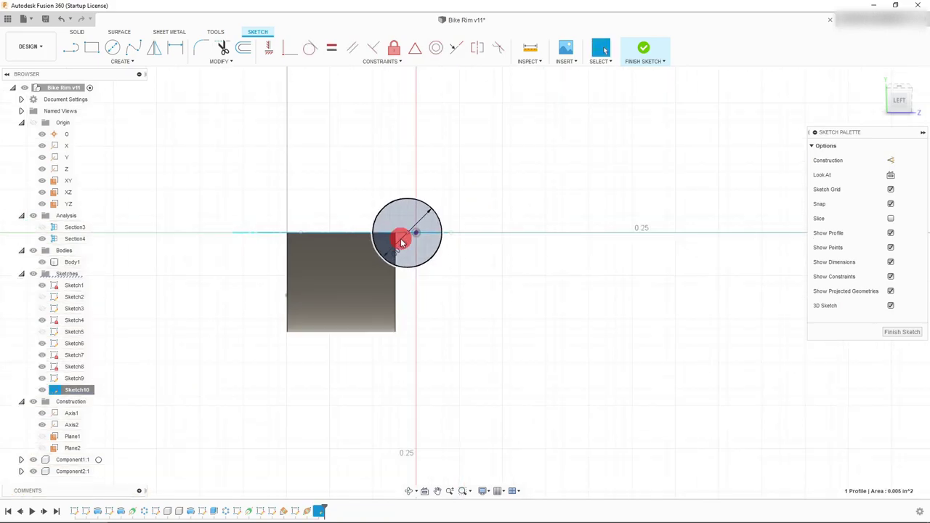
Step: Move the circle clear of the spoke path, constrain its centre coincident with the path's short-line endpoint, and finish the sketch
scroll(402, 242, up, 2)
click(410, 493)
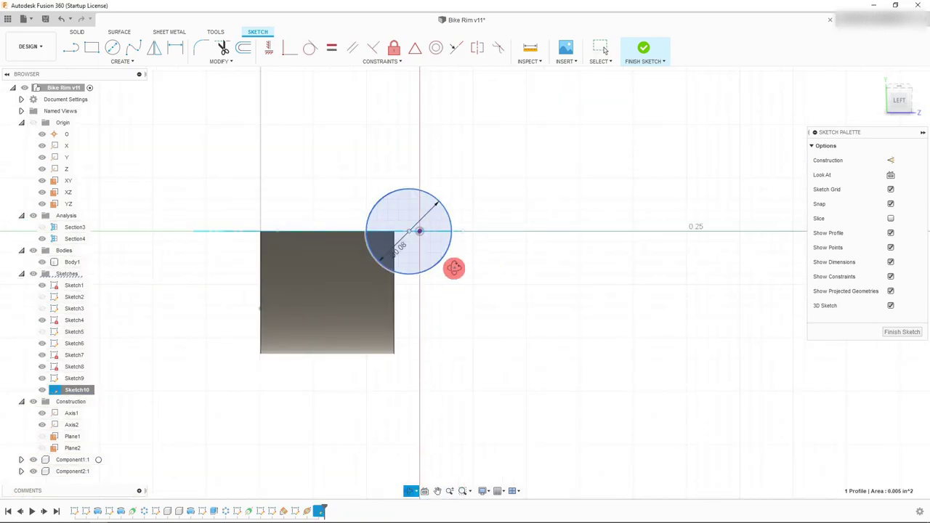
mouse_move(453, 266)
mouse_down()
mouse_move(457, 286)
mouse_move(455, 257)
mouse_move(382, 216)
mouse_move(441, 245)
mouse_move(526, 238)
mouse_up()
scroll(482, 279, up, 3)
click(405, 231)
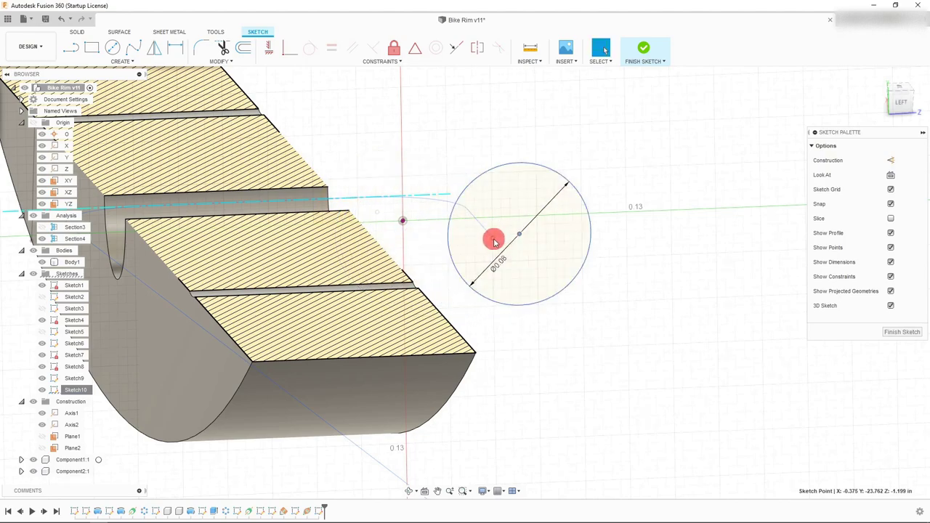
drag(530, 237, 613, 272)
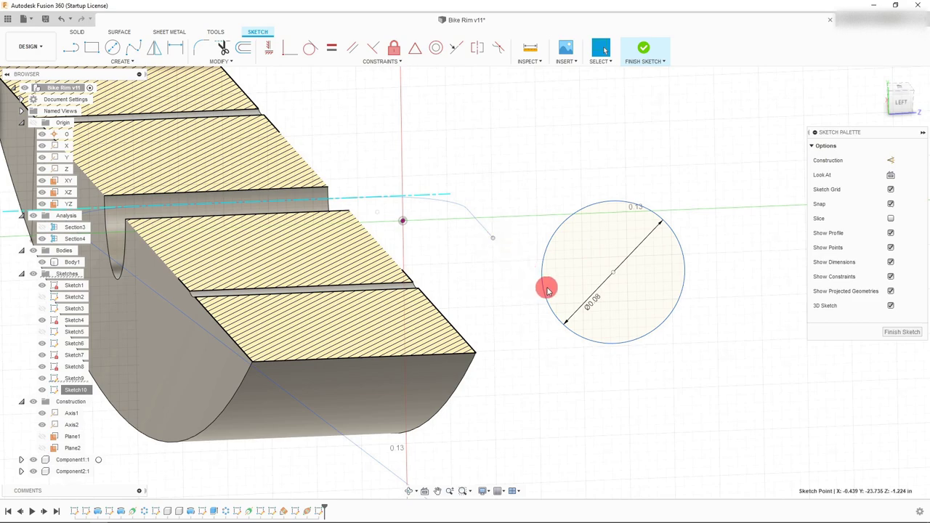
click(613, 272)
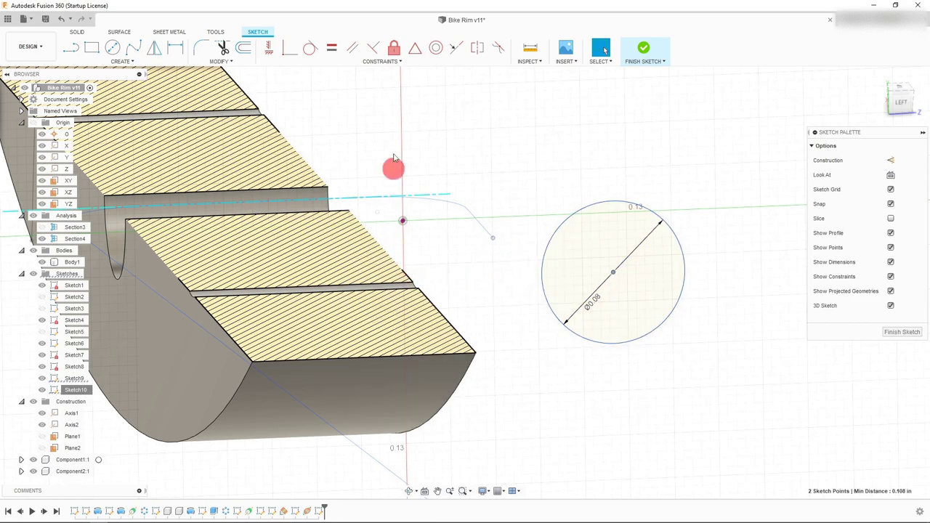
click(290, 52)
click(475, 178)
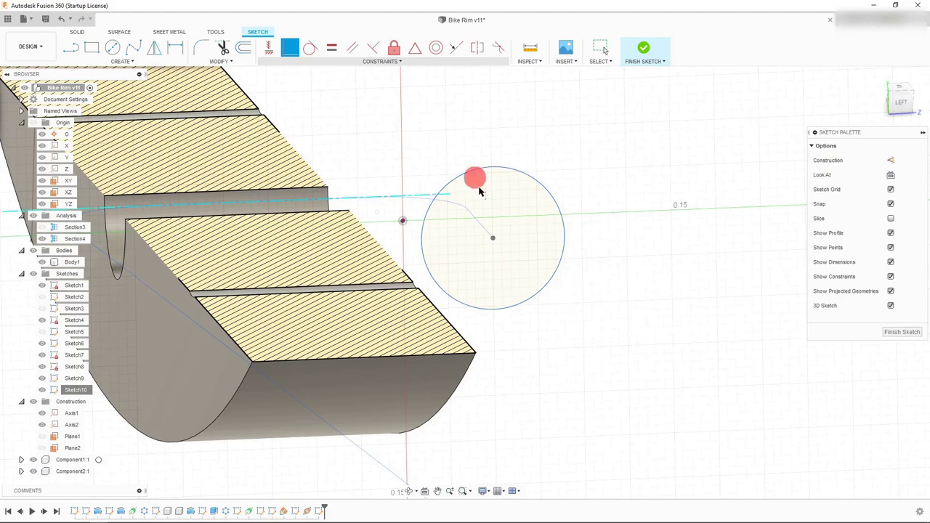
click(474, 218)
click(646, 50)
click(536, 221)
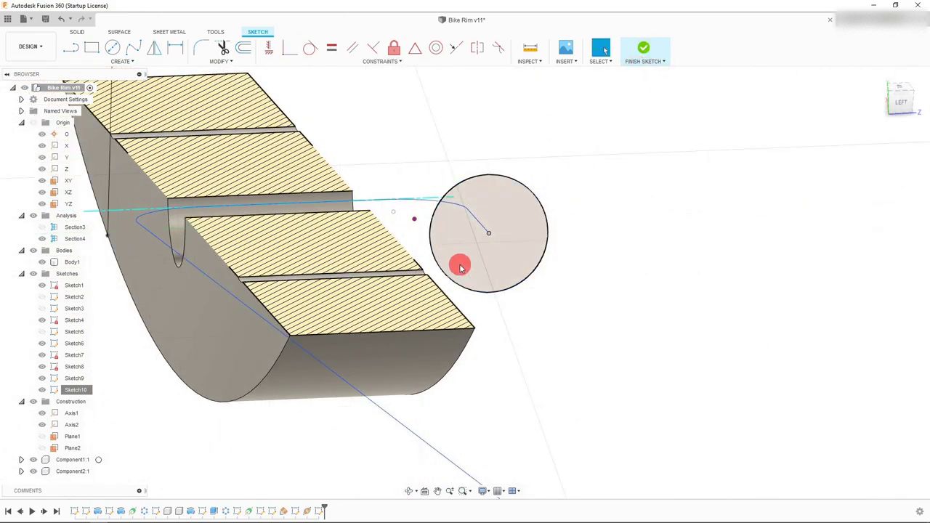
Step: Move the spoke path's long line outward, away from the other face of the hub flange
scroll(450, 260, down, 5)
drag(541, 304, 517, 312)
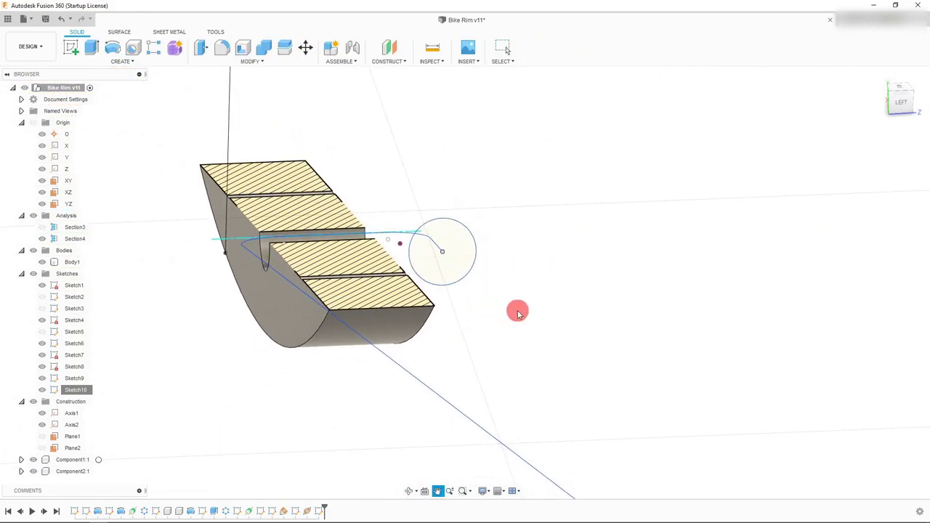
key(Escape)
click(897, 96)
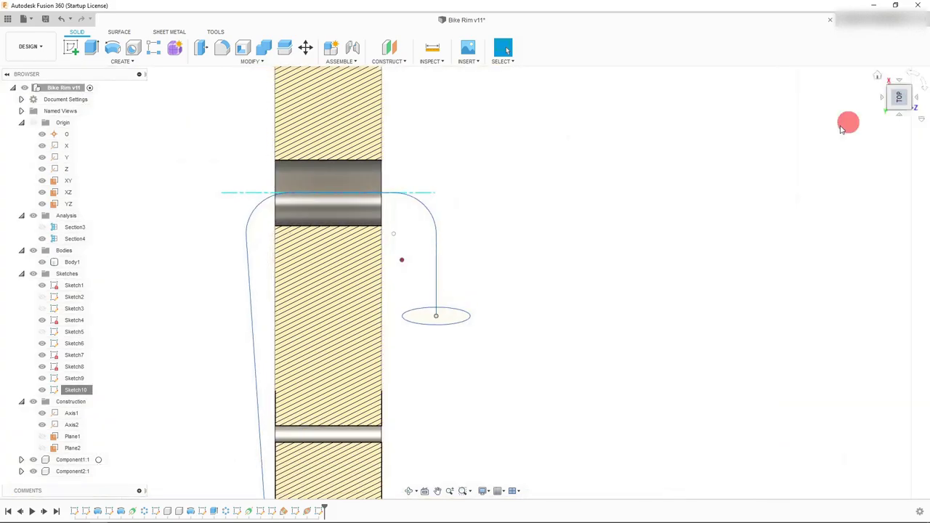
scroll(463, 251, down, 3)
scroll(378, 261, up, 3)
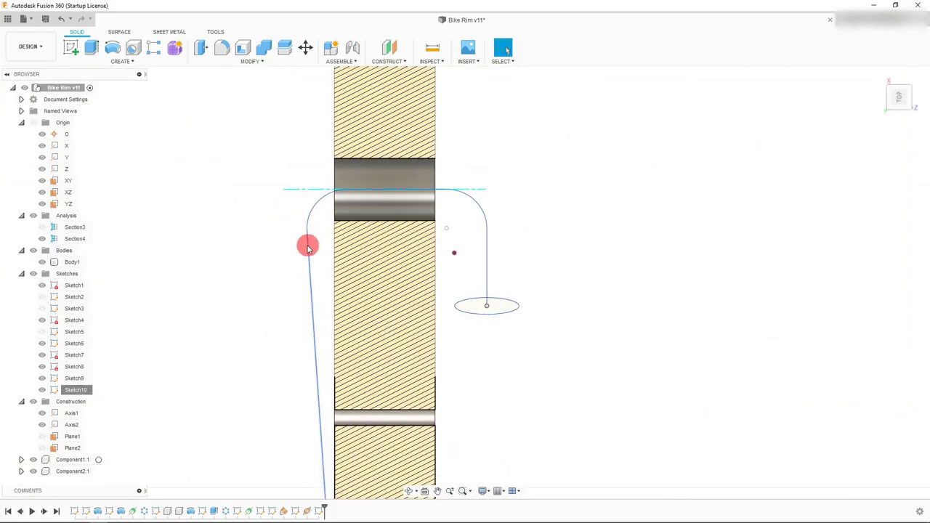
drag(308, 245, 266, 248)
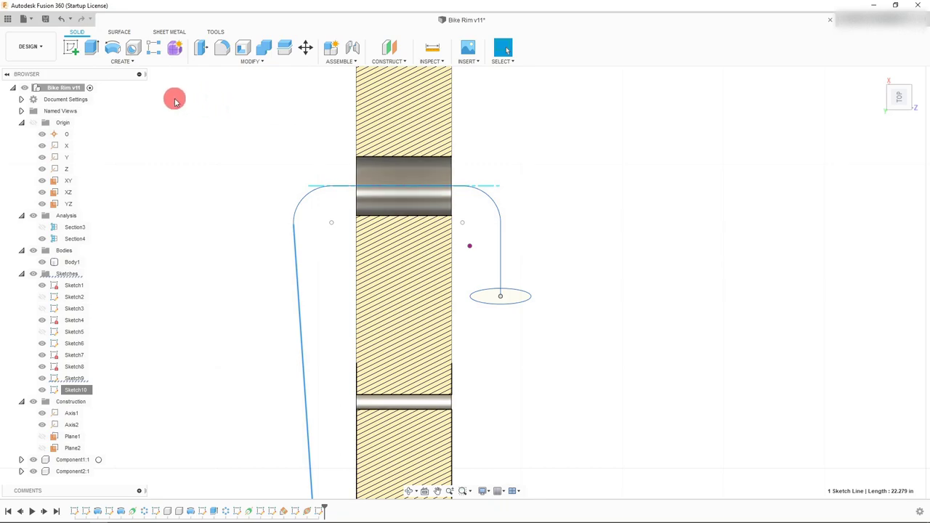
Step: Sweep the circular cross-section along the whole spoke path from hub flange to rim as a new component
click(120, 62)
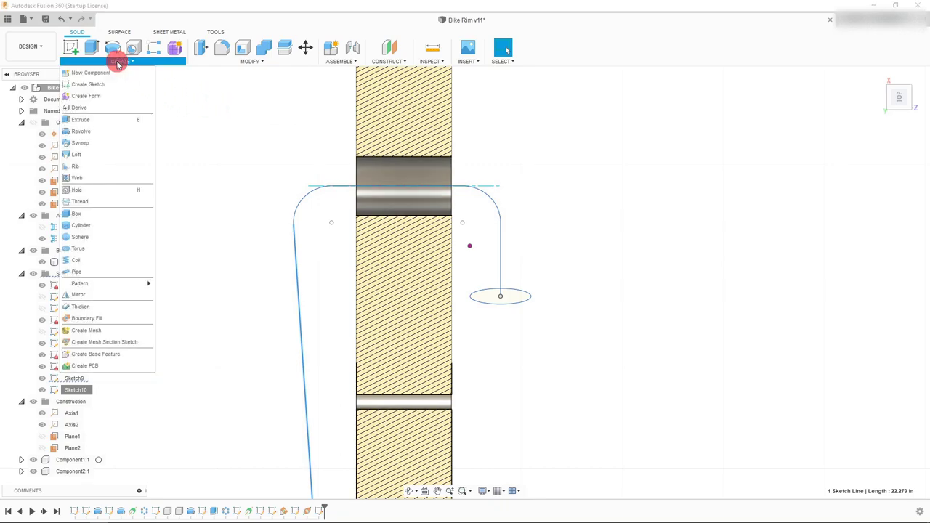
click(90, 143)
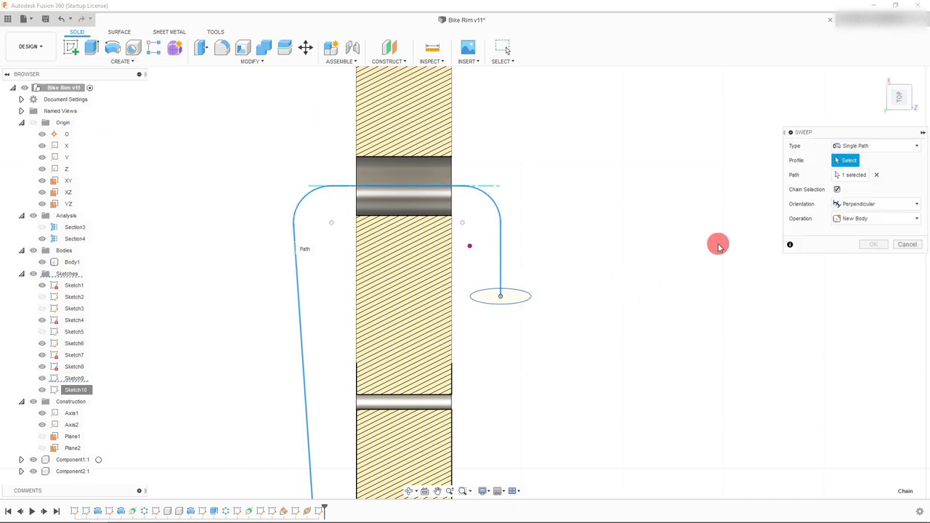
click(514, 297)
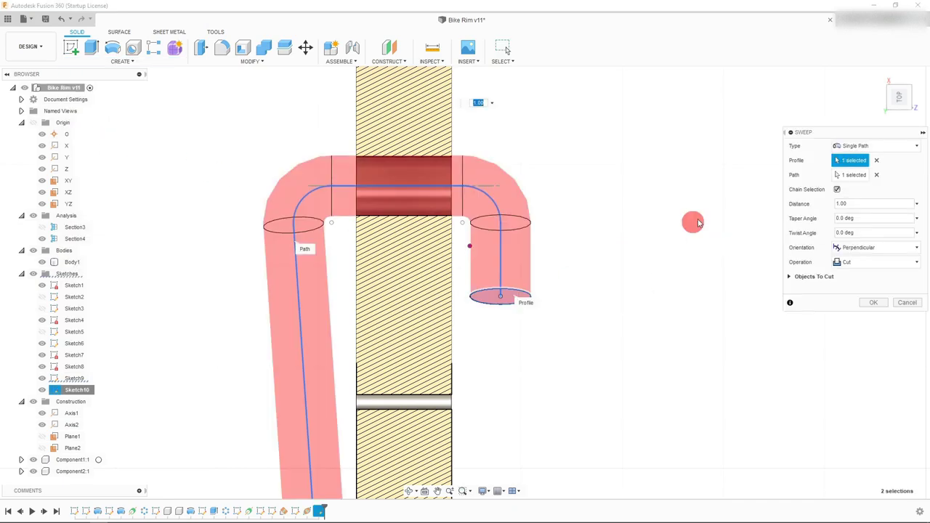
scroll(431, 134, down, 3)
scroll(429, 142, down, 5)
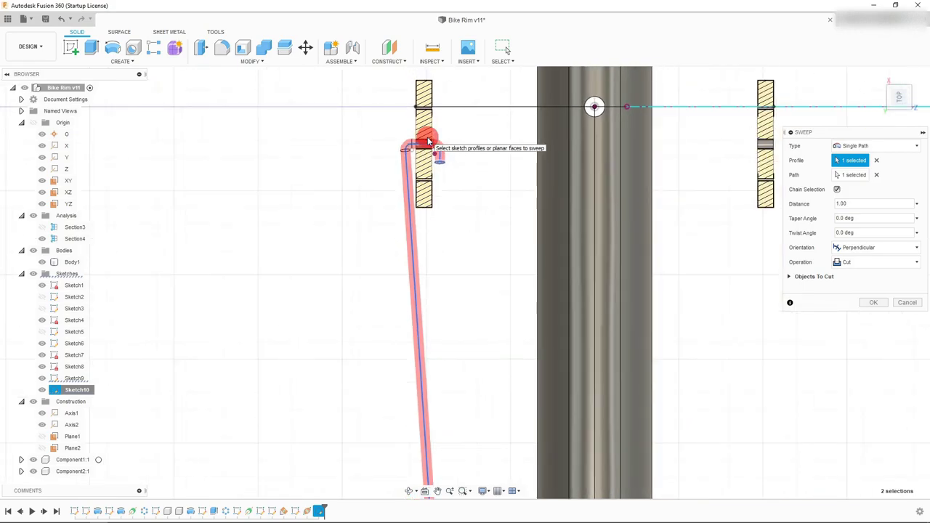
scroll(427, 138, down, 2)
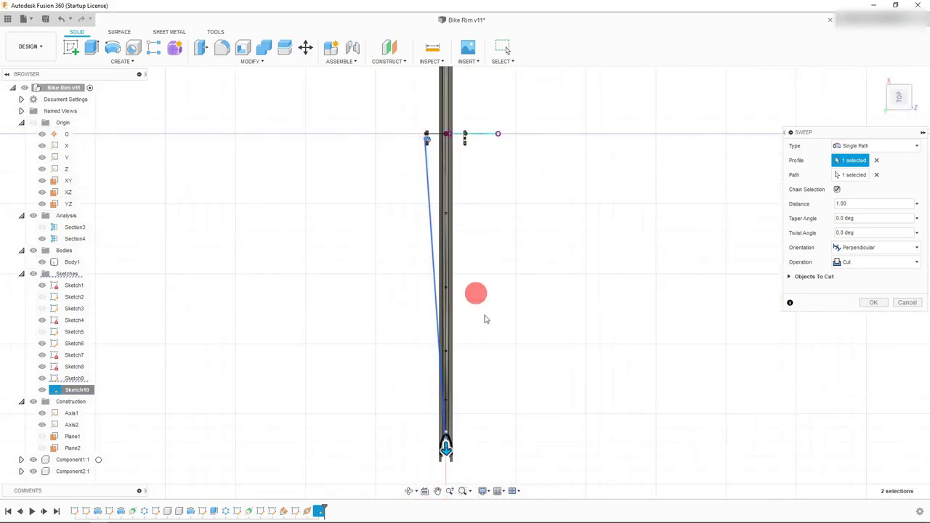
scroll(461, 461, up, 6)
scroll(433, 421, up, 3)
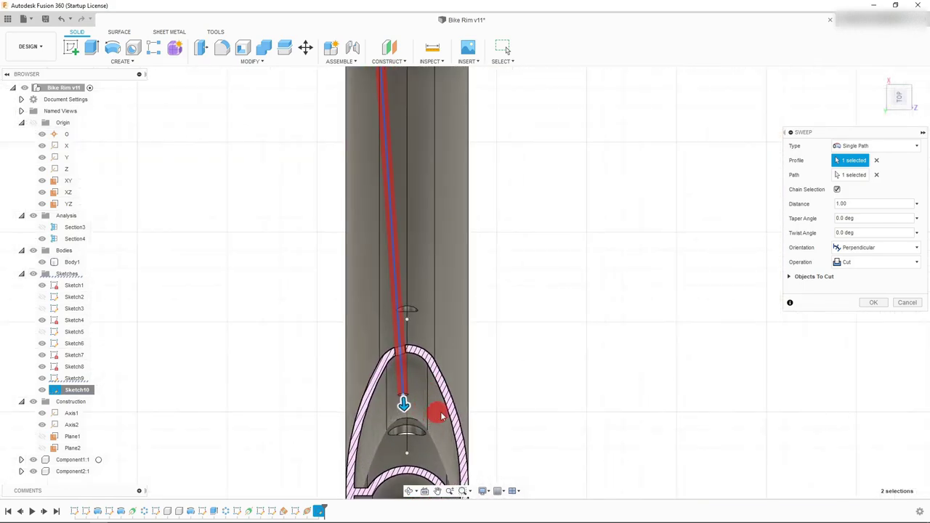
click(874, 262)
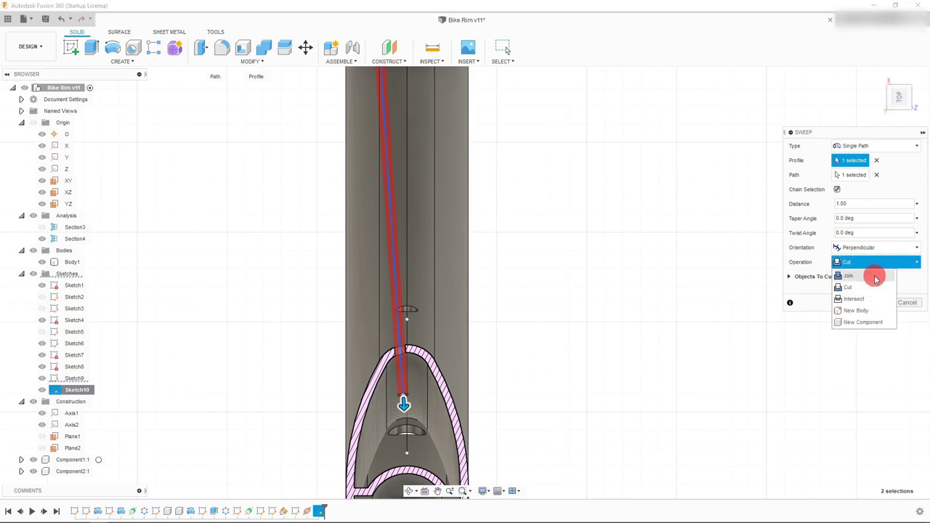
click(863, 324)
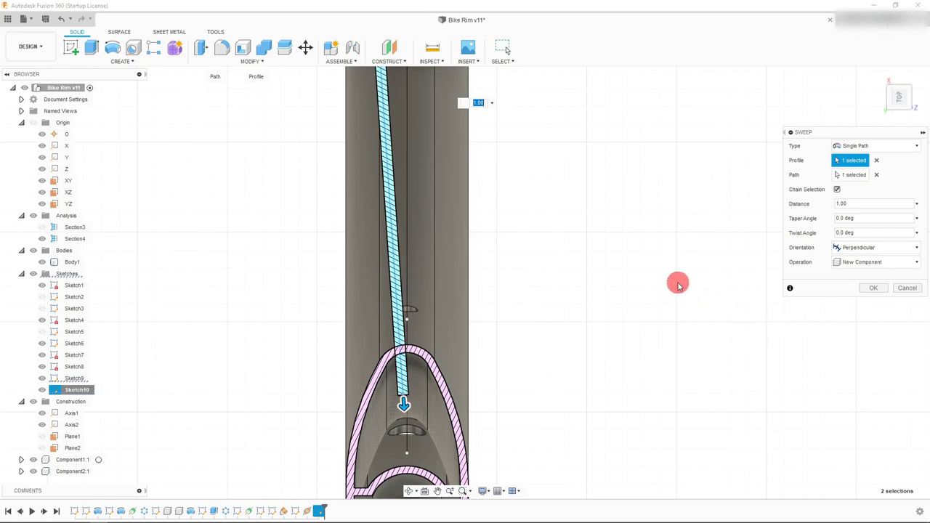
scroll(442, 312, down, 2)
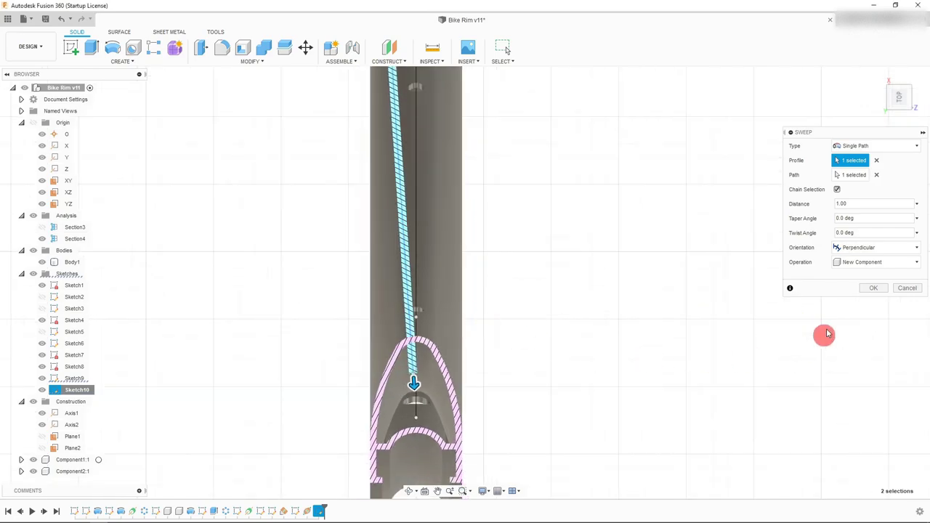
click(871, 286)
Step: Turn the wheel to the back view and delete the Section4 analysis
click(463, 334)
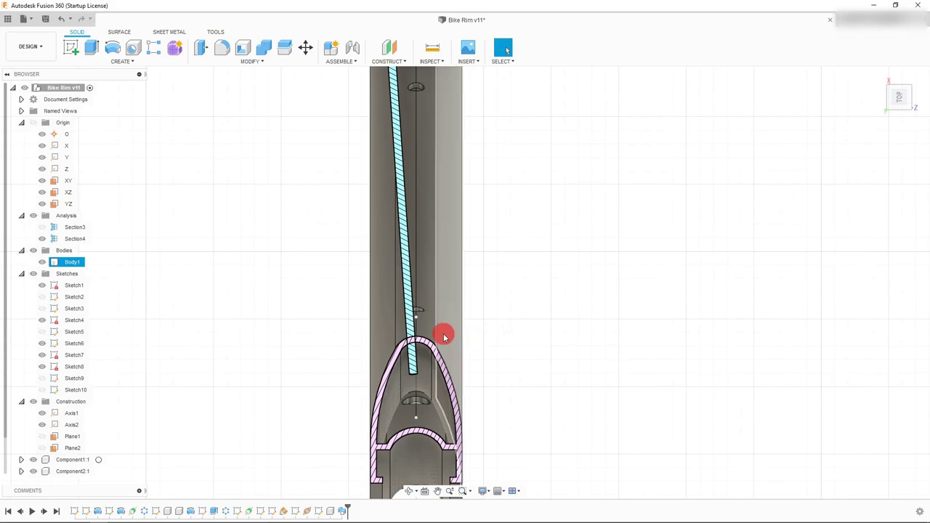
scroll(444, 333, down, 2)
click(458, 334)
scroll(457, 332, down, 5)
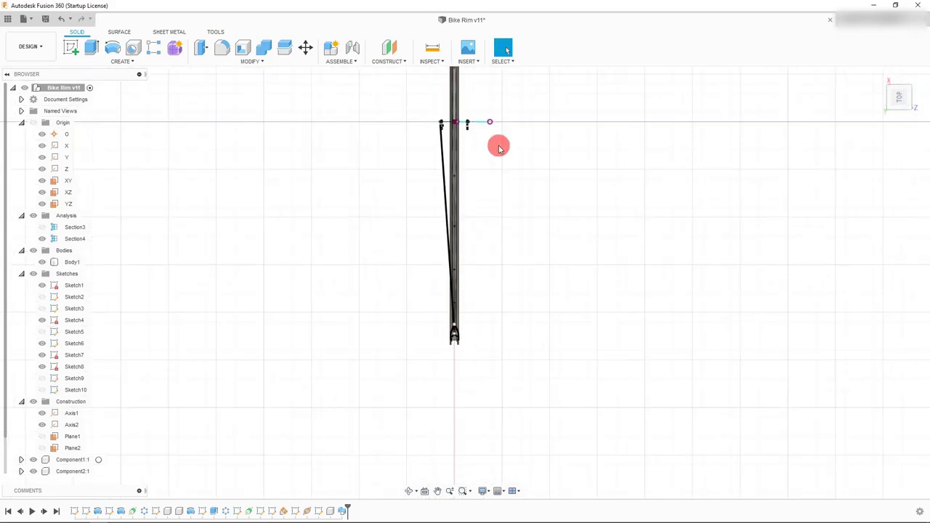
scroll(493, 147, up, 2)
click(899, 116)
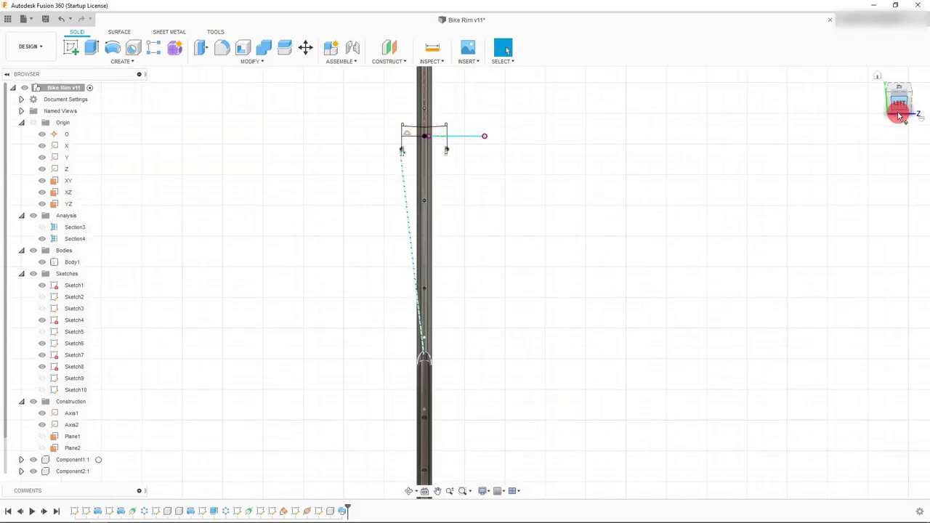
click(900, 118)
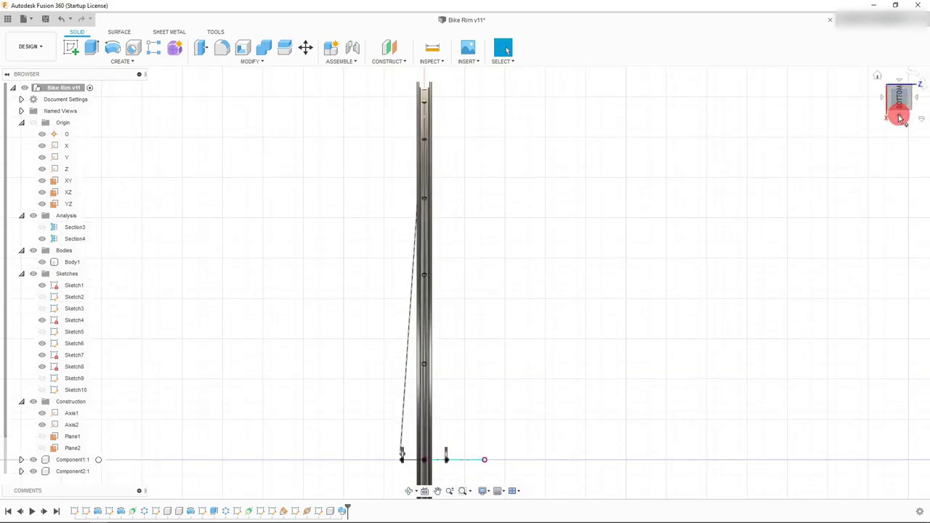
click(883, 101)
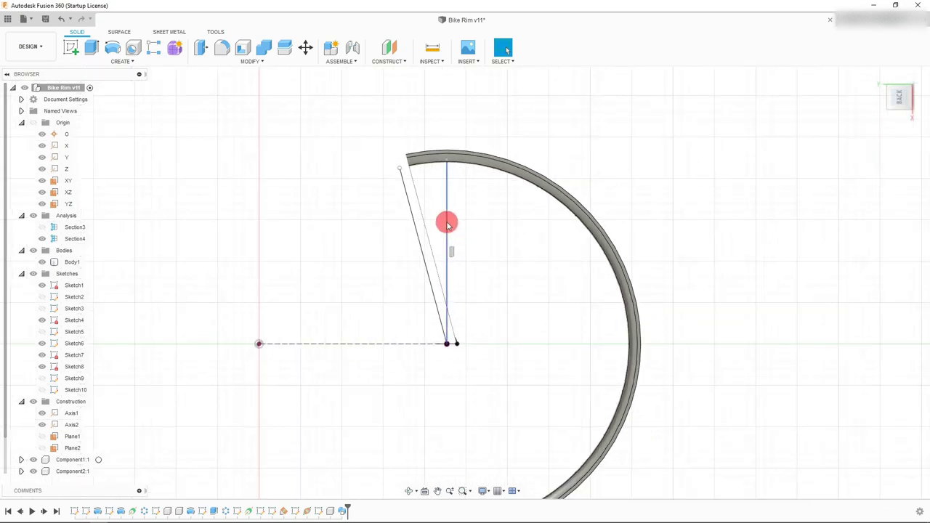
scroll(488, 343, up, 2)
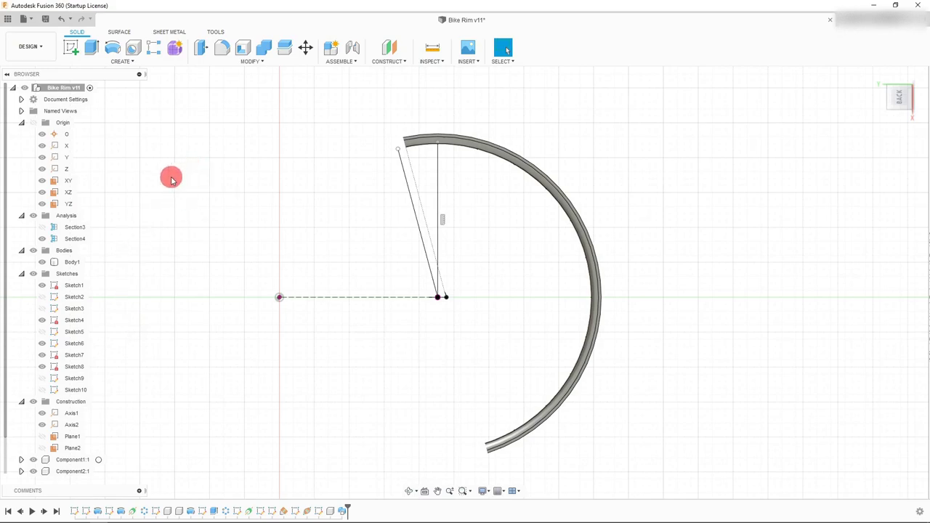
right_click(72, 239)
click(86, 270)
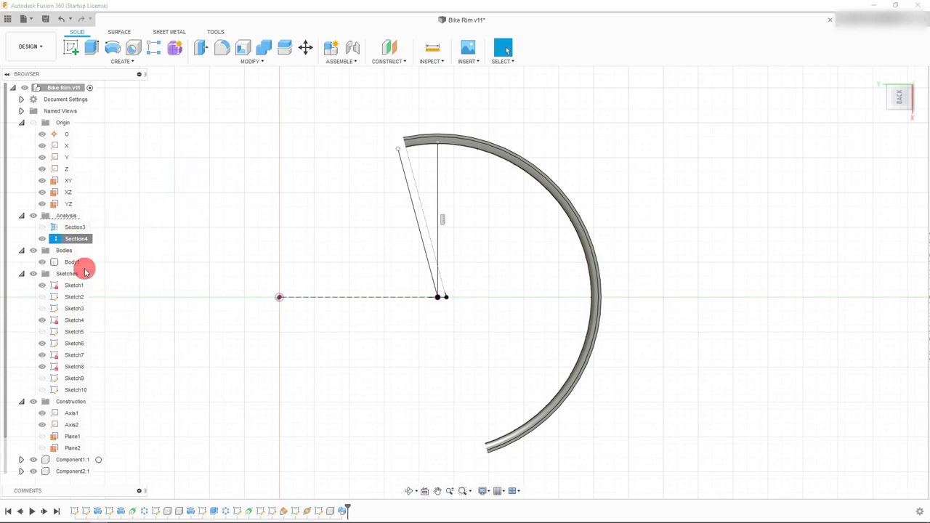
Step: Start a circular pattern of type Components with the swept spoke as its object
scroll(411, 245, up, 4)
scroll(476, 347, up, 5)
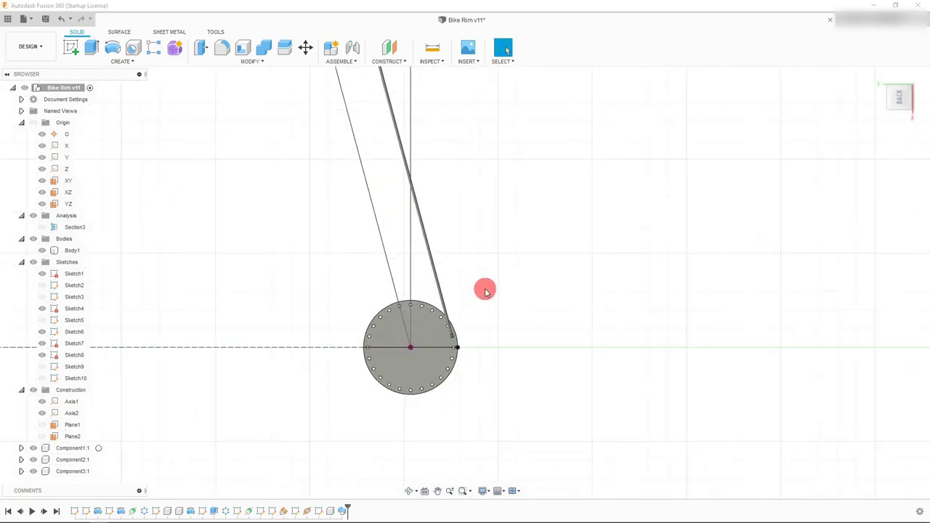
scroll(467, 345, down, 6)
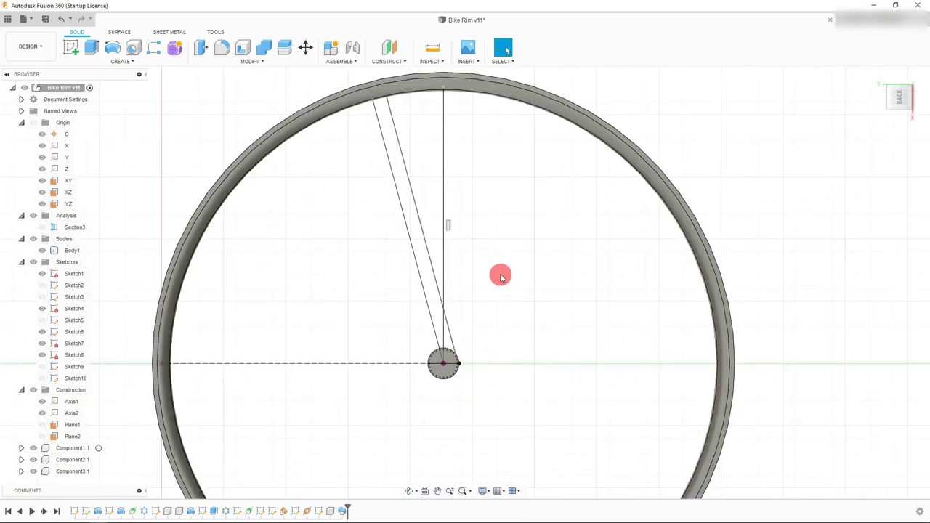
scroll(429, 216, up, 2)
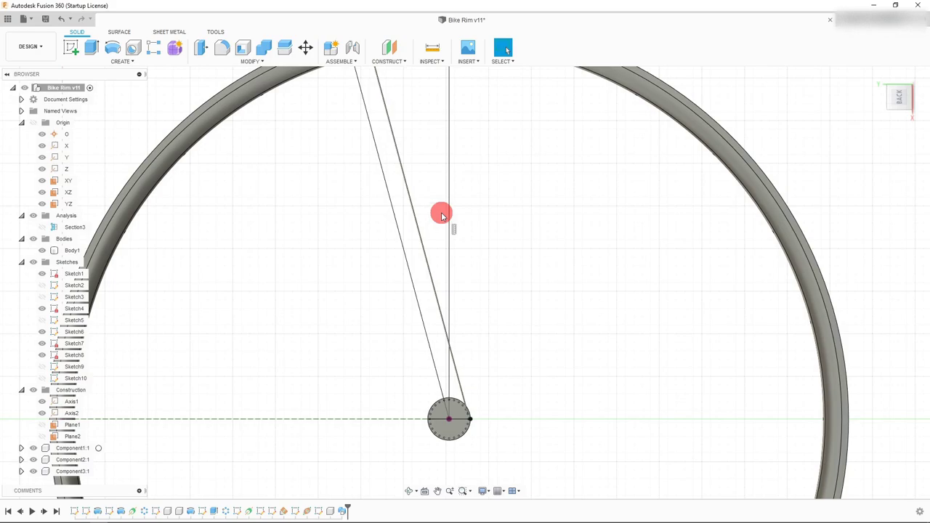
scroll(407, 167, down, 3)
scroll(393, 137, up, 2)
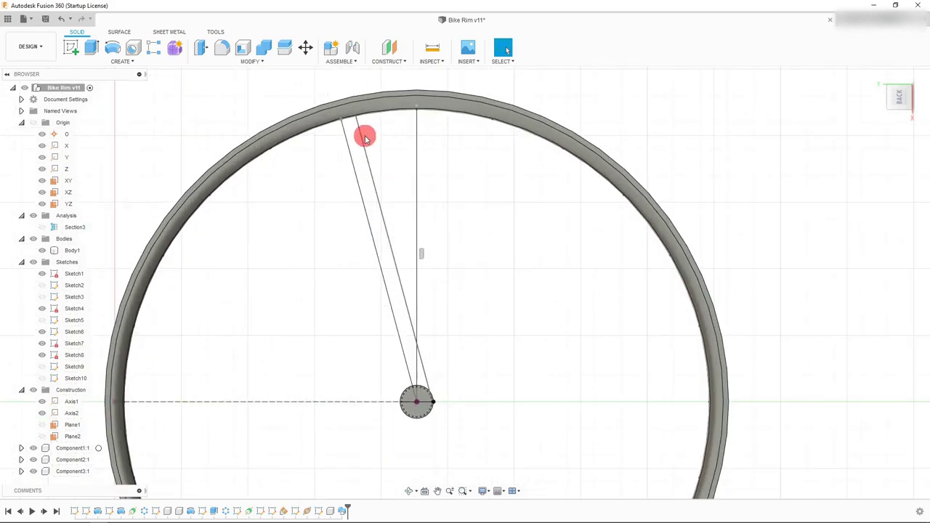
click(155, 61)
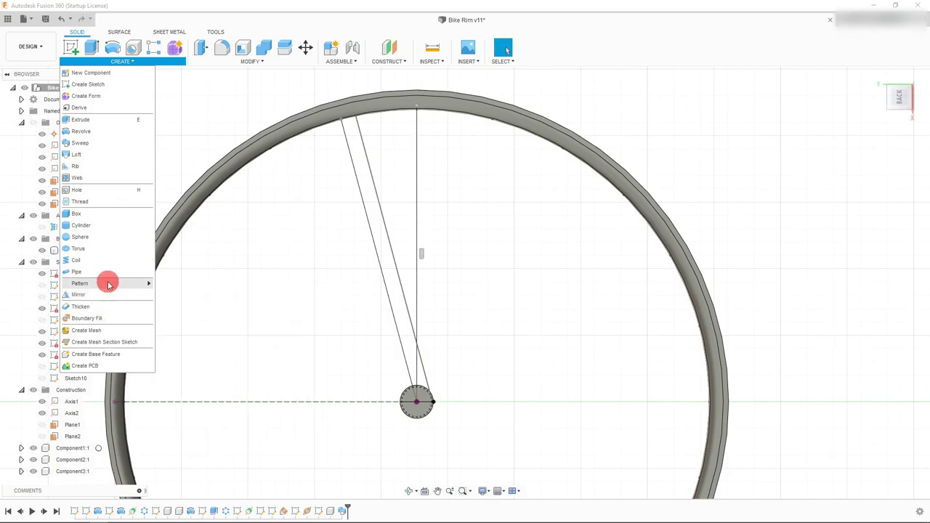
mouse_move(109, 284)
click(182, 298)
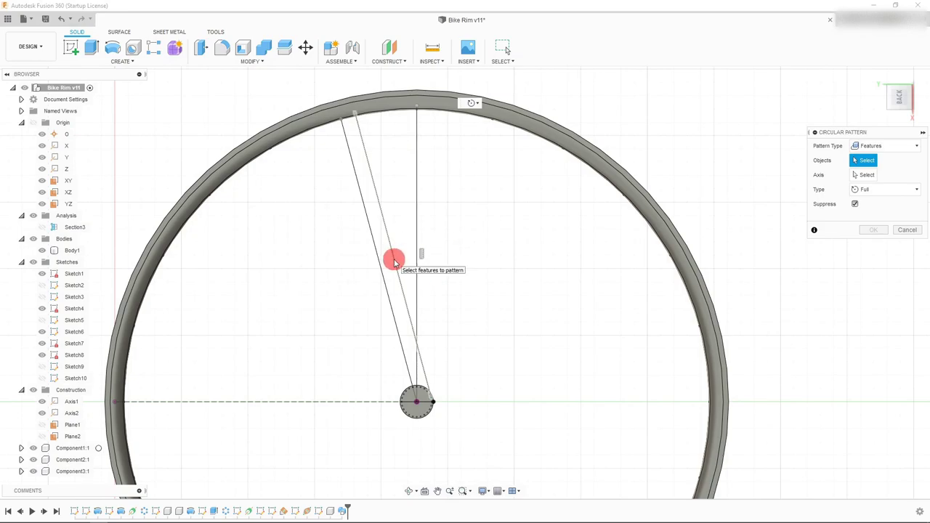
click(879, 147)
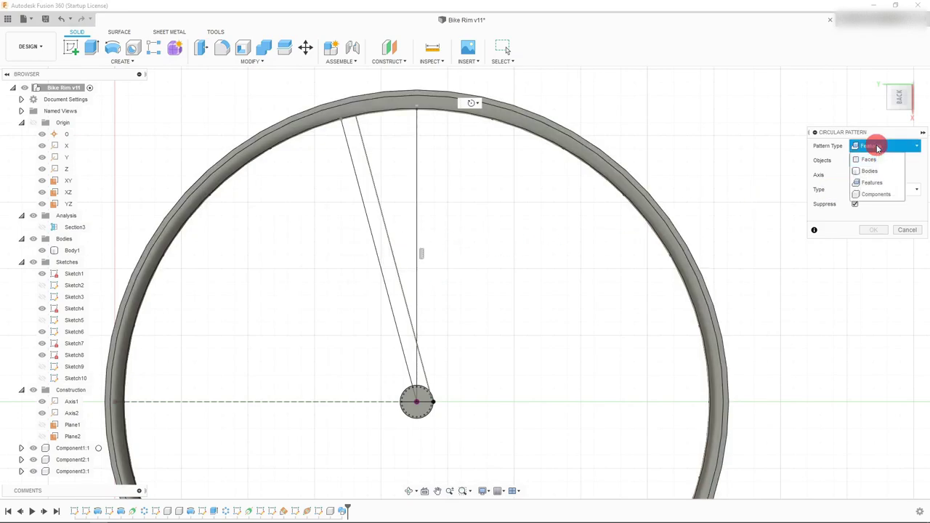
click(885, 193)
click(390, 248)
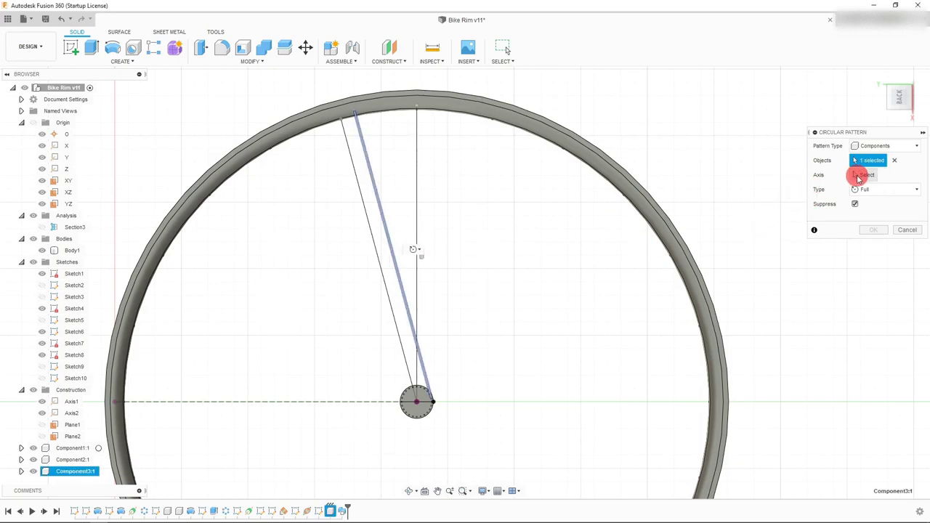
Step: Use the sketch line running along the hub's centreline as the axis of the circular pattern
click(859, 177)
scroll(480, 264, down, 2)
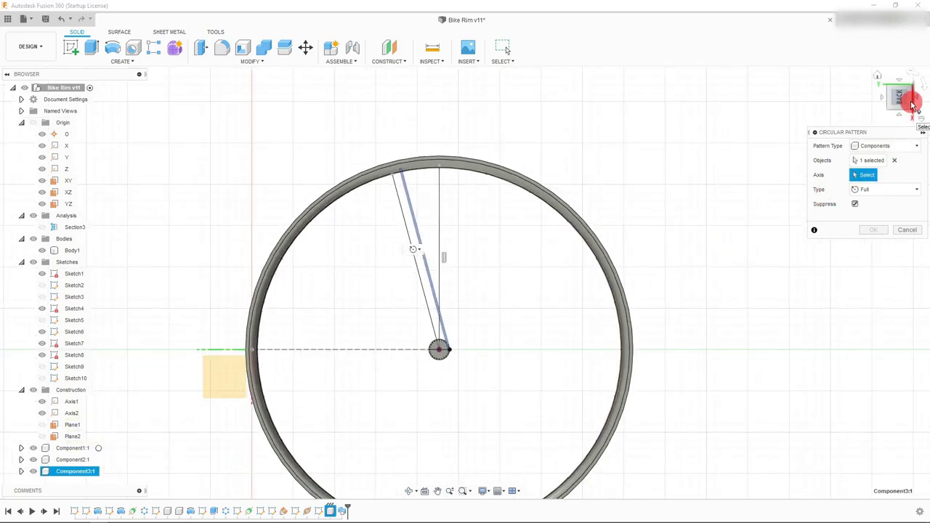
drag(911, 102, 473, 361)
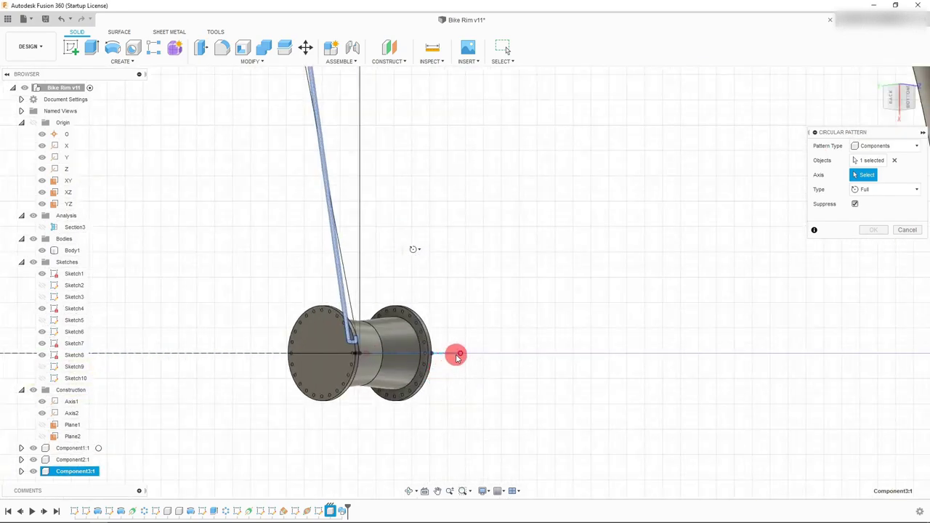
click(452, 356)
scroll(472, 371, down, 3)
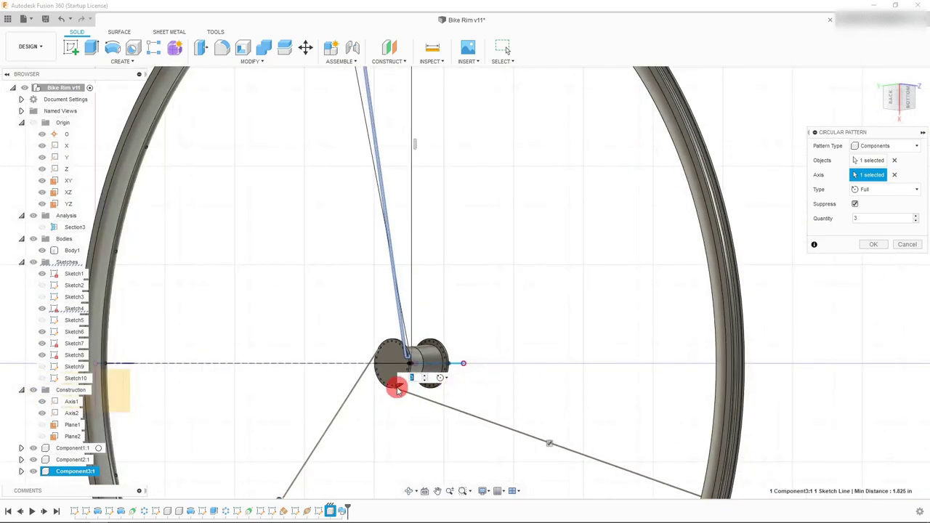
Step: Set the spoke pattern's quantity to d19, check the spokes at the hub and rim, and create the full circular pattern
scroll(407, 392, up, 4)
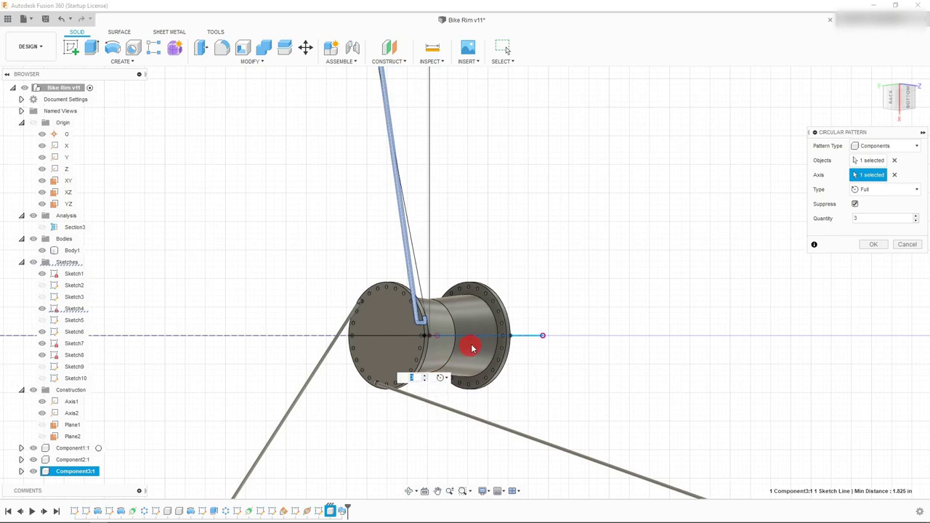
click(860, 218)
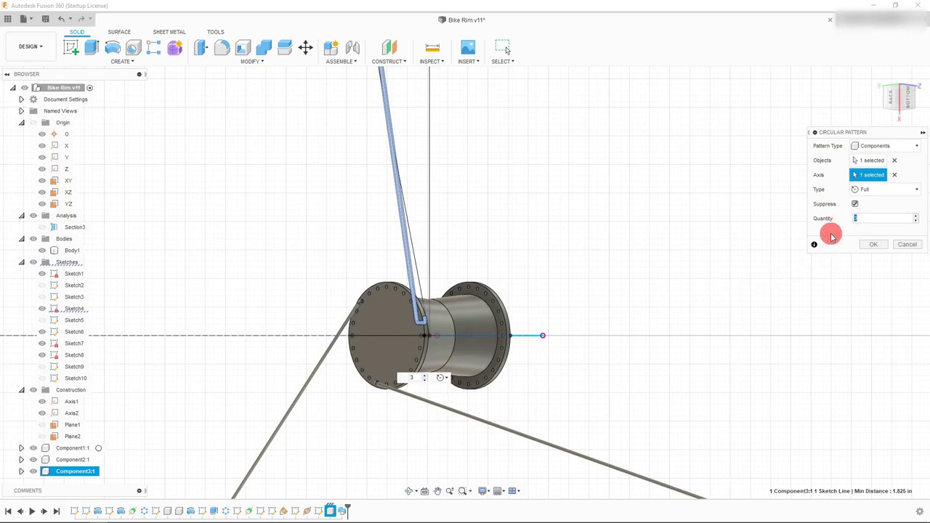
text(d19)
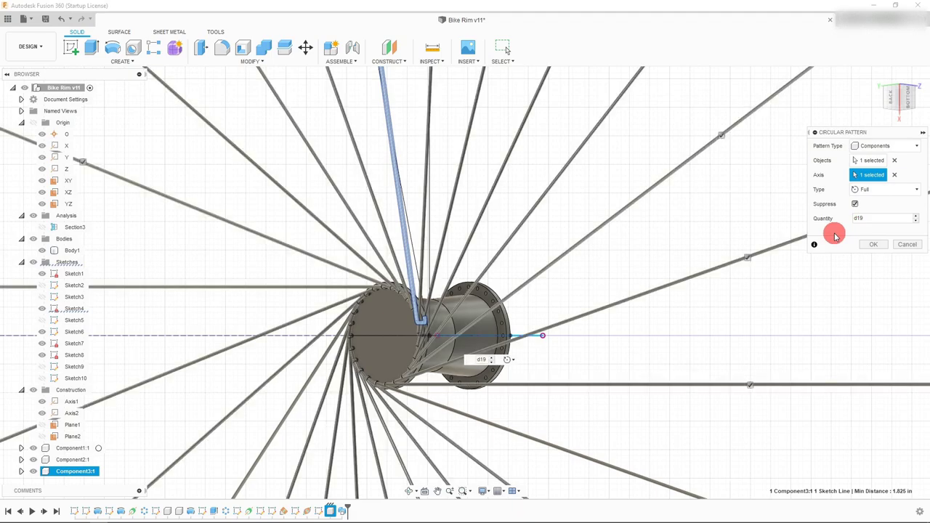
scroll(426, 312, up, 3)
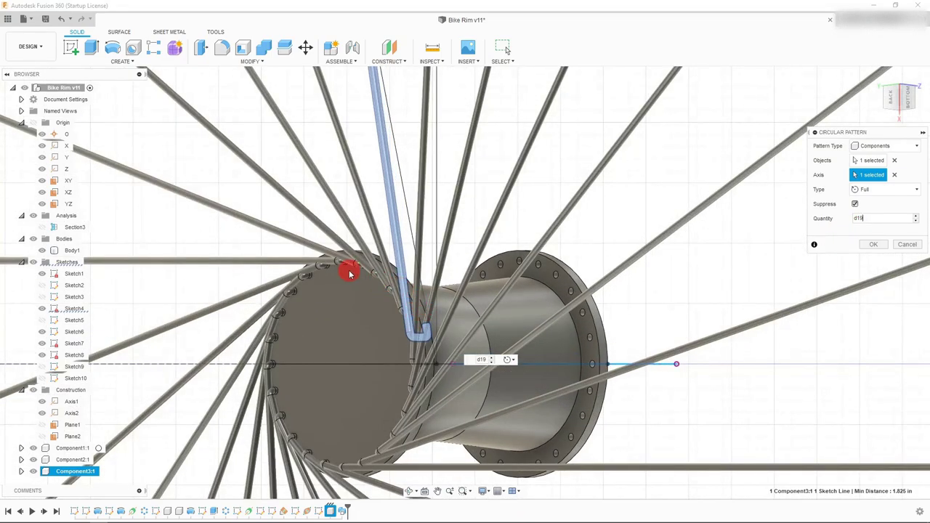
scroll(350, 280, up, 2)
scroll(356, 299, down, 8)
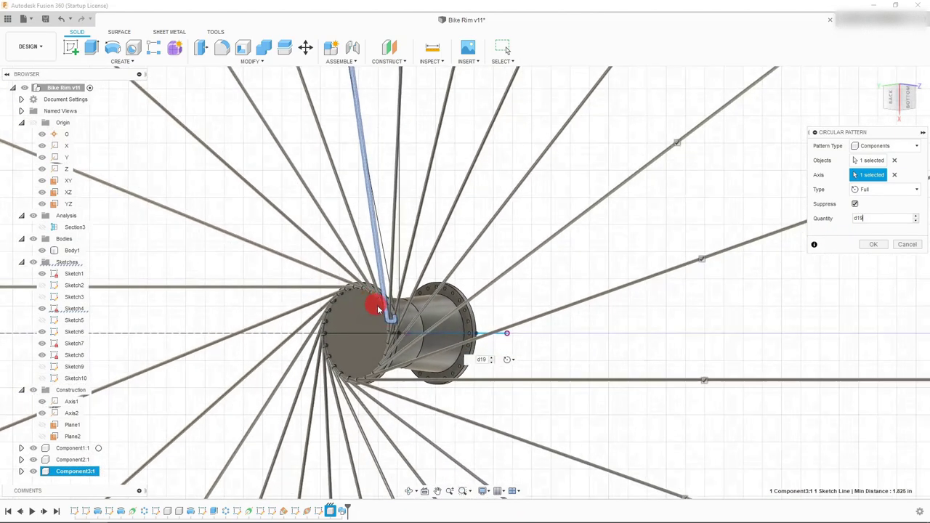
scroll(389, 318, down, 2)
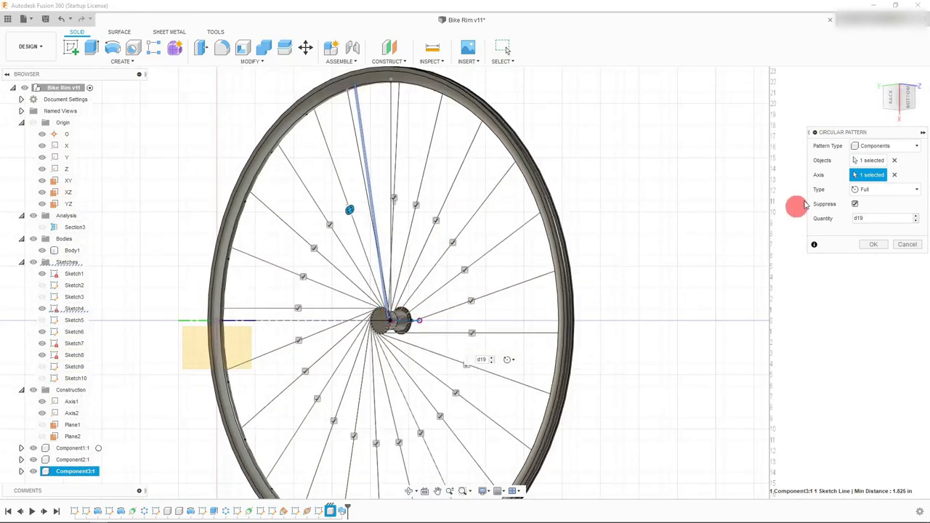
click(891, 98)
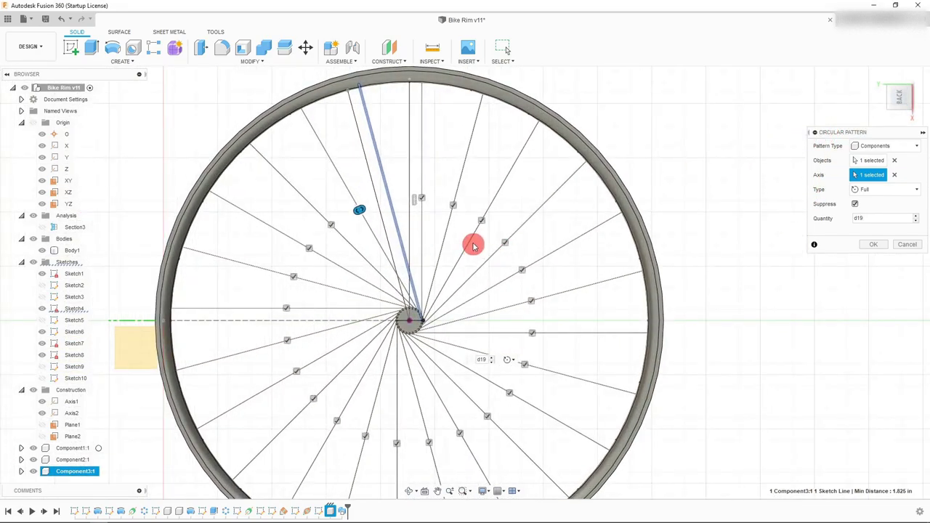
scroll(461, 241, down, 2)
click(873, 245)
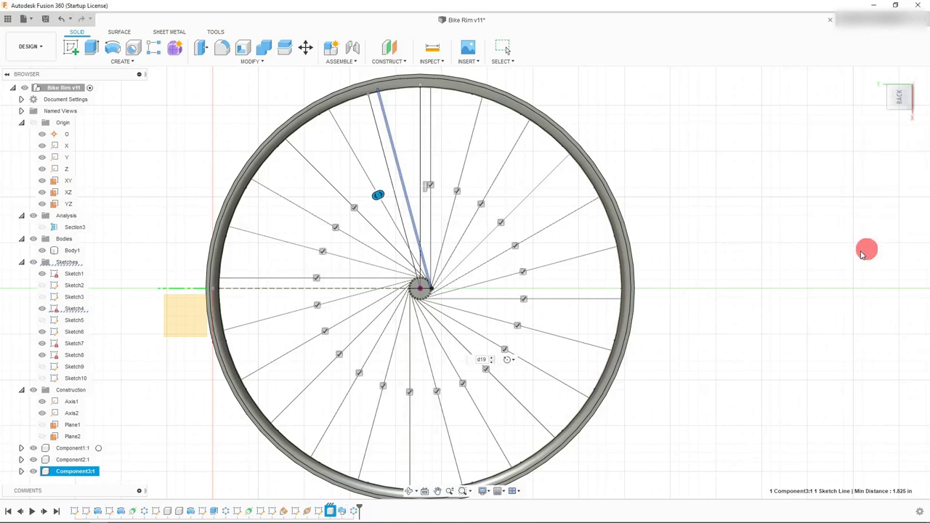
Step: Examine the patterned spokes from the side and back of the wheel, including where they meet the hub and rim
click(903, 118)
click(901, 112)
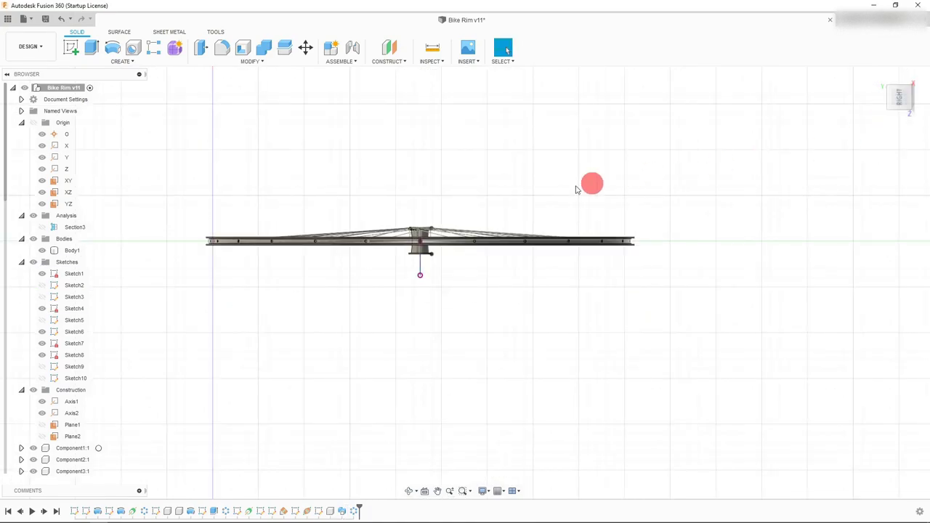
scroll(487, 207, up, 3)
scroll(501, 230, up, 2)
scroll(540, 235, down, 5)
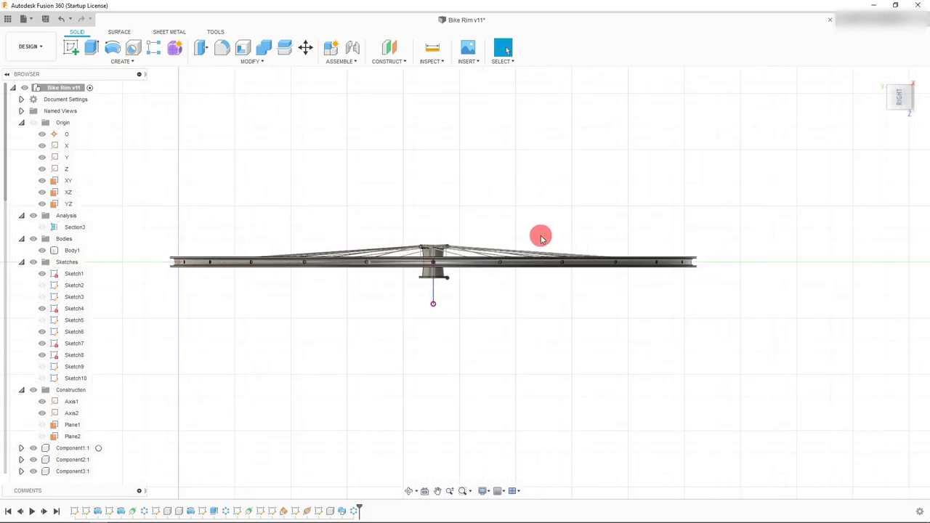
scroll(378, 222, up, 2)
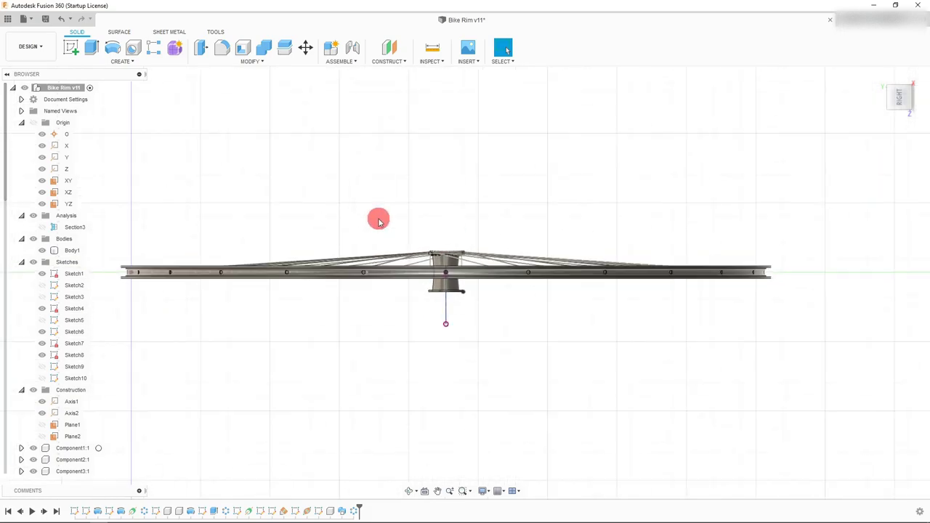
click(888, 87)
scroll(526, 295, down, 3)
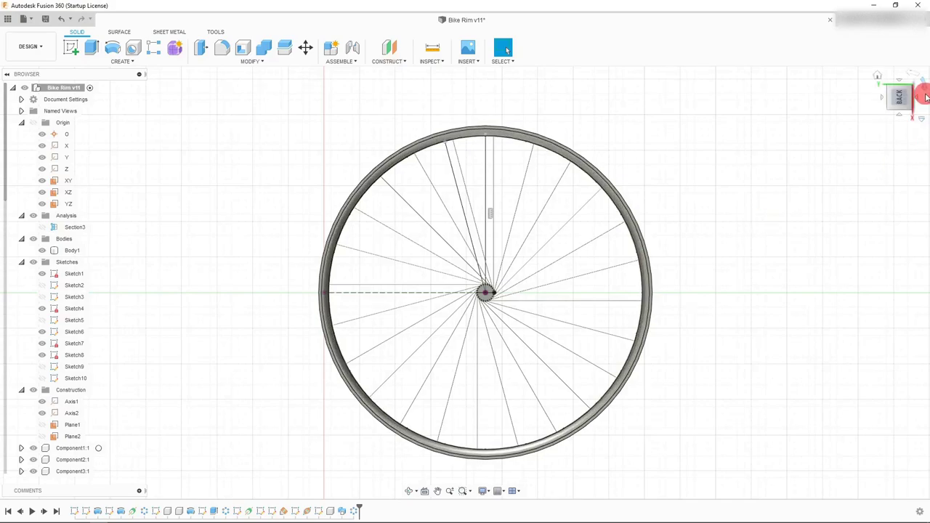
click(922, 99)
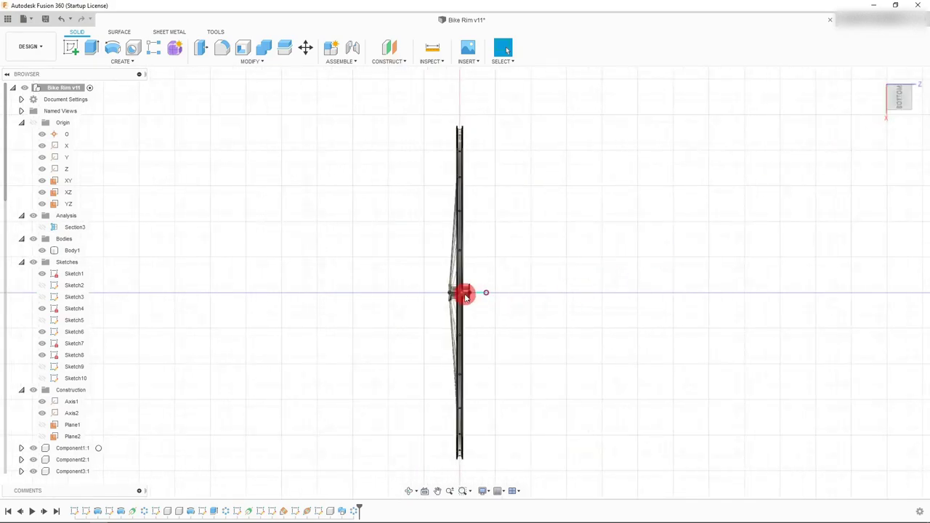
scroll(505, 298, down, 2)
click(888, 93)
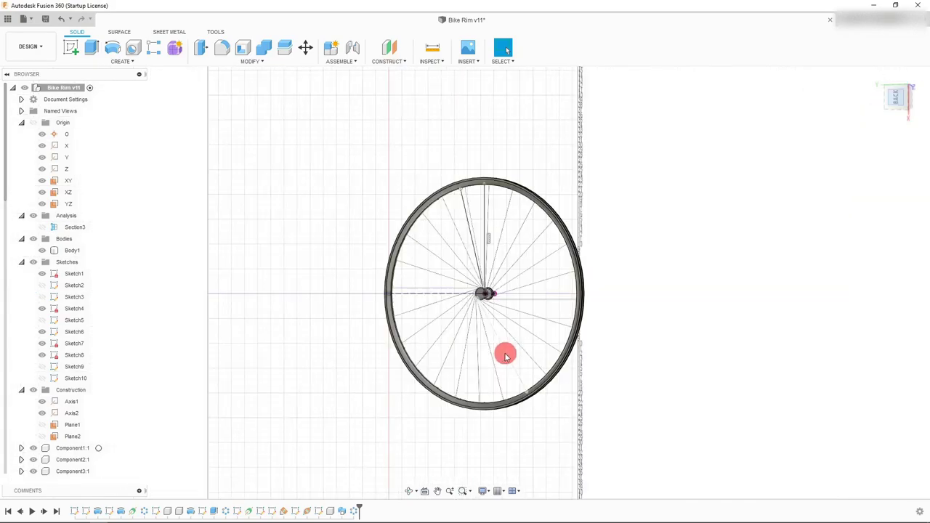
scroll(492, 293, up, 3)
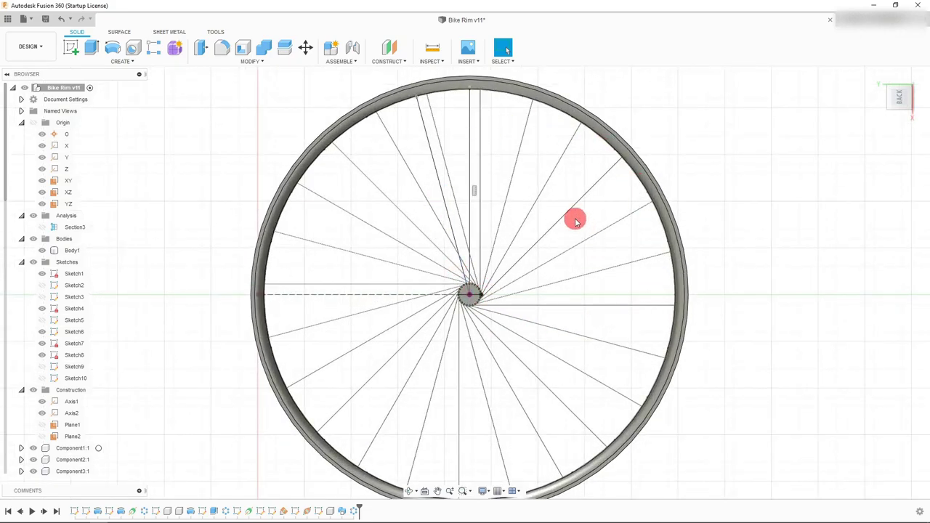
scroll(484, 208, down, 1)
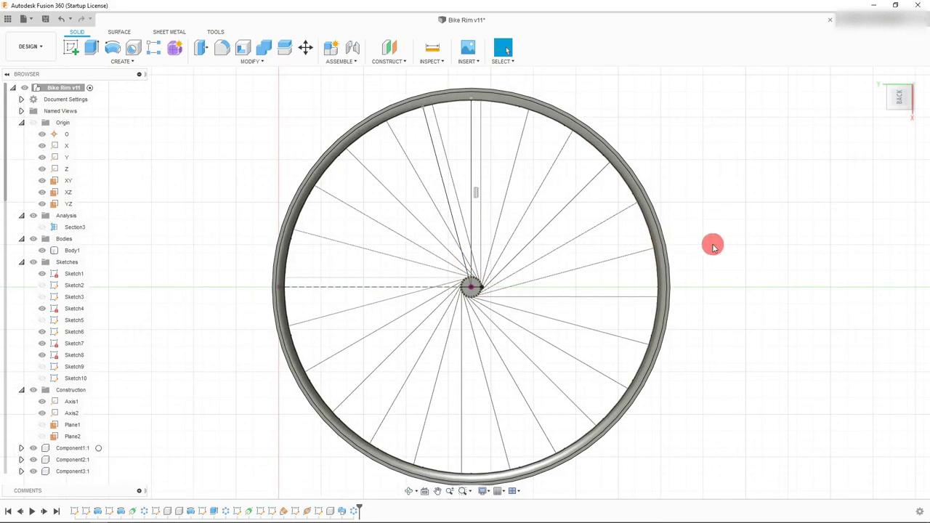
click(661, 271)
key(Escape)
click(915, 101)
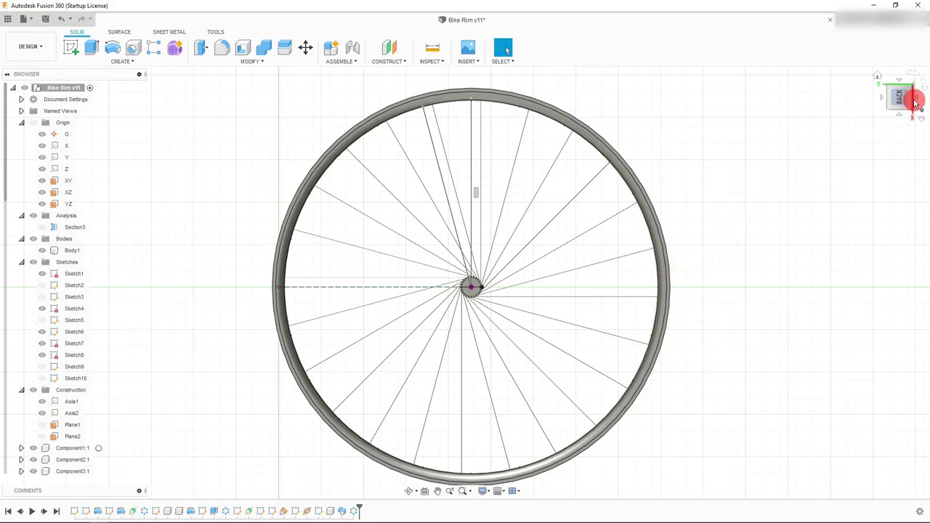
click(917, 100)
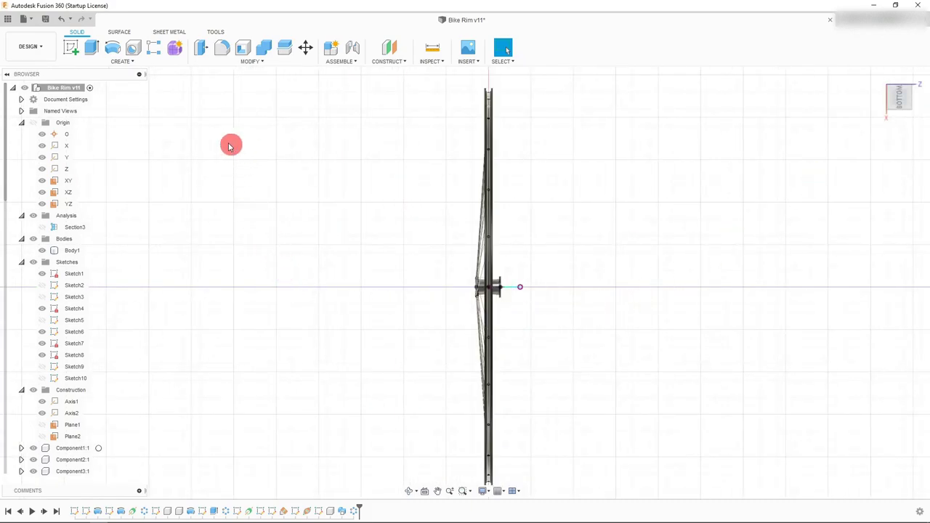
Step: Start a Mirror of the spokes with the pattern type set to Components
click(130, 62)
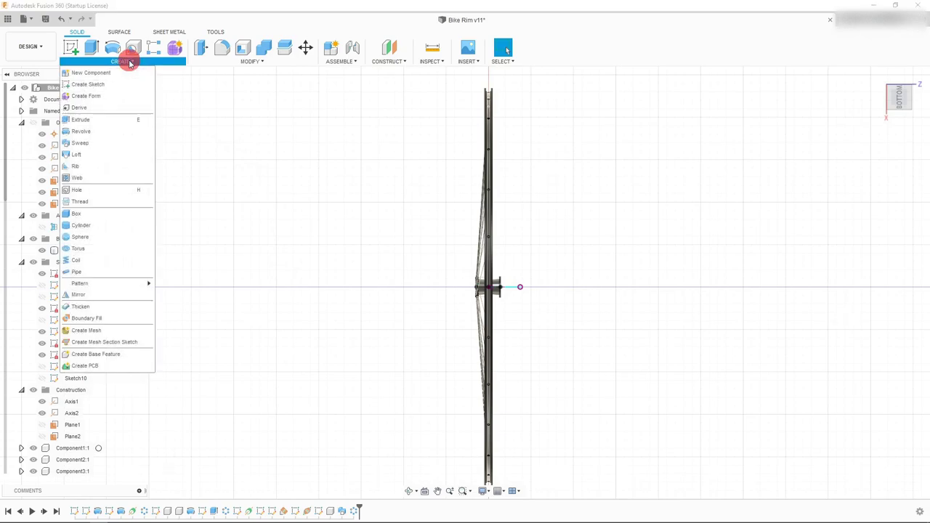
click(78, 295)
scroll(459, 256, up, 5)
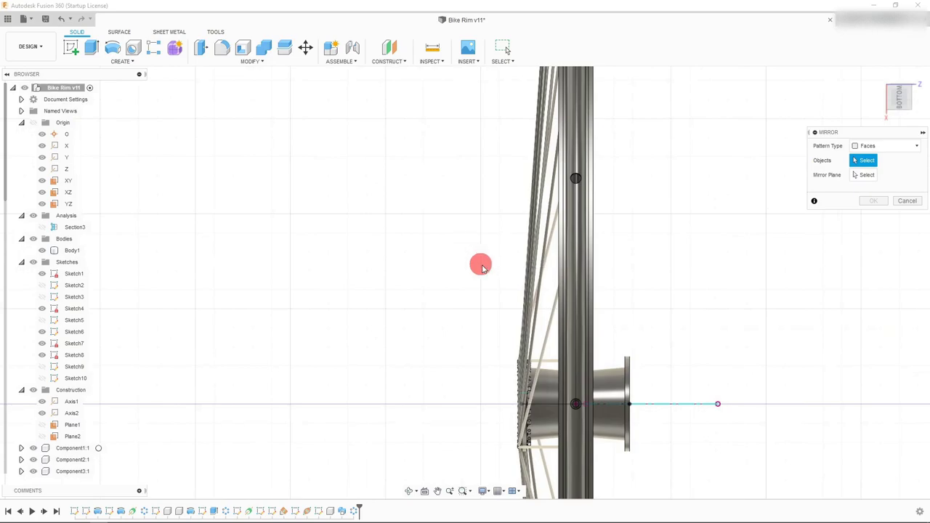
click(87, 413)
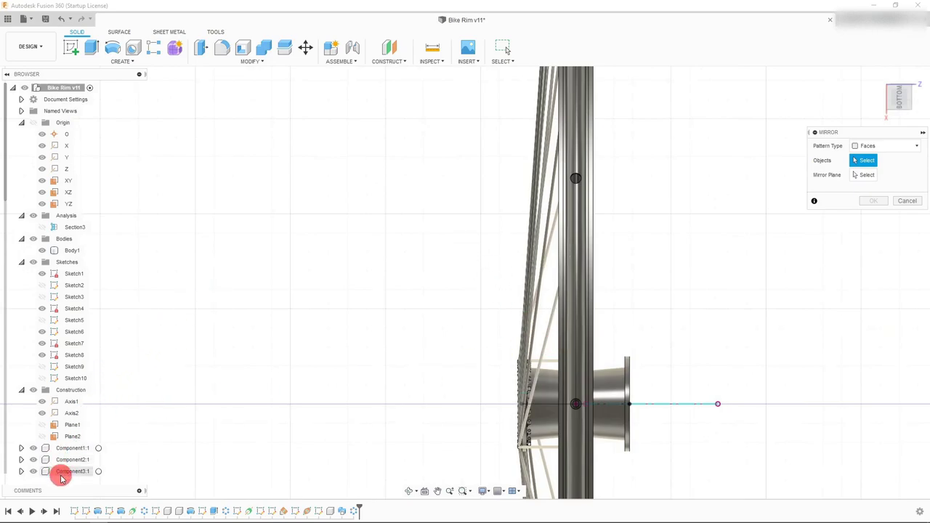
click(546, 331)
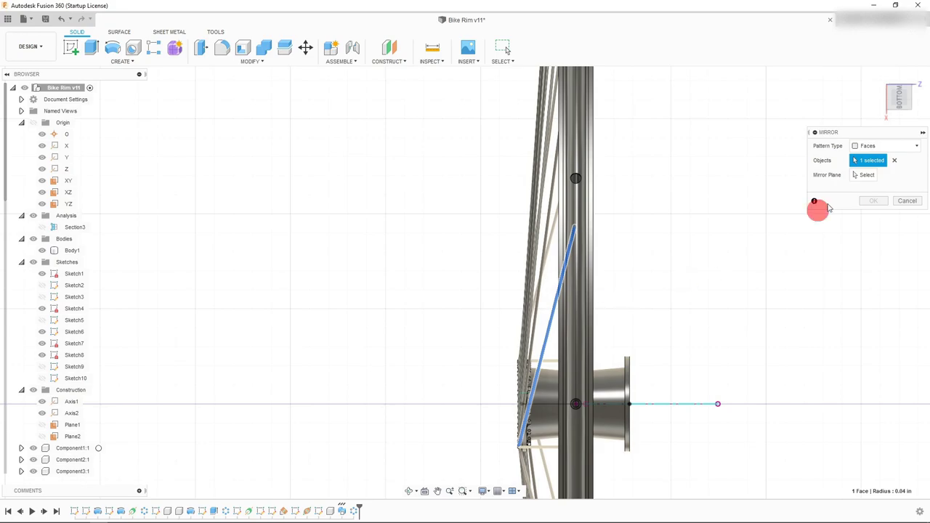
click(879, 99)
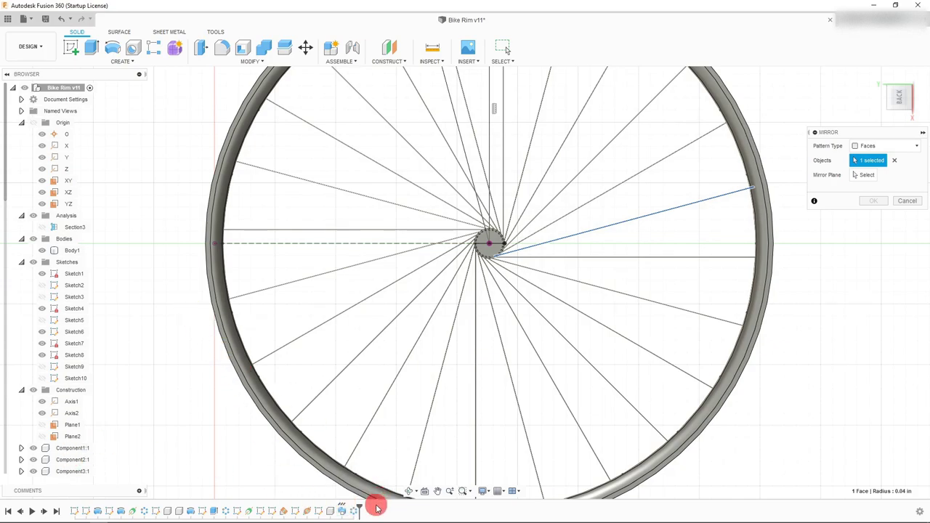
click(909, 145)
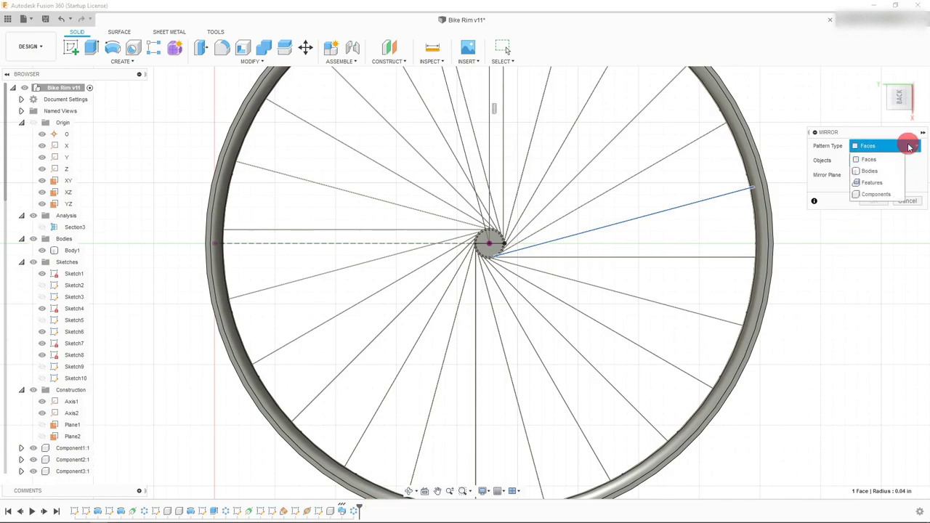
click(878, 194)
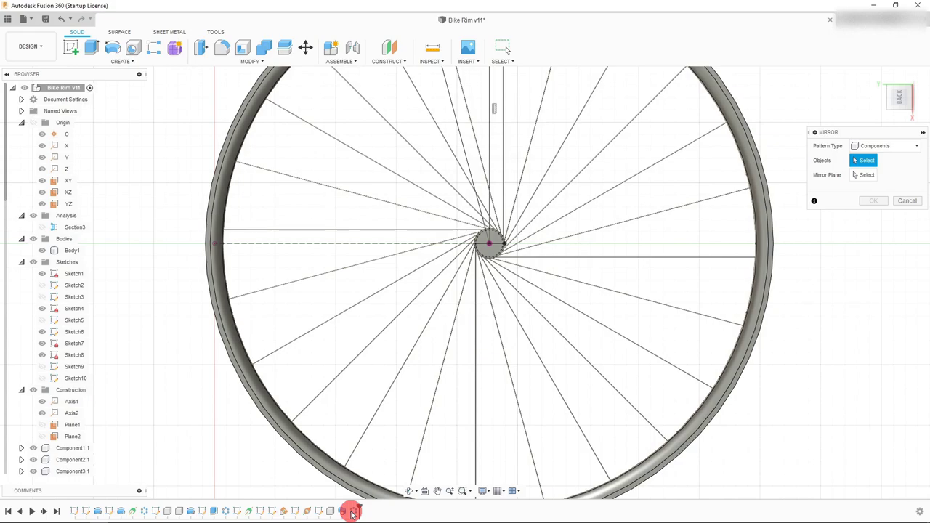
Step: Select the complete set of patterned spoke components as the objects to mirror
click(79, 254)
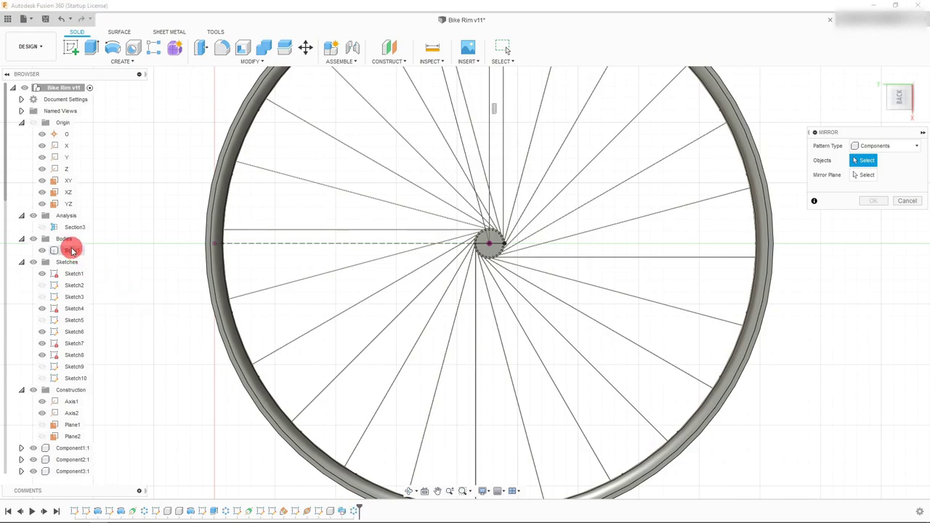
click(346, 509)
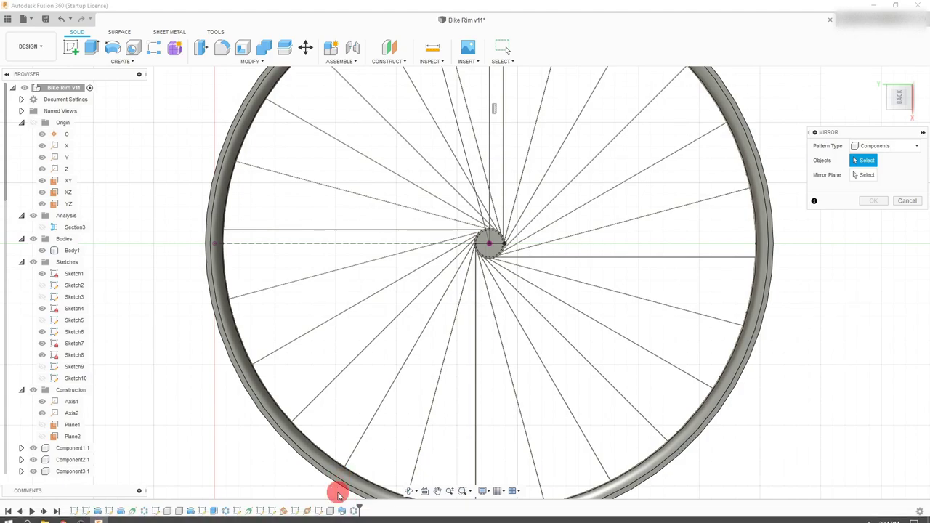
click(346, 511)
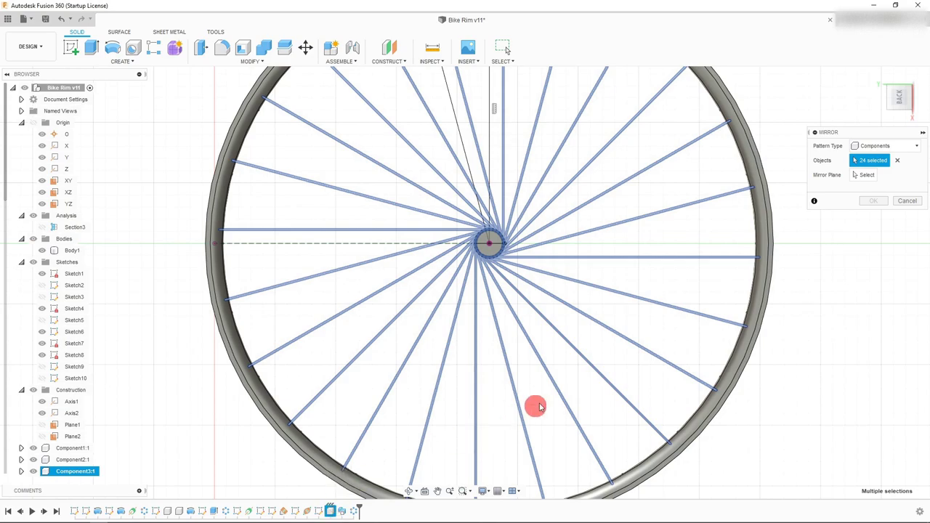
scroll(484, 426, down, 3)
scroll(482, 284, up, 1)
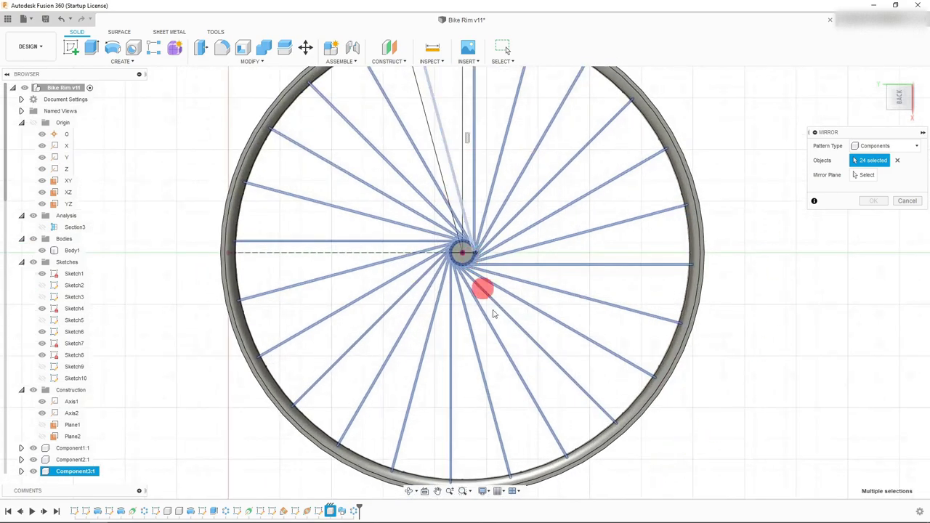
scroll(503, 342, down, 1)
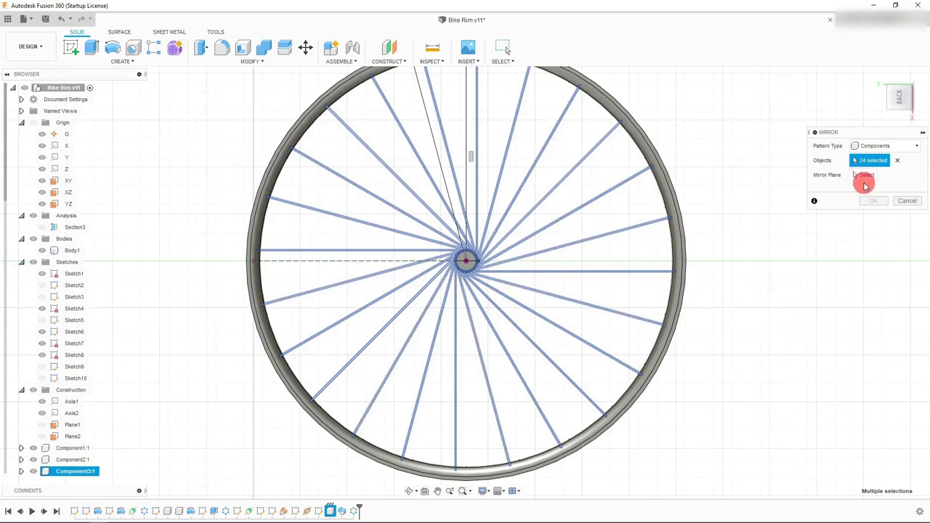
Step: Mirror the selected spokes across the origin XY plane to fill the other side of the hub
click(865, 181)
scroll(482, 318, down, 1)
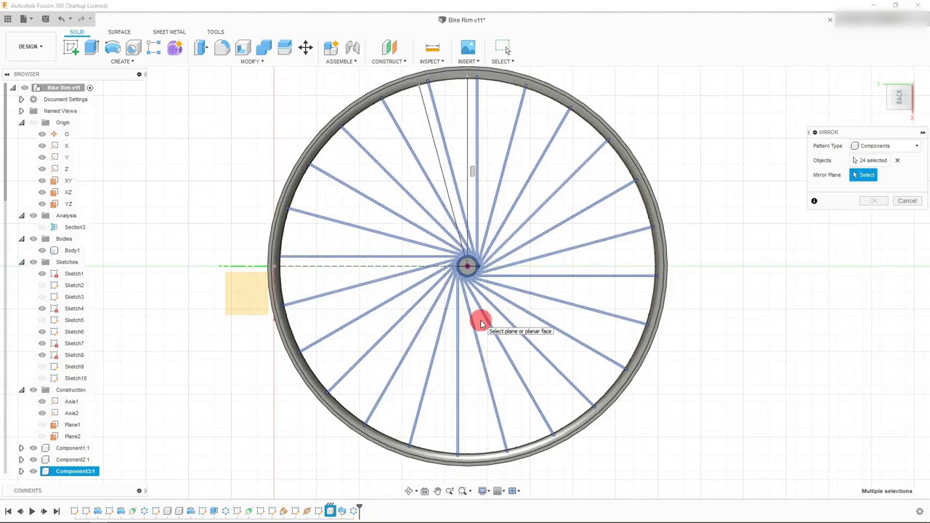
click(61, 196)
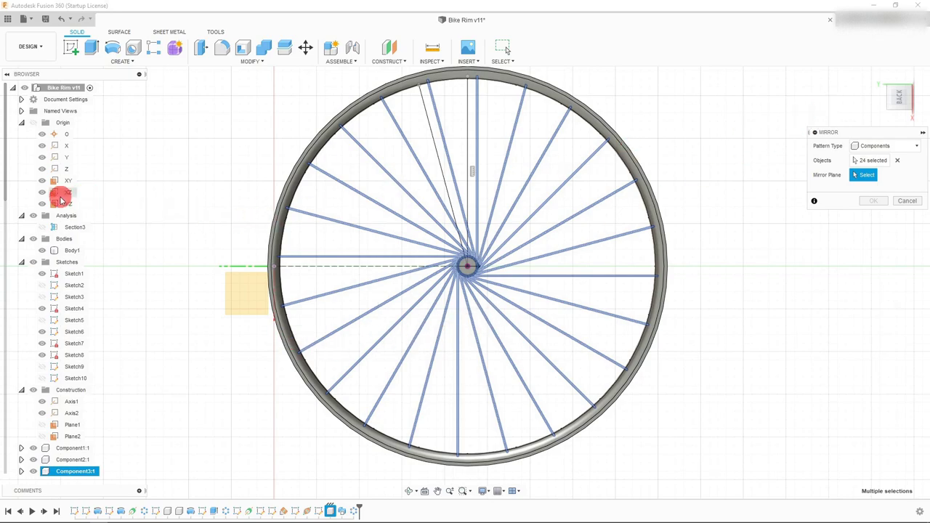
click(67, 180)
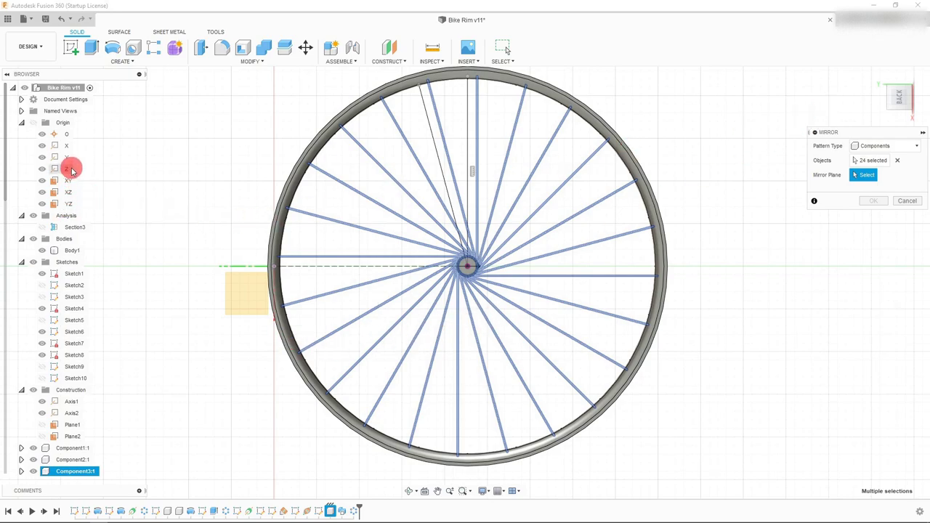
click(233, 297)
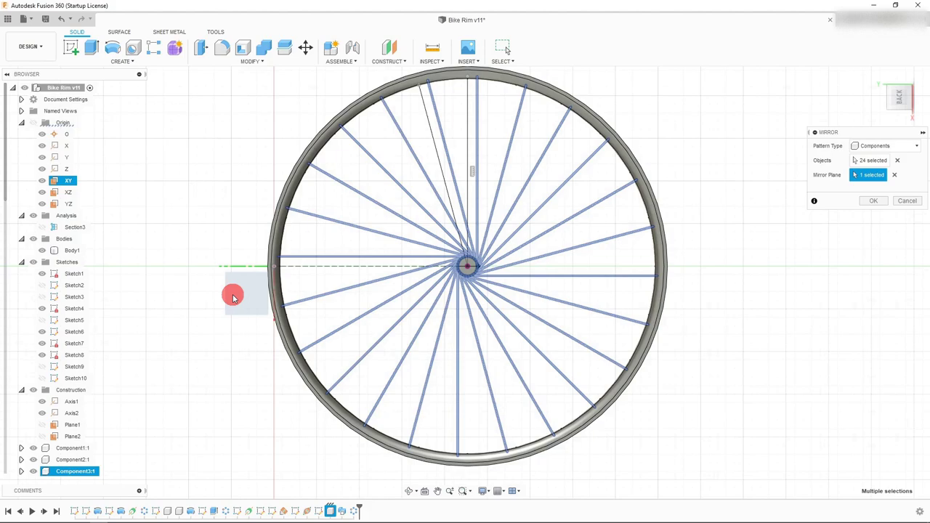
click(876, 201)
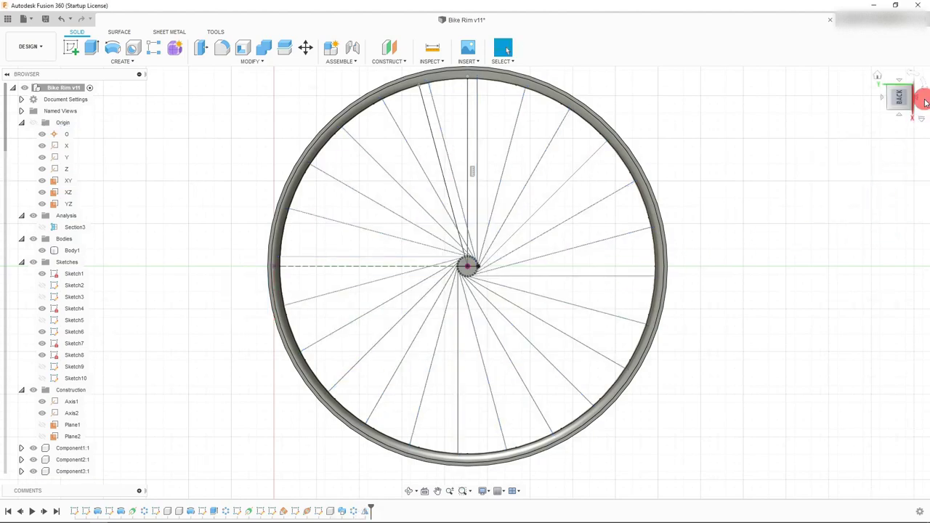
Step: Inspect the mirrored spokes edge-on and from the back, checking where the spoke ends meet the rim
click(918, 99)
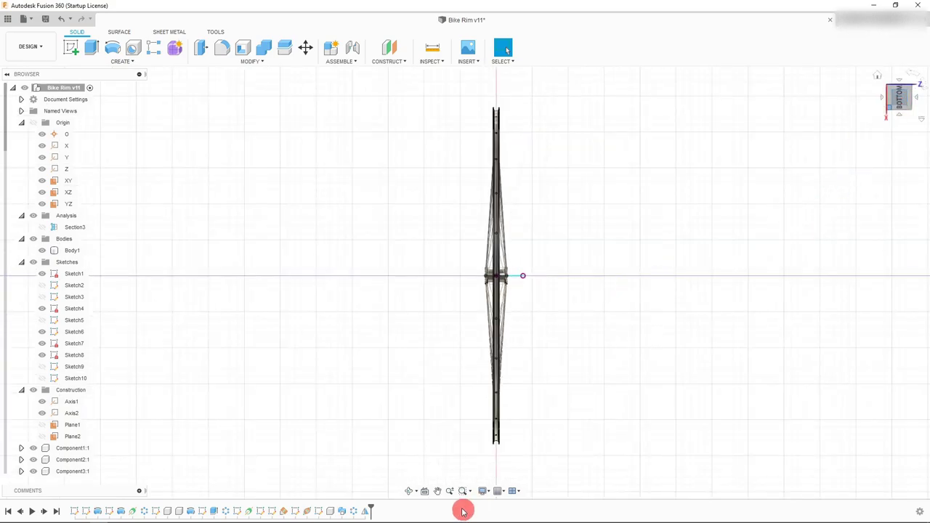
click(419, 489)
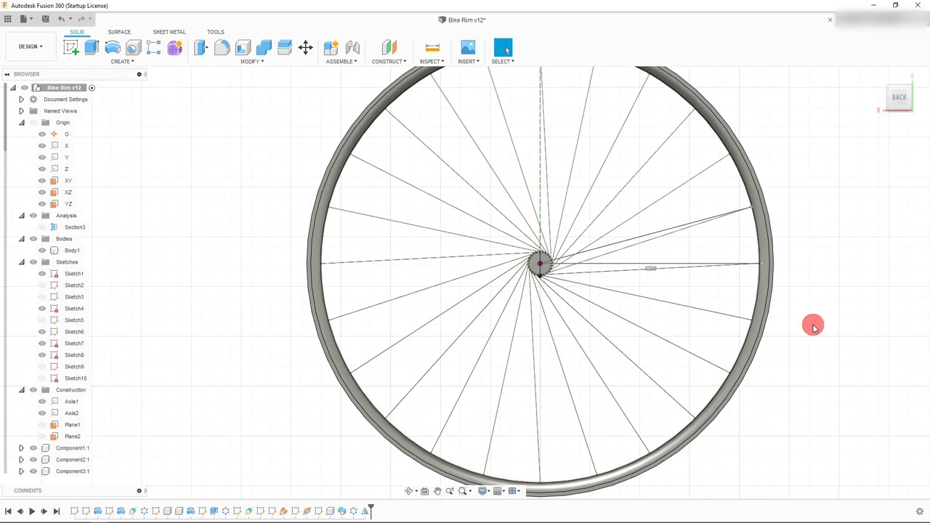
scroll(749, 288, up, 3)
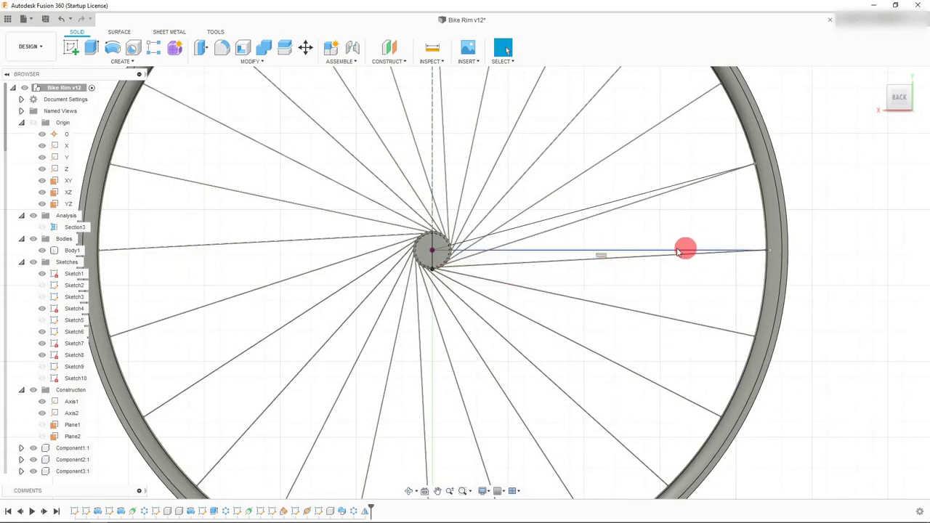
scroll(572, 264, down, 3)
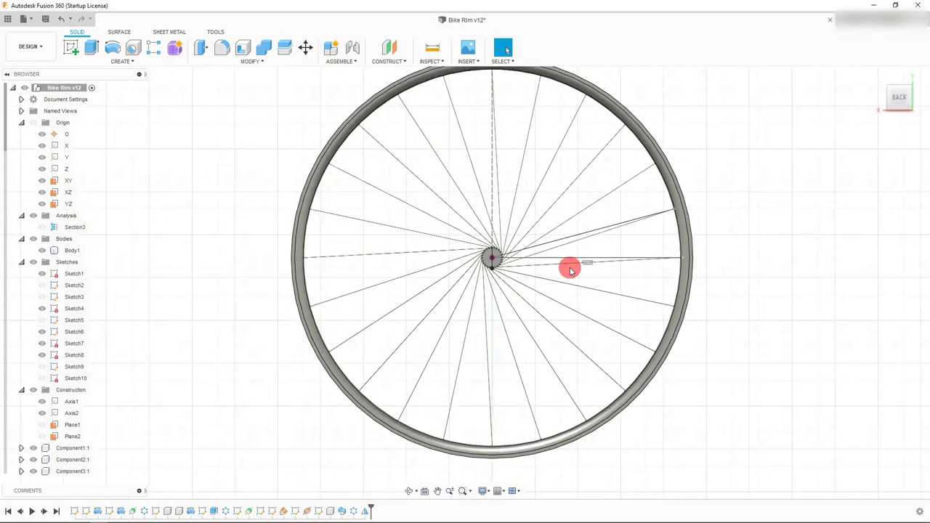
scroll(571, 266, up, 1)
scroll(717, 265, up, 2)
scroll(716, 261, up, 4)
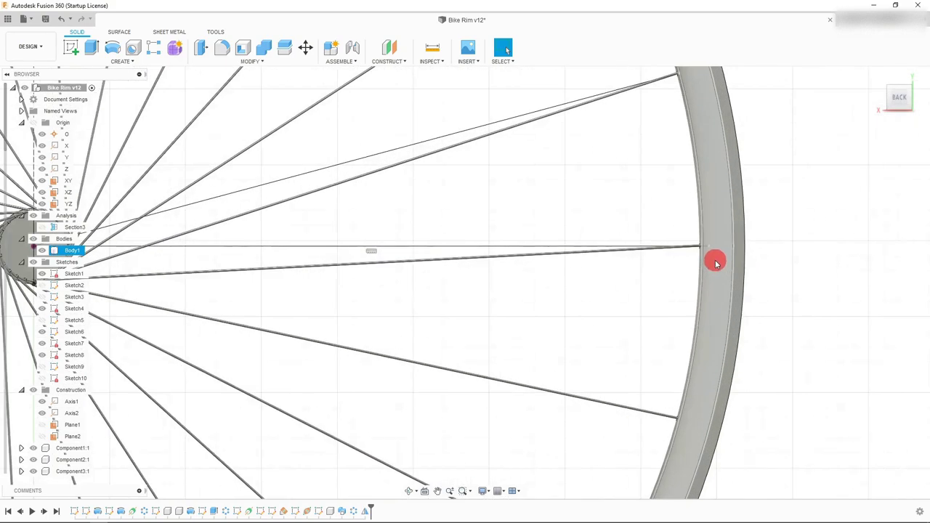
scroll(692, 245, down, 6)
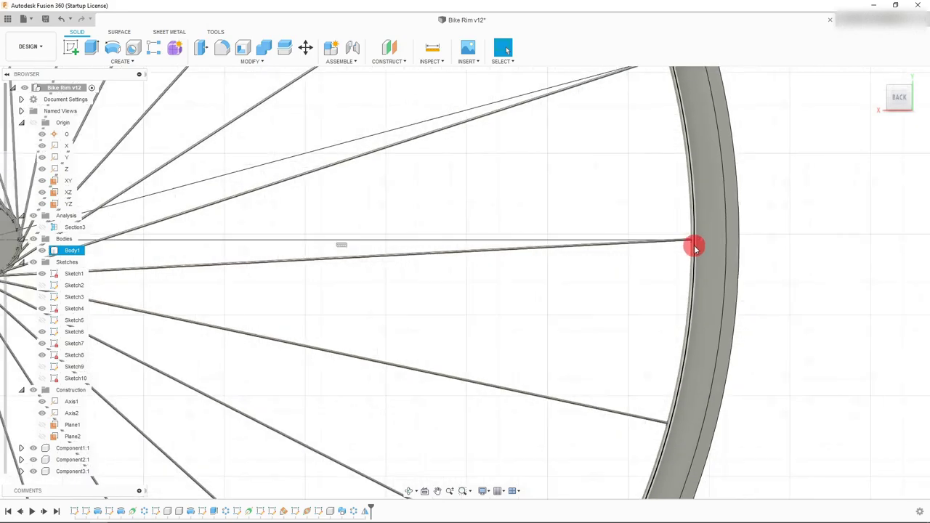
Step: Open the angled construction plane's feature for editing, check its angle about Axis2, and accept it
right_click(283, 512)
click(304, 428)
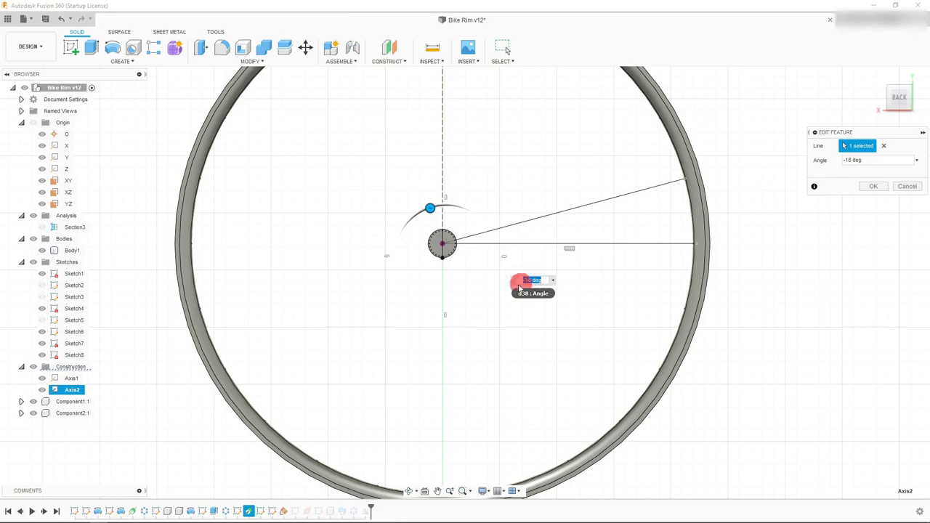
drag(525, 282, 512, 292)
click(873, 187)
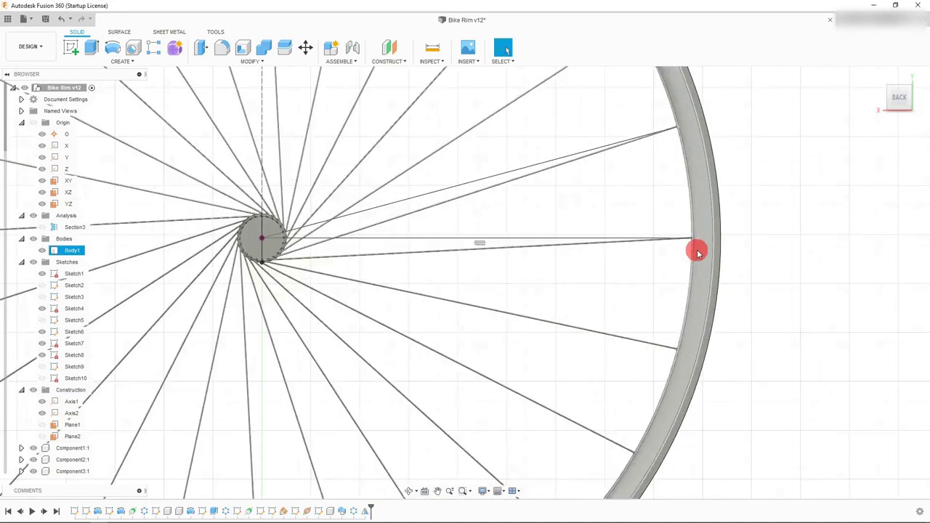
Step: Examine from the back where the spoke ends meet the inner rim, including the sketch line beside them
scroll(697, 253, up, 3)
click(800, 221)
scroll(835, 191, down, 5)
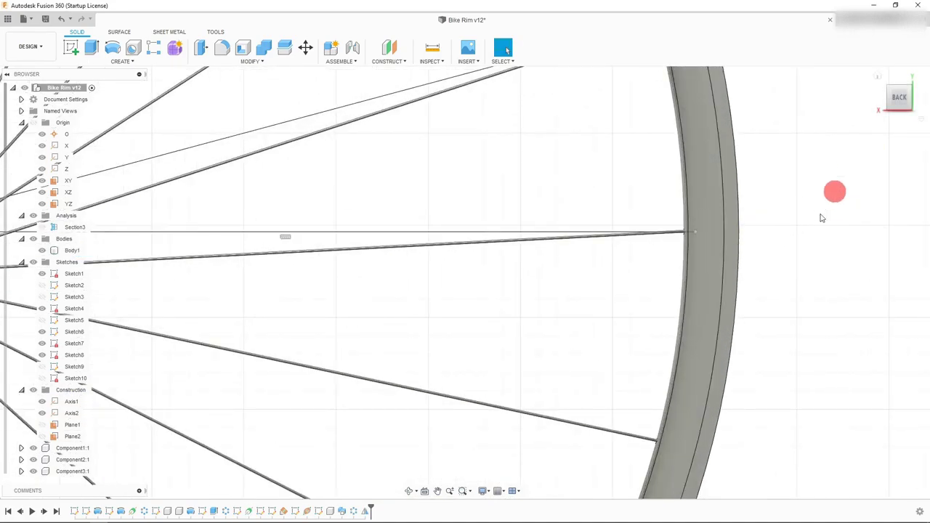
scroll(725, 144, up, 5)
click(724, 143)
scroll(732, 150, up, 2)
scroll(715, 192, down, 8)
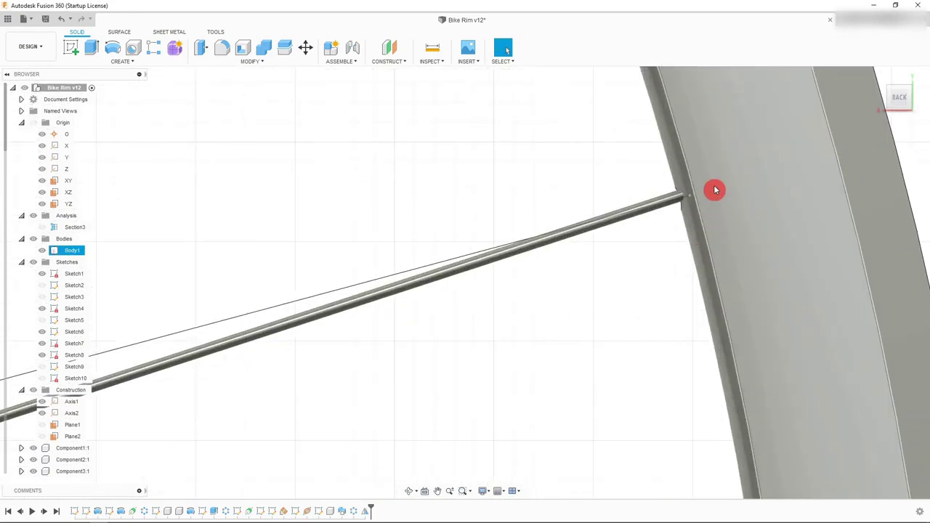
click(907, 133)
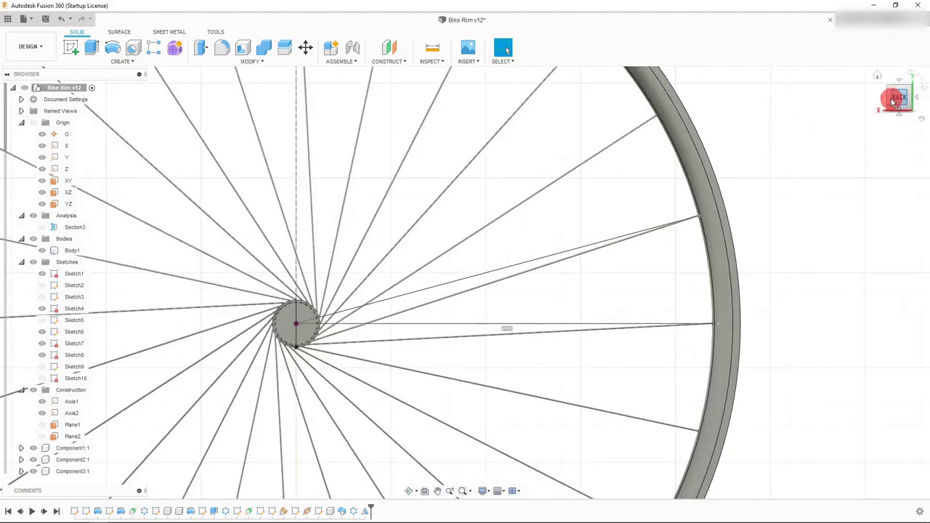
click(894, 101)
shift+middle_drag(710, 212, 734, 134)
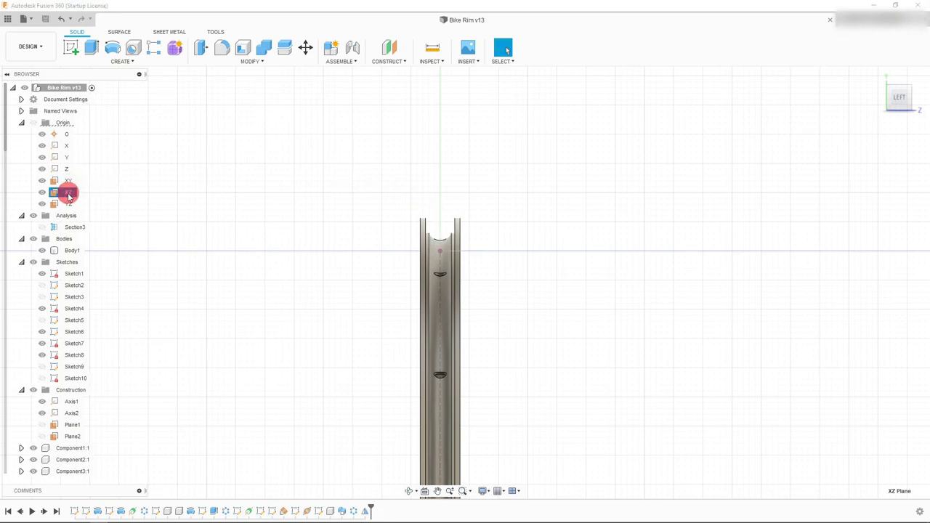
Step: Start a new sketch on the origin YZ plane
click(69, 193)
click(67, 204)
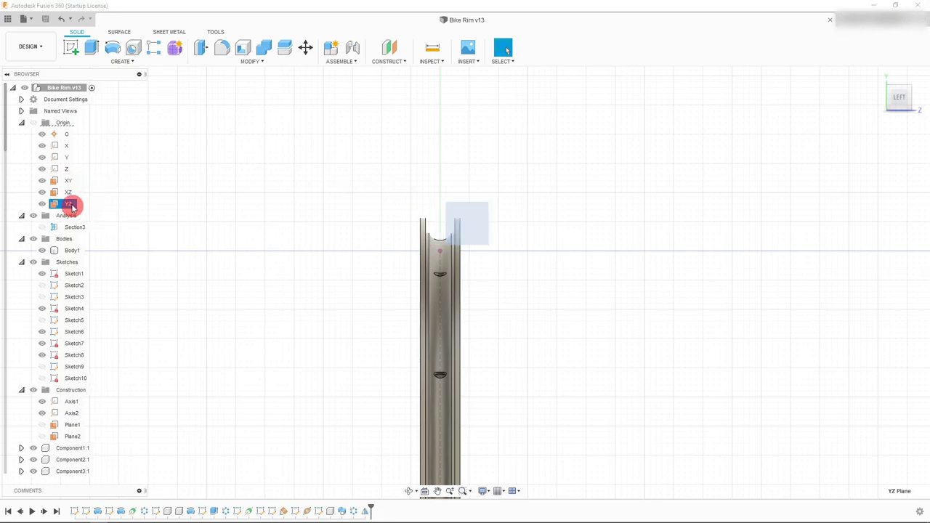
click(70, 49)
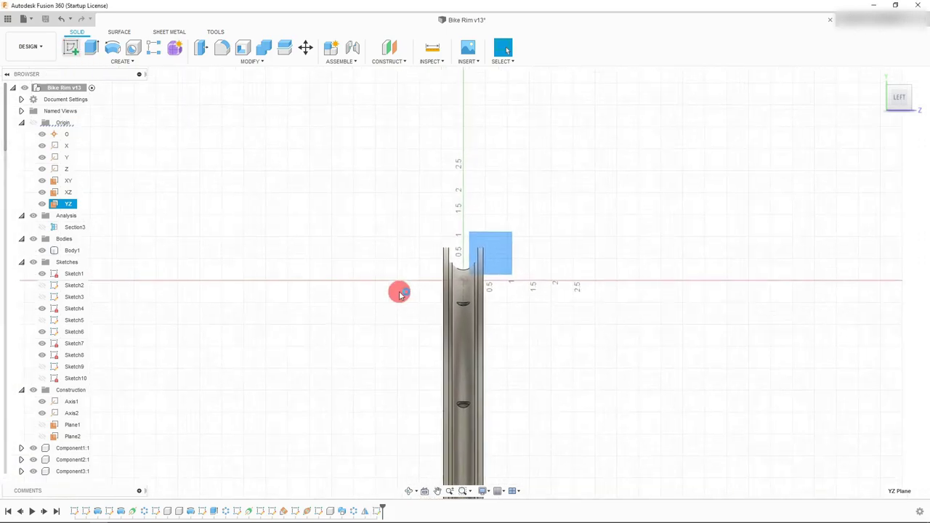
Step: Create a section analysis on the YZ plane at 0.00 in to cut the rim open
click(216, 33)
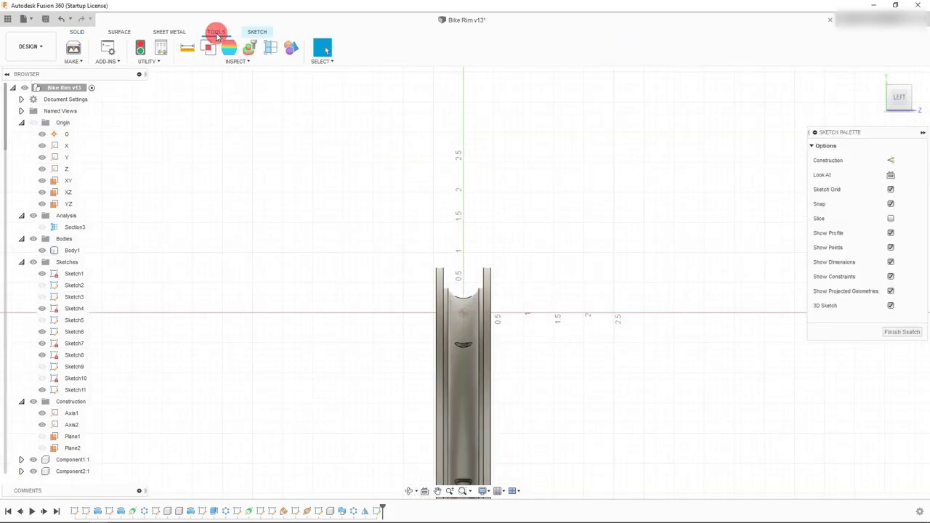
click(271, 49)
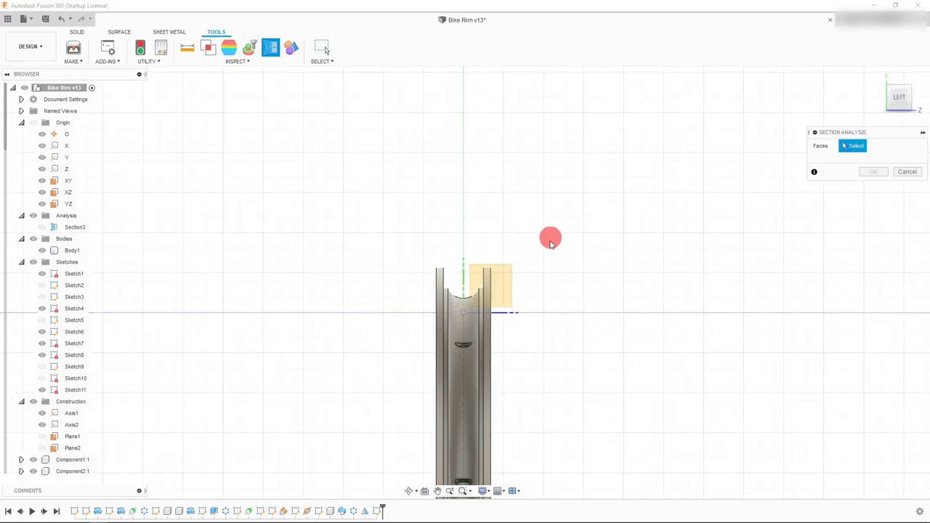
click(513, 273)
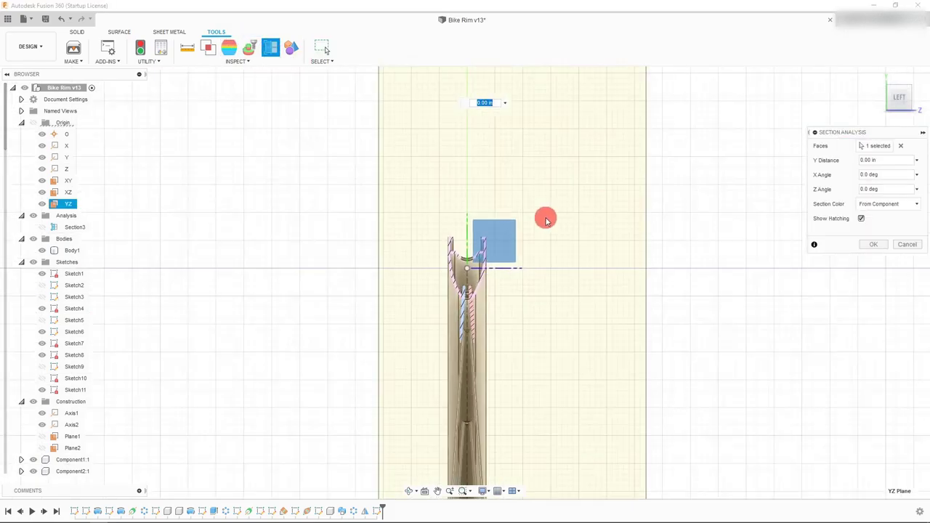
click(874, 246)
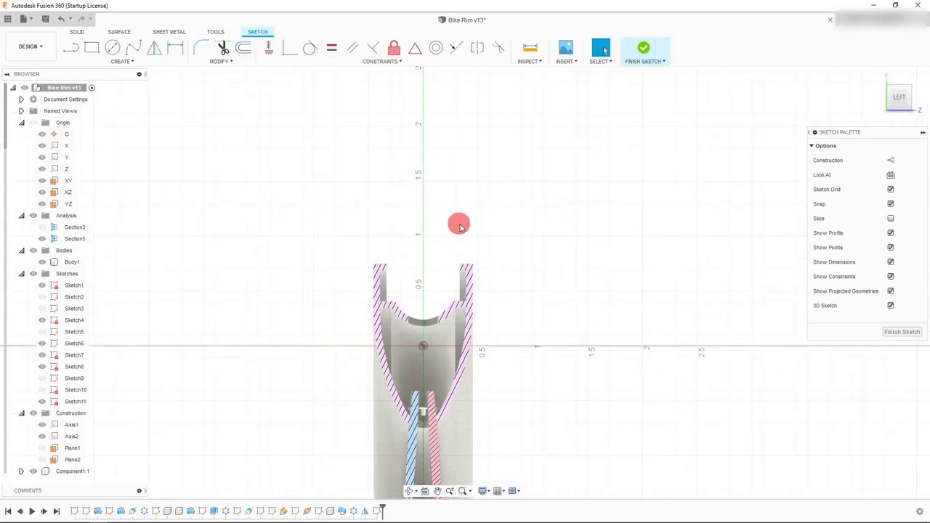
Step: Sketch a vertical line up the inside of one rim wall and a horizontal line about 0.065 in long below its lip
scroll(488, 214, up, 3)
scroll(493, 206, down, 1)
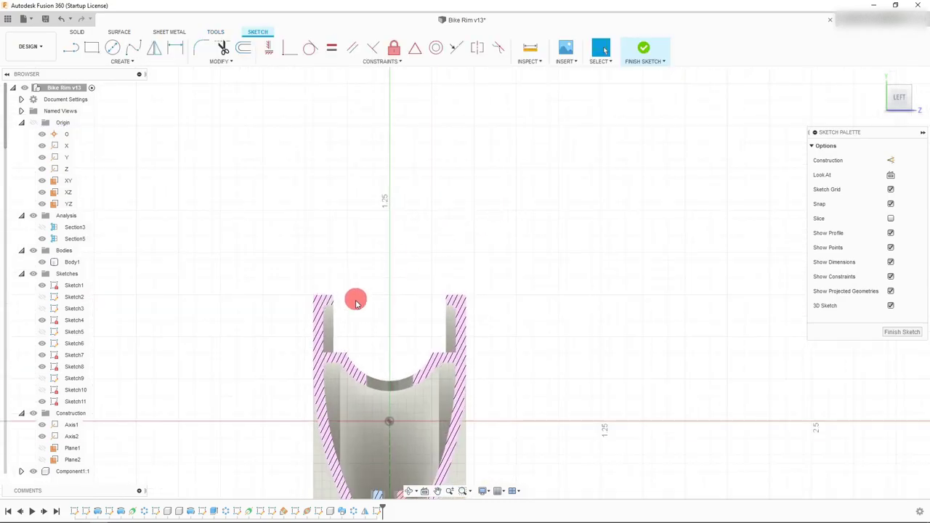
scroll(356, 302, up, 2)
click(78, 48)
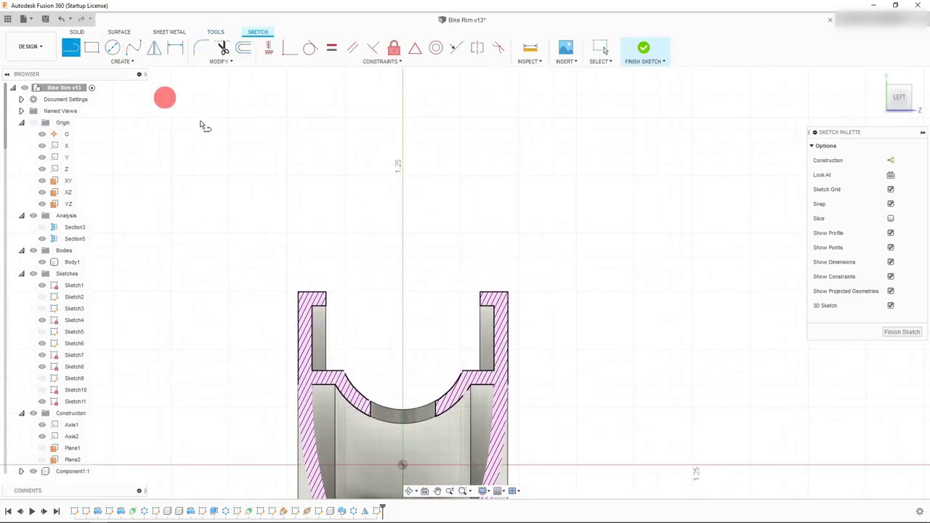
scroll(337, 351, up, 2)
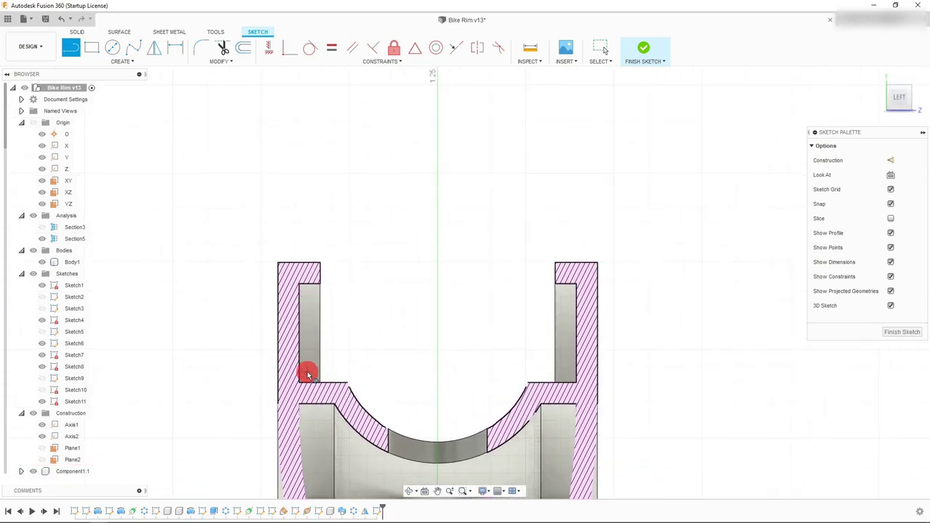
scroll(306, 364, up, 3)
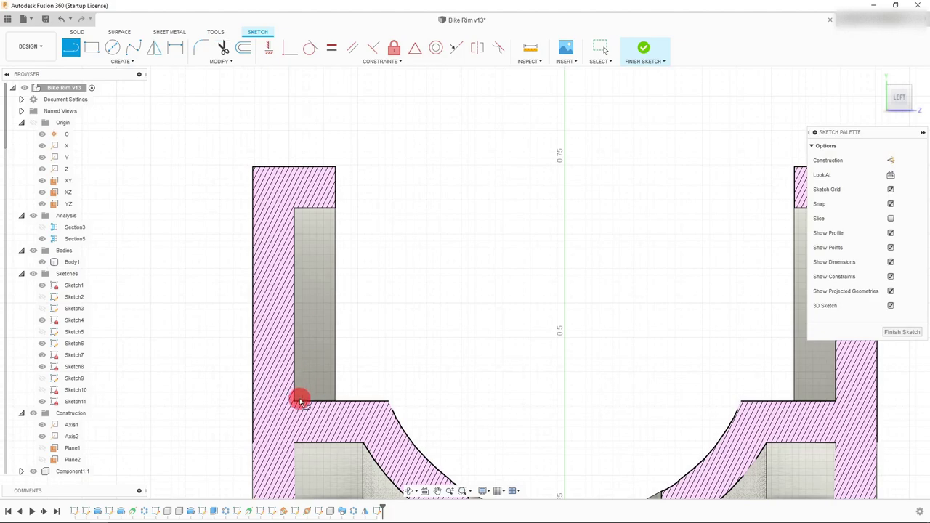
click(298, 397)
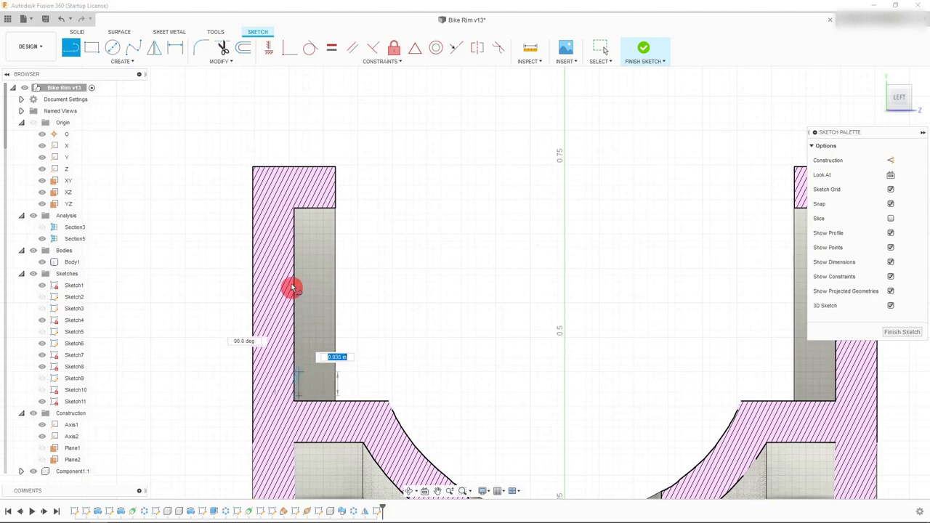
click(301, 229)
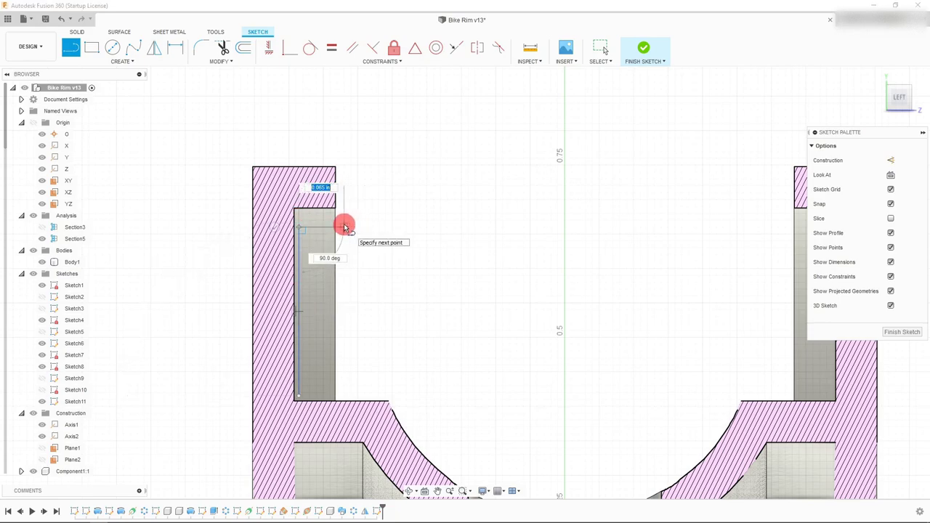
click(345, 227)
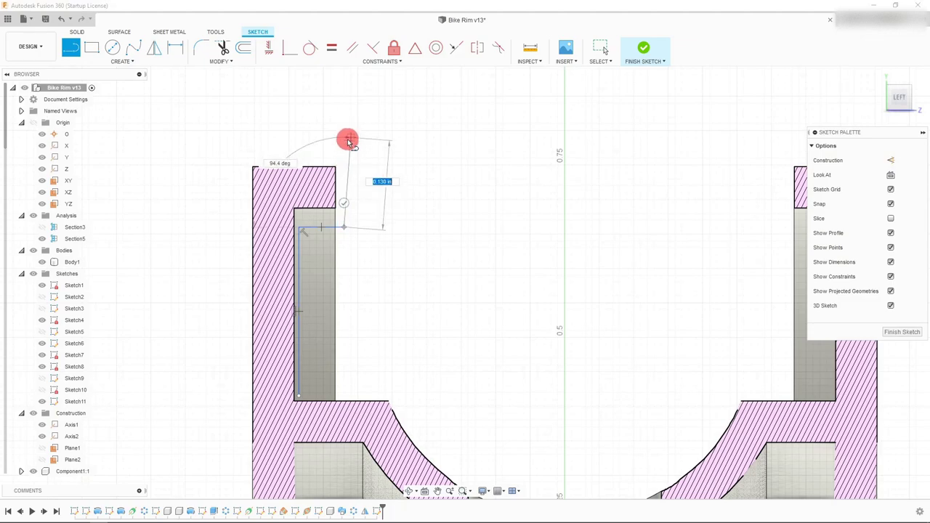
Step: Continue the line profile up past the lip's inner edge and outward over its top, ending beyond the rim's outer wall
click(340, 163)
scroll(322, 154, down, 3)
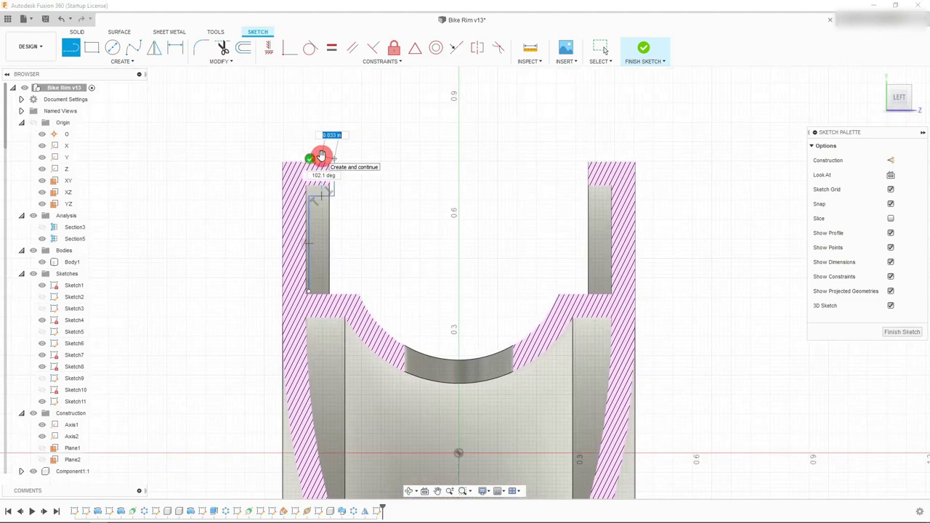
scroll(322, 154, down, 3)
scroll(330, 129, up, 6)
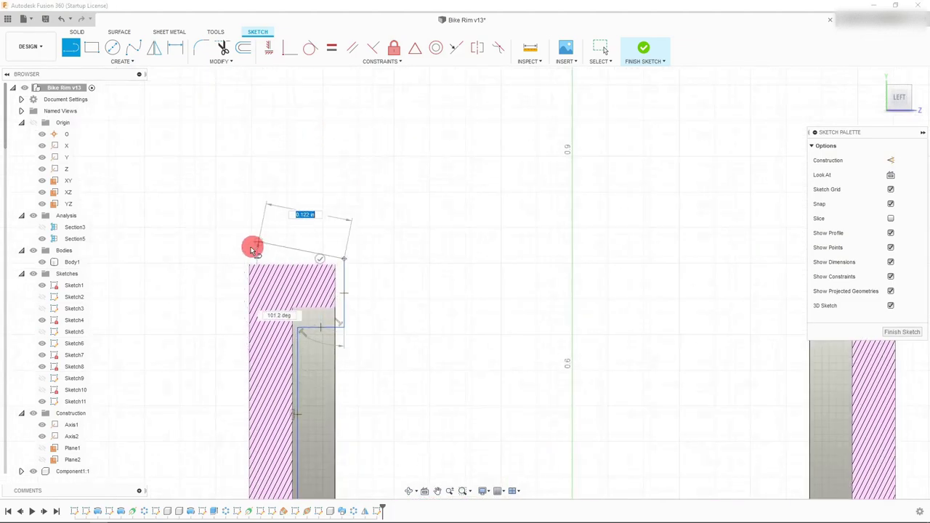
click(220, 255)
scroll(221, 255, down, 3)
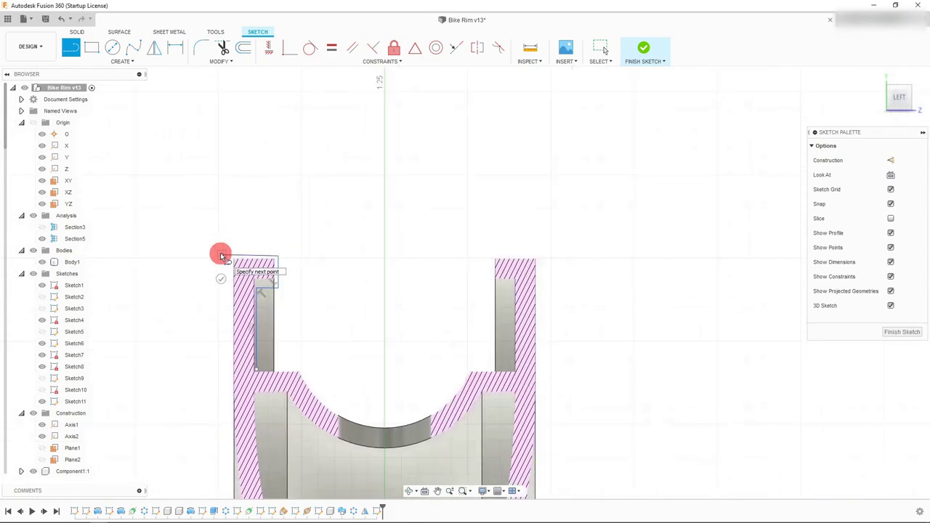
scroll(221, 255, down, 3)
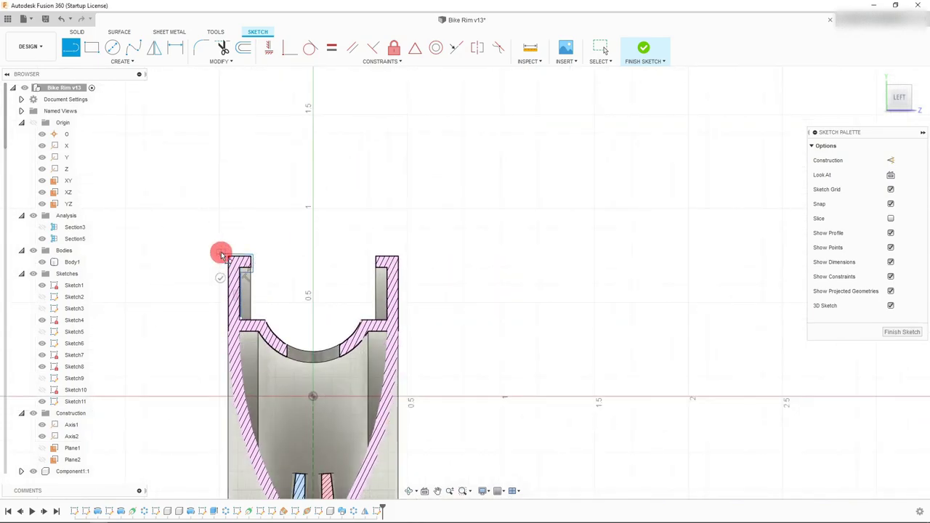
drag(222, 255, 223, 168)
key(Escape)
click(208, 170)
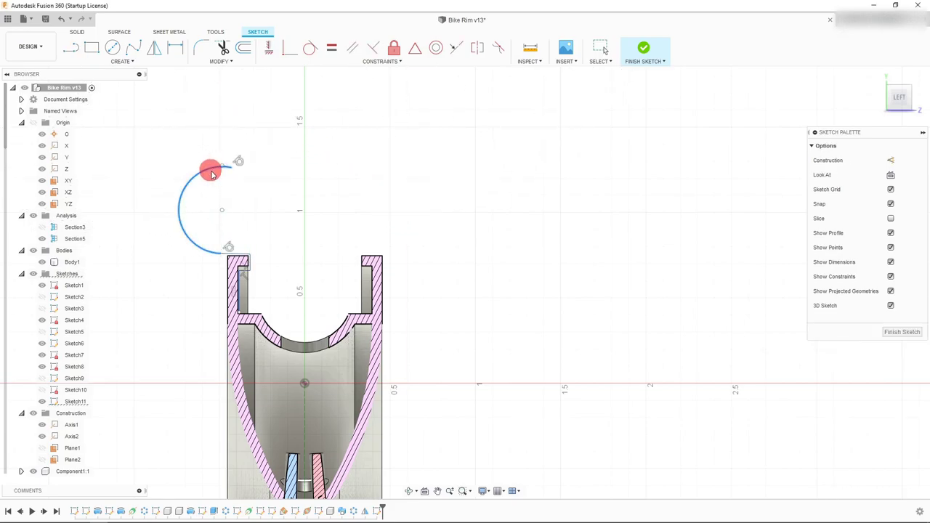
key(Delete)
Step: Move the short horizontal sketch line up closer to the underside of the rim lip
scroll(239, 214, up, 4)
scroll(255, 309, up, 3)
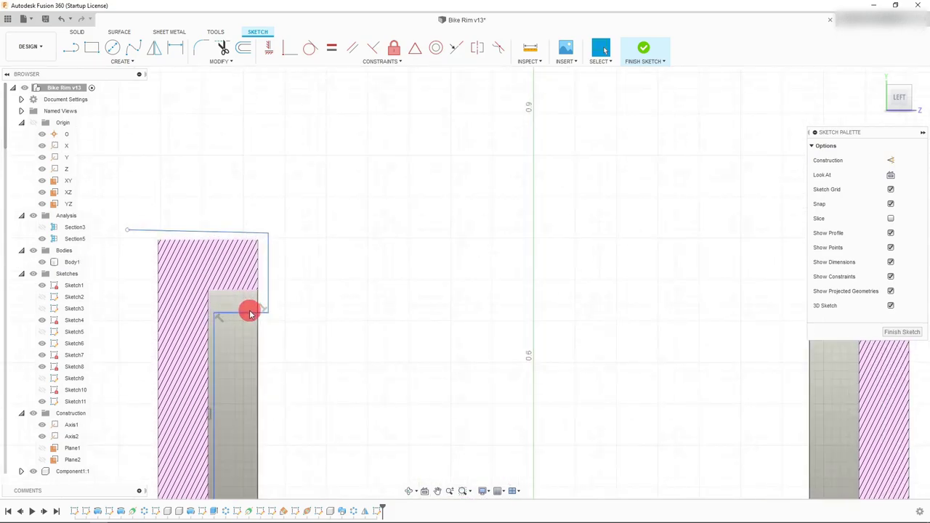
drag(250, 314, 247, 299)
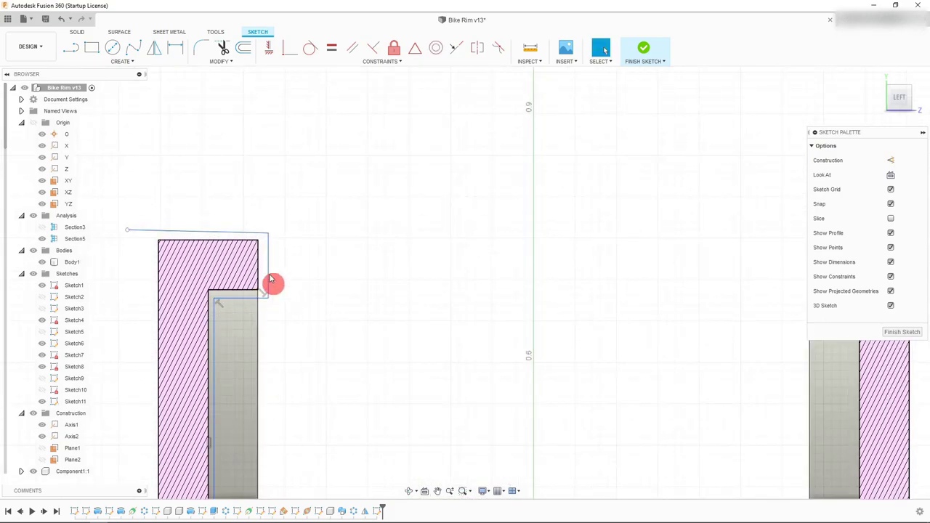
scroll(272, 218, down, 8)
scroll(346, 198, up, 1)
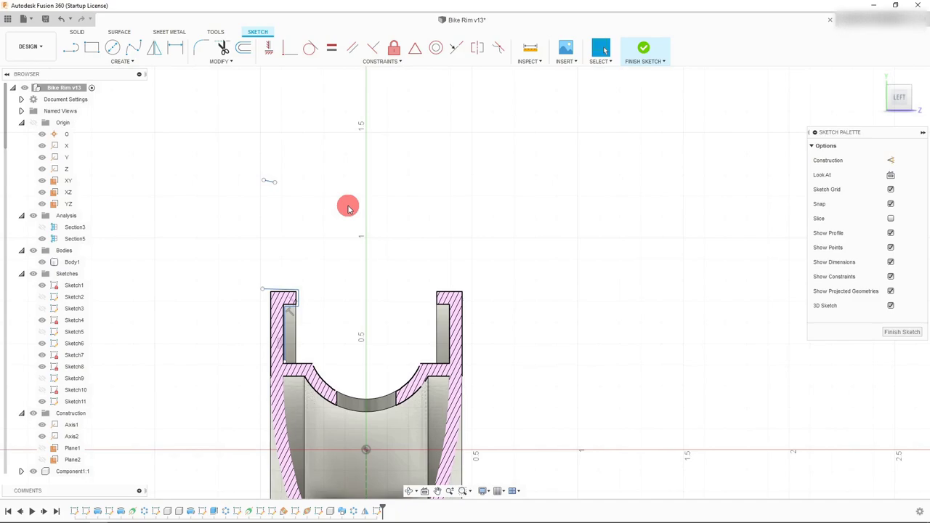
Step: Draw a 3-point arc from the open end of the line above the lip, bulging outward, to the vertical axis over the rim
scroll(378, 320, up, 1)
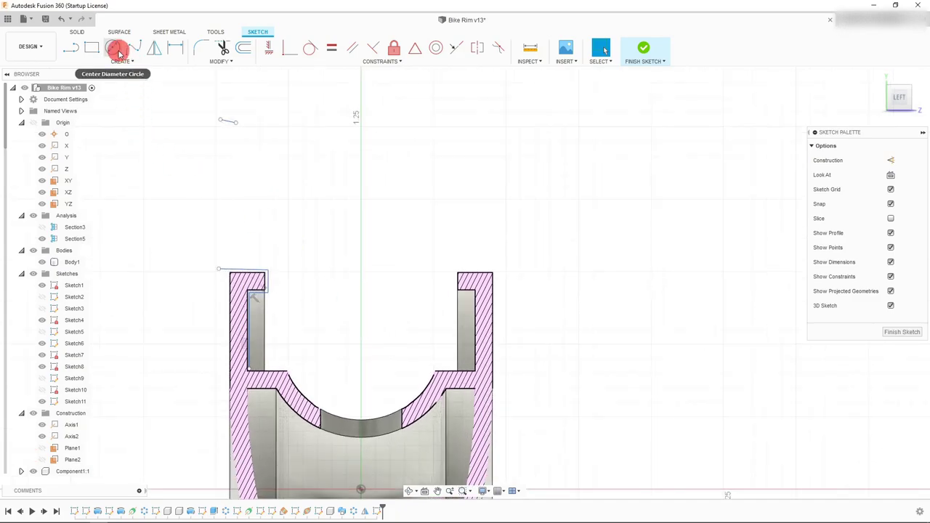
click(100, 61)
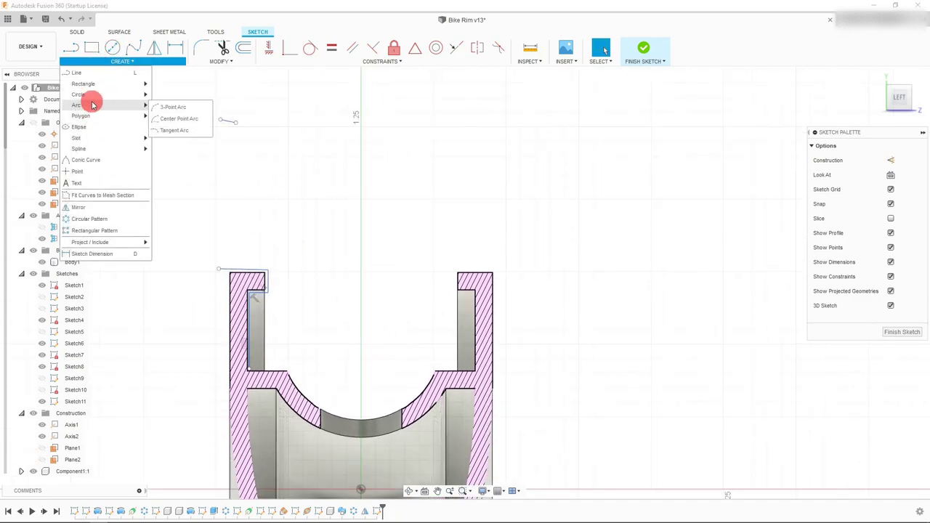
click(171, 107)
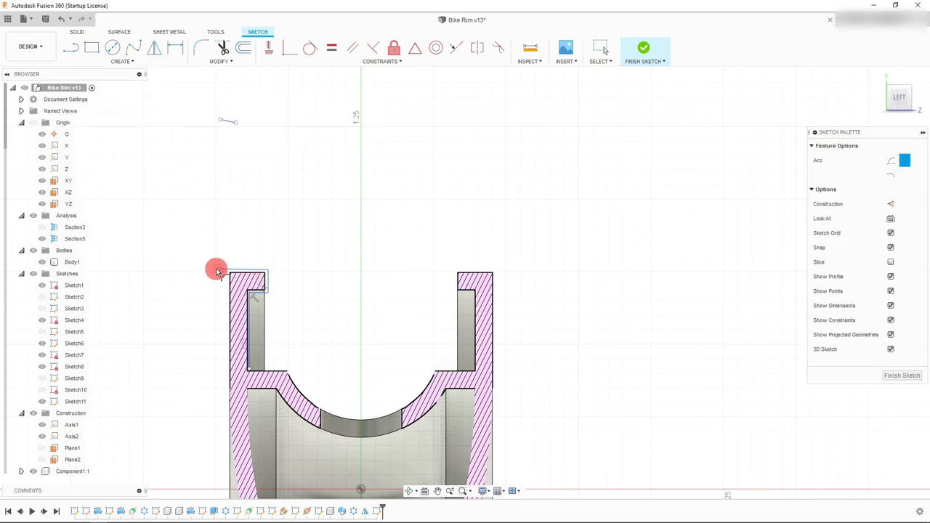
click(219, 269)
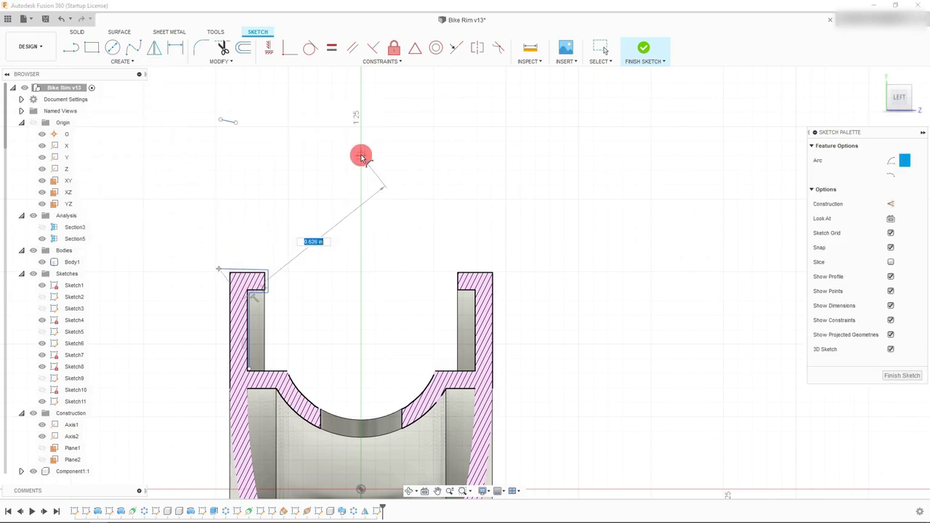
click(361, 155)
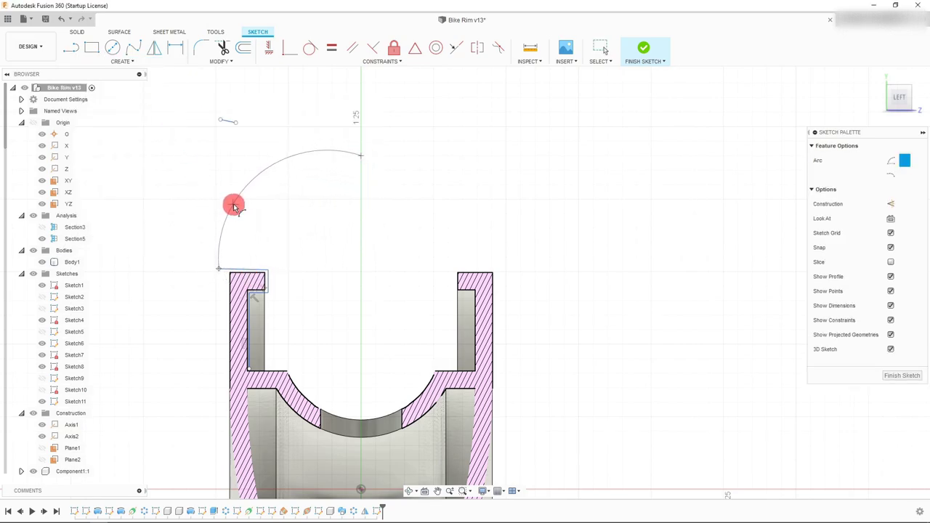
click(238, 208)
key(Escape)
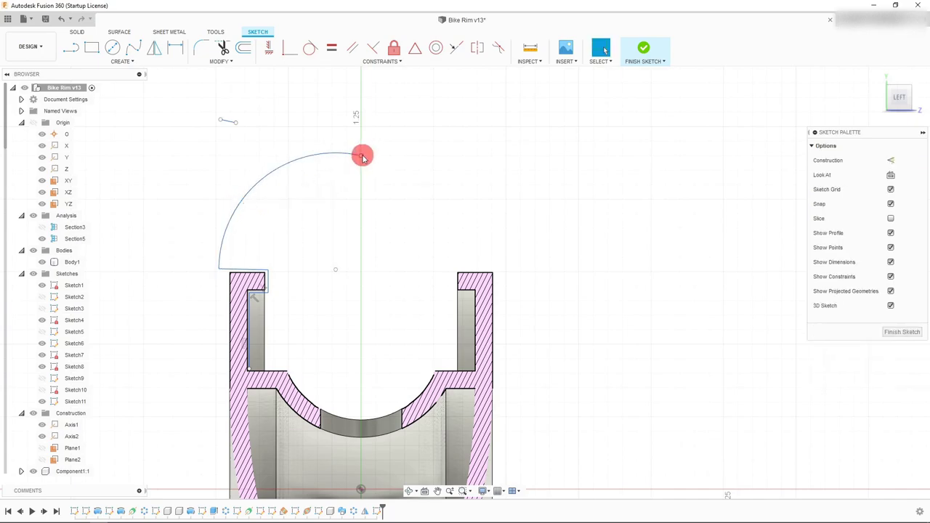
Step: Enlarge the arc with its centre near the vertical axis, and apply a Horizontal/Vertical constraint between that centre and the origin
drag(362, 157, 359, 113)
drag(350, 251, 357, 244)
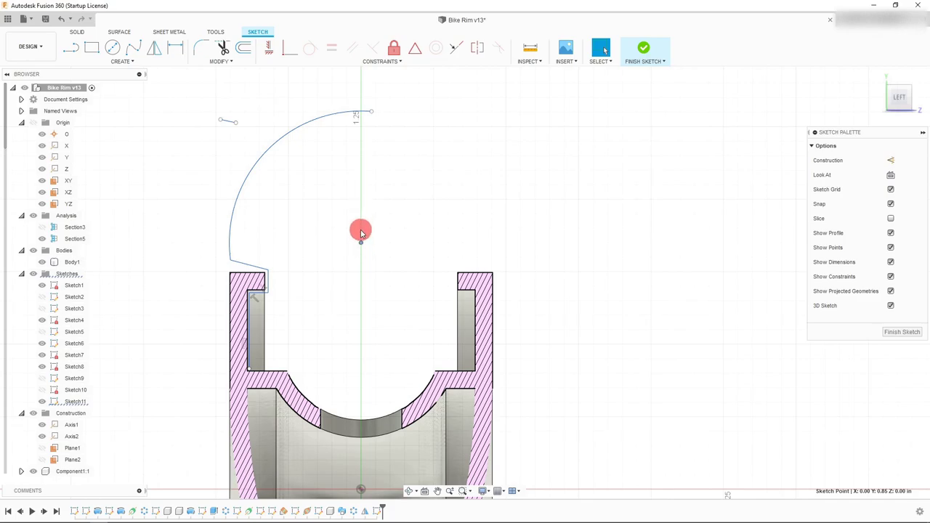
click(349, 447)
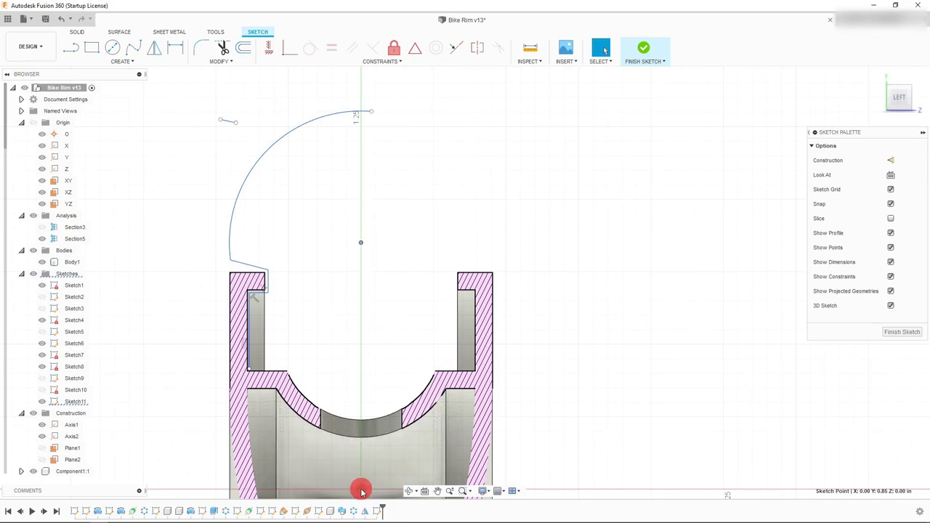
click(365, 247)
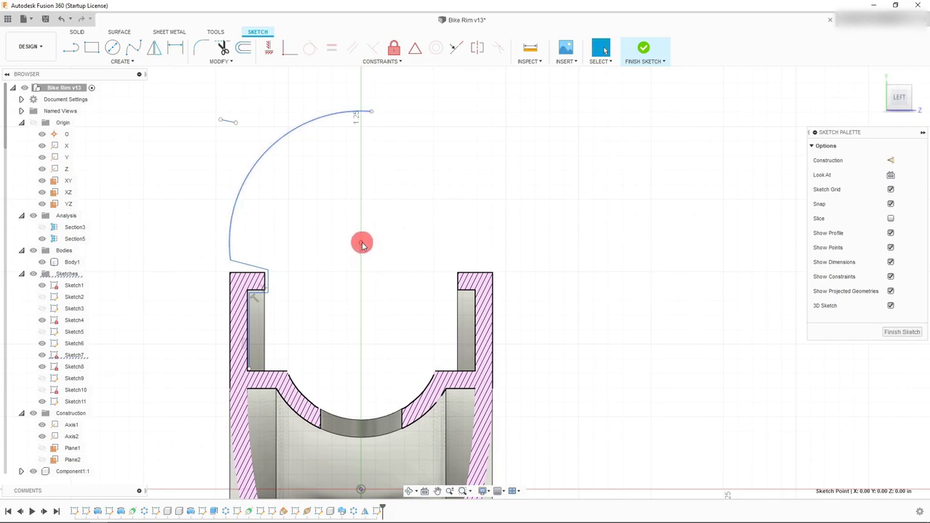
click(269, 48)
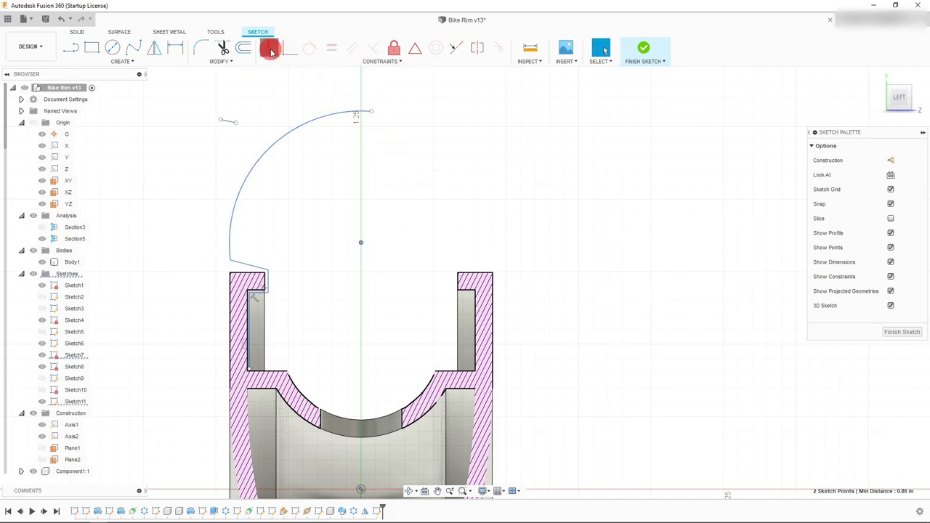
Step: Apply a Horizontal/Vertical constraint to the sloped line above the rim lip, making it horizontal
key(Escape)
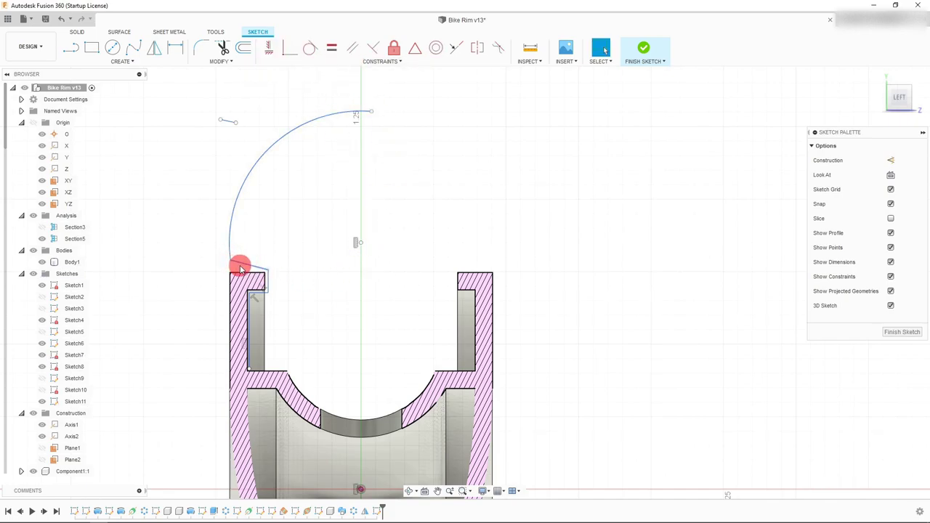
click(268, 48)
drag(256, 268, 261, 272)
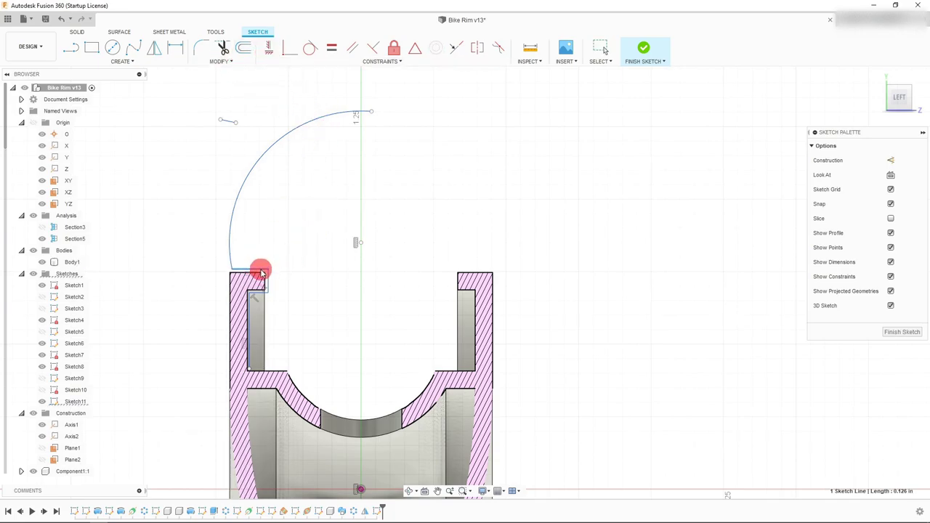
key(Escape)
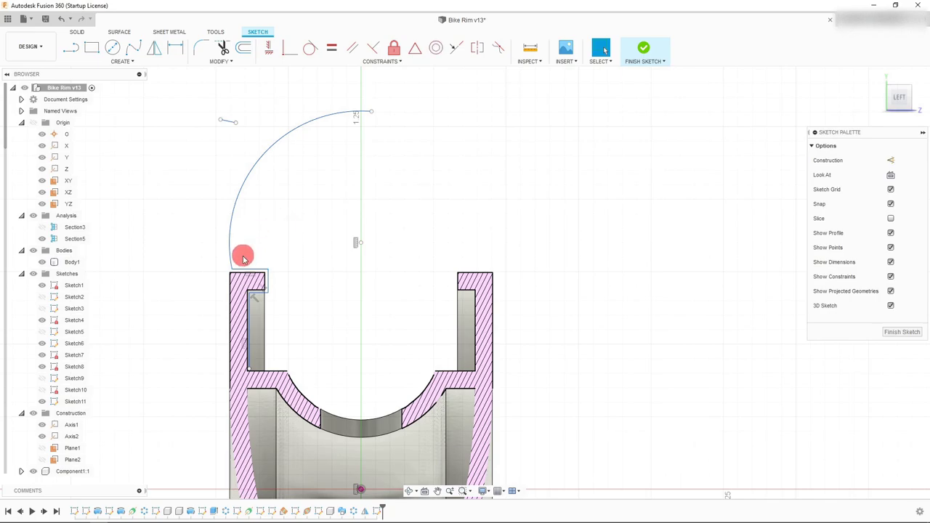
Step: Enlarge the arc slightly so its lower end extends just beyond the rim's outer wall
mouse_move(228, 261)
mouse_down()
mouse_move(216, 263)
mouse_move(223, 243)
mouse_up()
click(309, 288)
click(263, 240)
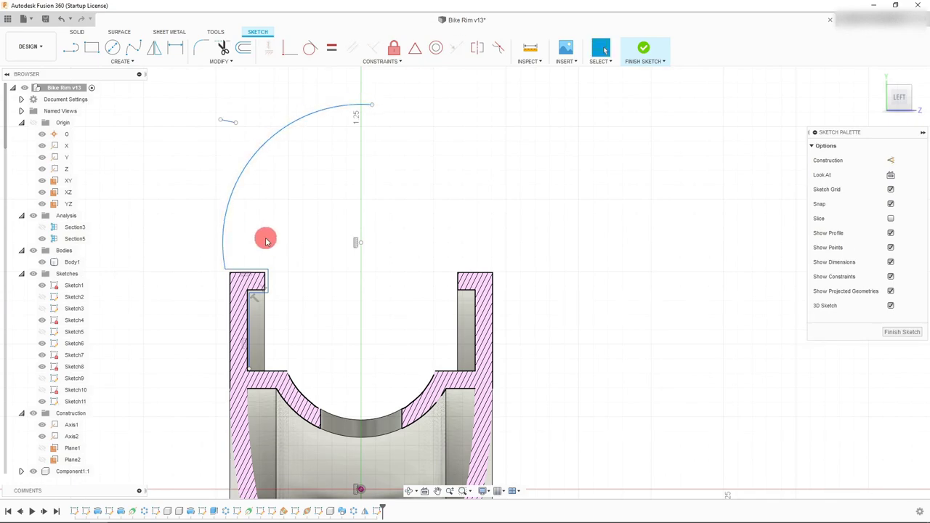
Step: Move the arc's upper endpoint to the vertical axis and constrain it vertically in line with the arc's centre
click(362, 107)
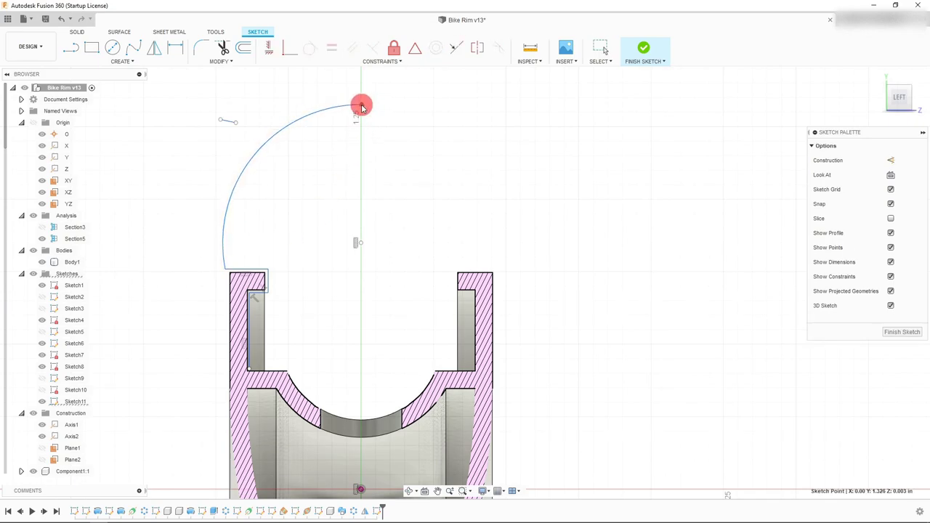
drag(355, 107, 362, 108)
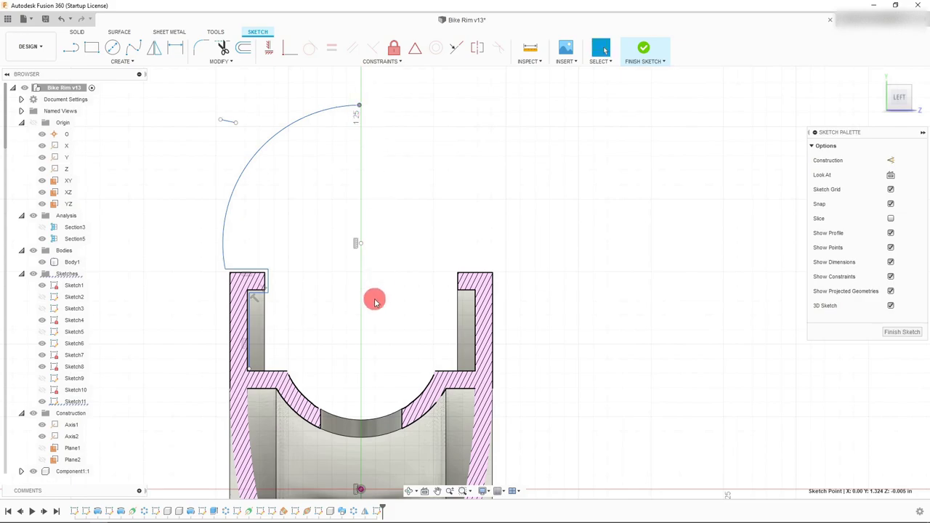
click(359, 245)
click(284, 49)
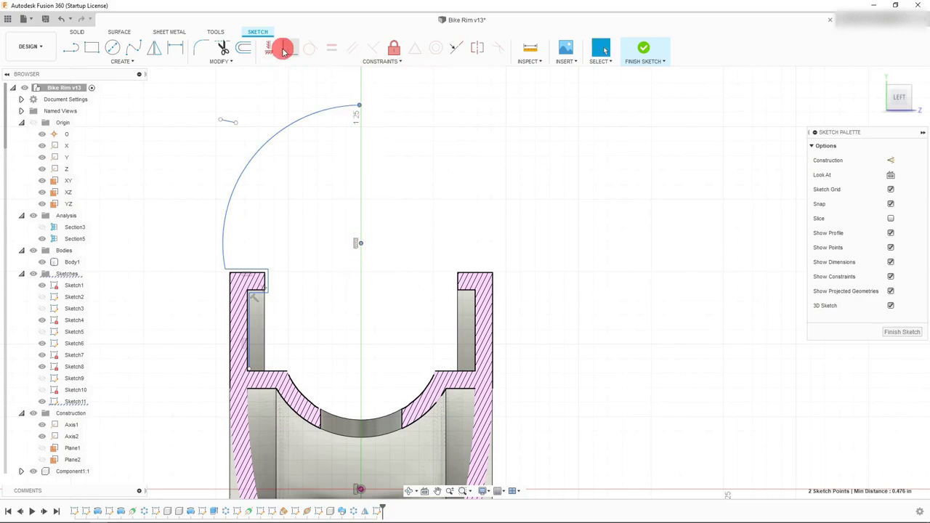
scroll(382, 266, up, 1)
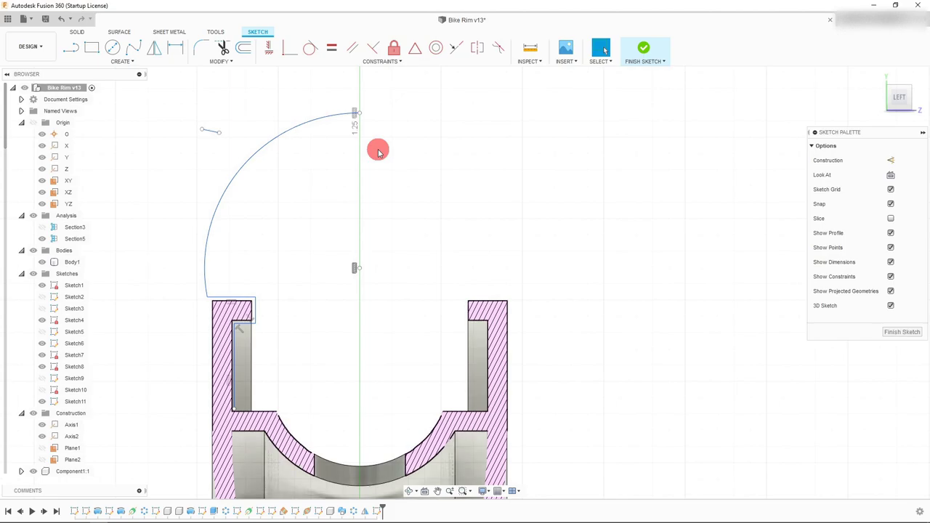
Step: Move the vertical sketch line inside the rim channel closer to the inner face of the rim wall
click(246, 394)
scroll(245, 395, up, 2)
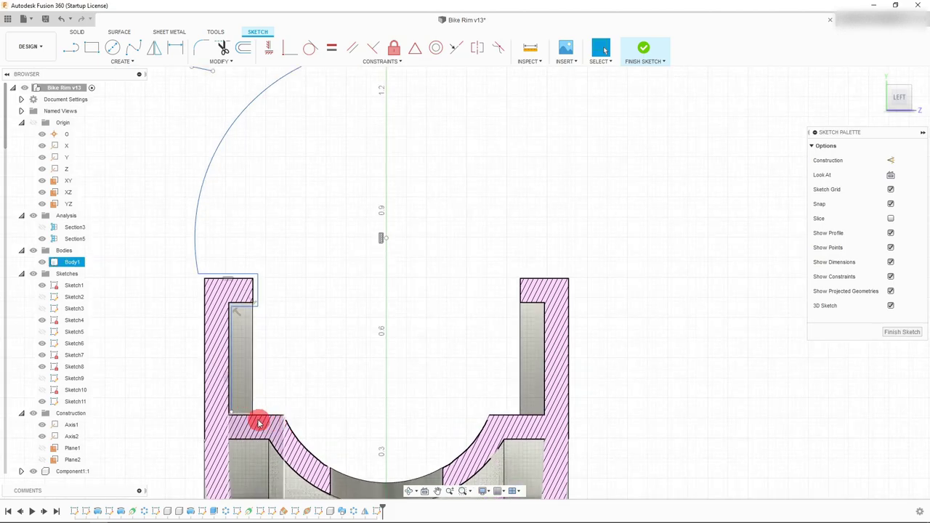
scroll(239, 355, up, 1)
scroll(222, 407, up, 3)
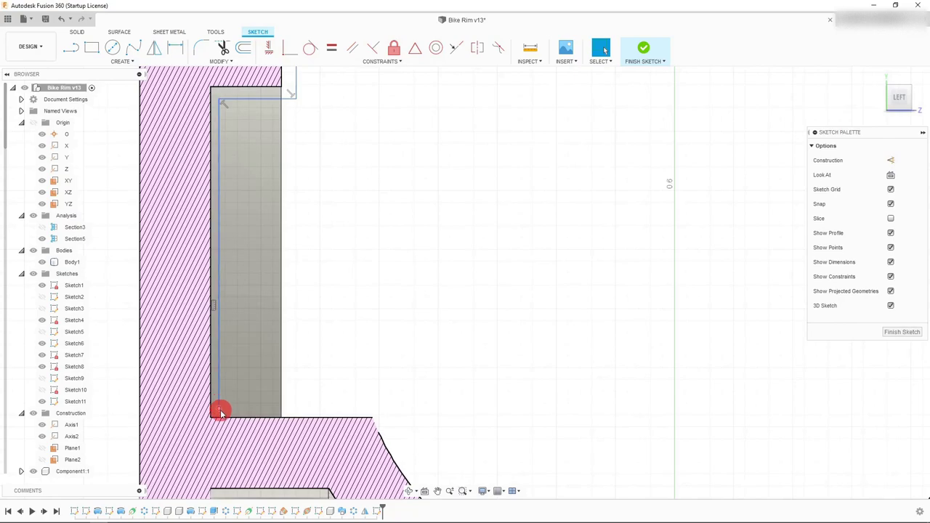
drag(220, 412, 228, 412)
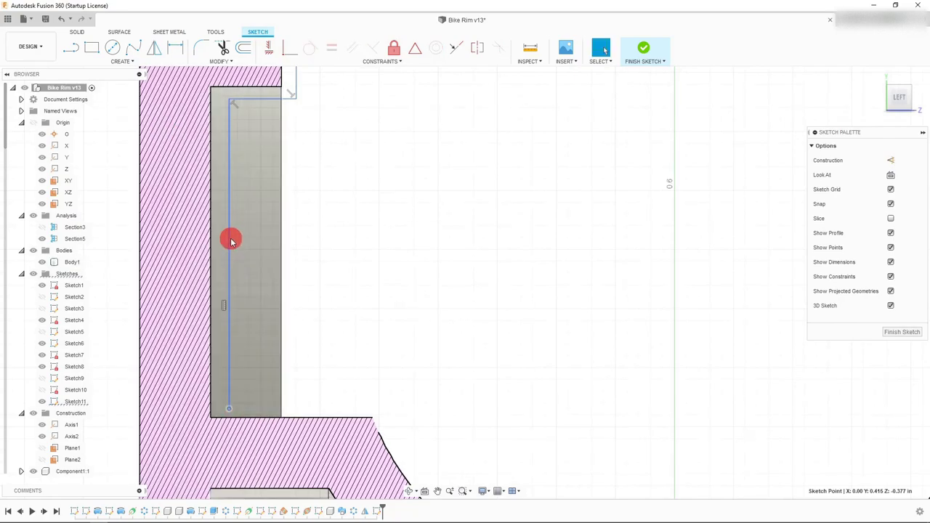
drag(230, 239, 220, 242)
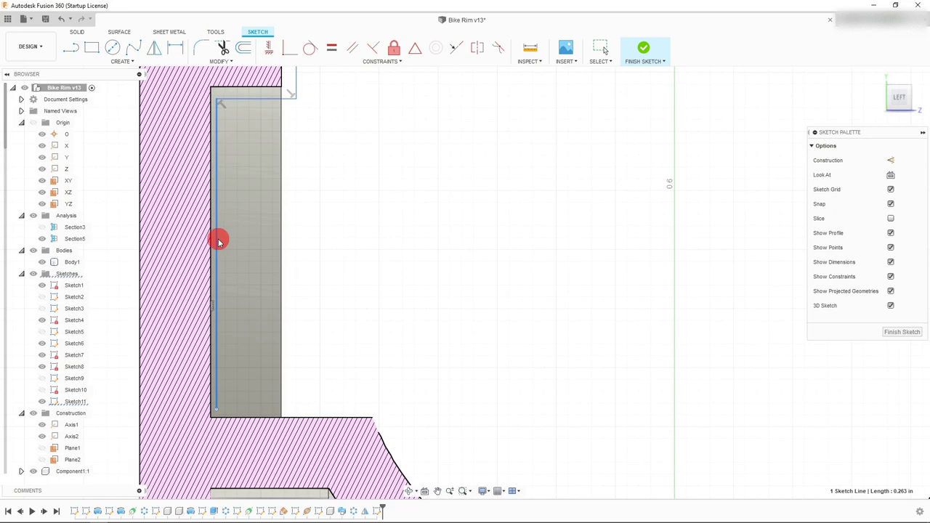
Step: Draw a horizontal line about 0.387 in long from the channel line's lower end to the vertical axis
click(70, 50)
click(216, 413)
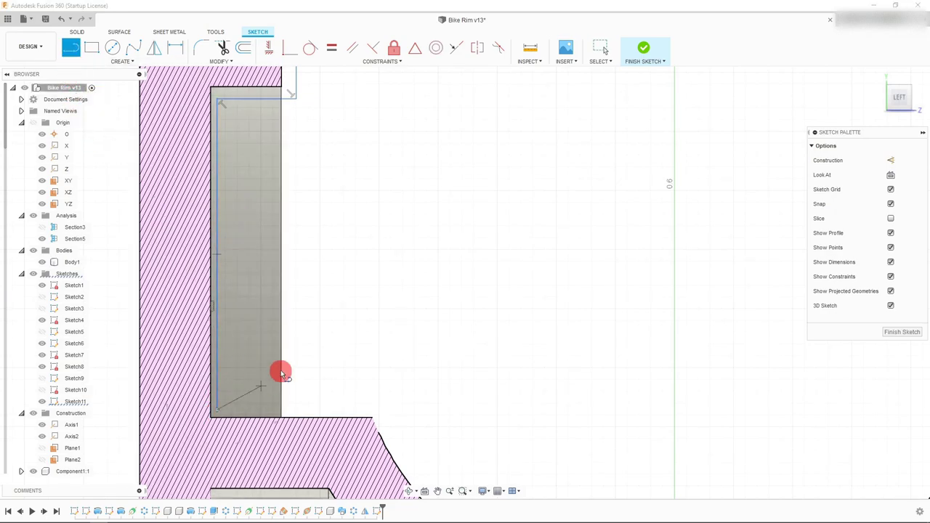
scroll(280, 371, down, 4)
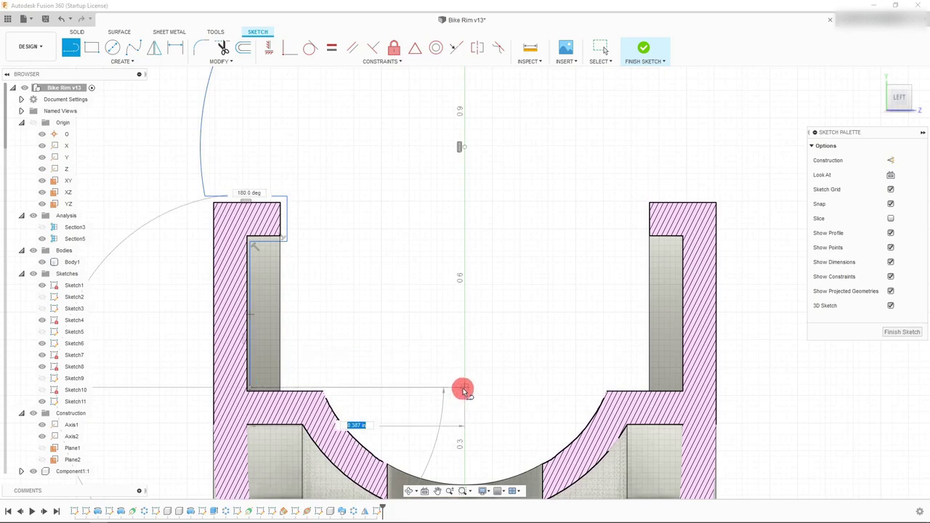
click(463, 391)
key(Escape)
Step: Move the short vertical sketch line closer to the lip's inner edge
scroll(436, 395, down, 3)
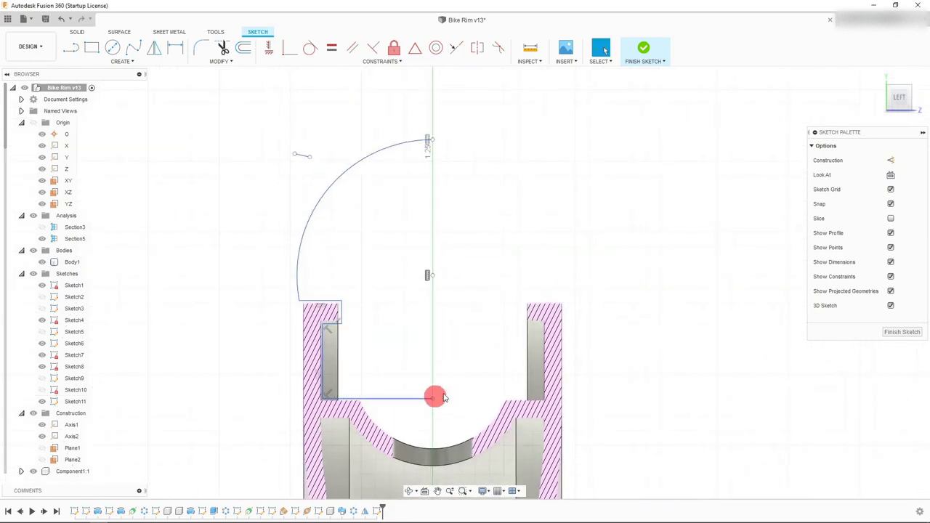
scroll(320, 286, up, 2)
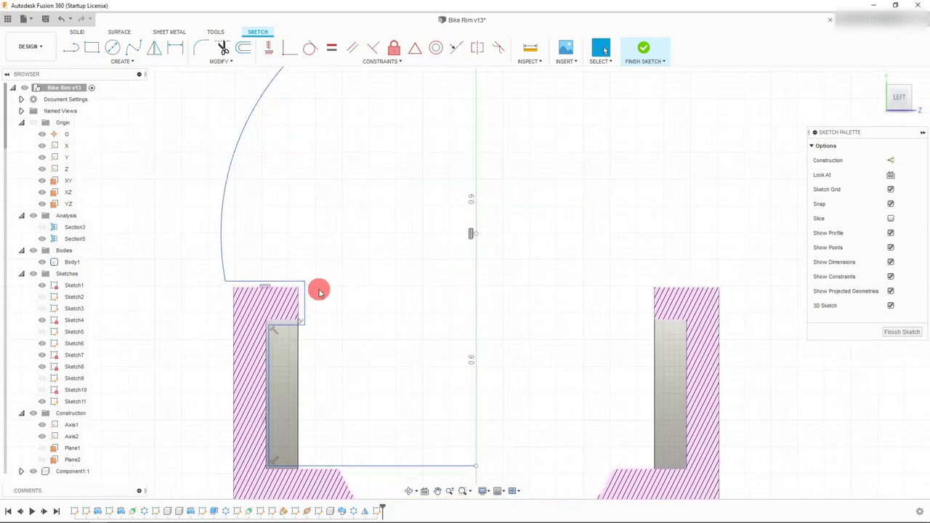
scroll(321, 291, down, 2)
scroll(324, 297, up, 1)
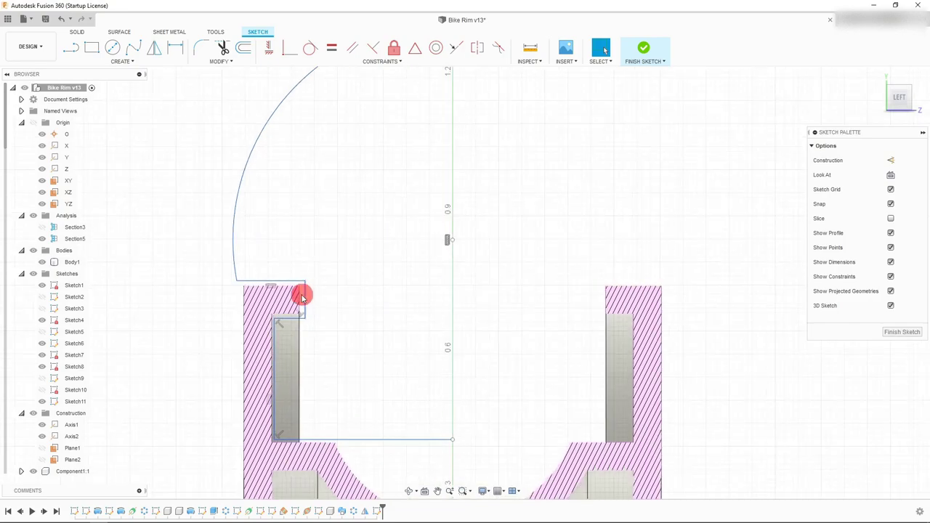
drag(303, 296, 301, 297)
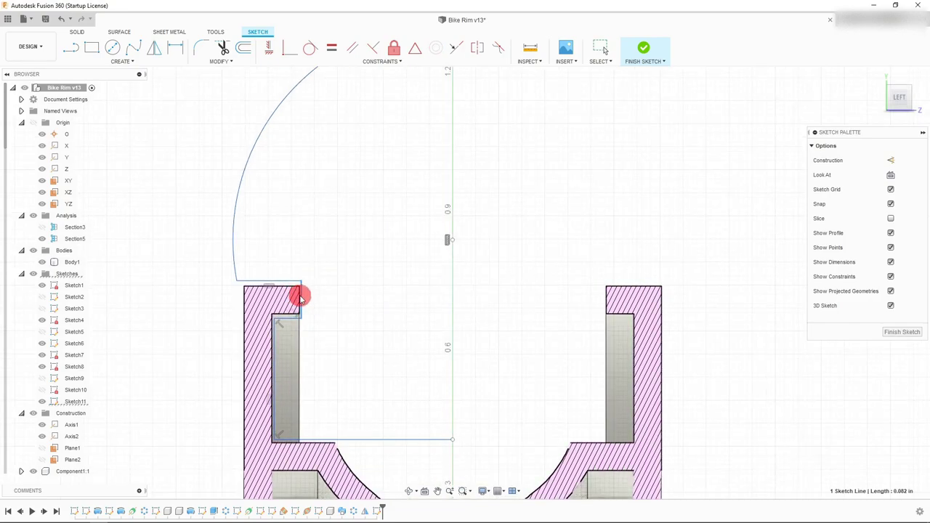
Step: Fillet the five corners of the tire profile, from the arc's lower end to the channel floor, with a 0.04 in radius
click(203, 50)
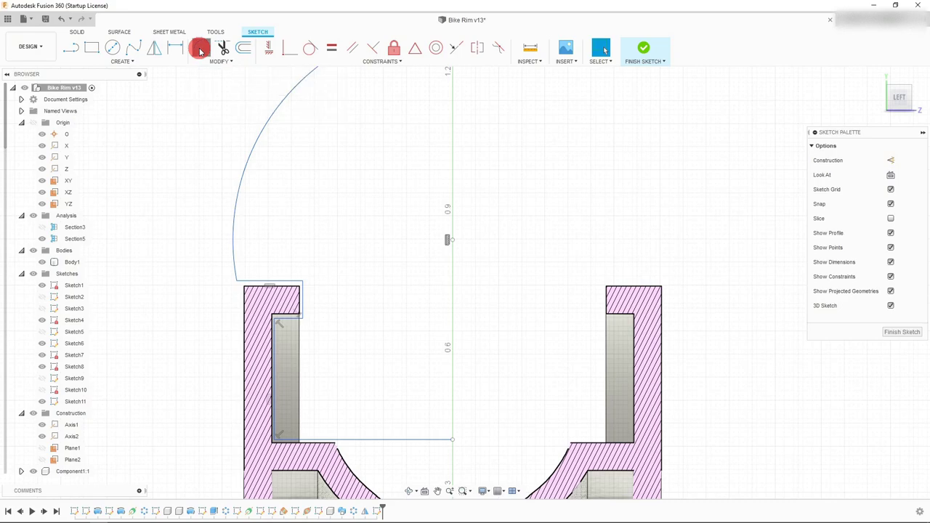
click(240, 281)
click(300, 281)
click(305, 318)
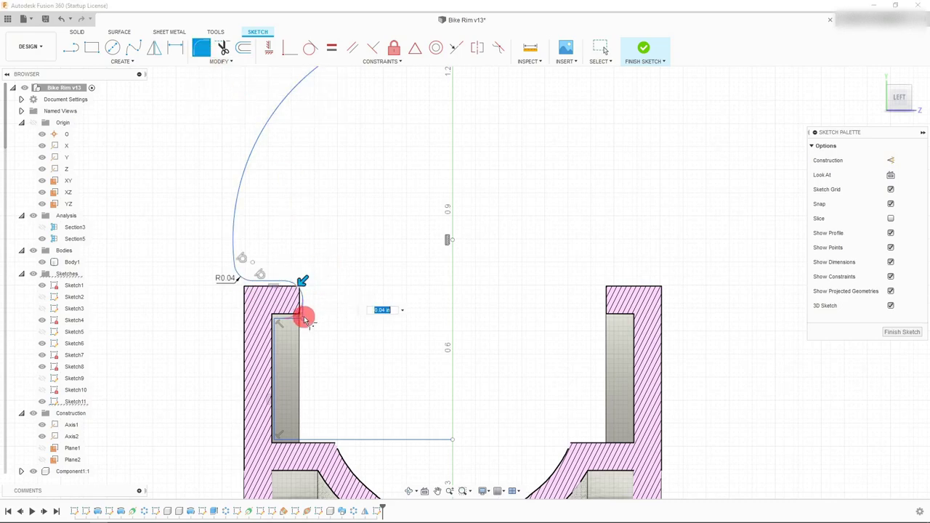
click(276, 317)
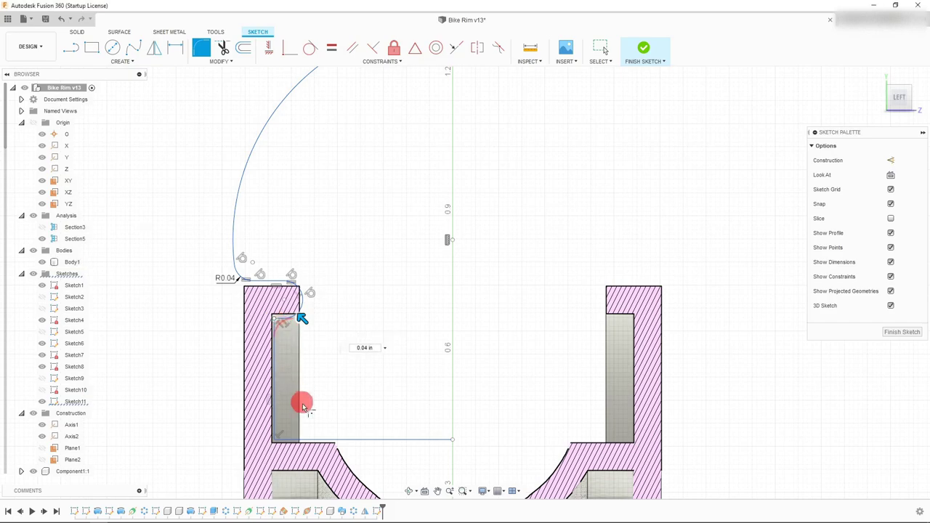
click(273, 440)
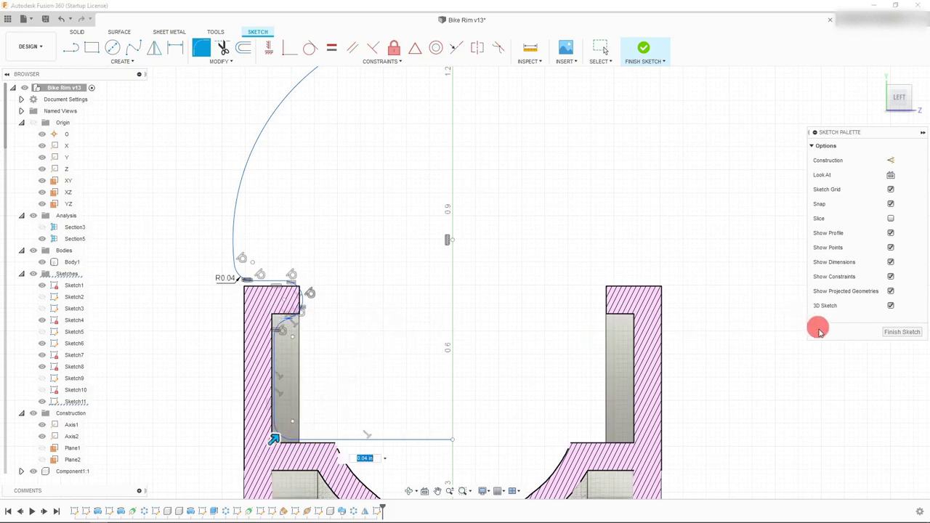
right_click(472, 372)
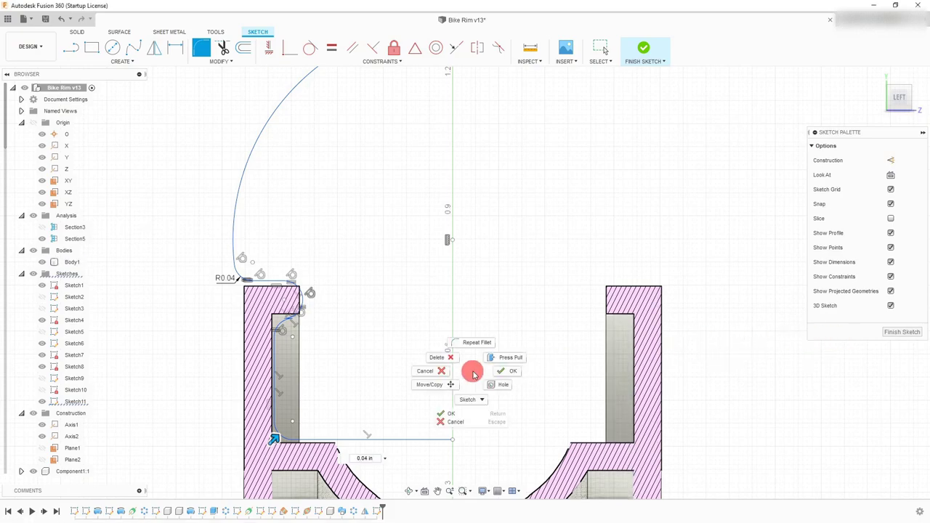
click(503, 367)
Step: Reshape the filleted curve around the lip by pulling it away from the lip's inner edge
scroll(306, 295, up, 5)
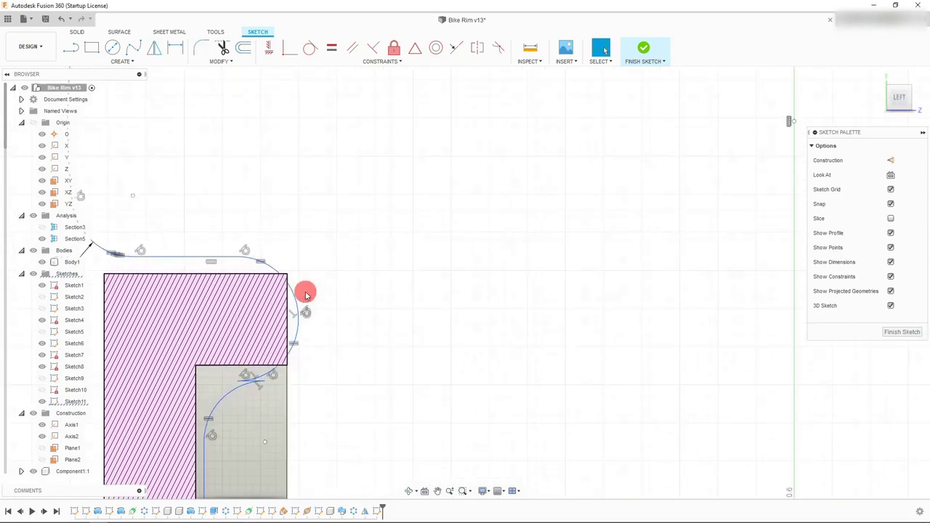
mouse_move(296, 293)
mouse_down()
mouse_move(303, 291)
mouse_move(286, 351)
mouse_move(297, 364)
mouse_up()
click(373, 264)
Step: Delete the horizontal line running from the lower fillet to the vertical axis
scroll(374, 264, down, 8)
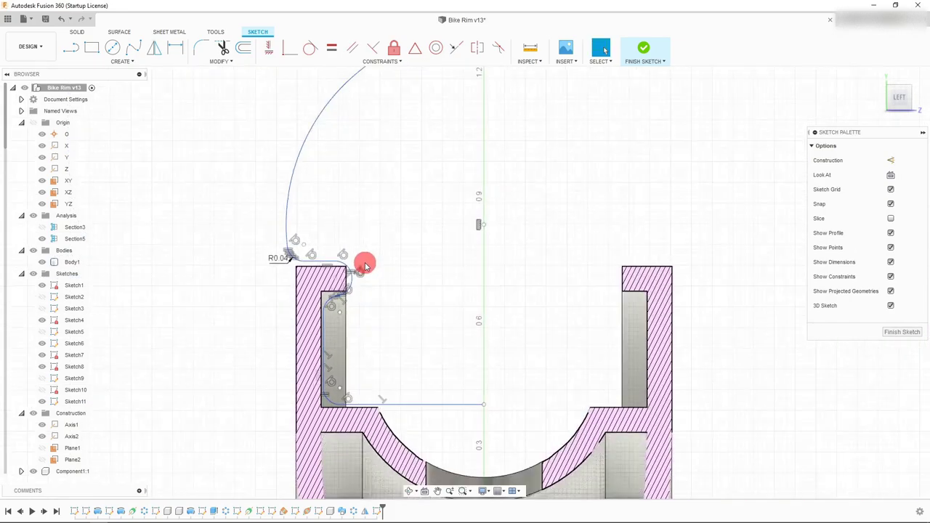
scroll(485, 169, up, 2)
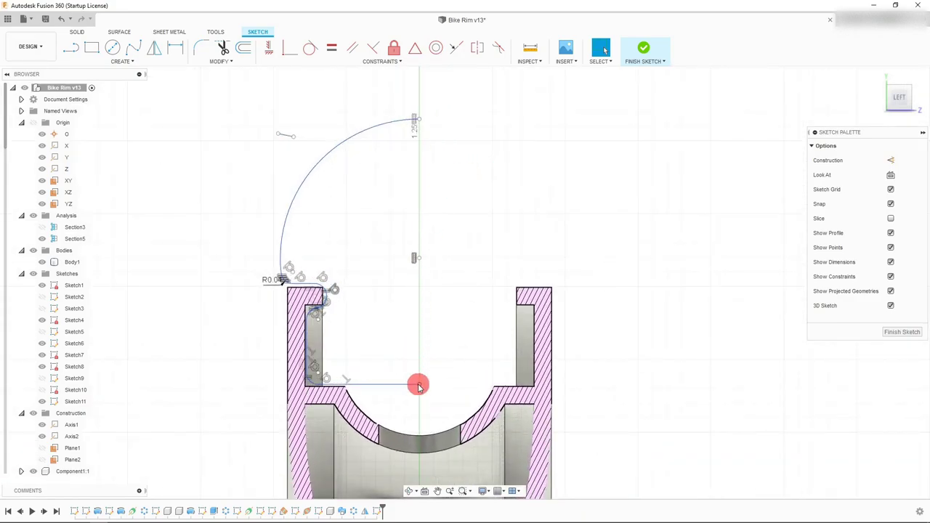
drag(419, 387, 407, 390)
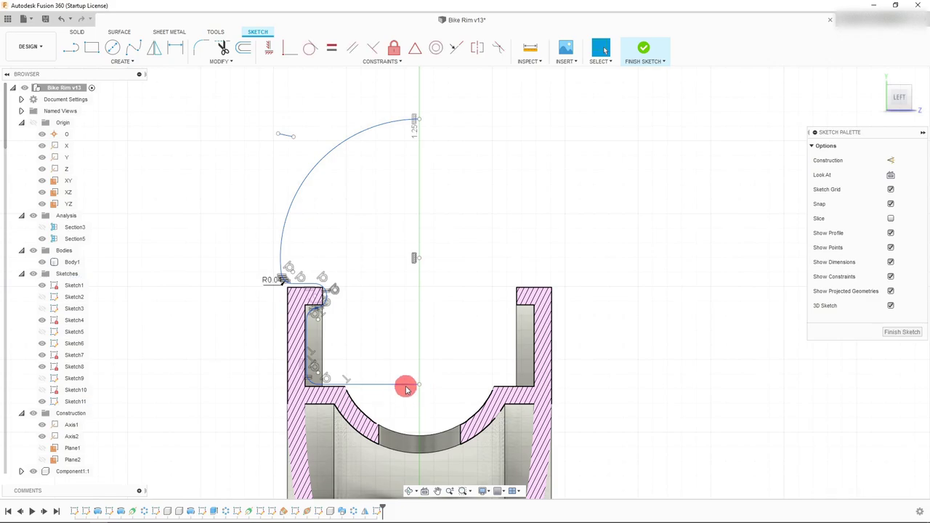
click(406, 389)
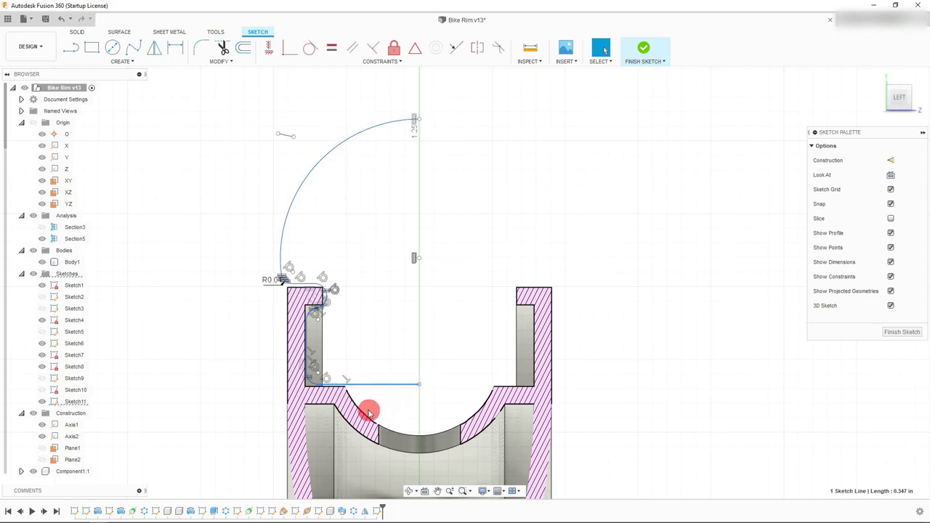
key(Delete)
Step: Draw a short horizontal line from the lower fillet to the channel floor's inner edge, continuing it with a tangent arc curving down
scroll(342, 383, up, 4)
click(69, 50)
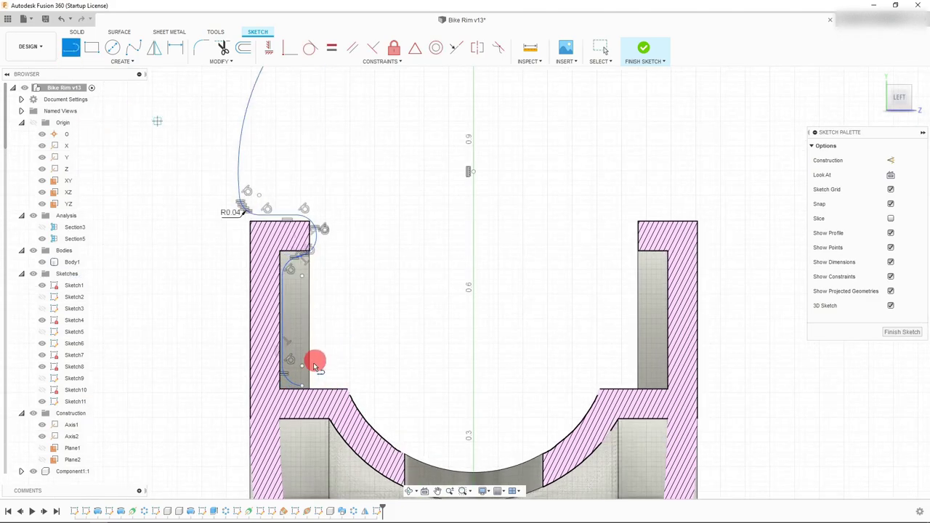
mouse_move(316, 367)
mouse_down()
mouse_move(306, 391)
mouse_move(352, 385)
mouse_move(380, 424)
mouse_move(374, 406)
mouse_up()
key(Escape)
click(367, 356)
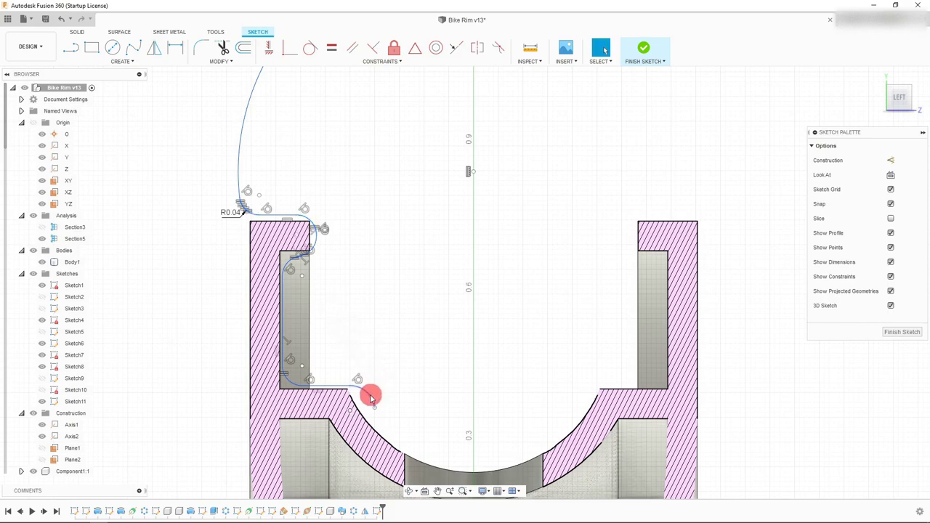
Step: Try to extend the short horizontal line to the vertical axis with another line
click(78, 48)
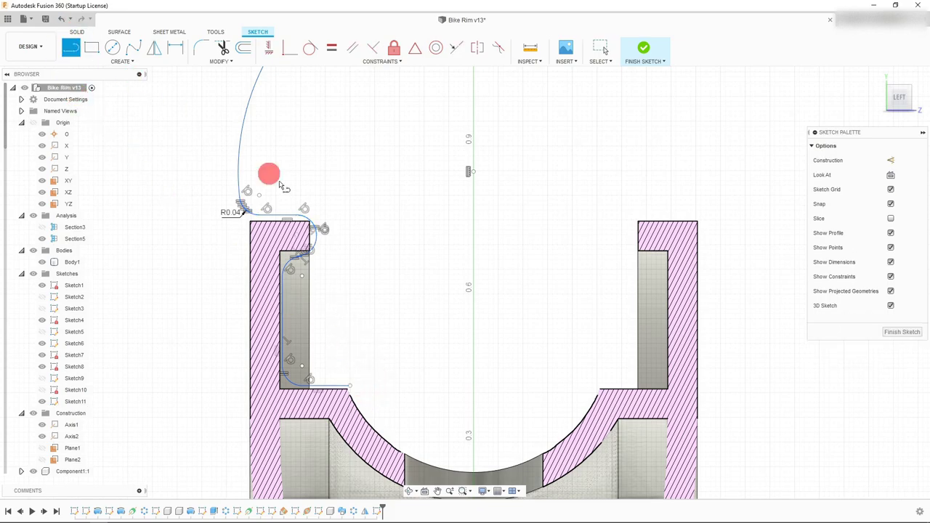
drag(349, 387, 473, 387)
click(472, 387)
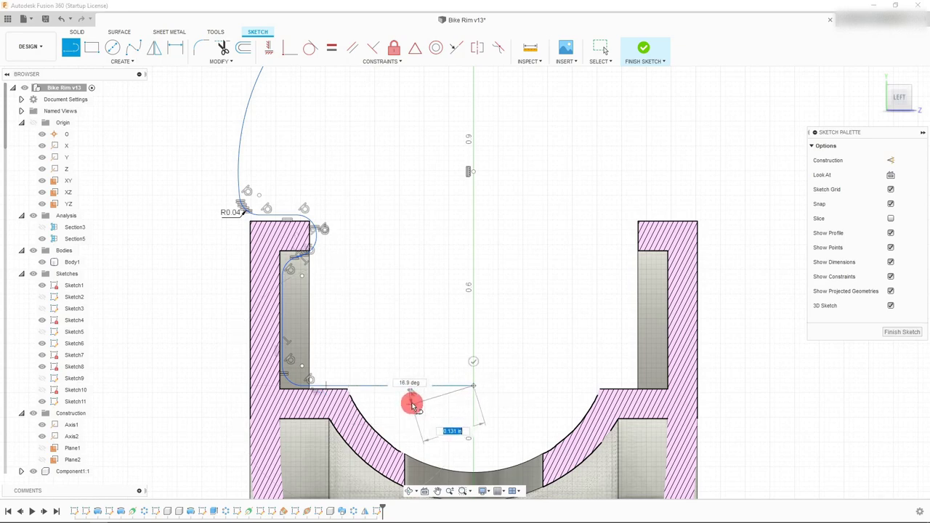
key(Escape)
key(ctrl+z)
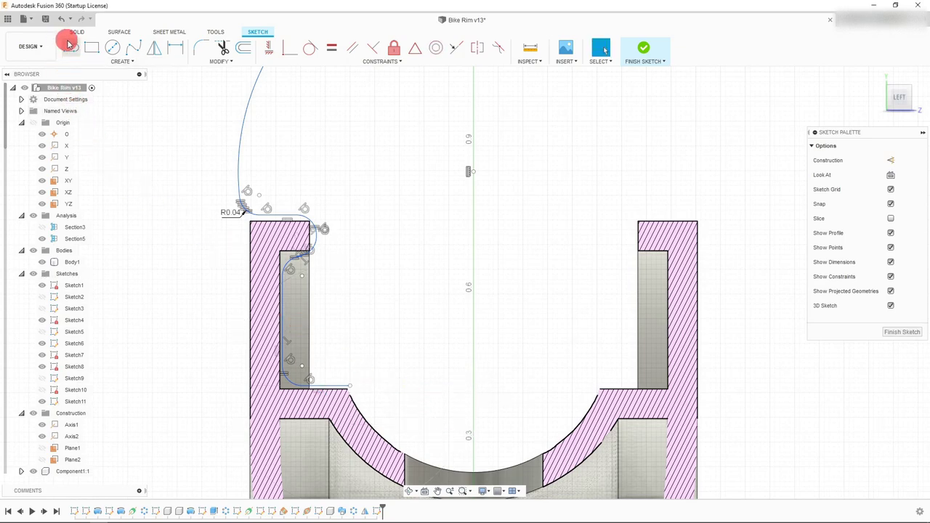
Step: Draw a three-point arc from the short horizontal line's inner end to the vertical axis, lowering its end to follow the rim's curved floor
click(92, 62)
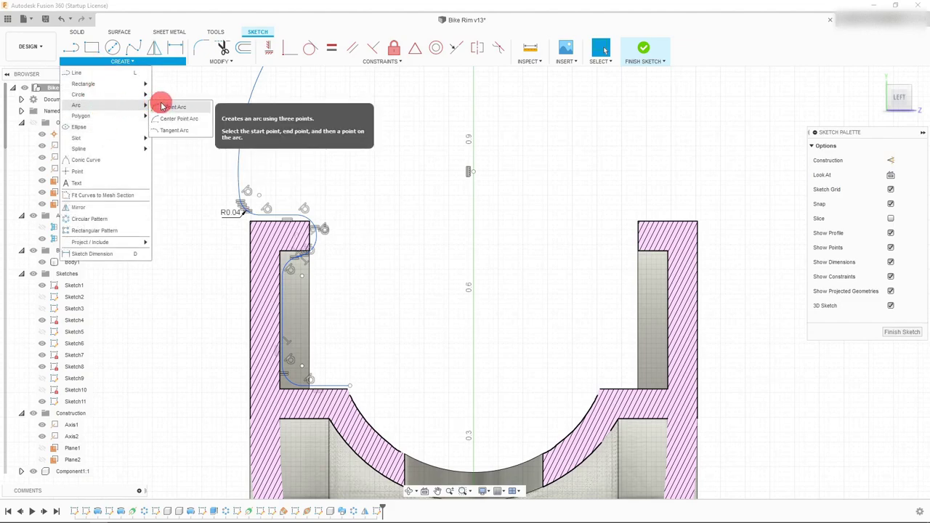
click(162, 106)
click(350, 387)
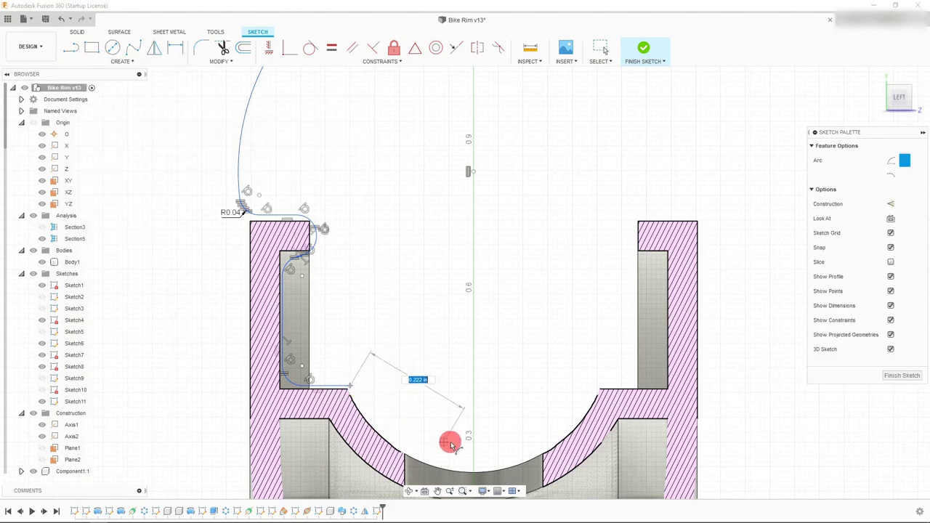
click(471, 437)
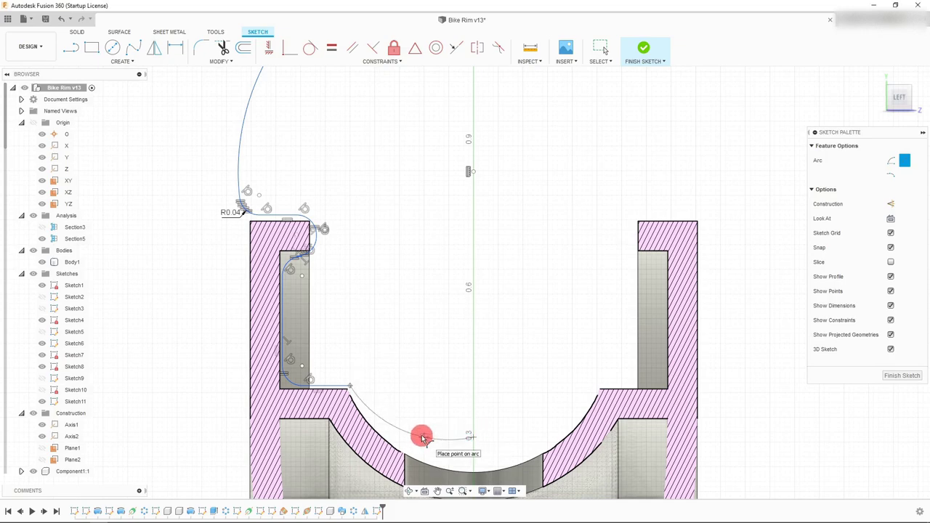
click(440, 420)
scroll(446, 407, down, 3)
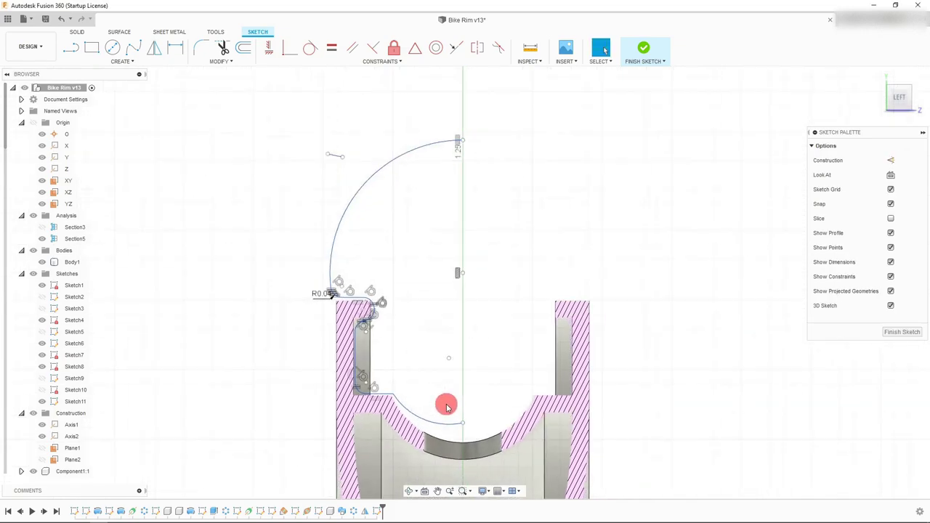
scroll(486, 146, up, 1)
drag(464, 469, 463, 475)
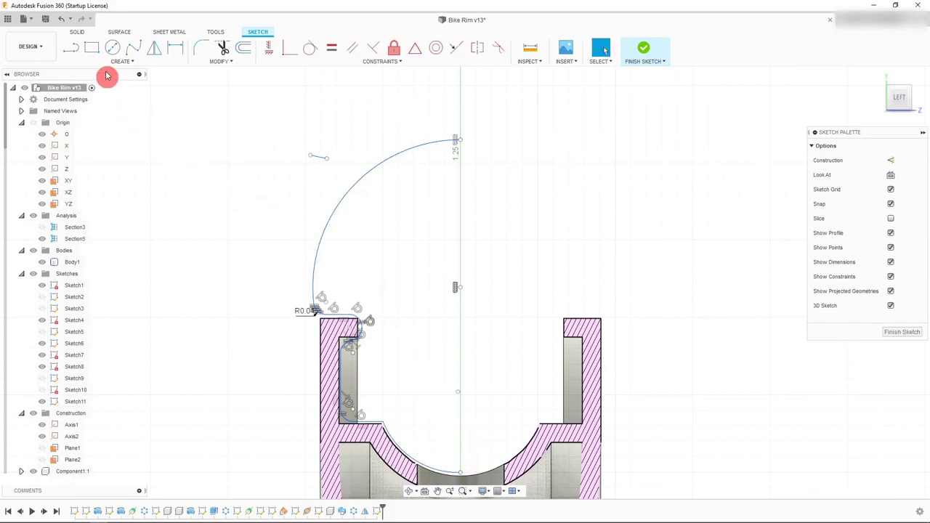
Step: Close the half profile with a vertical line along the axis from the large upper arc's end to the floor arc's end
click(70, 47)
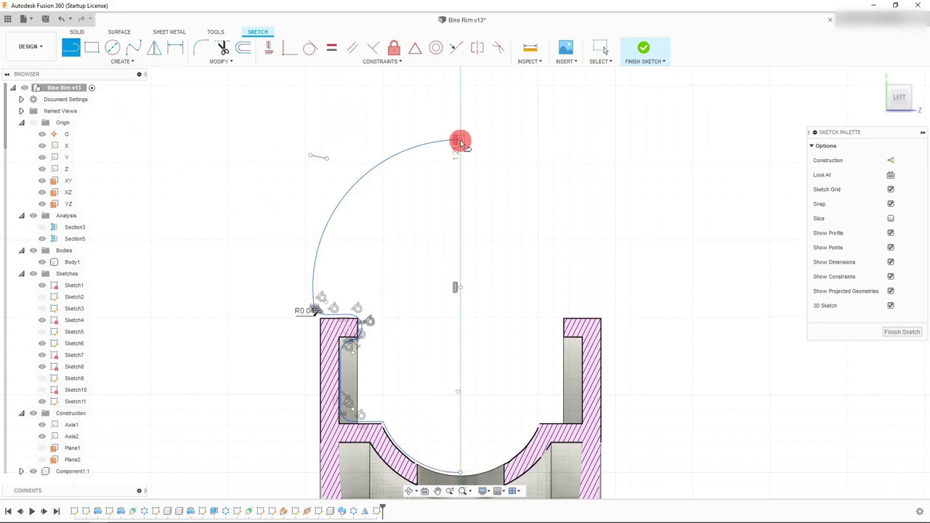
mouse_move(461, 142)
mouse_down()
mouse_move(494, 442)
mouse_move(460, 474)
mouse_up()
key(Escape)
scroll(441, 287, down, 2)
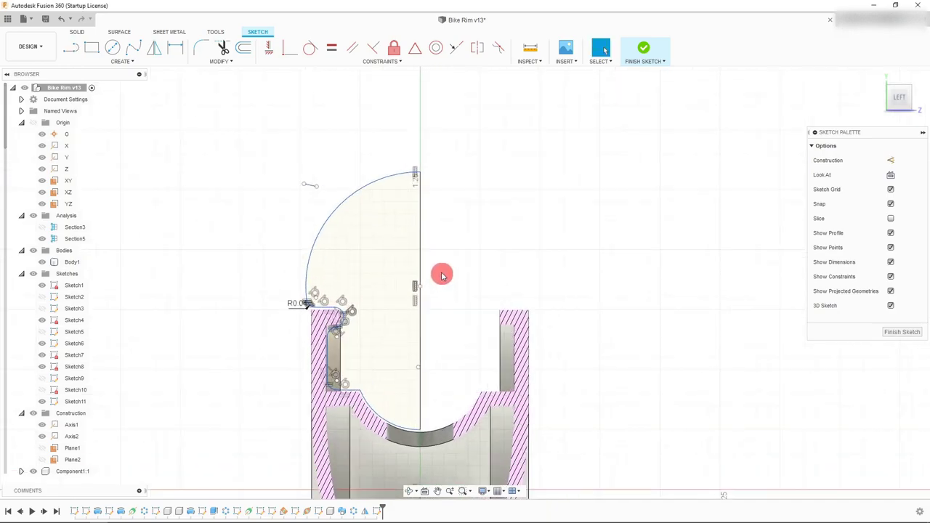
scroll(441, 275, up, 2)
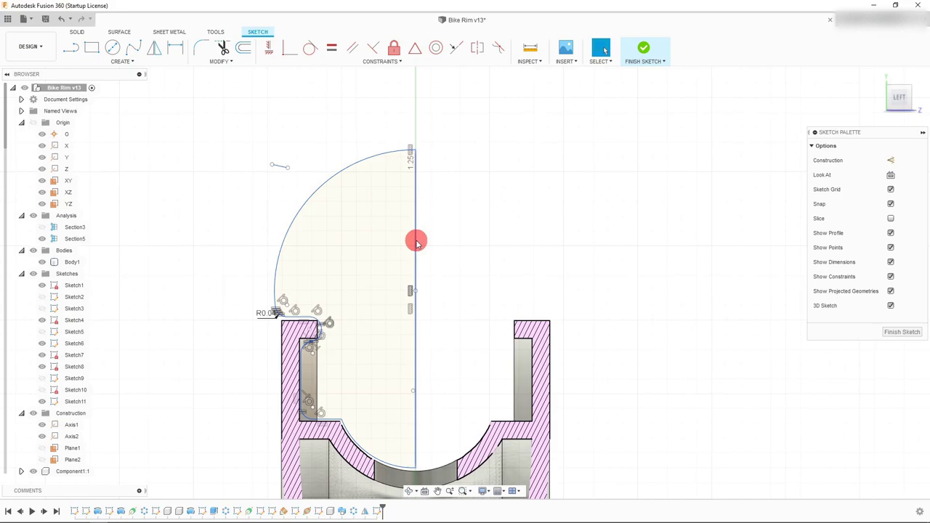
click(417, 242)
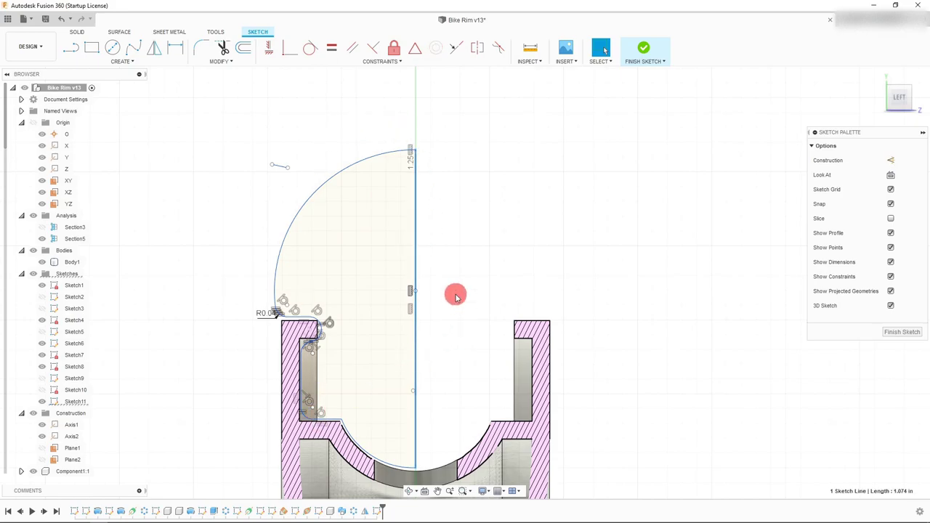
click(440, 260)
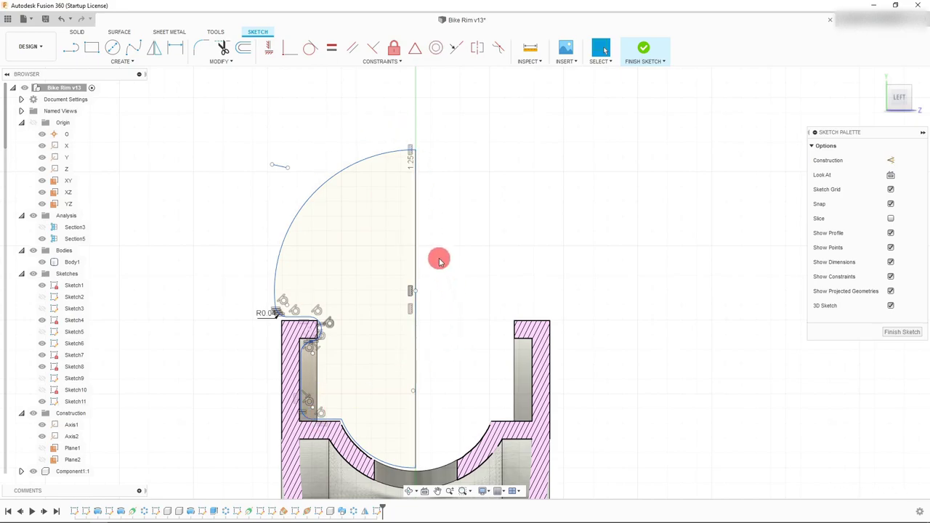
click(123, 62)
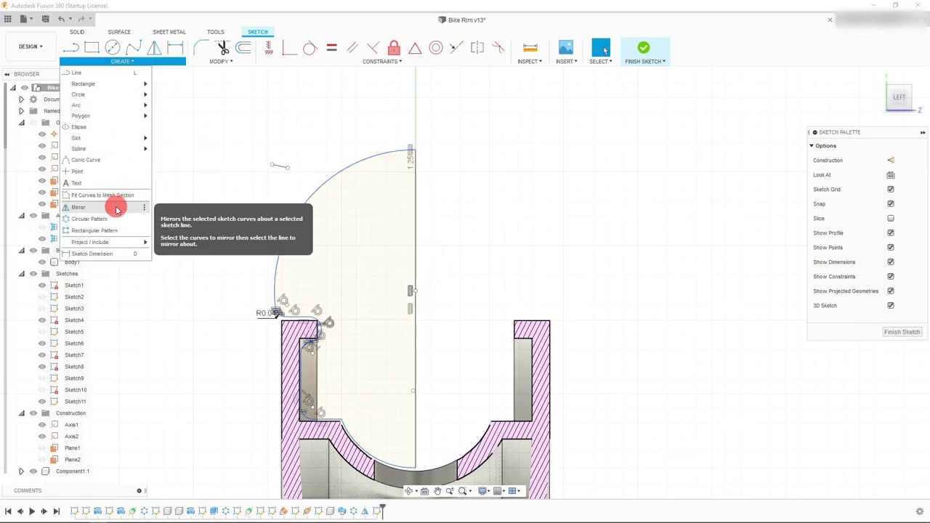
click(114, 207)
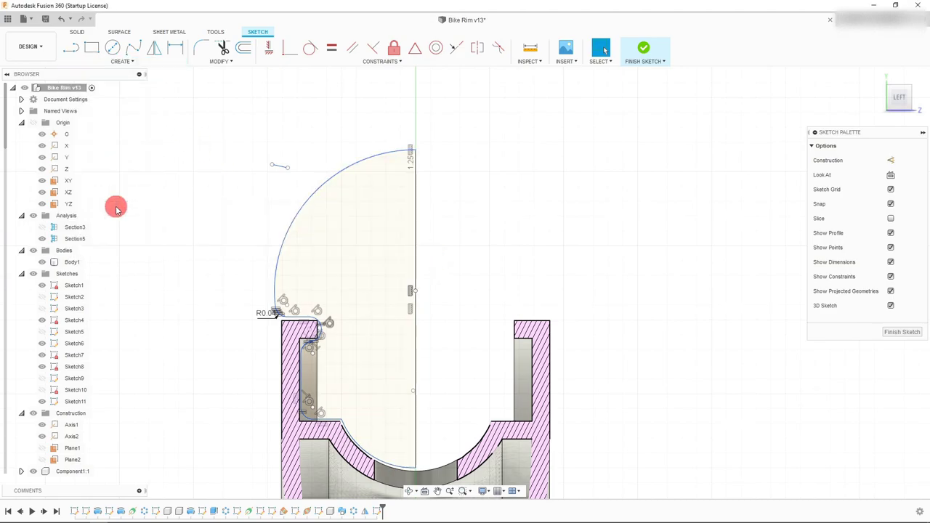
click(385, 153)
scroll(313, 313, up, 5)
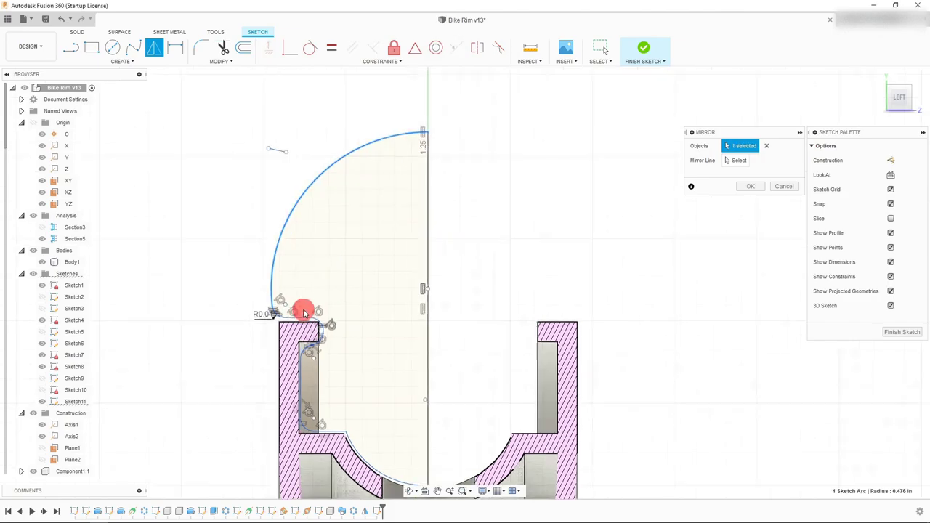
click(204, 345)
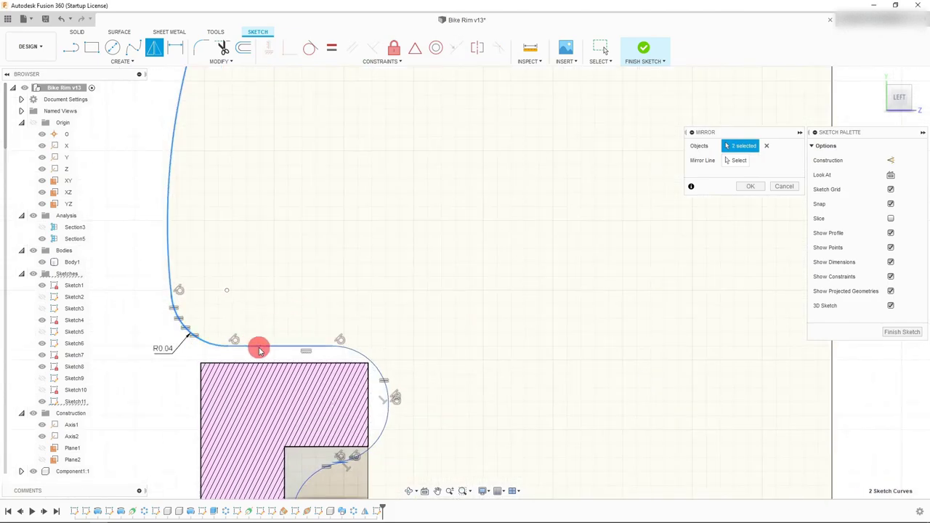
click(259, 345)
click(383, 419)
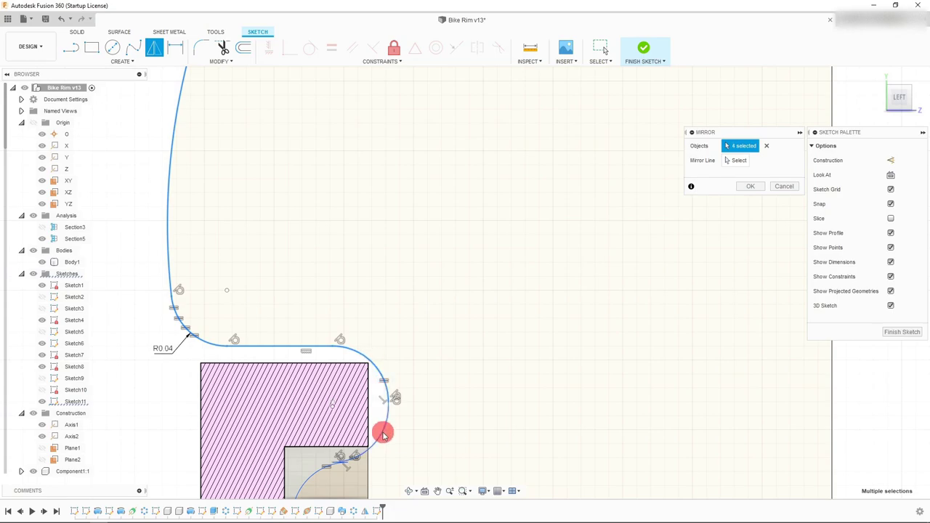
click(392, 374)
scroll(389, 408, up, 3)
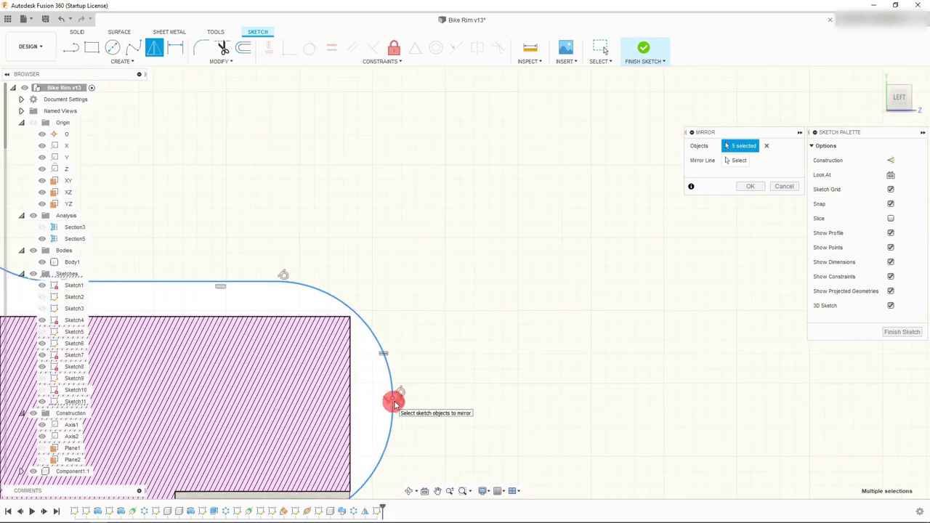
scroll(392, 408, up, 4)
click(373, 411)
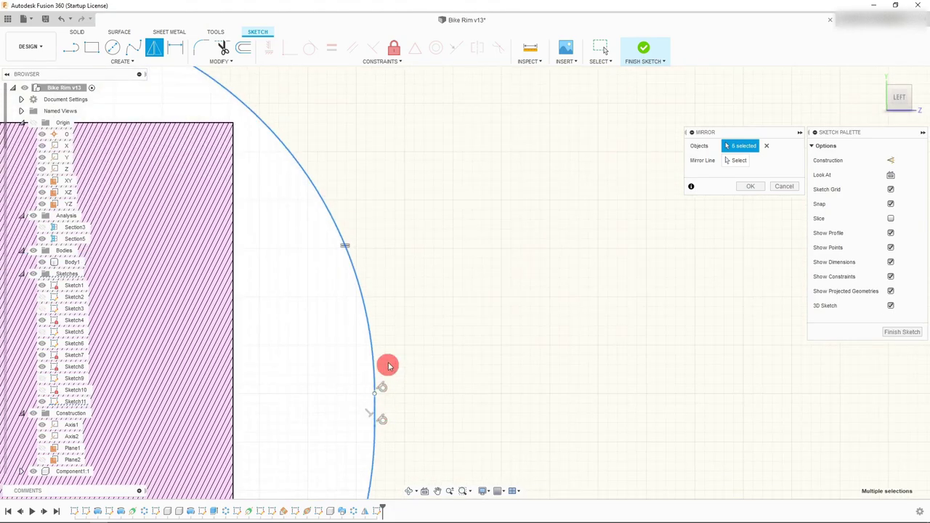
scroll(439, 236, down, 4)
scroll(321, 400, up, 1)
scroll(320, 402, down, 6)
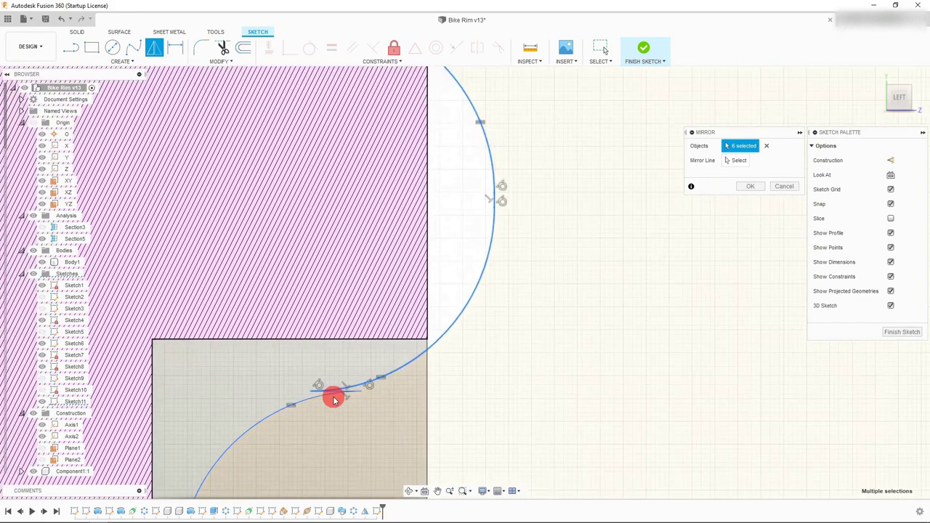
scroll(376, 319, down, 2)
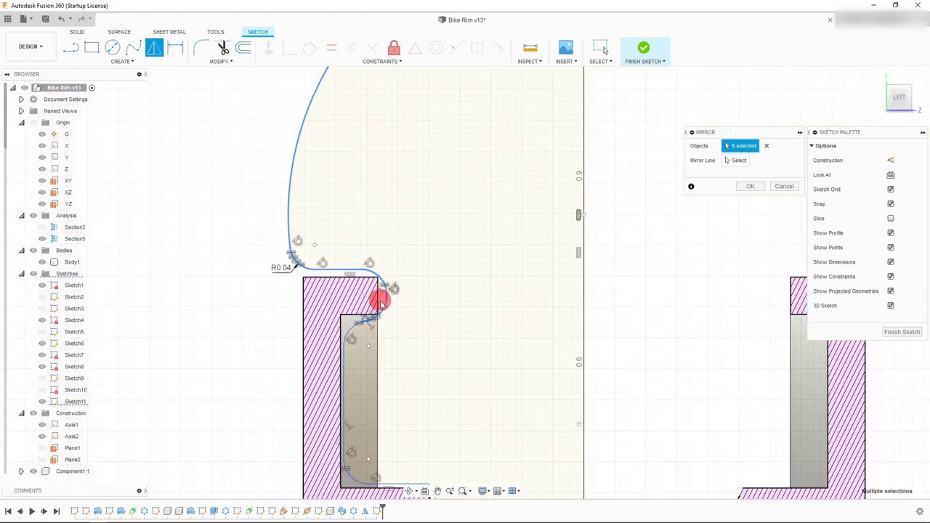
scroll(371, 320, up, 8)
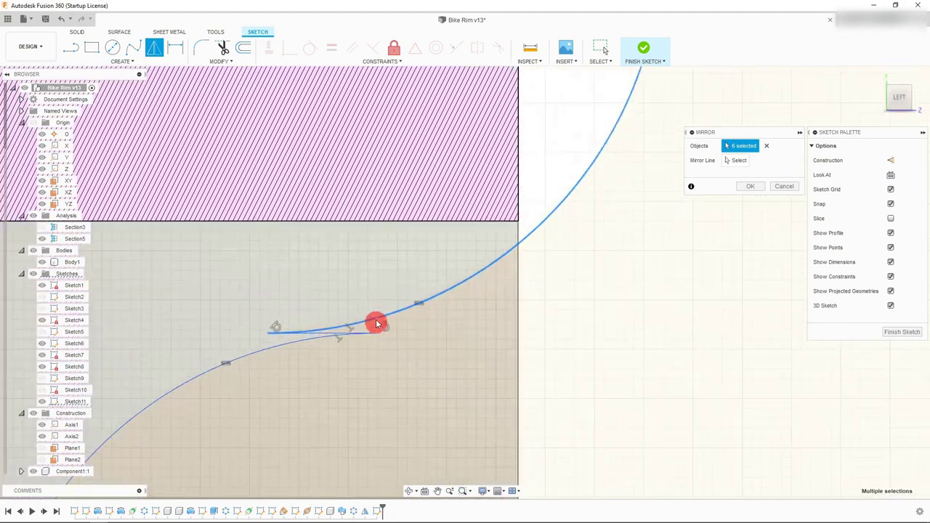
click(327, 328)
key(Return)
Step: Try to collapse the overlap between the two arcs below the lip, and pull the vertical line back inside the channel wall
scroll(409, 301, down, 3)
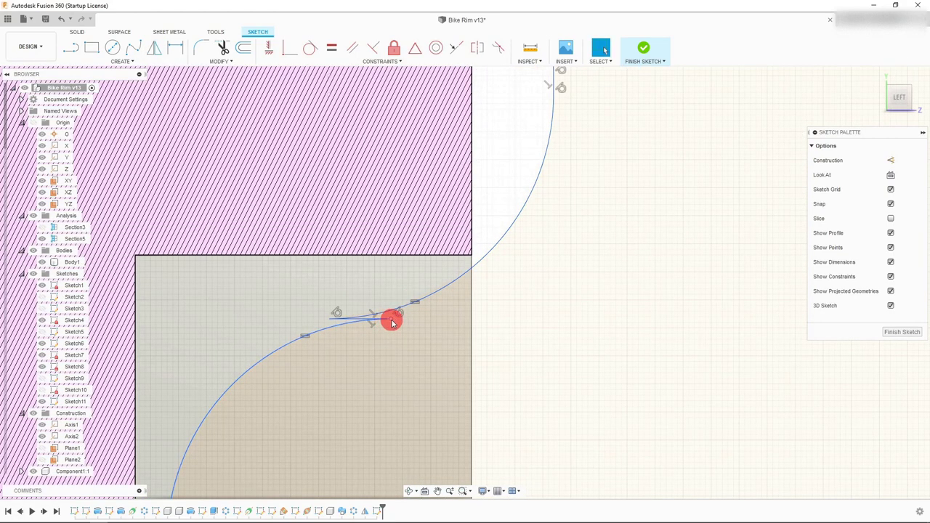
drag(392, 324, 333, 320)
click(307, 297)
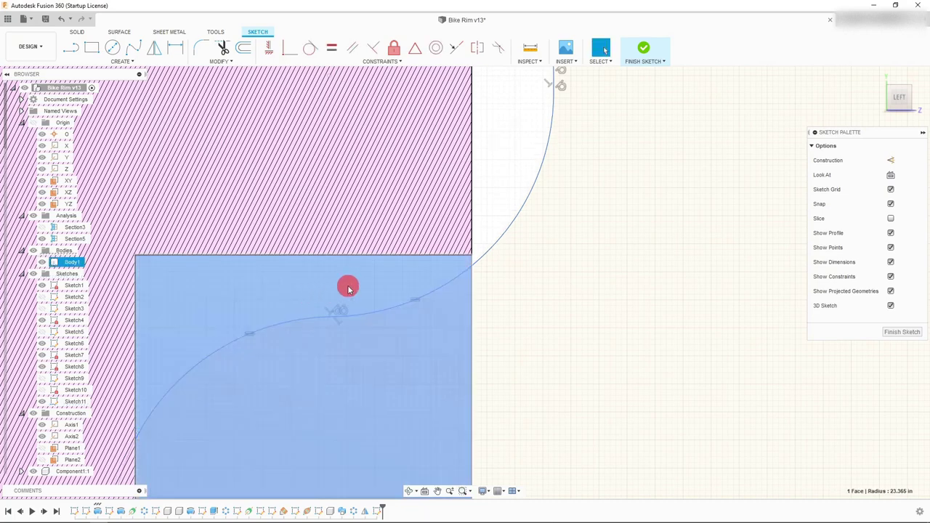
scroll(344, 286, down, 5)
scroll(338, 291, down, 1)
click(290, 342)
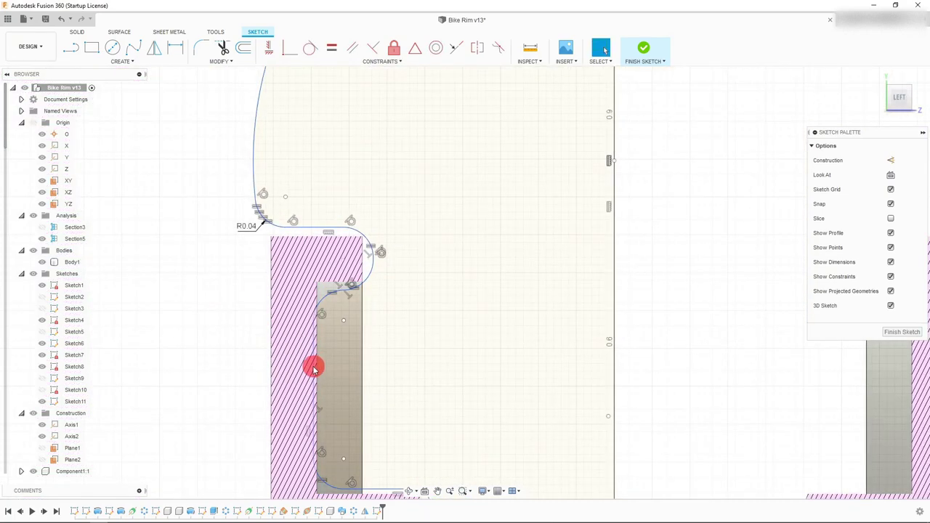
drag(314, 374, 321, 374)
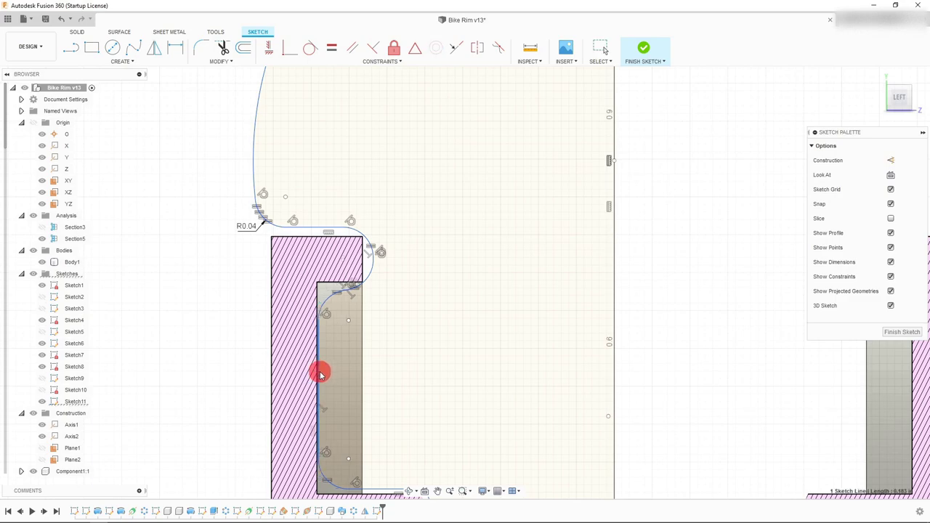
Step: Delete the tiny line connecting the two overlapping arcs below the lip and join the lower arc's endpoint to the lip arc's endpoint
scroll(364, 284, up, 6)
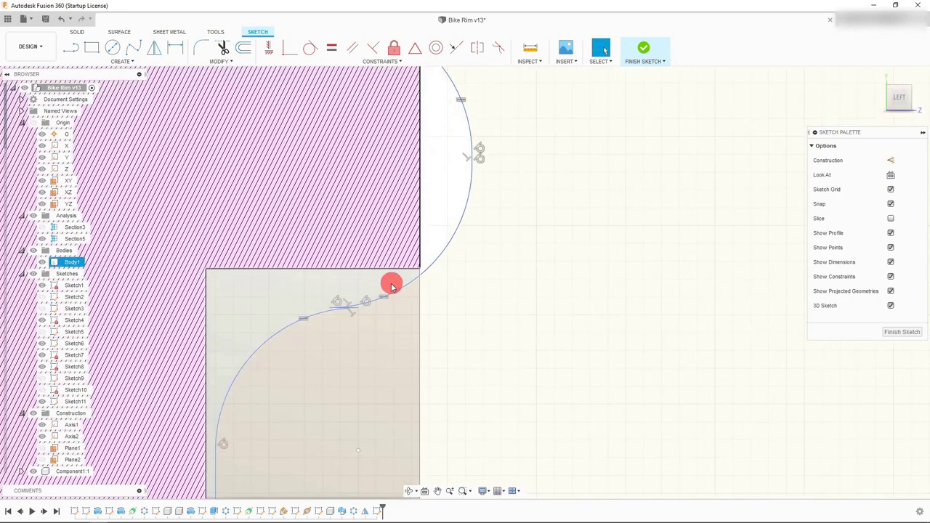
scroll(352, 315, up, 3)
click(347, 315)
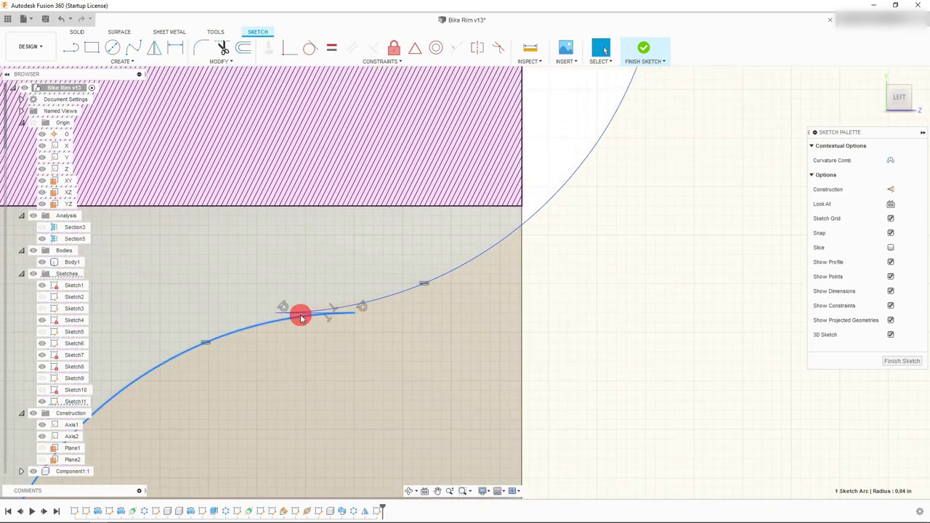
scroll(304, 315, up, 3)
click(329, 313)
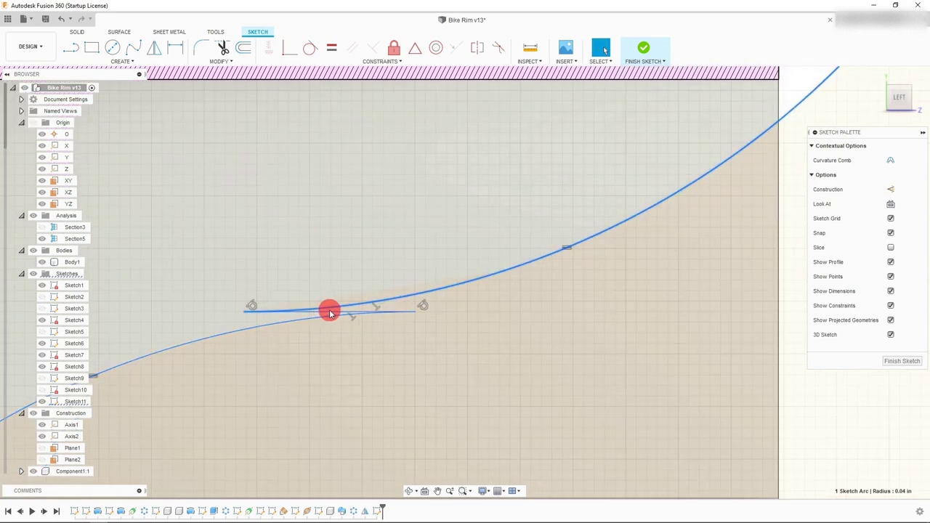
click(334, 314)
click(263, 320)
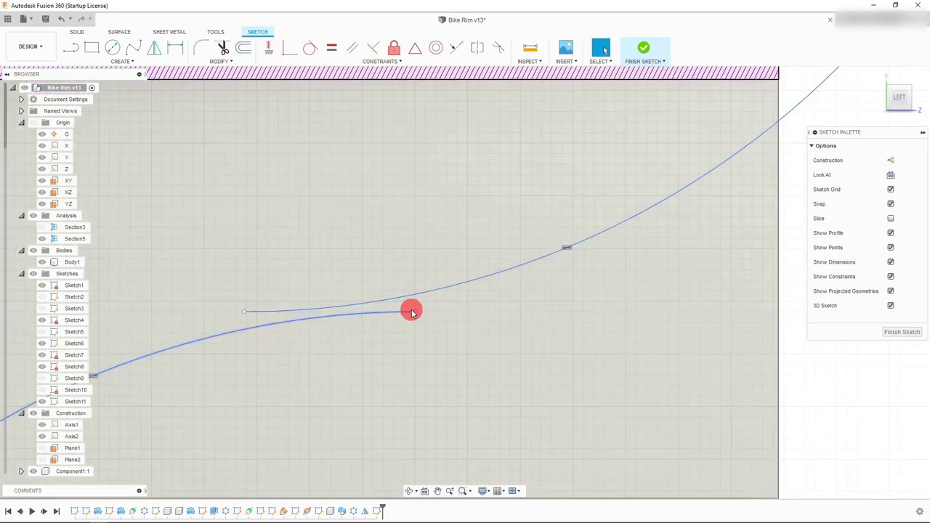
mouse_move(416, 313)
mouse_down()
mouse_move(258, 322)
mouse_move(245, 311)
mouse_up()
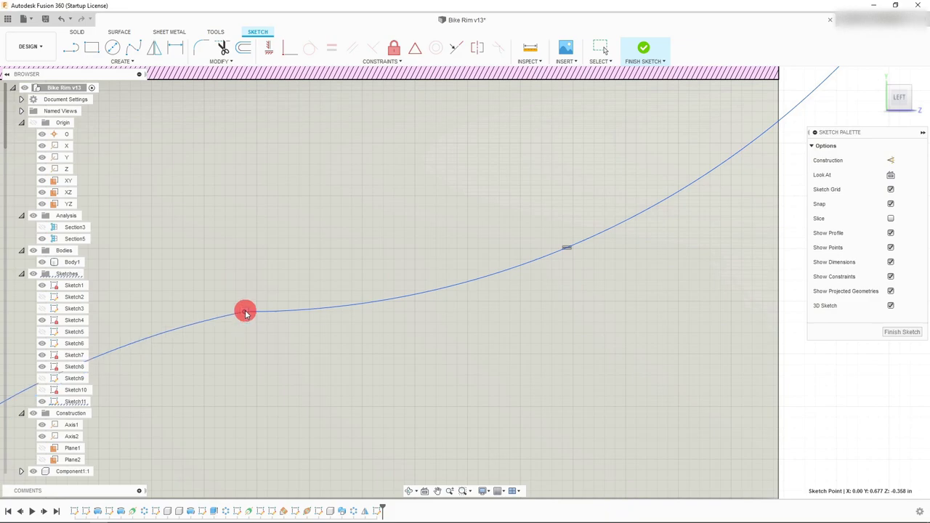
Step: Apply a tangent constraint between the lip arc and the channel's upper fillet arc
scroll(357, 276, up, 10)
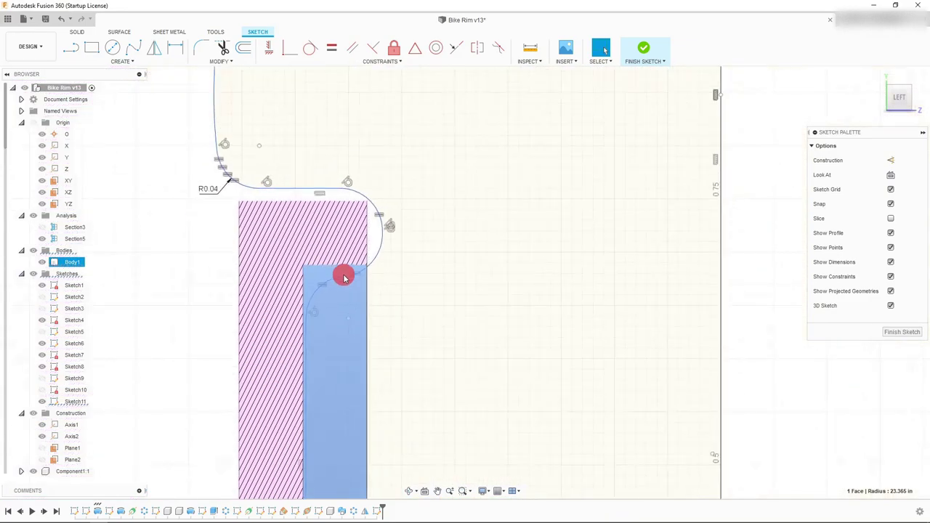
scroll(298, 291, down, 5)
scroll(308, 283, up, 5)
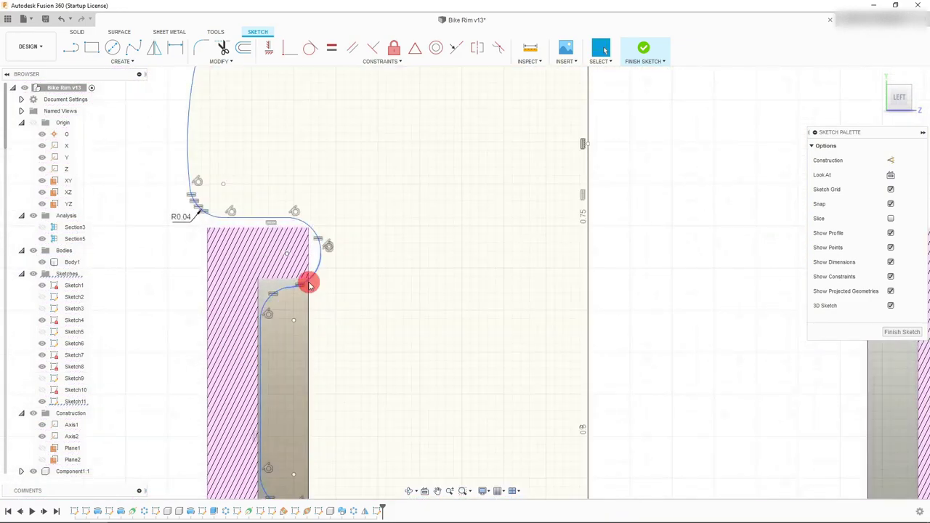
click(289, 293)
shift+click(311, 251)
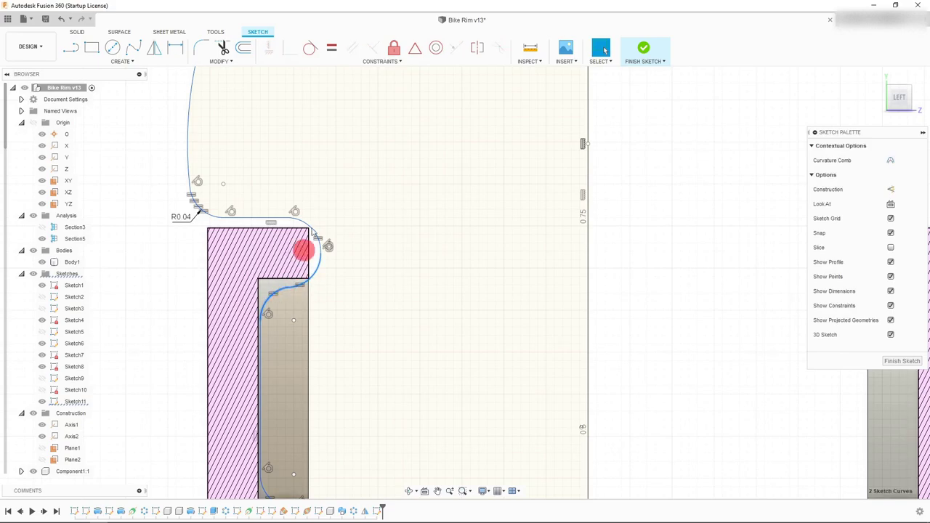
click(309, 52)
click(371, 214)
key(Escape)
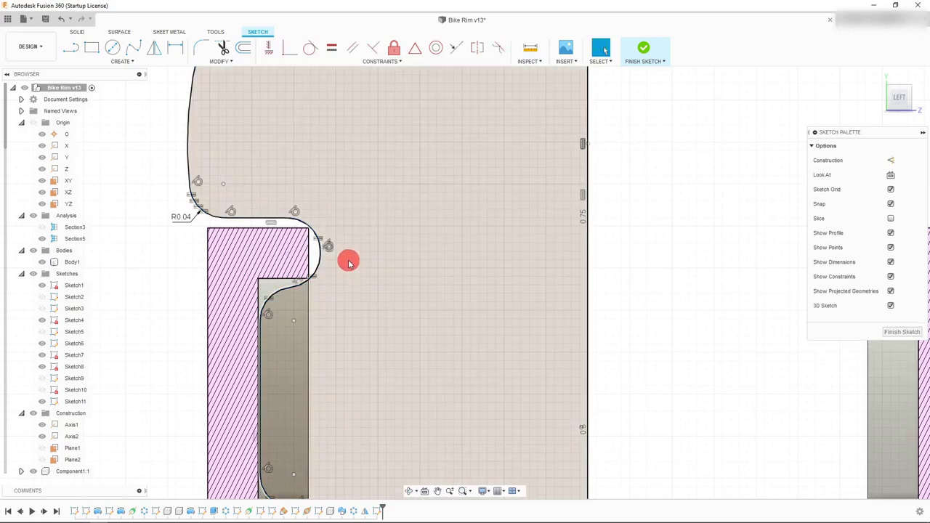
Step: Delete the stray short line segment outside the large upper arc
scroll(534, 264, down, 2)
scroll(493, 250, down, 3)
scroll(524, 189, up, 2)
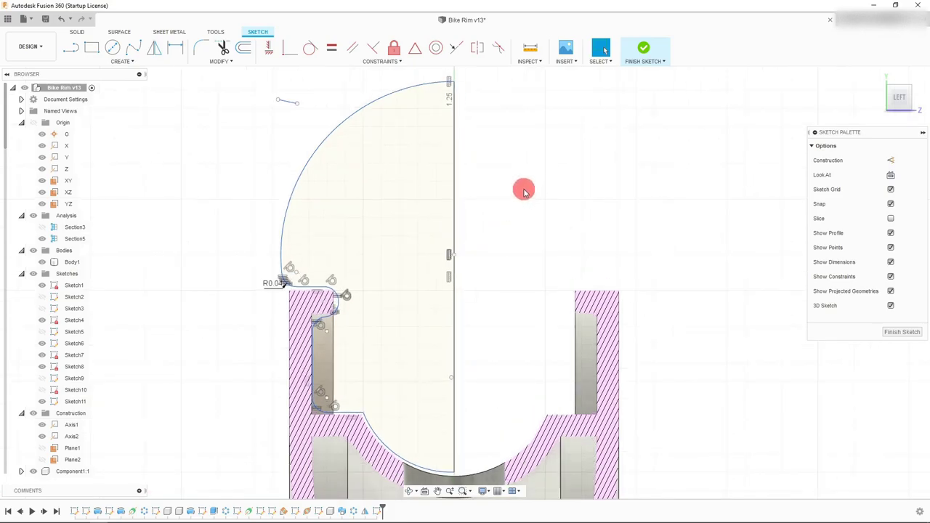
click(287, 103)
key(Delete)
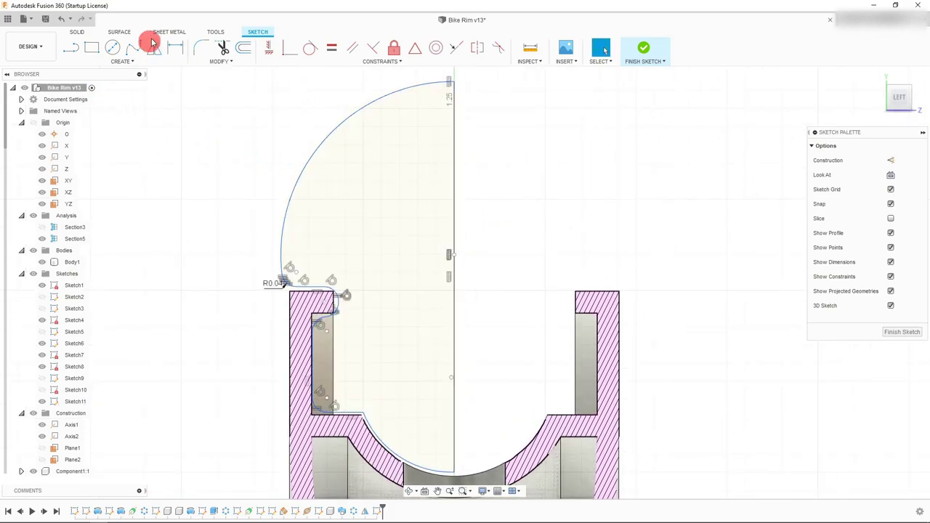
Step: Mirror all curves of the half tire outline, from the large upper arc to the lower arc, about the vertical centre line and finish the sketch
click(120, 61)
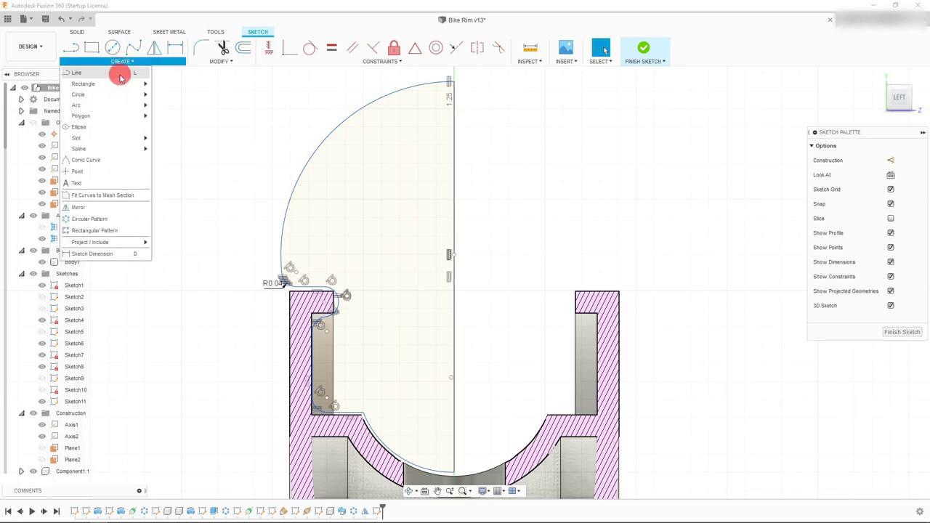
click(103, 209)
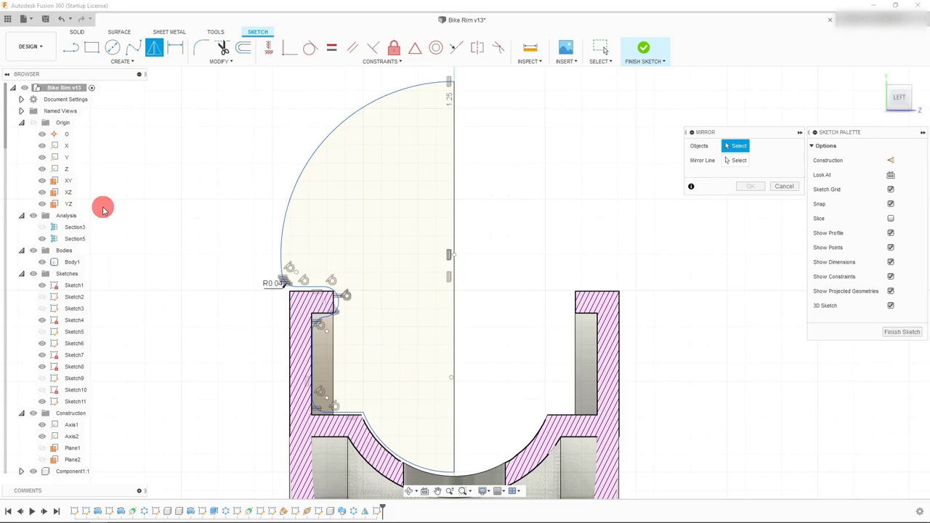
click(357, 113)
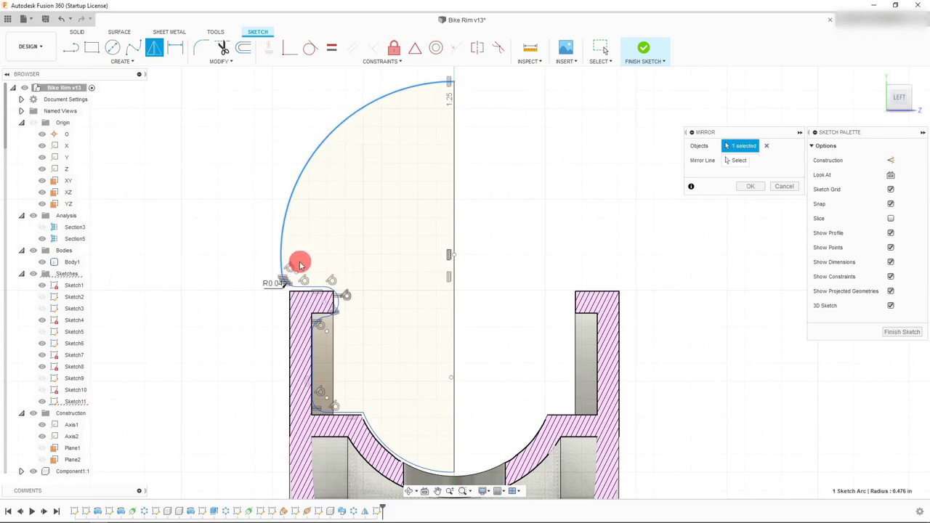
scroll(298, 269, up, 5)
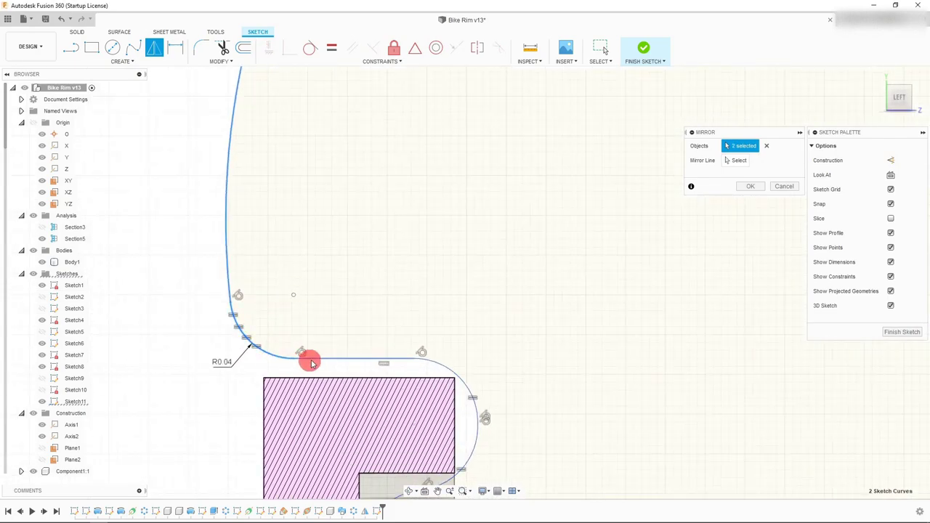
click(324, 358)
click(437, 367)
click(479, 433)
scroll(482, 434, up, 3)
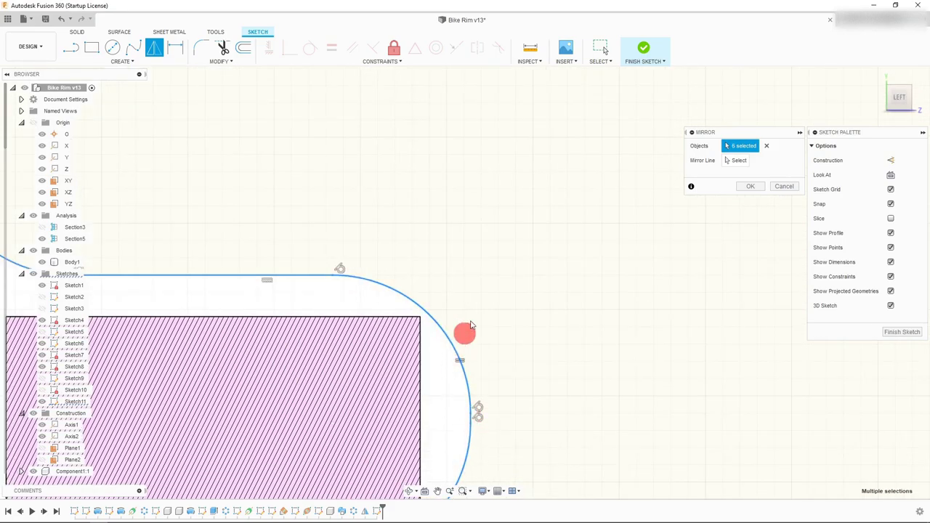
scroll(486, 255, down, 4)
scroll(434, 363, up, 3)
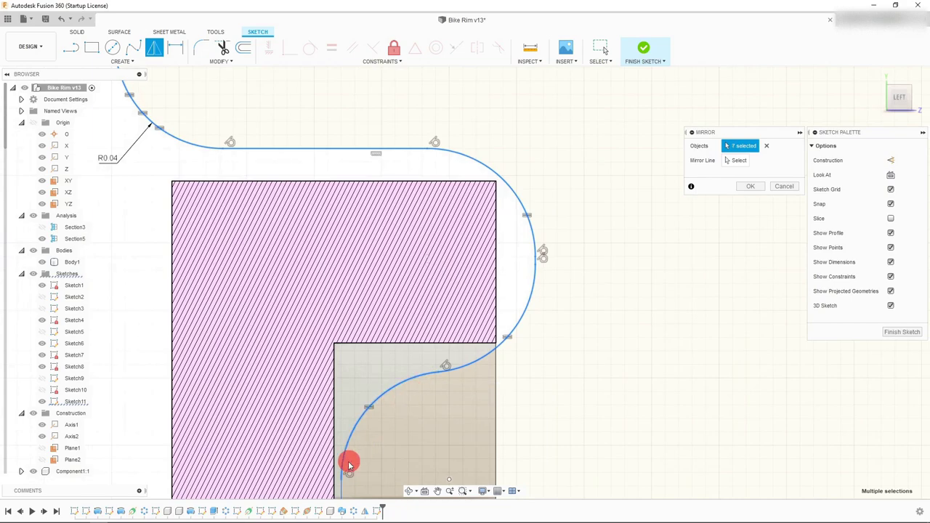
scroll(429, 257, down, 3)
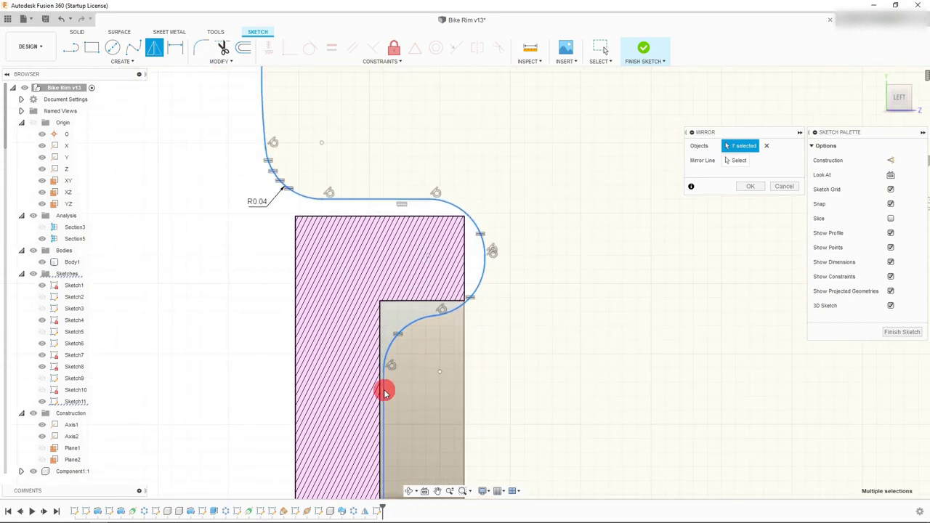
click(386, 392)
scroll(404, 349, down, 1)
scroll(440, 438, down, 2)
scroll(409, 421, up, 3)
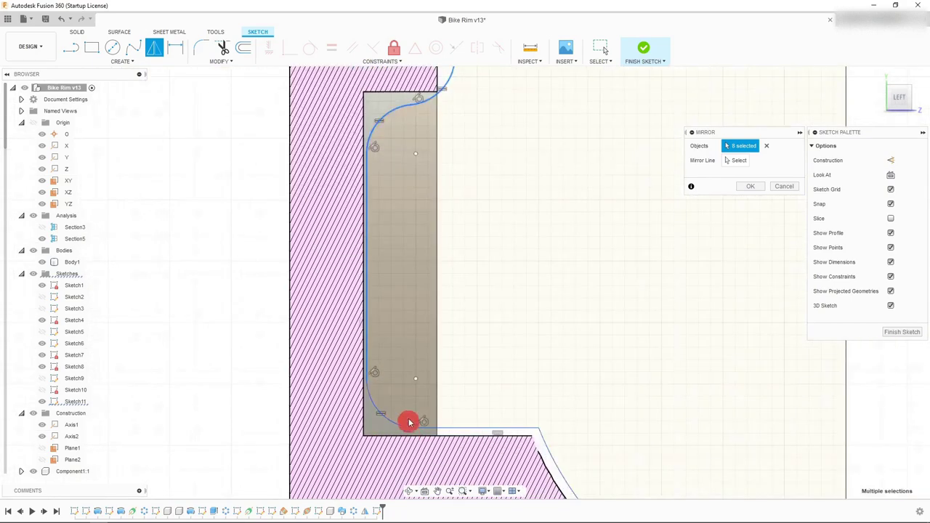
scroll(409, 421, up, 2)
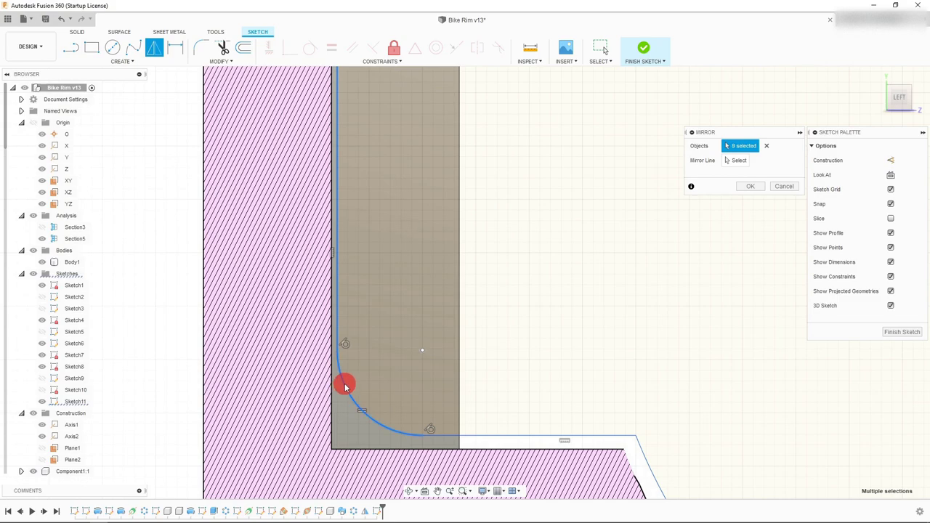
click(468, 437)
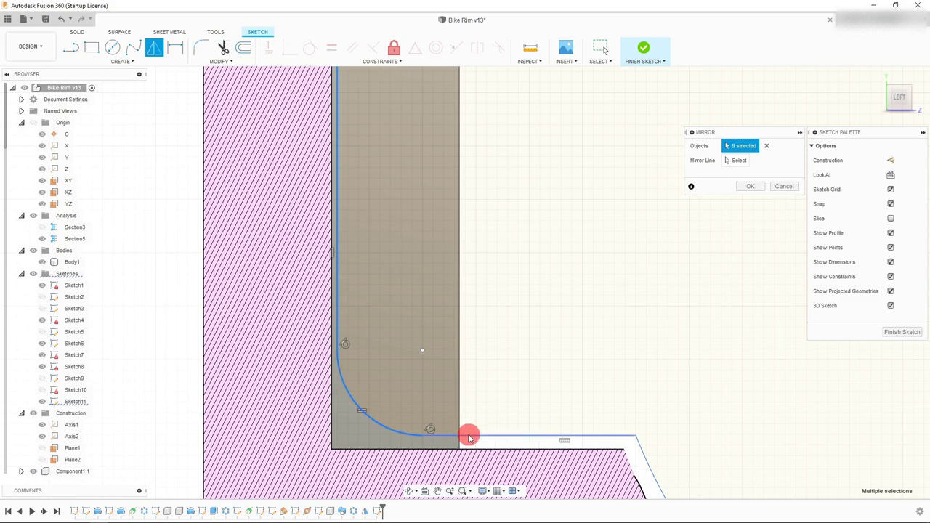
click(646, 452)
scroll(479, 332, down, 5)
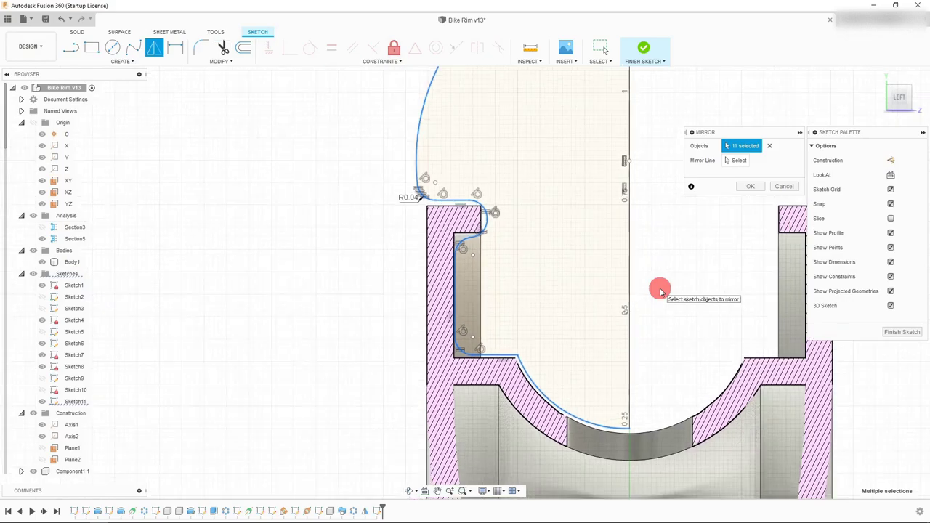
scroll(660, 291, down, 2)
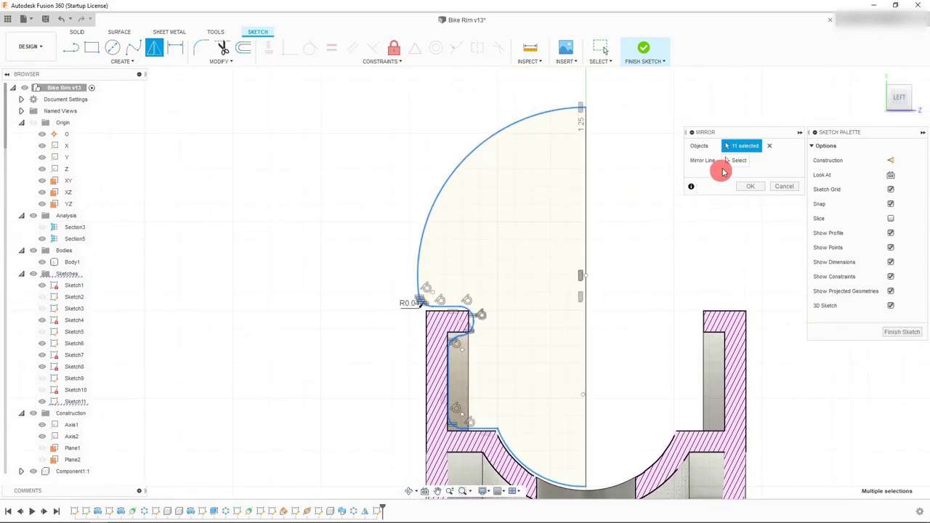
click(732, 162)
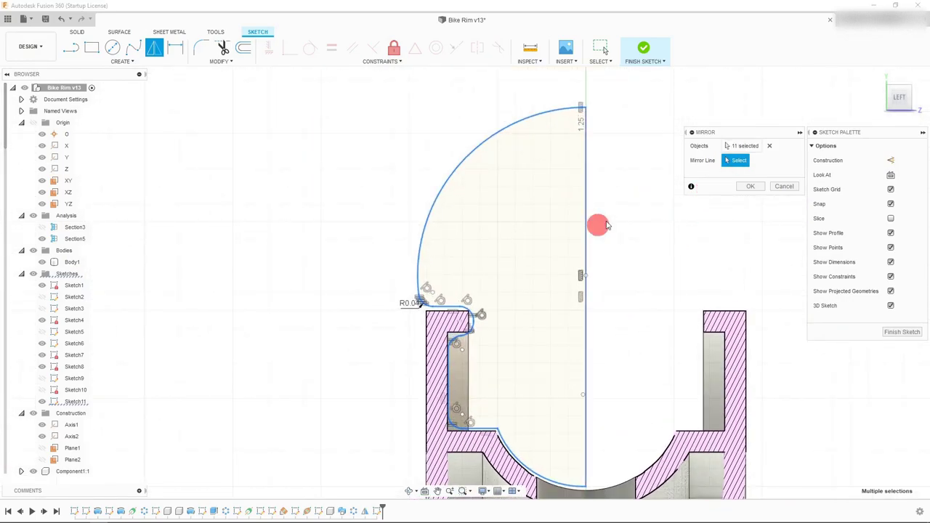
click(585, 246)
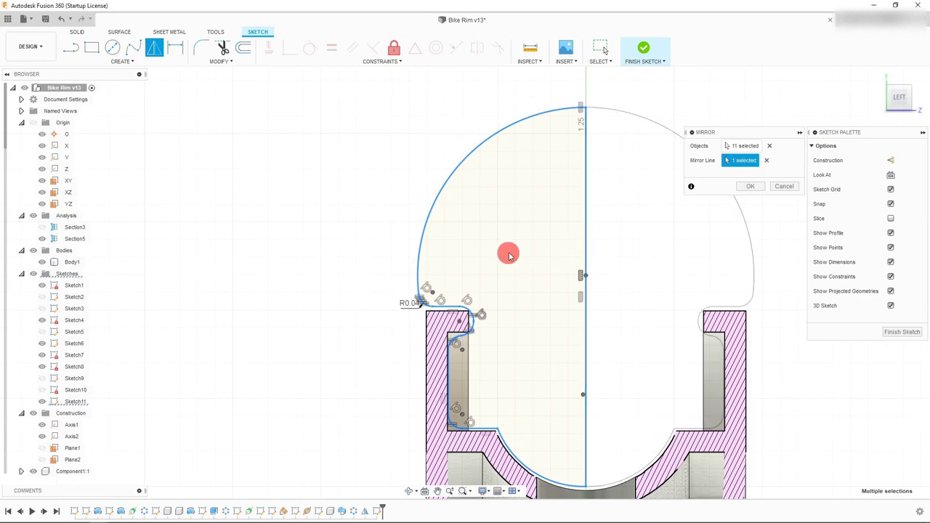
scroll(512, 251, down, 2)
click(753, 186)
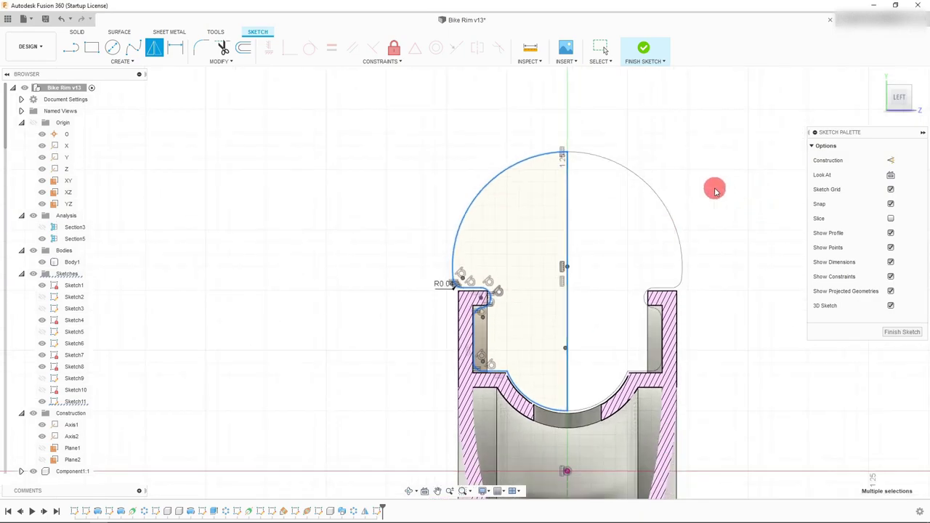
scroll(415, 178, down, 2)
scroll(519, 168, up, 3)
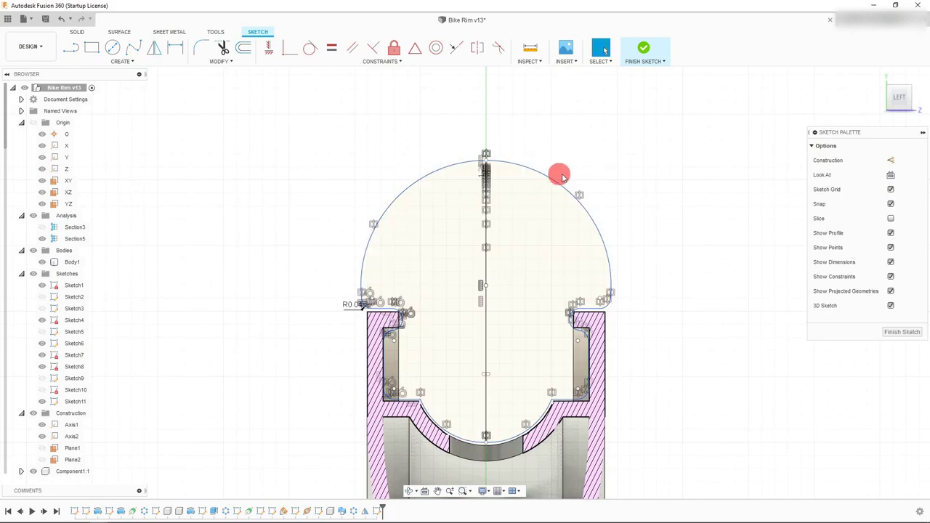
click(643, 51)
Step: Revolve both halves of the tire profile 360 degrees about the horizontal axis line through the hub as a new component
scroll(545, 142, down, 5)
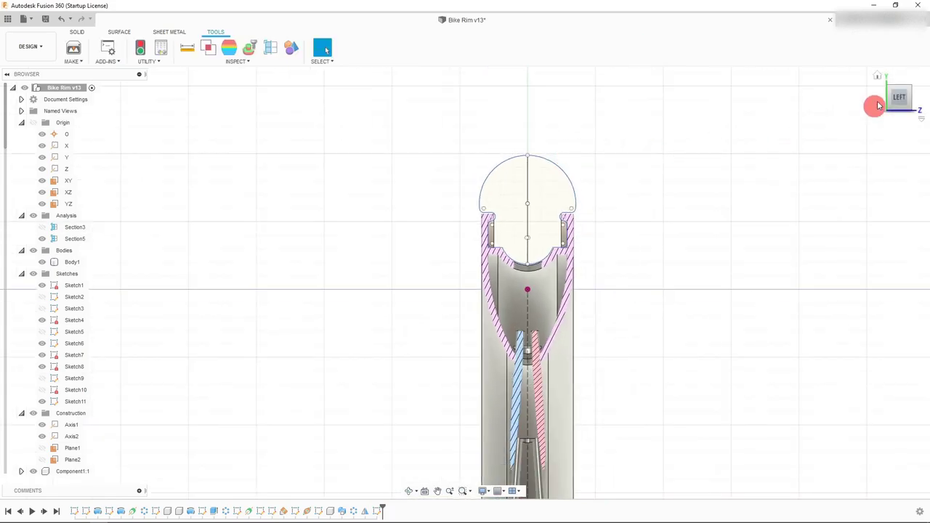
scroll(581, 156, up, 5)
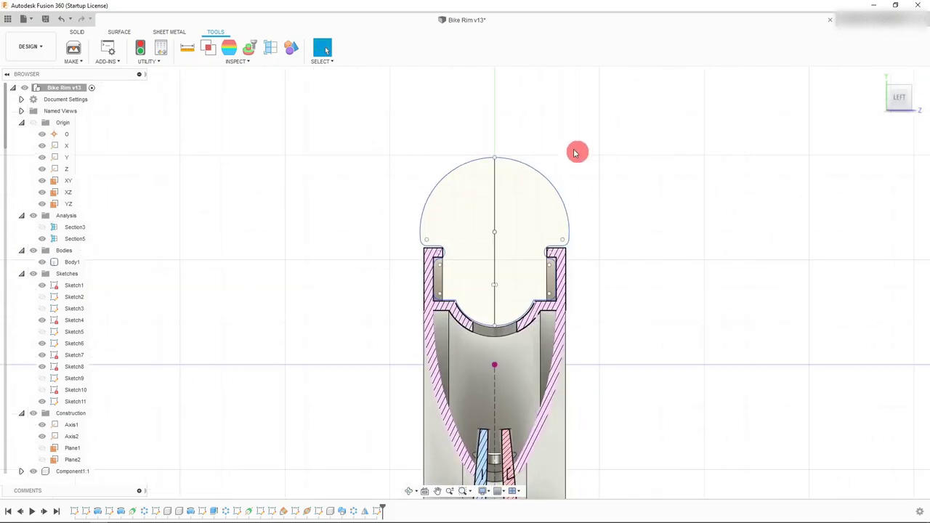
click(74, 33)
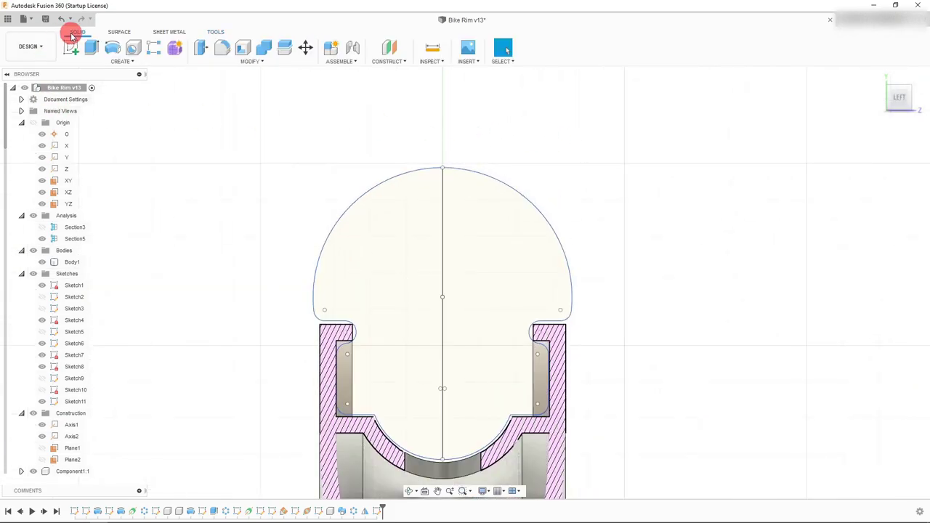
click(126, 62)
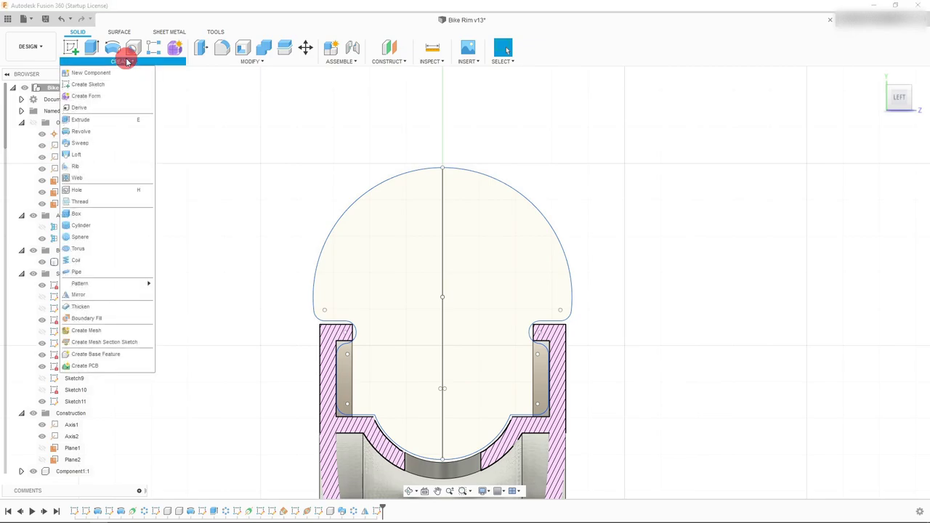
click(95, 131)
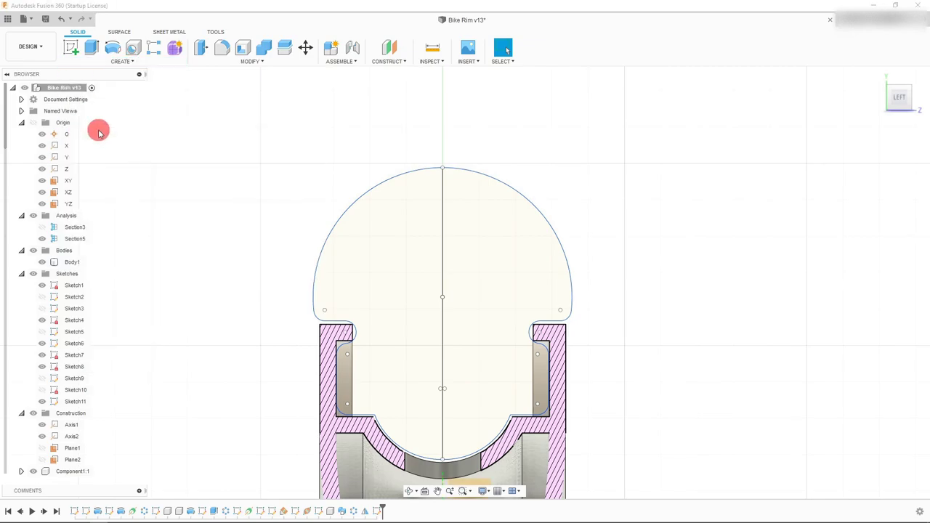
click(492, 230)
click(439, 233)
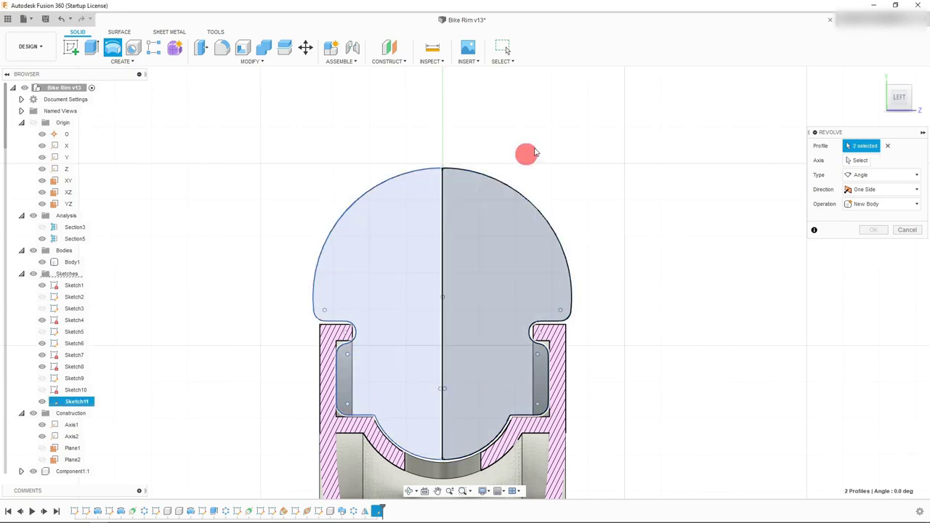
scroll(545, 149, down, 1)
scroll(611, 215, down, 10)
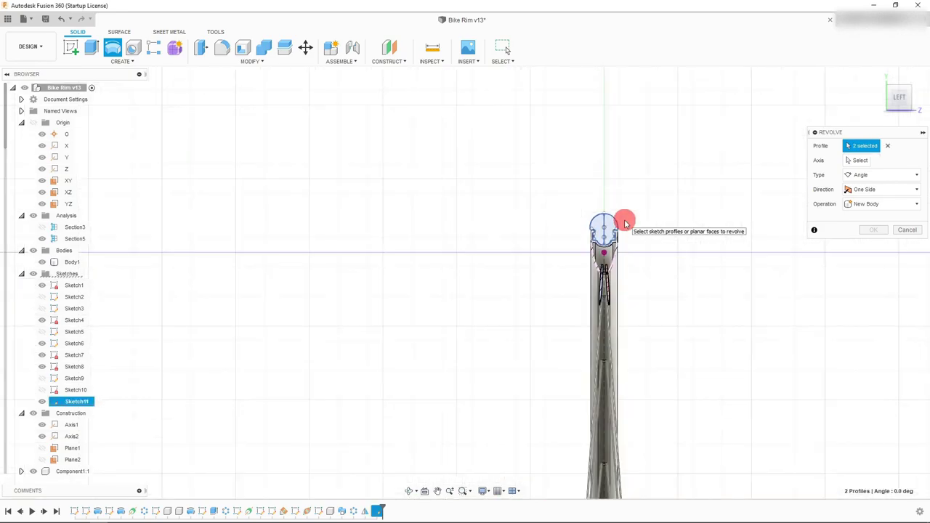
scroll(687, 318, up, 3)
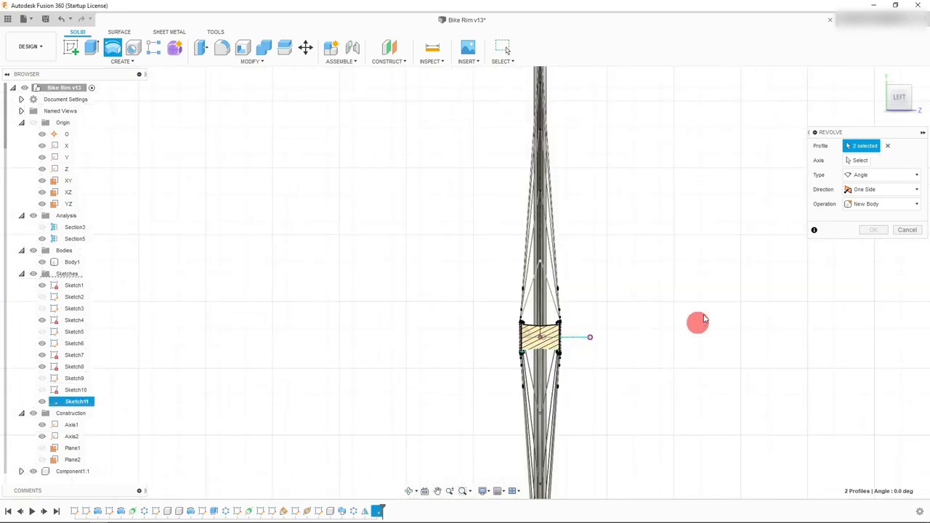
click(854, 161)
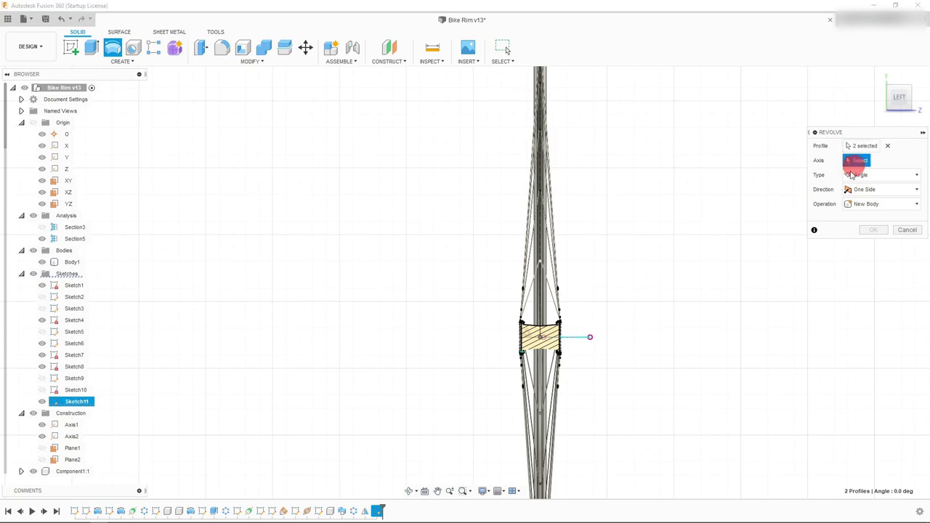
click(581, 339)
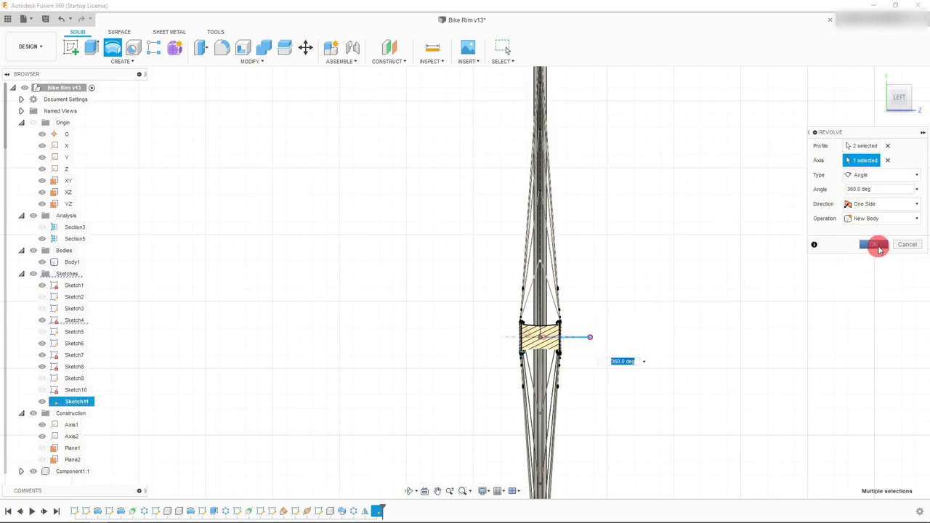
click(880, 219)
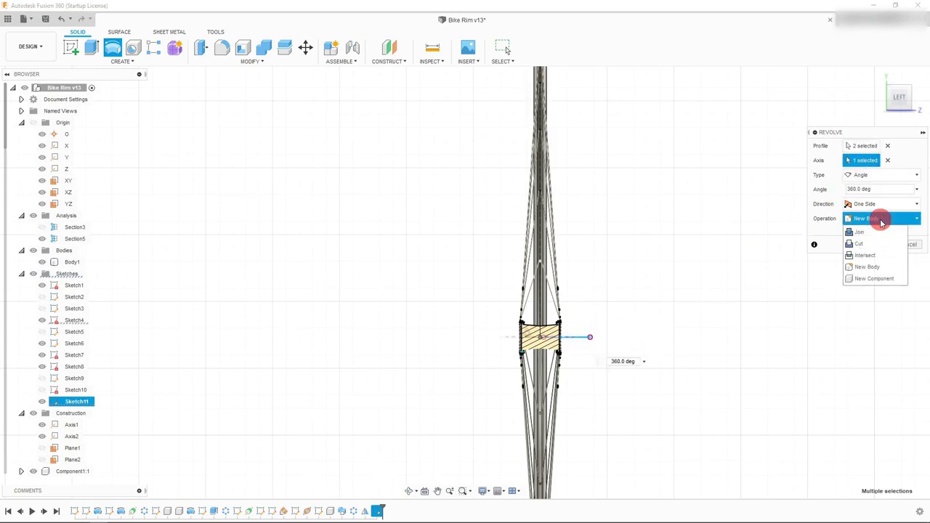
click(875, 278)
click(877, 247)
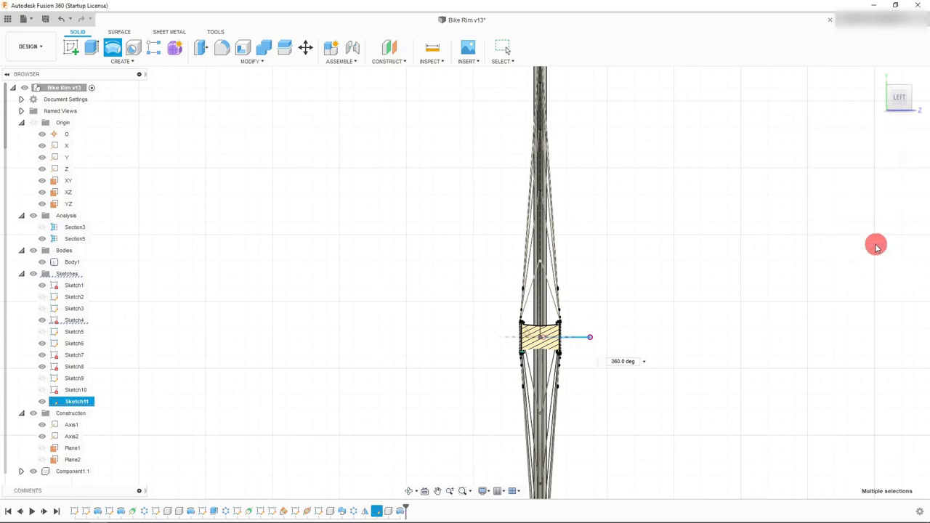
click(884, 101)
scroll(374, 341, down, 3)
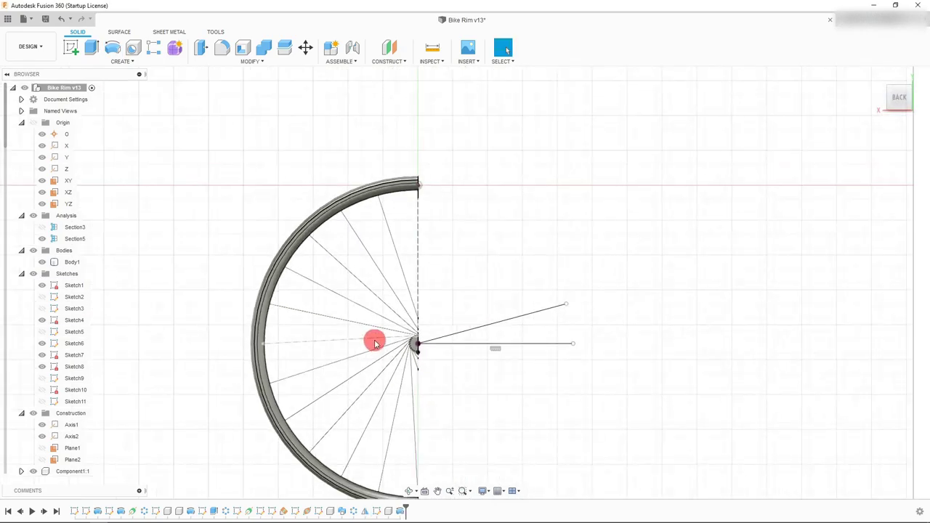
scroll(405, 482, up, 3)
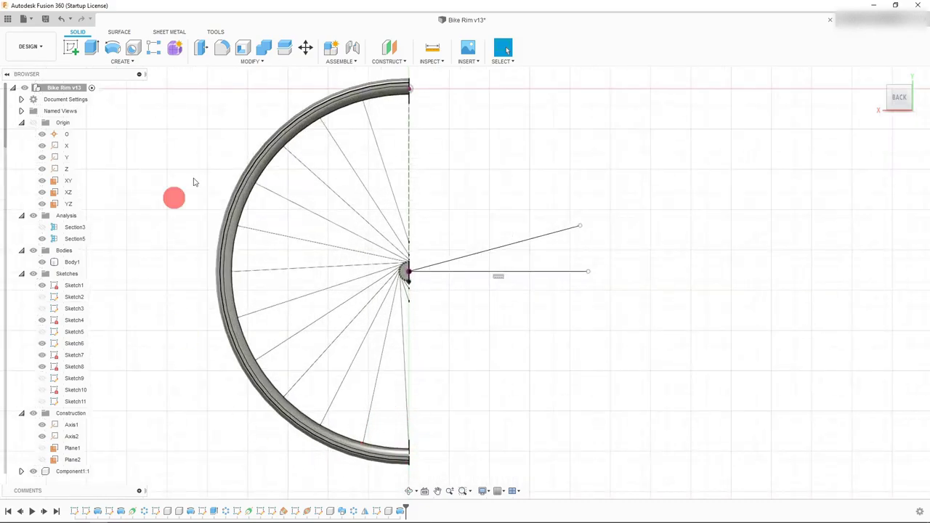
click(215, 34)
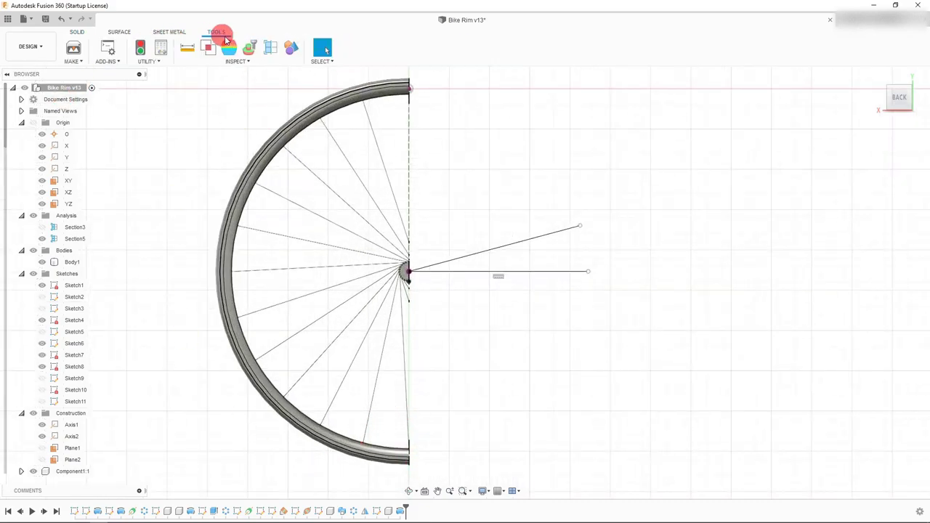
click(274, 51)
click(898, 169)
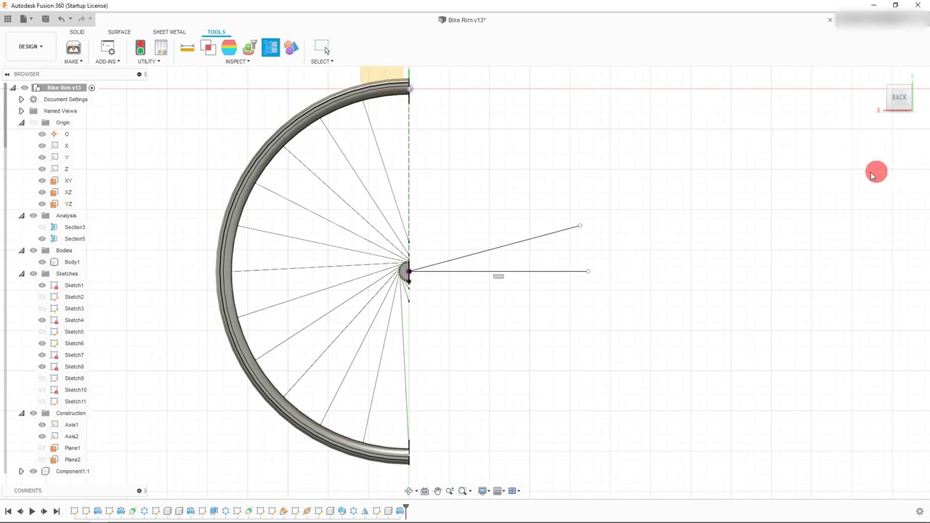
Step: Delete the Section5 analysis so that the wheel is no longer cut in half
right_click(75, 239)
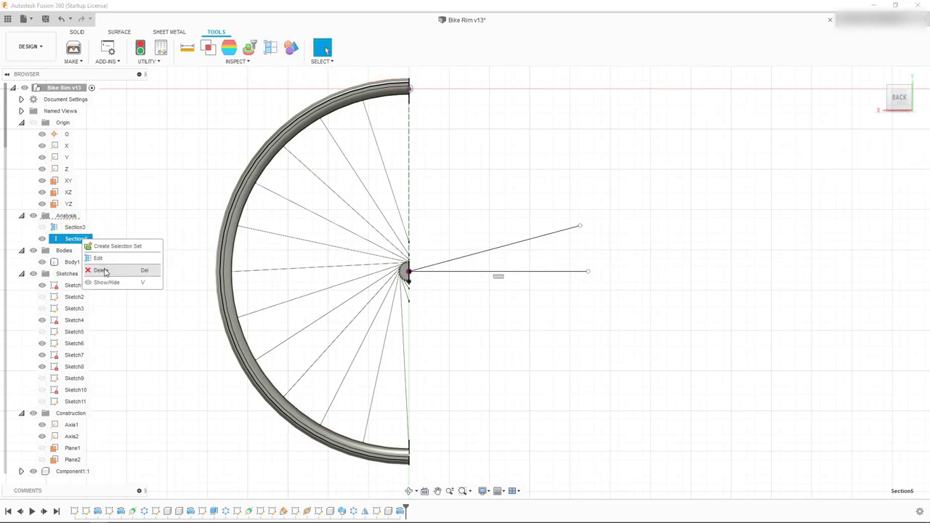
click(101, 270)
Step: Highlight Component2:1 to check which part of the full wheel it represents
shift+middle_drag(201, 260, 182, 345)
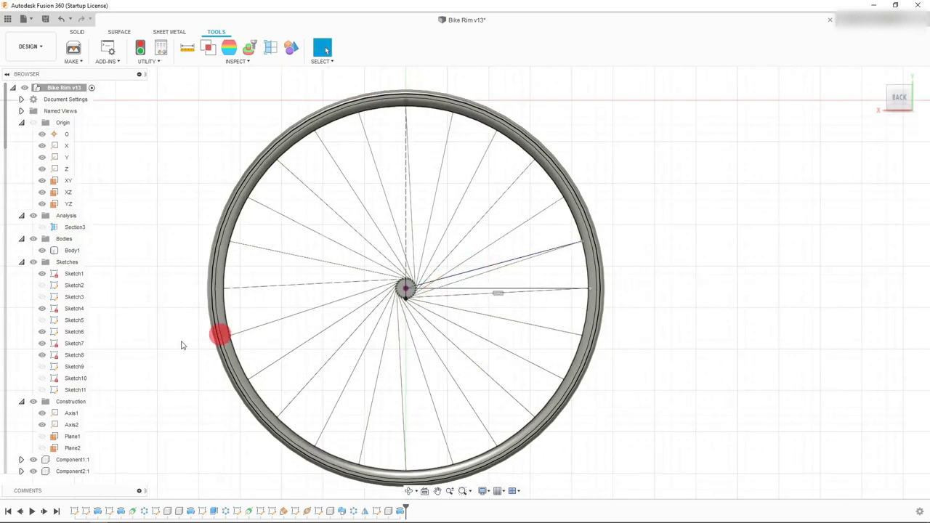
click(73, 471)
click(606, 449)
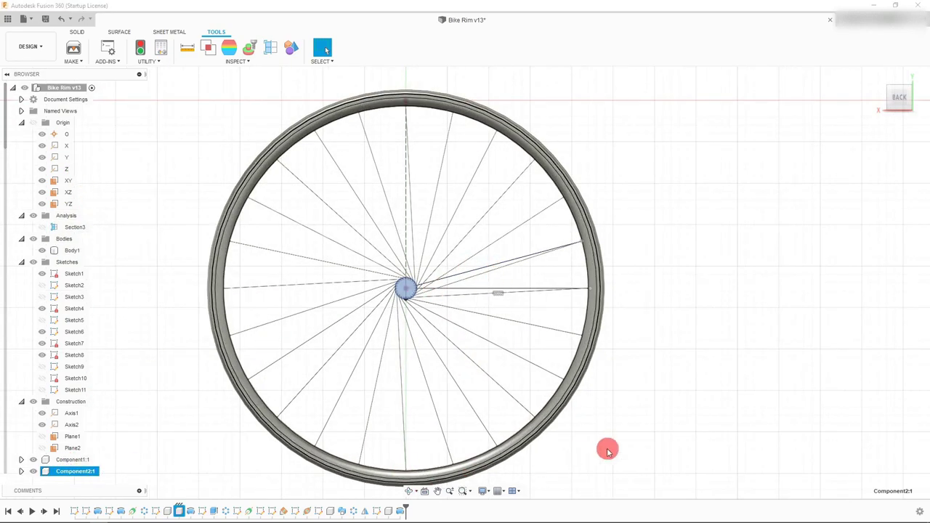
Step: Highlight the tire's revolve feature in the model history and turn on component color cycling to tell the wheel's components apart
click(401, 512)
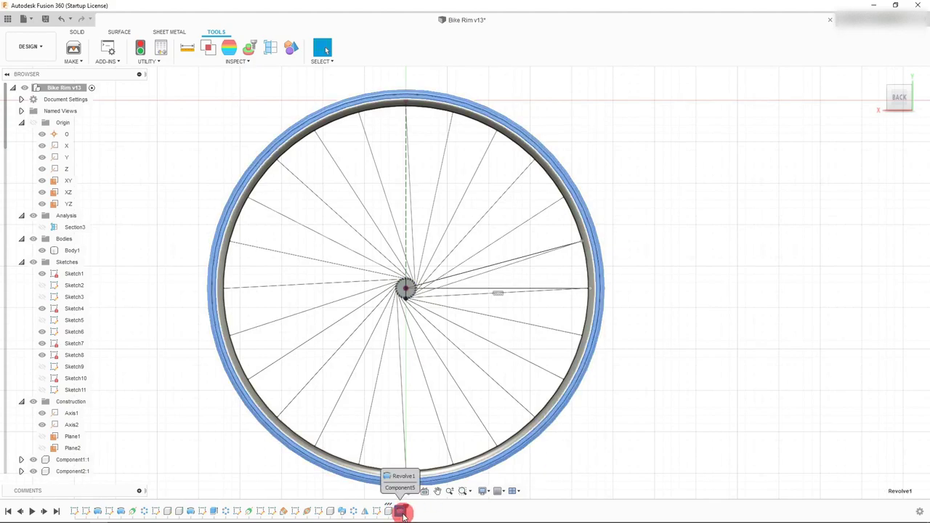
right_click(402, 513)
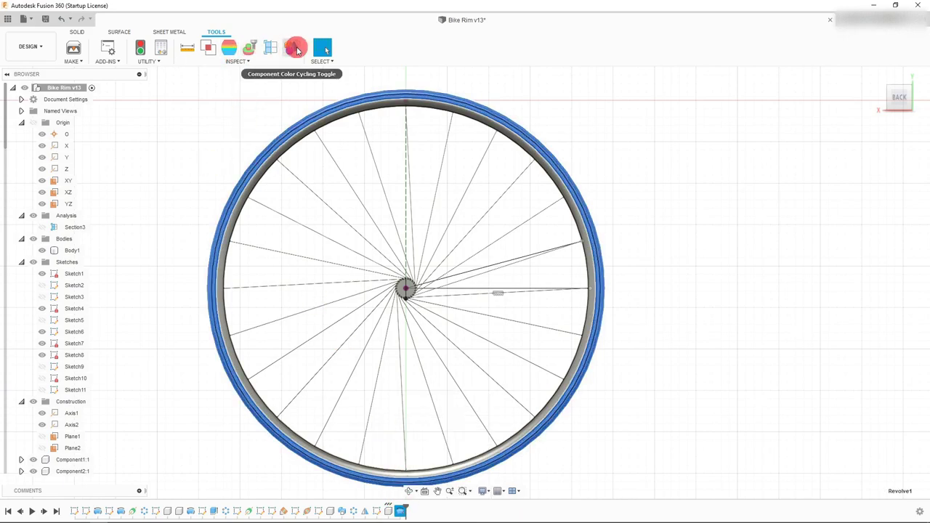
click(297, 49)
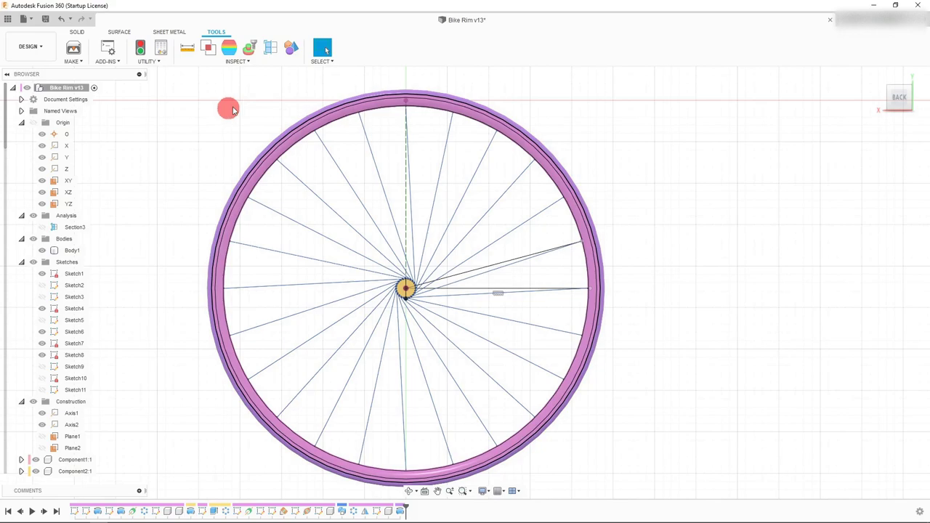
Step: Examine the color-coded tire, rim, spokes and hub close up at the rim, from the left side and at an angle
scroll(317, 88, up, 5)
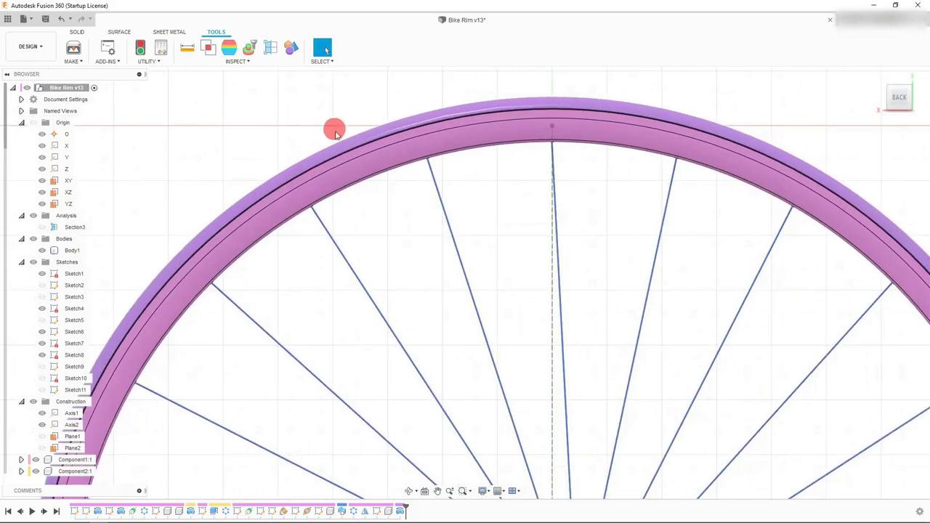
scroll(649, 85, up, 3)
scroll(646, 87, up, 2)
scroll(382, 175, down, 2)
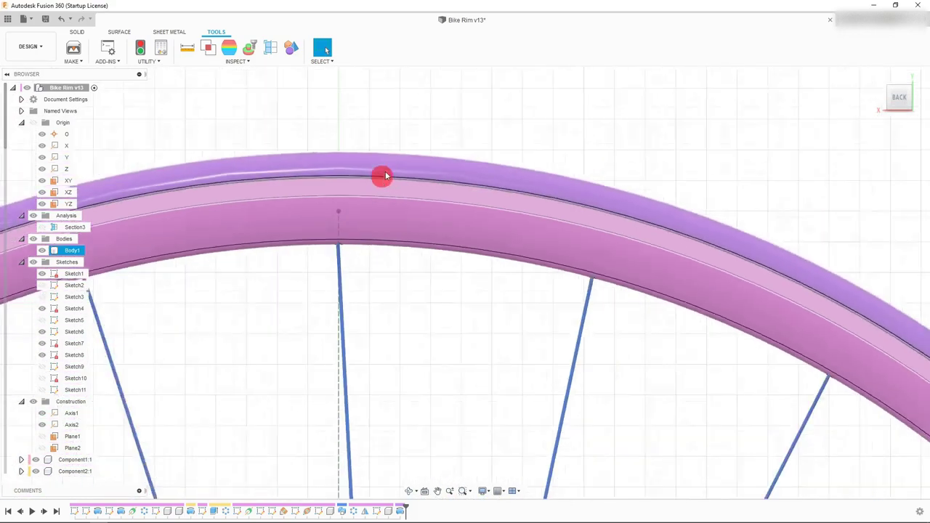
click(918, 98)
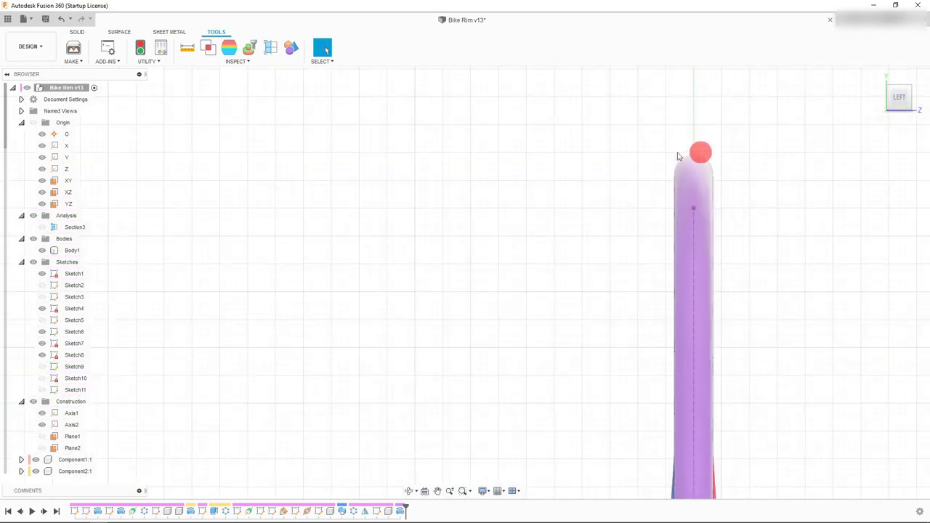
scroll(629, 202, down, 4)
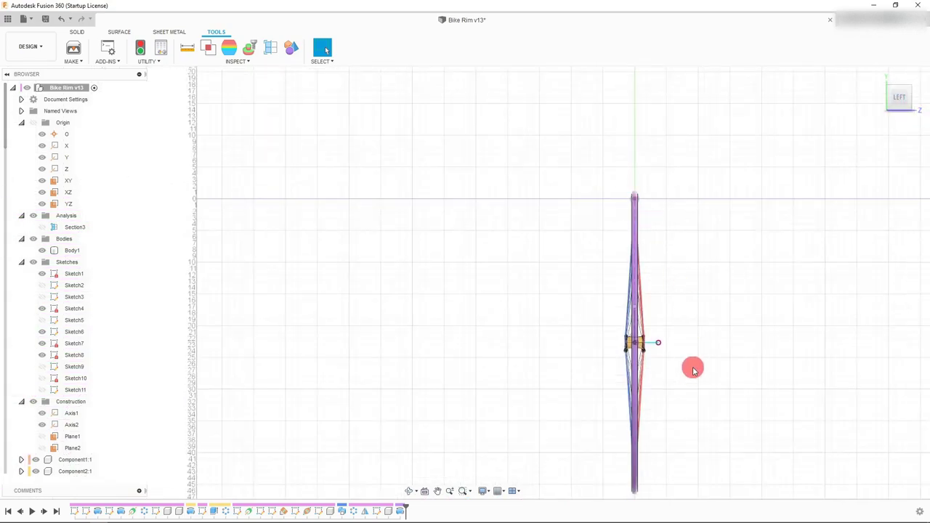
scroll(694, 368, up, 2)
shift+middle_drag(874, 137, 640, 332)
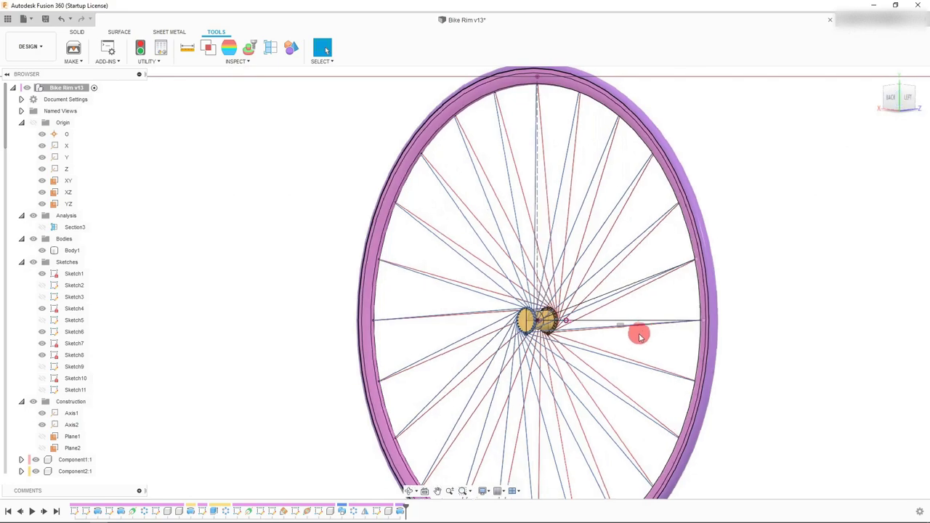
scroll(544, 322, up, 3)
scroll(544, 322, down, 3)
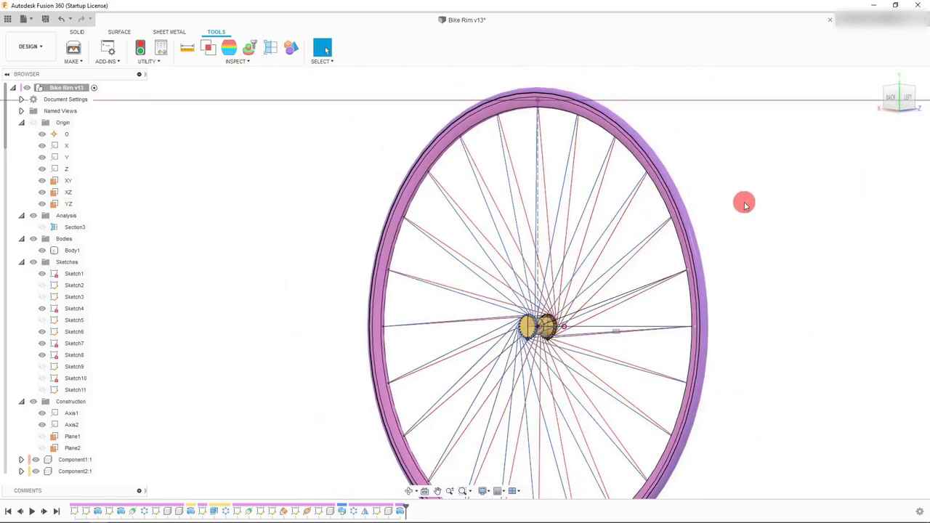
scroll(721, 320, down, 2)
scroll(702, 291, up, 2)
scroll(536, 313, down, 1)
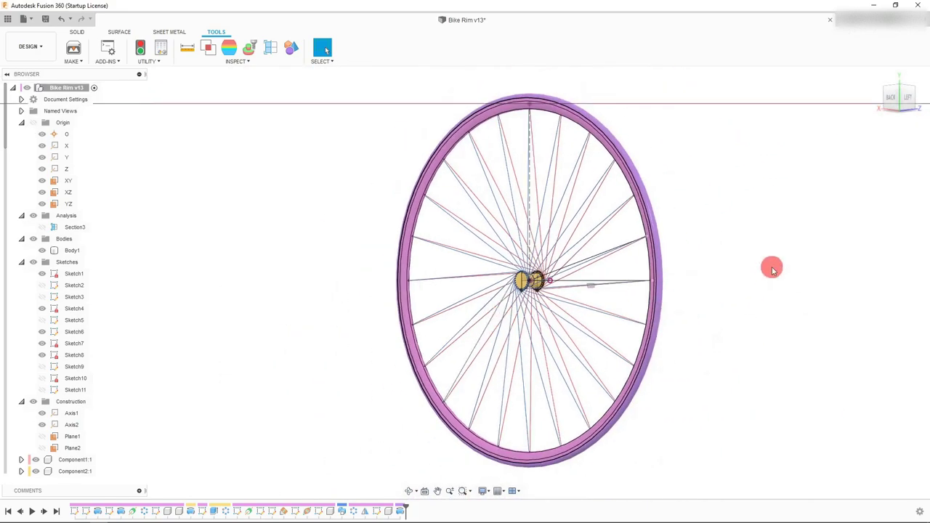